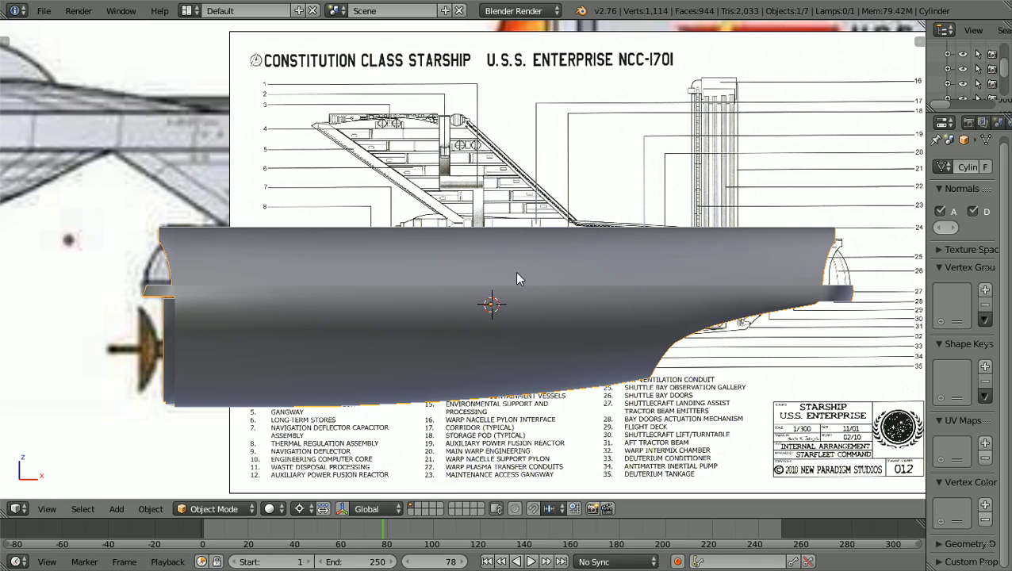
Open the selected secondary hull cylinder in Edit Mode
scroll(523, 266, down, 3)
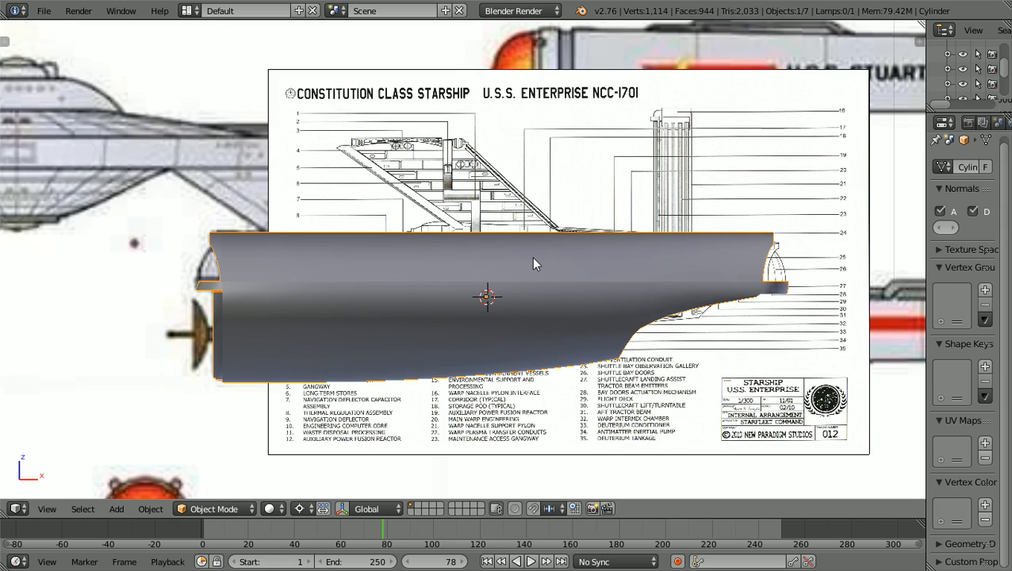
middle_drag(421, 264, 467, 283)
scroll(466, 283, up, 4)
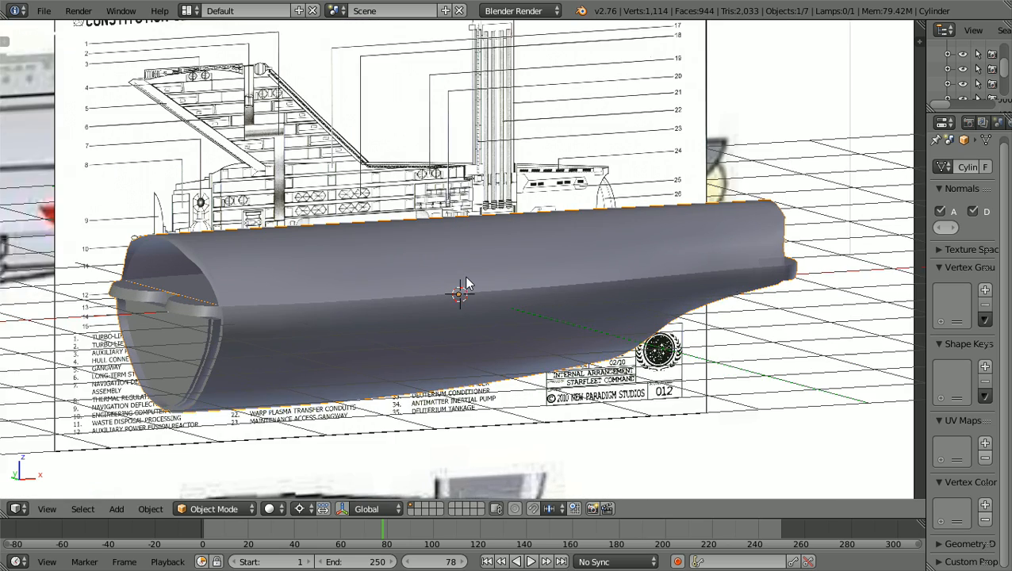
scroll(466, 278, down, 1)
ctrl+scroll(466, 278, down, 4)
ctrl+scroll(466, 277, down, 5)
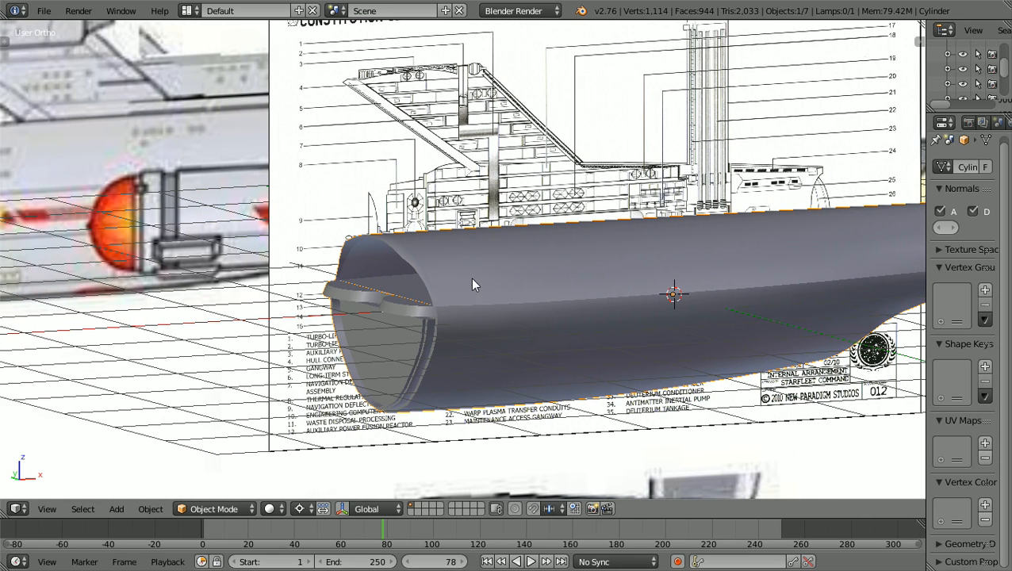
middle_drag(473, 279, 487, 282)
shift+scroll(487, 282, down, 2)
scroll(486, 283, up, 5)
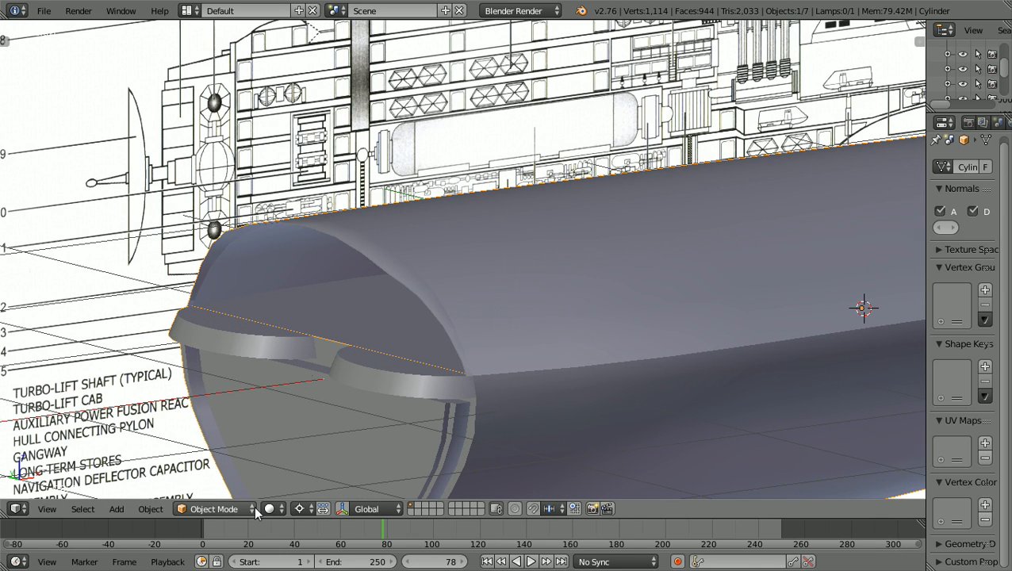
click(238, 508)
click(235, 475)
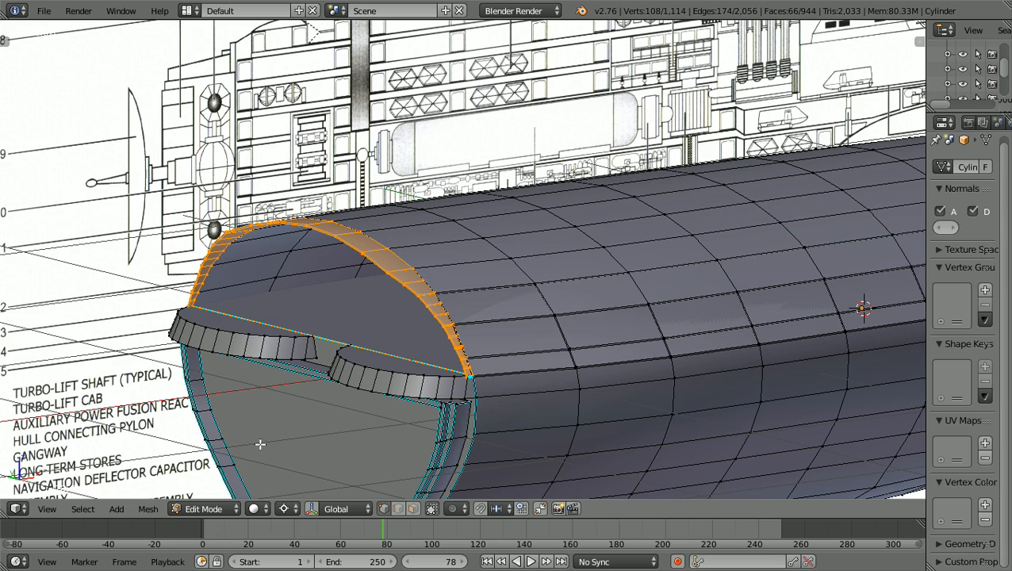
Examine the lower corner where the selected rim strip of the hull's front opening meets the curved ledge
ctrl+scroll(293, 485, down, 3)
scroll(292, 429, up, 6)
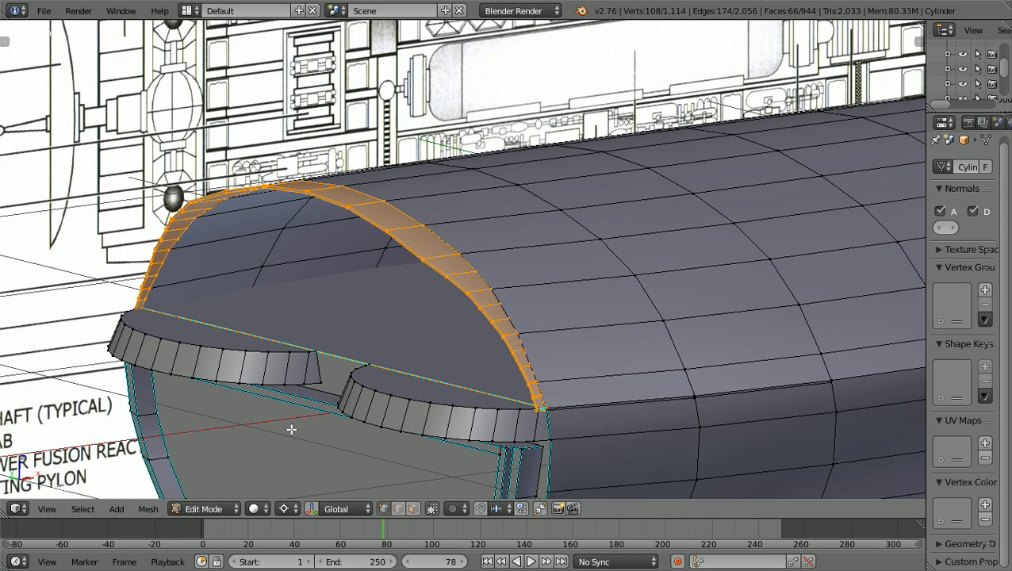
scroll(485, 410, up, 4)
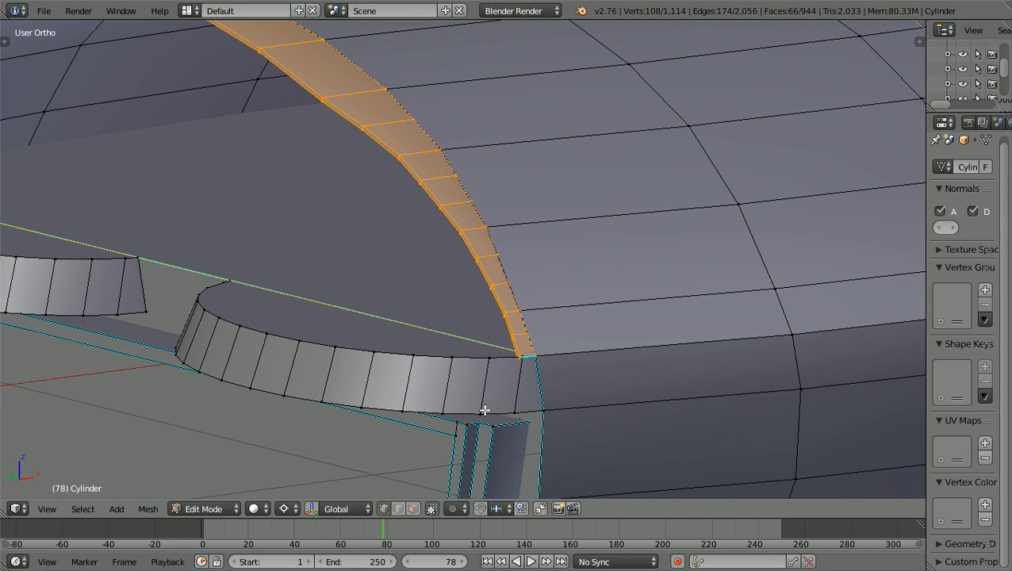
scroll(592, 409, up, 5)
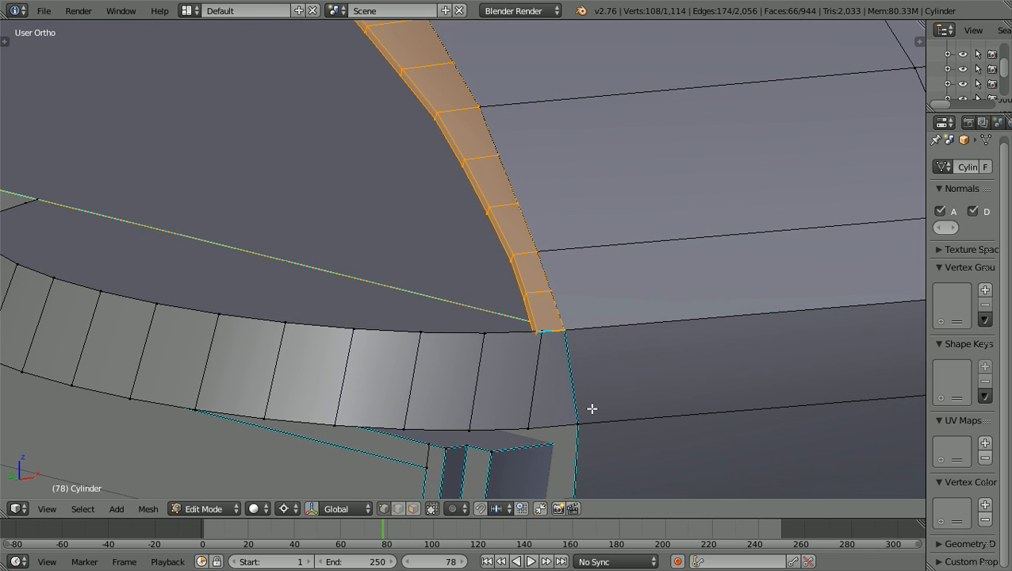
scroll(591, 409, down, 3)
scroll(592, 409, up, 3)
scroll(592, 408, up, 4)
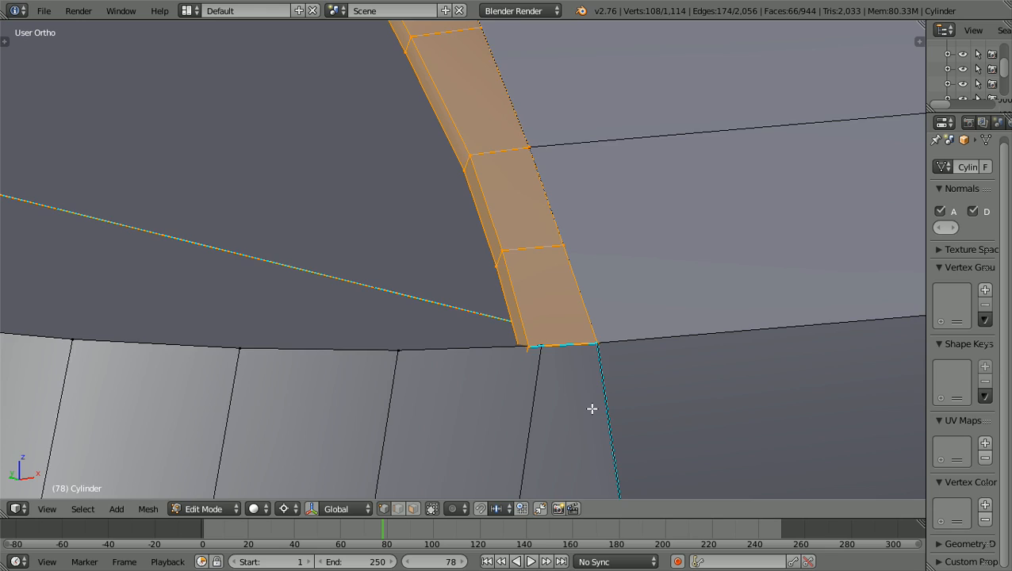
scroll(592, 409, down, 2)
scroll(592, 409, up, 3)
scroll(591, 409, up, 3)
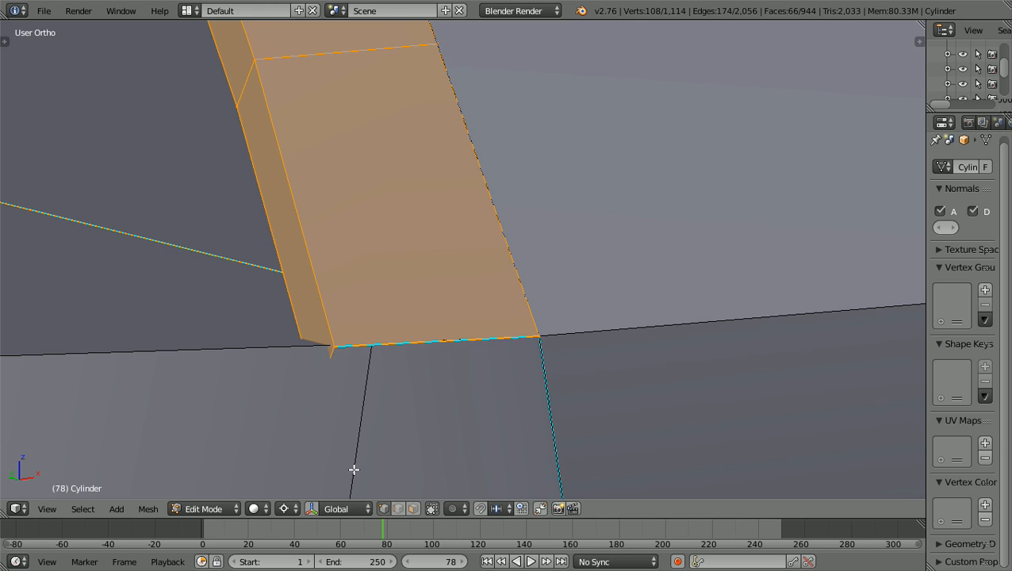
Display the hull mesh as wireframe and deselect the faces of the front rim strip
key(z)
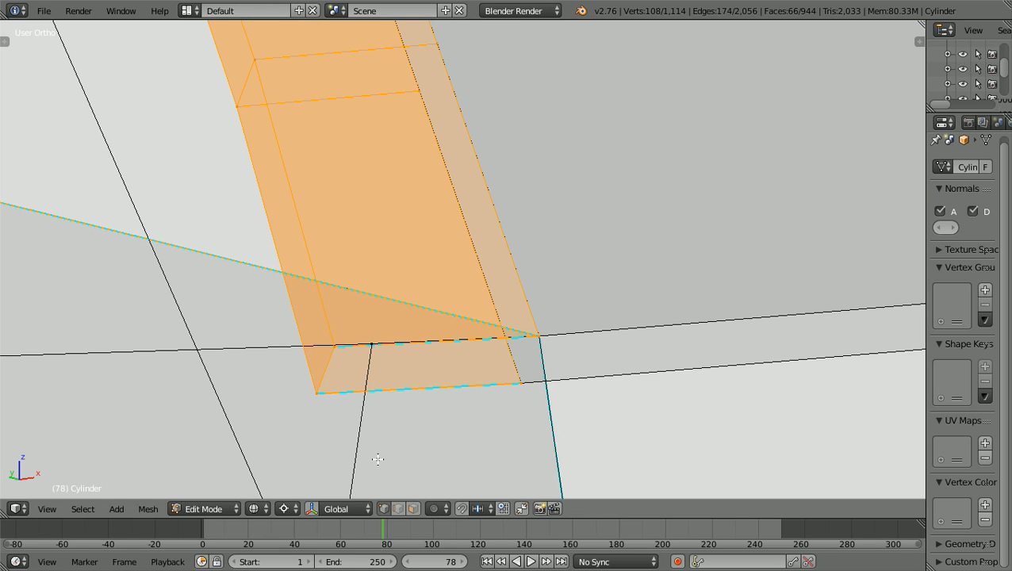
ctrl+scroll(377, 459, up, 3)
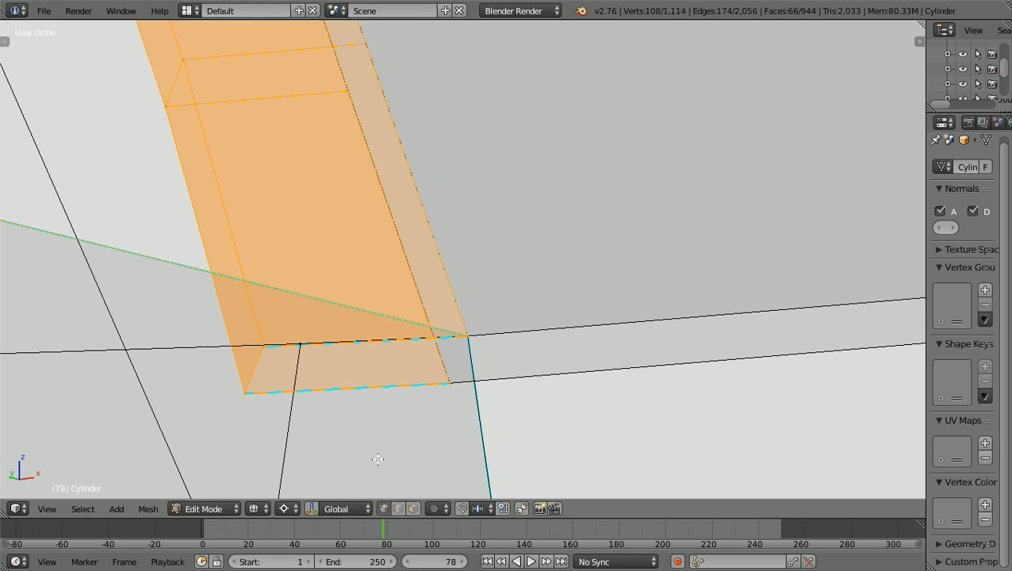
shift+scroll(377, 459, down, 2)
shift+scroll(377, 459, down, 2)
scroll(378, 459, up, 2)
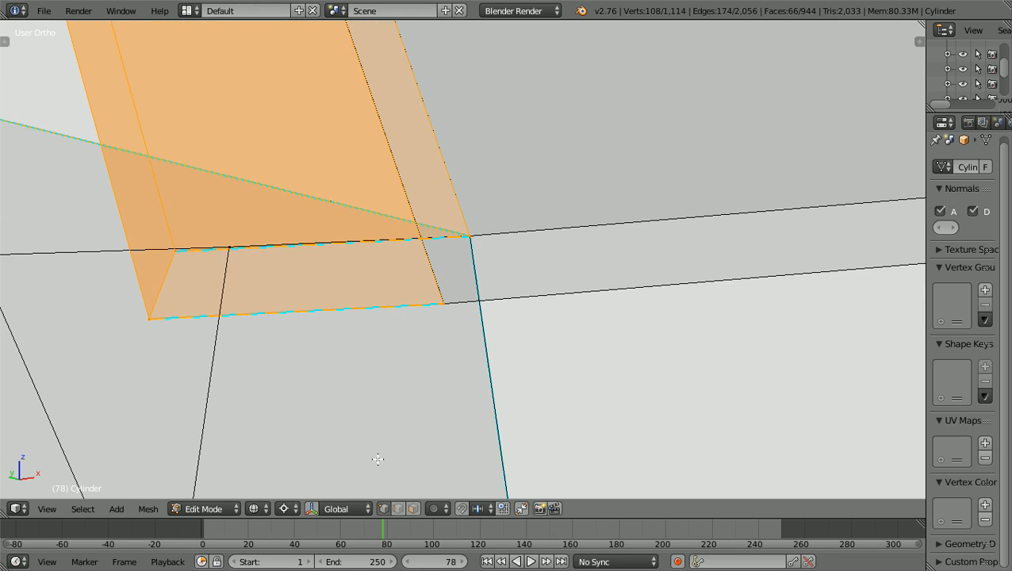
scroll(378, 459, up, 2)
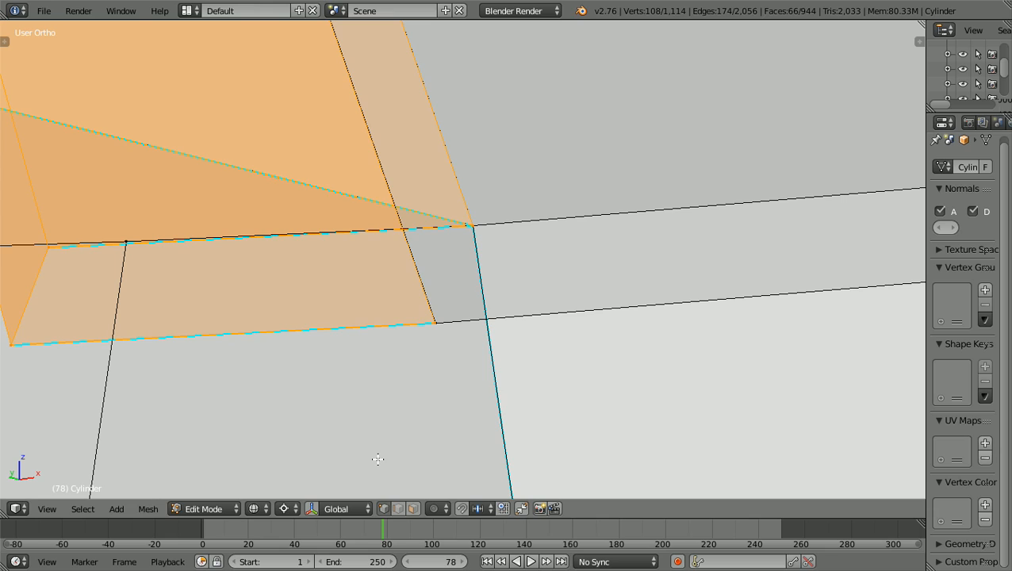
key(a)
scroll(377, 459, up, 4)
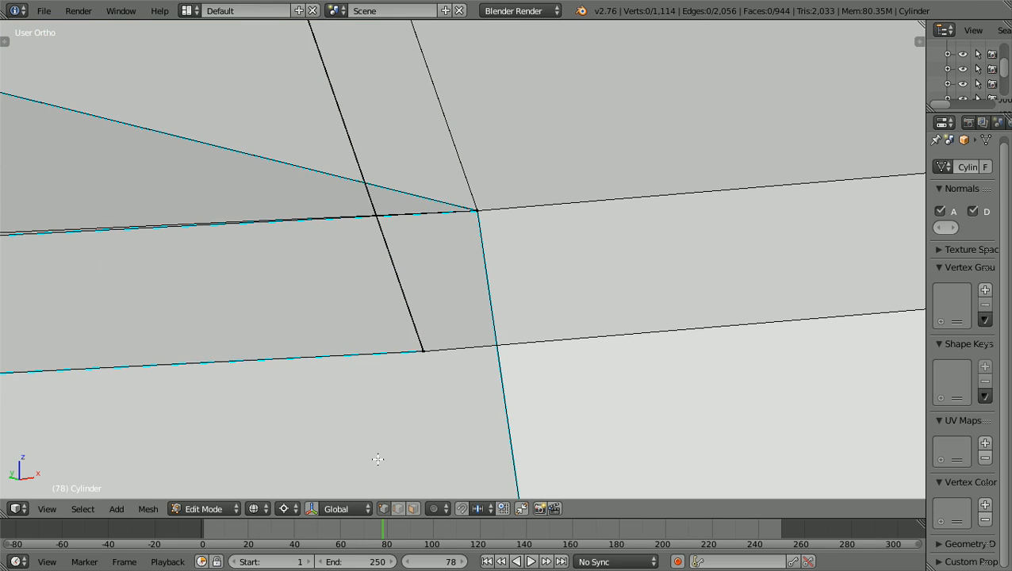
Examine the hull's front end in the front orthographic view, around the curved ledge and the rim above it
scroll(389, 439, up, 1)
scroll(390, 438, down, 1)
key(KP_1)
scroll(389, 439, down, 8)
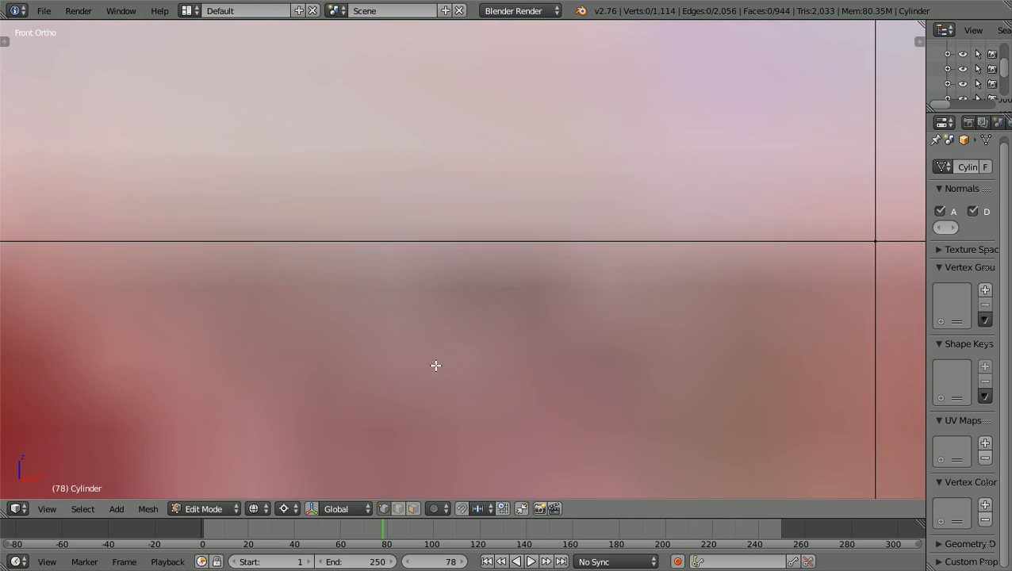
scroll(436, 366, down, 10)
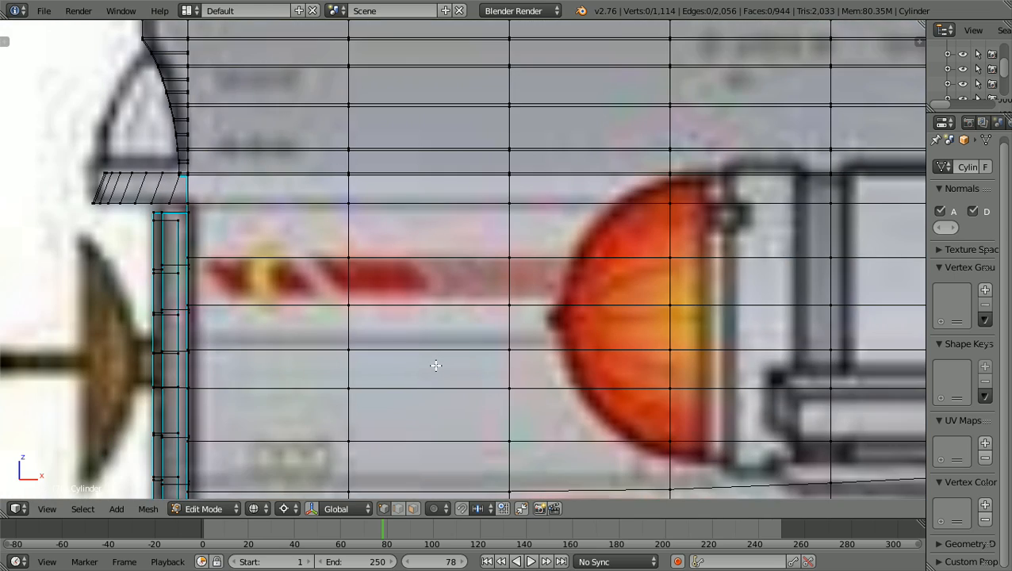
scroll(435, 366, down, 2)
ctrl+scroll(435, 366, down, 6)
scroll(436, 366, up, 2)
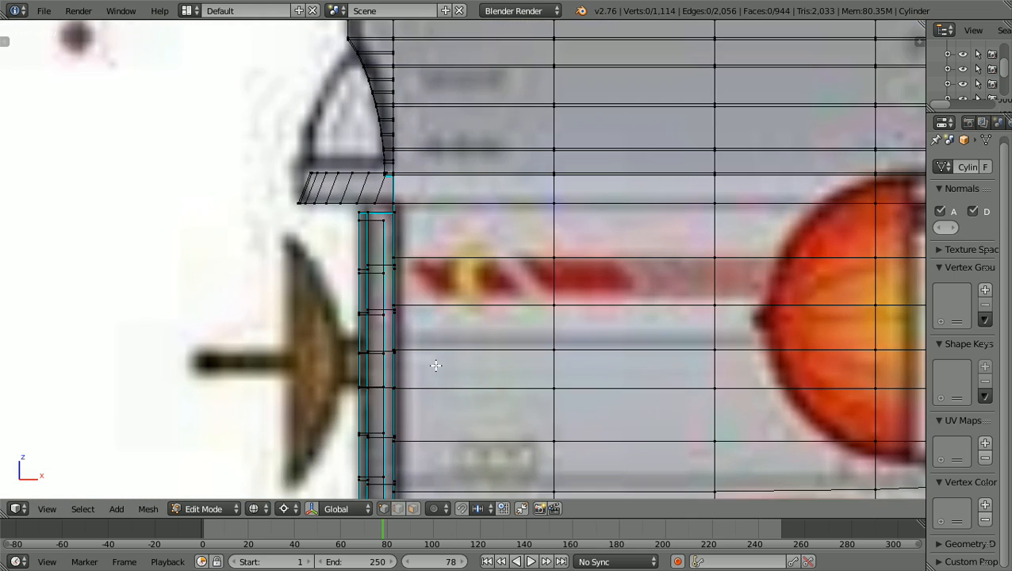
scroll(435, 366, up, 1)
ctrl+scroll(435, 366, down, 3)
scroll(436, 366, up, 3)
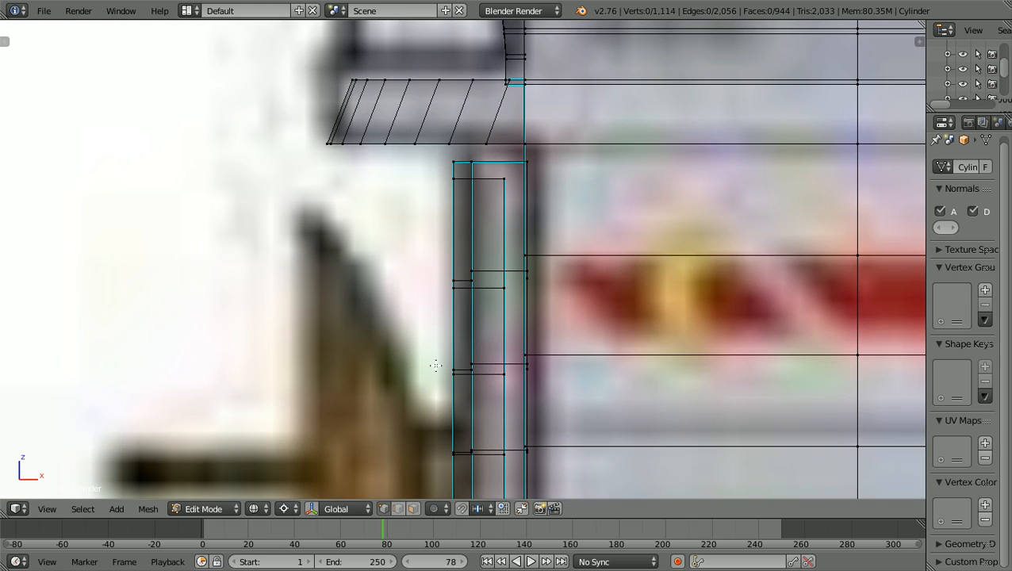
shift+scroll(436, 365, up, 3)
scroll(435, 366, up, 4)
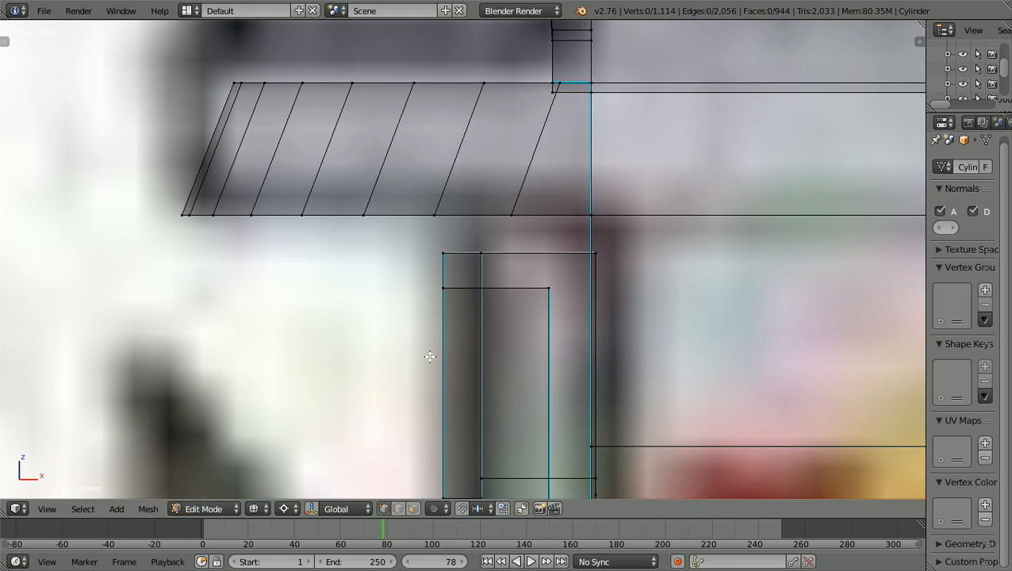
scroll(429, 357, up, 1)
ctrl+scroll(429, 357, up, 2)
shift+scroll(429, 357, up, 5)
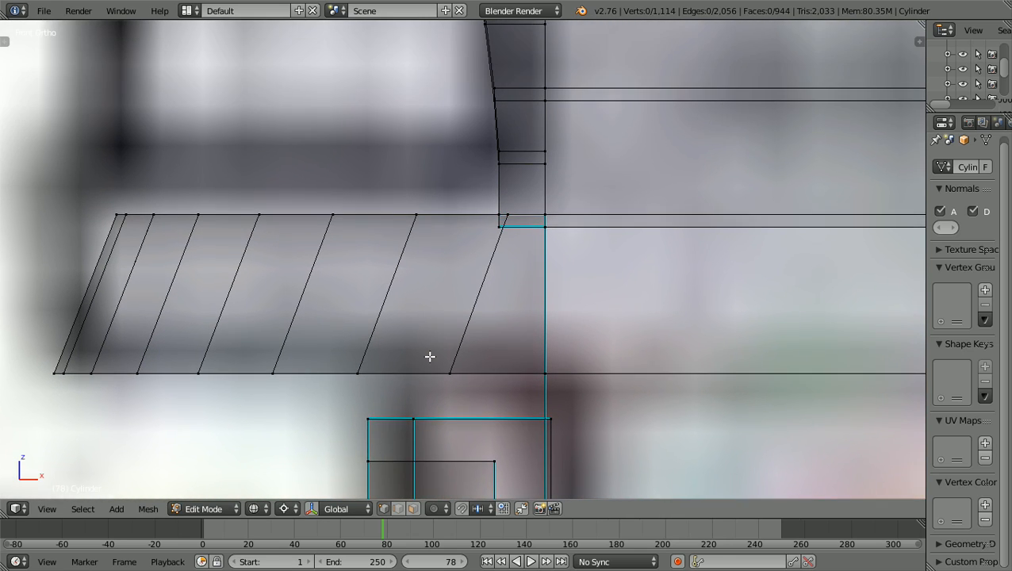
Inspect in front view how the vertices and edges line up where the rim's lower corner joins the hull side
scroll(429, 357, up, 3)
ctrl+scroll(429, 357, up, 2)
scroll(429, 356, up, 3)
ctrl+scroll(429, 357, up, 1)
ctrl+scroll(430, 357, up, 7)
scroll(429, 357, up, 3)
shift+scroll(430, 357, up, 3)
scroll(429, 357, up, 1)
shift+scroll(429, 357, up, 3)
scroll(429, 357, up, 1)
shift+scroll(430, 356, up, 2)
scroll(430, 357, up, 3)
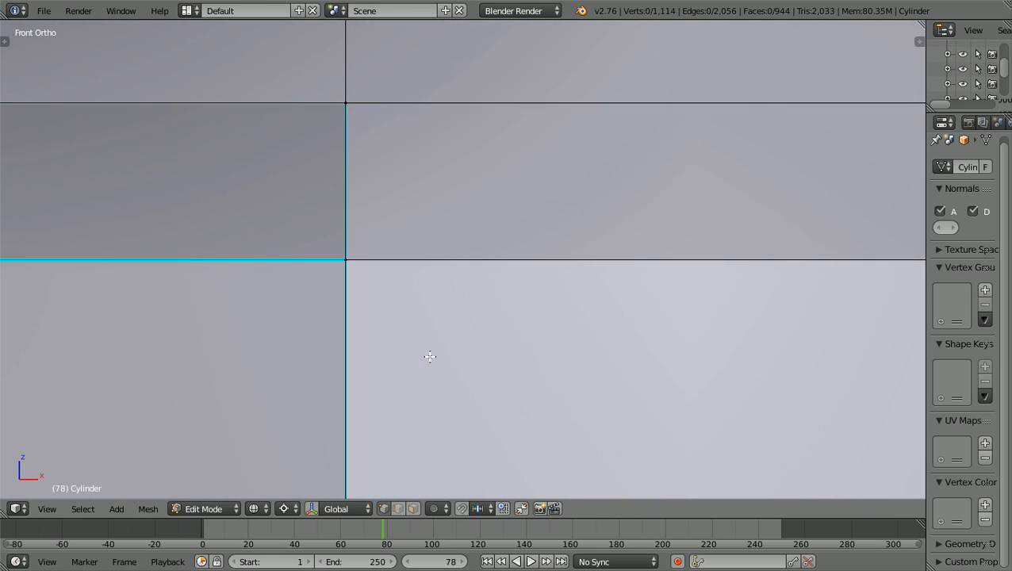
ctrl+scroll(430, 356, down, 4)
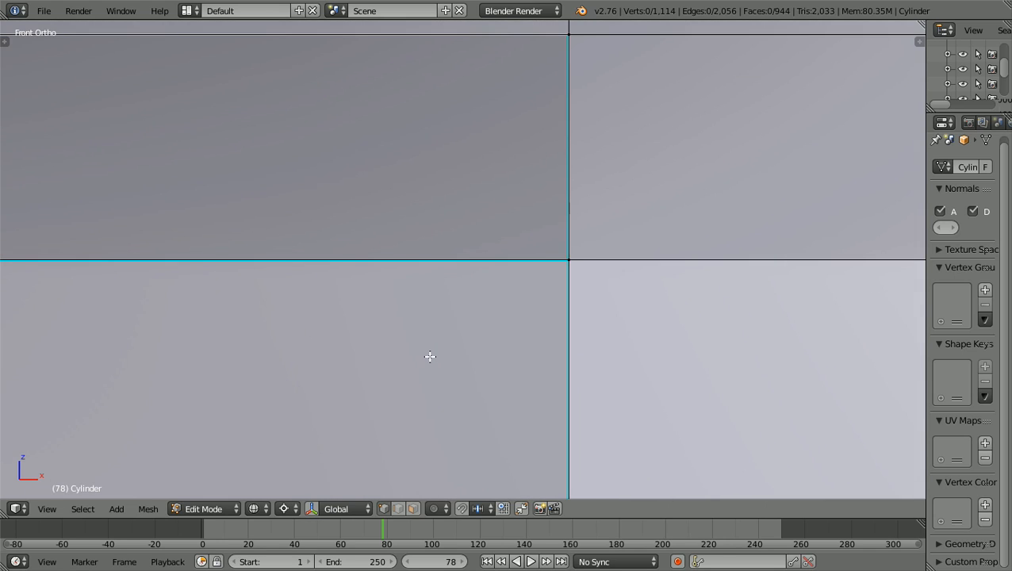
ctrl+scroll(430, 357, up, 5)
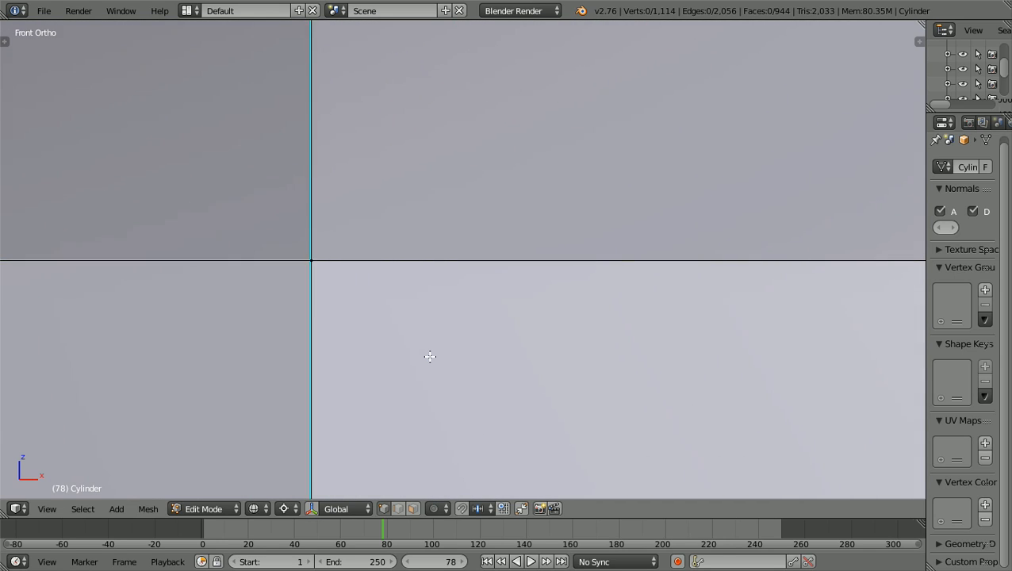
ctrl+scroll(429, 357, down, 2)
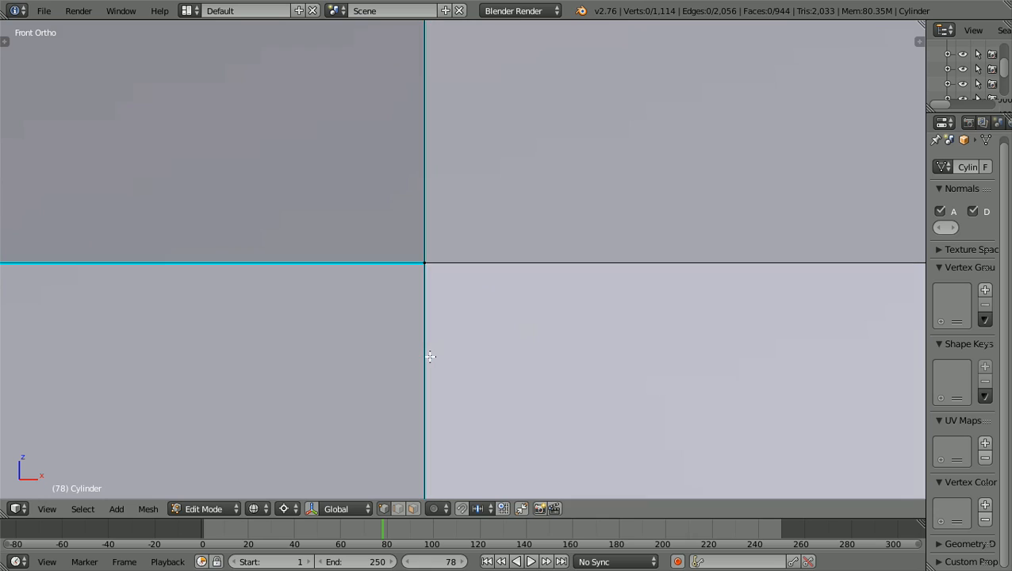
ctrl+scroll(430, 357, up, 1)
ctrl+scroll(430, 357, down, 2)
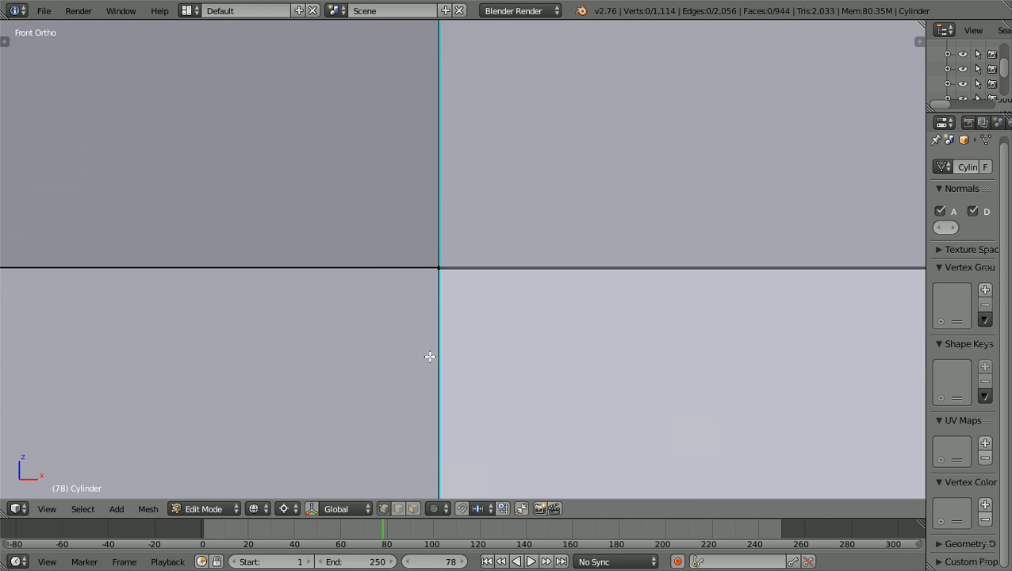
ctrl+scroll(430, 356, down, 1)
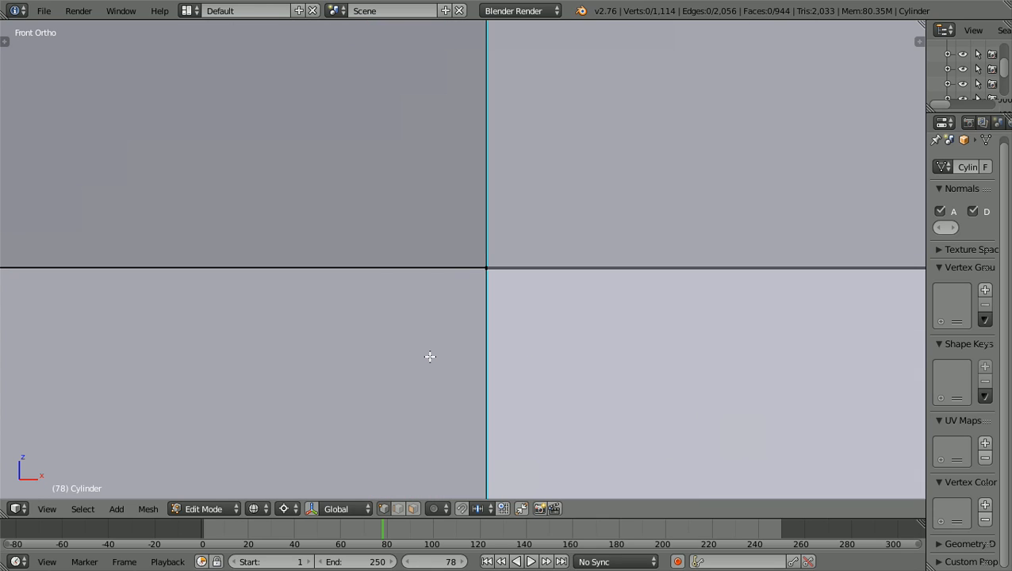
ctrl+scroll(429, 357, up, 2)
ctrl+scroll(430, 357, up, 1)
scroll(429, 357, down, 1)
Inspect the rim's lower corner from an oblique angle for overlapping edges and vertices beside the ledge
middle_drag(430, 357, 433, 359)
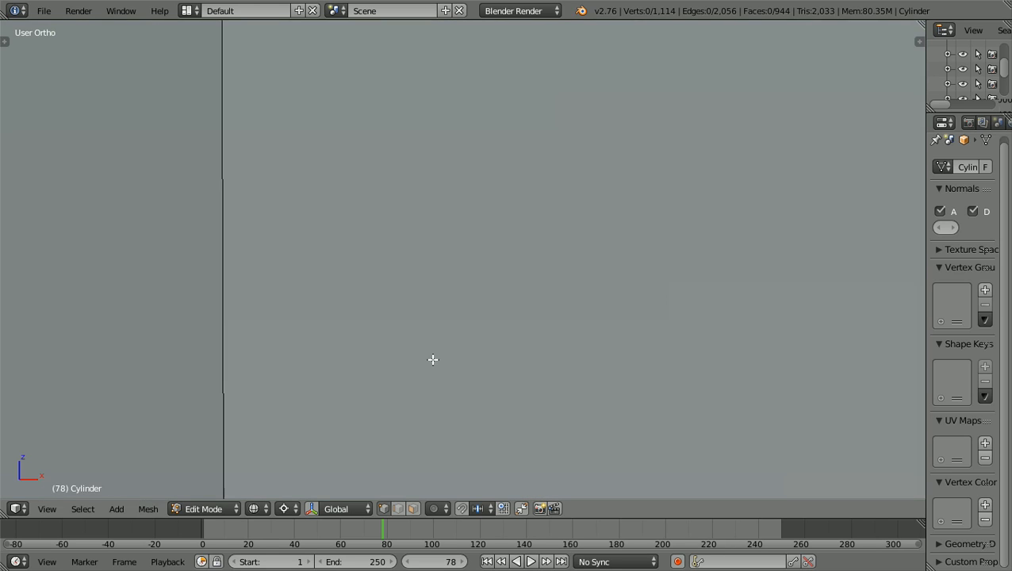
scroll(433, 359, down, 6)
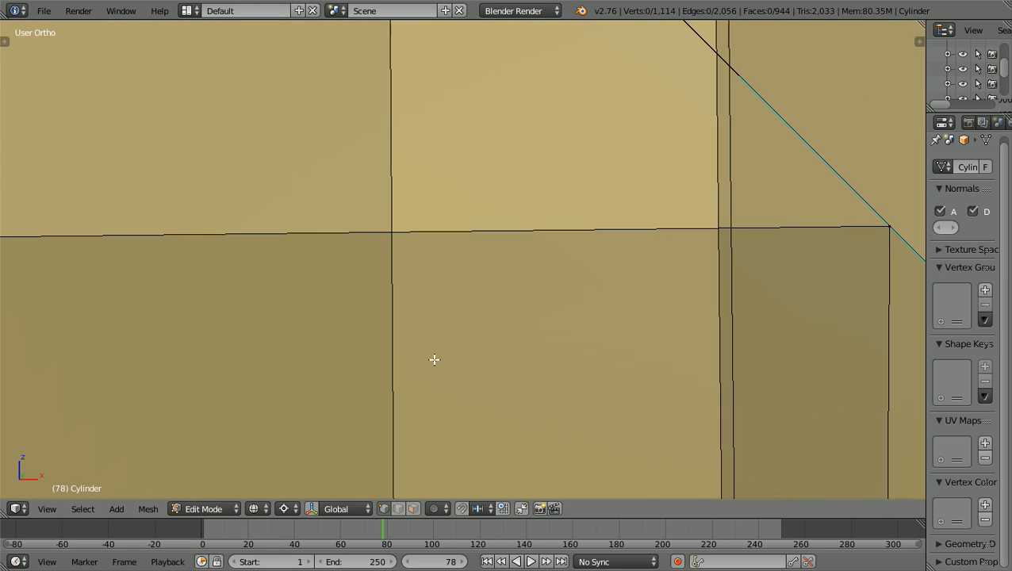
scroll(434, 359, down, 8)
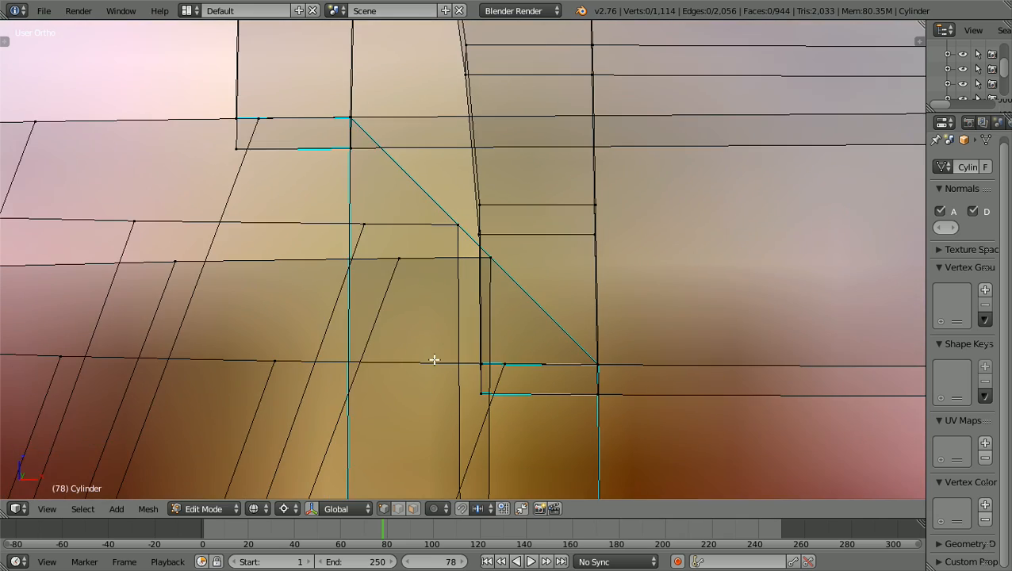
scroll(434, 359, down, 3)
middle_drag(439, 360, 324, 362)
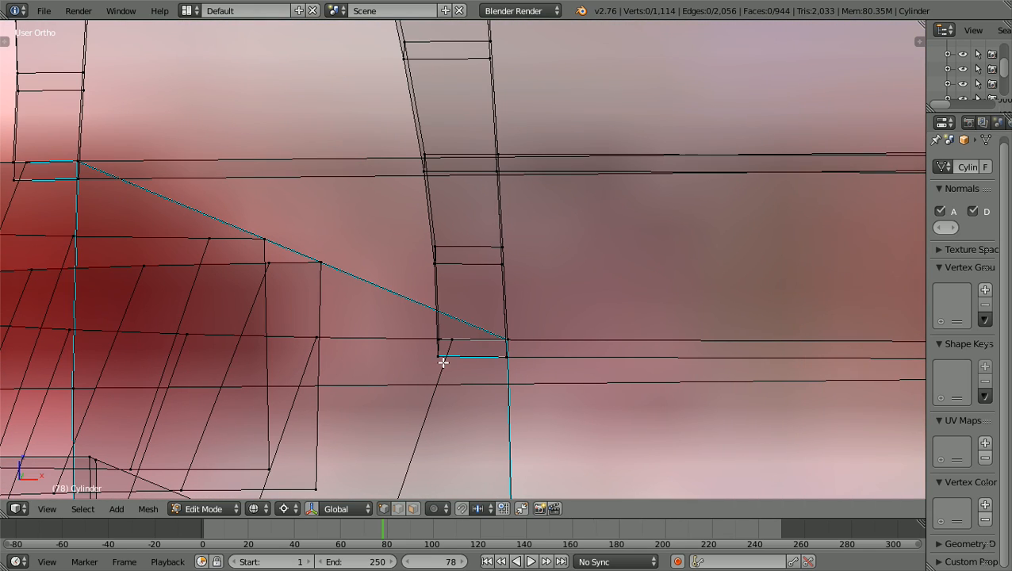
scroll(443, 362, down, 1)
shift+middle_drag(443, 362, 444, 325)
shift+scroll(444, 362, down, 3)
scroll(443, 362, up, 4)
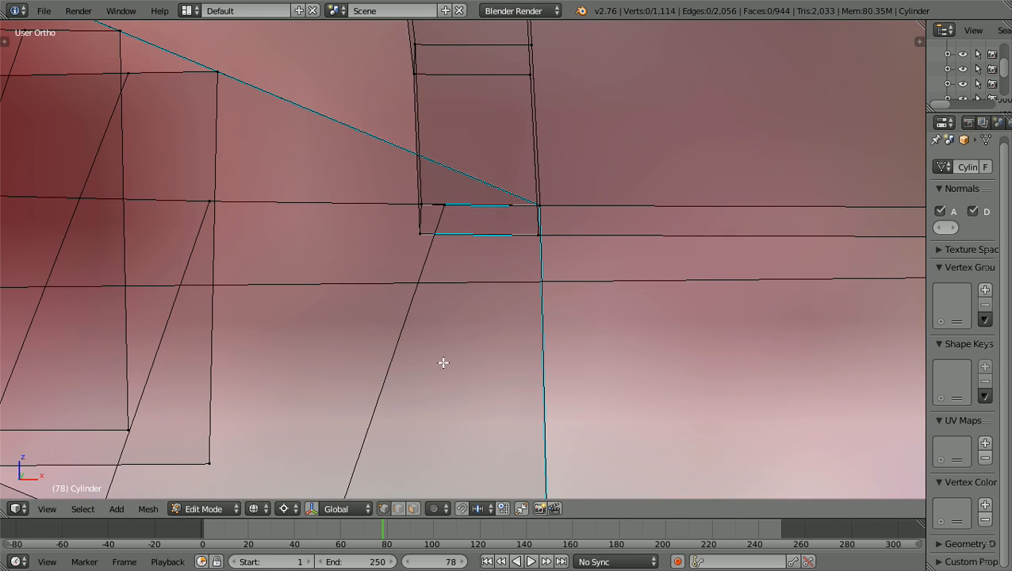
ctrl+scroll(443, 362, up, 3)
scroll(443, 362, up, 3)
shift+scroll(444, 363, up, 2)
scroll(444, 362, up, 3)
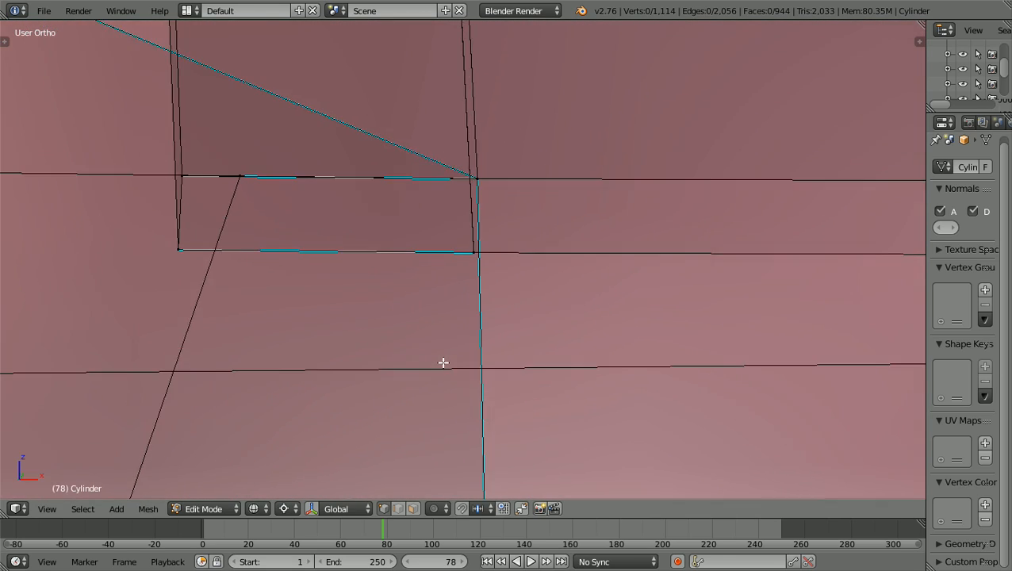
scroll(443, 363, up, 3)
shift+scroll(443, 362, up, 2)
ctrl+scroll(444, 362, down, 2)
scroll(444, 362, up, 2)
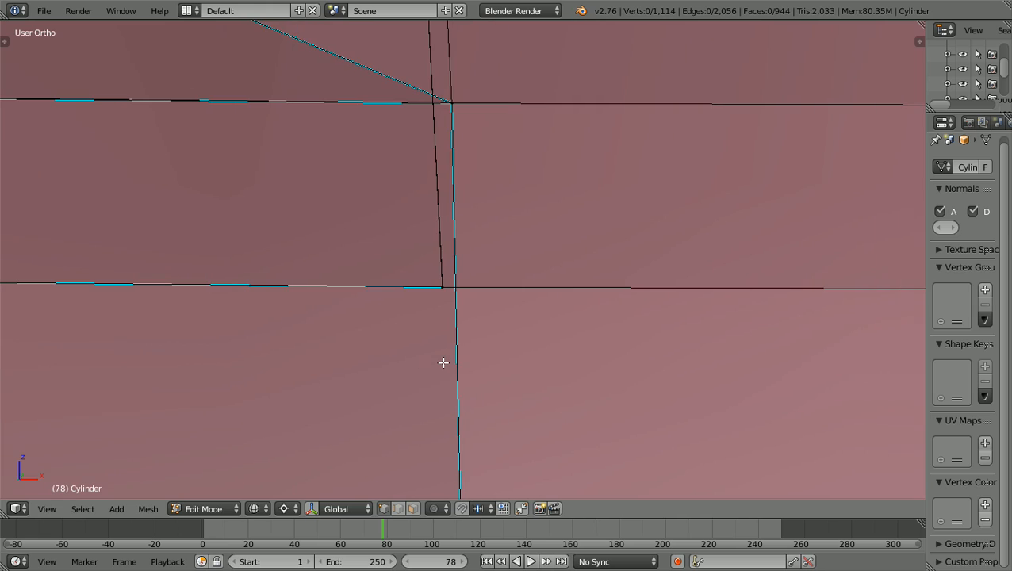
scroll(443, 362, up, 3)
shift+scroll(443, 362, down, 1)
shift+scroll(444, 362, up, 2)
shift+scroll(443, 362, down, 2)
scroll(444, 362, up, 4)
ctrl+scroll(443, 362, down, 2)
ctrl+scroll(444, 362, down, 2)
shift+scroll(443, 362, down, 2)
scroll(443, 362, up, 4)
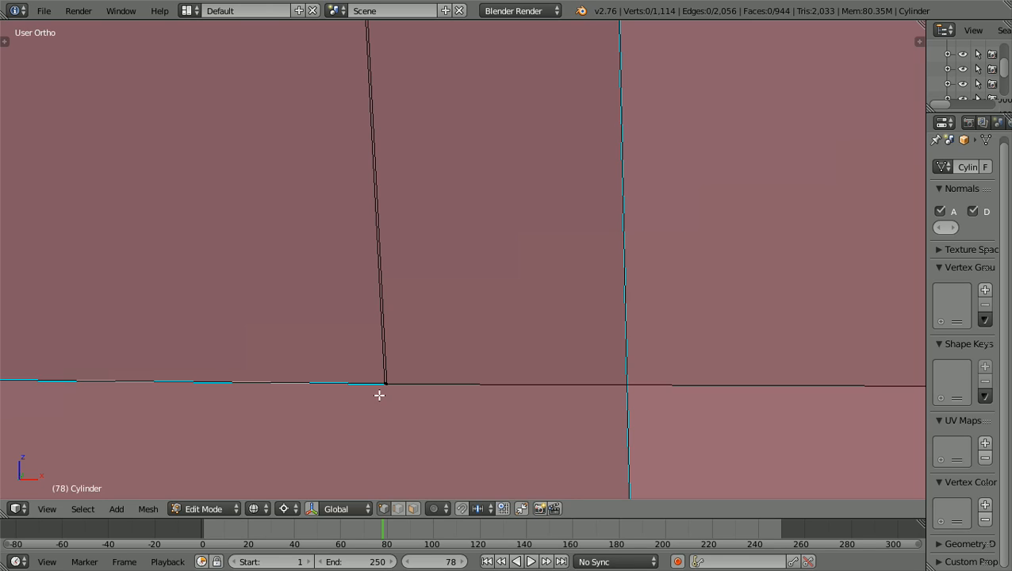
Merge the two overlapping vertices at the foot of the rim's lower corner at their center, and clear the selection
scroll(379, 395, down, 2)
scroll(379, 394, up, 2)
mouse_move(381, 410)
ctrl+mouse_down()
mouse_move(368, 402)
mouse_move(420, 395)
ctrl+mouse_up()
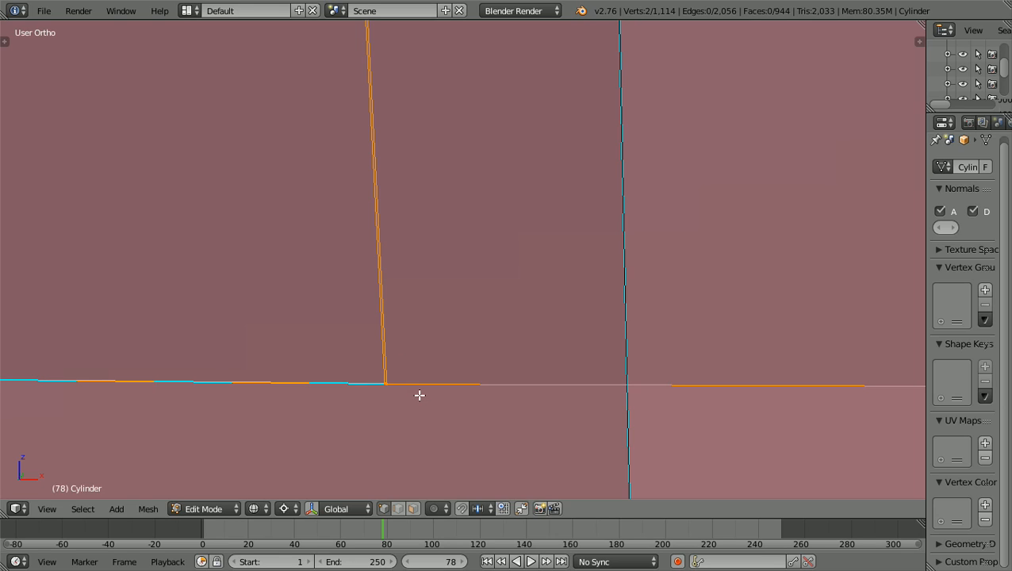
key(w)
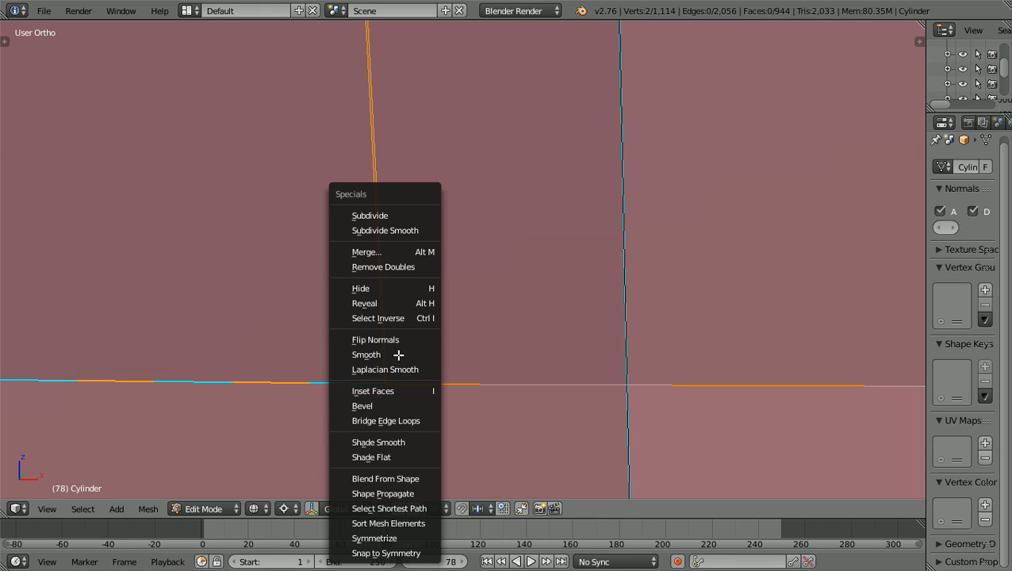
click(396, 252)
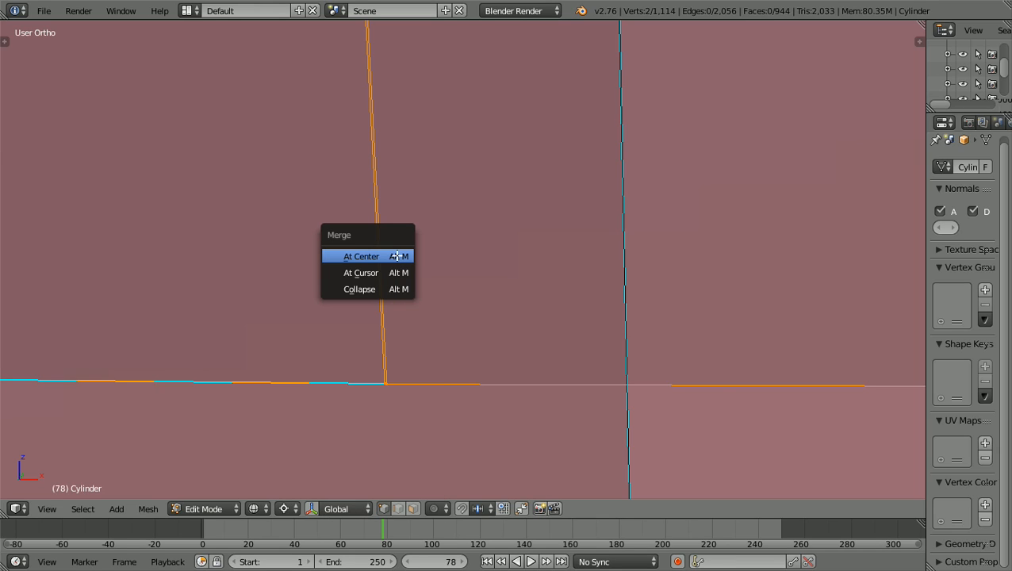
click(396, 256)
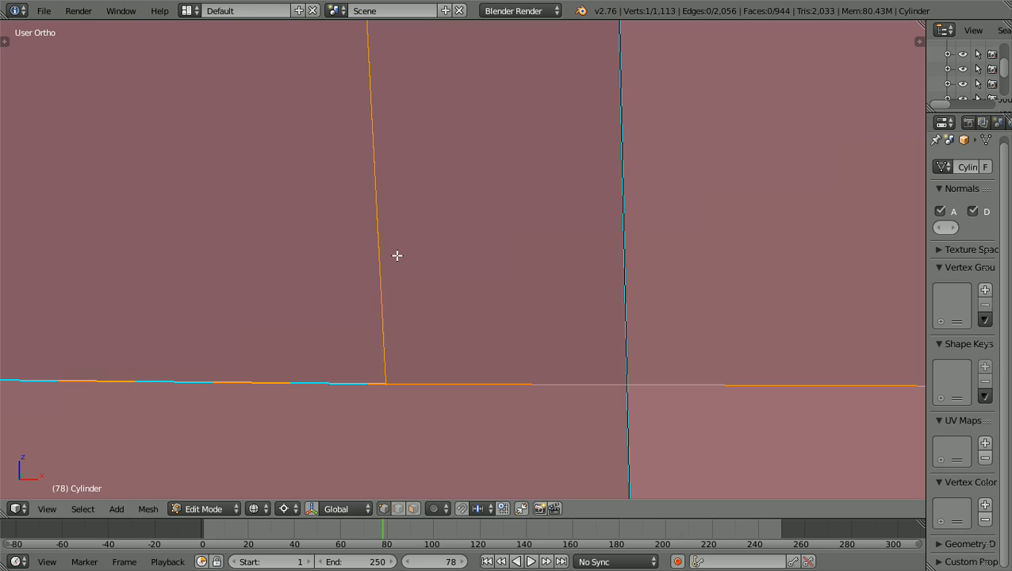
key(a)
Merge at center the two overlapping vertices just above that corner, where the diagonal boundary edge meets the rim, and deselect everything
scroll(397, 256, down, 4)
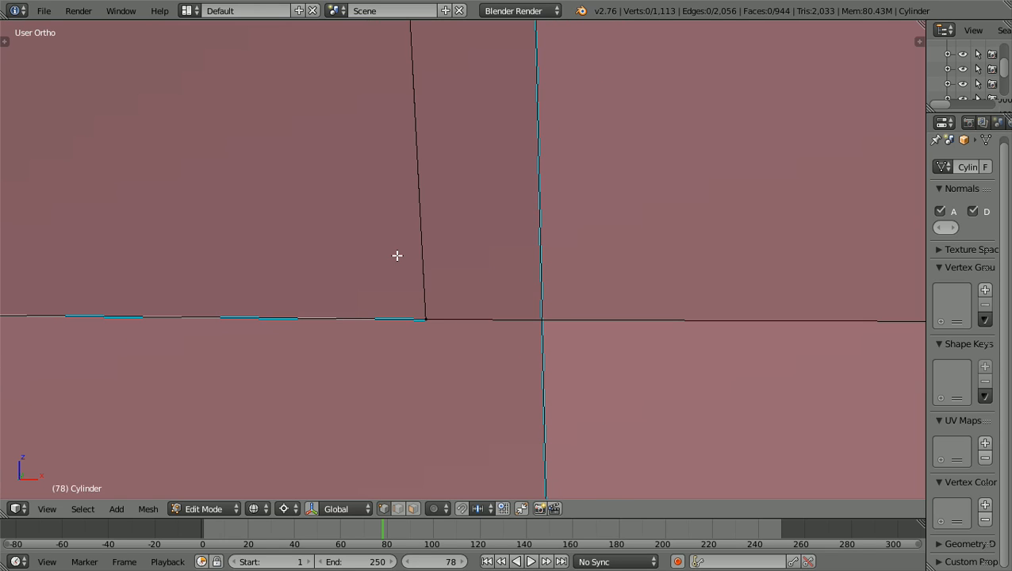
scroll(396, 255, down, 9)
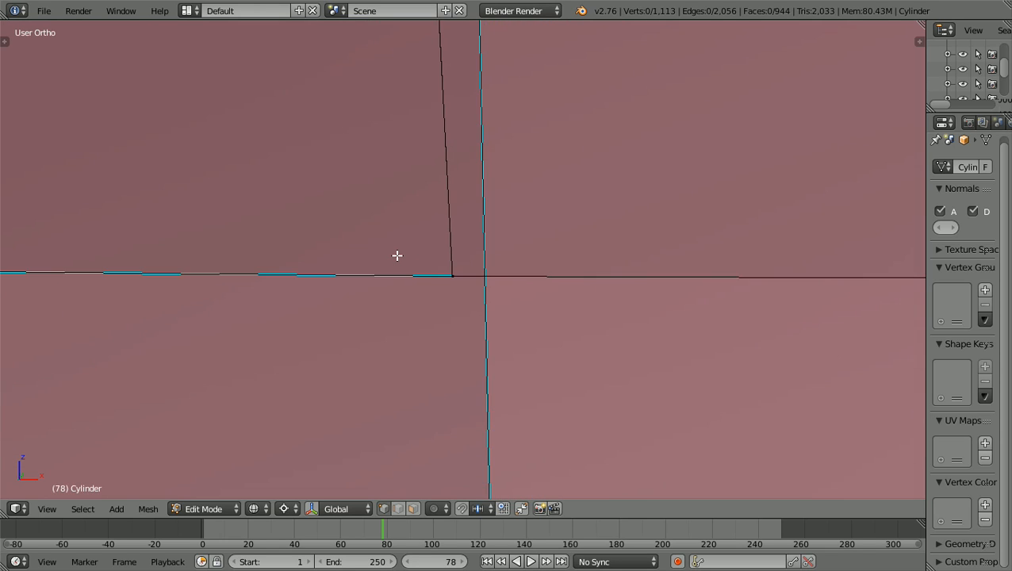
scroll(397, 256, down, 4)
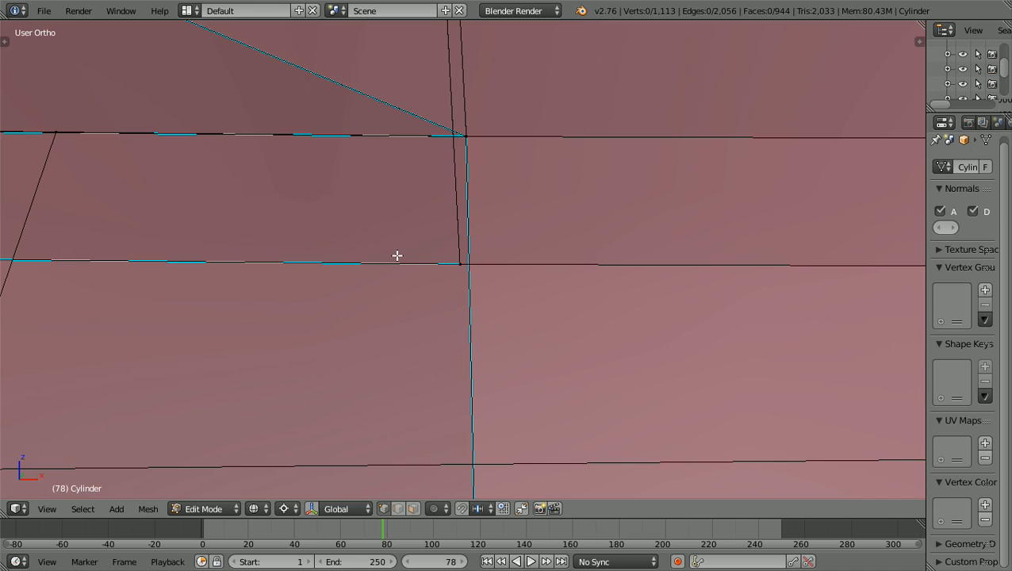
shift+scroll(397, 256, up, 6)
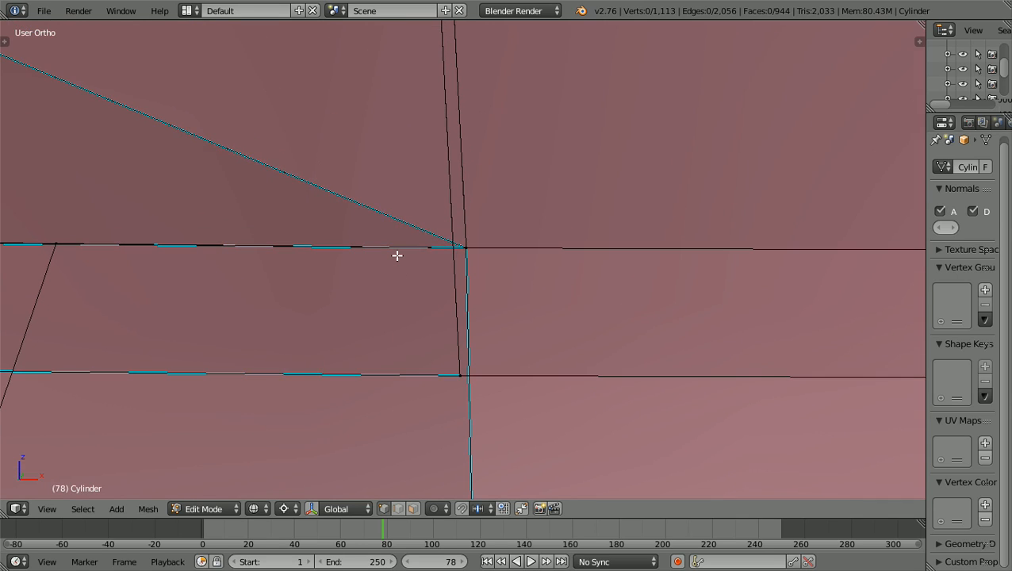
scroll(396, 255, up, 2)
scroll(397, 256, up, 8)
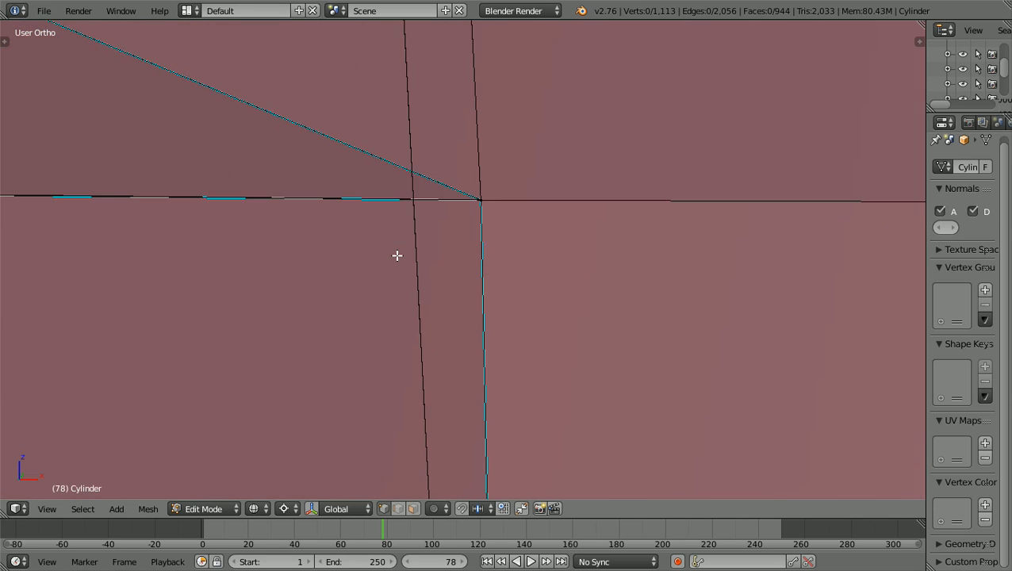
shift+scroll(397, 255, up, 2)
scroll(396, 255, up, 5)
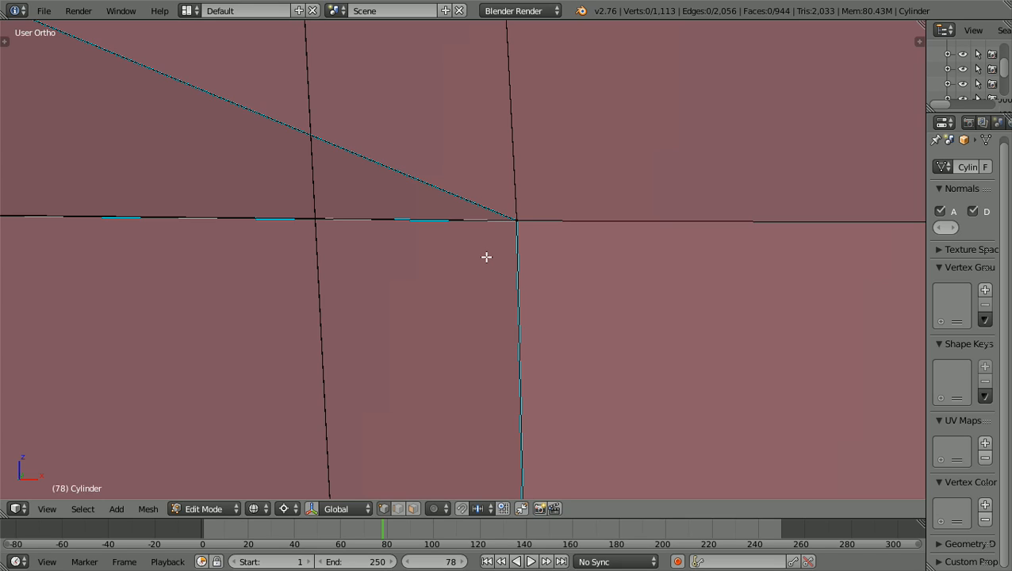
key(b)
drag(486, 257, 551, 173)
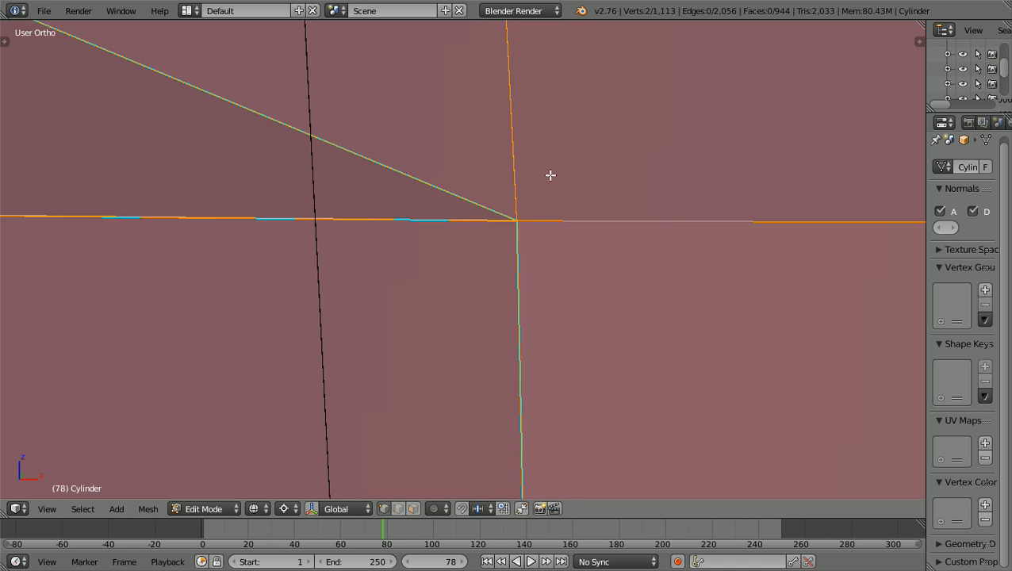
key(w)
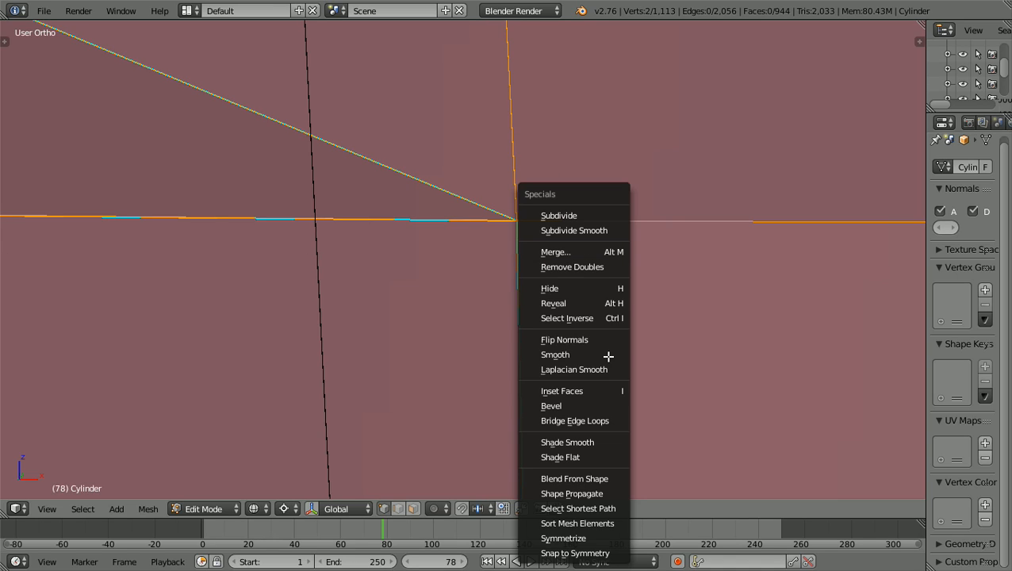
click(562, 254)
click(561, 257)
key(KP_Decimal)
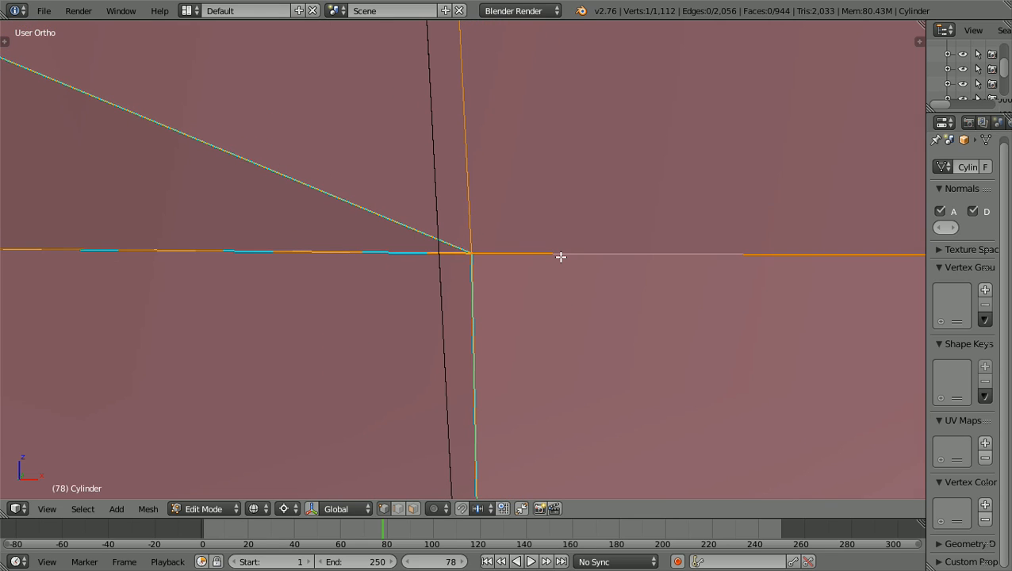
scroll(560, 257, down, 2)
key(a)
Examine the rim strip upward from its lower corner to where the two long horizontal hull edges join it
scroll(560, 257, down, 3)
mouse_move(558, 271)
middle_down()
mouse_move(547, 283)
mouse_move(570, 279)
middle_up()
scroll(569, 279, down, 6)
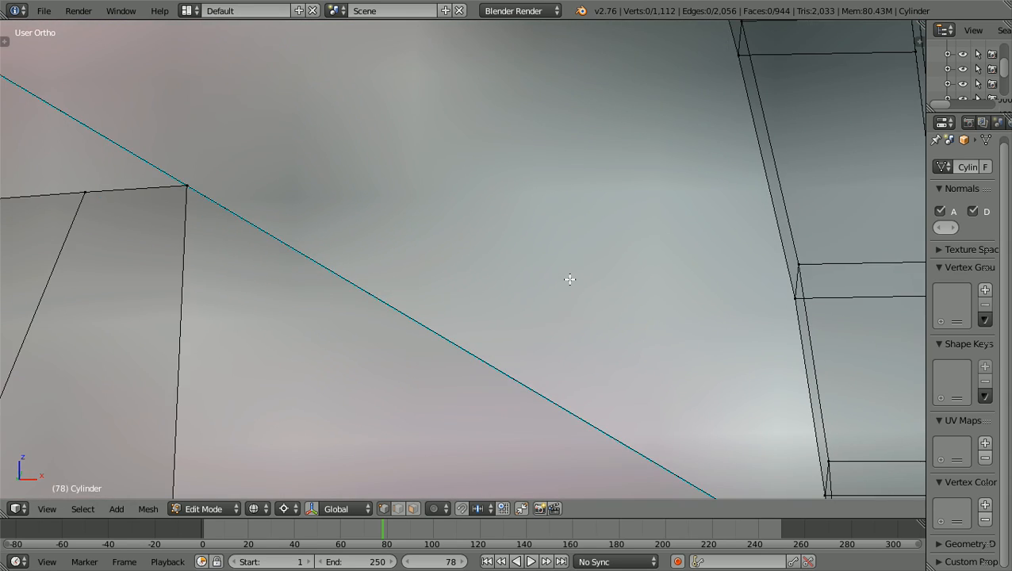
scroll(570, 279, down, 2)
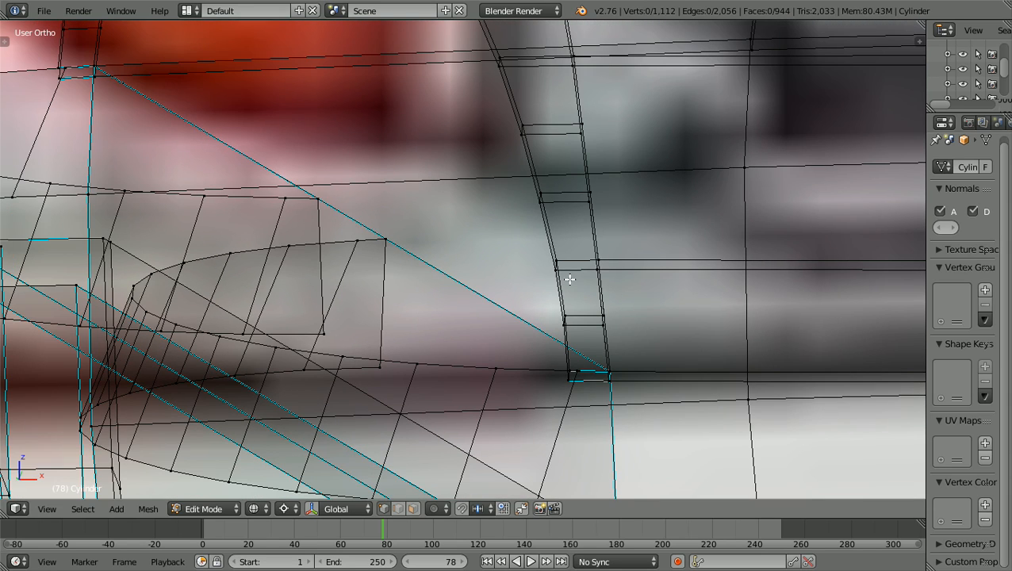
shift+scroll(569, 279, down, 3)
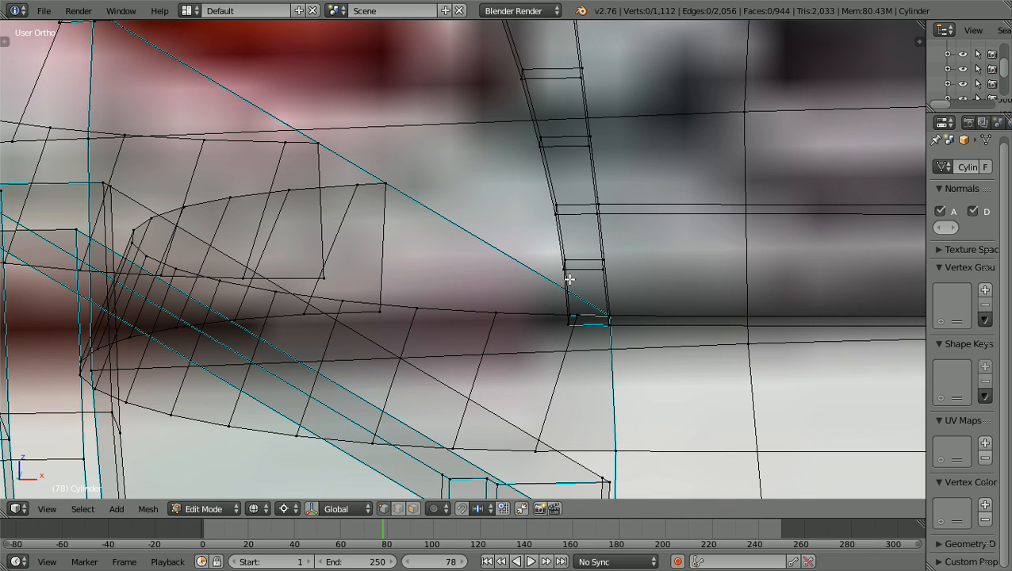
ctrl+scroll(569, 279, down, 6)
scroll(570, 279, up, 3)
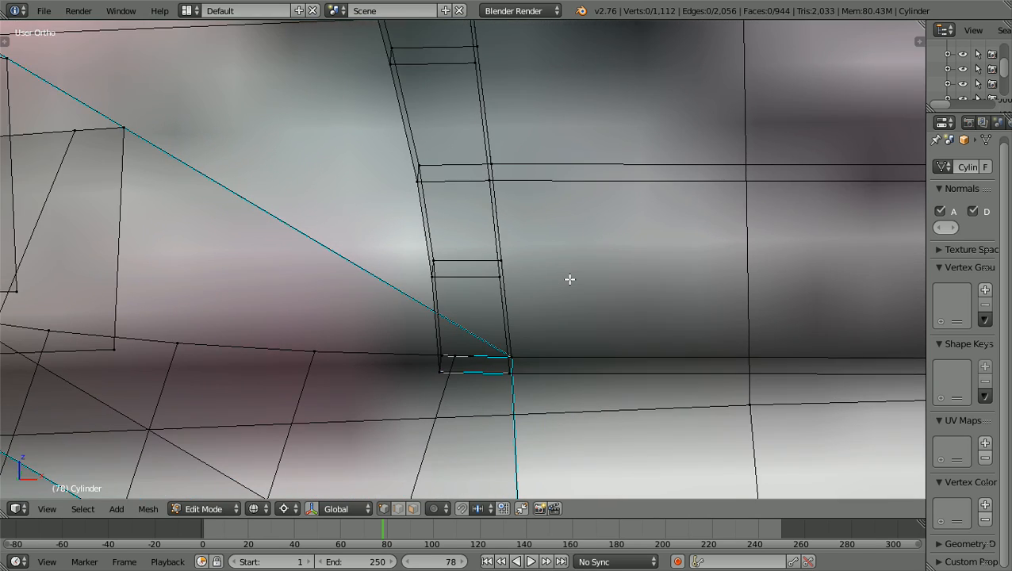
scroll(570, 279, up, 1)
shift+scroll(570, 279, up, 3)
scroll(569, 279, up, 2)
scroll(569, 279, up, 2)
shift+scroll(570, 279, up, 3)
ctrl+scroll(569, 279, up, 2)
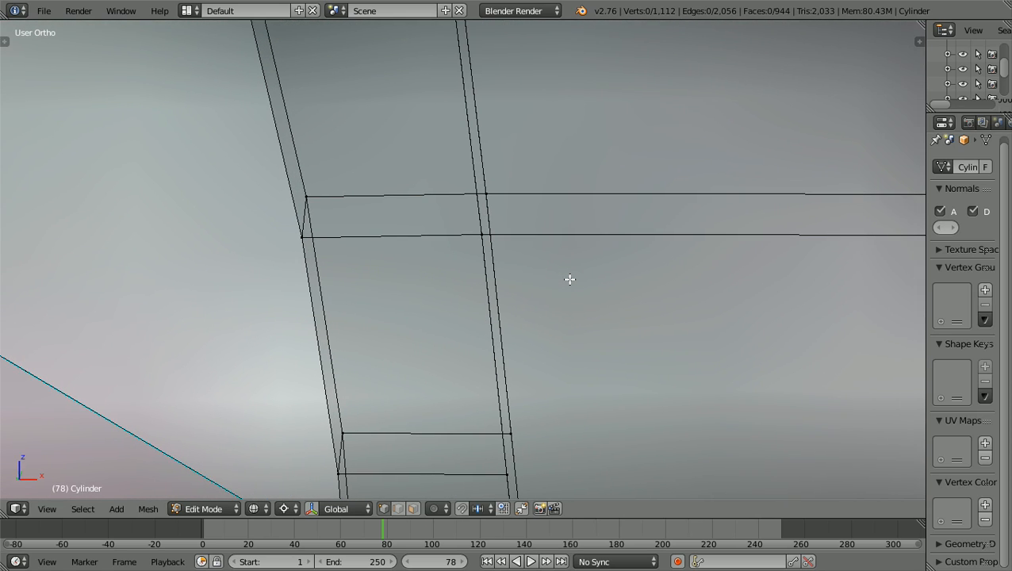
Merge at center the doubled vertices where the lower of the two long horizontal hull edges meets the rim strip, and deselect everything
scroll(569, 279, up, 2)
shift+scroll(570, 279, up, 3)
scroll(570, 279, up, 3)
scroll(569, 279, up, 2)
ctrl+scroll(569, 279, up, 1)
shift+scroll(570, 279, up, 1)
shift+scroll(569, 279, down, 3)
scroll(569, 279, up, 5)
shift+scroll(569, 279, up, 2)
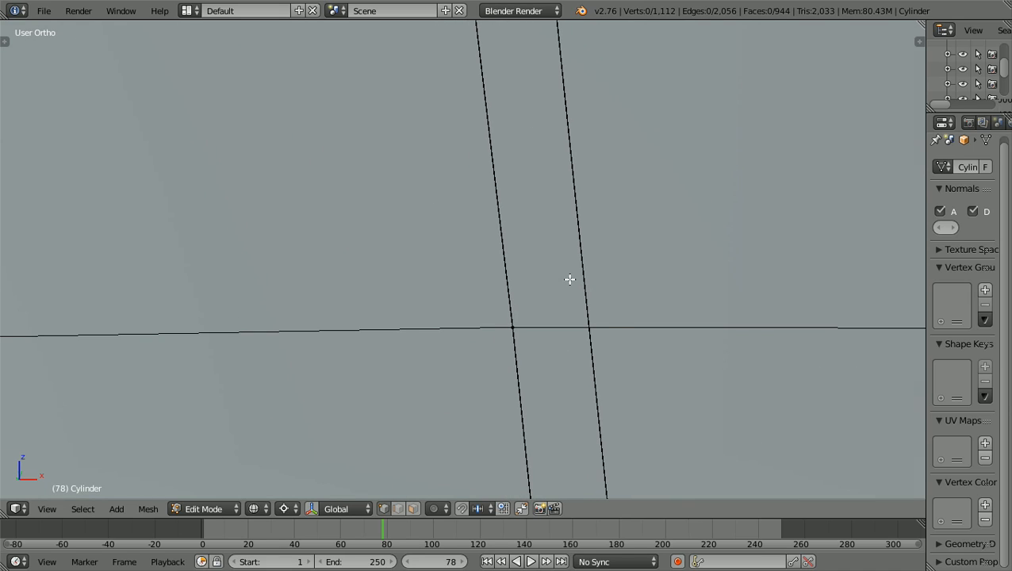
scroll(570, 279, down, 2)
scroll(569, 280, down, 1)
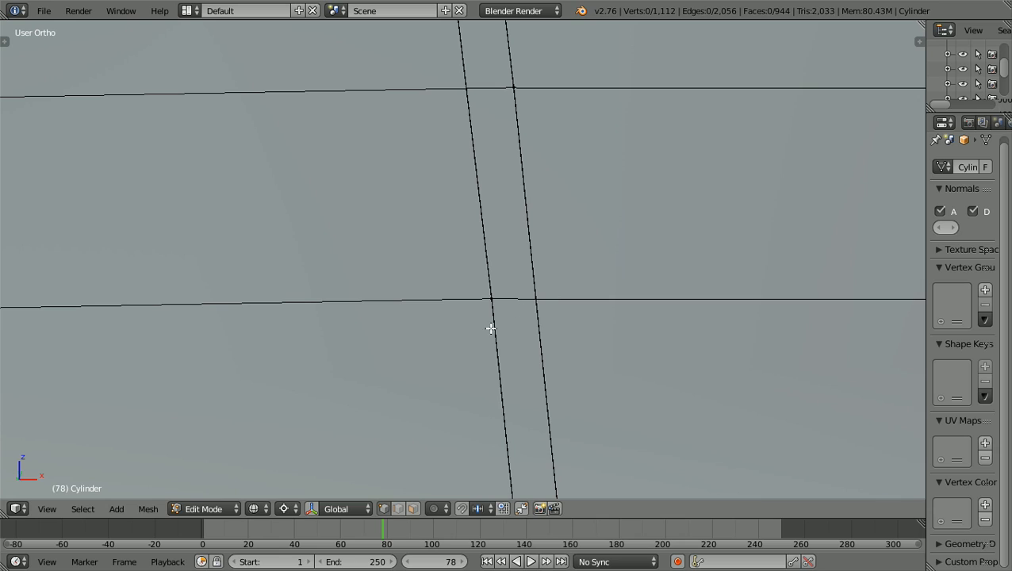
drag(474, 323, 500, 294)
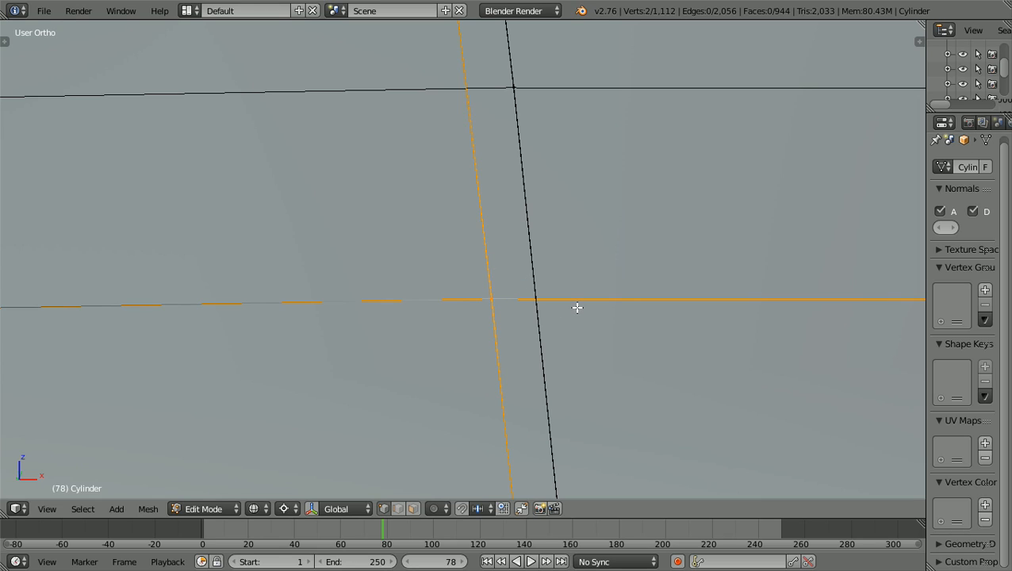
key(w)
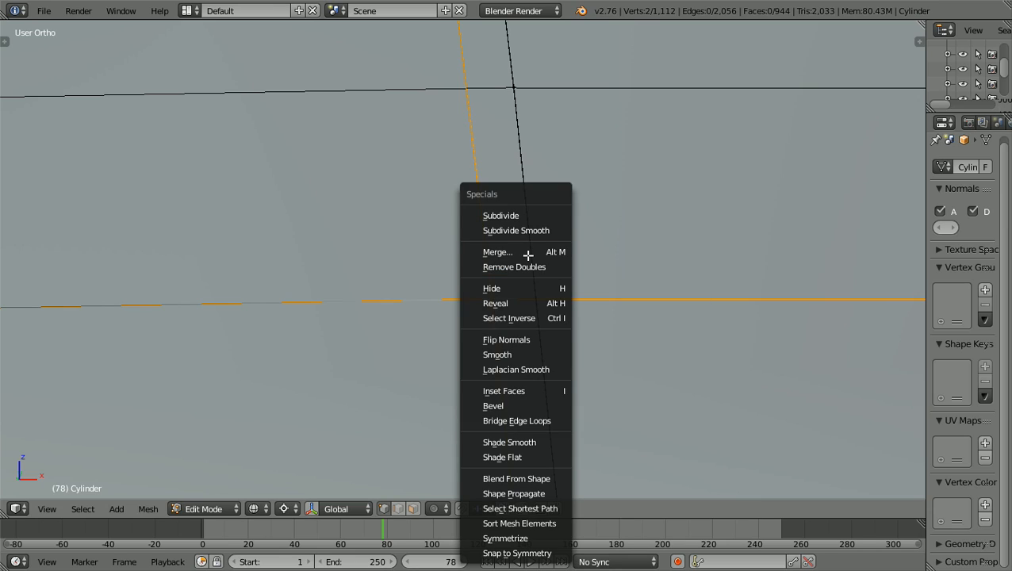
click(528, 255)
click(491, 256)
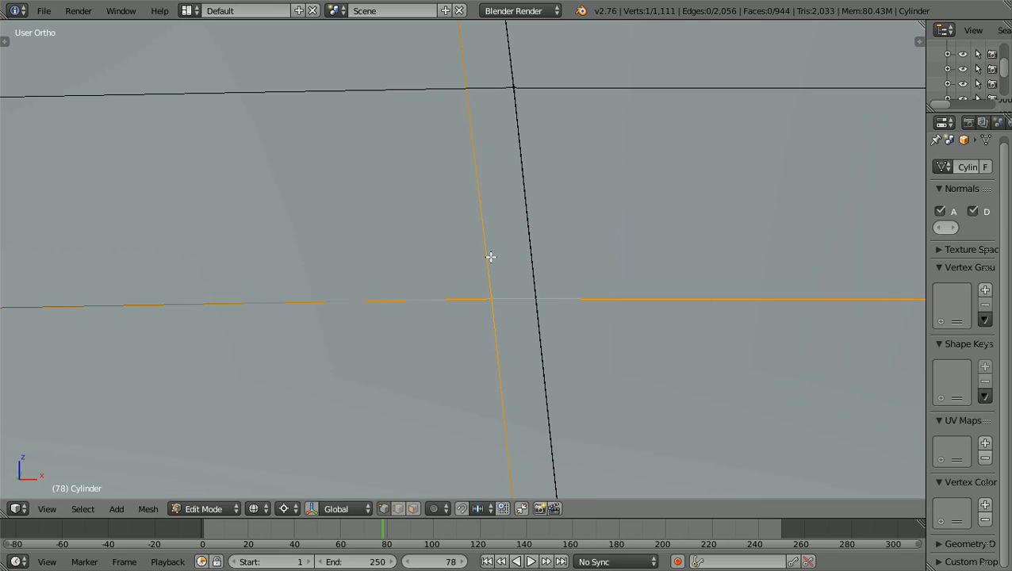
shift+scroll(491, 250, up, 5)
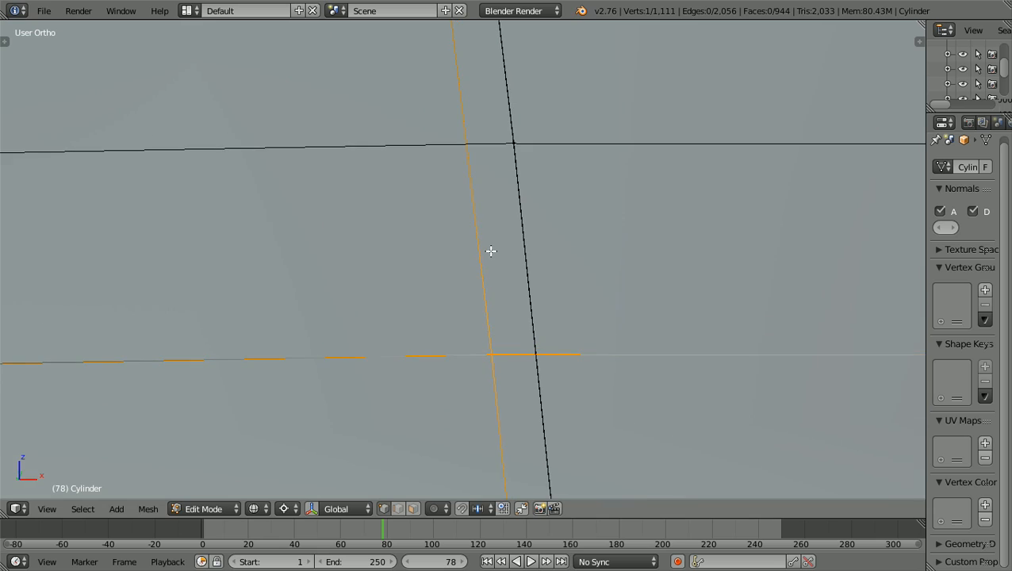
key(a)
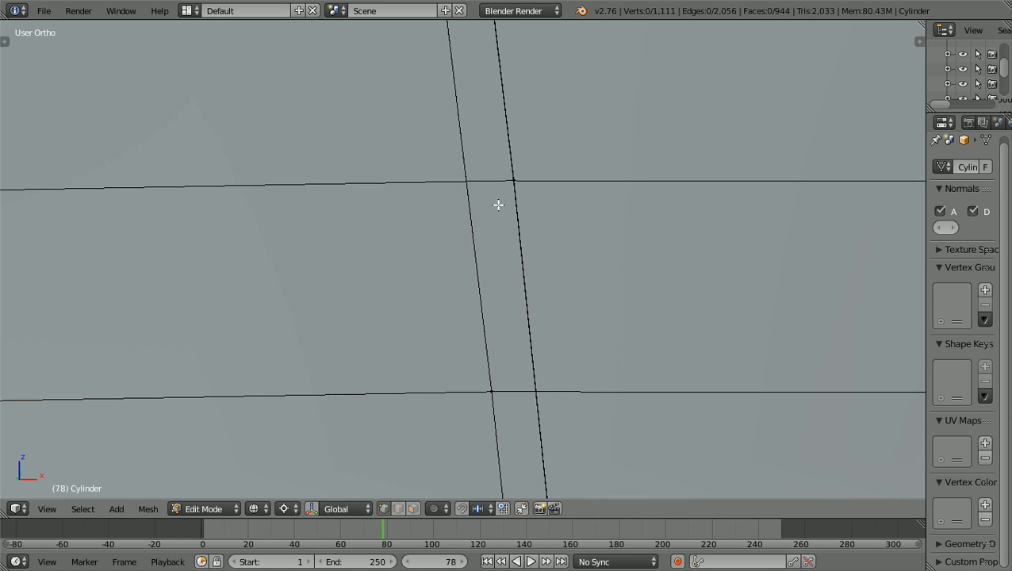
Merge at center the doubled vertices where the upper of the two long horizontal hull edges meets the rim strip, and clear the selection
right_click(559, 194)
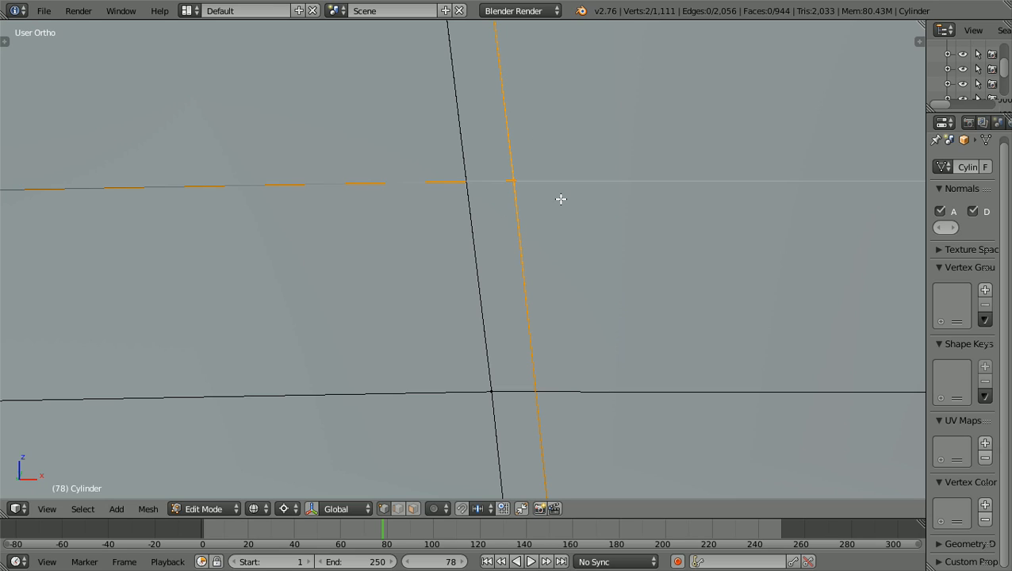
key(w)
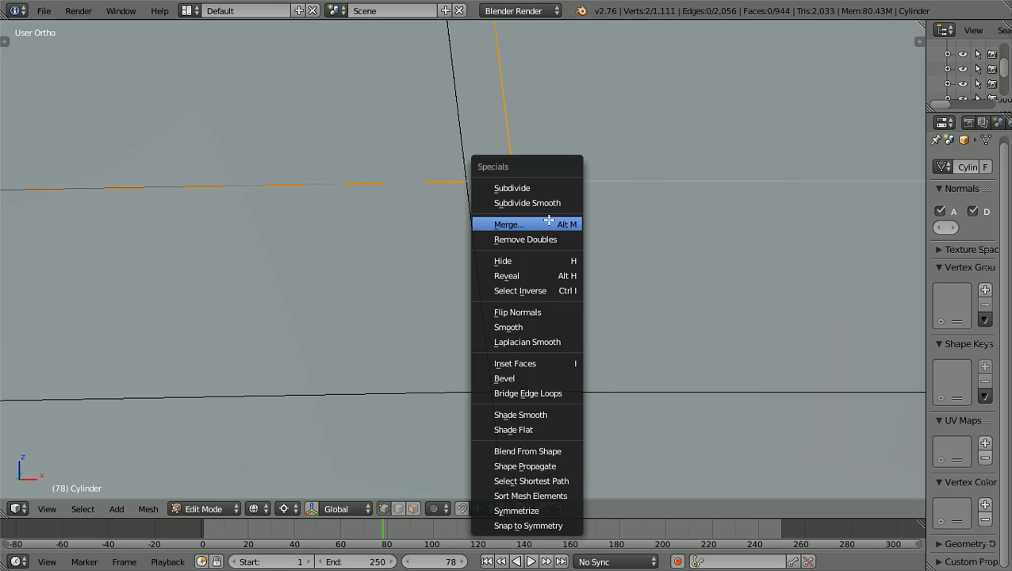
click(548, 223)
click(514, 223)
scroll(517, 224, down, 2)
scroll(517, 224, down, 3)
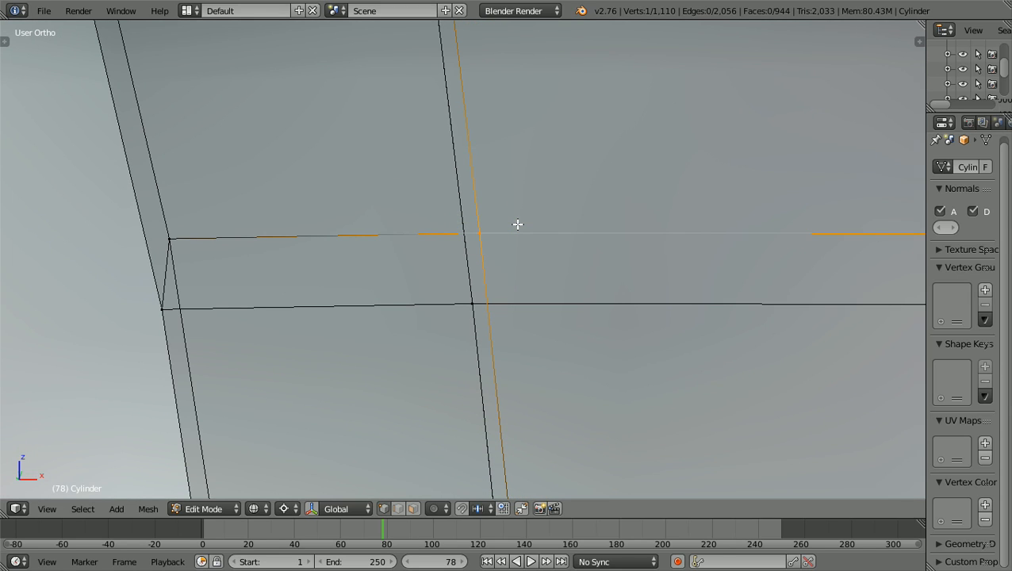
key(a)
Inspect the cross edges farther up the rim strip for doubled vertices along the side facing the hull
scroll(517, 225, down, 4)
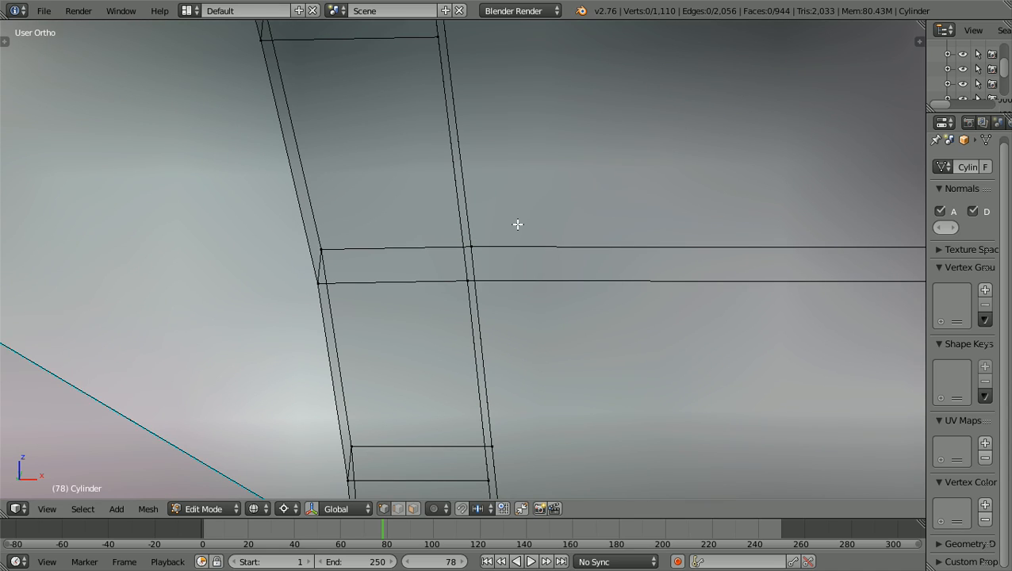
shift+scroll(518, 224, up, 9)
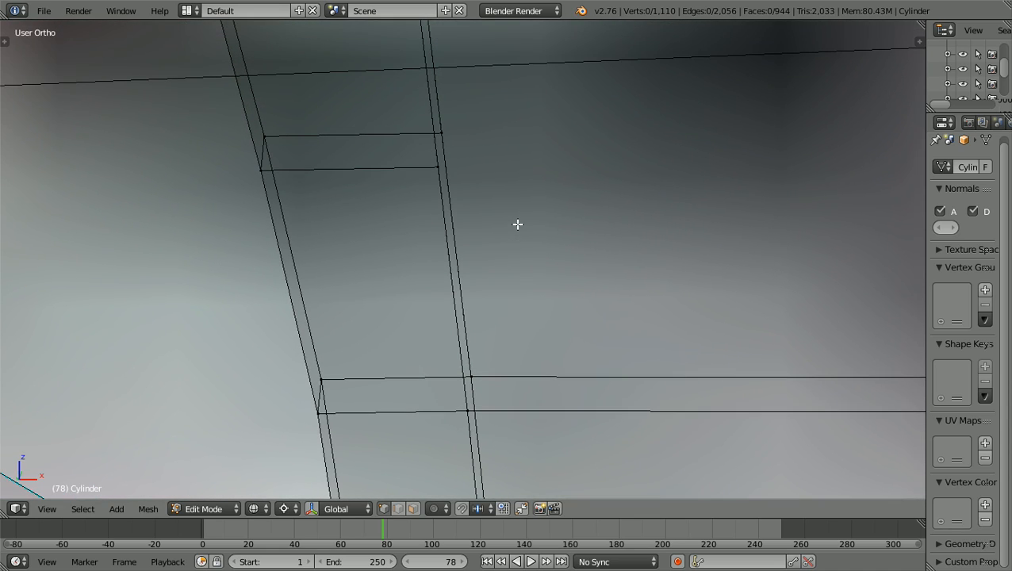
shift+scroll(517, 224, up, 3)
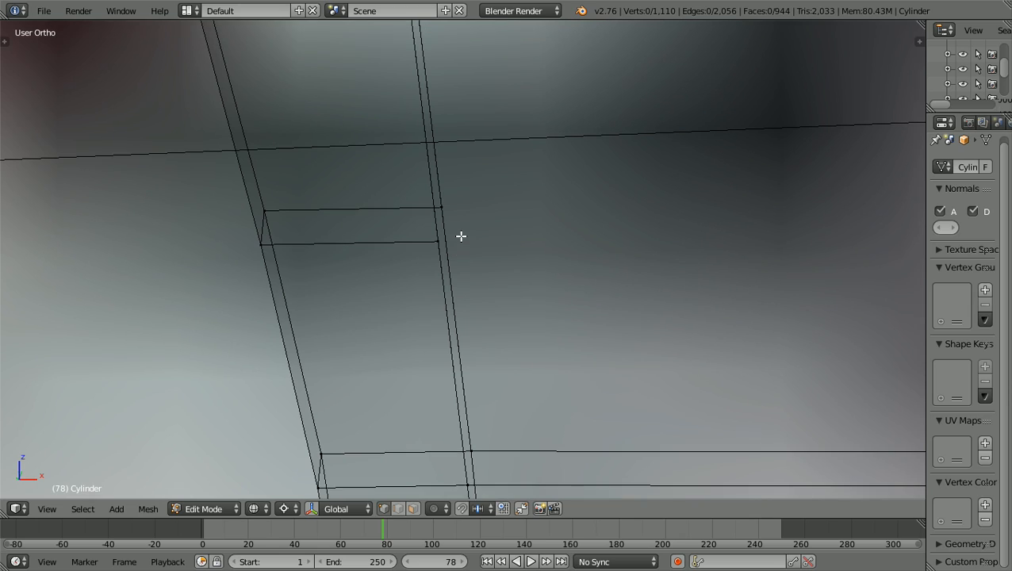
shift+scroll(459, 236, up, 10)
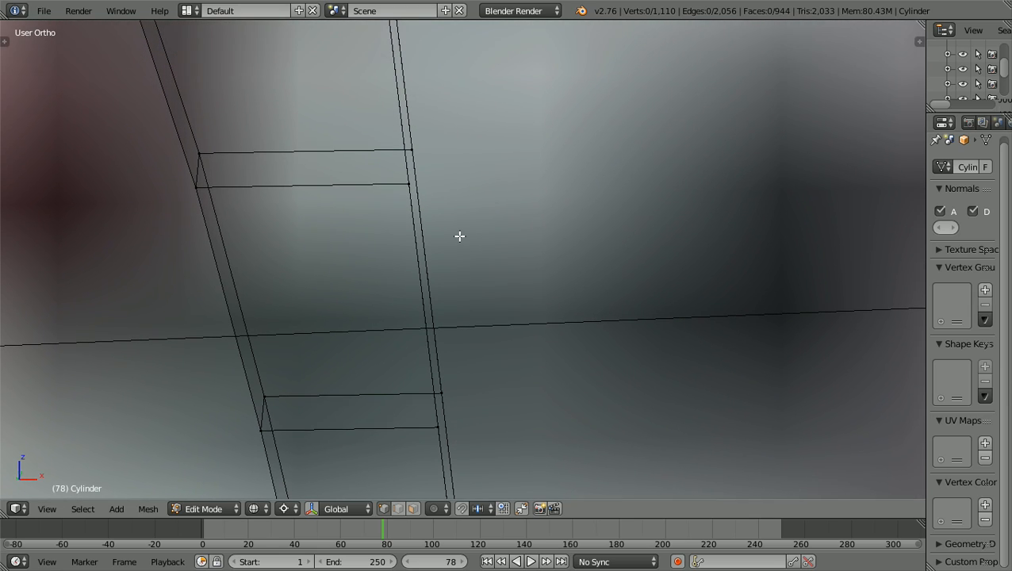
shift+scroll(460, 236, up, 3)
shift+scroll(459, 235, up, 3)
shift+scroll(459, 236, down, 6)
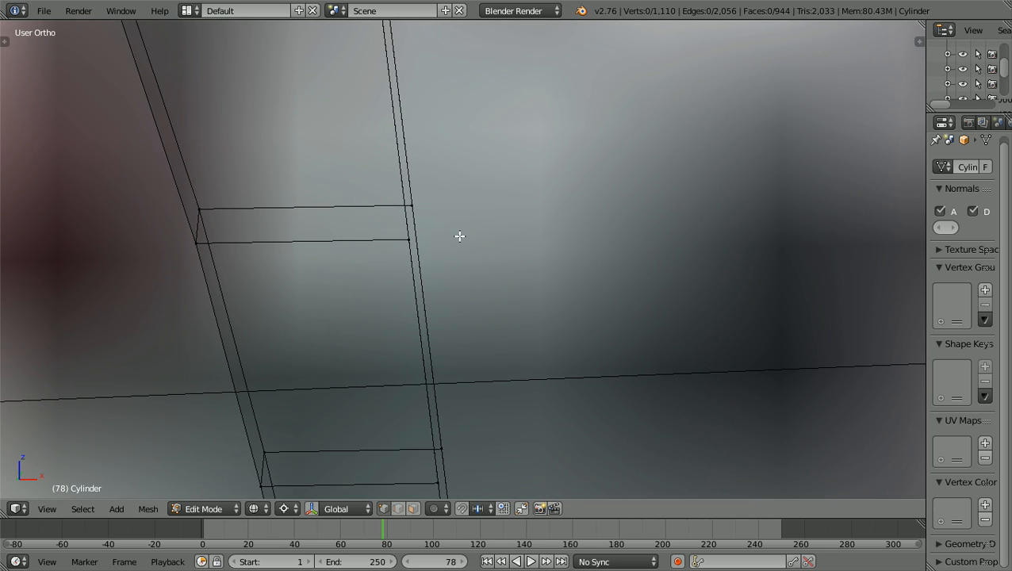
shift+scroll(459, 235, down, 2)
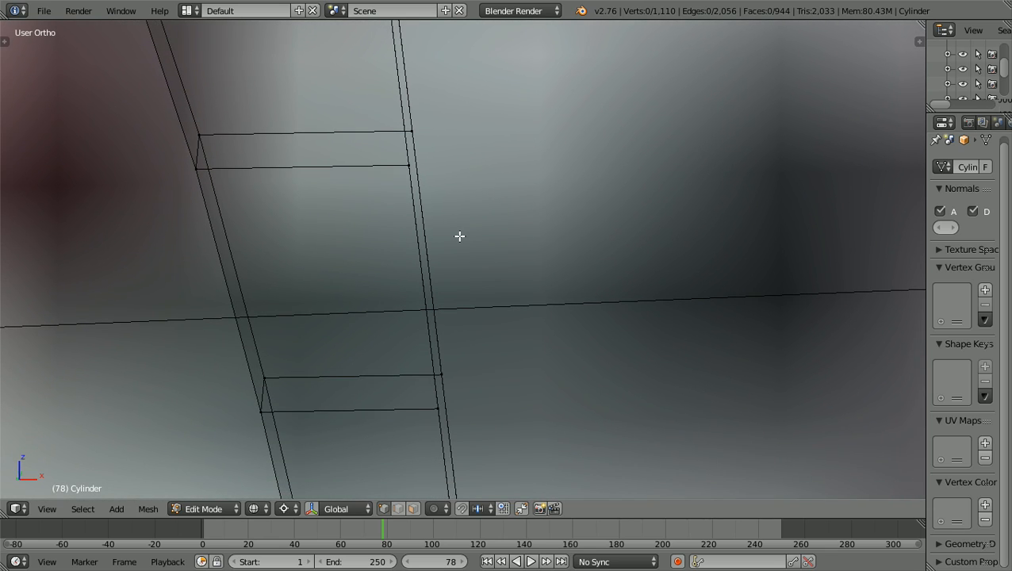
shift+scroll(459, 235, up, 1)
shift+scroll(468, 157, up, 8)
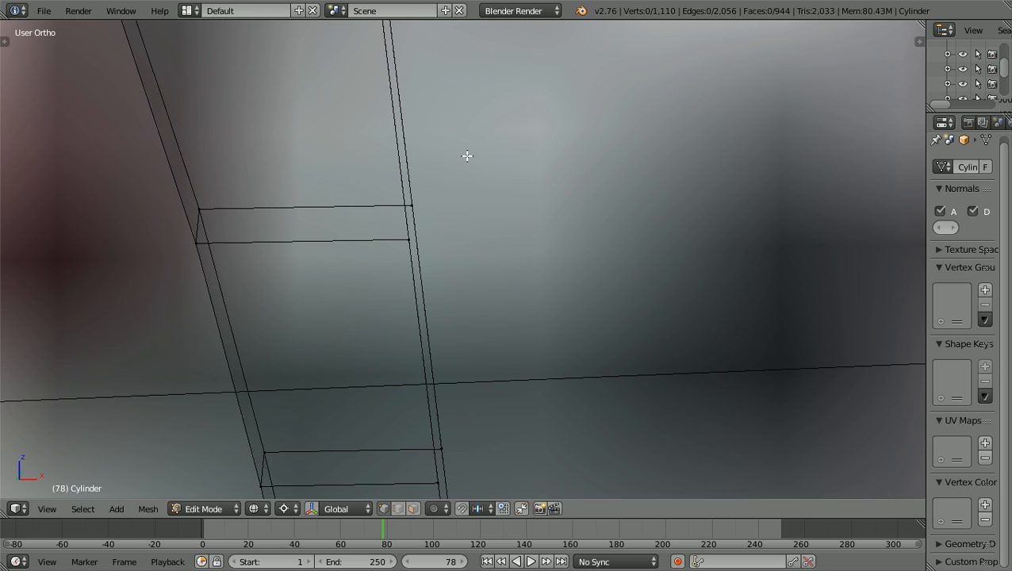
Merge at center the doubled vertices where the lower edge of the next long horizontal hull pair meets the rim strip, and deselect everything
shift+scroll(467, 155, up, 6)
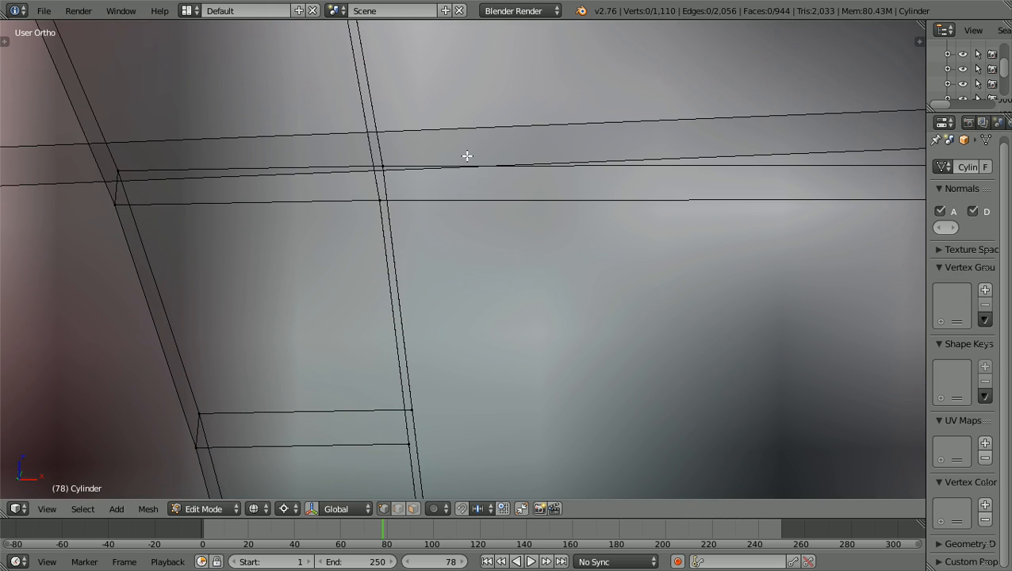
scroll(467, 155, up, 3)
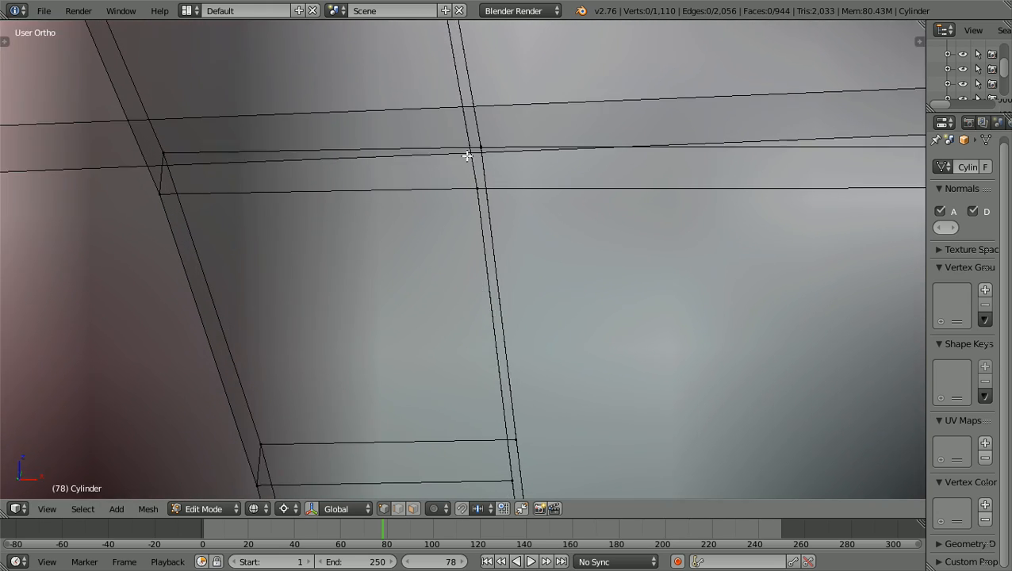
shift+scroll(467, 156, up, 4)
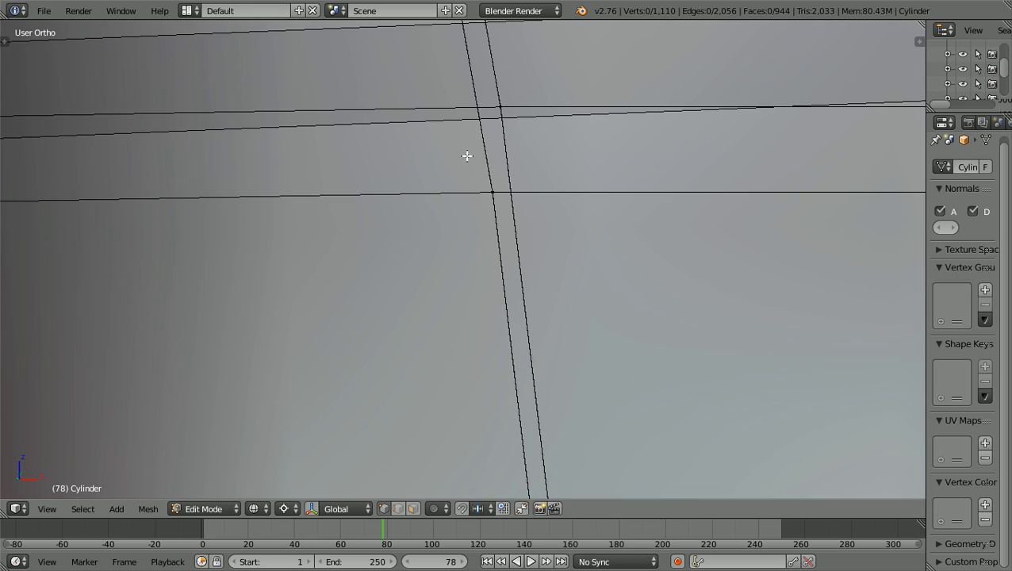
ctrl+scroll(467, 155, up, 1)
scroll(488, 230, up, 3)
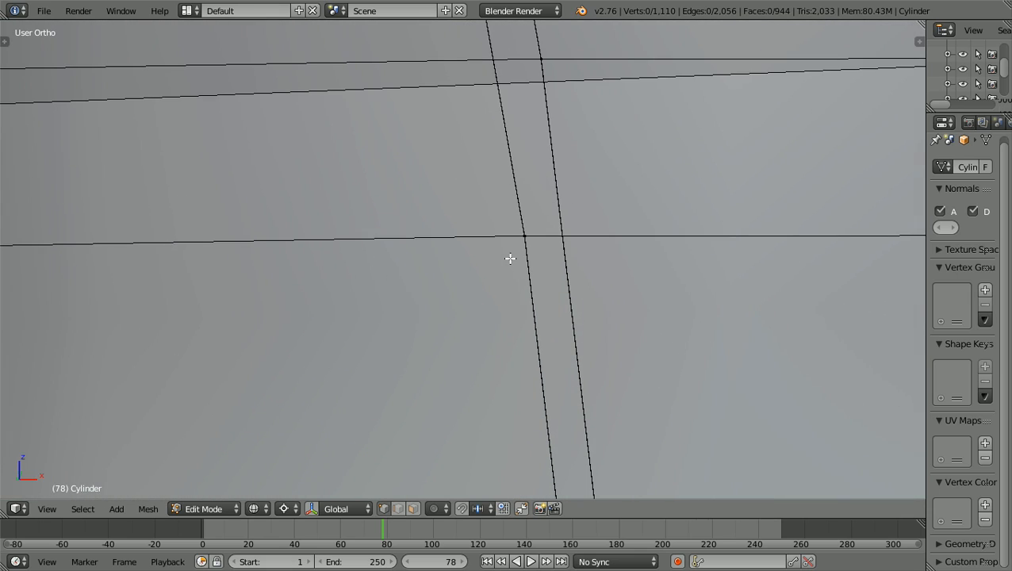
right_click(541, 209)
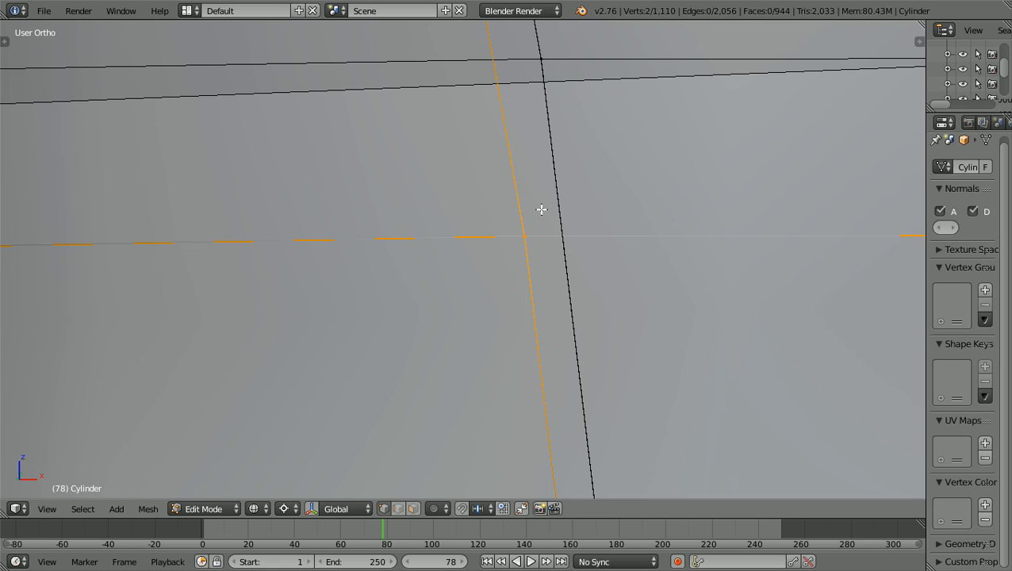
key(w)
click(534, 209)
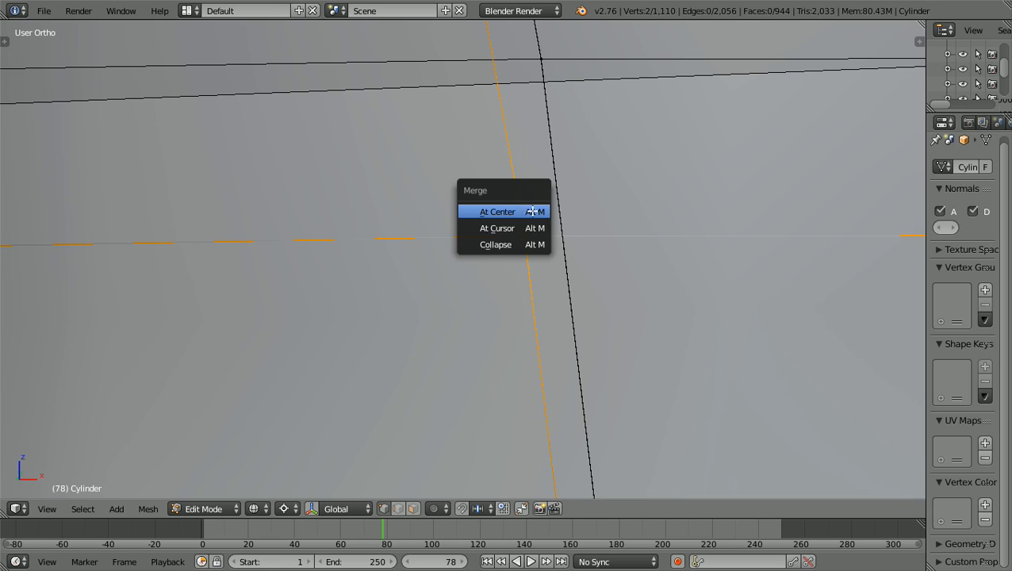
click(487, 211)
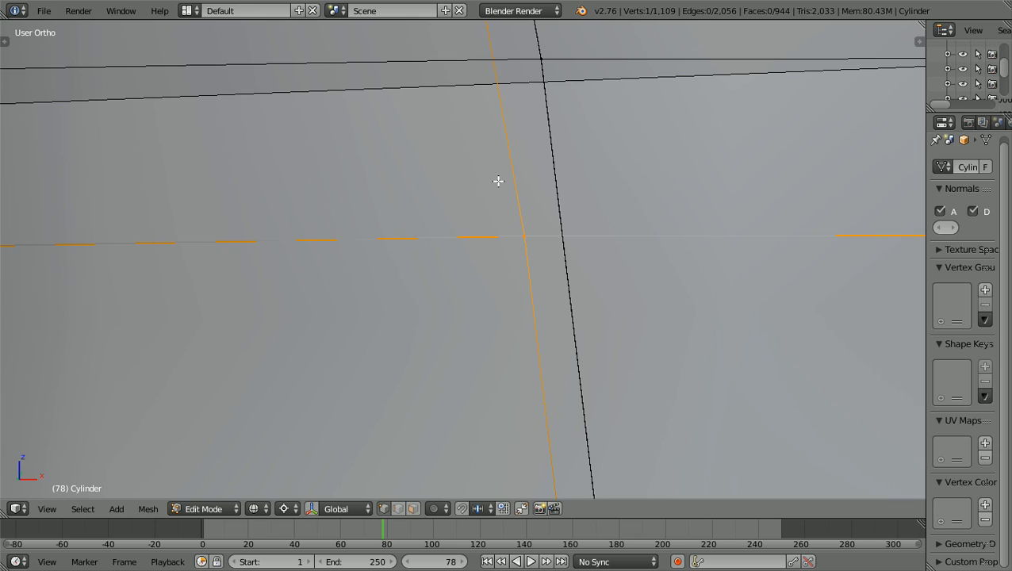
key(a)
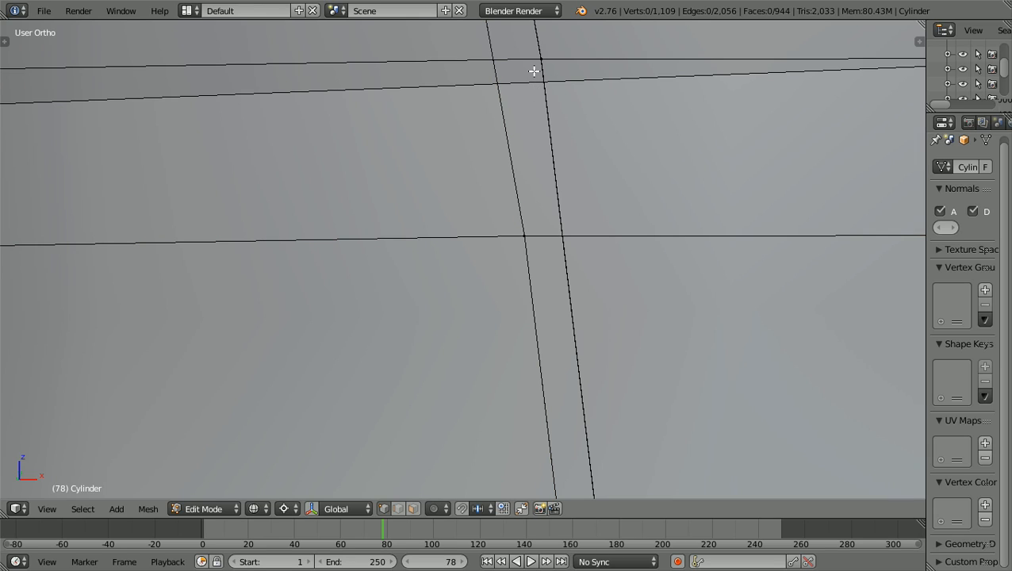
Merge at center the doubled vertices where the upper edge of this same hull pair meets the rim strip, and clear the selection
key(c)
click(563, 70)
right_click(563, 70)
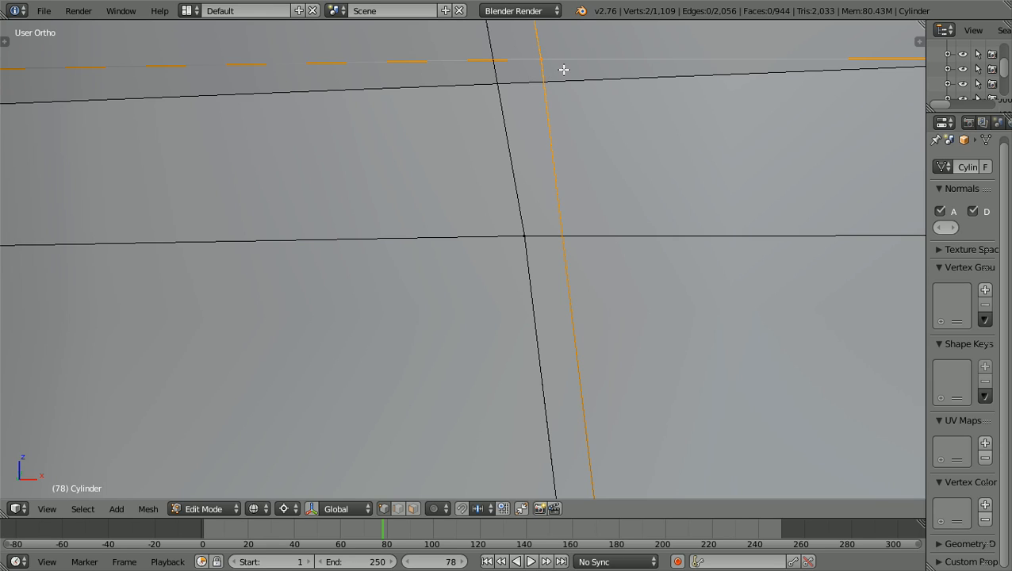
key(w)
click(579, 129)
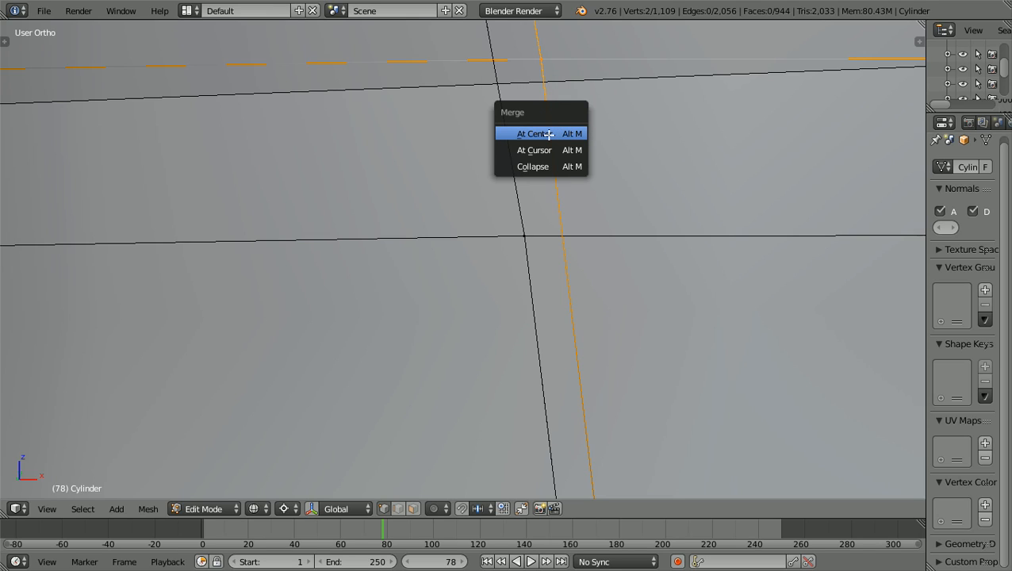
click(548, 135)
scroll(549, 135, down, 5)
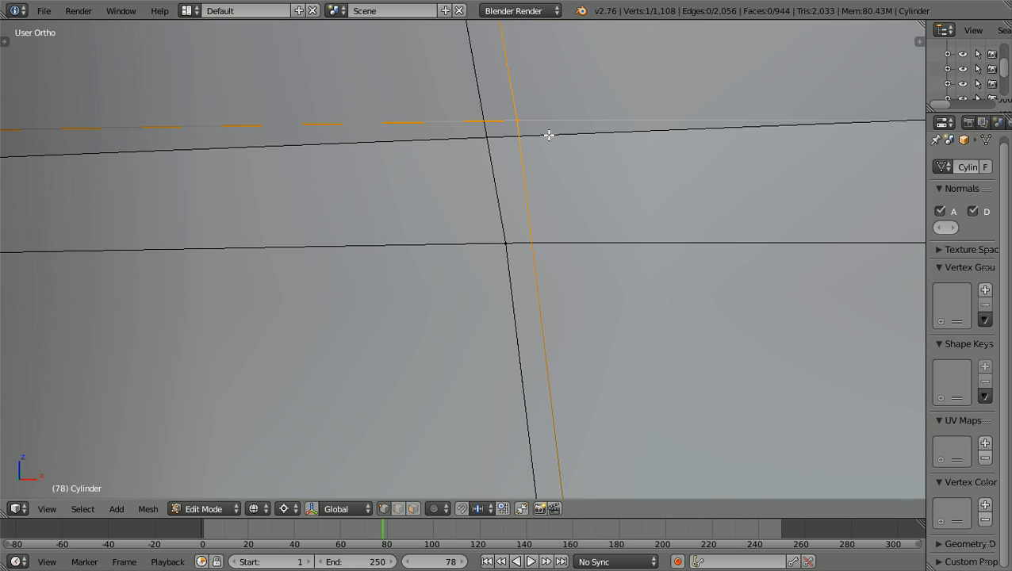
shift+scroll(549, 134, up, 3)
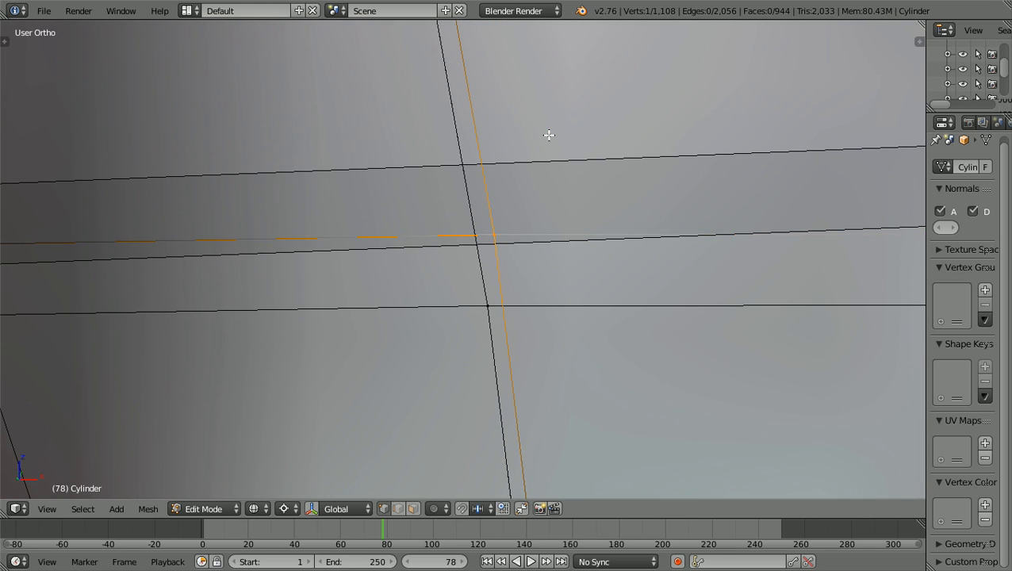
key(a)
Farther up the rim strip, merge at center the doubled vertices at the lower edge of the next hull-crossing pair, and deselect everything
scroll(549, 135, down, 2)
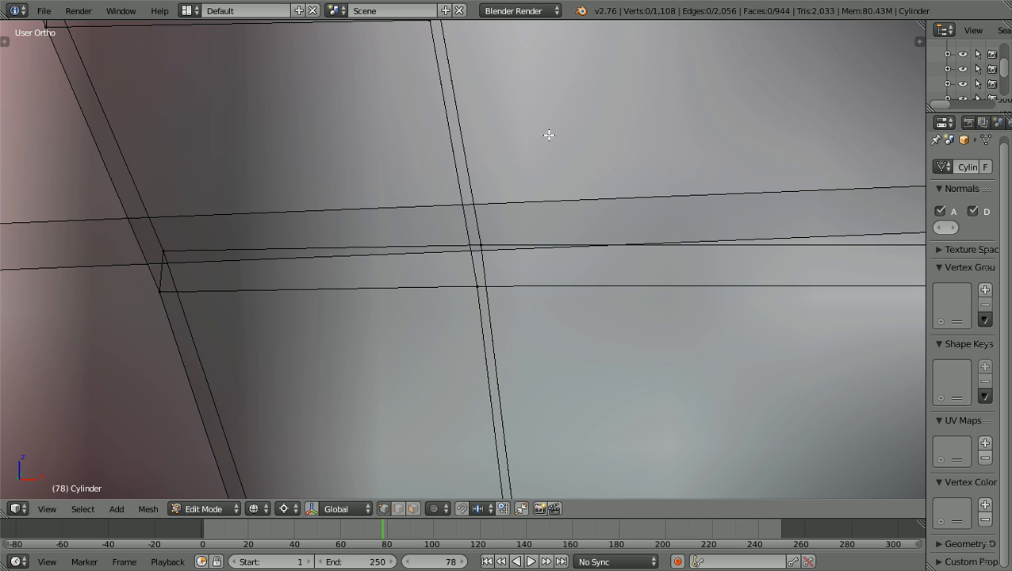
shift+scroll(549, 135, up, 12)
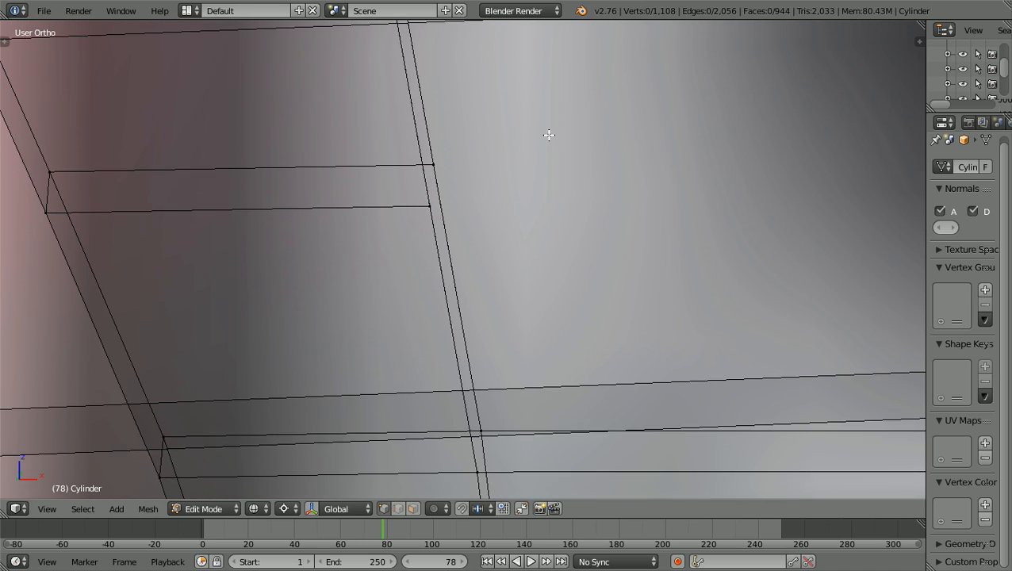
ctrl+scroll(549, 135, left, 6)
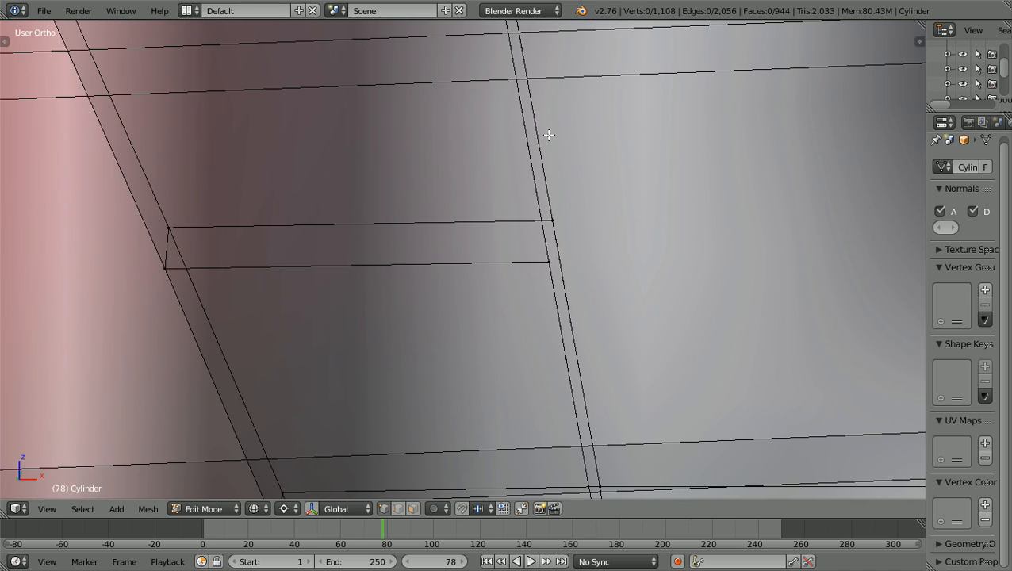
shift+scroll(548, 135, up, 12)
ctrl+scroll(549, 135, right, 6)
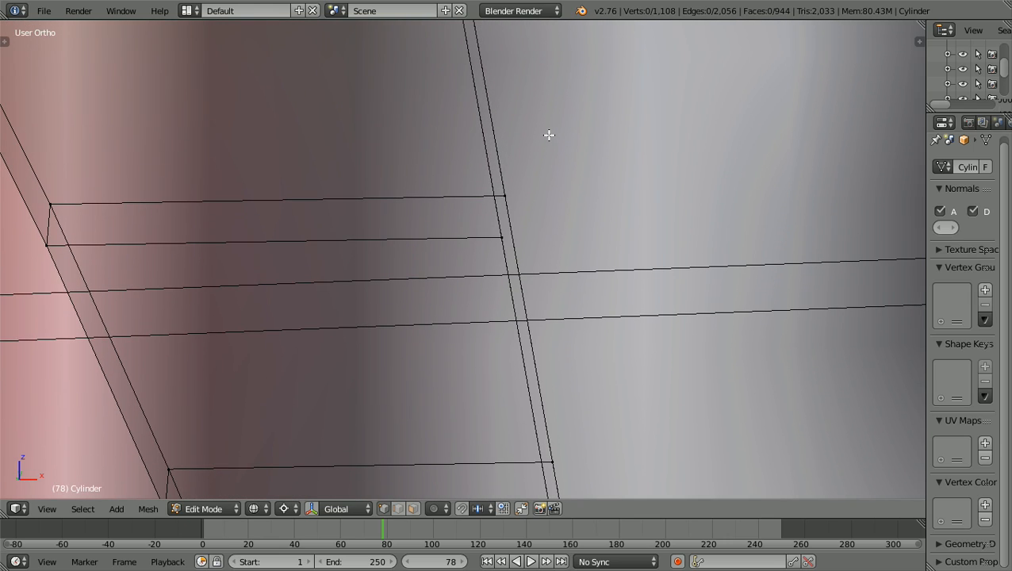
ctrl+scroll(548, 134, left, 6)
shift+scroll(549, 135, up, 7)
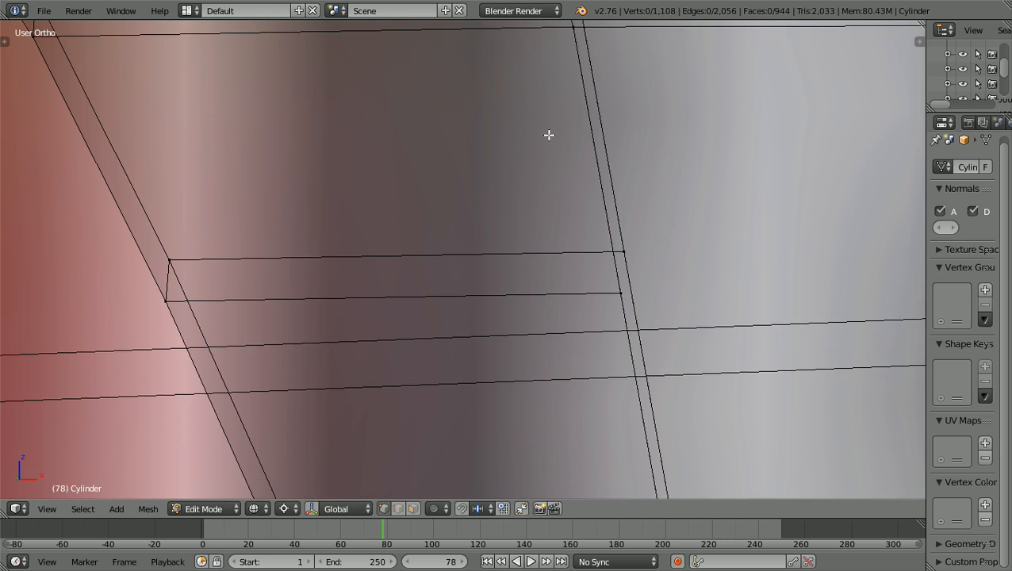
shift+scroll(549, 135, up, 6)
ctrl+scroll(549, 135, left, 4)
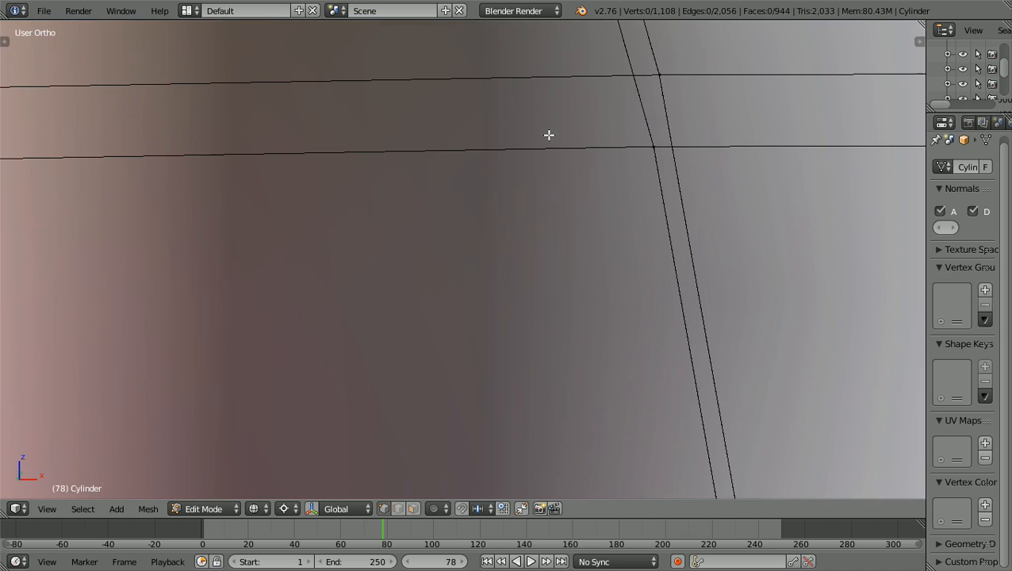
ctrl+scroll(549, 135, right, 3)
shift+scroll(549, 135, up, 5)
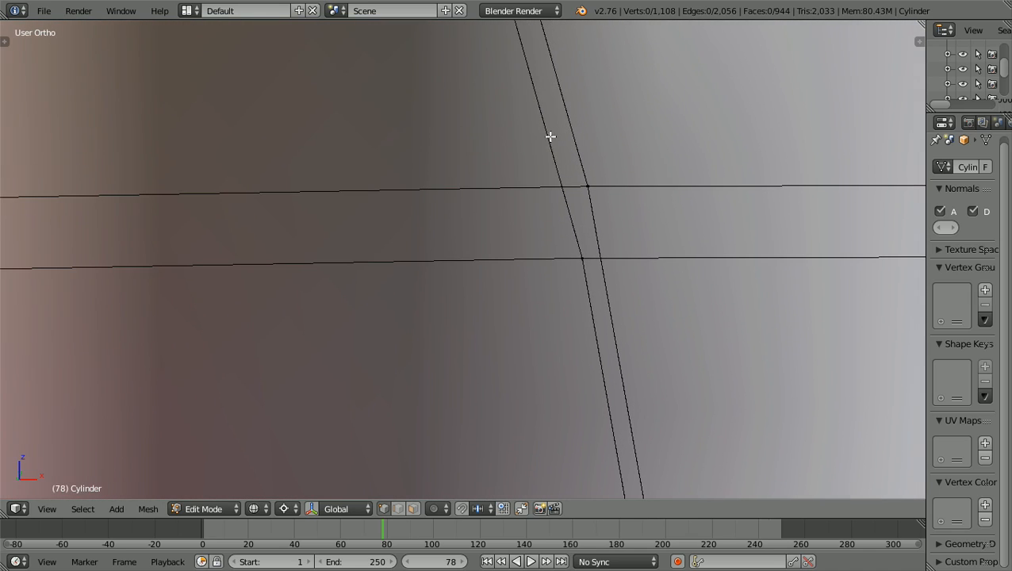
scroll(586, 235, up, 1)
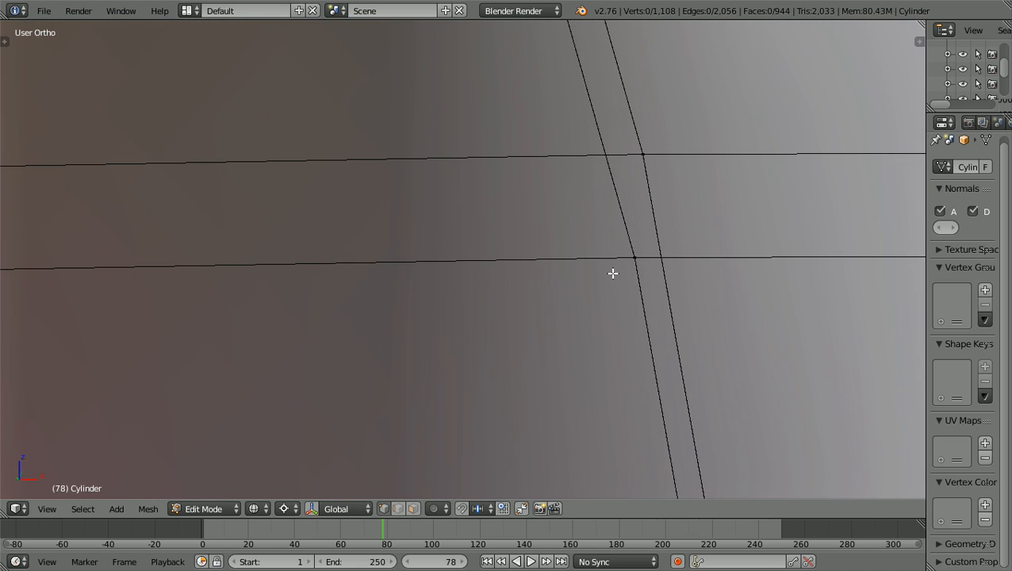
key(b)
drag(614, 287, 659, 233)
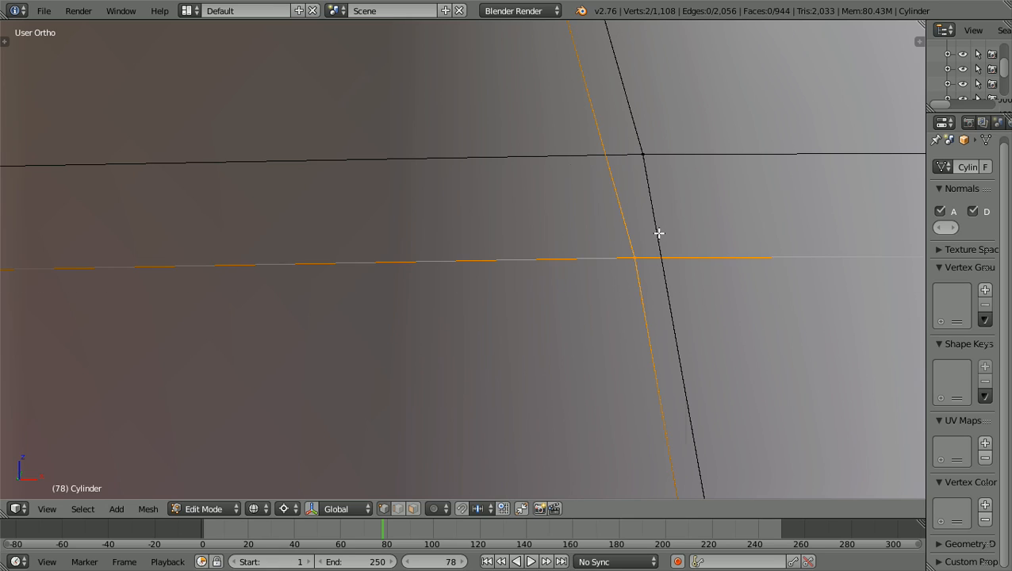
key(w)
click(626, 236)
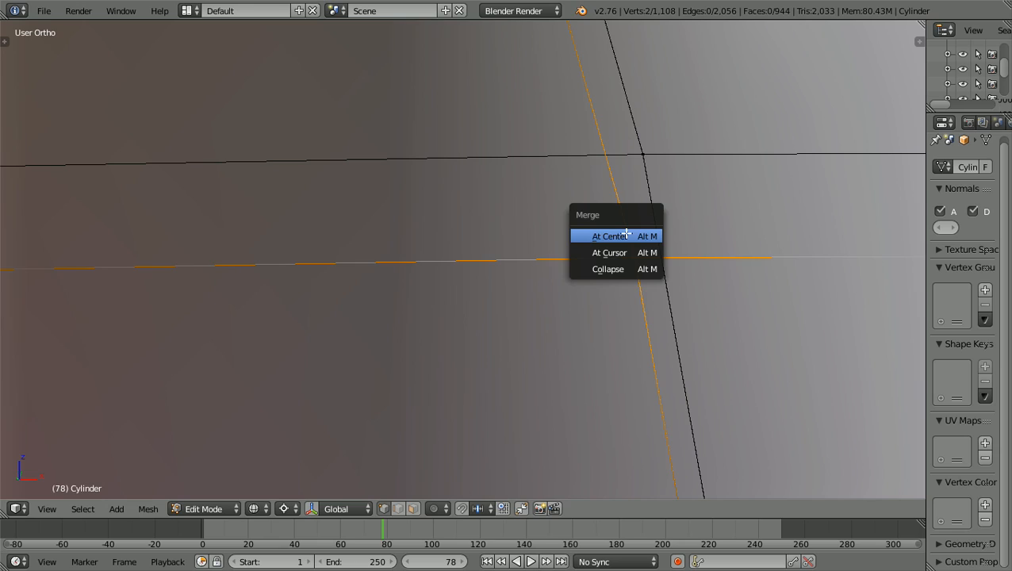
click(626, 235)
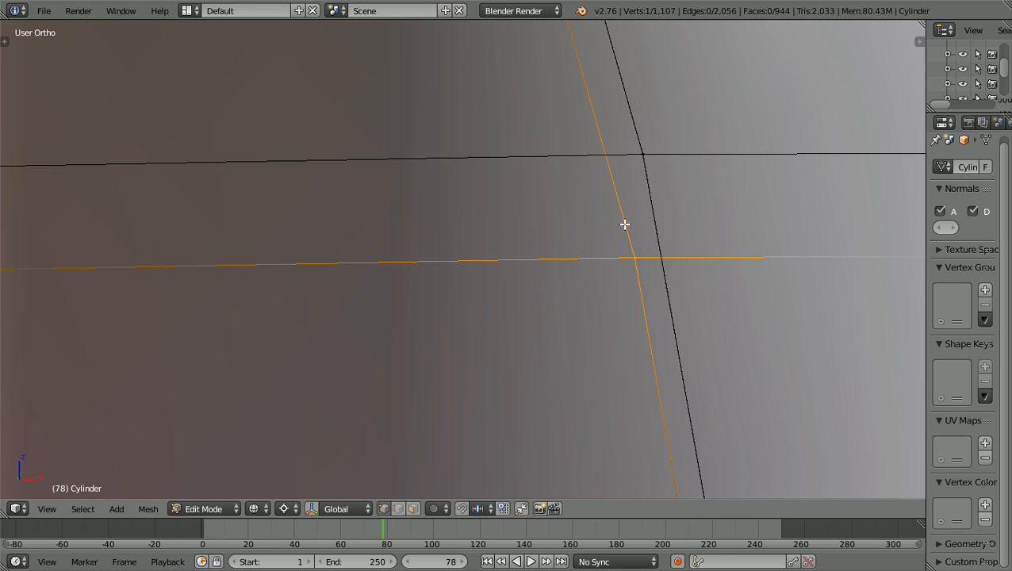
key(a)
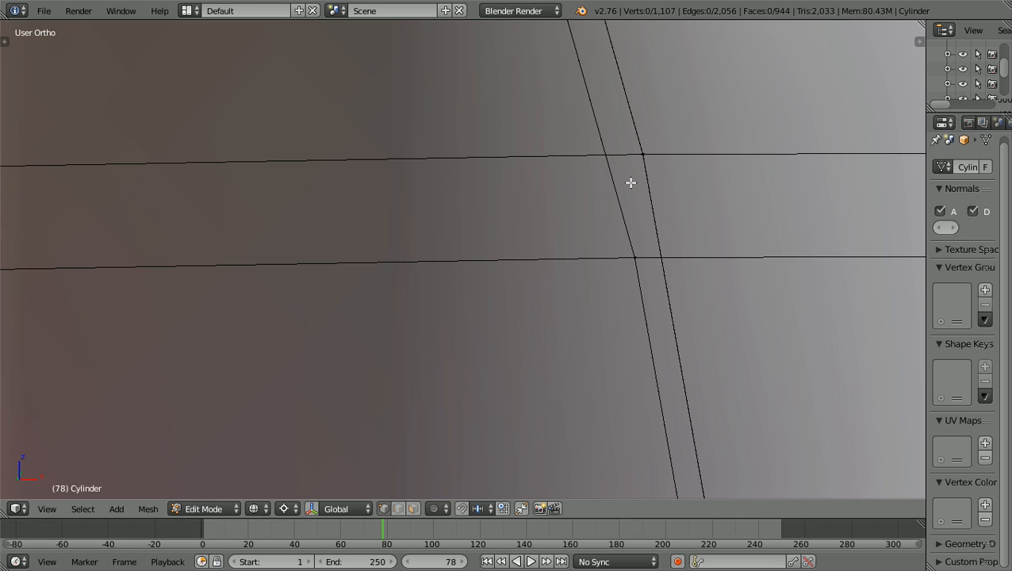
Merge at center the doubled vertices at the rim junction of the upper edge directly above the last merge, and clear the selection
key(b)
drag(630, 183, 656, 130)
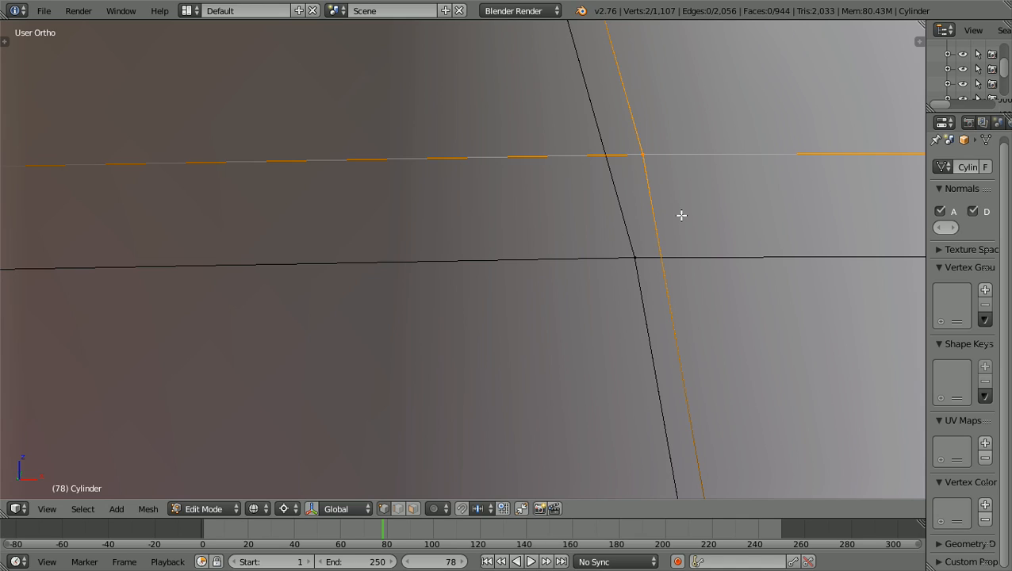
key(w)
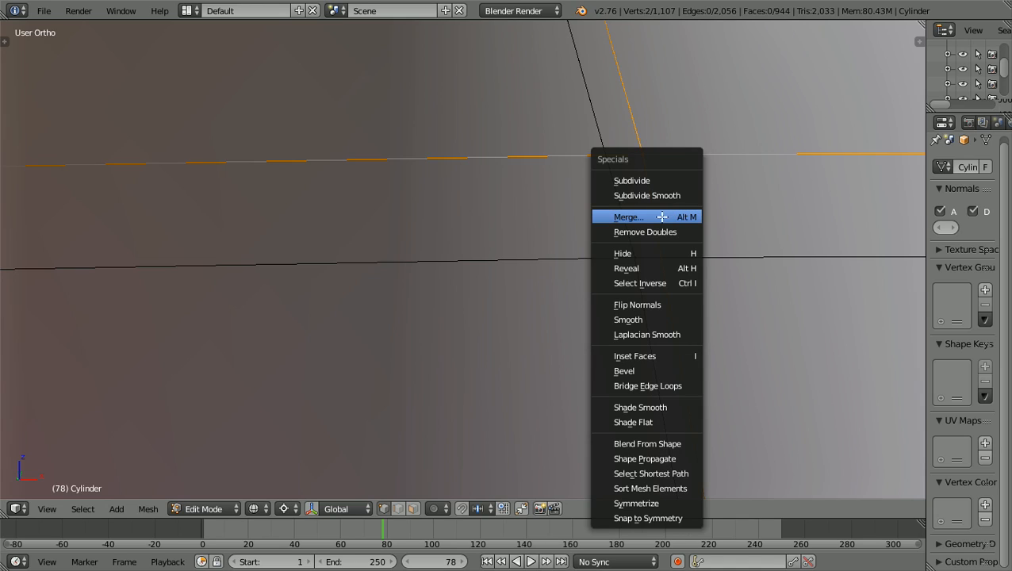
click(661, 215)
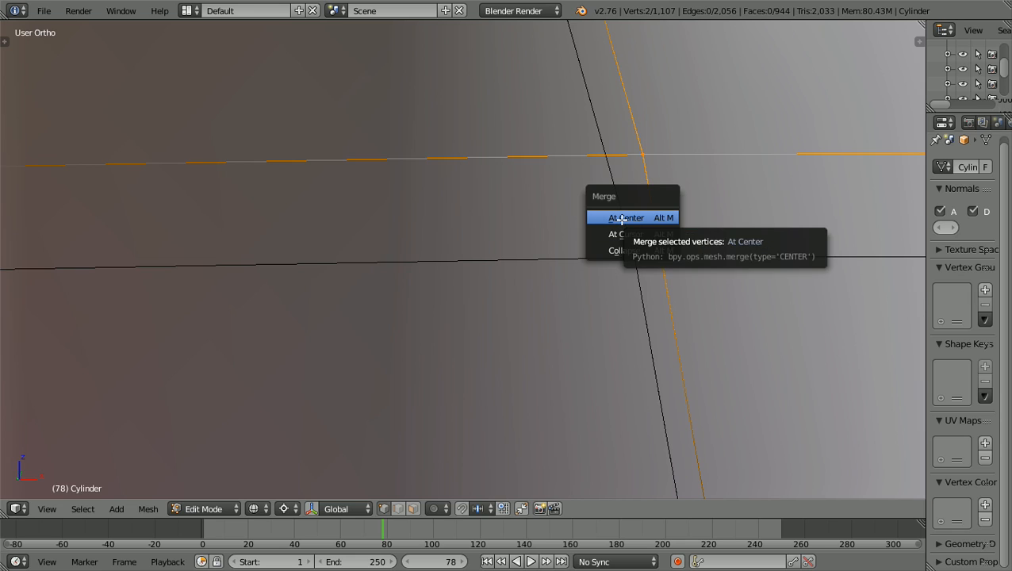
click(622, 219)
key(a)
Farther up the rim strip, merge at center the doubled vertices at its next bend, on the lower edge of the hull-crossing pair, and deselect everything
scroll(622, 220, down, 5)
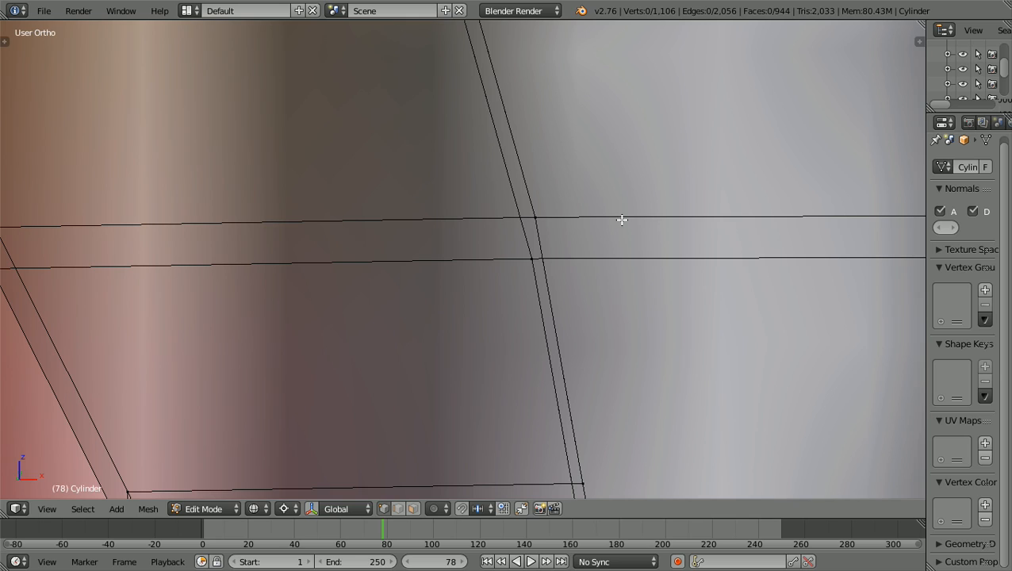
ctrl+scroll(622, 219, down, 6)
shift+scroll(622, 220, up, 12)
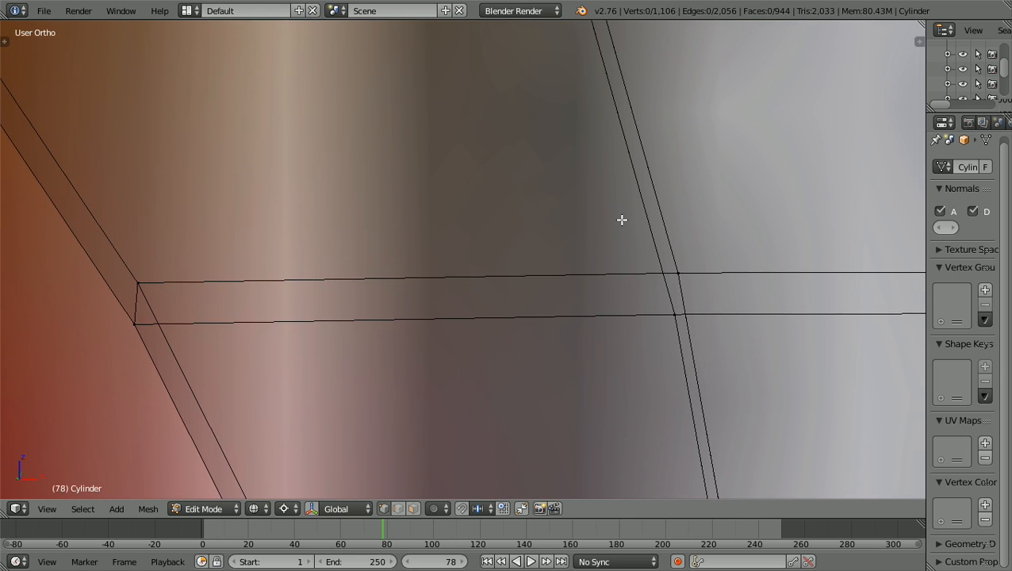
shift+scroll(621, 220, up, 10)
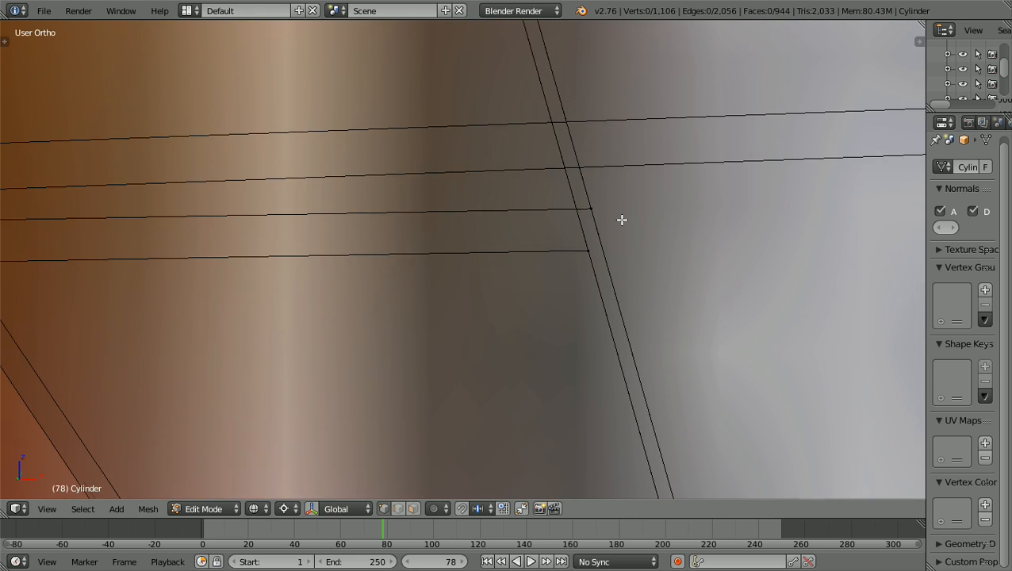
shift+scroll(622, 220, up, 10)
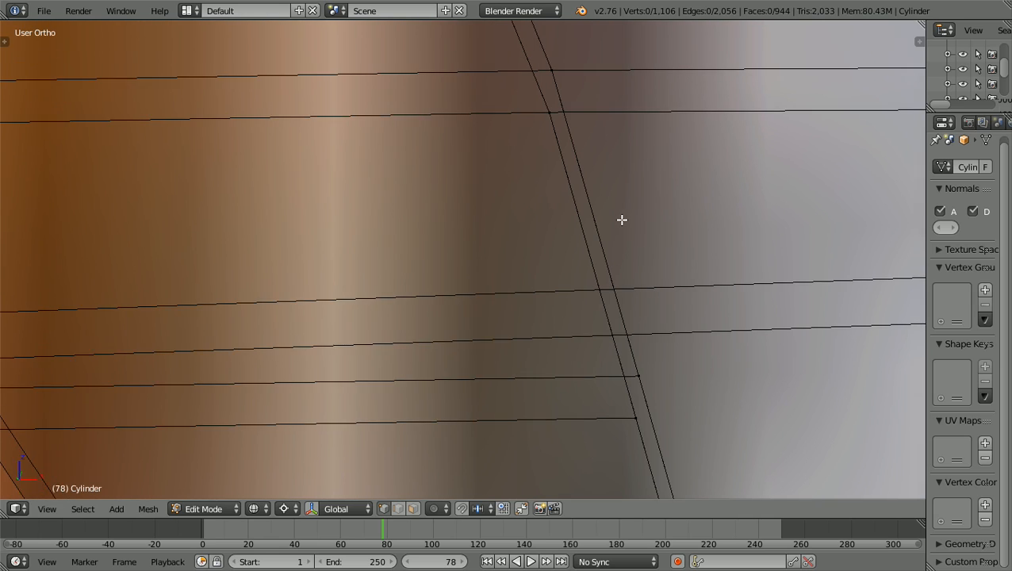
scroll(622, 220, up, 5)
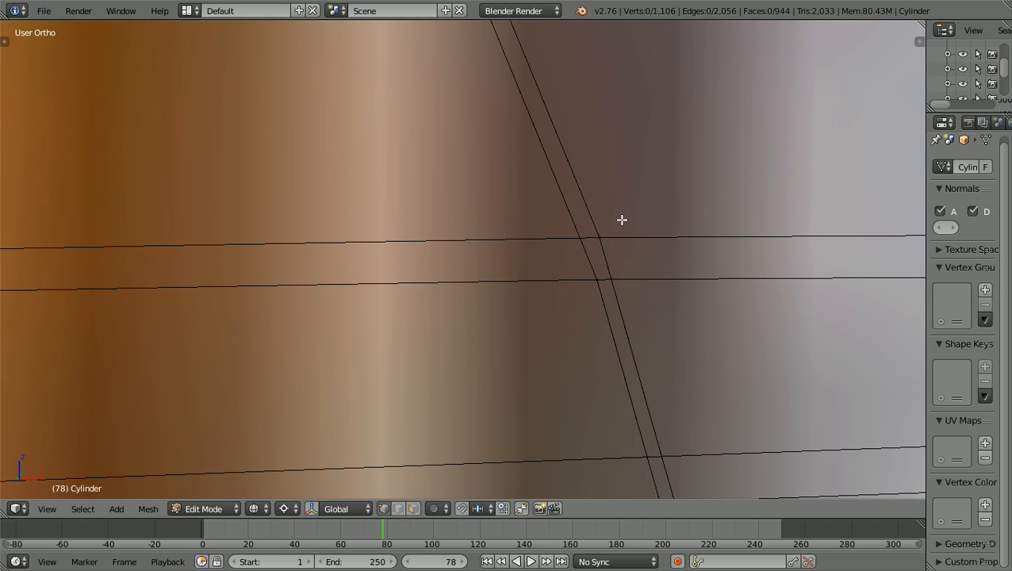
ctrl+scroll(622, 219, right, 6)
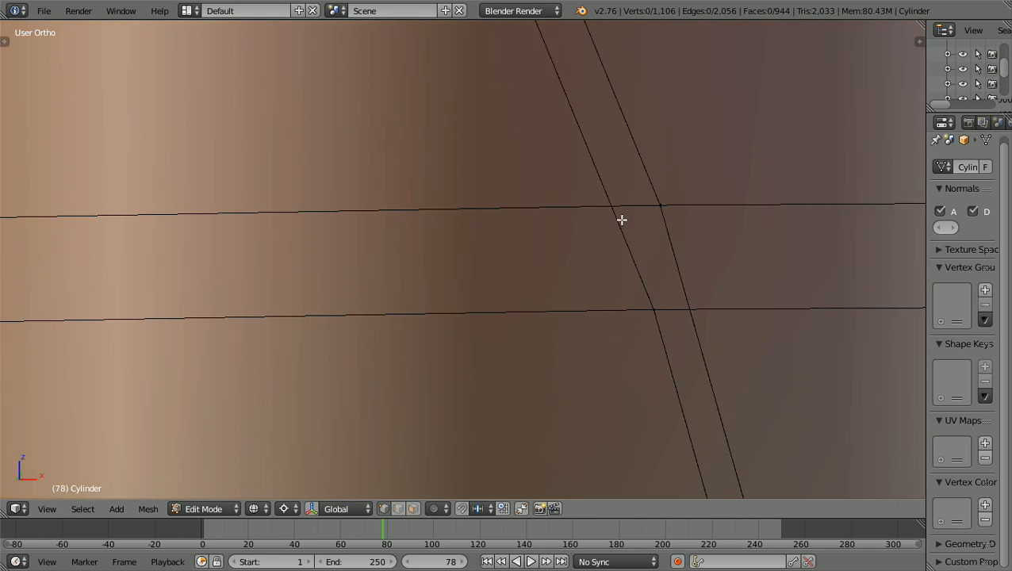
scroll(622, 220, up, 3)
scroll(622, 219, up, 1)
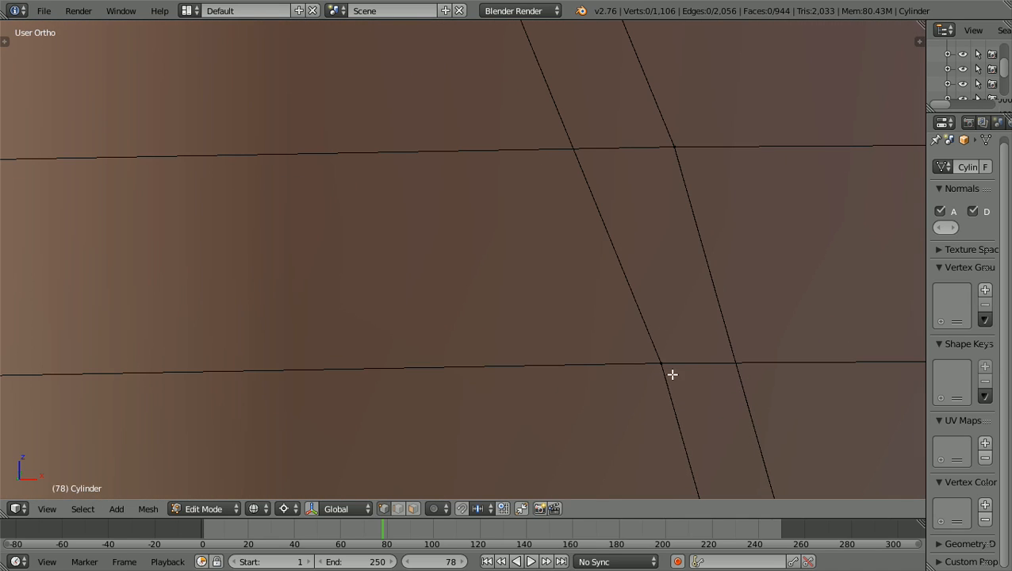
drag(637, 383, 671, 335)
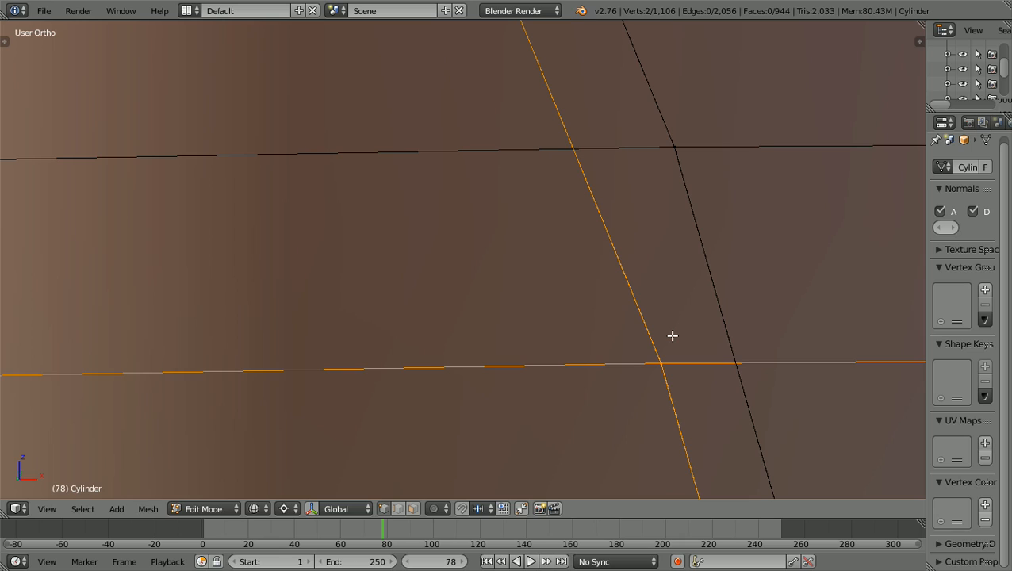
key(w)
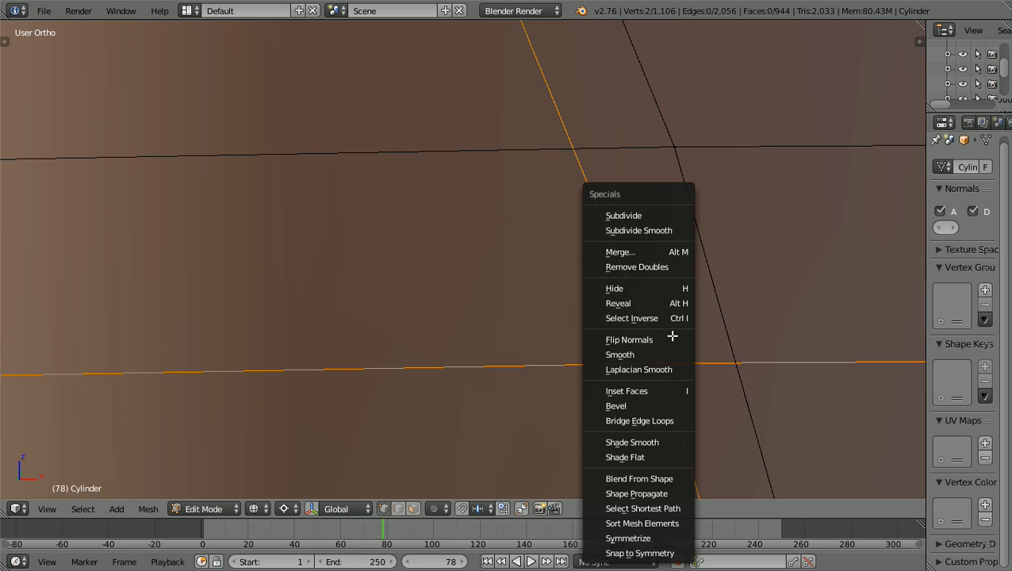
click(639, 253)
click(614, 255)
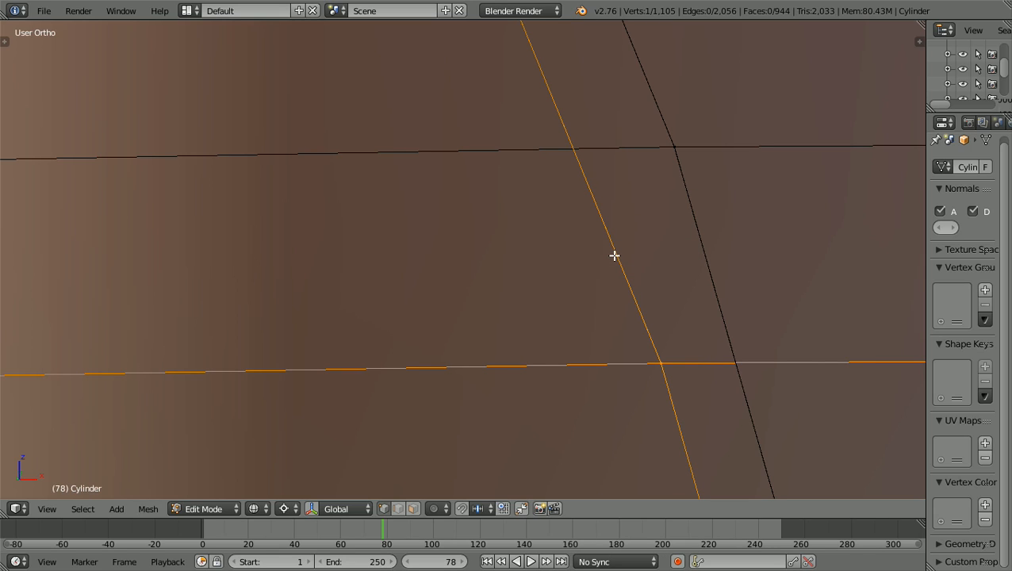
key(a)
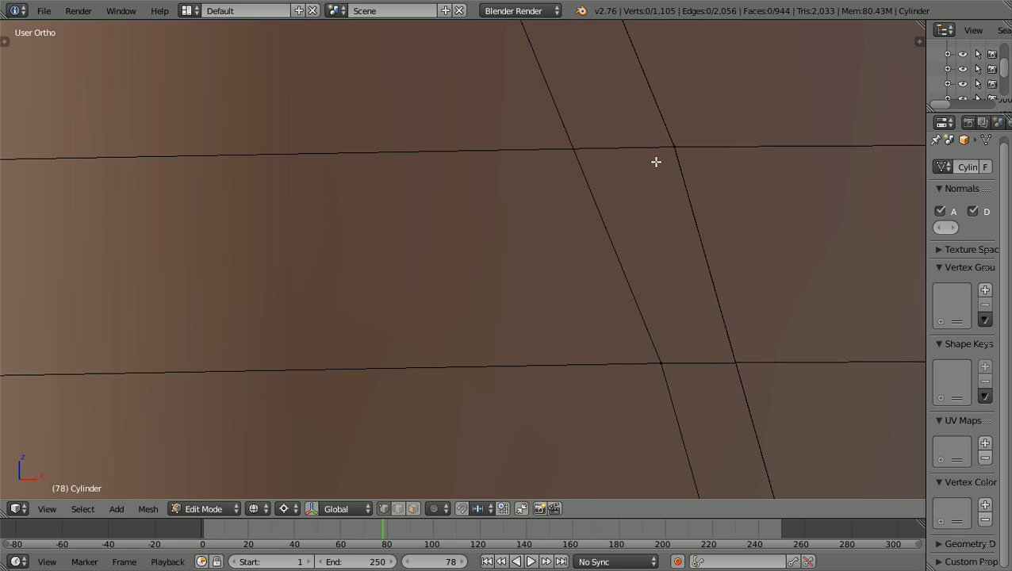
Merge at center the doubled vertices where the upper edge of this hull-crossing pair meets the rim strip's outer line, and clear the selection
key(b)
drag(655, 167, 700, 121)
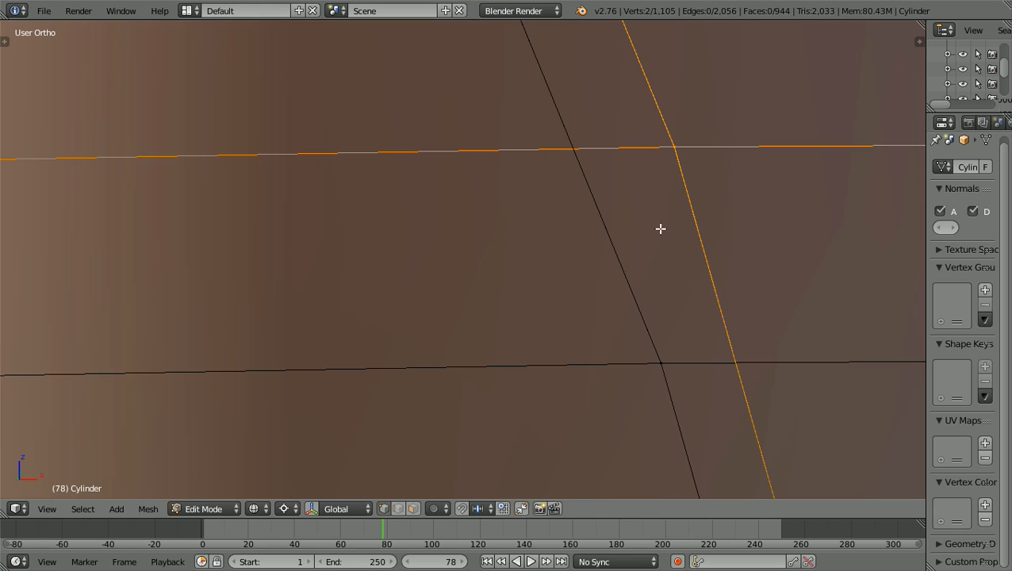
key(w)
click(647, 226)
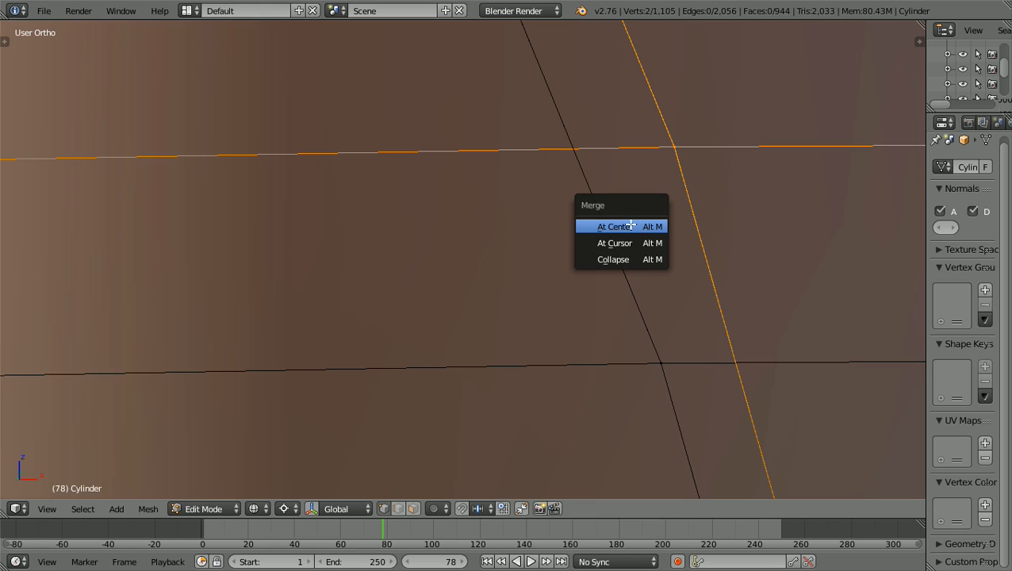
click(631, 226)
key(a)
At the next rim bend above, just over the slanted line pair, merge at center the lower edge's doubled vertices and deselect everything
scroll(630, 225, down, 4)
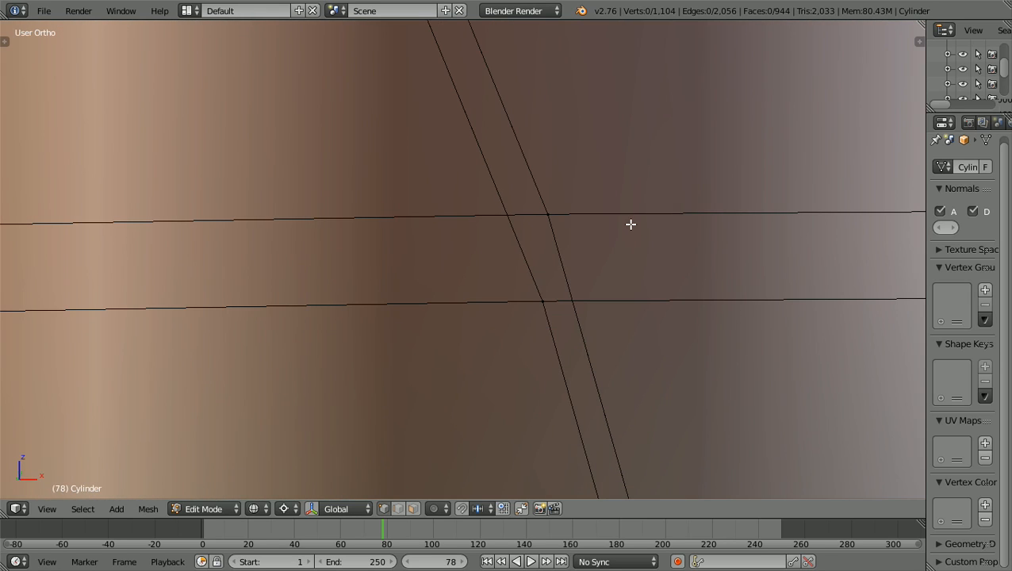
shift+scroll(631, 224, up, 7)
scroll(631, 224, down, 2)
shift+scroll(631, 224, up, 1)
shift+scroll(631, 225, up, 2)
scroll(630, 225, down, 4)
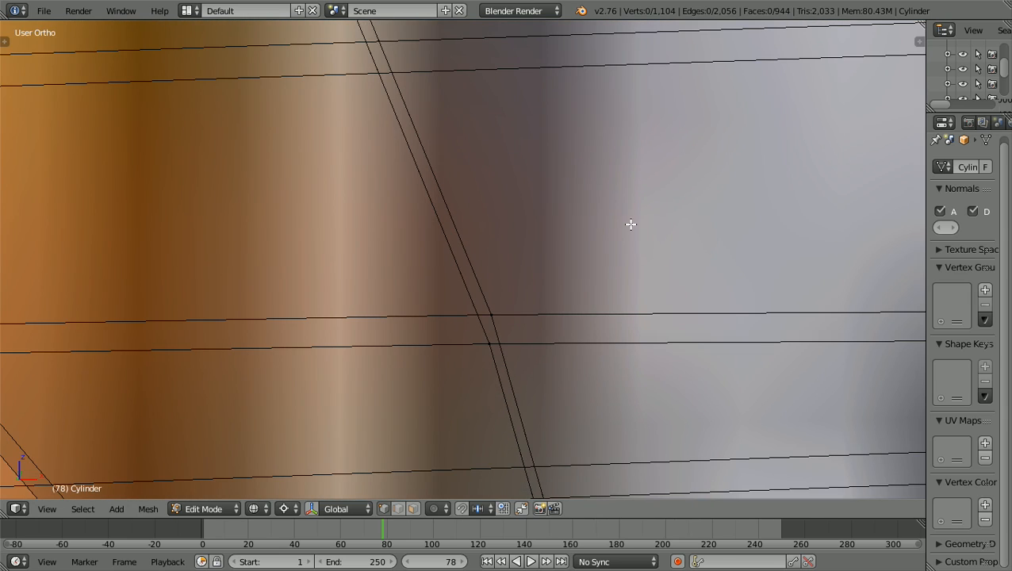
ctrl+scroll(630, 224, down, 3)
ctrl+scroll(630, 224, down, 1)
shift+scroll(631, 225, up, 5)
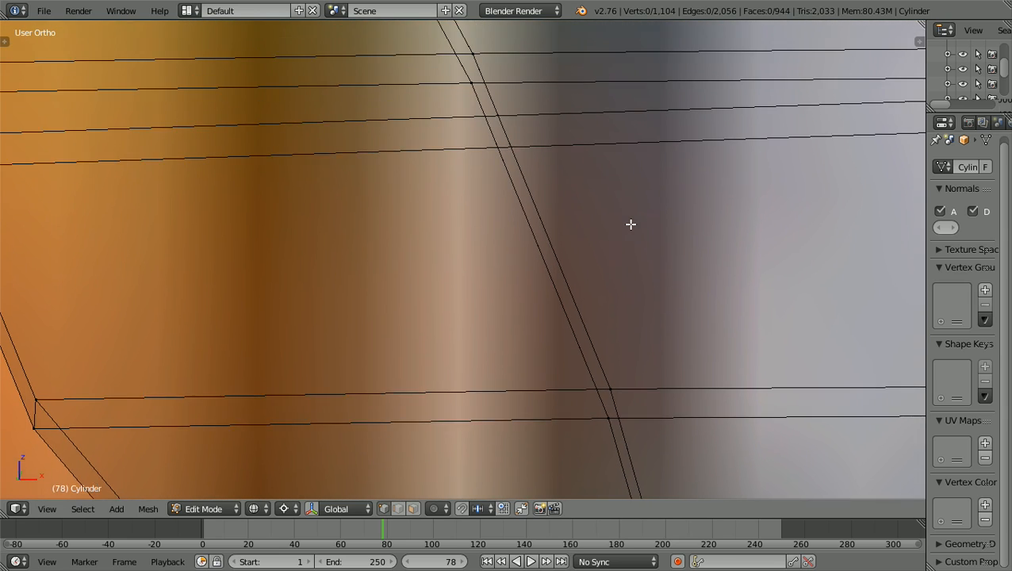
ctrl+scroll(630, 224, down, 4)
scroll(631, 225, up, 2)
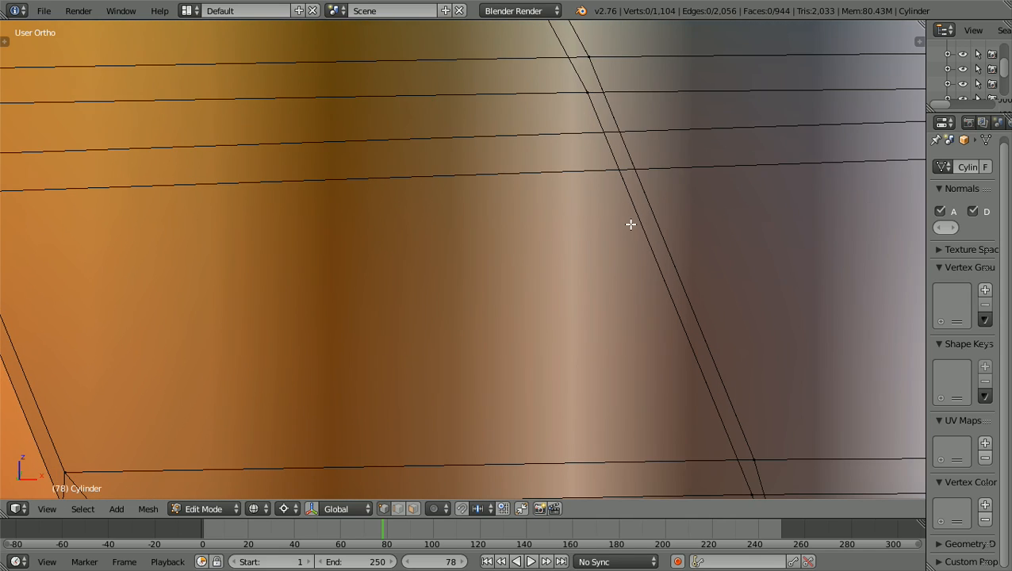
shift+scroll(631, 224, up, 5)
scroll(631, 225, up, 2)
ctrl+scroll(630, 225, up, 3)
shift+scroll(631, 224, up, 3)
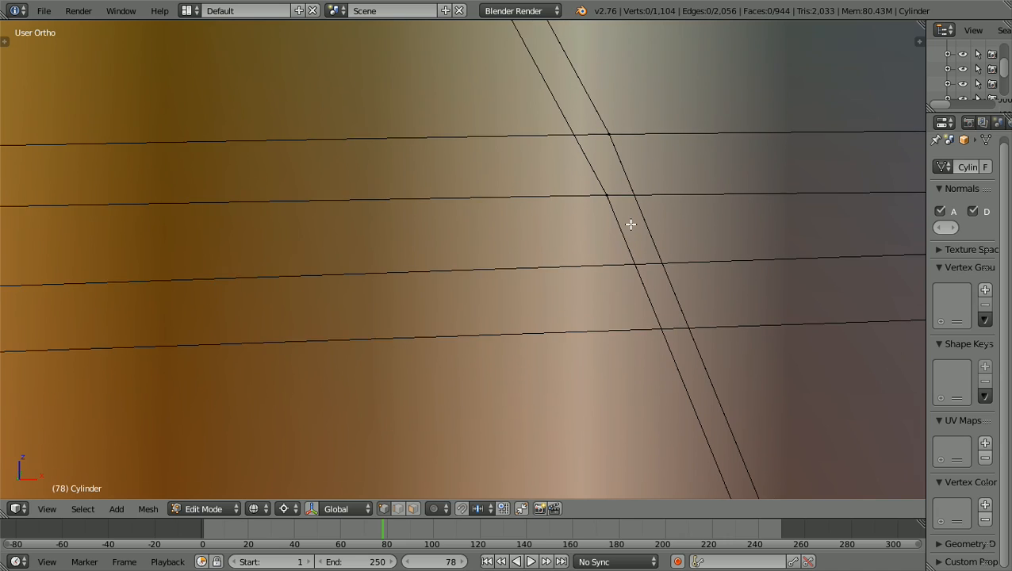
ctrl+scroll(631, 224, up, 3)
scroll(631, 224, up, 2)
shift+scroll(631, 224, up, 4)
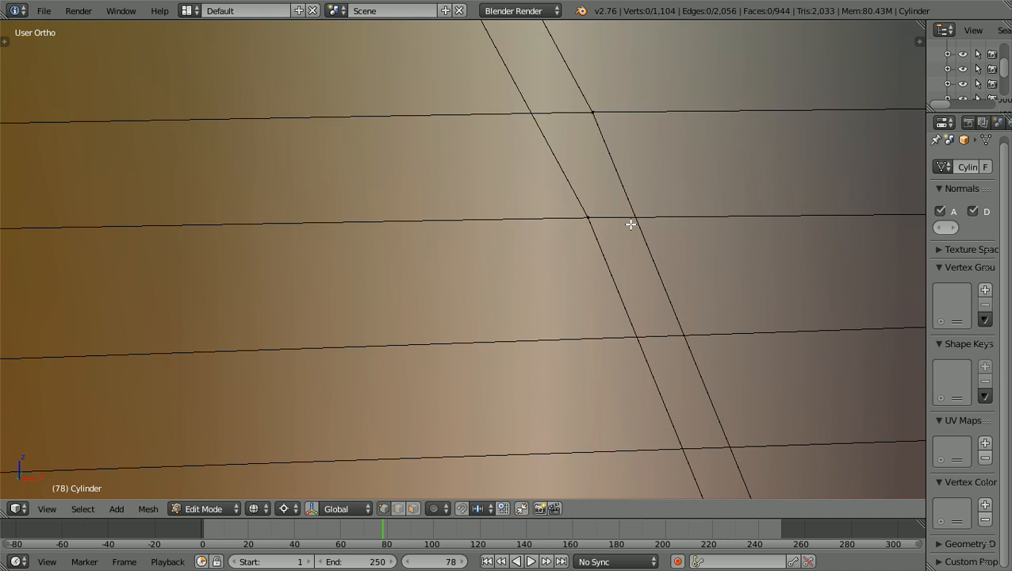
scroll(600, 307, up, 1)
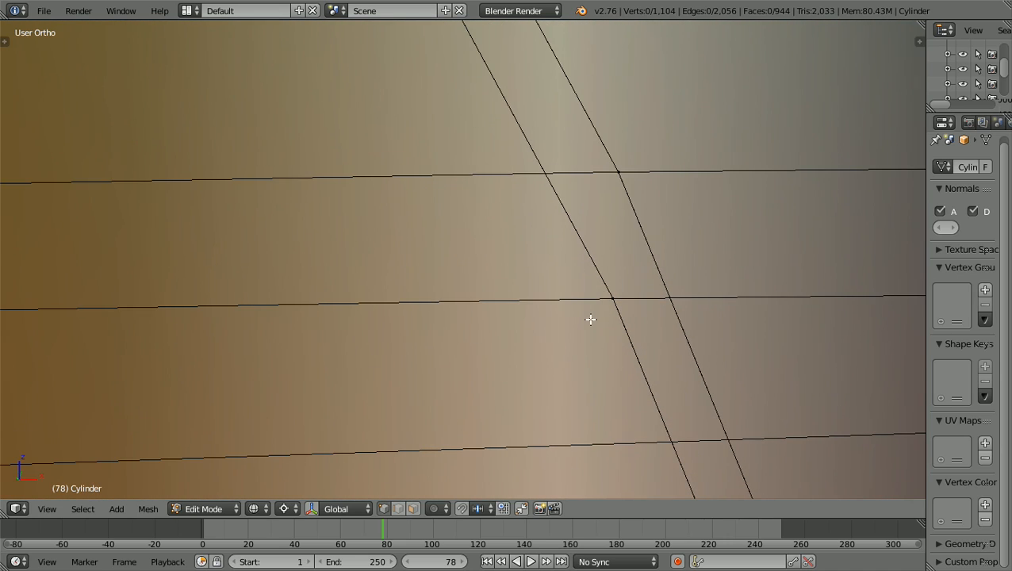
key(b)
drag(591, 318, 634, 274)
key(w)
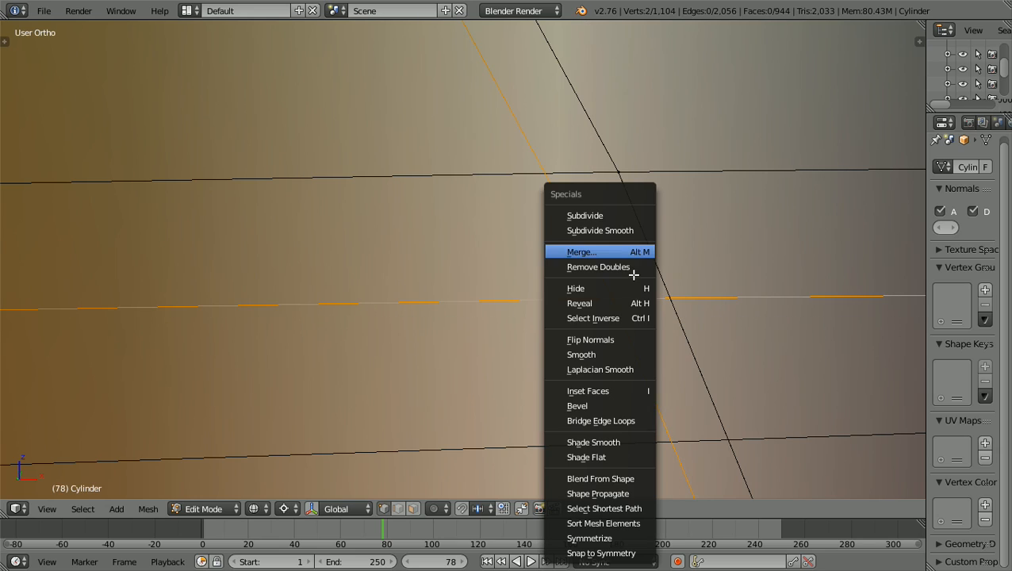
click(617, 252)
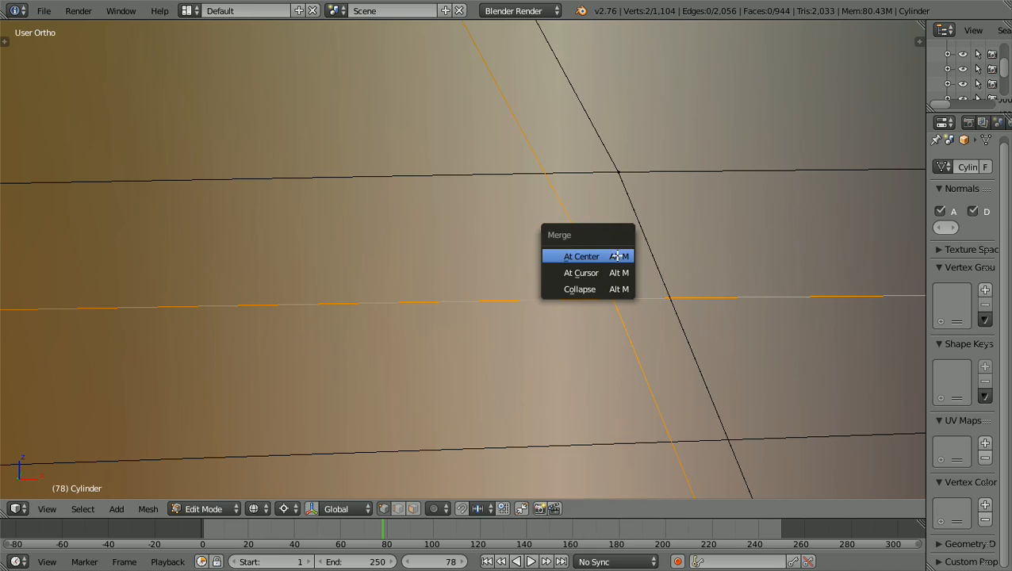
click(602, 254)
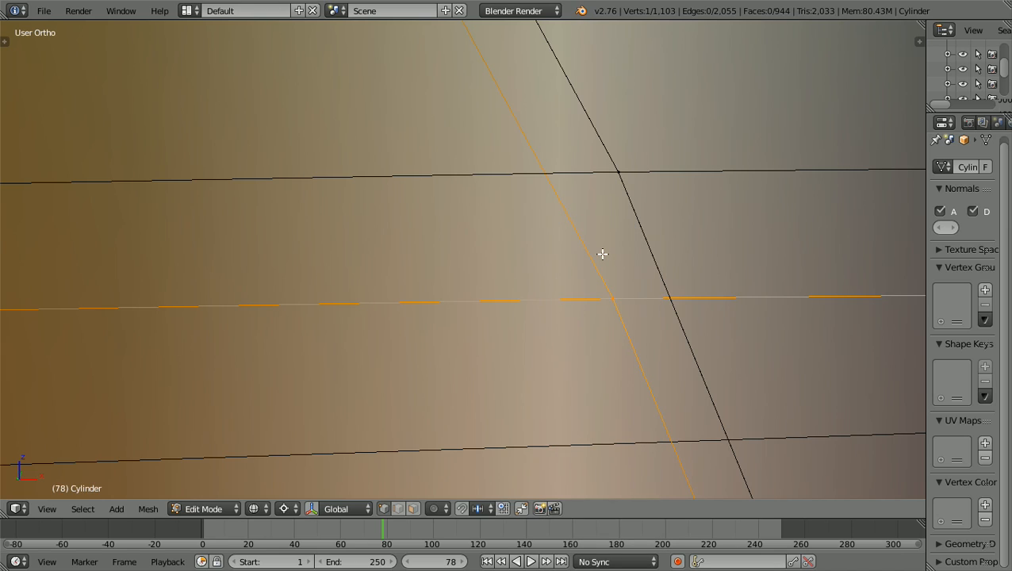
key(a)
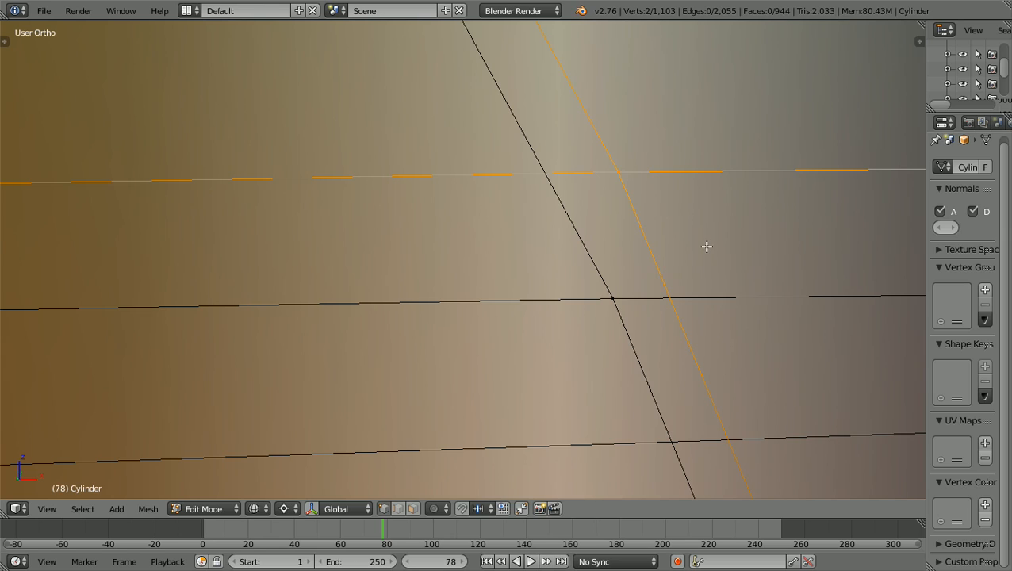
Merge at center the doubled vertices at the upper-edge junction of the bend just over the slanted line pair, and clear the selection
key(w)
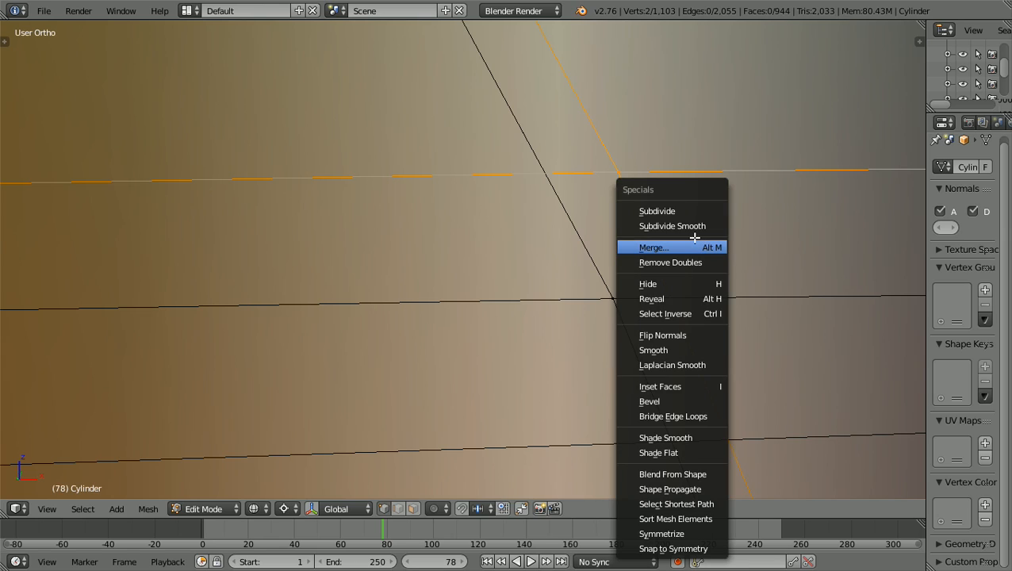
click(689, 244)
click(661, 245)
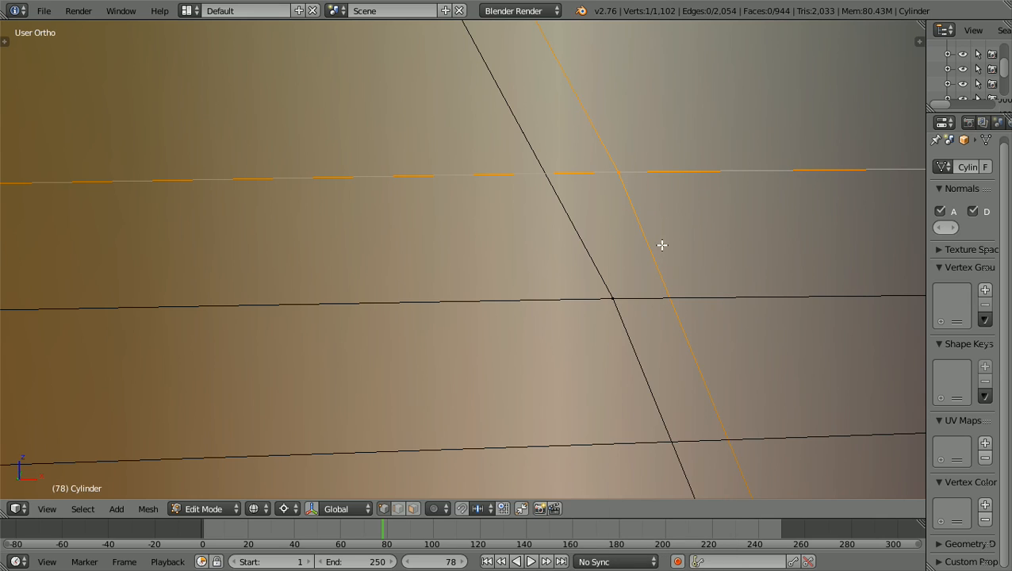
key(a)
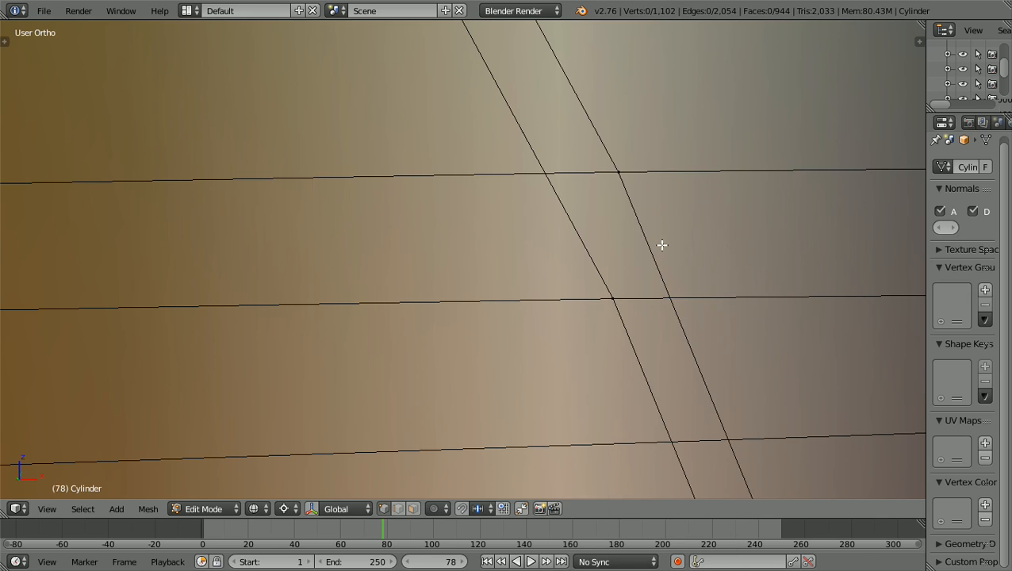
Continue to the following rim bend up the strip, merge at center the doubled vertices on its lower hull-crossing edge, and deselect everything
scroll(662, 245, down, 5)
scroll(662, 245, down, 6)
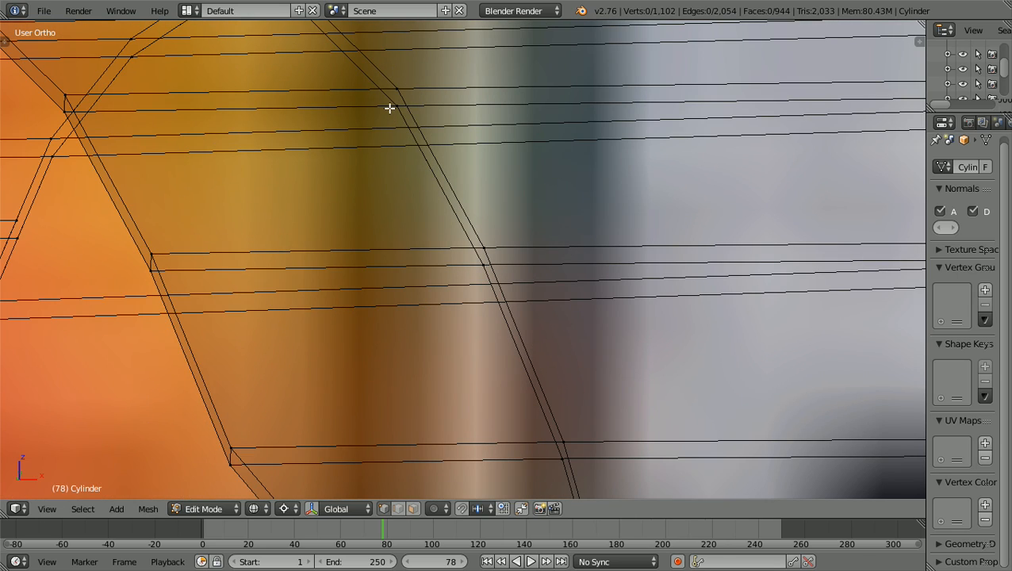
key(b)
drag(383, 95, 412, 101)
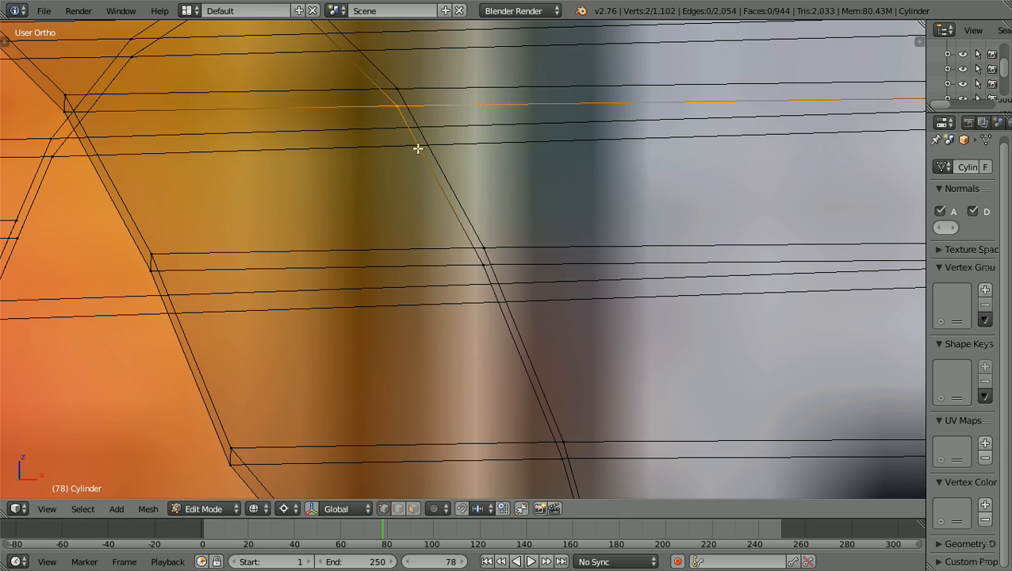
key(w)
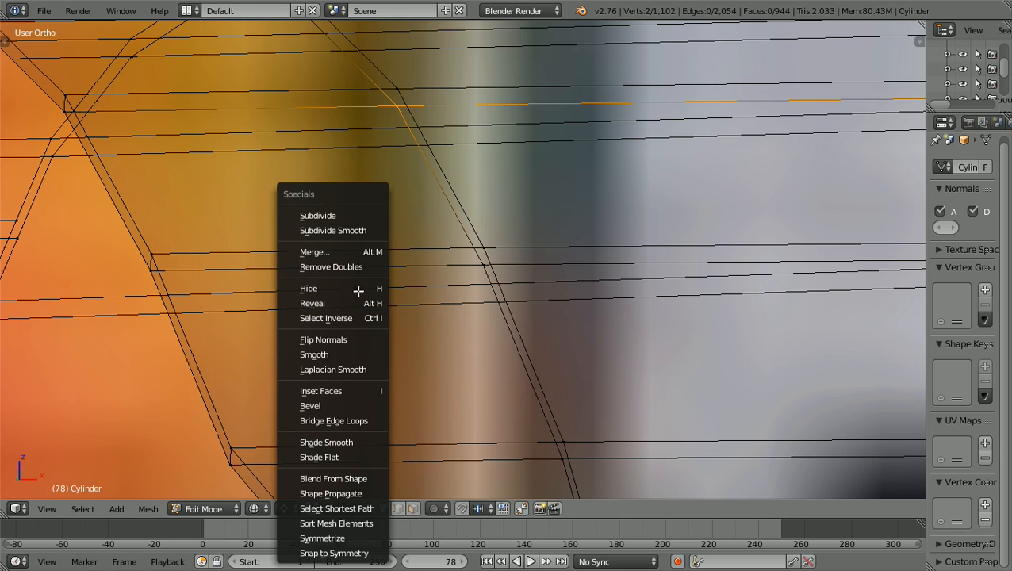
click(345, 252)
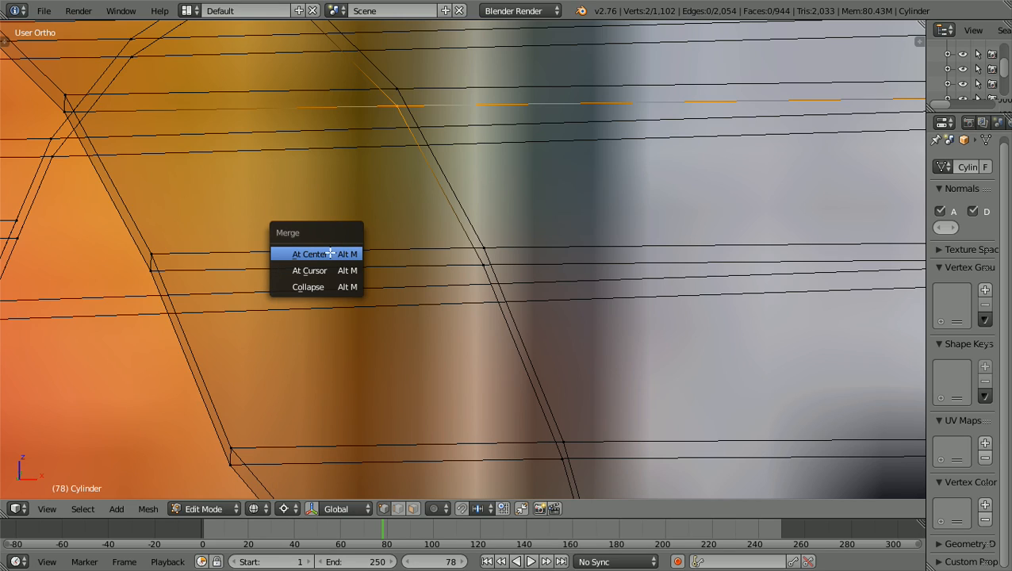
click(329, 252)
key(a)
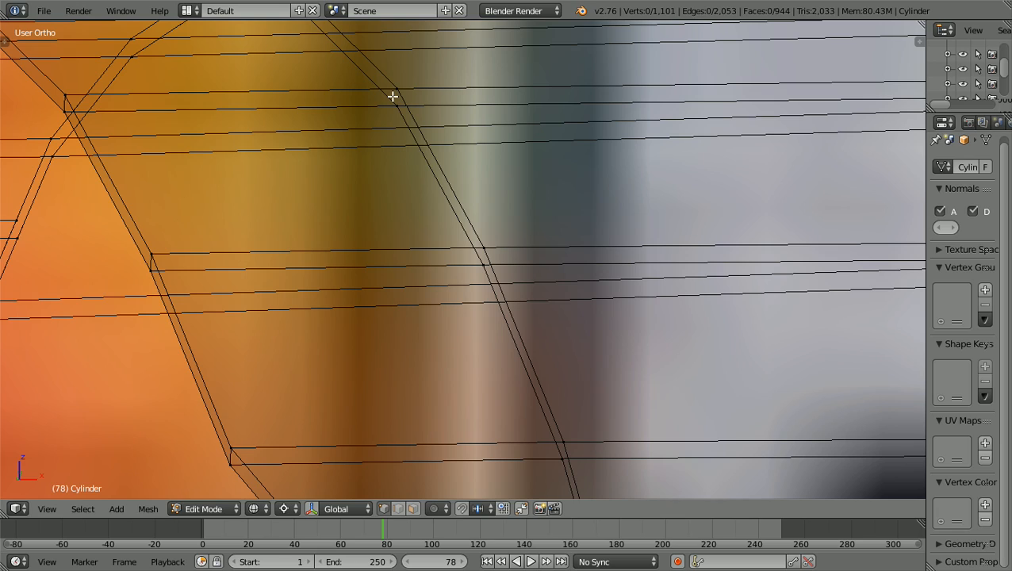
Merge at center the doubled vertices on the upper hull-crossing edge at this same rim bend
key(b)
drag(391, 96, 404, 82)
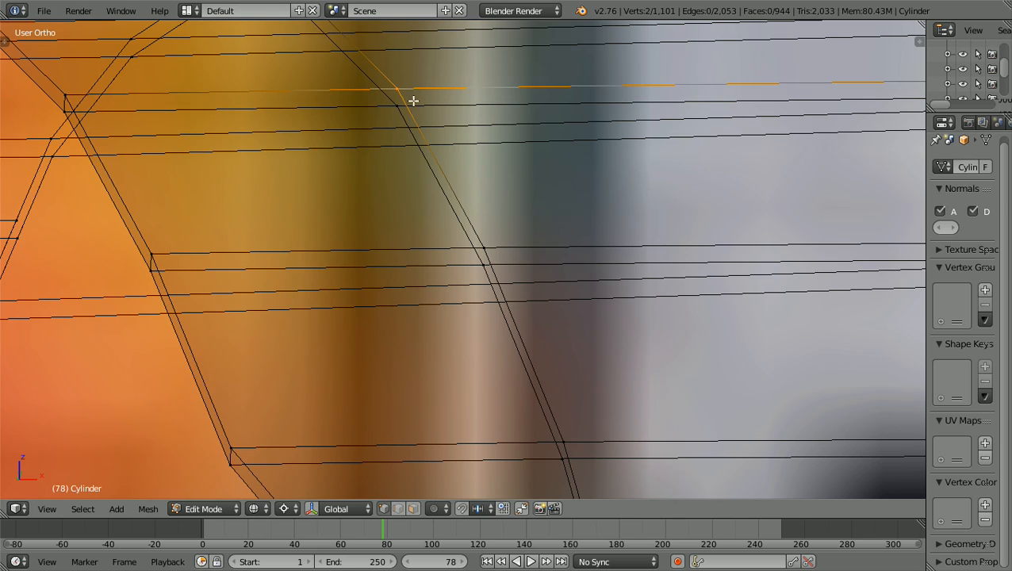
key(w)
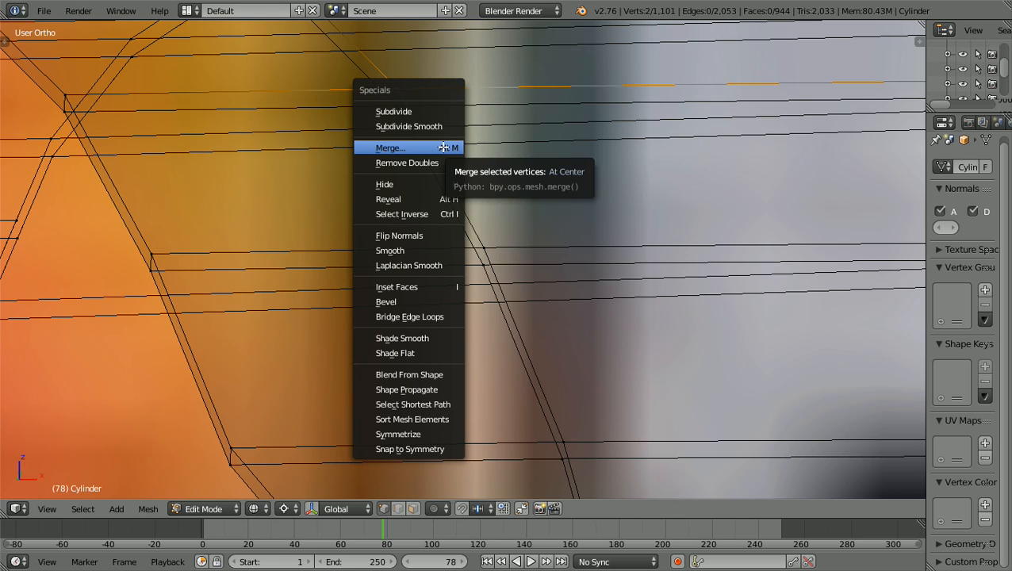
click(415, 148)
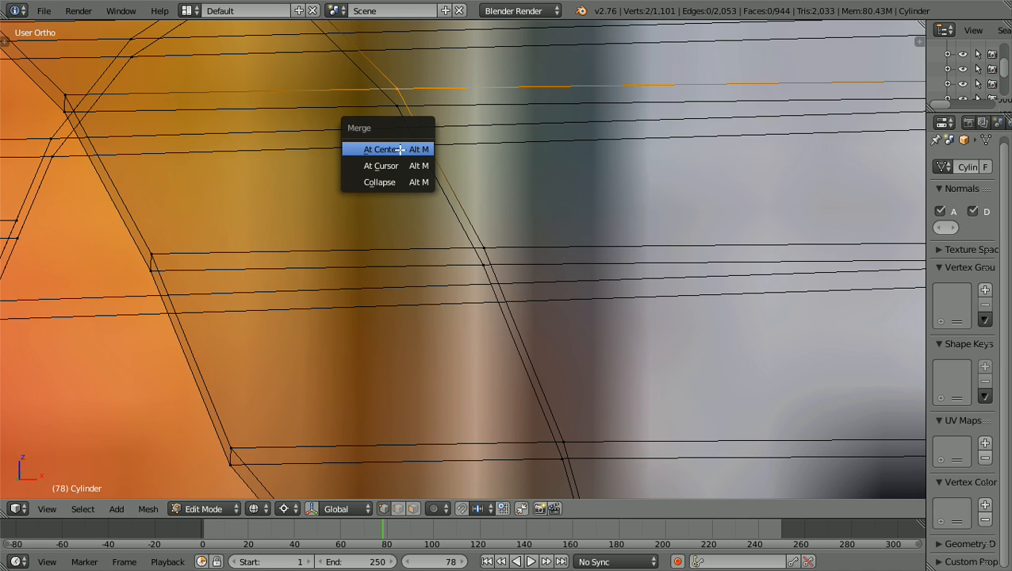
click(397, 149)
Clear the selection, merge at center the doubled vertices at the next rim junction up on its lower hull-crossing edge, and deselect everything
scroll(399, 149, down, 2)
scroll(394, 171, down, 1)
scroll(394, 171, up, 1)
scroll(394, 172, down, 1)
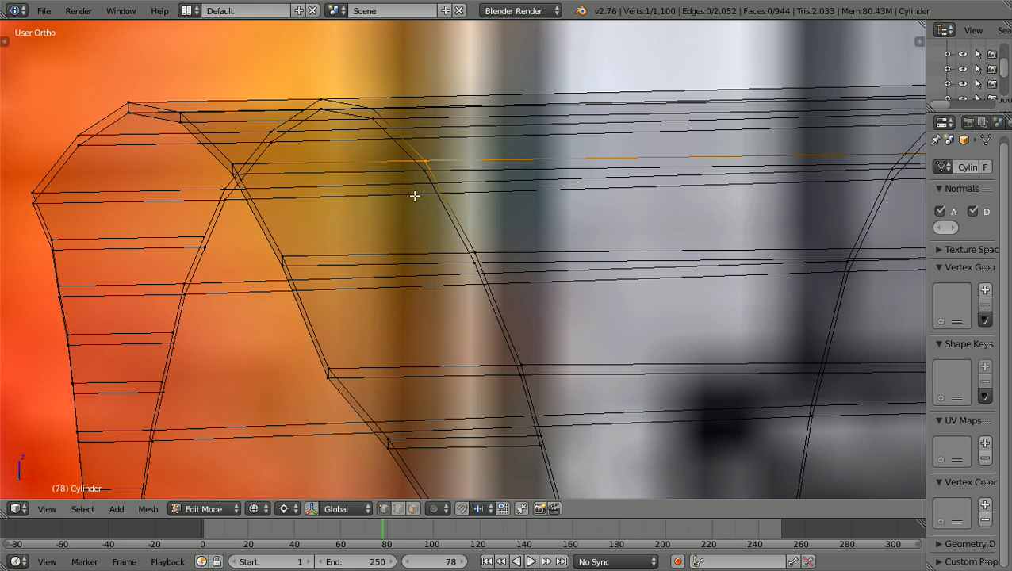
middle_drag(417, 200, 457, 242)
scroll(457, 242, up, 2)
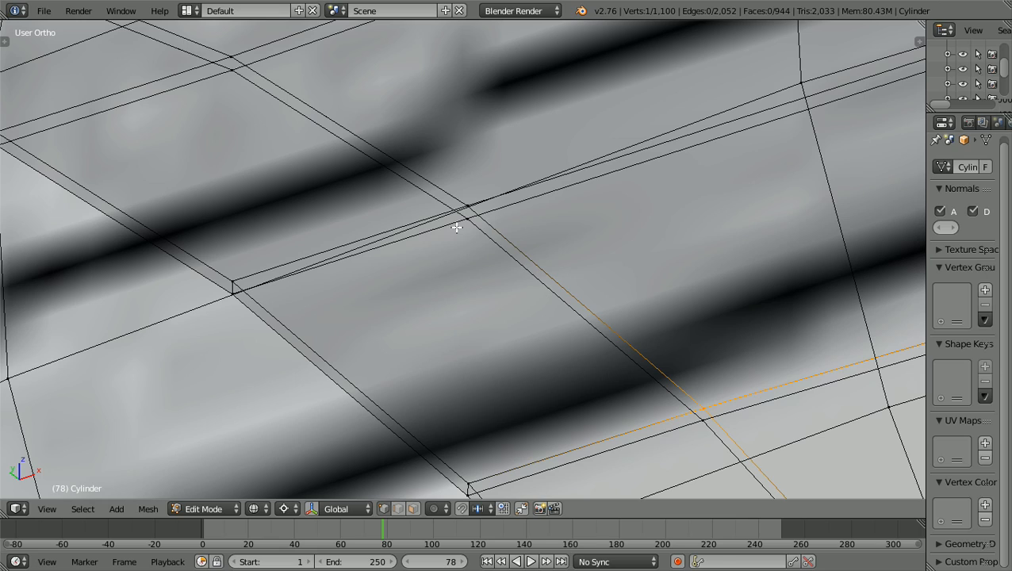
key(a)
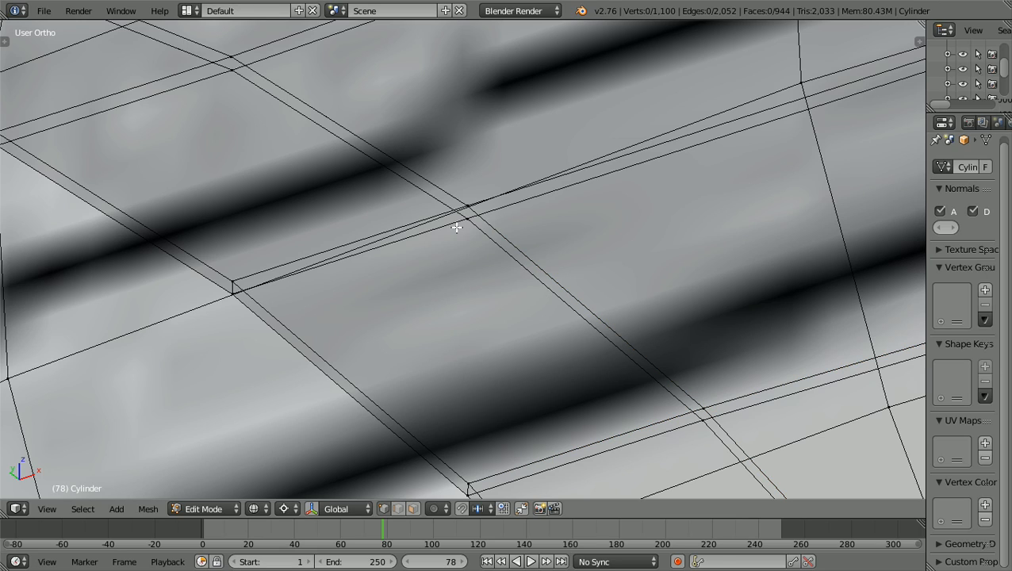
key(b)
drag(457, 227, 481, 206)
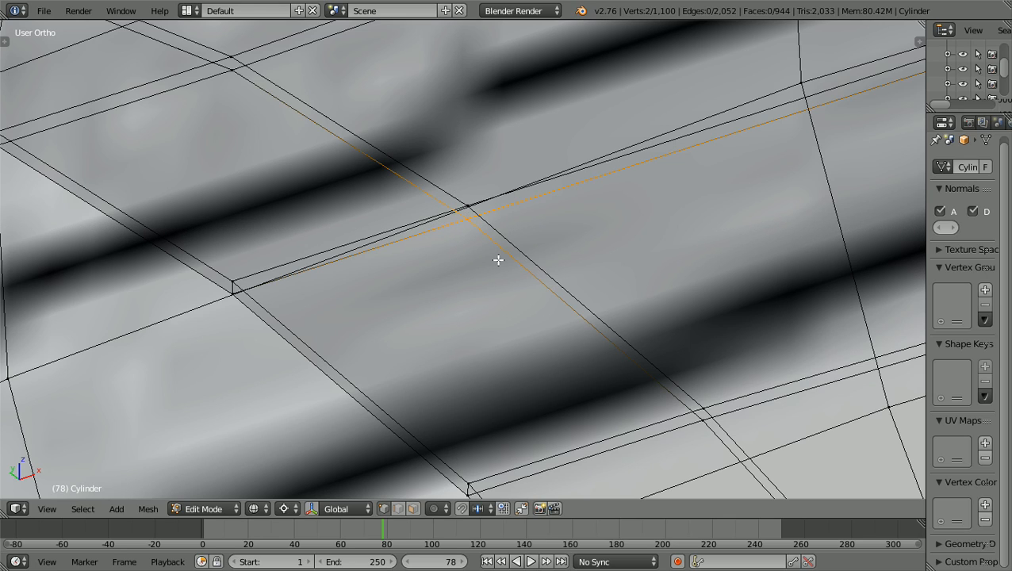
key(w)
click(459, 250)
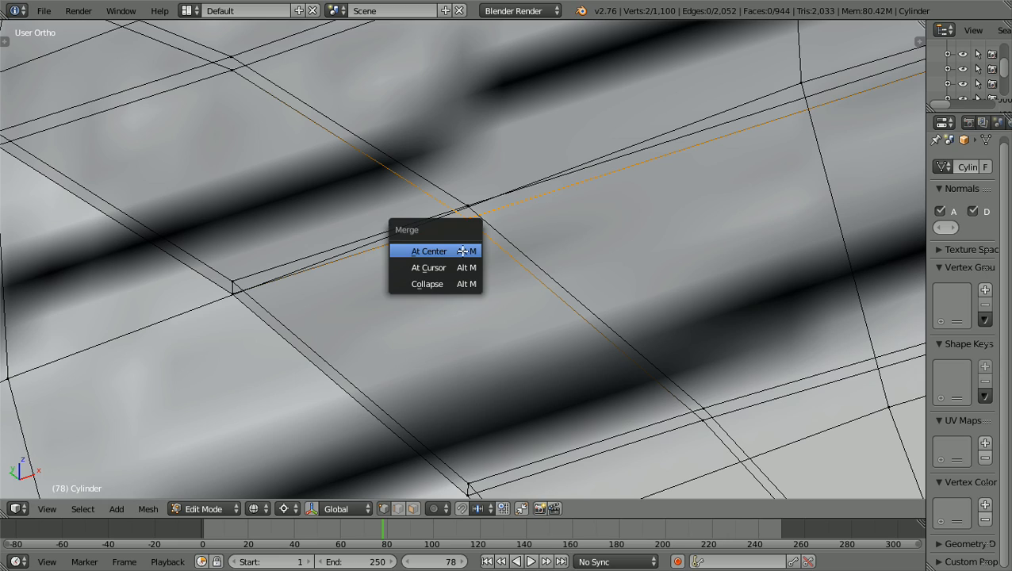
click(463, 251)
key(a)
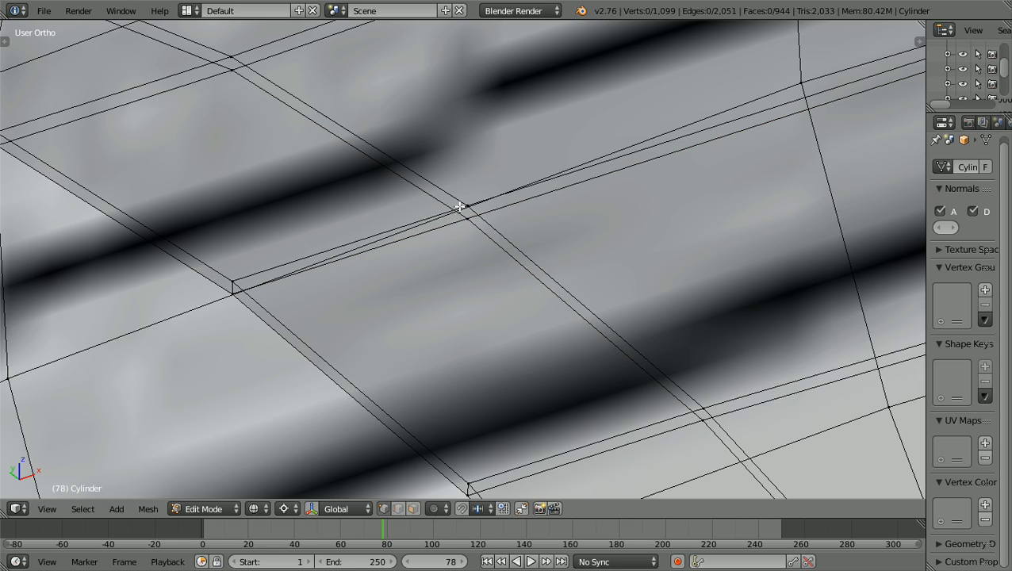
Merge at center the doubled vertices on the upper hull-crossing edge of the junction just cleaned, and clear the selection
right_click(476, 201)
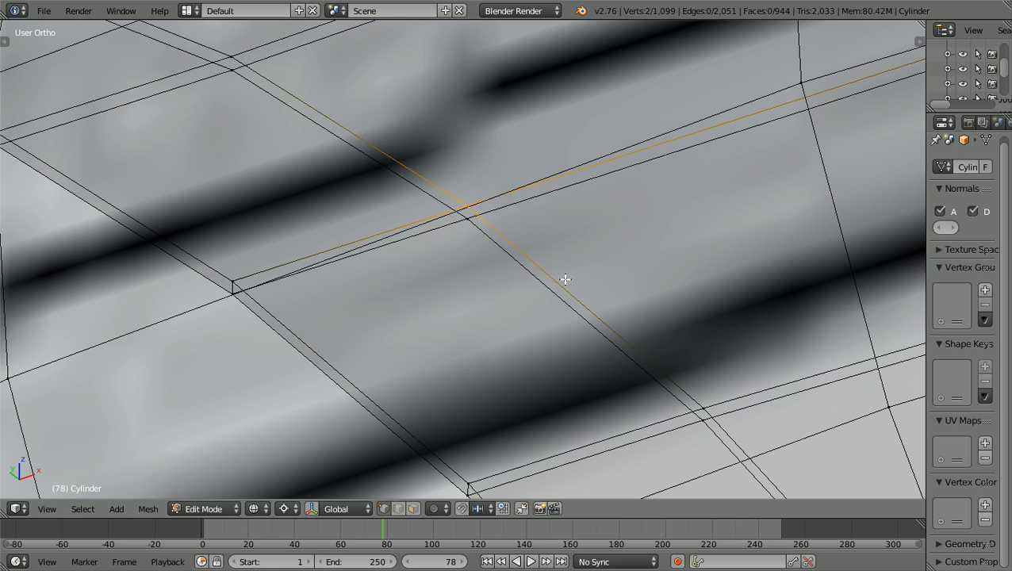
key(w)
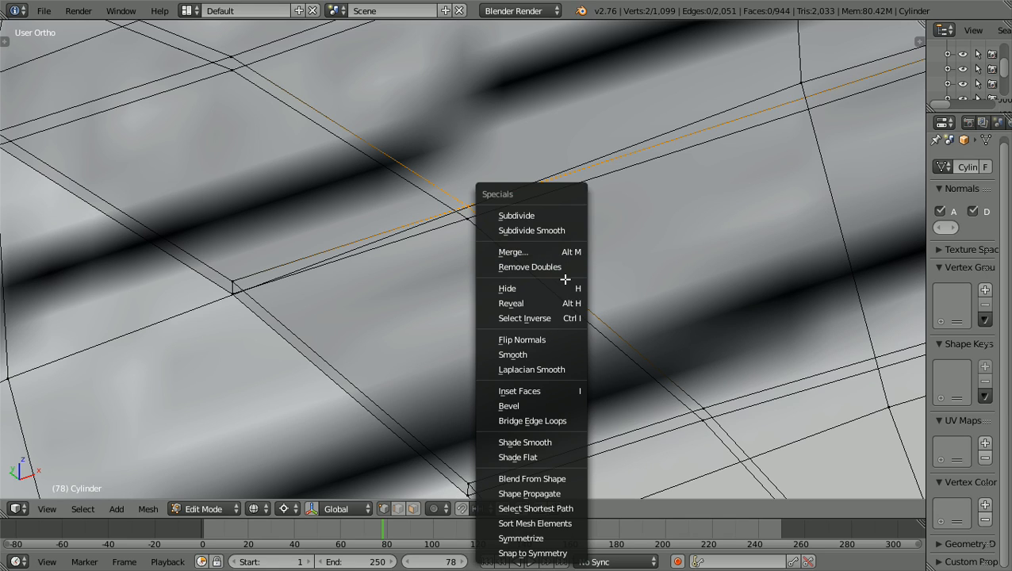
click(533, 251)
click(513, 252)
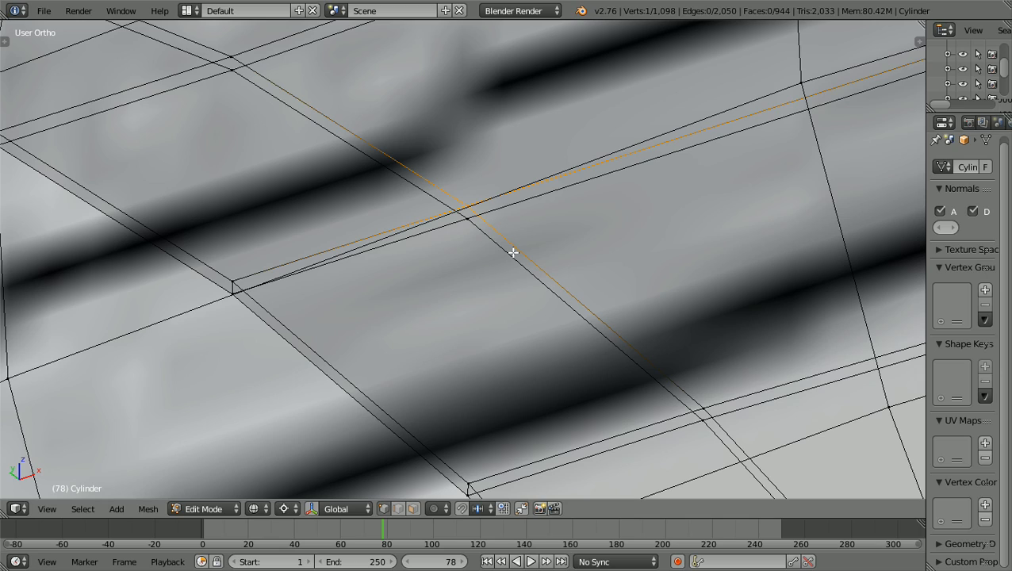
key(a)
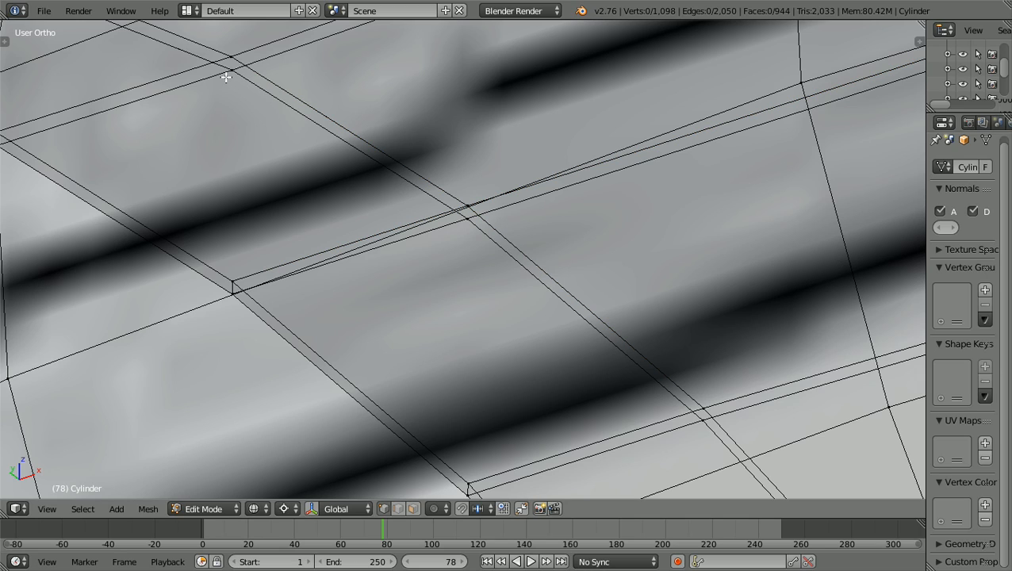
At the following junction farther up the rim strip, merge at center the lower edge's doubled vertices and deselect everything
mouse_move(224, 80)
ctrl+mouse_down()
mouse_move(251, 59)
mouse_move(263, 91)
ctrl+mouse_up()
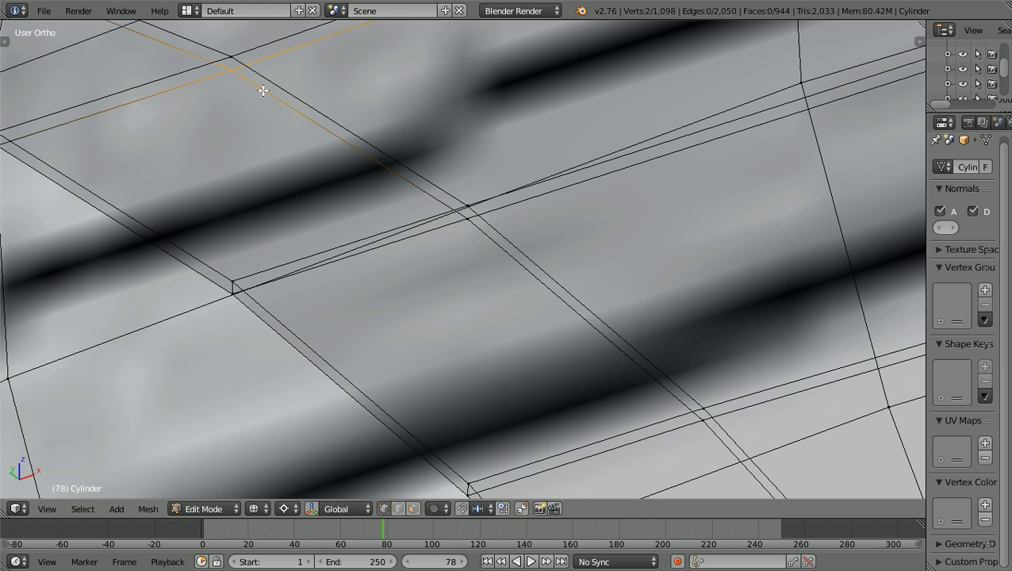
key(w)
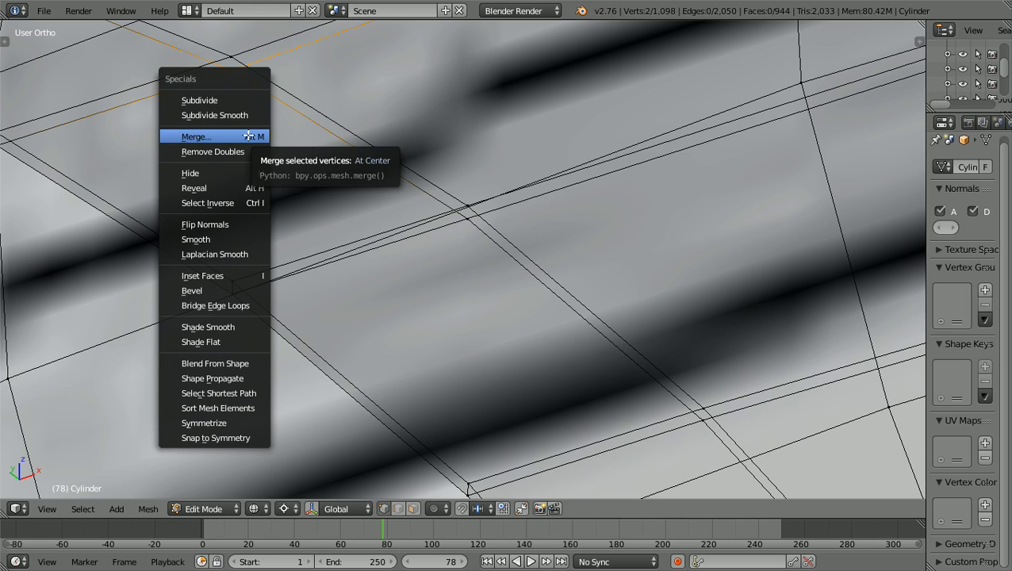
click(235, 136)
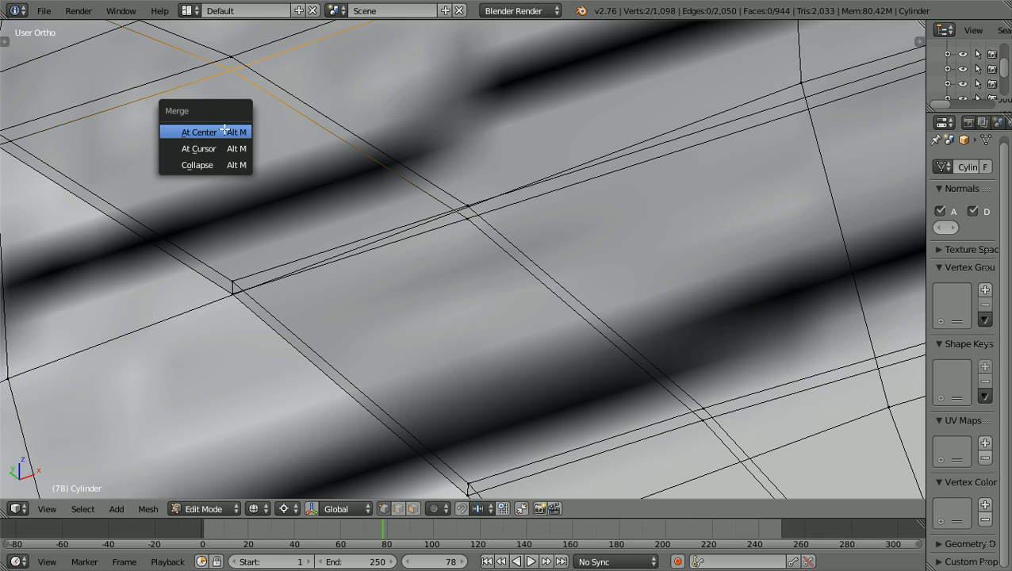
click(224, 130)
key(a)
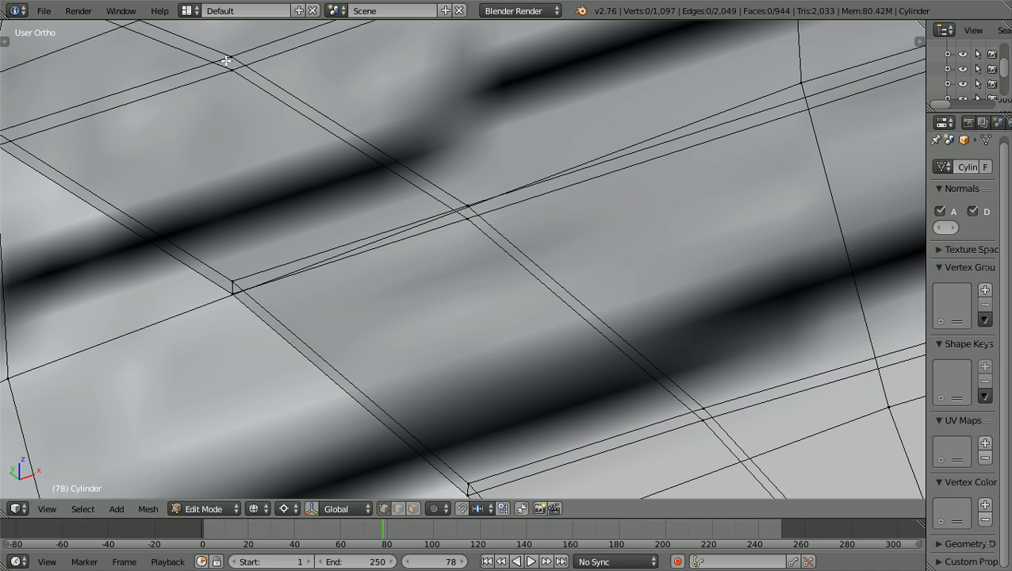
Merge at center the doubled vertices on the upper edge of that farther junction up the rim strip
key(b)
drag(226, 61, 250, 48)
key(w)
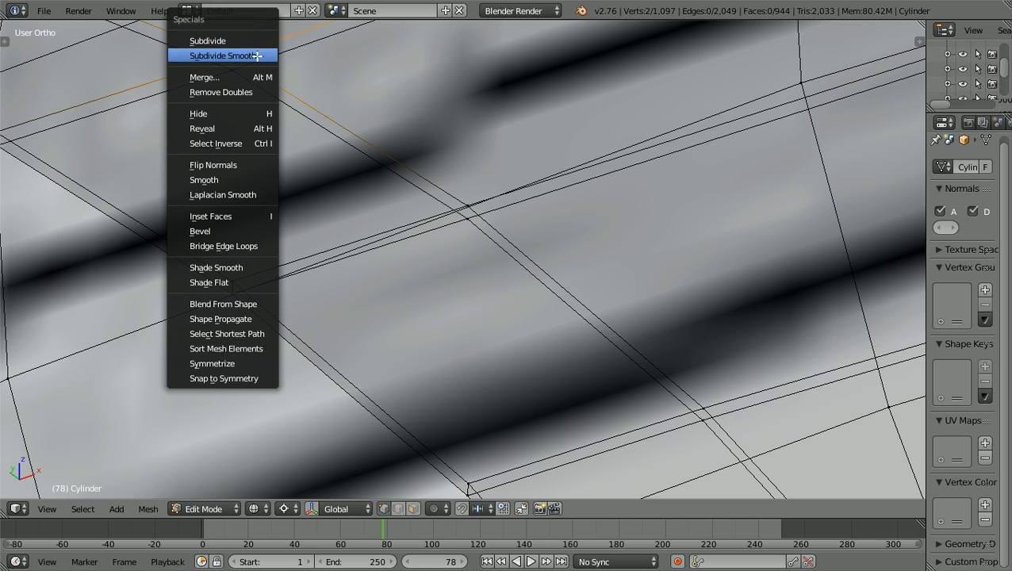
click(226, 77)
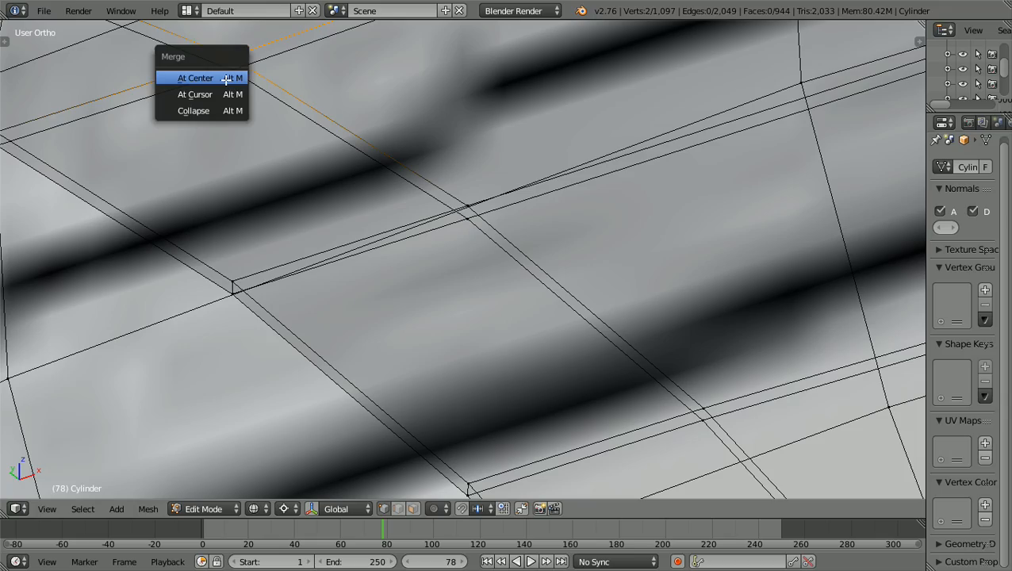
click(226, 78)
Examine the rim strip from the opposite side of the hull, looking closely at its junctions with the paired hull-crossing edges
scroll(236, 97, down, 2)
scroll(235, 97, down, 5)
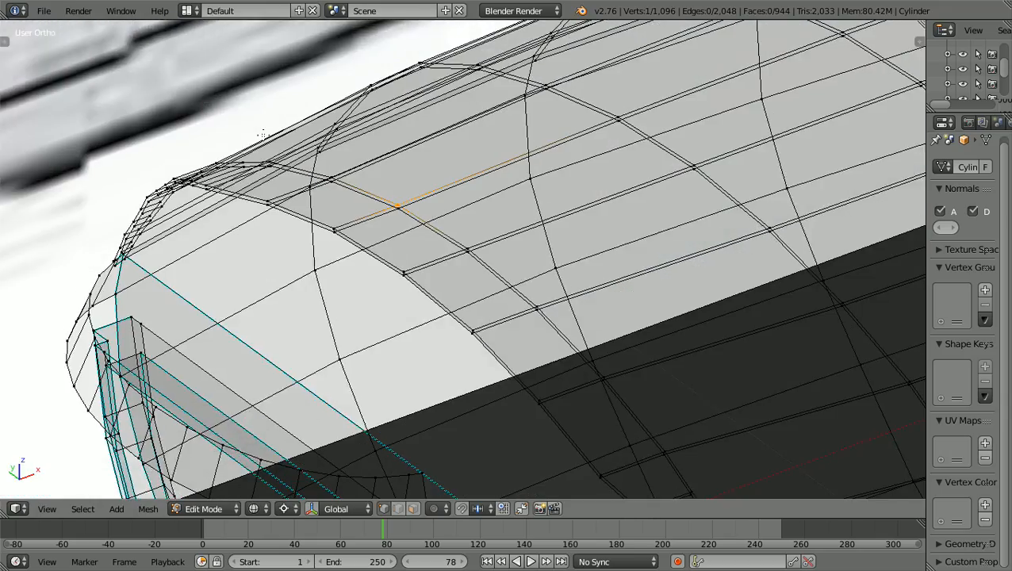
middle_drag(262, 135, 421, 128)
scroll(421, 128, up, 5)
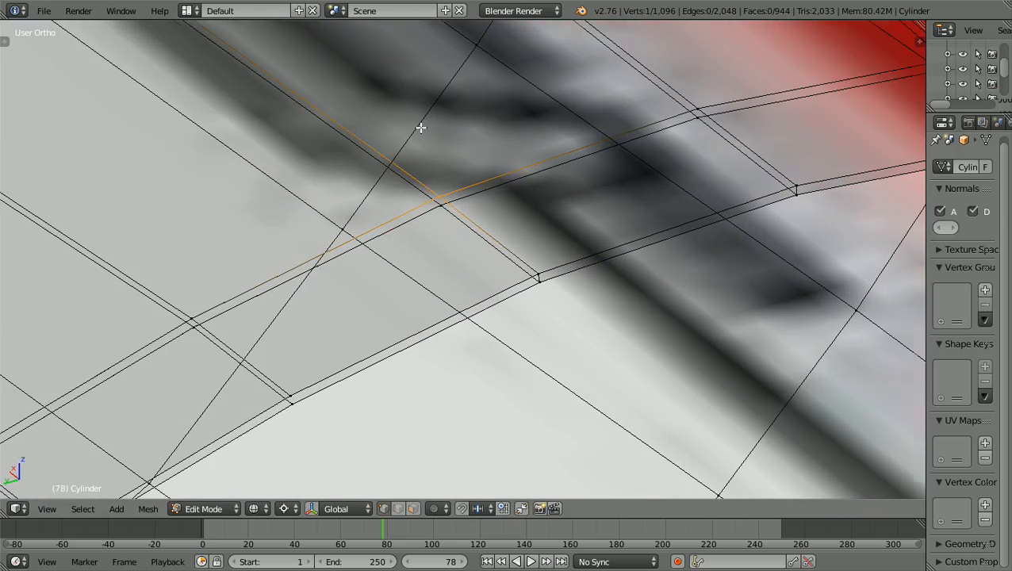
ctrl+scroll(421, 128, down, 8)
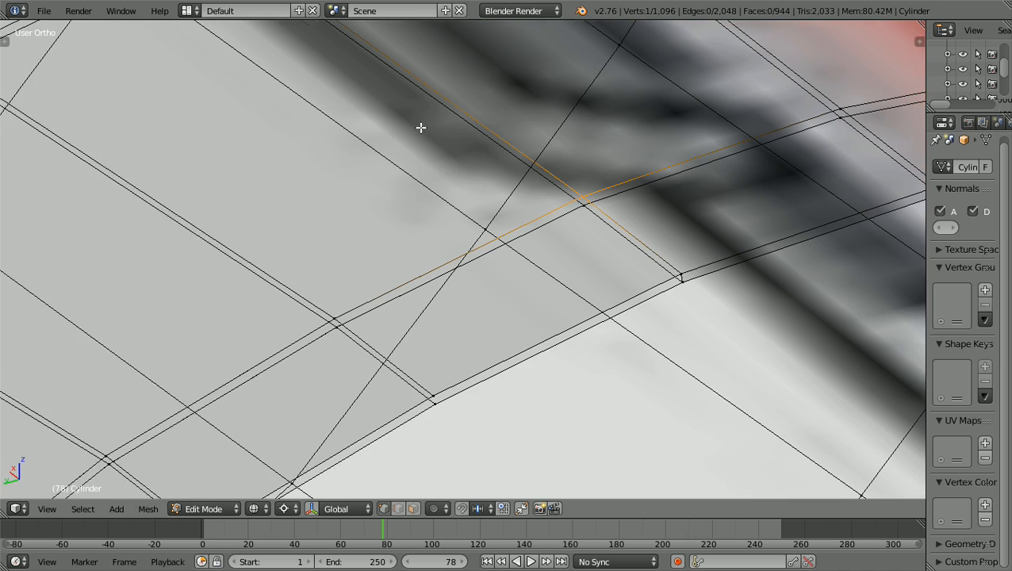
shift+scroll(420, 127, down, 3)
shift+scroll(420, 127, down, 2)
ctrl+scroll(420, 127, down, 4)
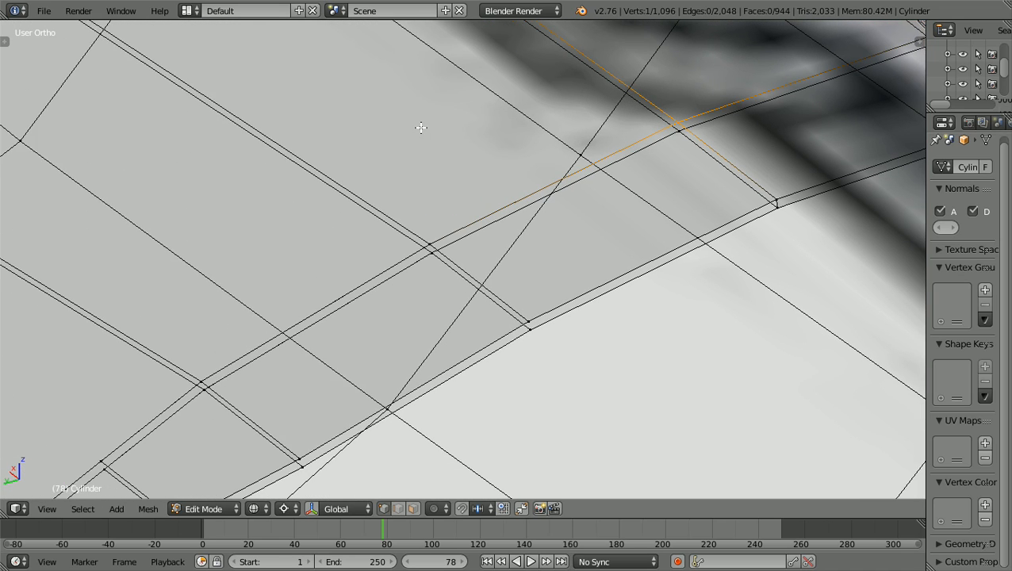
scroll(420, 127, up, 2)
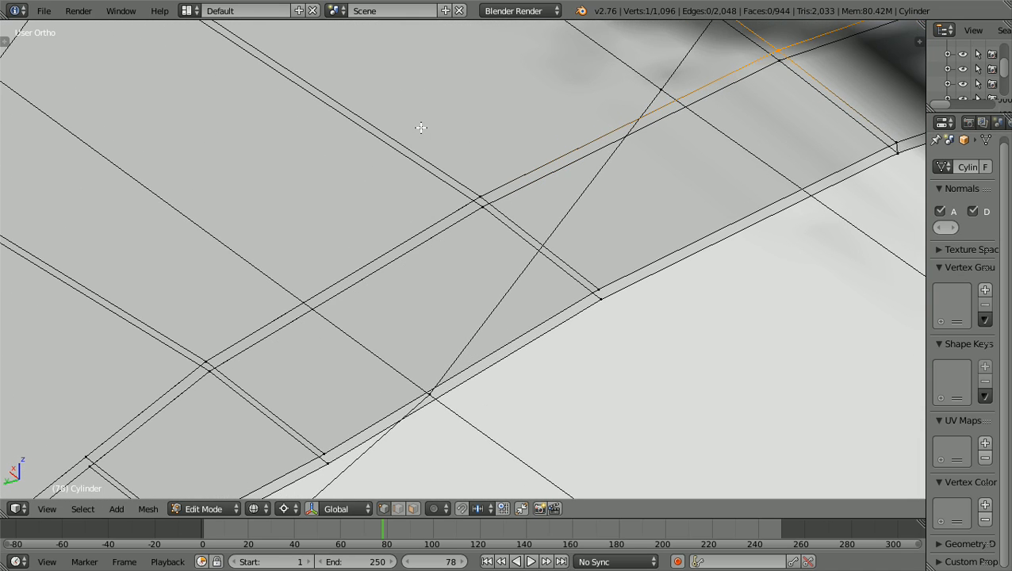
shift+scroll(420, 128, up, 3)
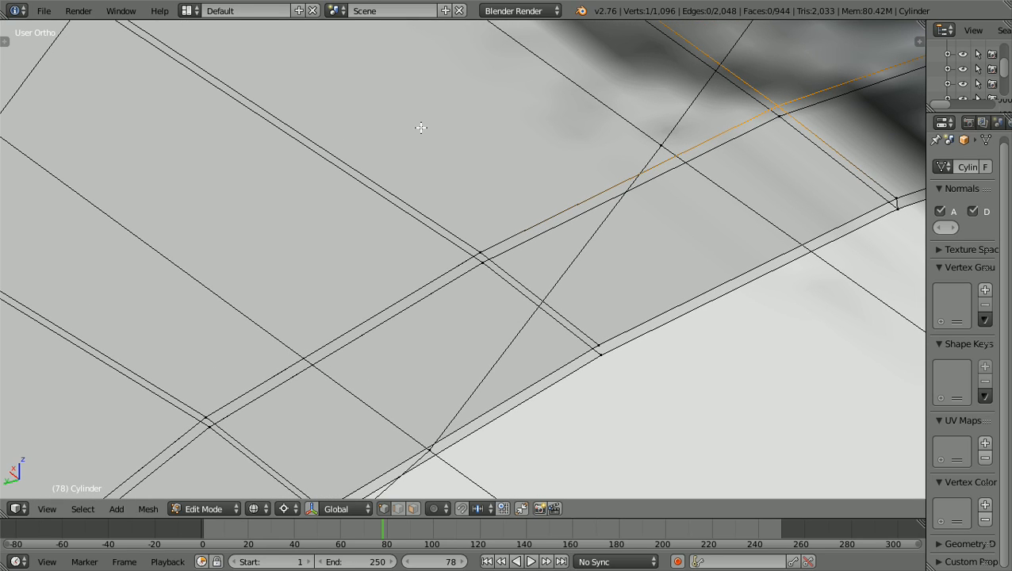
ctrl+scroll(420, 128, up, 1)
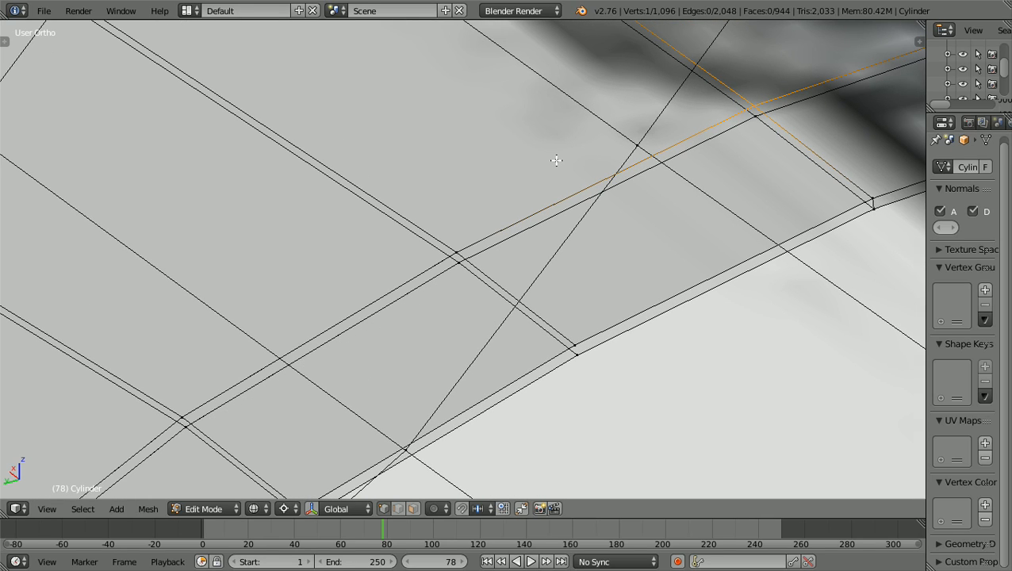
ctrl+scroll(557, 161, down, 10)
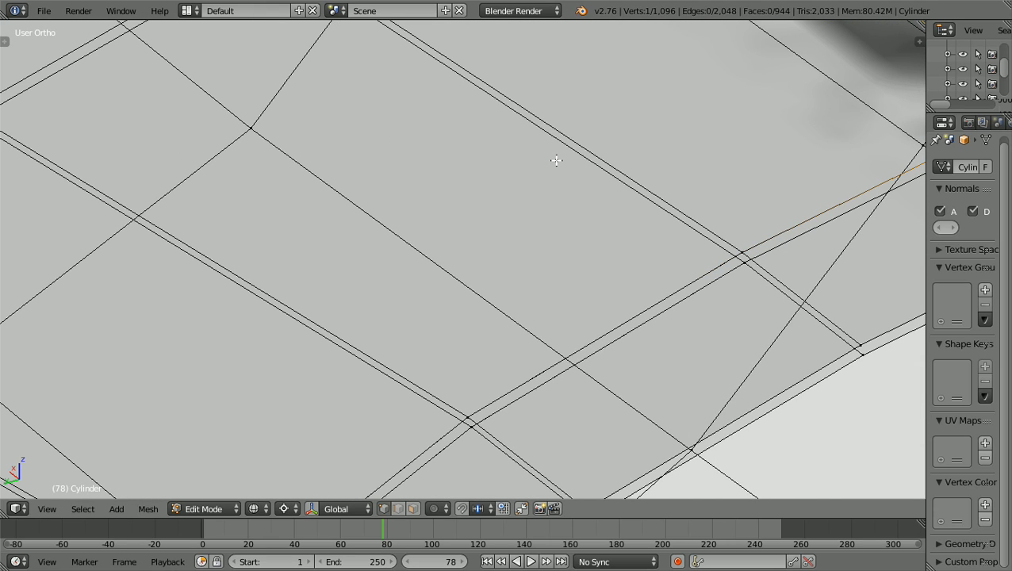
ctrl+scroll(557, 161, up, 11)
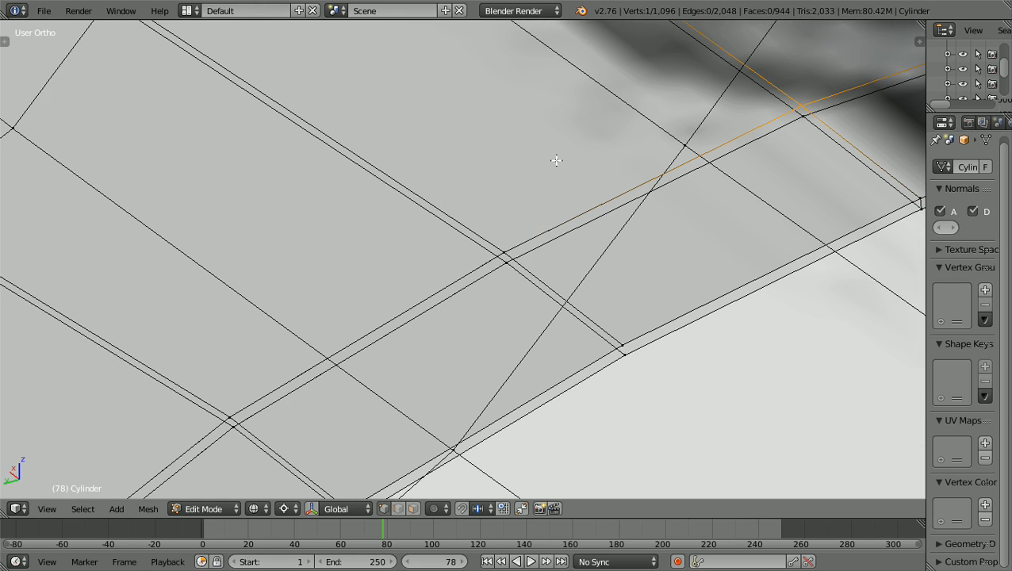
Save the model under its existing file name in the D:\Documents\ folder
click(42, 11)
click(100, 135)
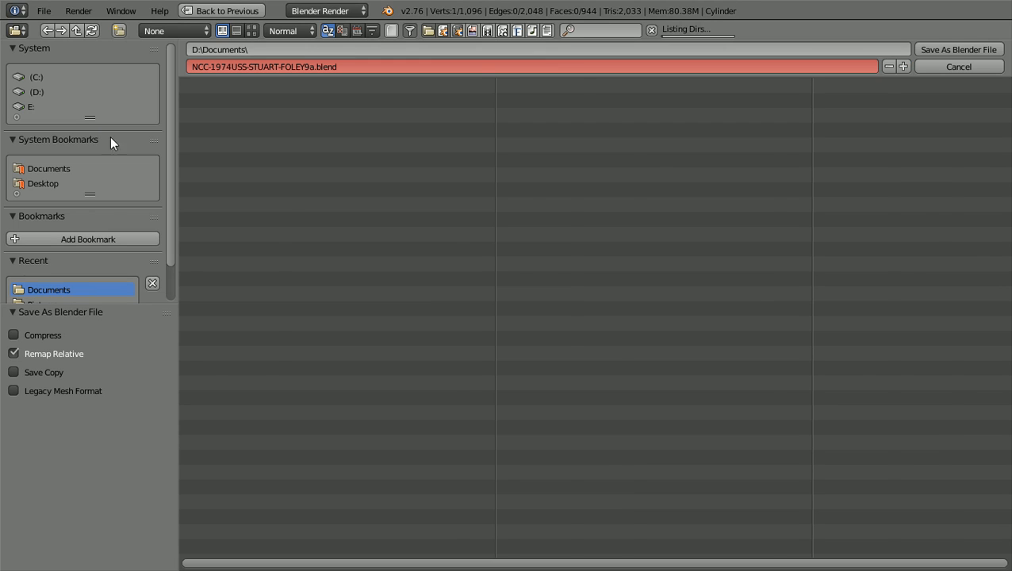
click(951, 49)
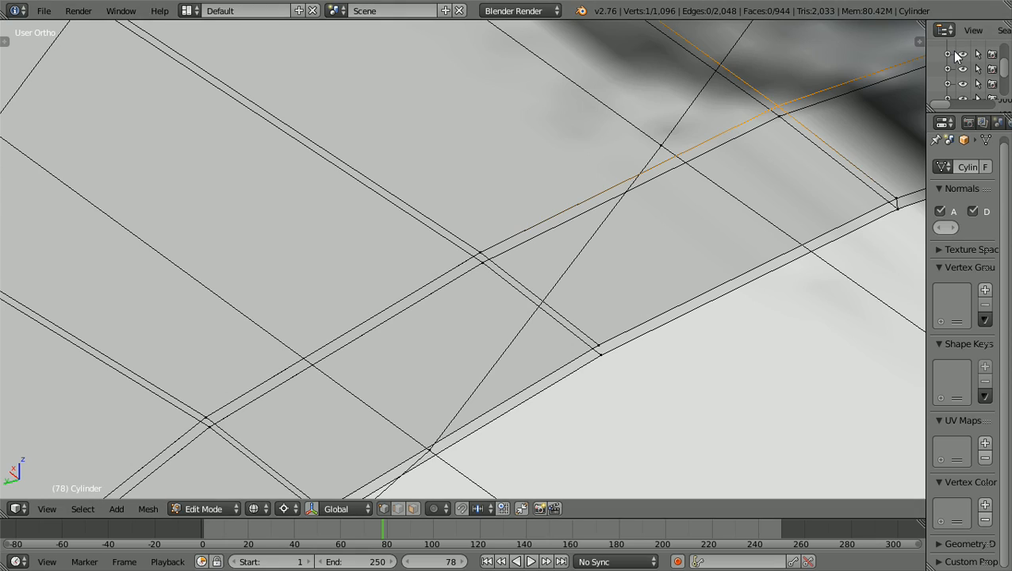
On this side of the rim strip, merge at center the middle junction's upper doubled vertices, starting and ending with nothing selected
key(a)
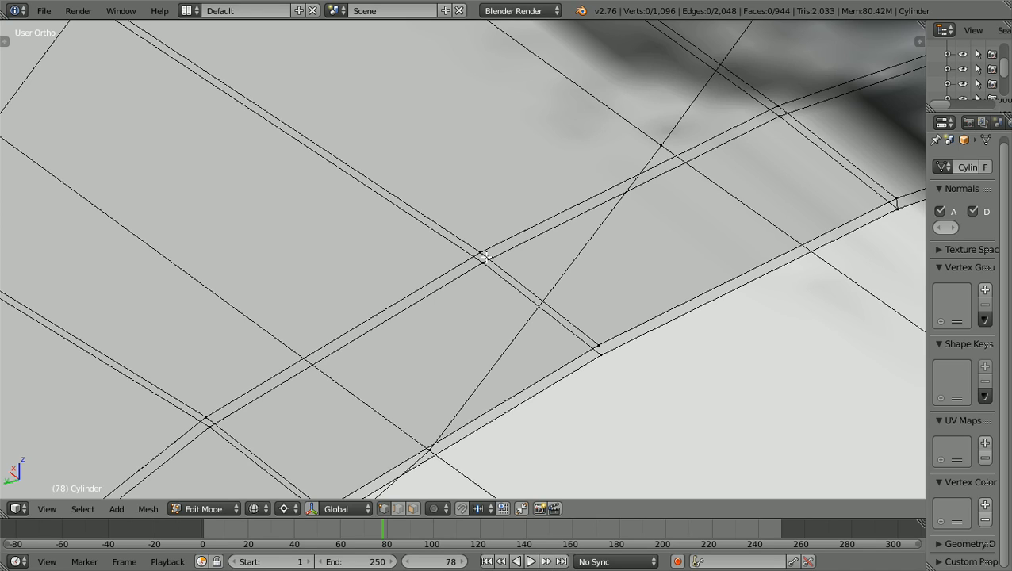
right_click(478, 229)
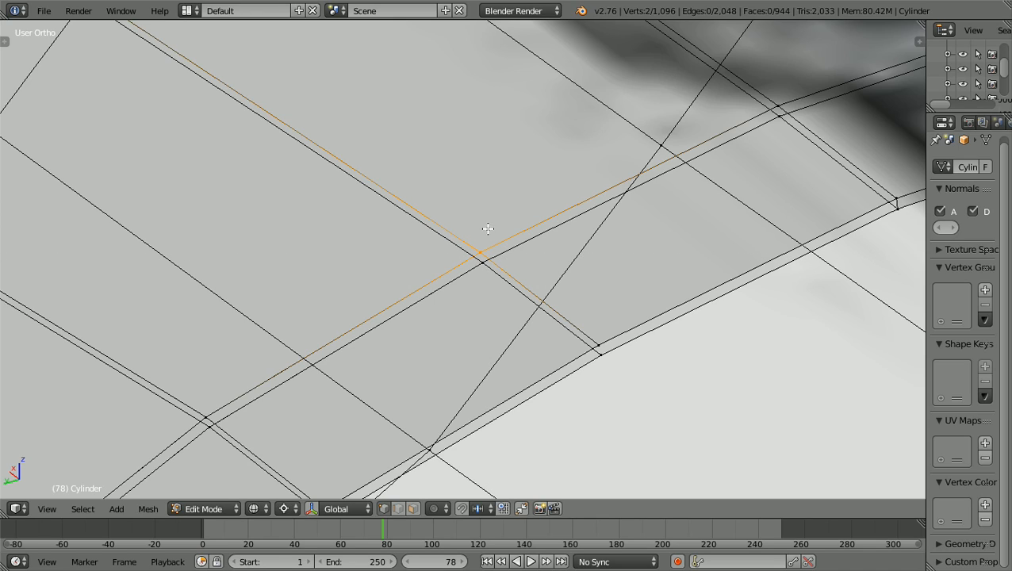
key(w)
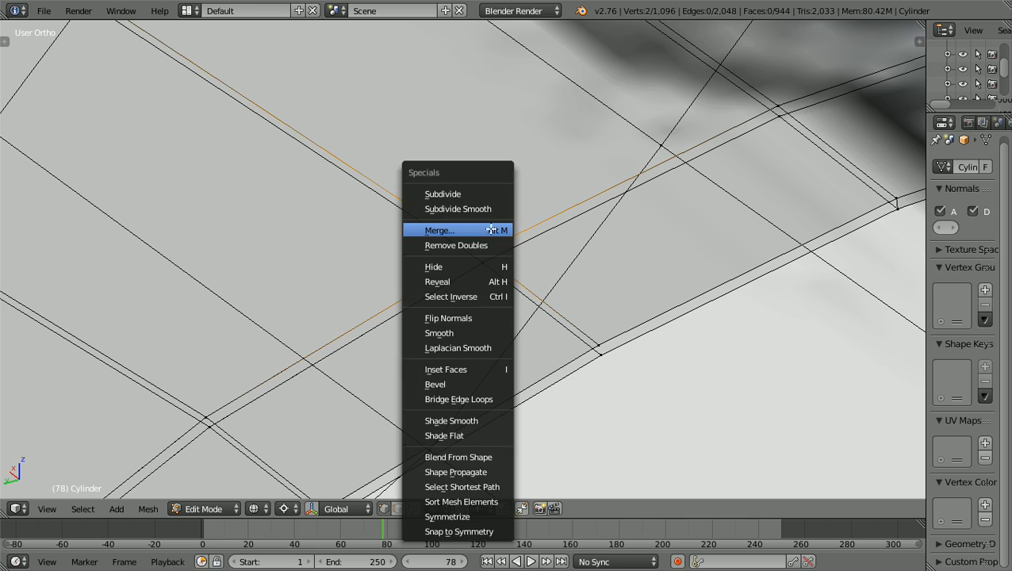
click(483, 229)
click(479, 230)
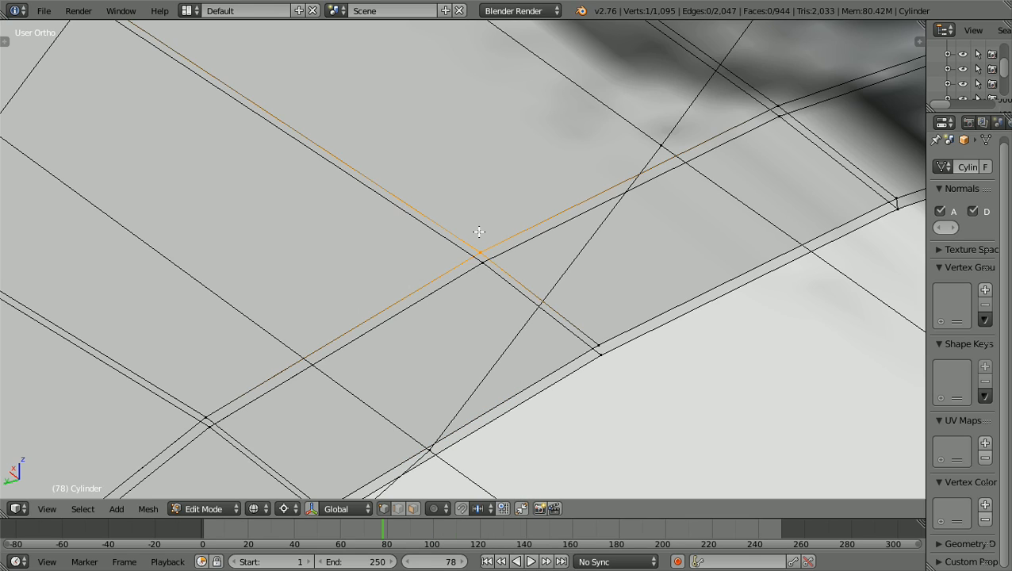
key(a)
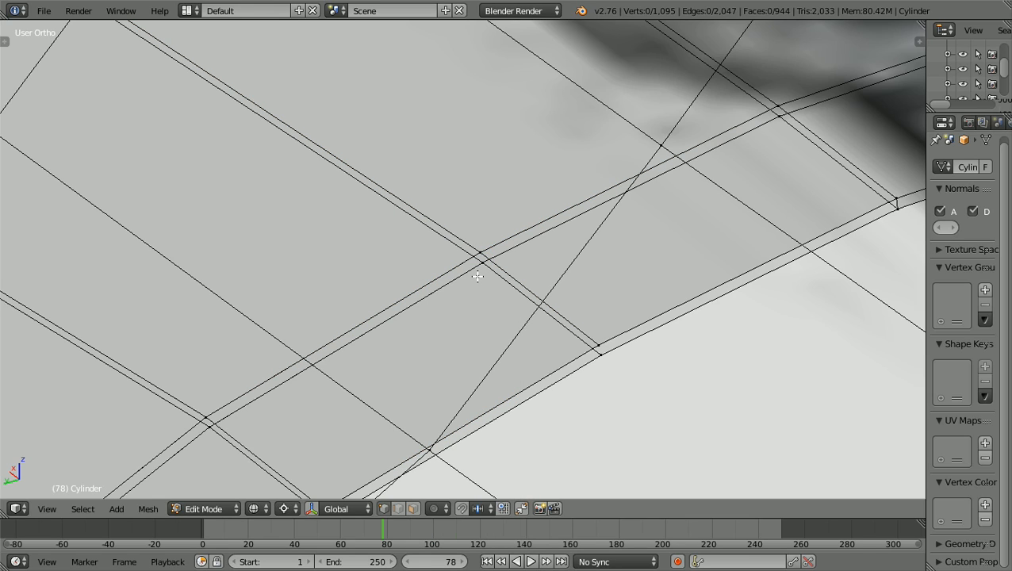
Merge at center the doubled vertices on the lower edge of the rim strip's middle junction, ending with nothing selected
key(b)
drag(473, 275, 488, 256)
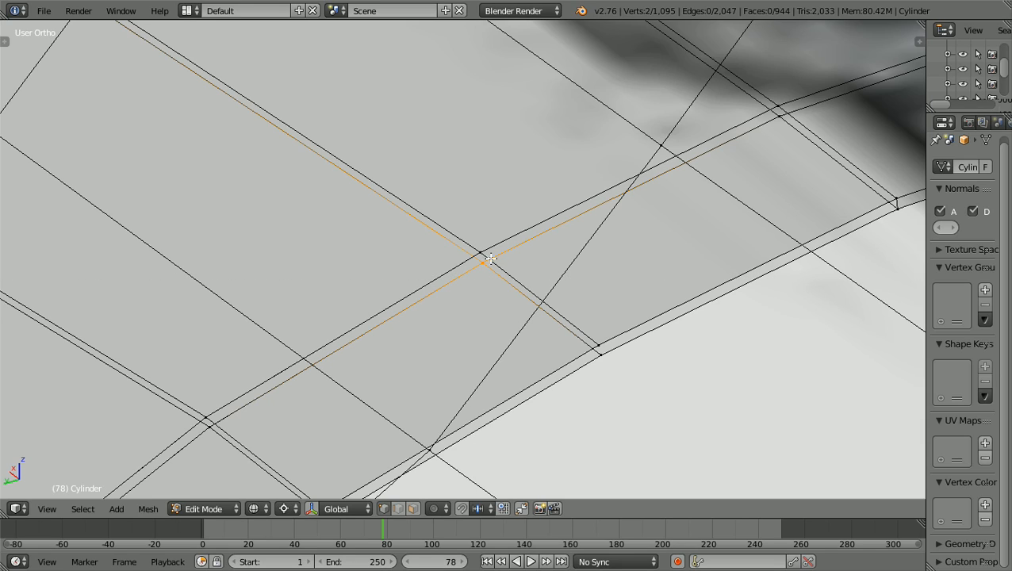
key(w)
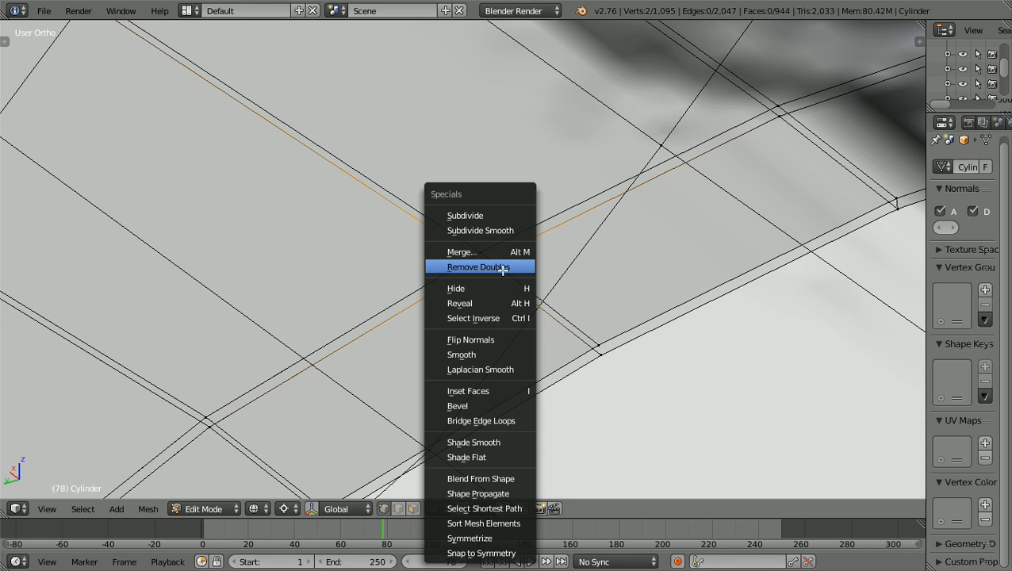
click(461, 254)
click(461, 256)
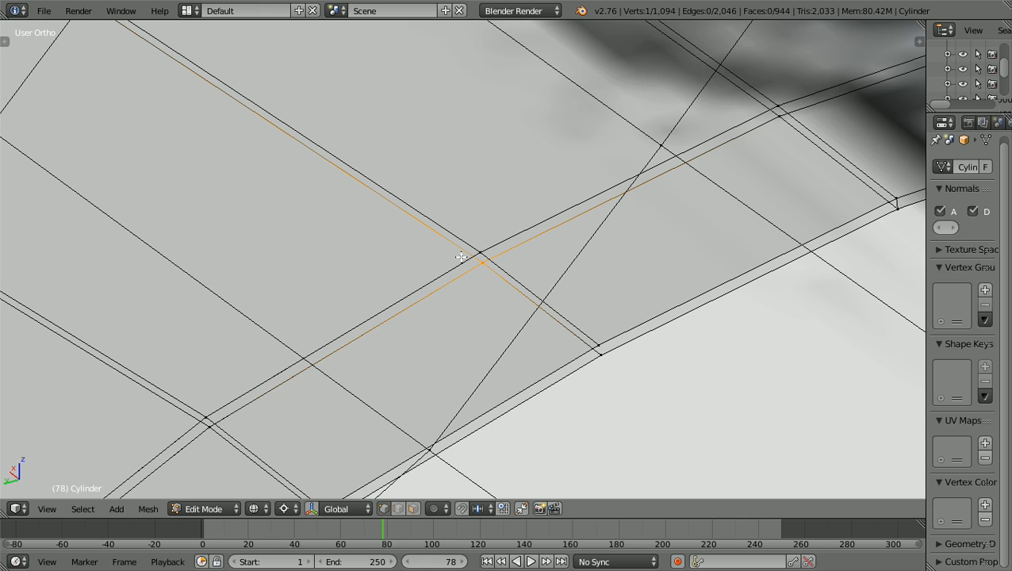
ctrl+scroll(460, 257, down, 5)
shift+scroll(461, 257, down, 5)
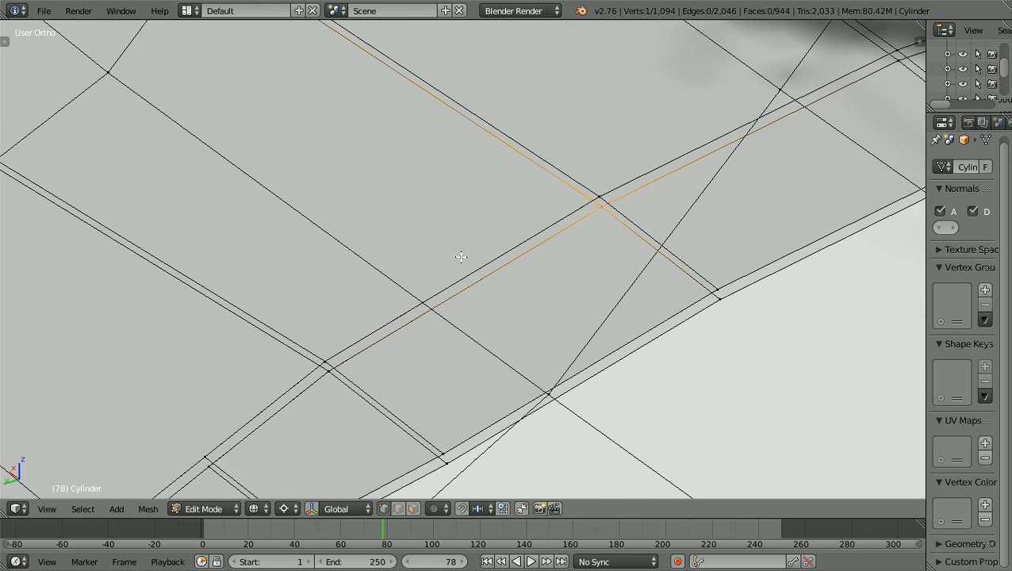
ctrl+scroll(461, 257, down, 3)
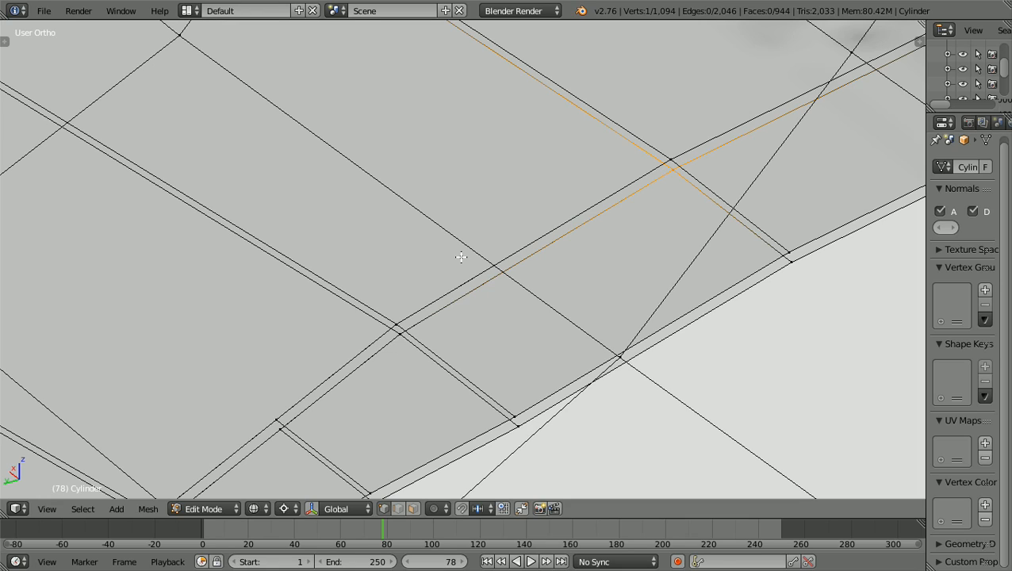
key(w)
click(590, 207)
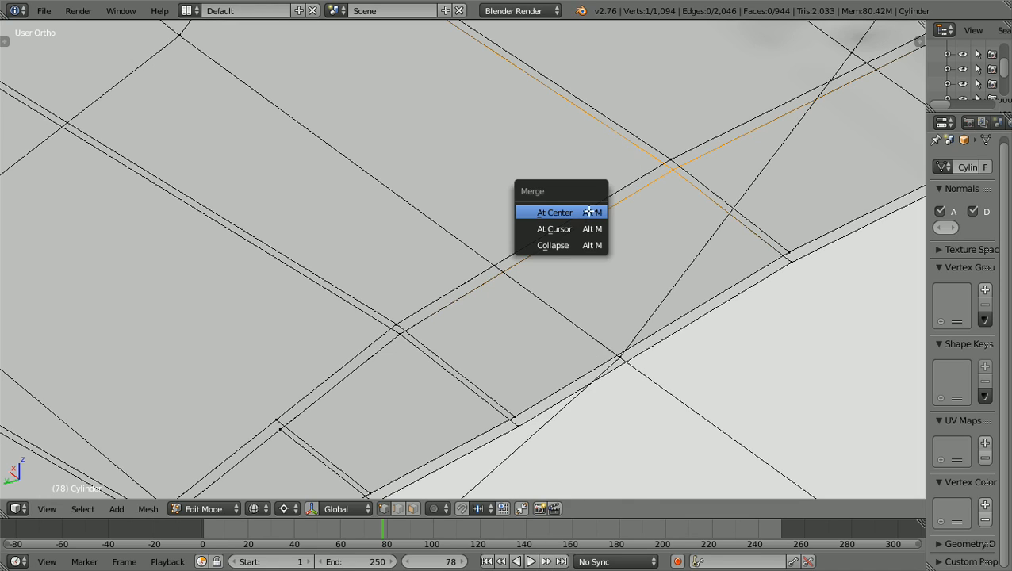
click(564, 213)
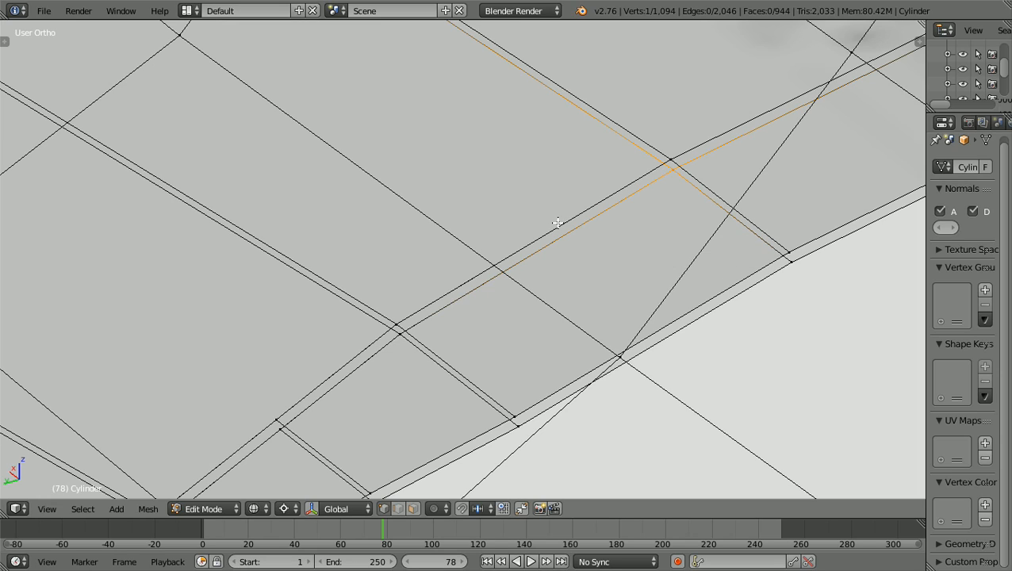
key(a)
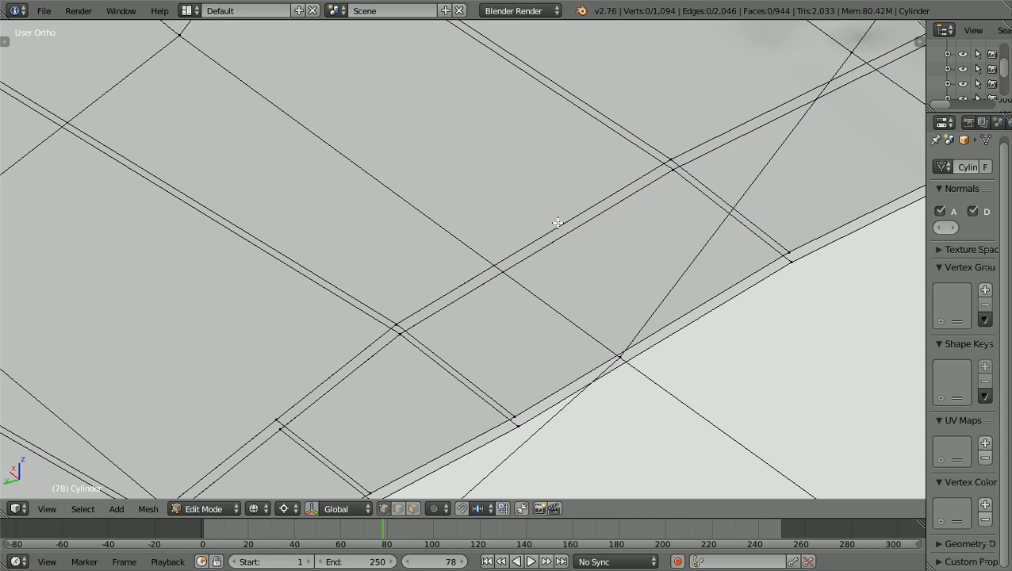
Merge at center the upper doubled vertices of the next paired-edge junction down the rim strip, ending with nothing selected
right_click(398, 324)
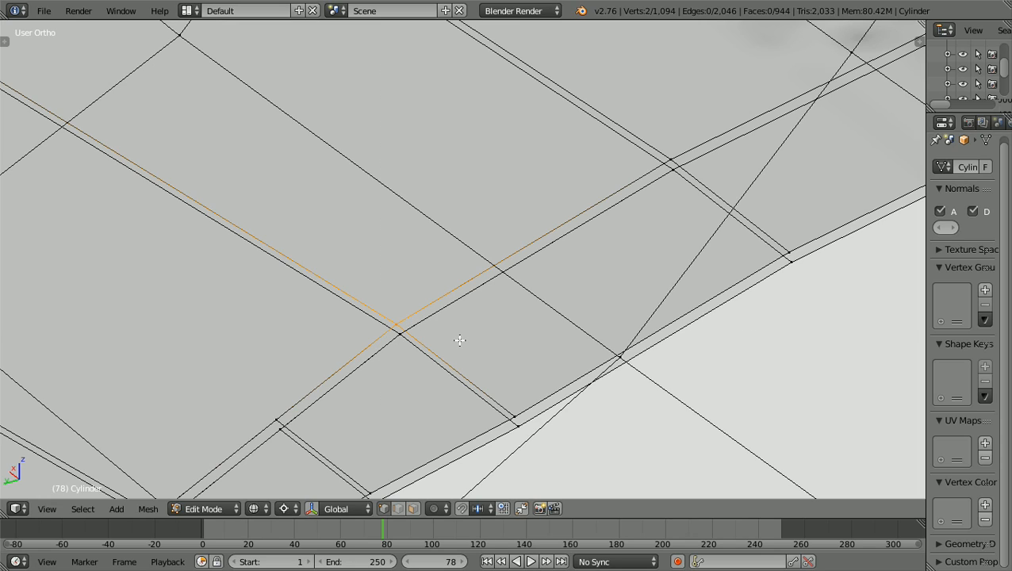
key(w)
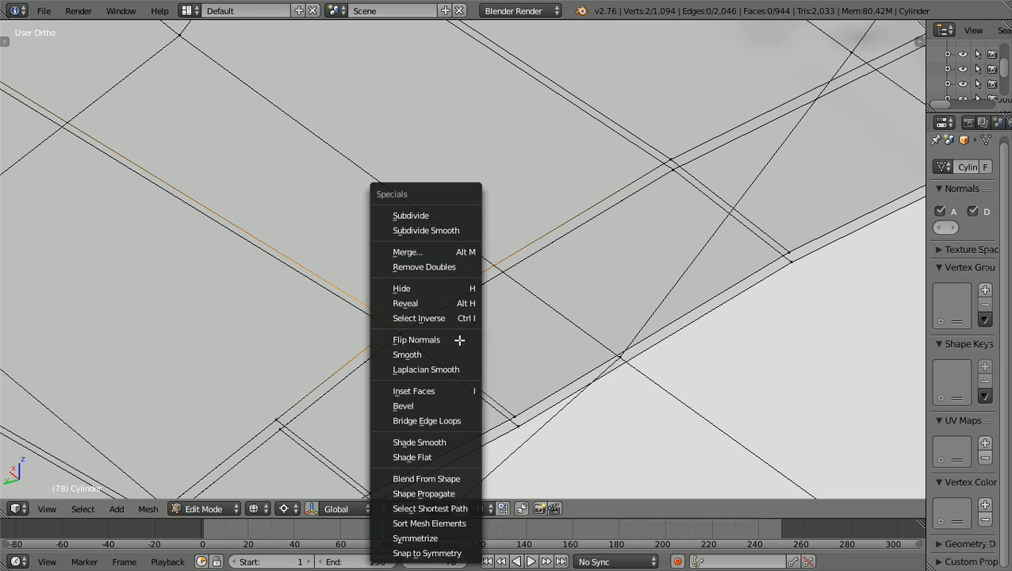
click(422, 252)
click(427, 253)
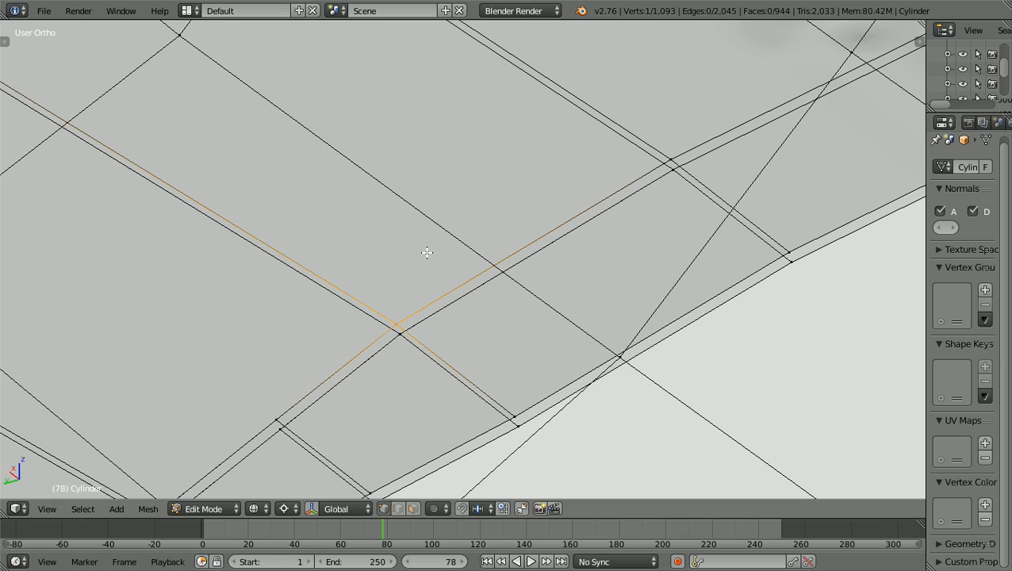
key(a)
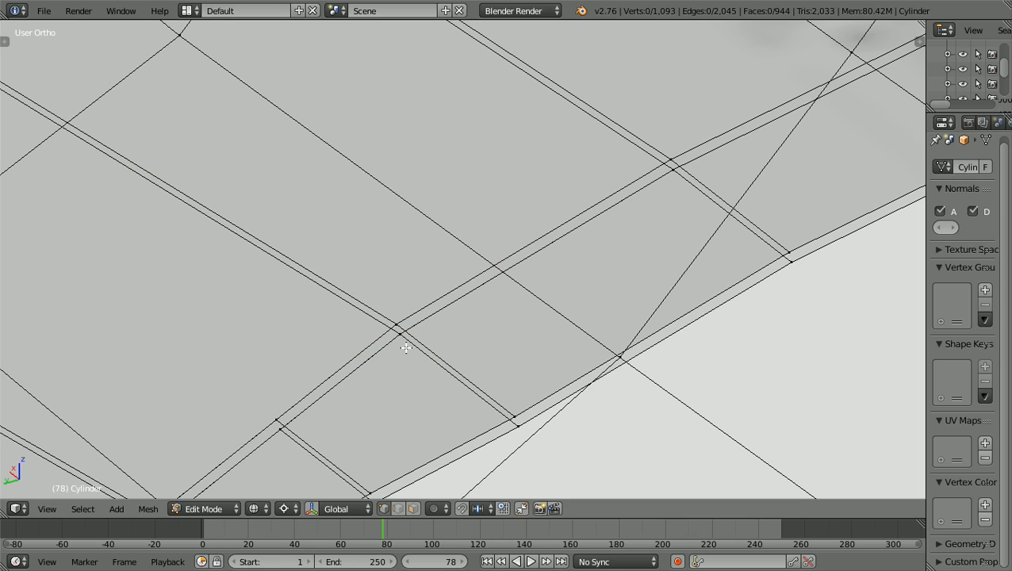
Merge at center the lower doubled vertices of that same junction, just below the pair already merged
right_click(398, 336)
key(w)
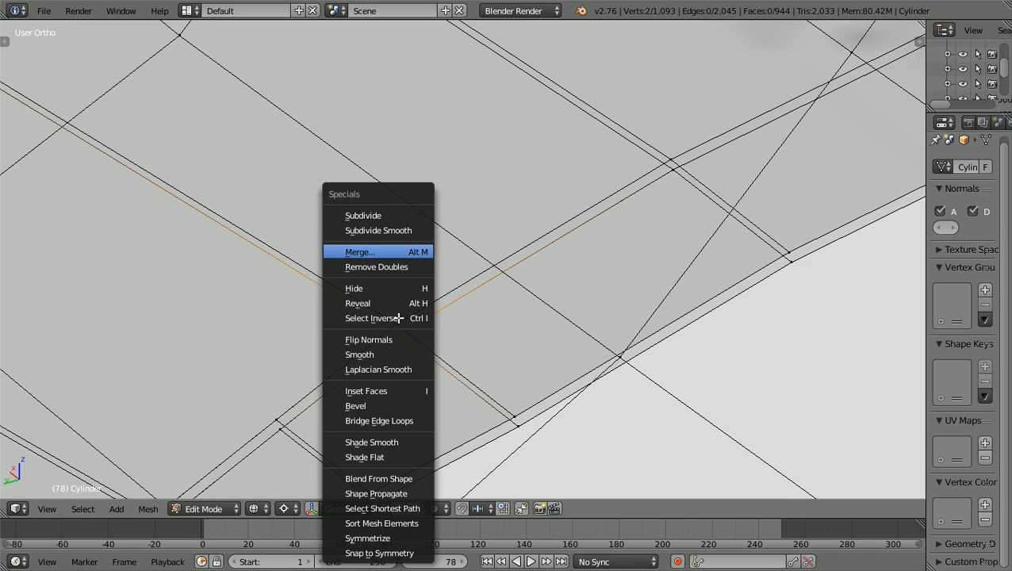
click(378, 252)
click(378, 252)
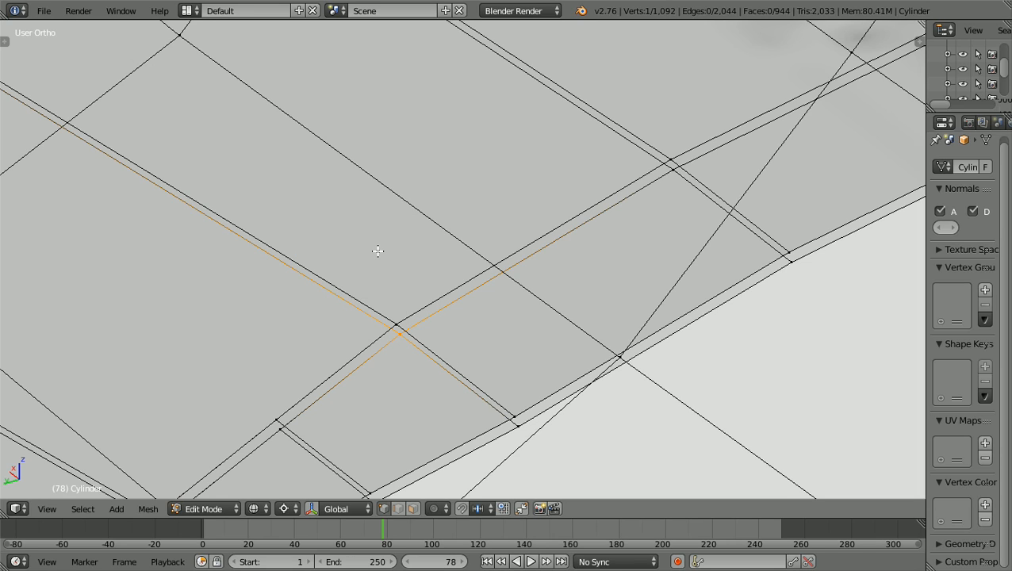
Farther down the rim strip, merge at center the lower doubled vertices where the next paired hull-crossing edges join, starting and ending with nothing selected
scroll(379, 253, down, 5)
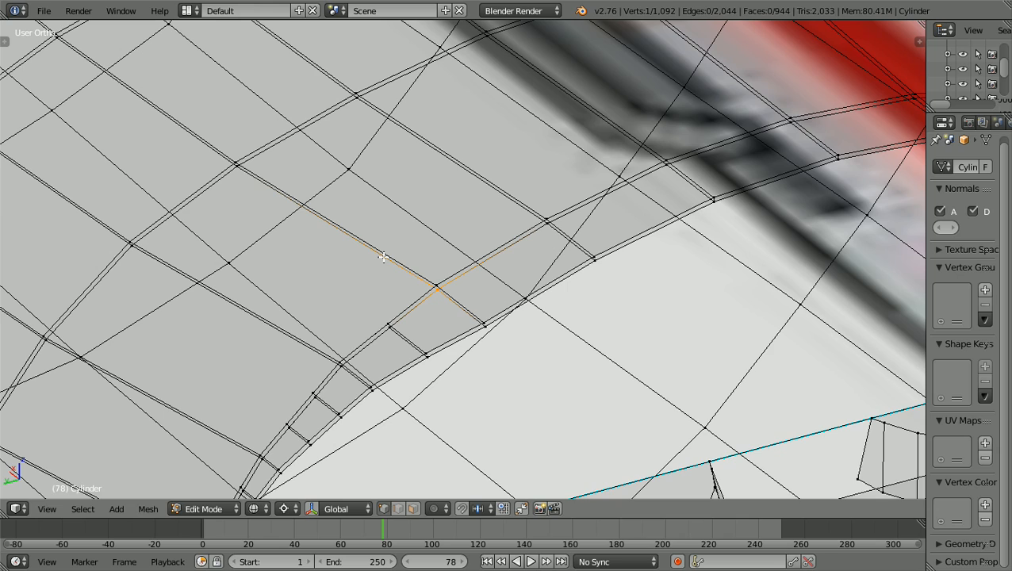
ctrl+scroll(384, 257, down, 6)
shift+scroll(384, 258, down, 4)
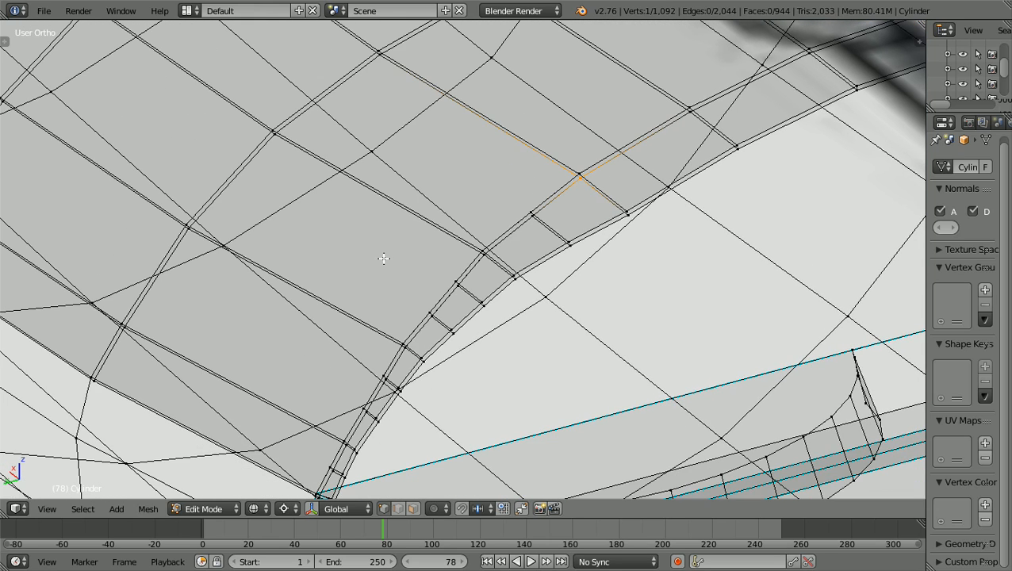
scroll(384, 259, up, 4)
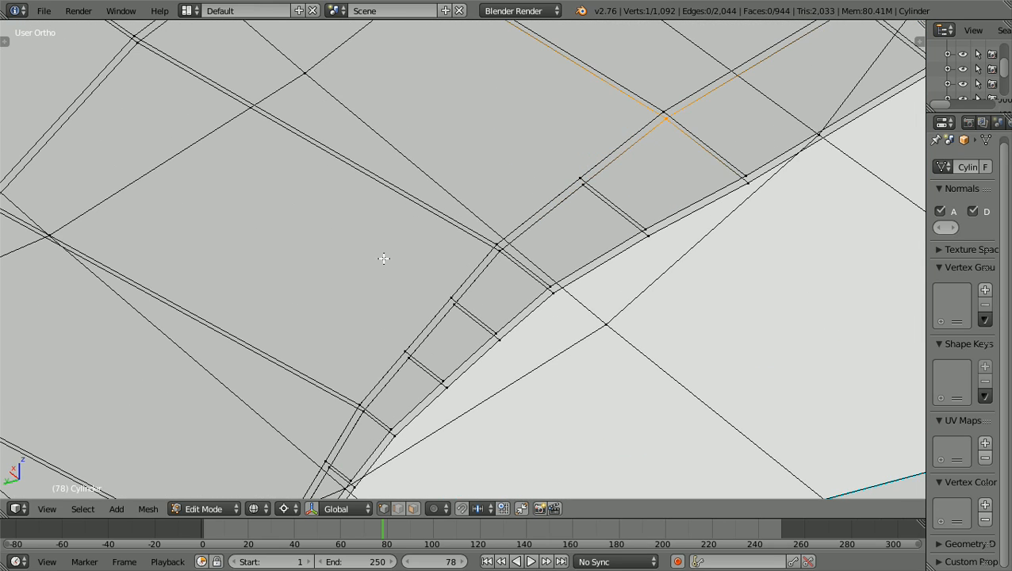
scroll(383, 258, up, 1)
scroll(384, 259, up, 1)
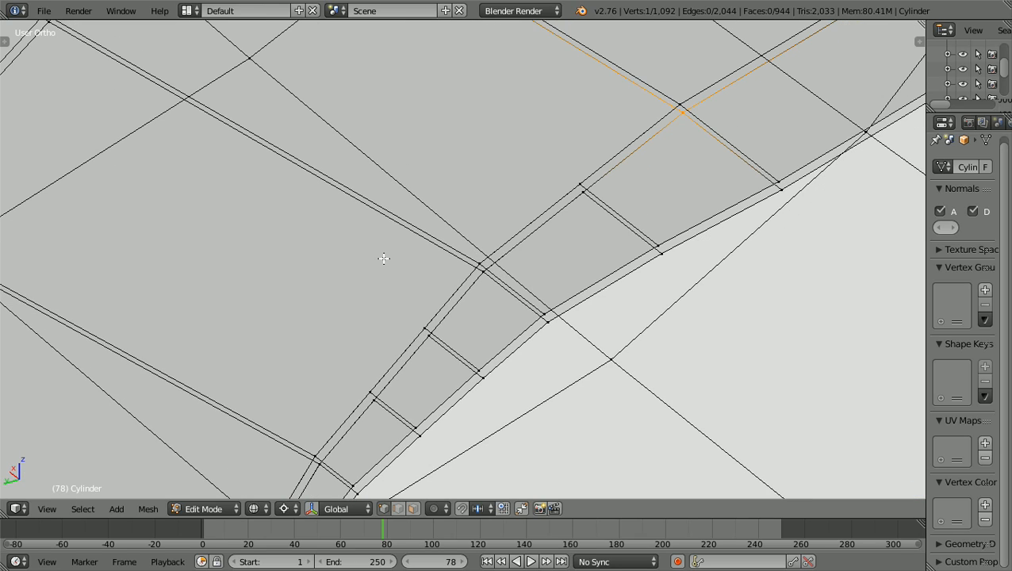
shift+scroll(384, 258, up, 1)
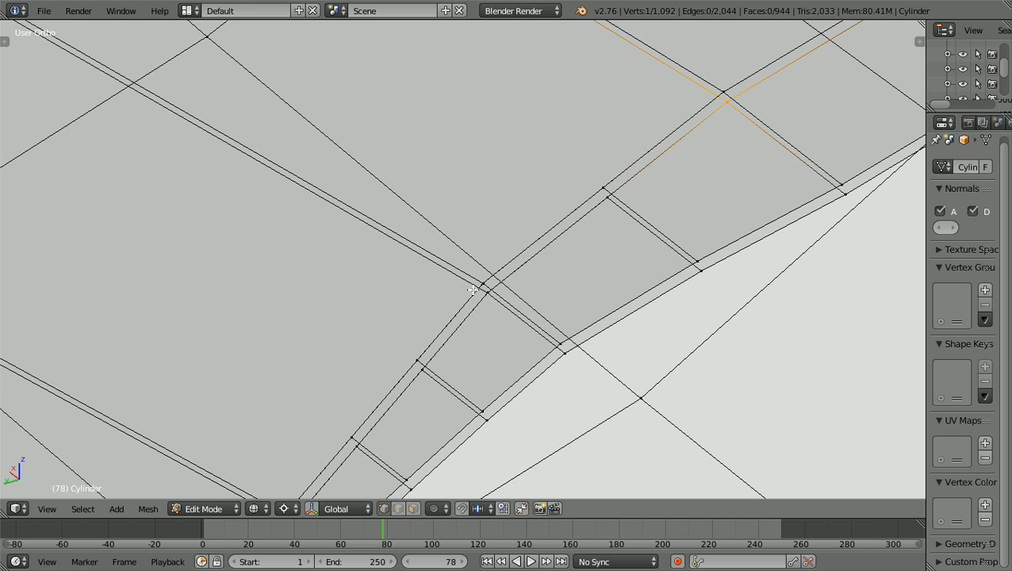
key(a)
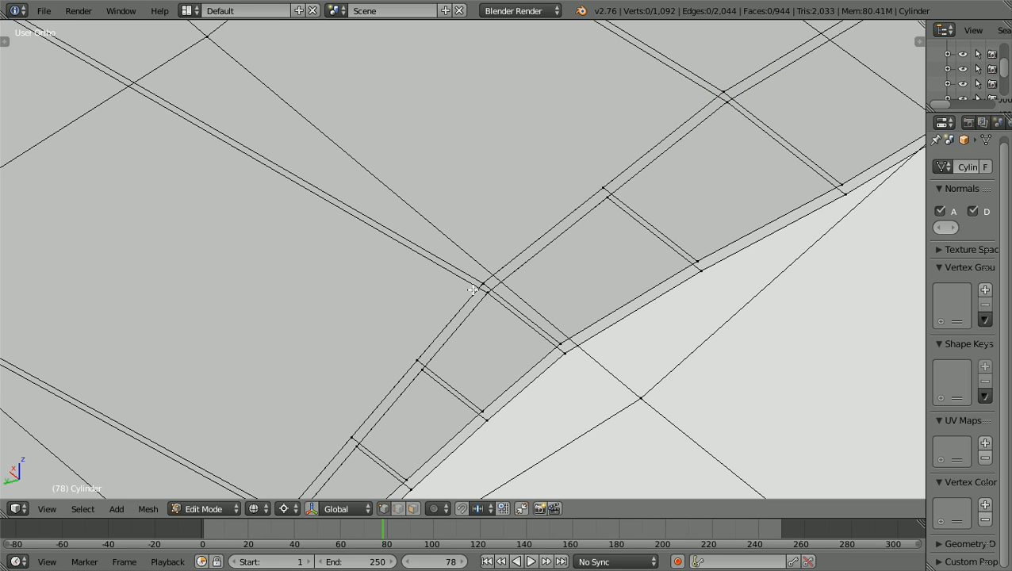
key(b)
drag(470, 311, 494, 293)
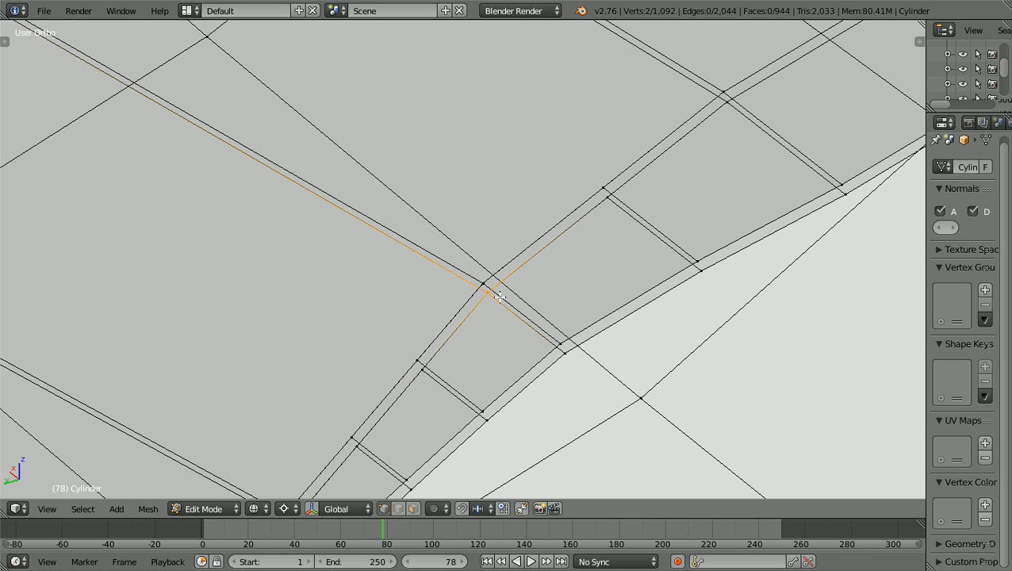
key(w)
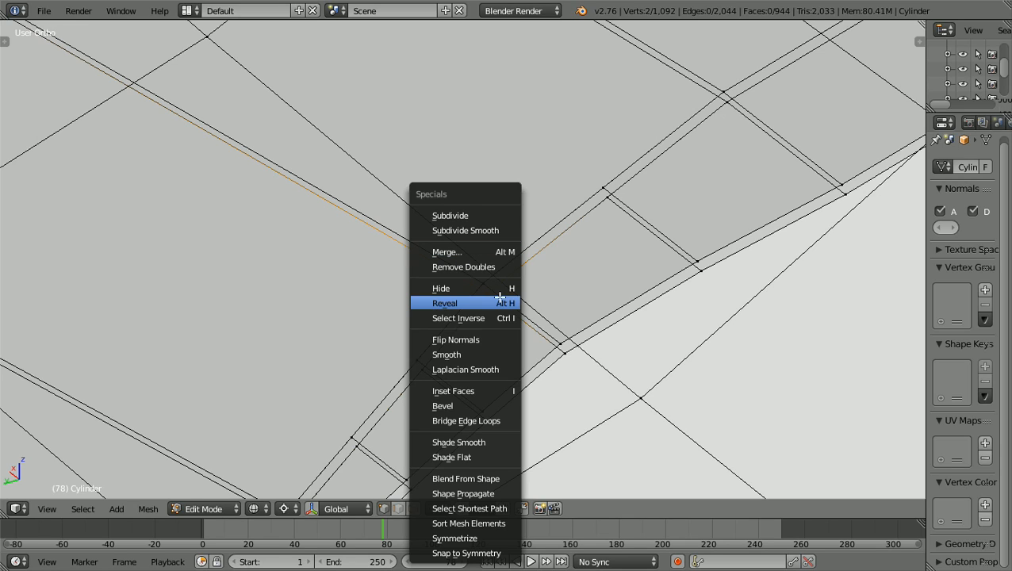
click(471, 252)
click(448, 254)
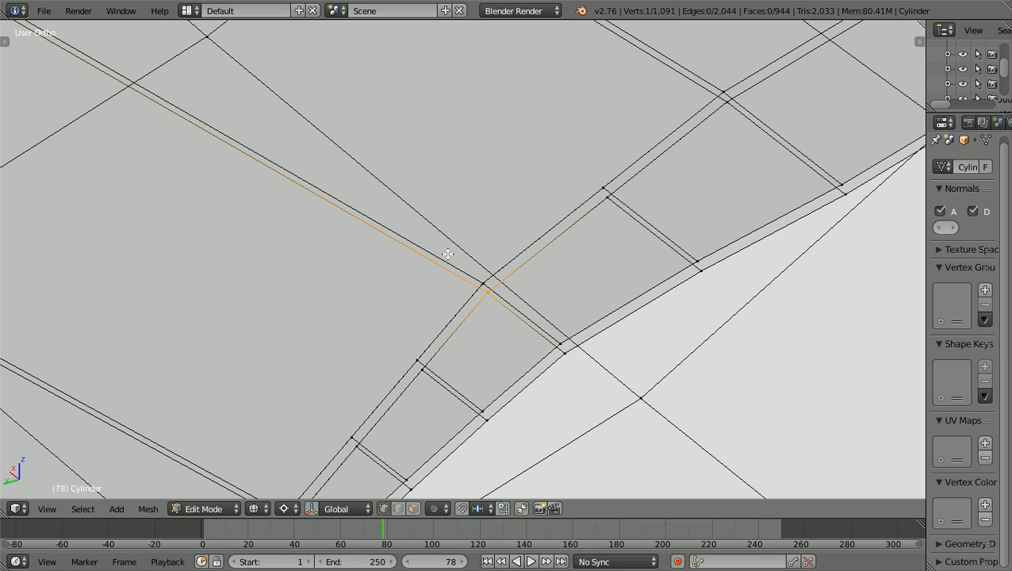
key(a)
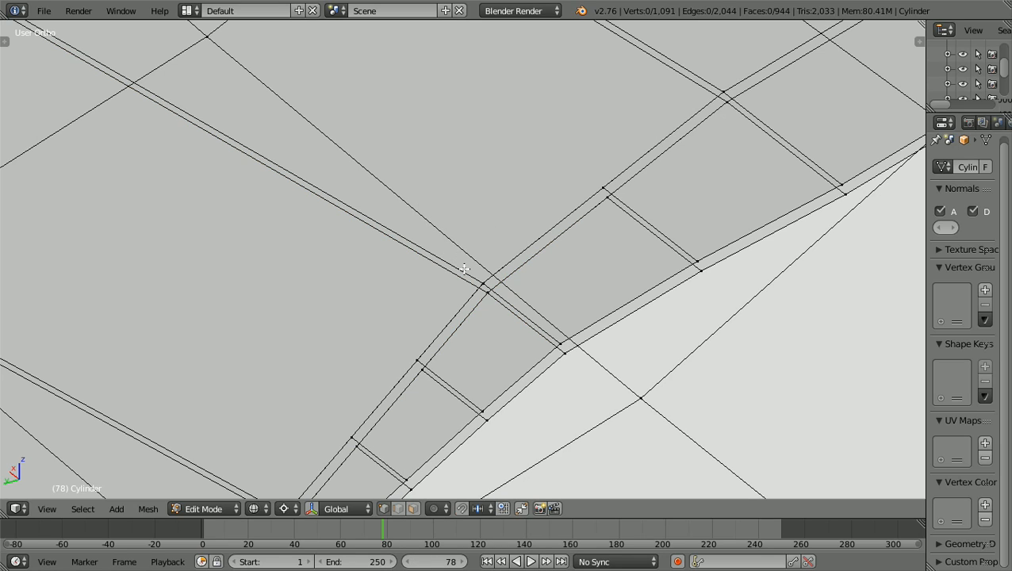
Merge at center the upper doubled vertices of this junction, where the outer strip edge meets the paired hull-crossing edges
key(b)
drag(467, 288, 492, 277)
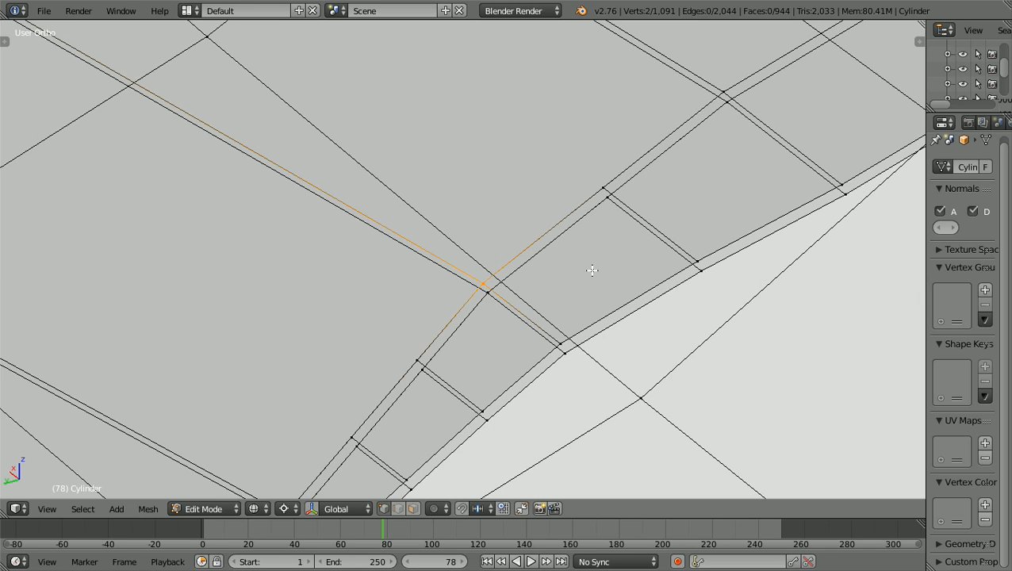
key(w)
click(533, 252)
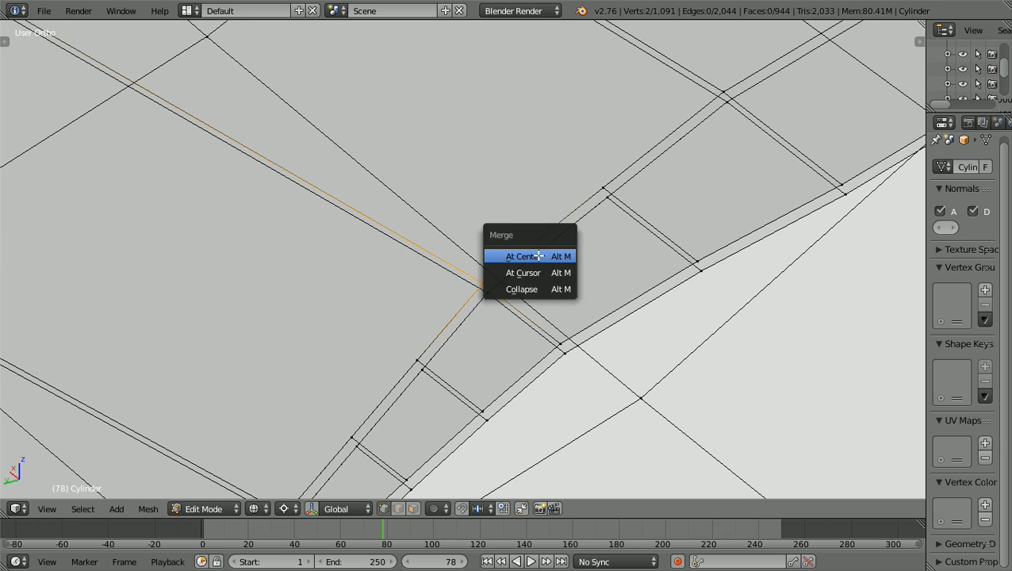
click(539, 255)
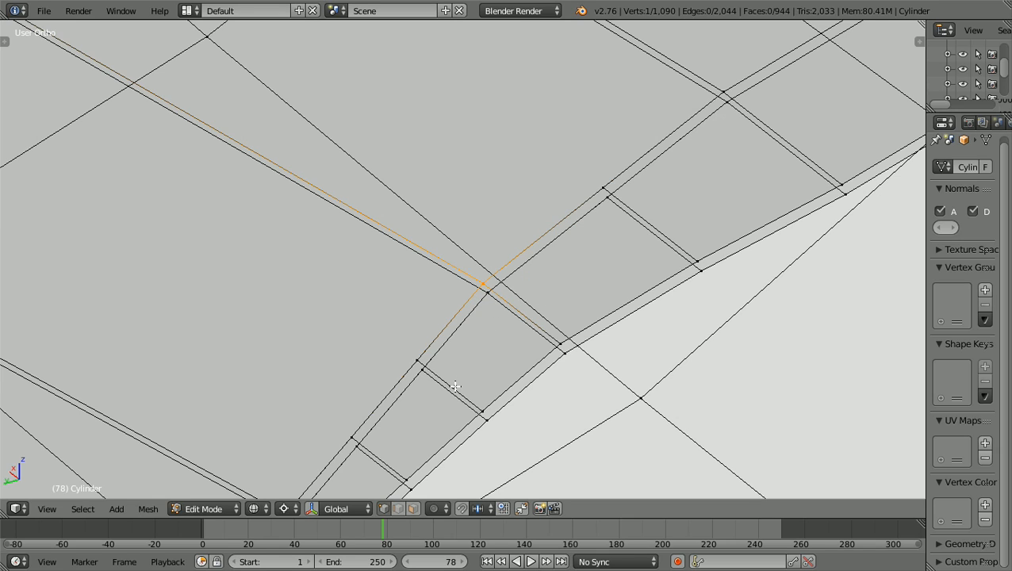
At the following hull-crossing junction down the strip, merge at center the lower doubled vertices, starting and ending with nothing selected
ctrl+scroll(455, 386, down, 8)
shift+scroll(455, 386, down, 2)
shift+scroll(455, 386, down, 8)
ctrl+scroll(455, 386, down, 1)
ctrl+scroll(455, 386, down, 1)
shift+scroll(455, 387, down, 6)
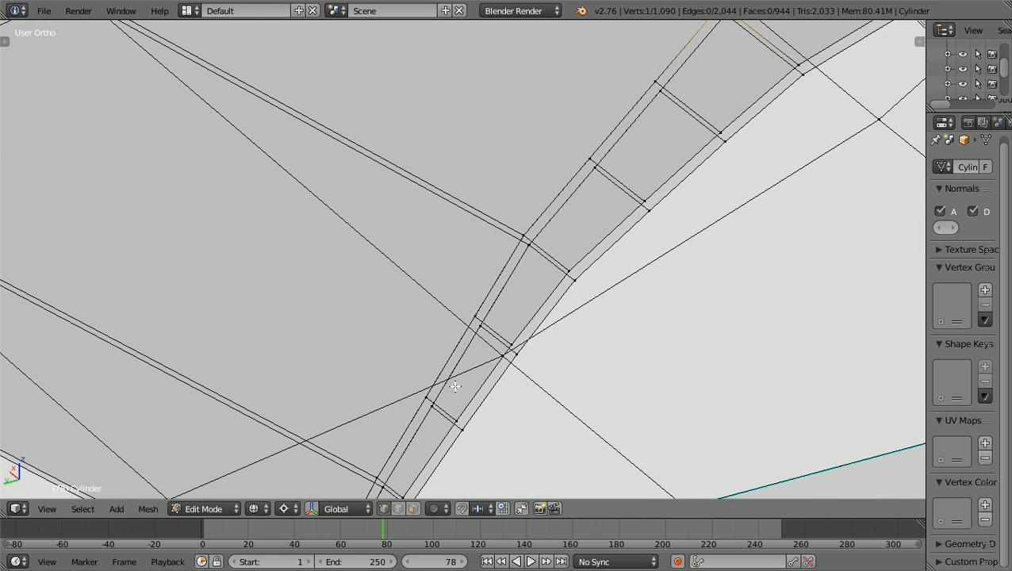
scroll(455, 386, up, 1)
shift+scroll(456, 386, down, 3)
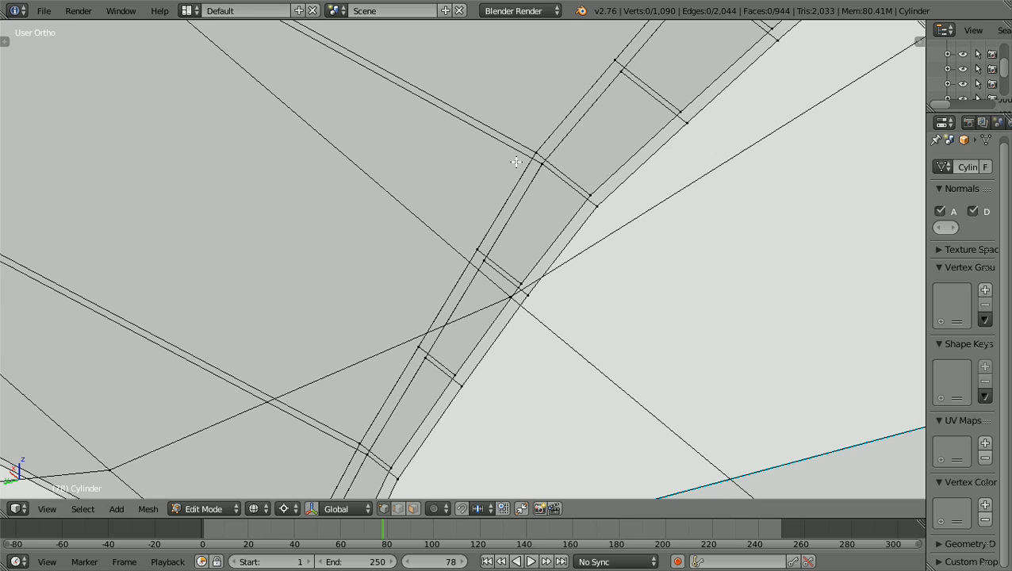
key(b)
drag(530, 171, 551, 157)
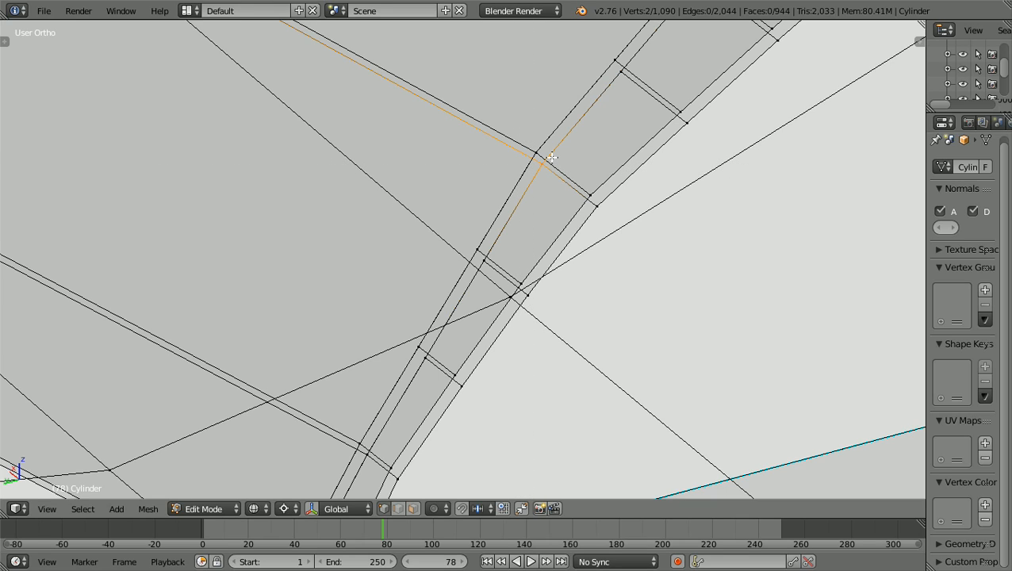
key(w)
click(534, 158)
click(513, 159)
key(a)
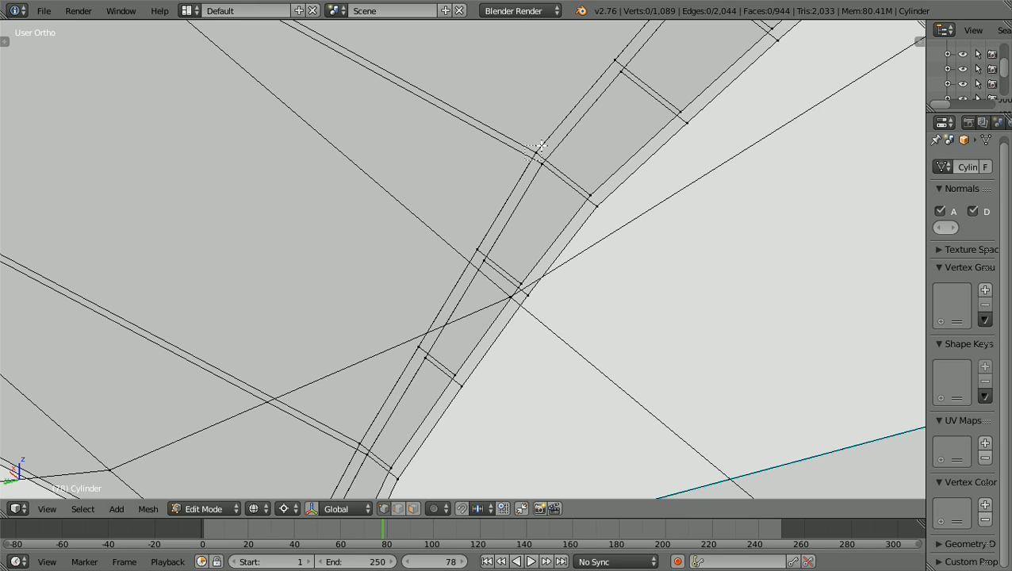
Merge at center the upper doubled vertices of this following junction and clear the selection
right_click(534, 154)
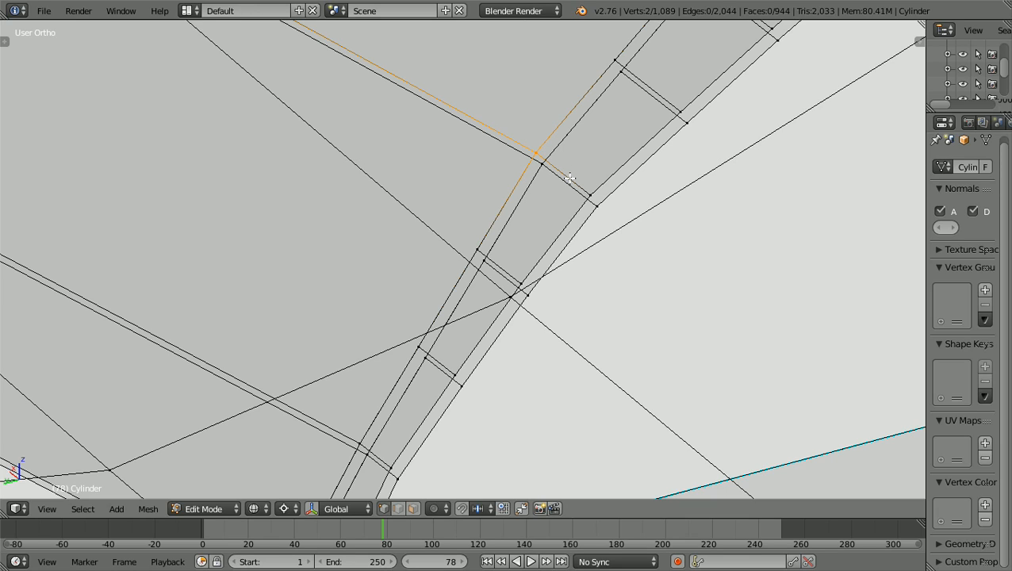
key(w)
click(552, 181)
click(534, 182)
key(a)
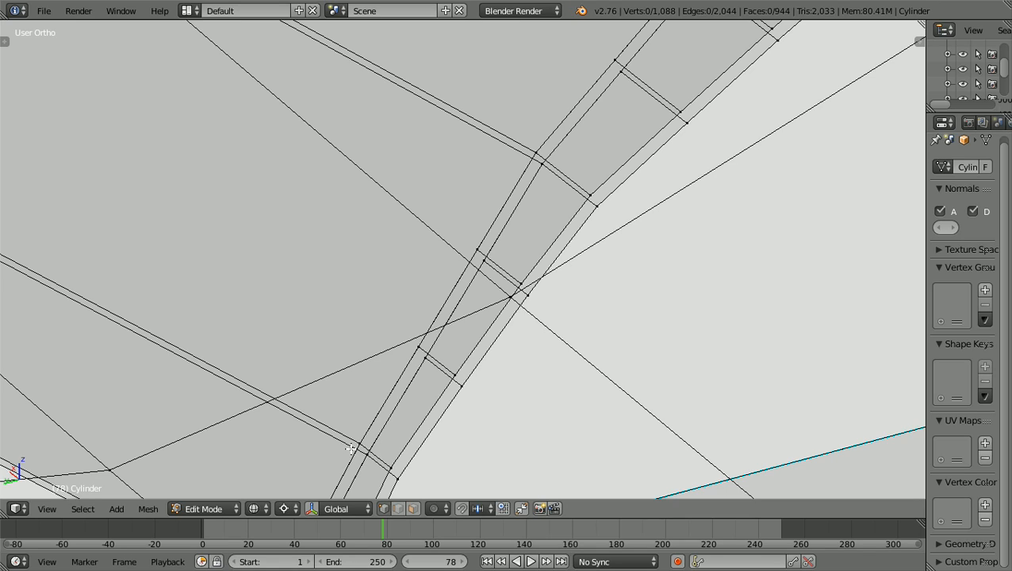
Merge at center the upper doubled vertices at the next junction down the rim strip where paired hull-crossing edges join, then clear the selection
right_click(361, 442)
key(w)
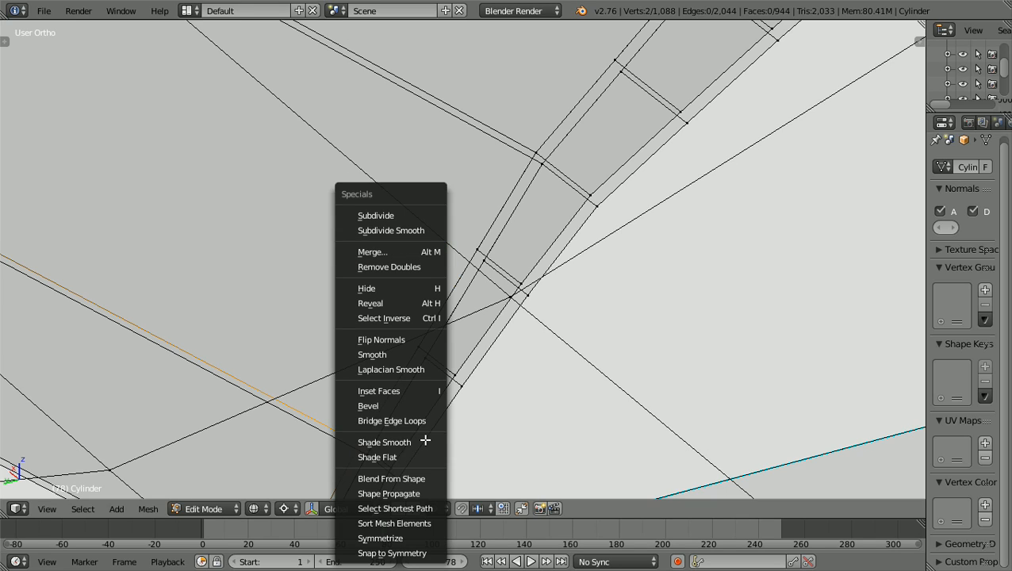
click(384, 252)
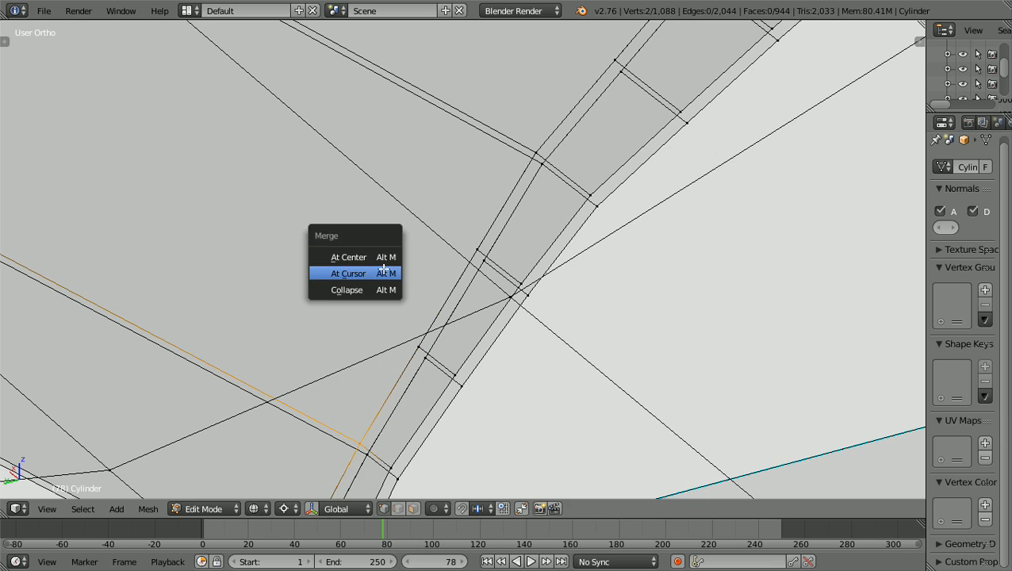
click(367, 257)
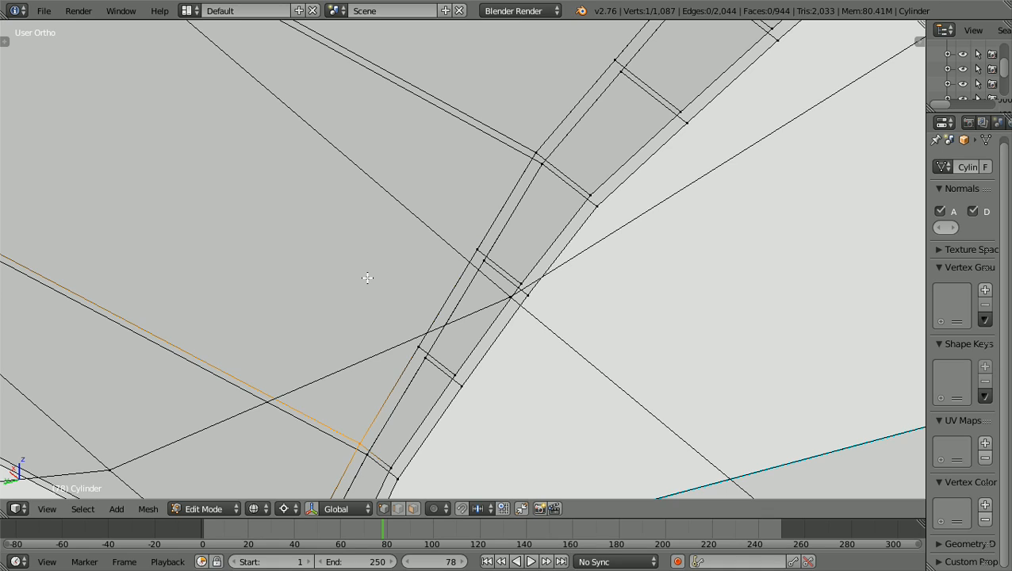
key(a)
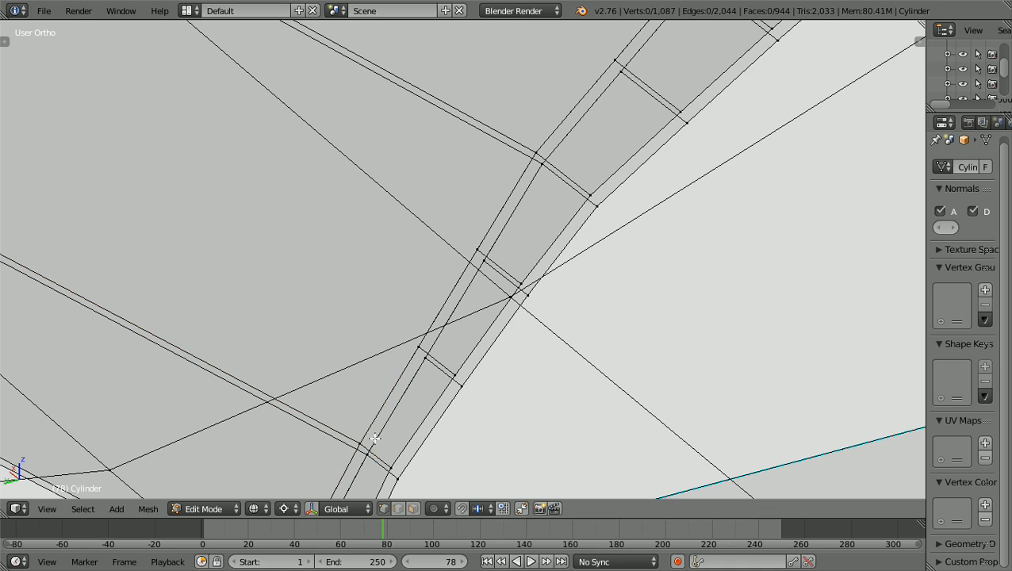
Merge at center the lower doubled vertices of the same junction, on the strip's inner lengthwise edge
key(b)
drag(361, 467, 379, 441)
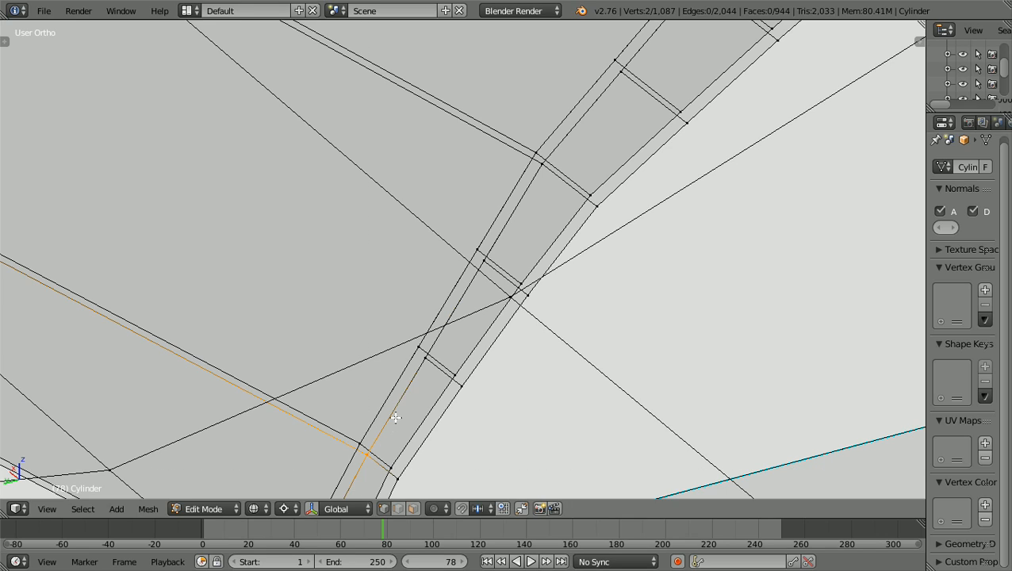
key(w)
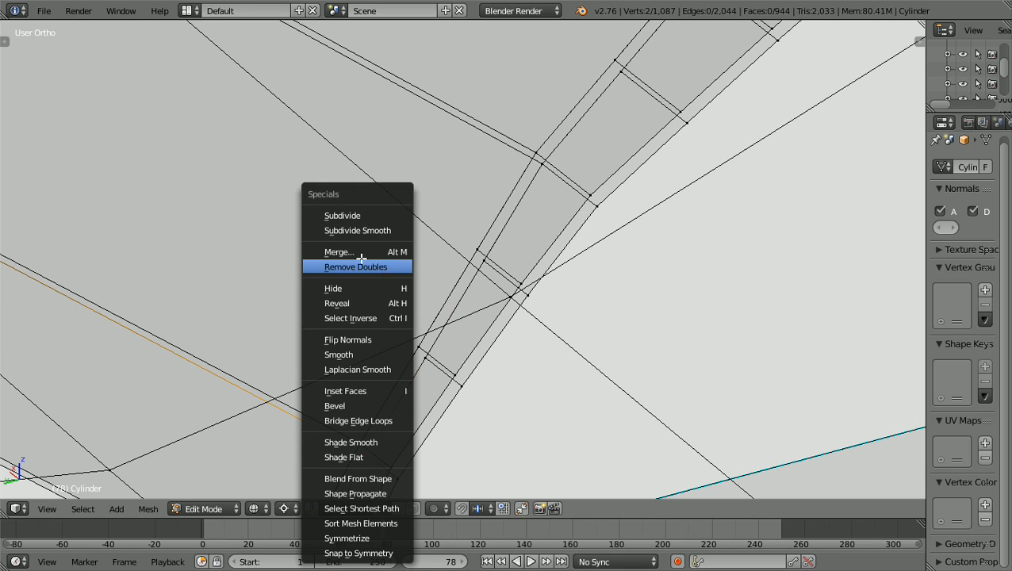
click(355, 314)
click(361, 256)
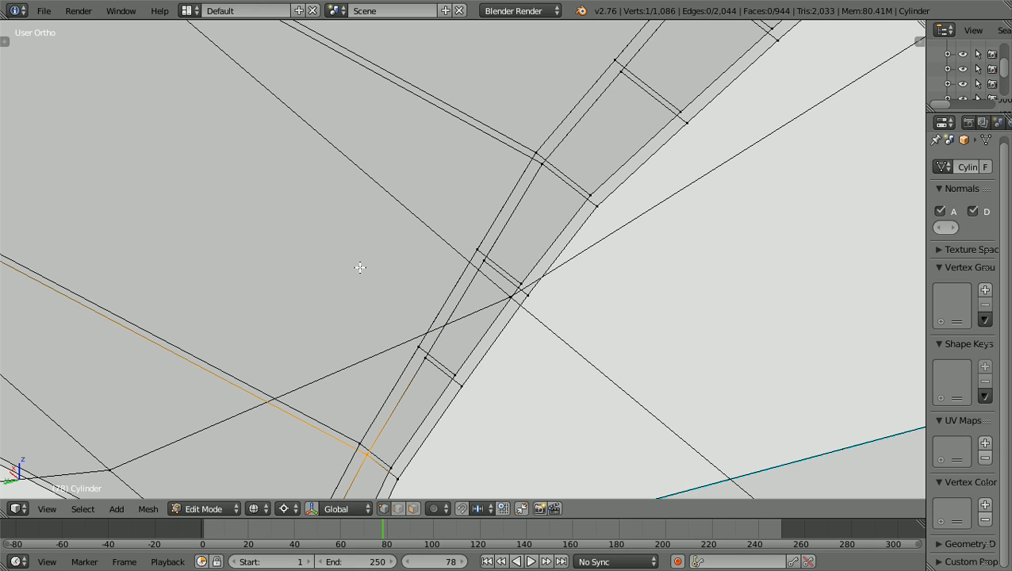
At the lower end of the rim strip, merge at center the lower doubled corner vertices, starting and ending with nothing selected
ctrl+scroll(372, 276, up, 2)
ctrl+scroll(371, 276, up, 5)
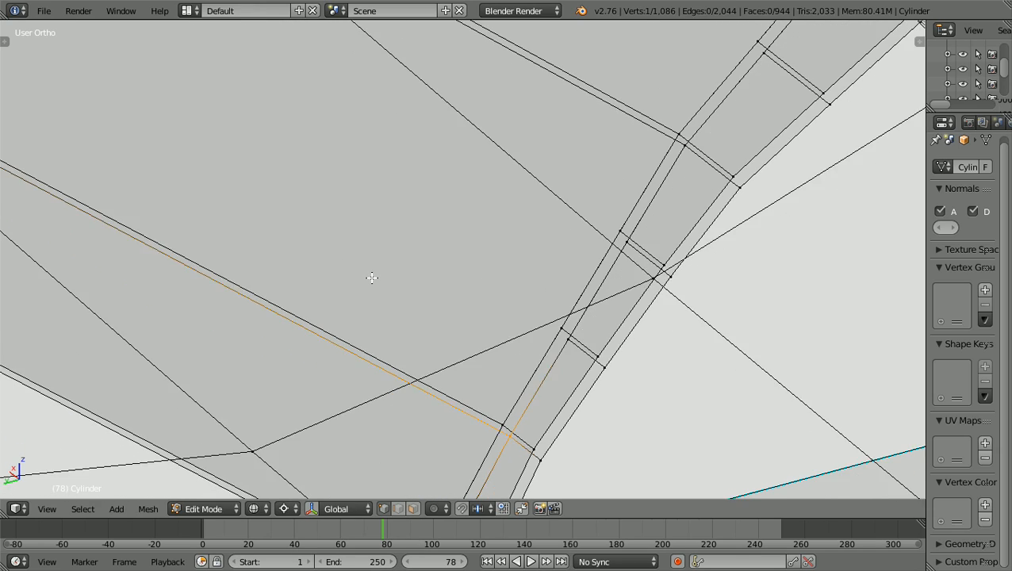
shift+scroll(373, 276, down, 6)
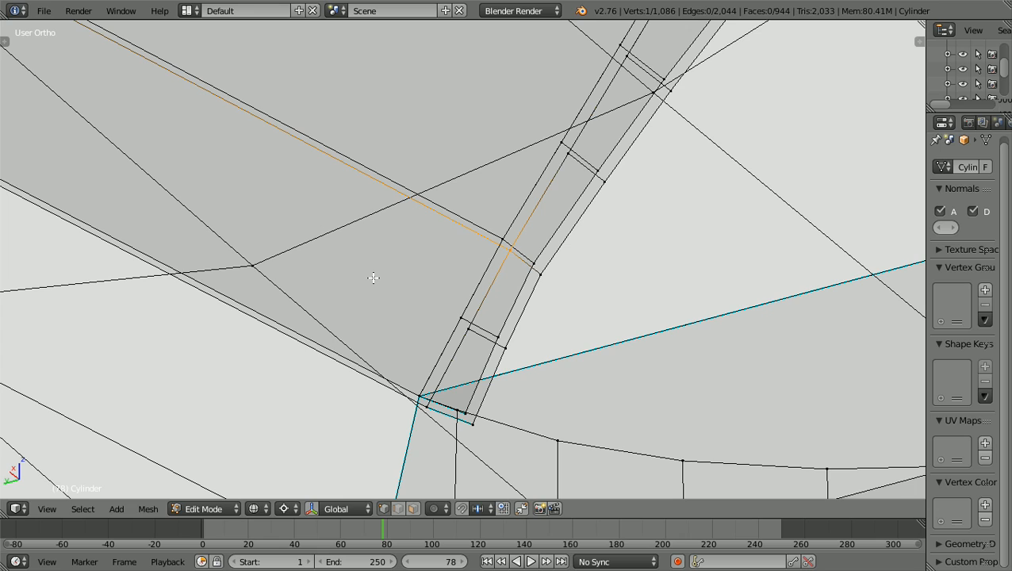
shift+scroll(374, 277, down, 3)
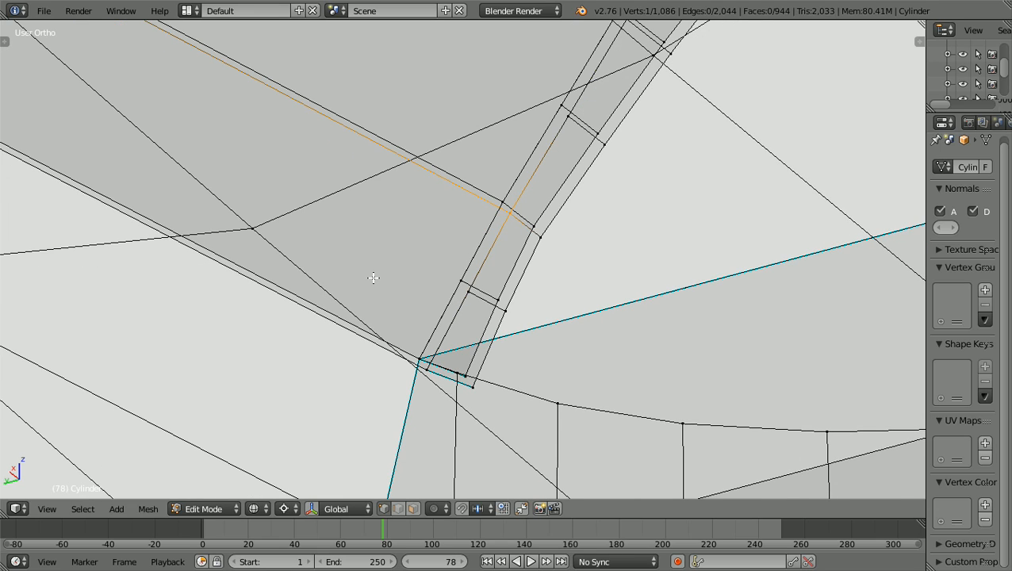
shift+scroll(373, 278, down, 4)
scroll(373, 277, up, 4)
shift+scroll(373, 278, up, 1)
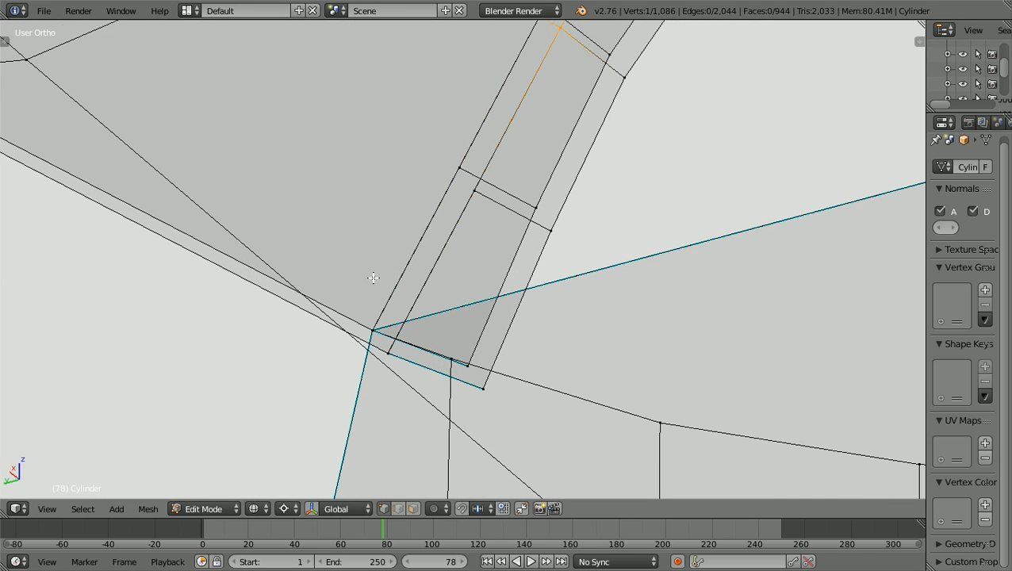
shift+scroll(373, 278, up, 3)
key(a)
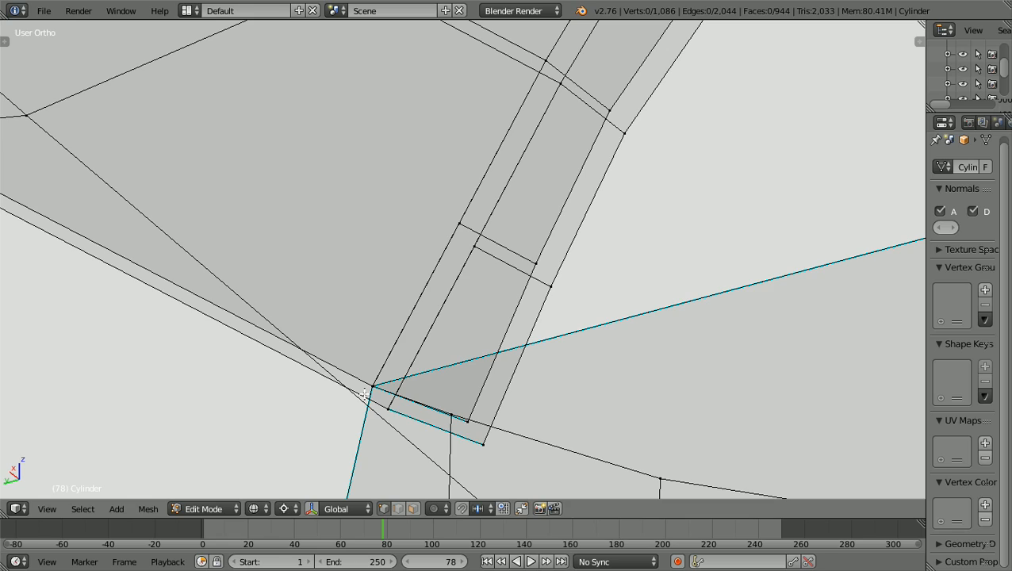
ctrl+drag(387, 412, 393, 402)
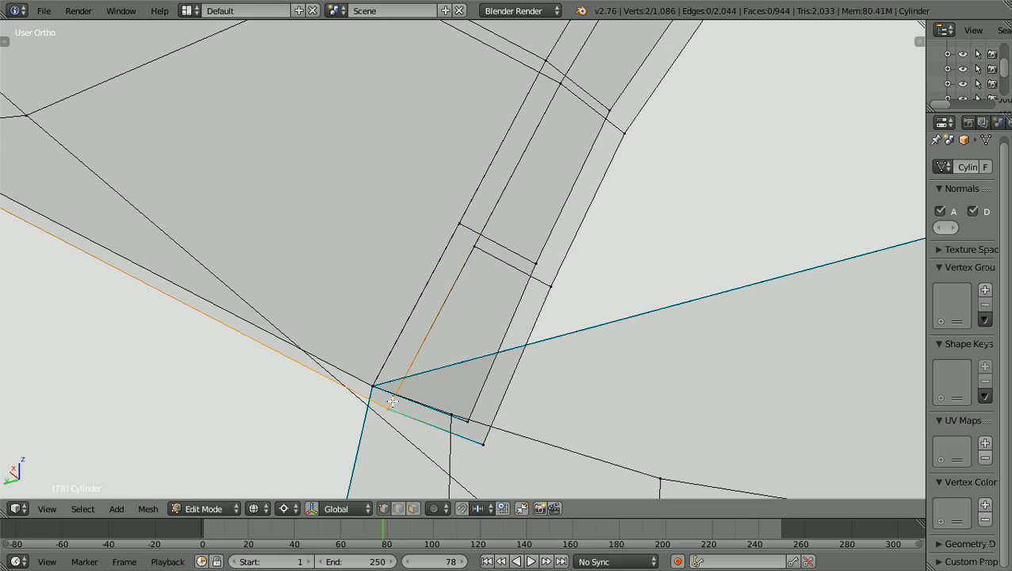
key(w)
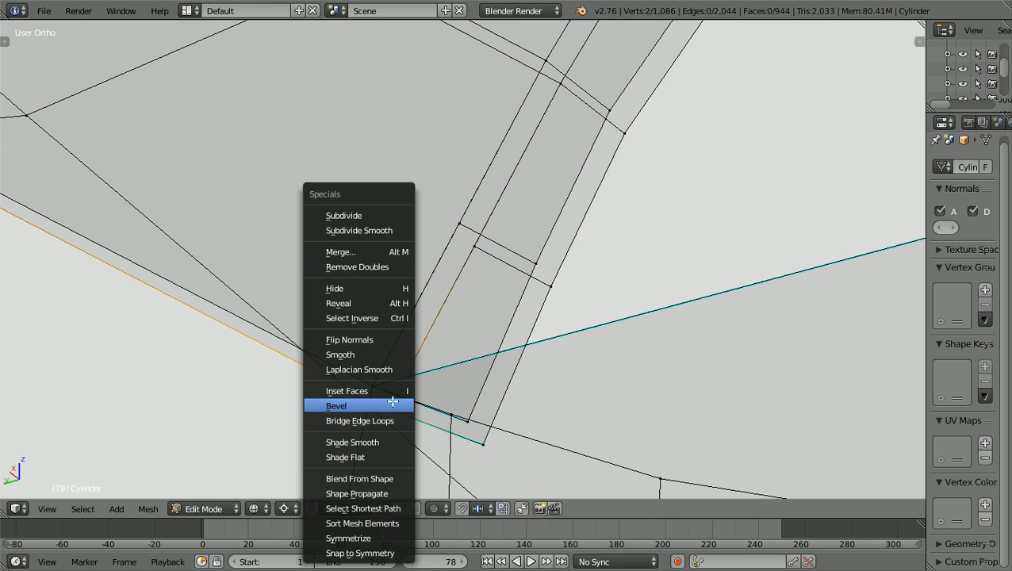
click(365, 252)
click(361, 257)
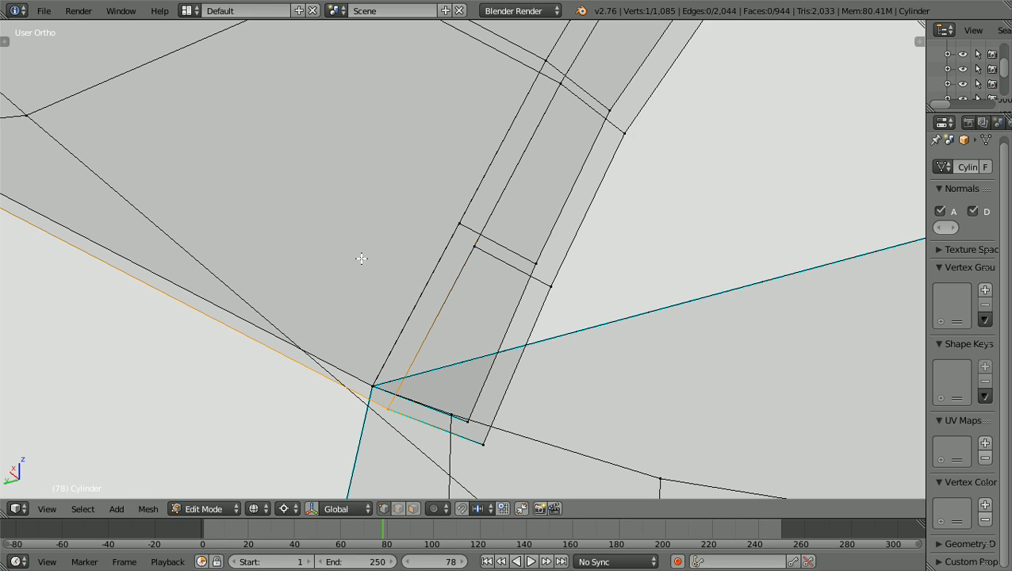
key(a)
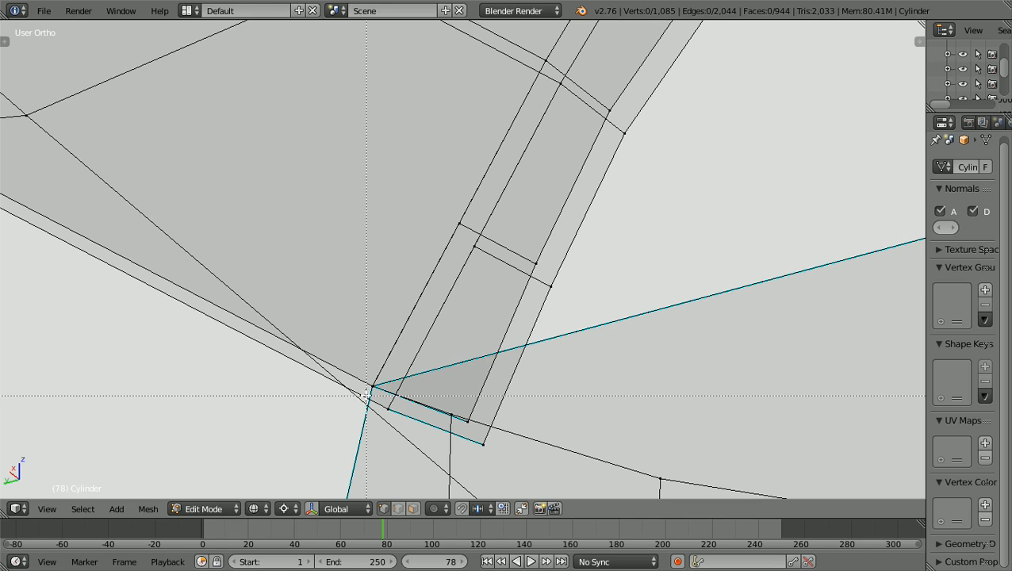
Merge at center the upper doubled vertices at the strip's end corner, where the highlighted edges meet the hull-crossing edge
right_click(373, 387)
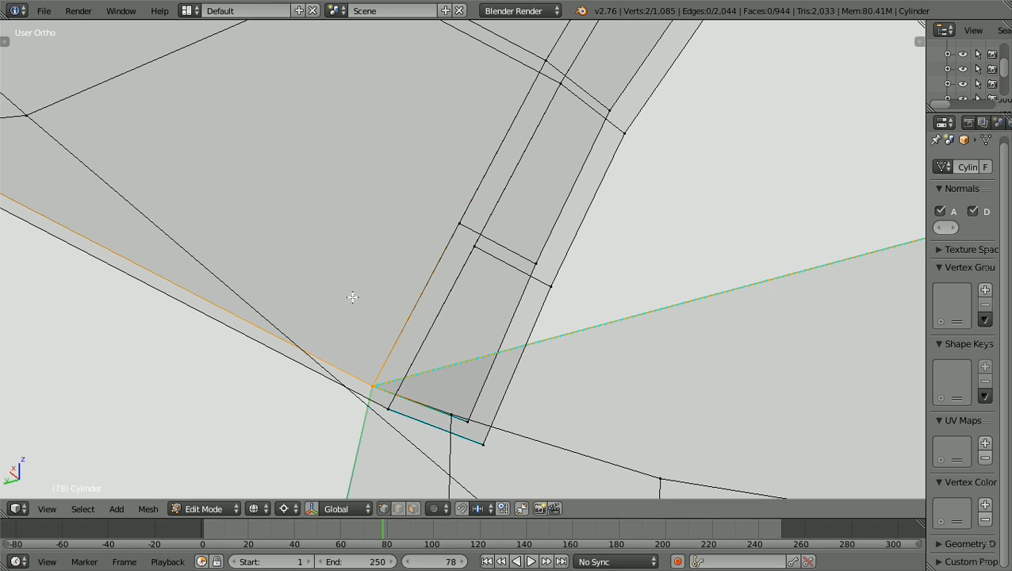
key(w)
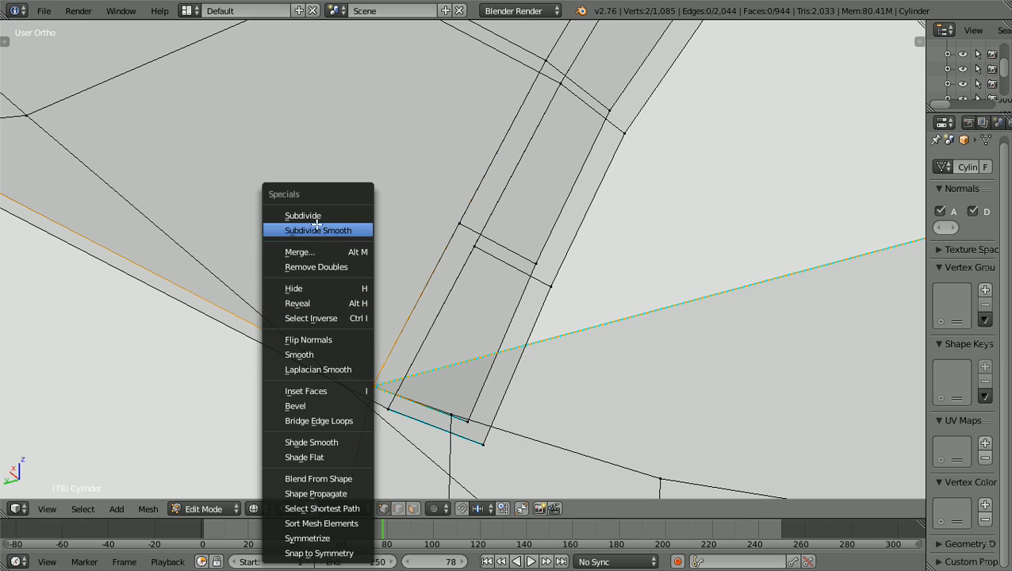
click(317, 267)
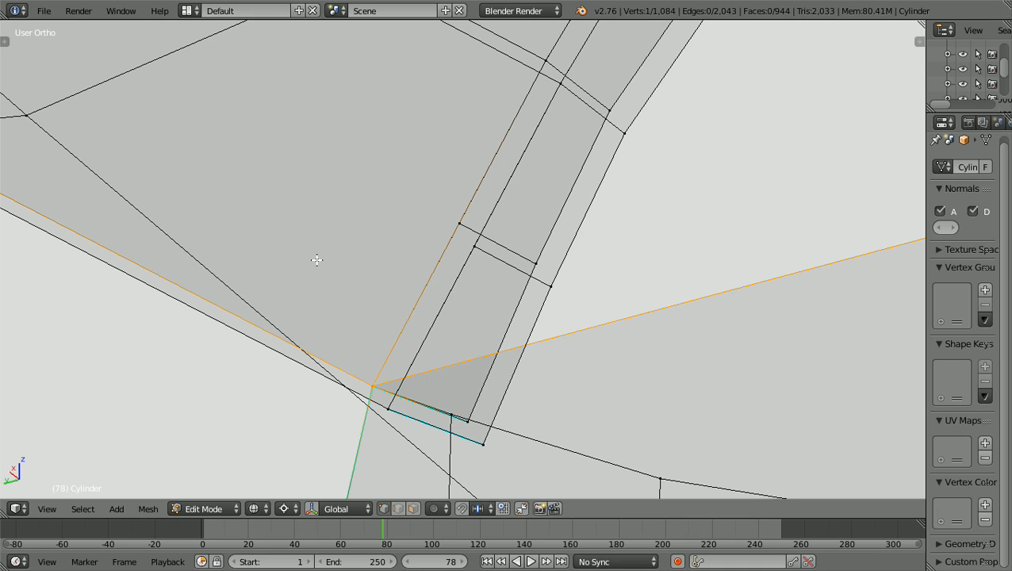
key(ctrl+z)
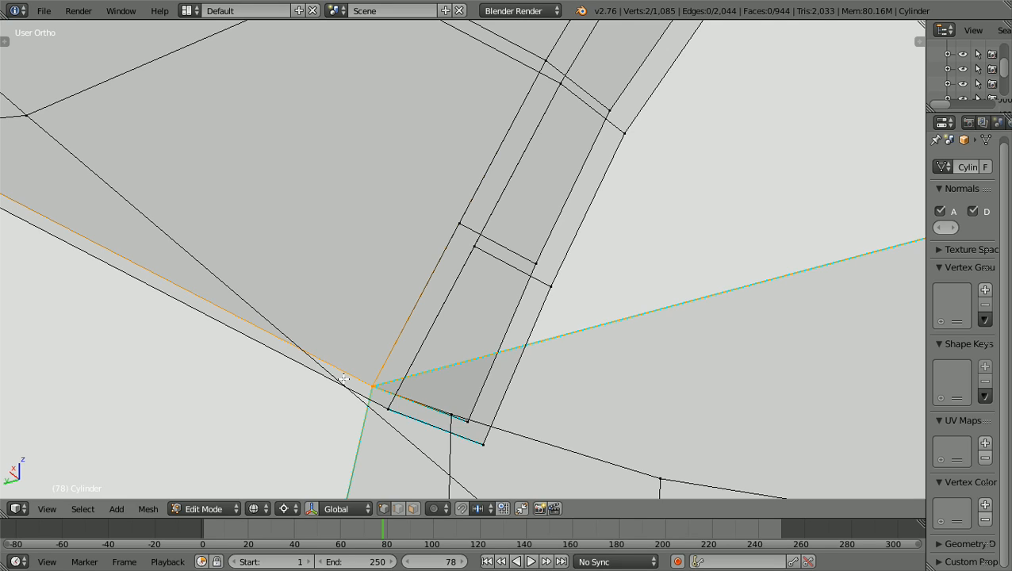
key(w)
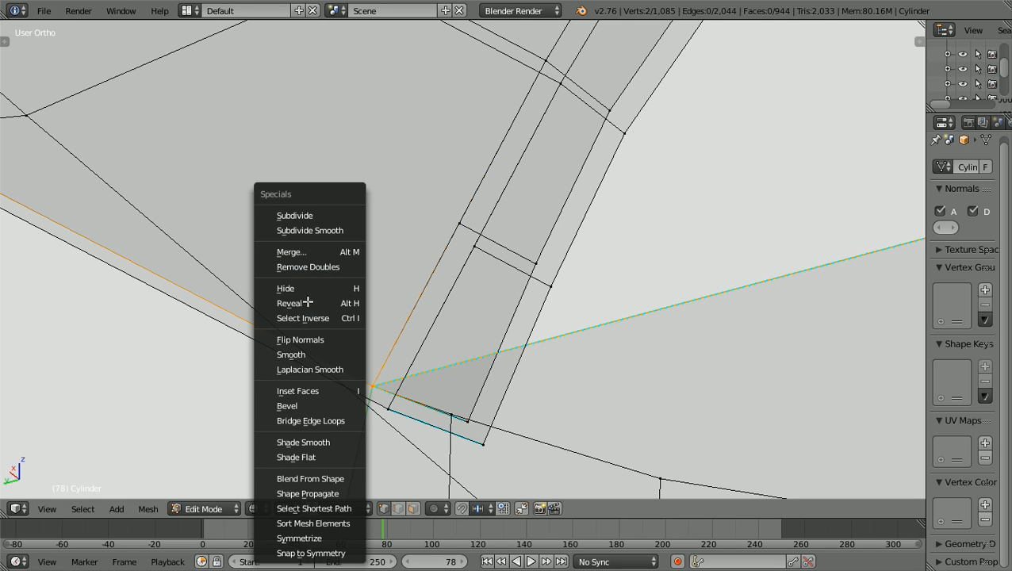
click(309, 256)
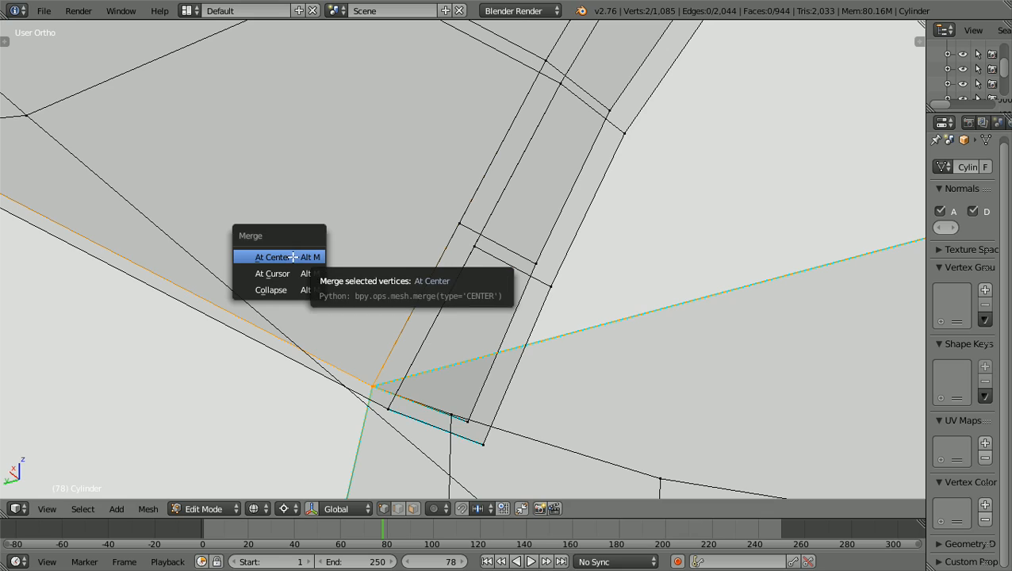
click(293, 257)
Examine the whole secondary hull and its front opening from several distances and angles, leaving nothing selected
scroll(458, 332, down, 8)
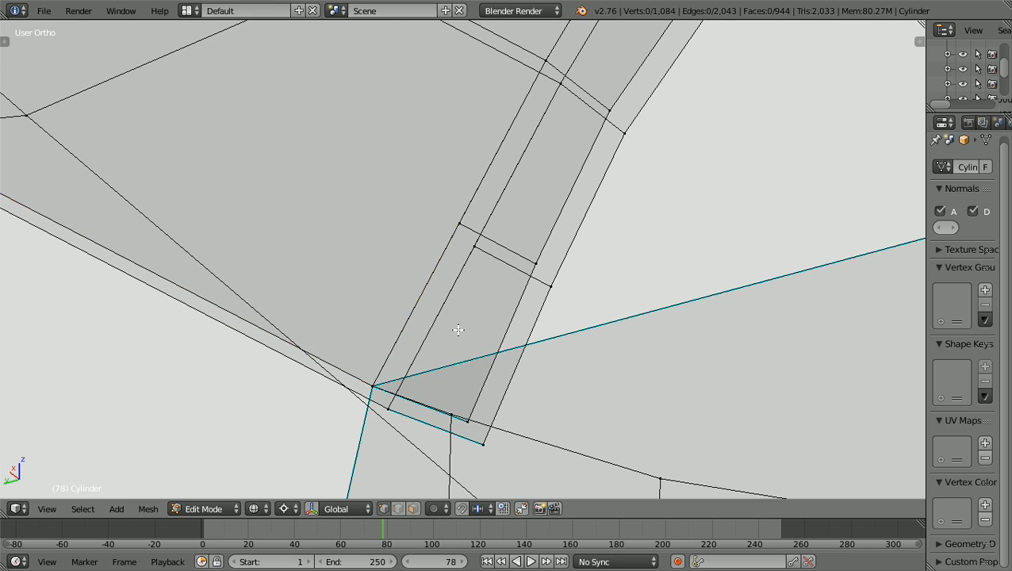
scroll(458, 331, down, 6)
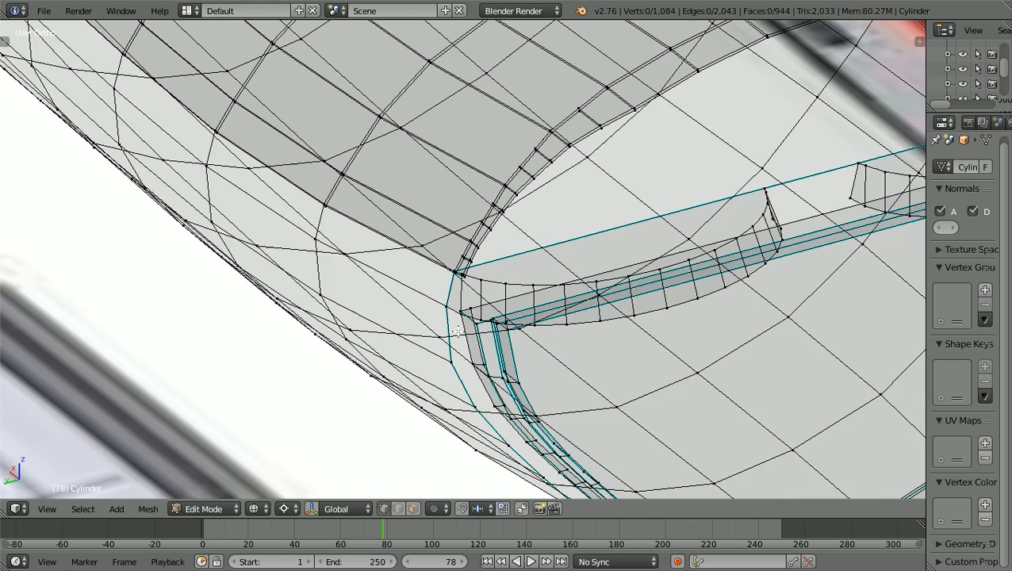
scroll(621, 347, down, 2)
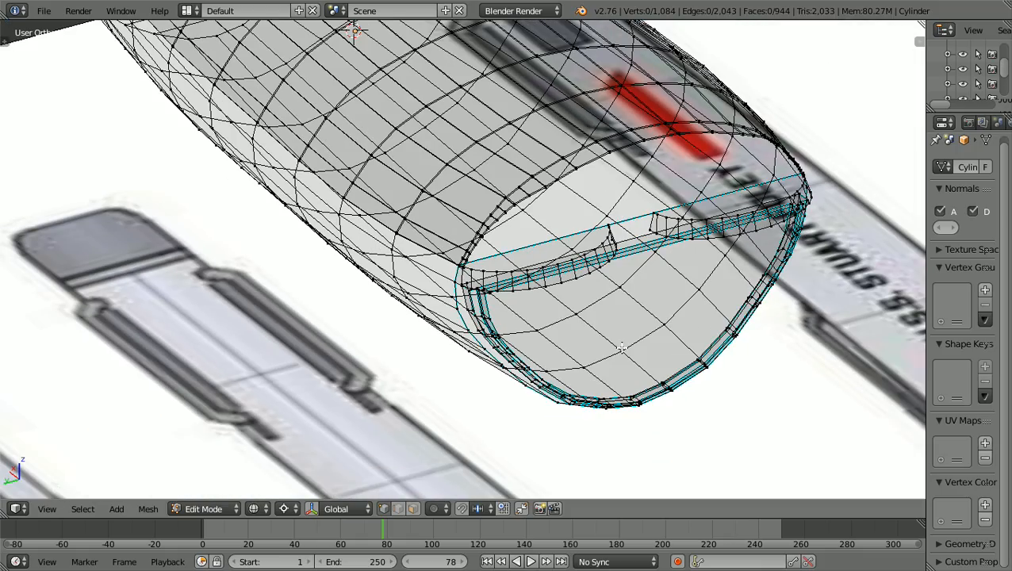
middle_drag(618, 348, 543, 343)
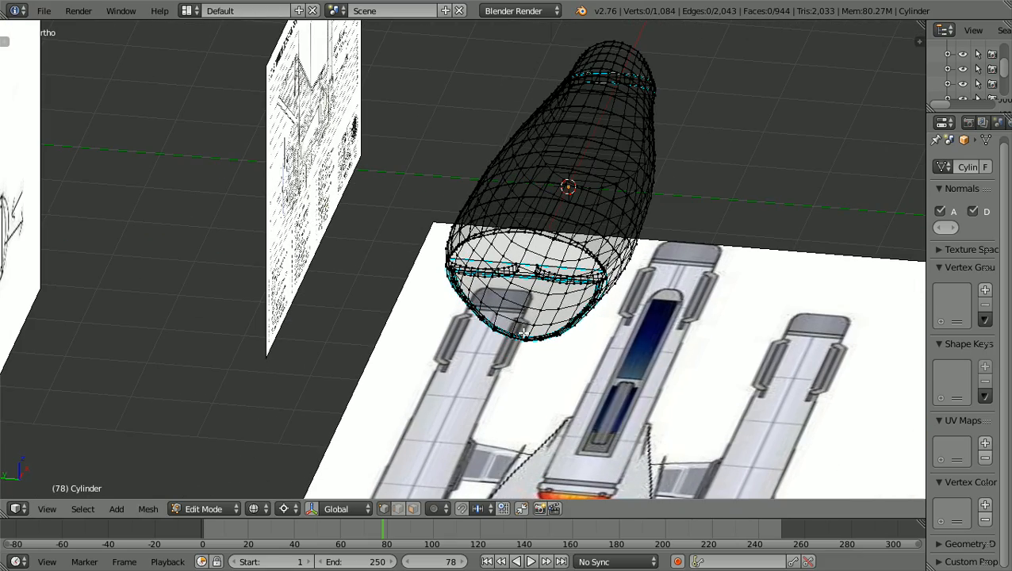
scroll(523, 334, up, 5)
scroll(524, 334, down, 5)
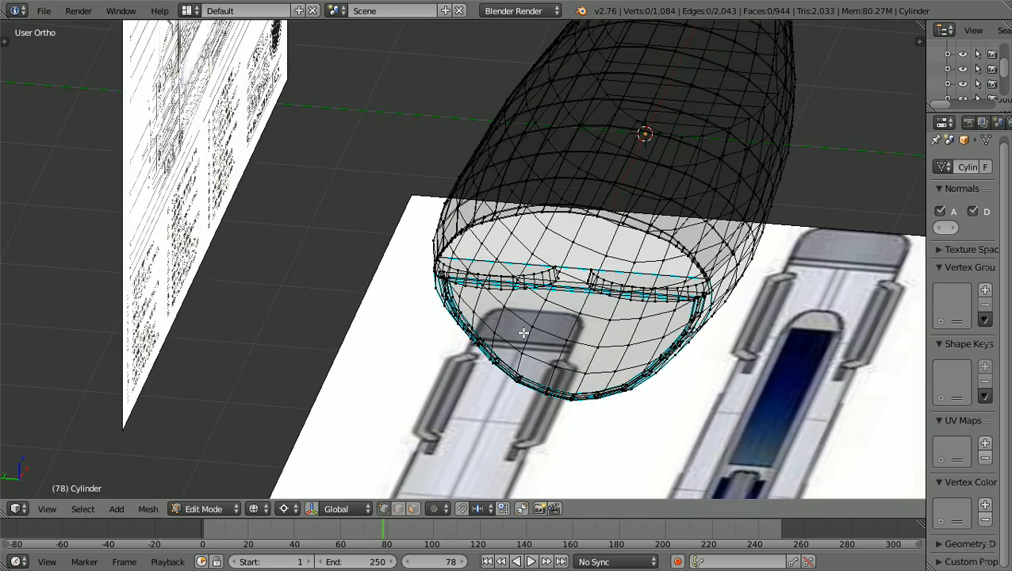
middle_drag(523, 329, 523, 333)
key(a)
key(a)
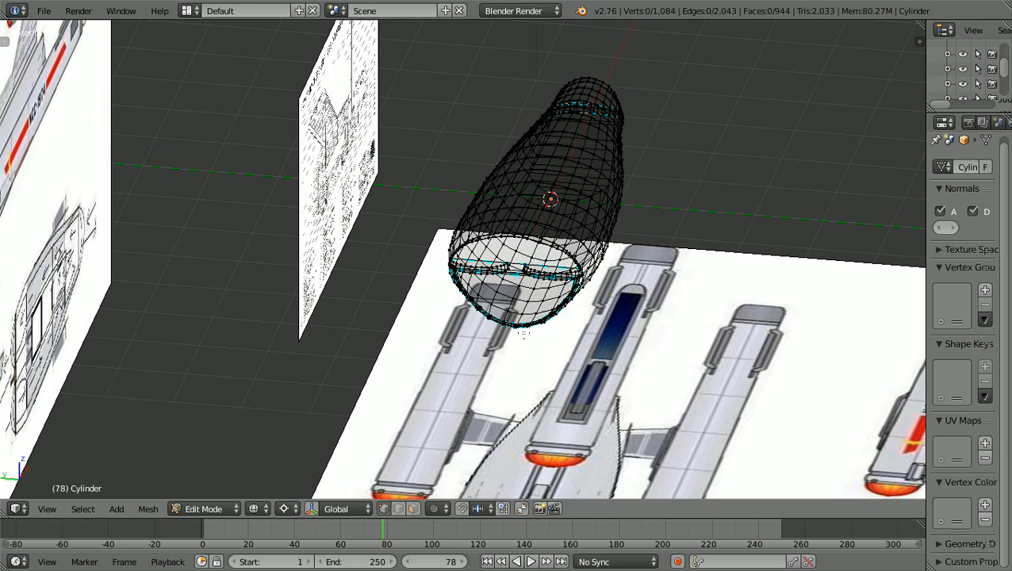
Save the project as NCC-1974USS-STUART-FOLEY9a.blend in D:\Documents
click(41, 12)
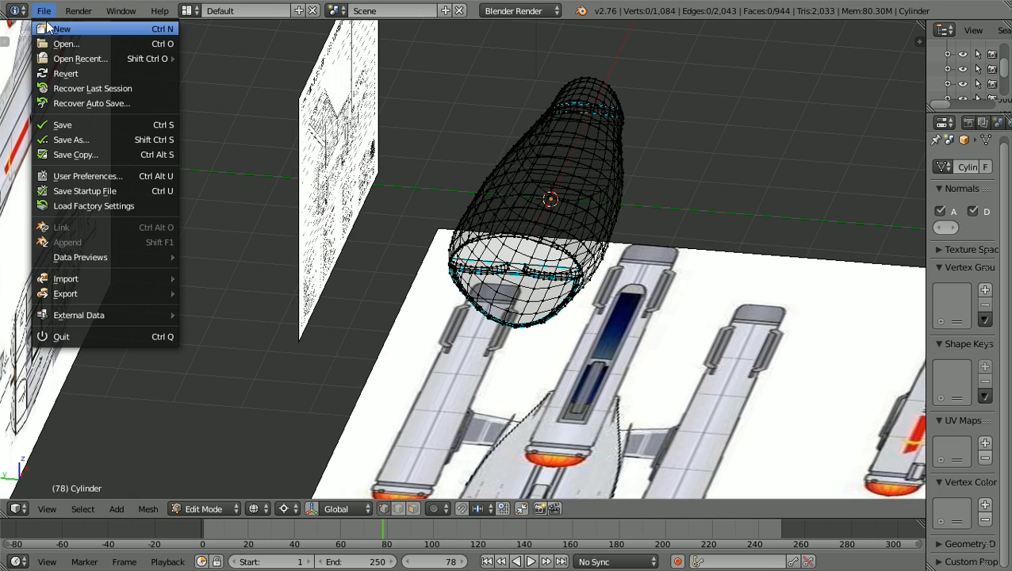
click(81, 140)
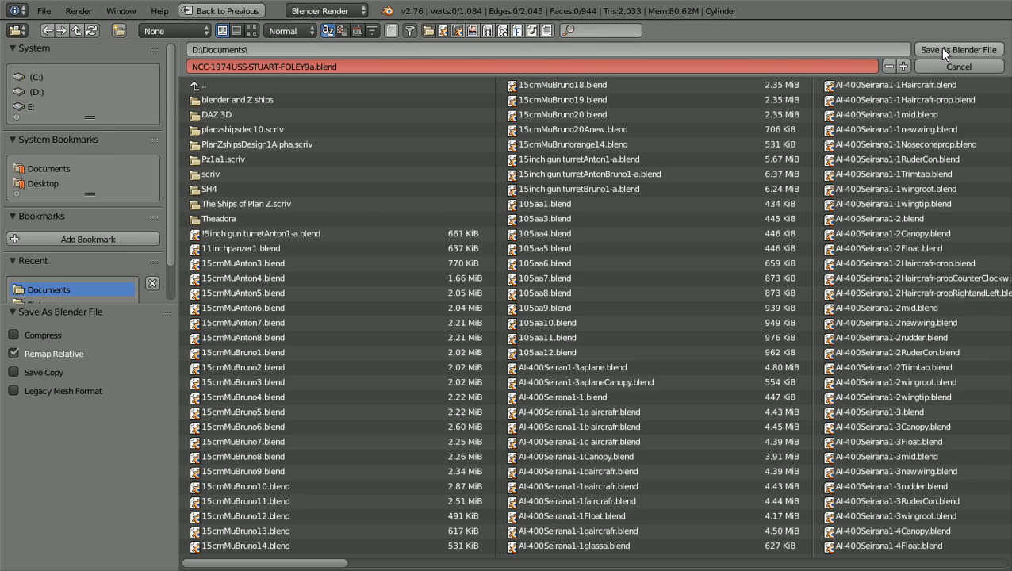
click(943, 49)
In front view, select the entire secondary hull mesh and remove doubles at a merge distance of 0.0001
scroll(807, 151, down, 2)
middle_drag(806, 151, 665, 165)
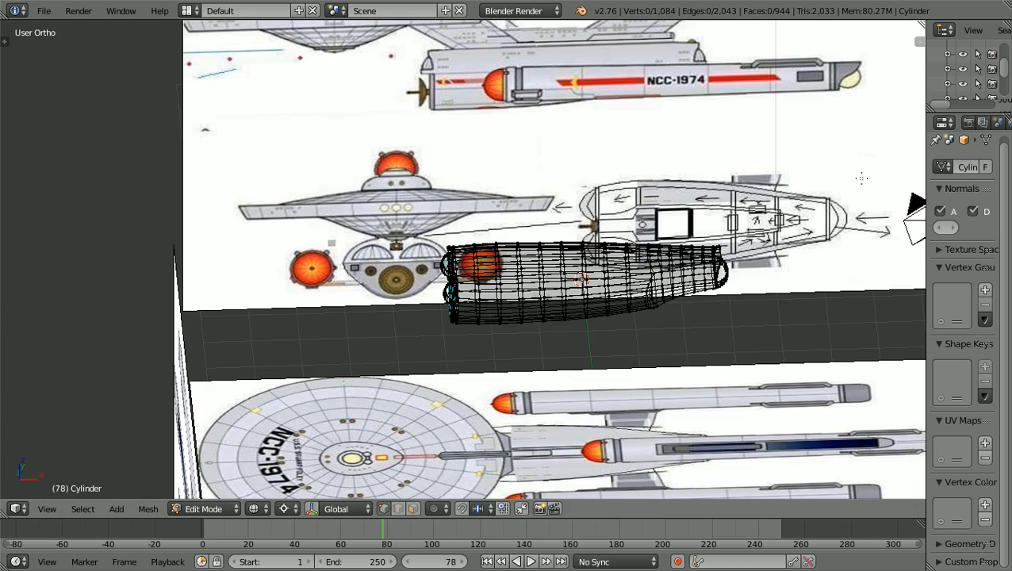
middle_drag(860, 210, 812, 203)
key(KP_1)
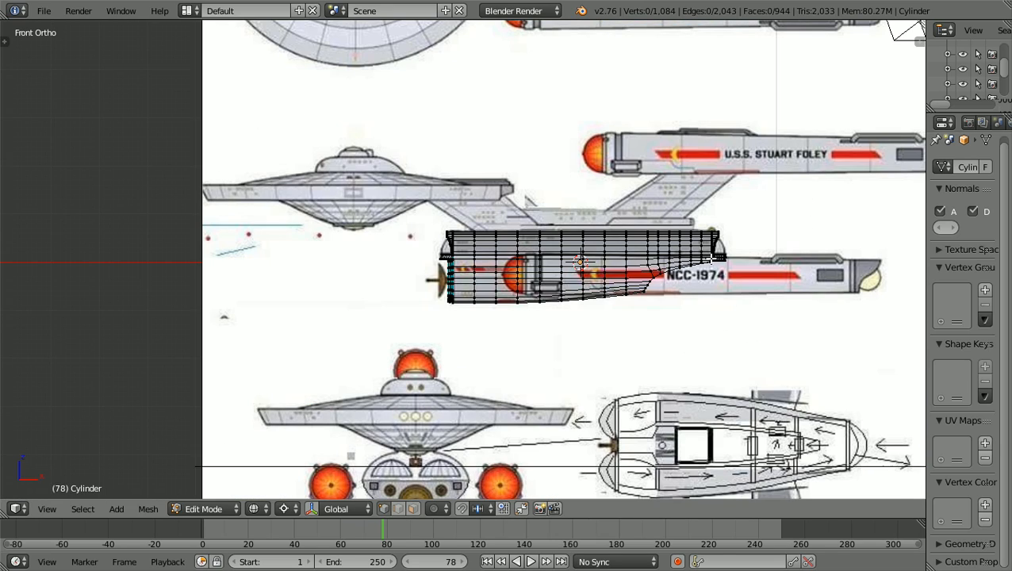
scroll(418, 362, up, 1)
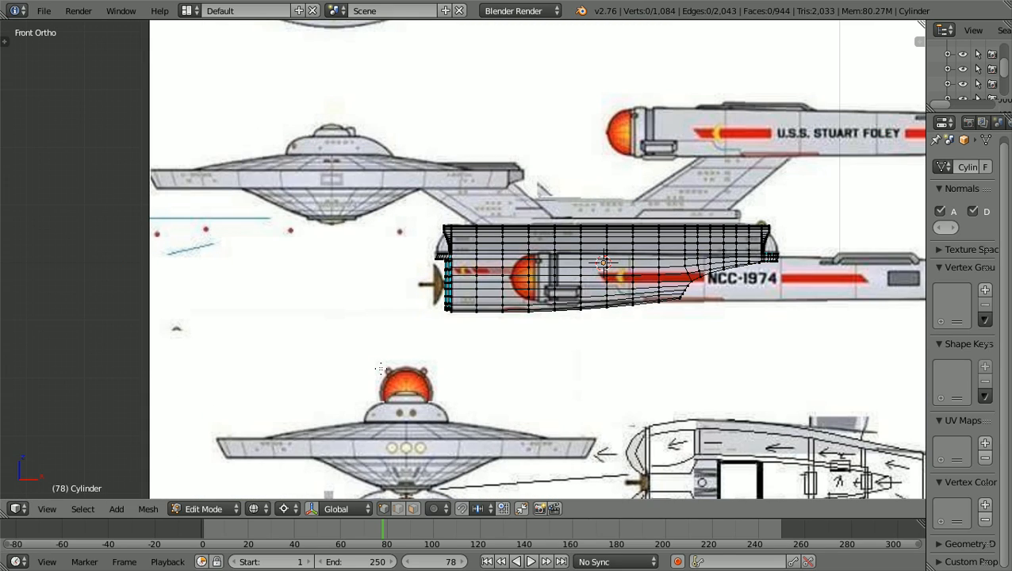
key(b)
drag(339, 366, 840, 122)
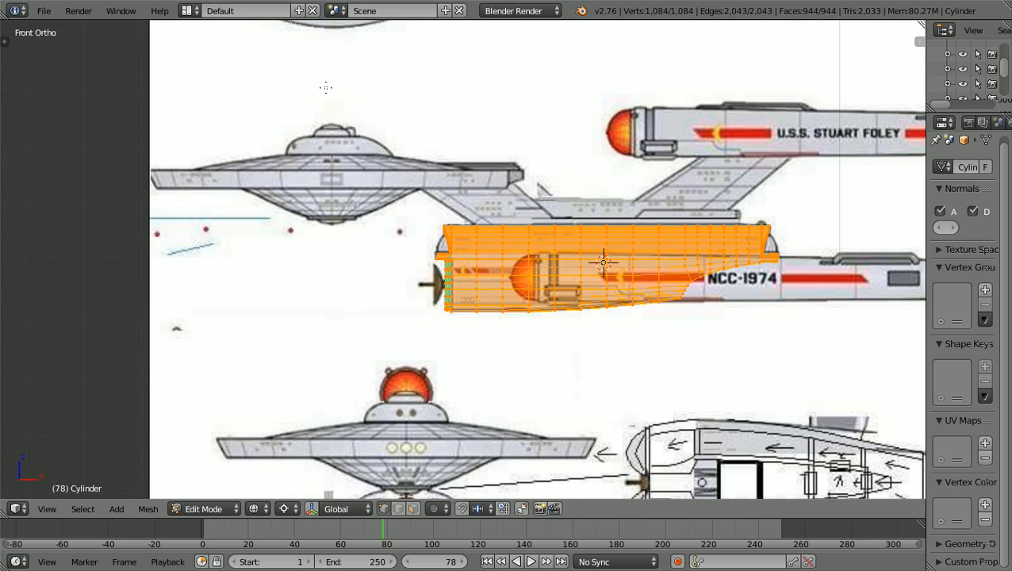
key(t)
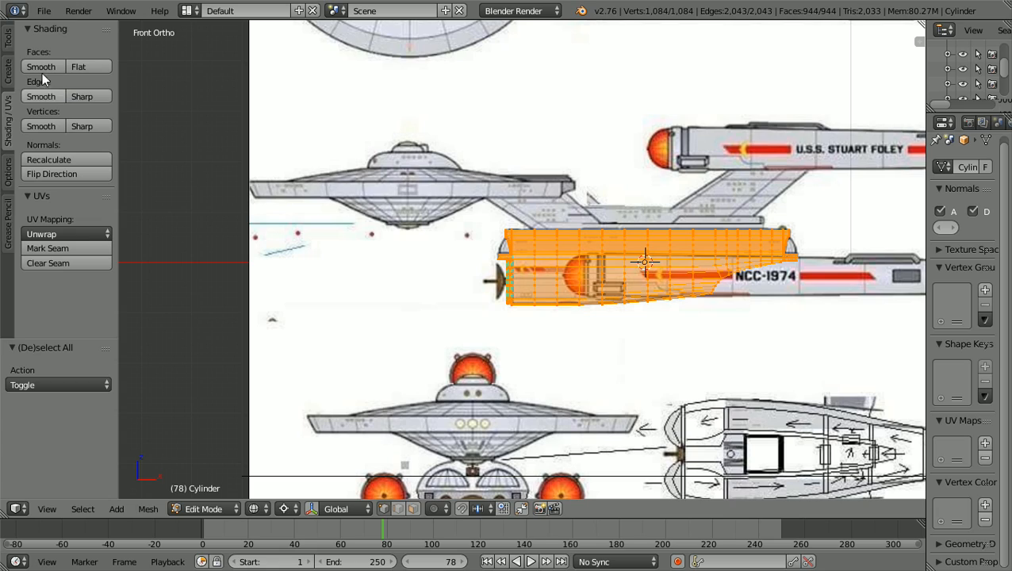
click(8, 42)
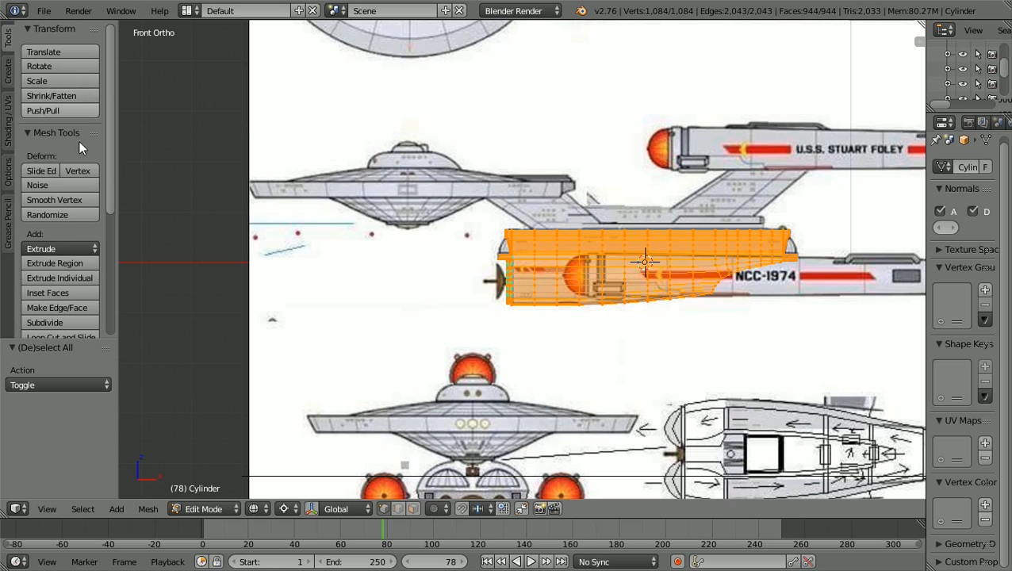
scroll(79, 158, down, 6)
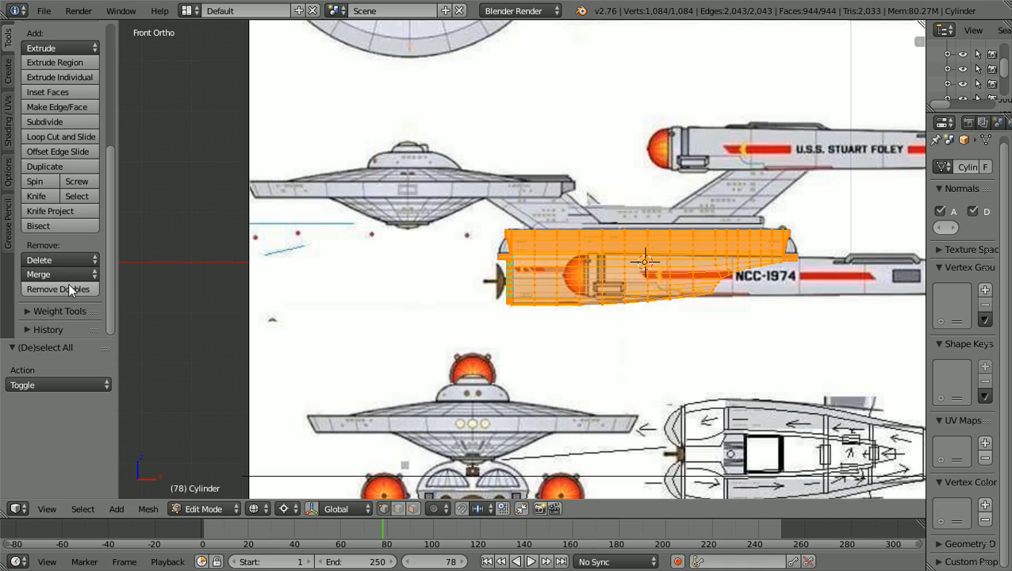
click(70, 288)
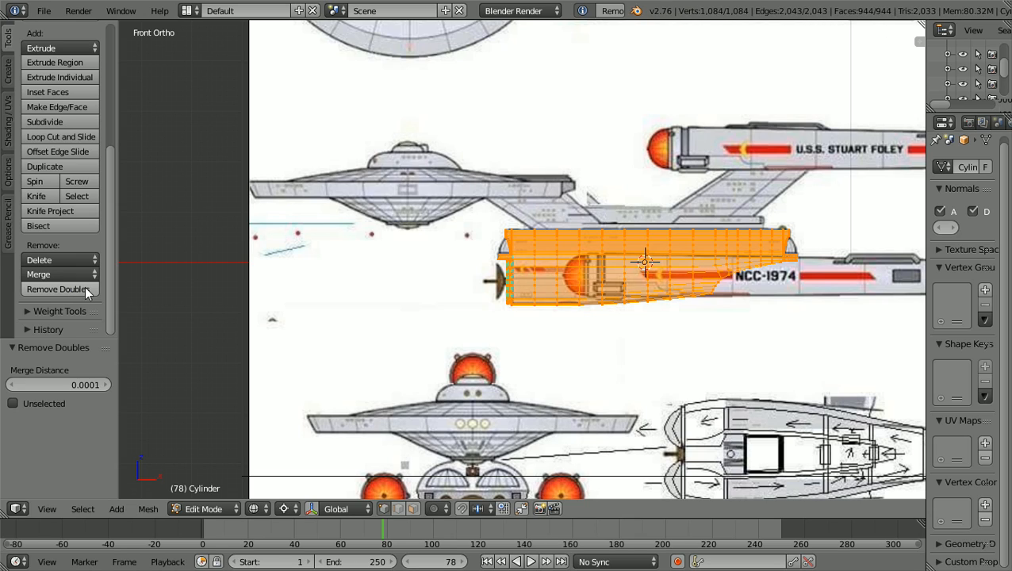
Display the hull in solid shading with the tool shelf hidden and nothing selected, and switch to Object Mode
scroll(475, 322, up, 2)
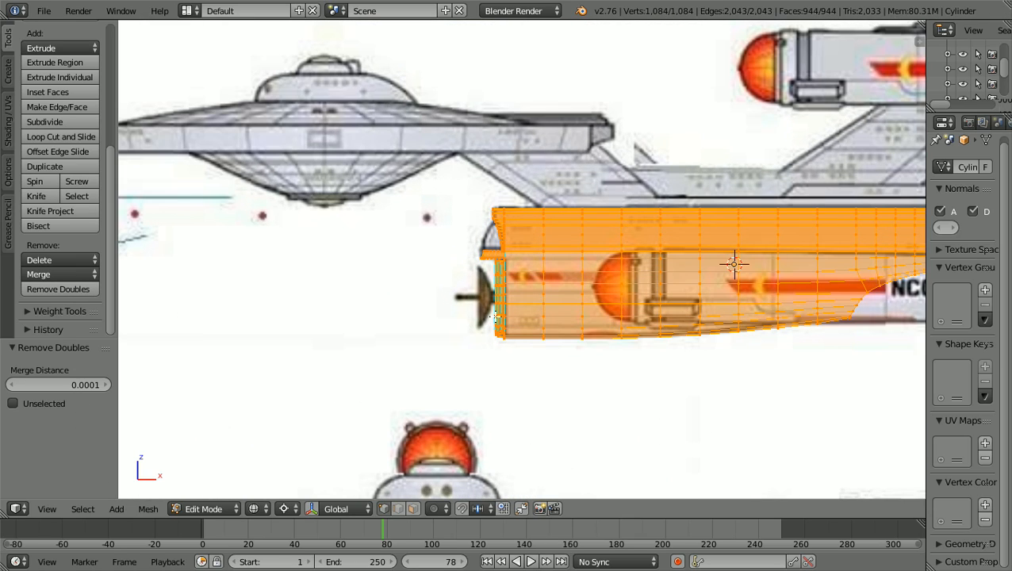
scroll(495, 316, down, 2)
ctrl+scroll(496, 316, up, 3)
scroll(495, 317, down, 1)
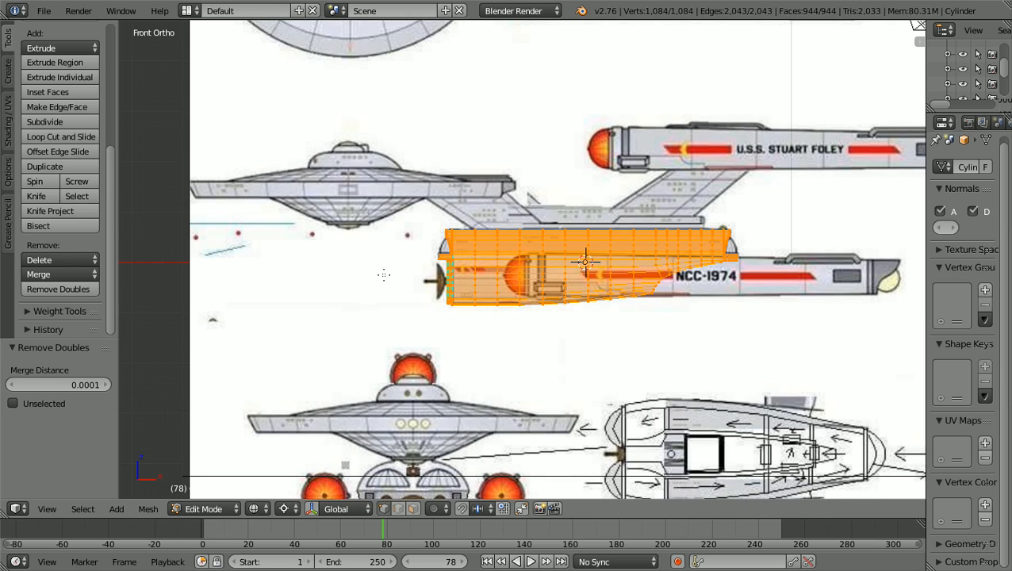
key(t)
scroll(383, 275, down, 1)
middle_drag(391, 283, 431, 311)
key(z)
scroll(431, 312, up, 5)
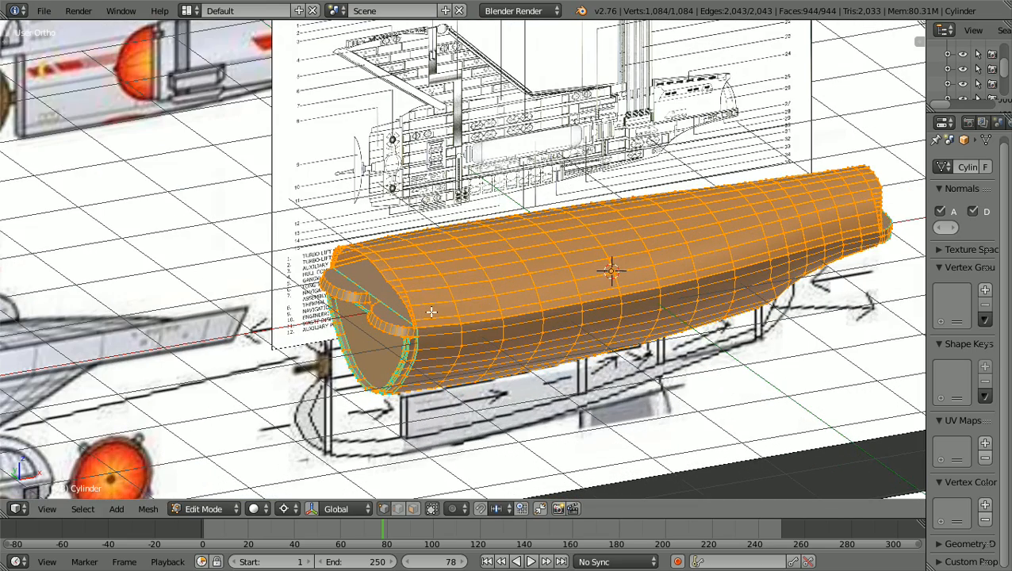
ctrl+scroll(431, 313, up, 4)
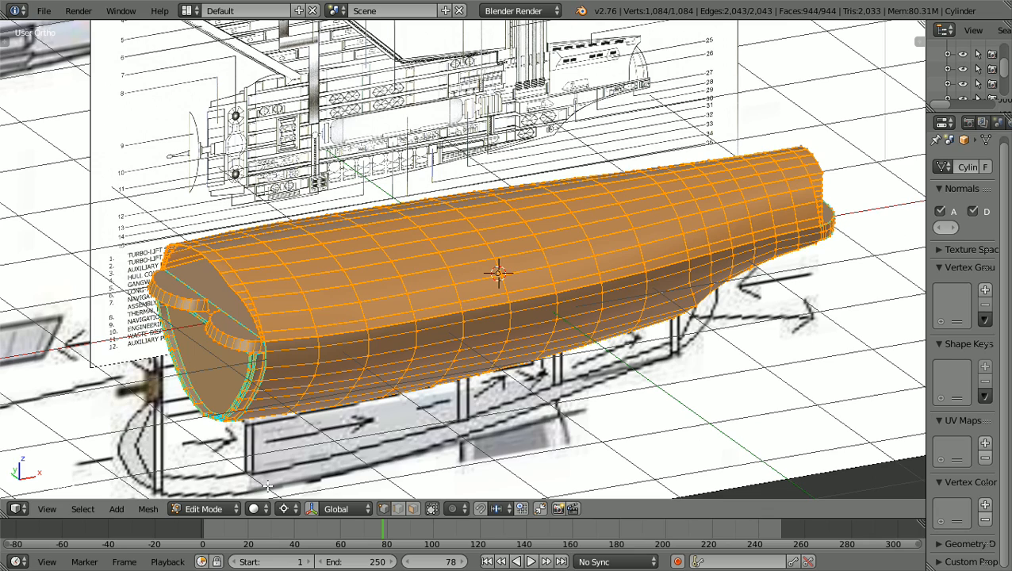
key(a)
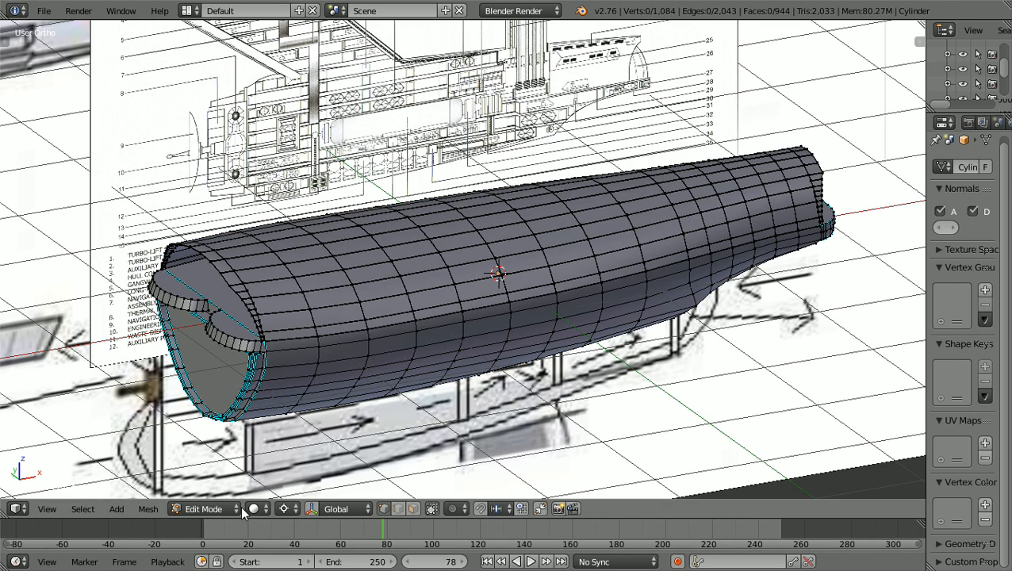
click(238, 509)
click(228, 490)
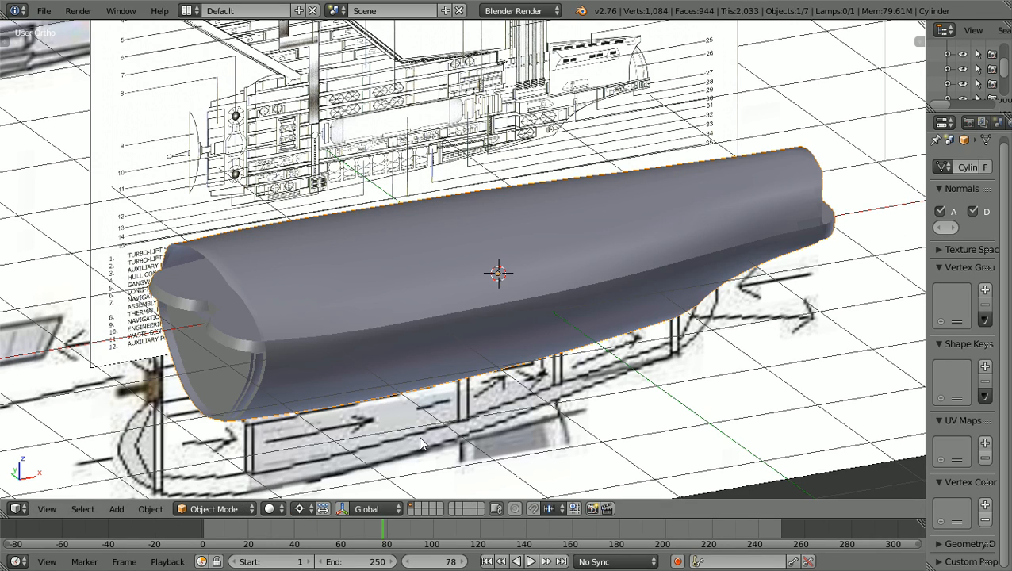
Examine the smooth-shaded hull from the side and front, checking the shading along the front opening's rim and corner up close
middle_drag(411, 439, 342, 433)
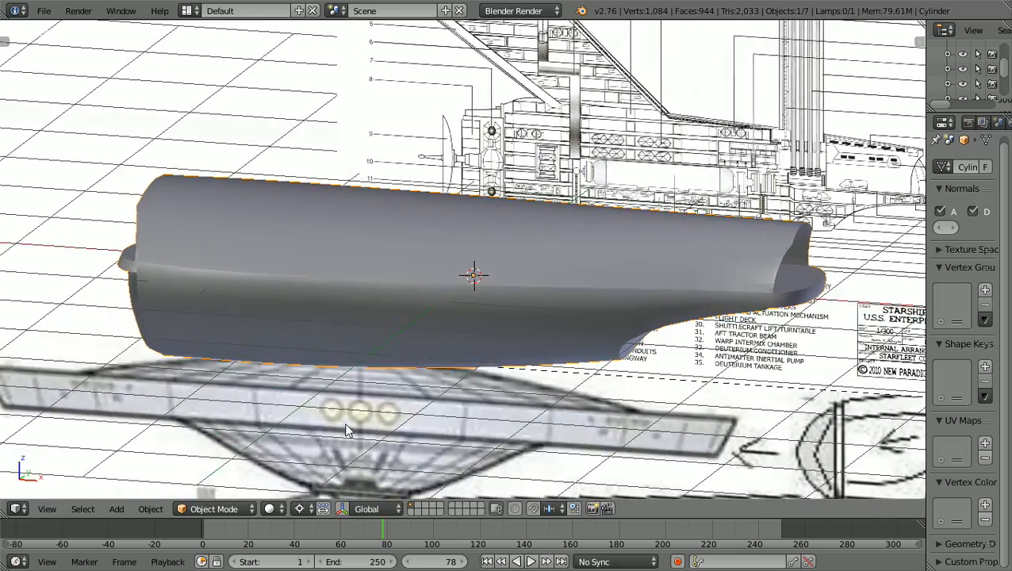
scroll(344, 431, up, 3)
key(KP_1)
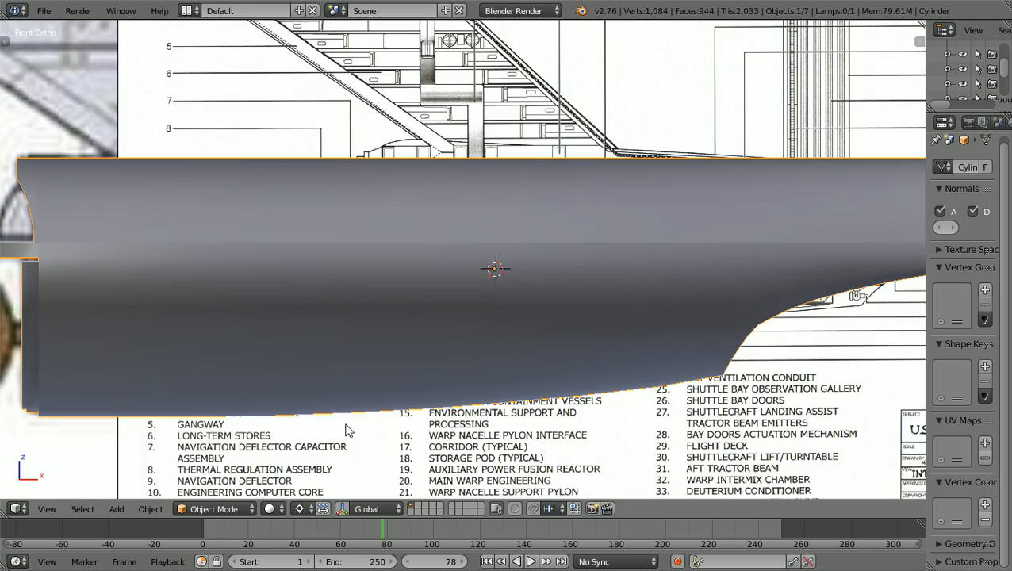
mouse_move(346, 430)
middle_down()
mouse_move(323, 422)
mouse_move(352, 448)
middle_up()
scroll(356, 452, up, 4)
middle_drag(226, 421, 443, 424)
ctrl+scroll(442, 425, up, 3)
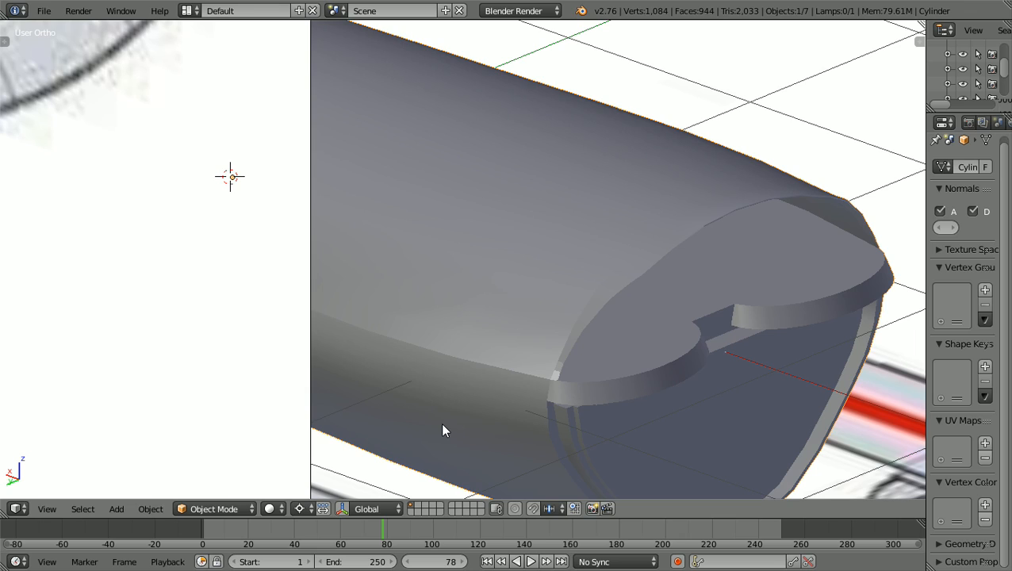
shift+scroll(442, 424, down, 5)
scroll(443, 424, up, 4)
ctrl+scroll(443, 425, up, 1)
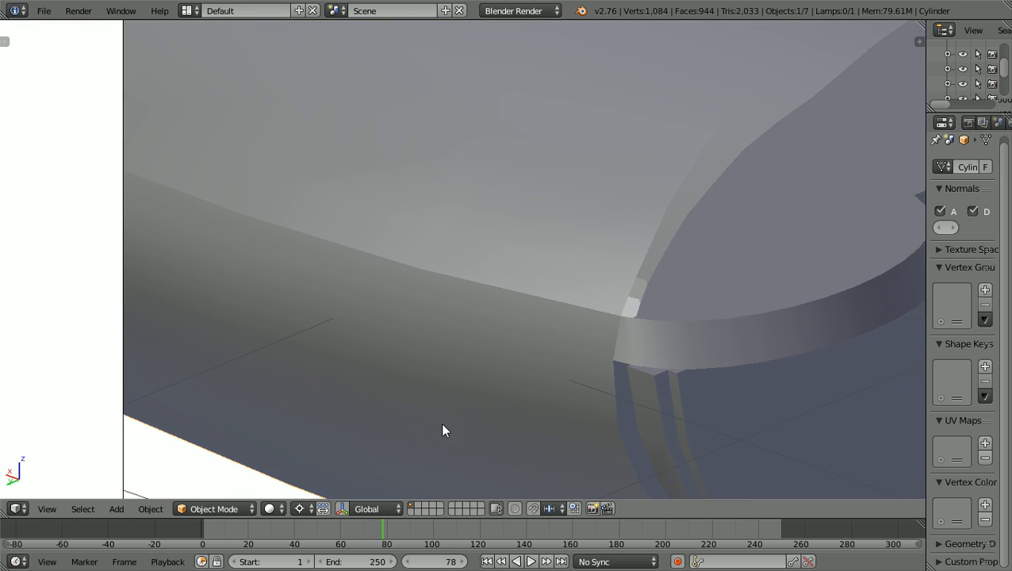
ctrl+scroll(442, 425, up, 2)
scroll(441, 425, up, 1)
middle_drag(441, 425, 416, 418)
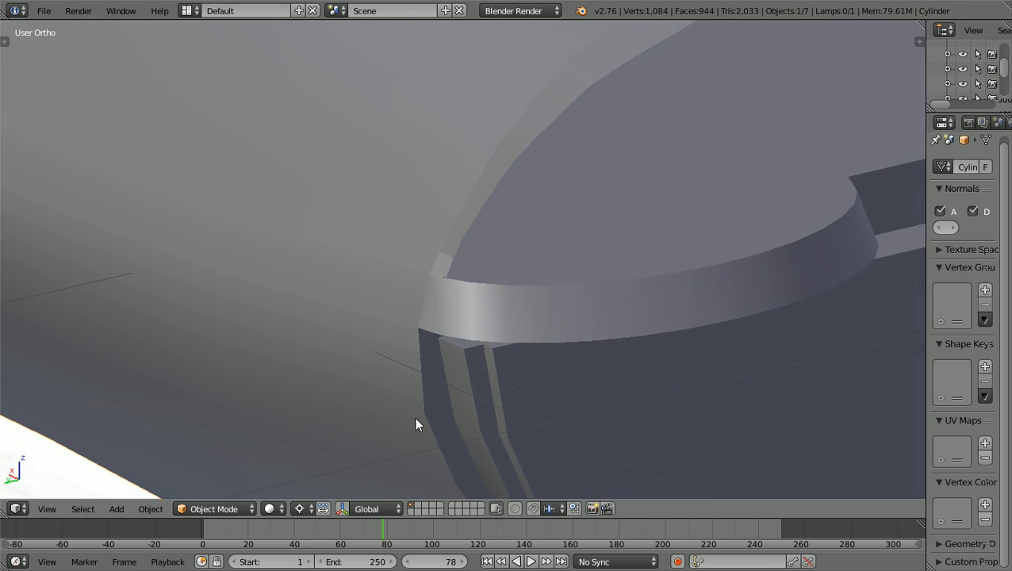
shift+scroll(415, 418, up, 4)
scroll(513, 393, up, 1)
shift+scroll(523, 392, up, 3)
middle_drag(522, 392, 467, 398)
ctrl+scroll(466, 405, down, 6)
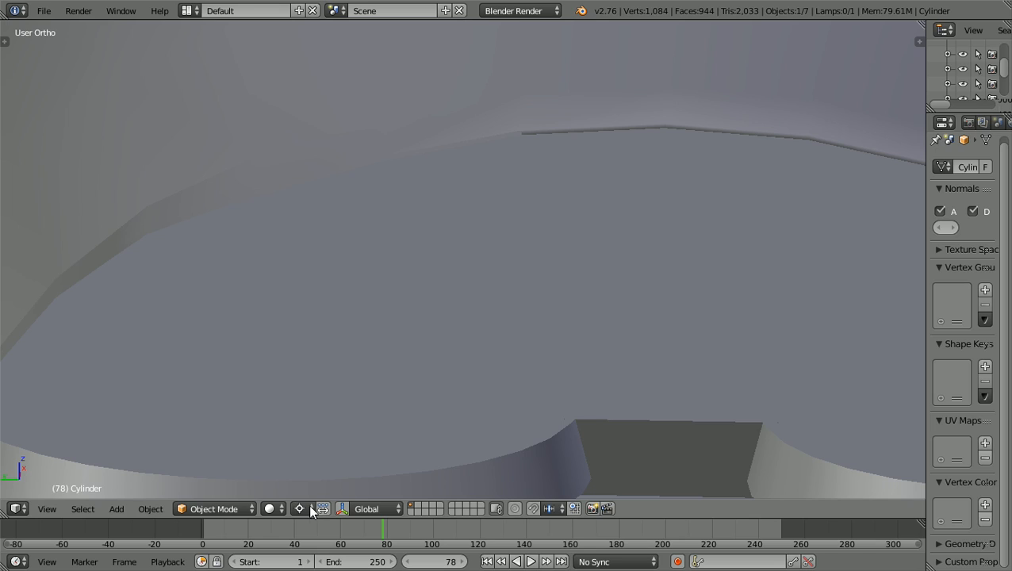
In Edit Mode with face selection, examine the upper rim of the front opening for missing faces in its narrow strip
click(230, 508)
click(237, 477)
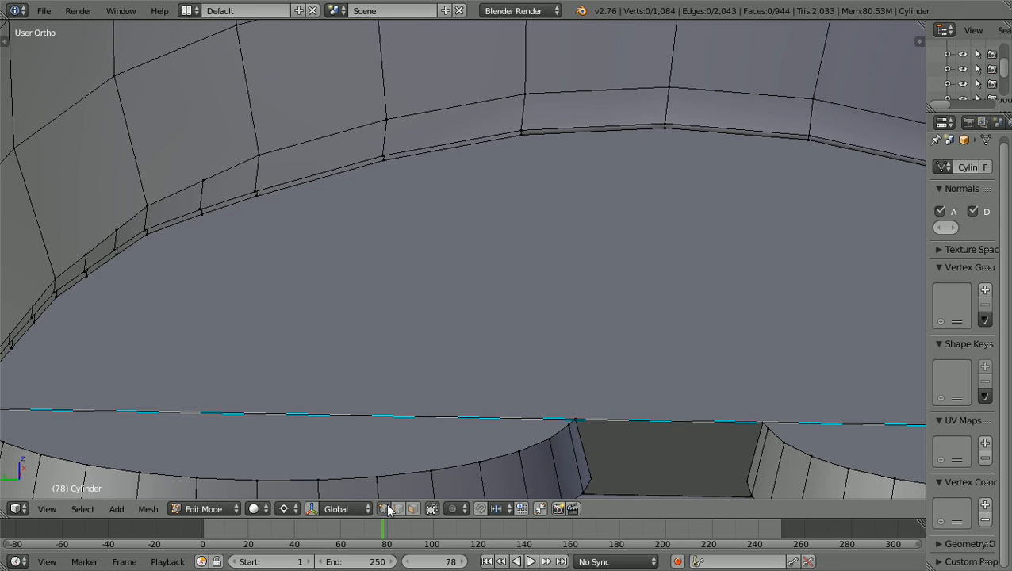
click(411, 512)
scroll(560, 341, down, 3)
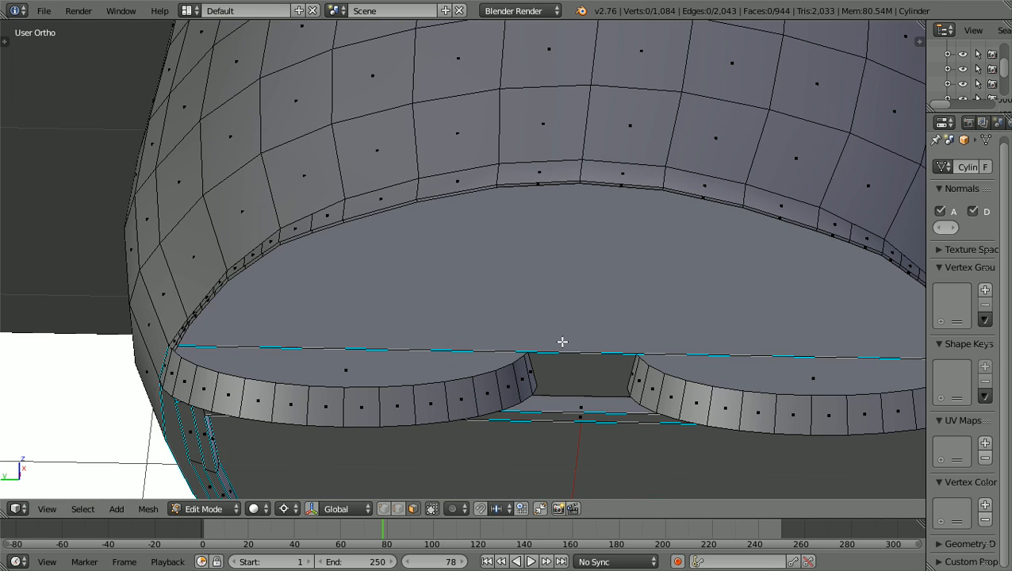
ctrl+scroll(561, 341, down, 4)
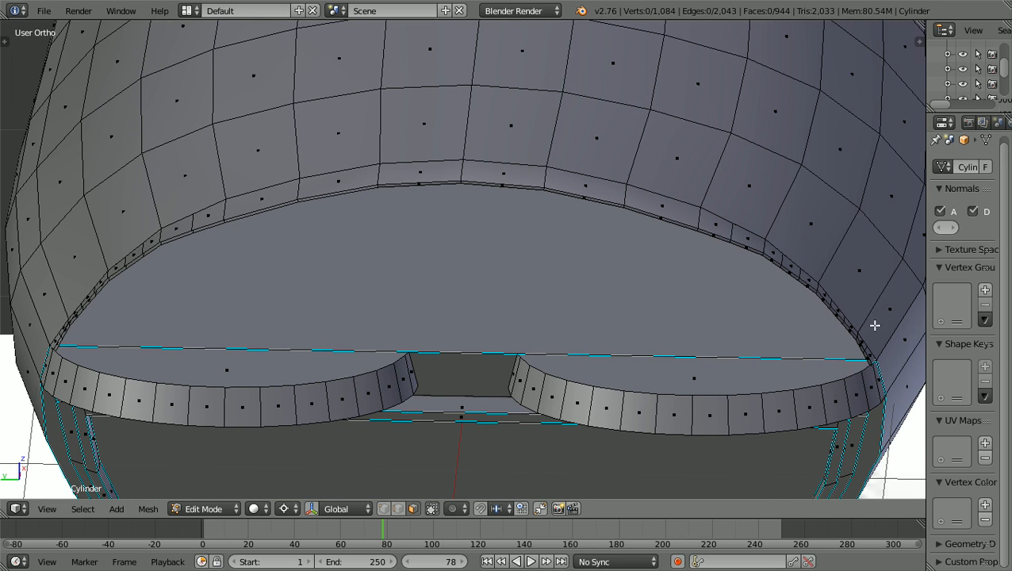
ctrl+scroll(447, 247, down, 1)
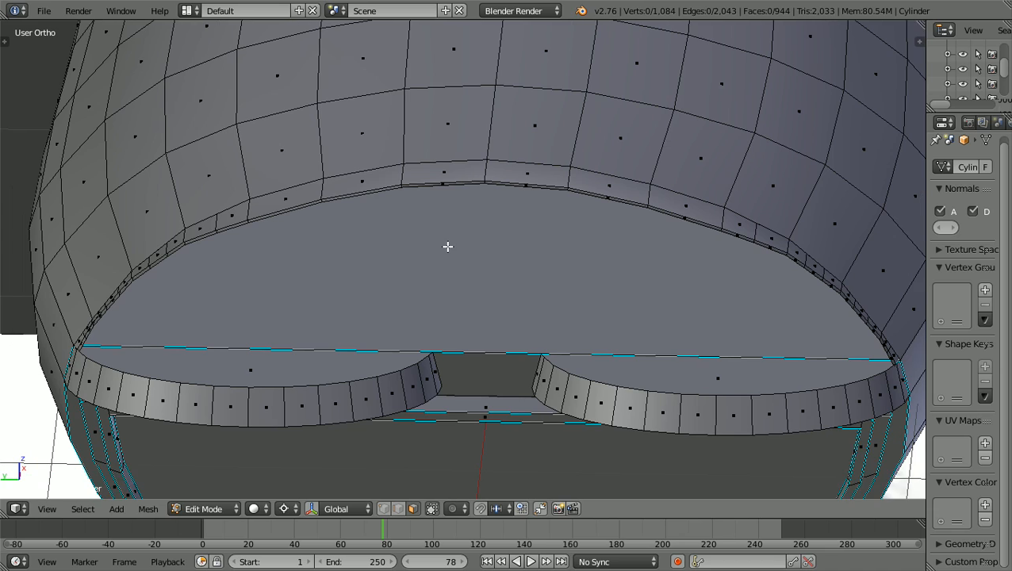
scroll(450, 248, down, 2)
middle_drag(463, 261, 479, 262)
scroll(479, 262, up, 2)
ctrl+scroll(479, 262, down, 1)
ctrl+scroll(479, 262, down, 1)
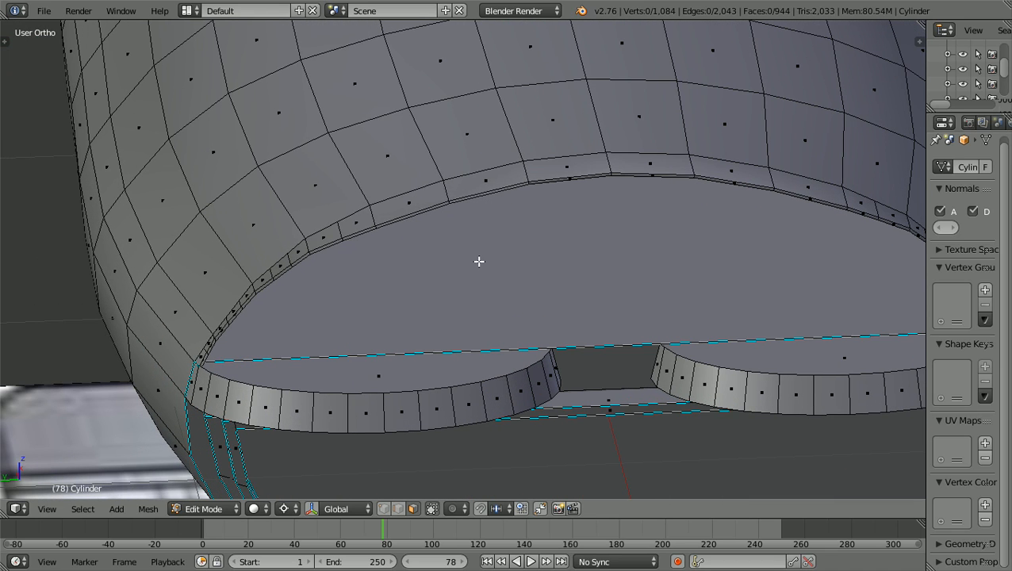
scroll(479, 262, up, 1)
scroll(479, 262, down, 2)
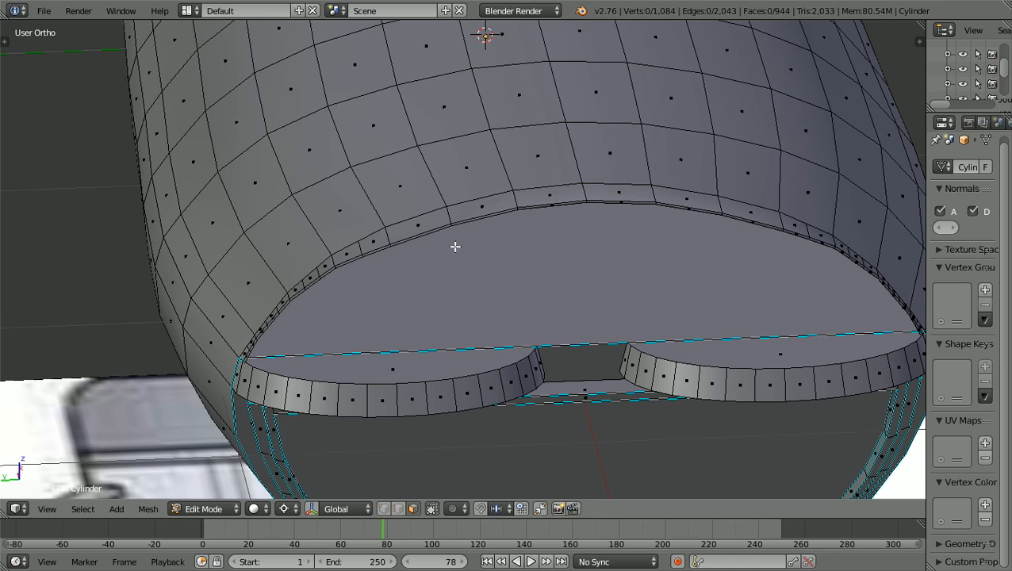
scroll(455, 246, up, 2)
With edge selection, fill a face between the paired rim edges on the first open segment below the arch's crest, leaving nothing selected
click(396, 510)
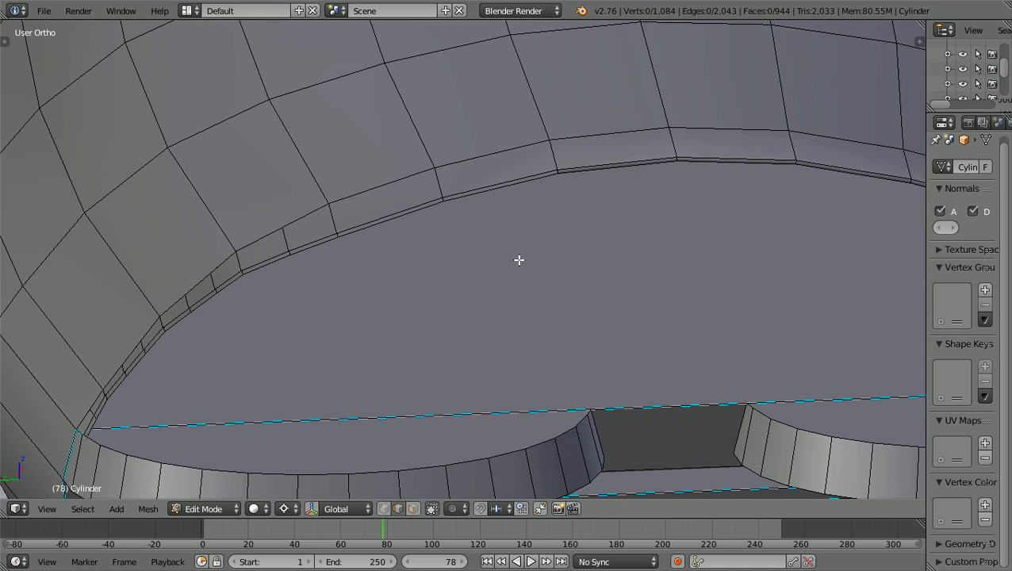
shift+scroll(519, 260, up, 5)
scroll(518, 260, up, 1)
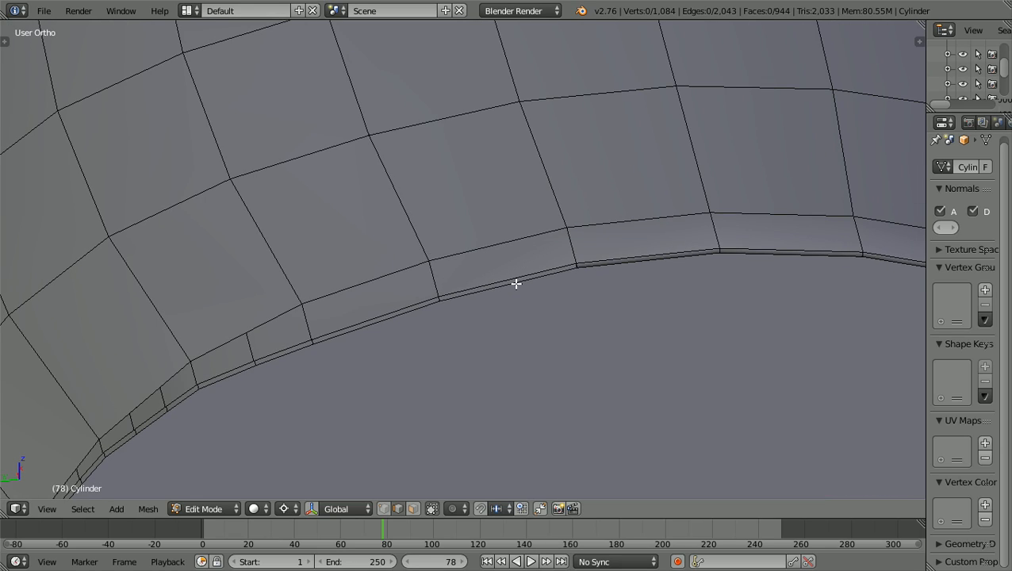
right_click(515, 282)
shift+right_click(512, 284)
key(f)
key(a)
Fill a face between the paired edges of the next full-width rim segment down the arch, then deselect everything
right_click(411, 310)
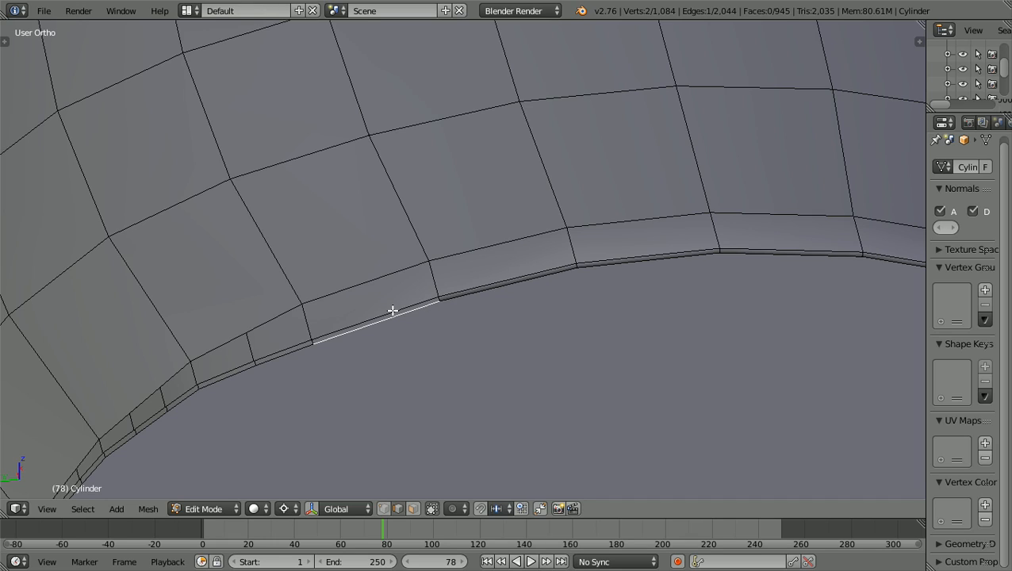
shift+right_click(391, 311)
key(f)
key(a)
Fill a face between the paired edges of the first short rim segment beyond the full-width ones, ending with nothing selected
ctrl+scroll(447, 376, down, 6)
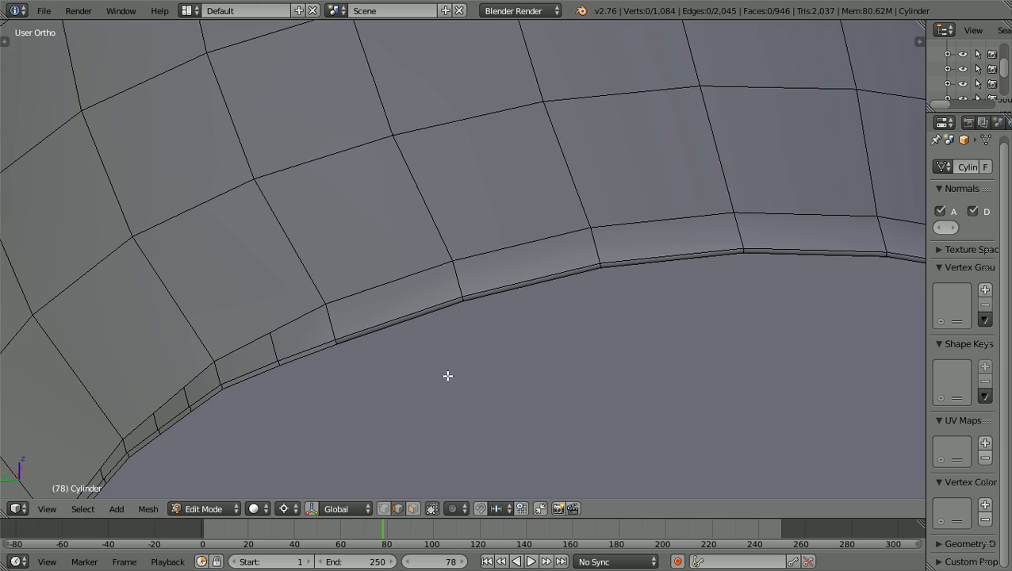
shift+scroll(447, 376, down, 7)
shift+scroll(447, 375, down, 3)
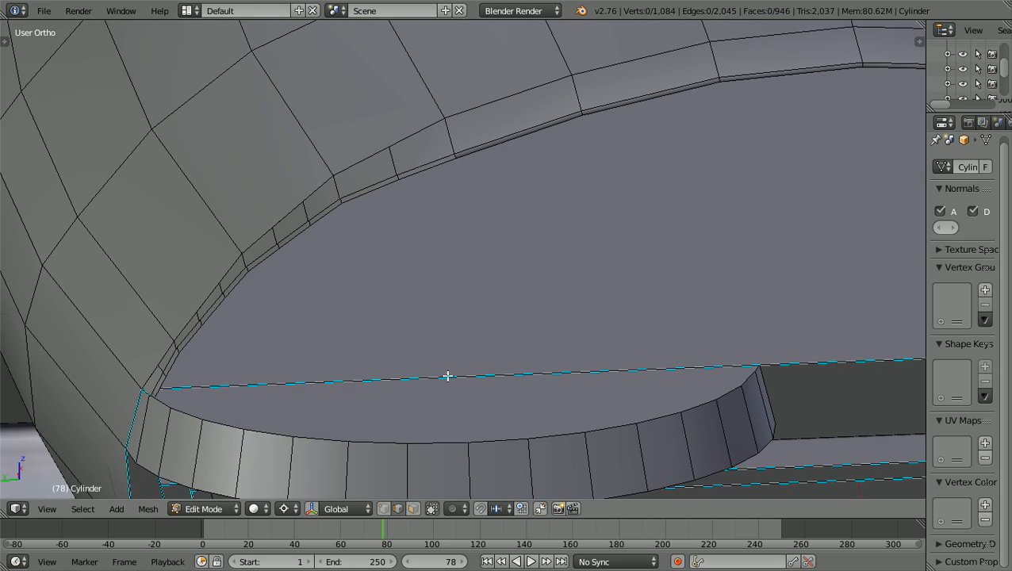
ctrl+scroll(447, 376, up, 2)
ctrl+scroll(447, 376, down, 6)
scroll(447, 376, up, 2)
shift+scroll(459, 358, up, 3)
scroll(467, 344, up, 2)
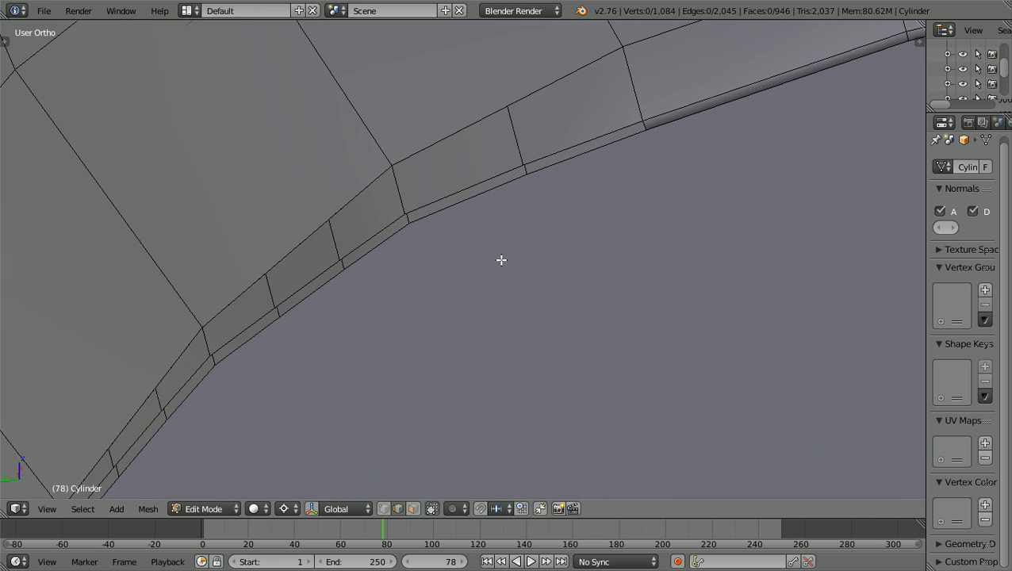
right_click(558, 164)
shift+right_click(552, 154)
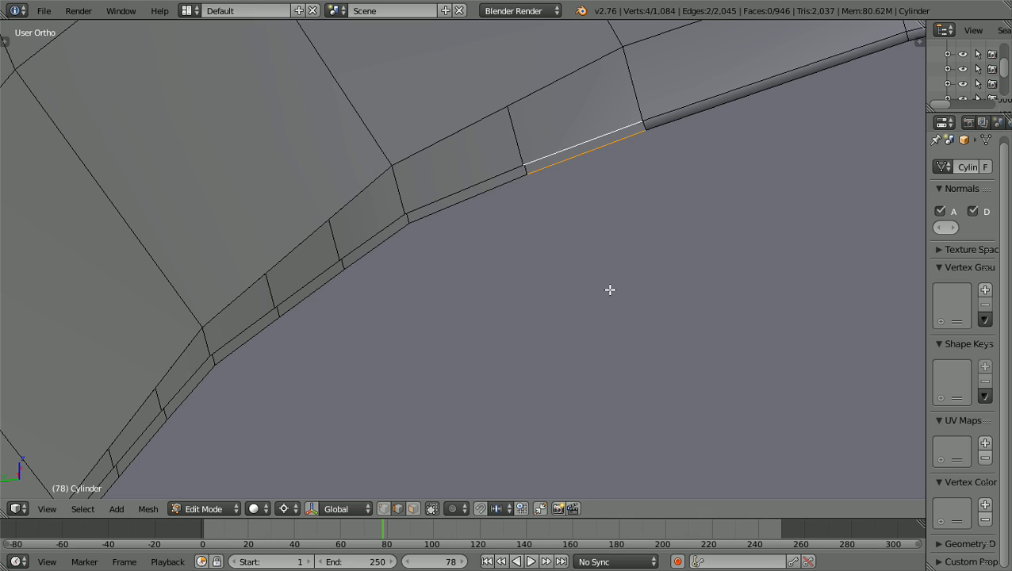
key(f)
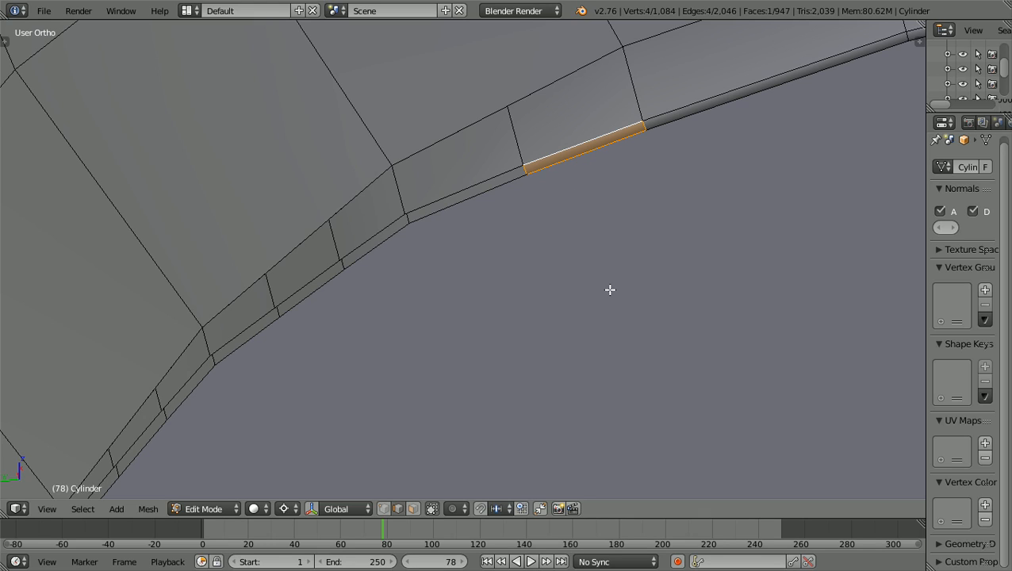
key(a)
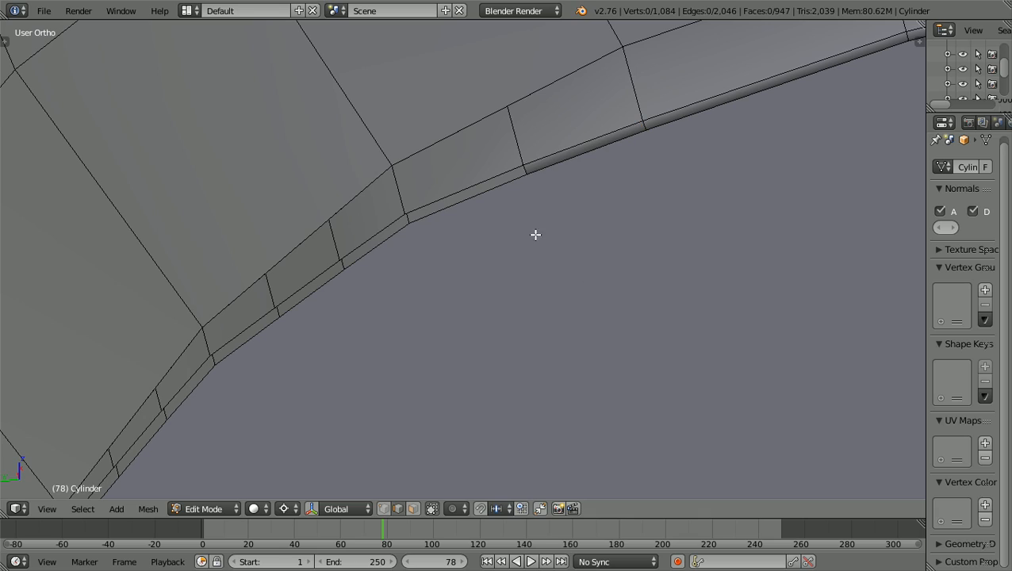
Fill a face between the paired edges of the short rim segment that ends at the next bend down the arch, then deselect everything
right_click(483, 192)
right_click(475, 184)
right_click(476, 186)
shift+right_click(476, 185)
key(f)
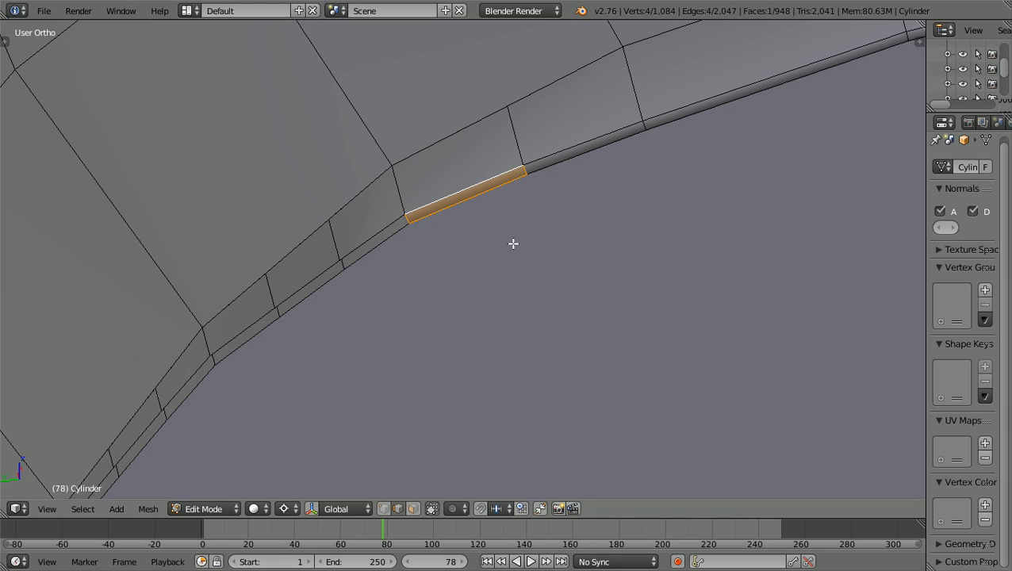
key(a)
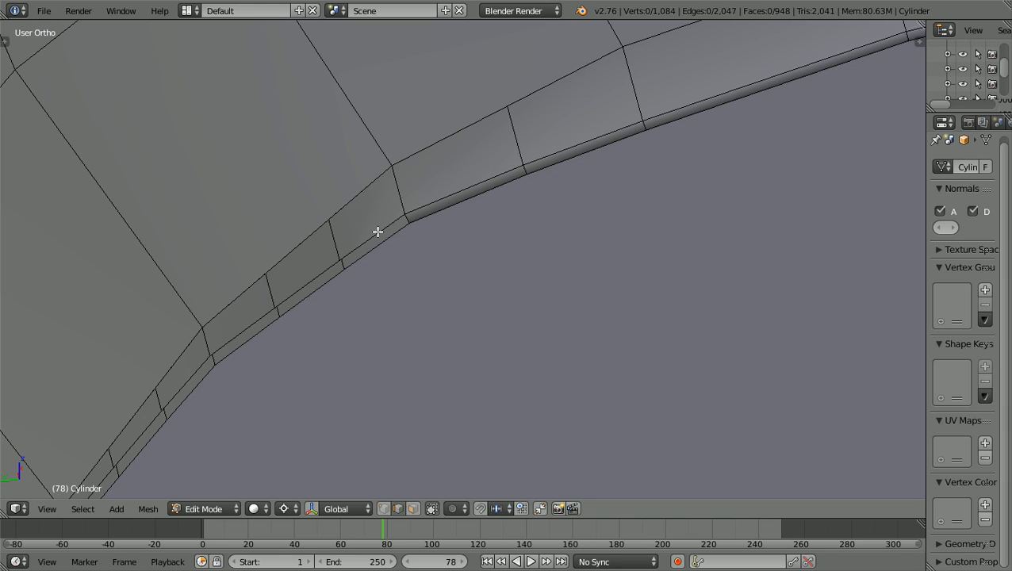
Fill one face each between the paired edges of the first and second of the three short rim segments below that bend, leaving nothing selected
right_click(379, 234)
shift+right_click(384, 242)
key(f)
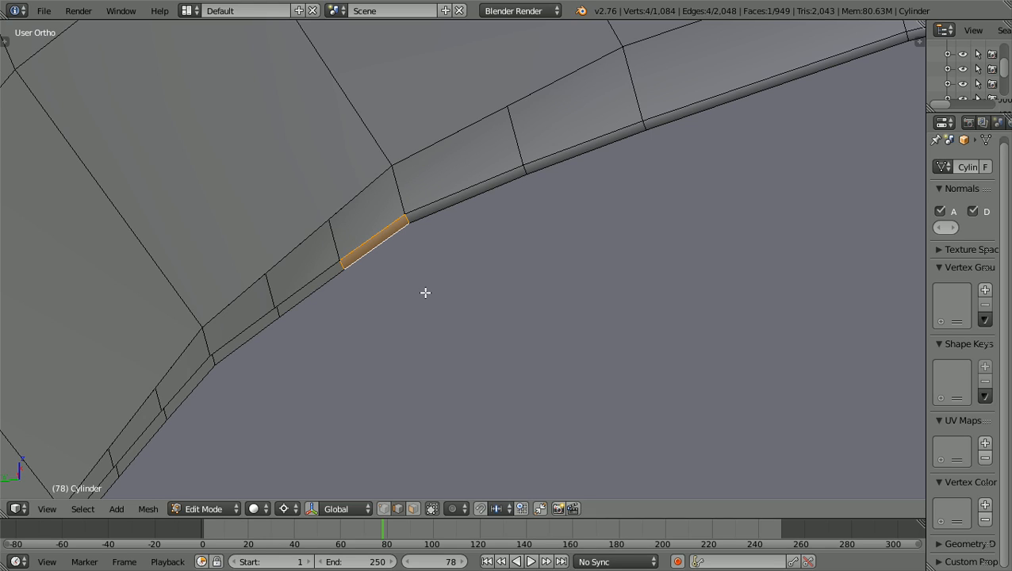
key(a)
right_click(320, 274)
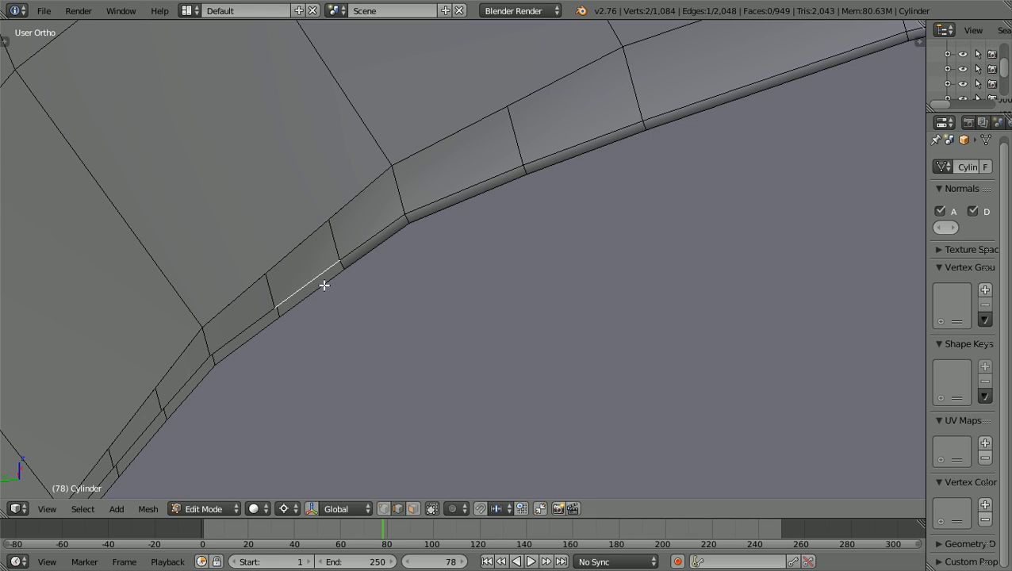
shift+right_click(324, 285)
key(f)
key(a)
Fill a face between the paired edges of the third short rim segment, reaching the next lower bend, and clear the selection
scroll(325, 286, down, 2)
shift+middle_drag(328, 286, 333, 288)
shift+scroll(336, 288, down, 5)
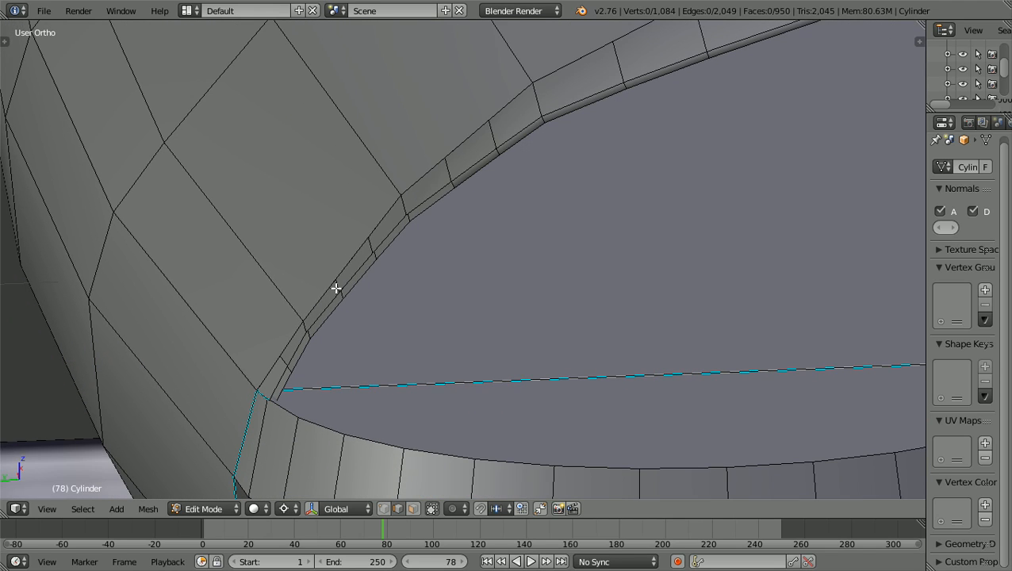
ctrl+scroll(336, 288, down, 2)
scroll(336, 288, up, 2)
scroll(337, 288, up, 1)
shift+scroll(336, 288, up, 2)
shift+scroll(336, 287, down, 3)
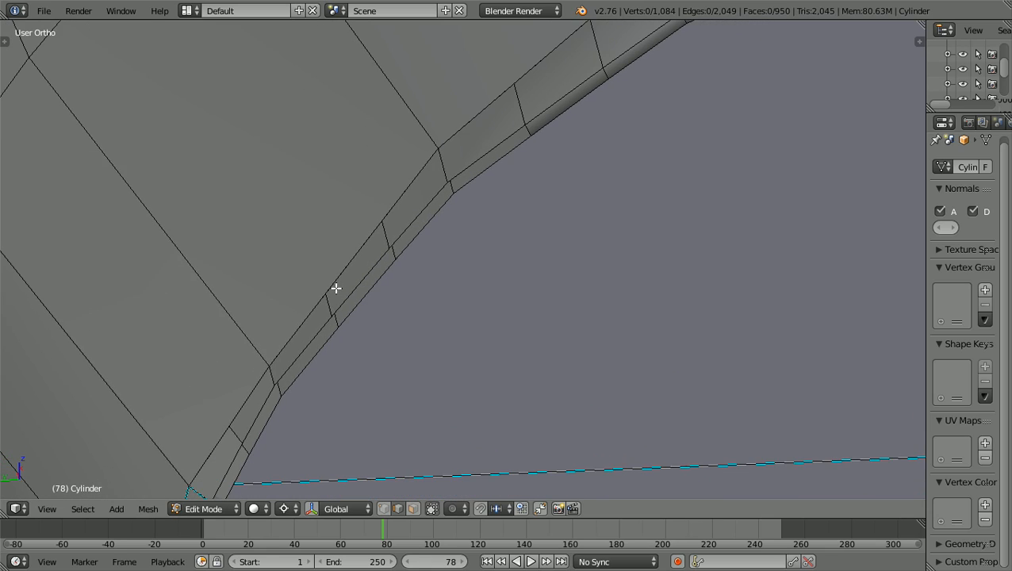
shift+scroll(336, 288, up, 2)
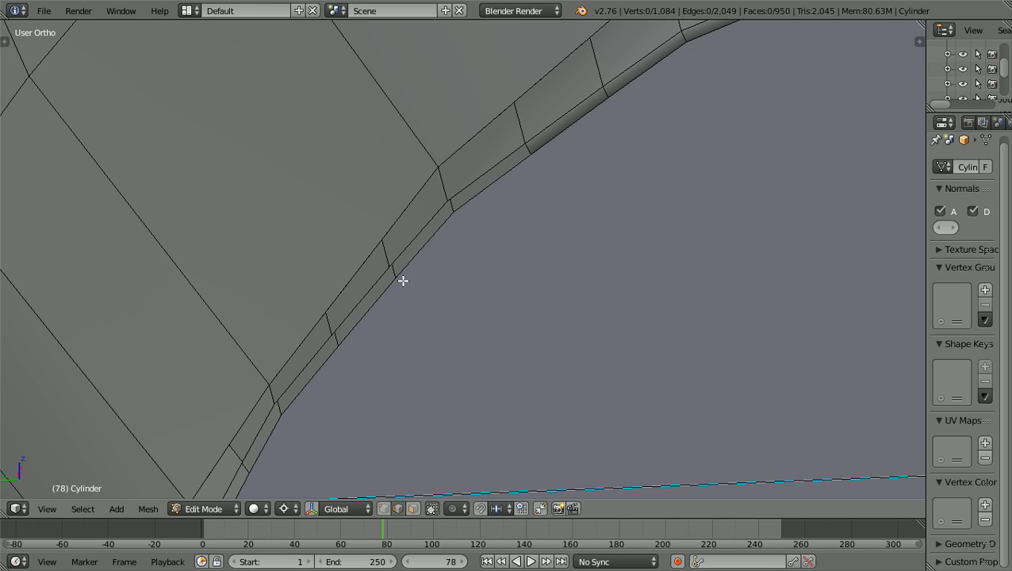
right_click(480, 178)
shift+right_click(484, 191)
key(f)
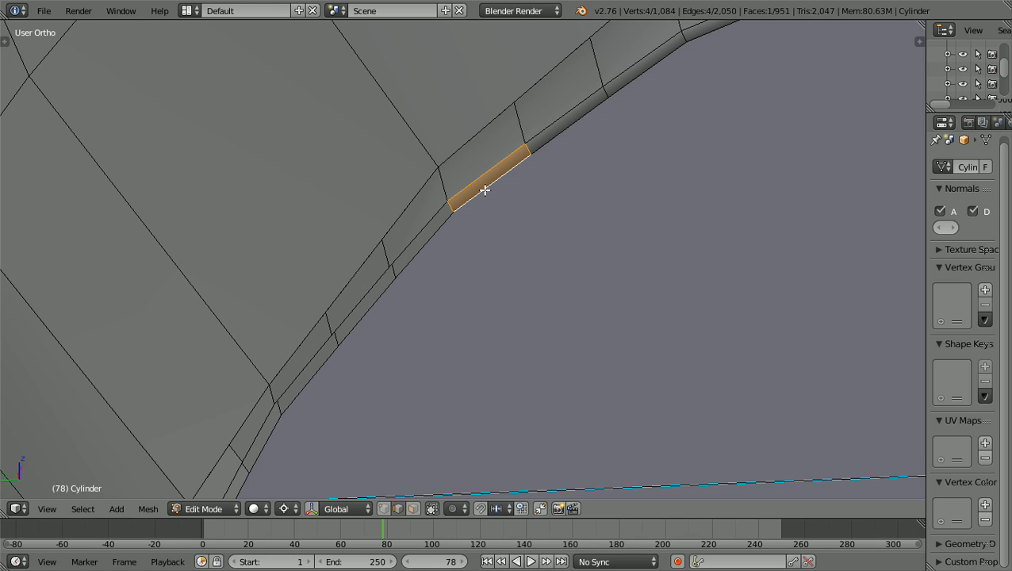
key(a)
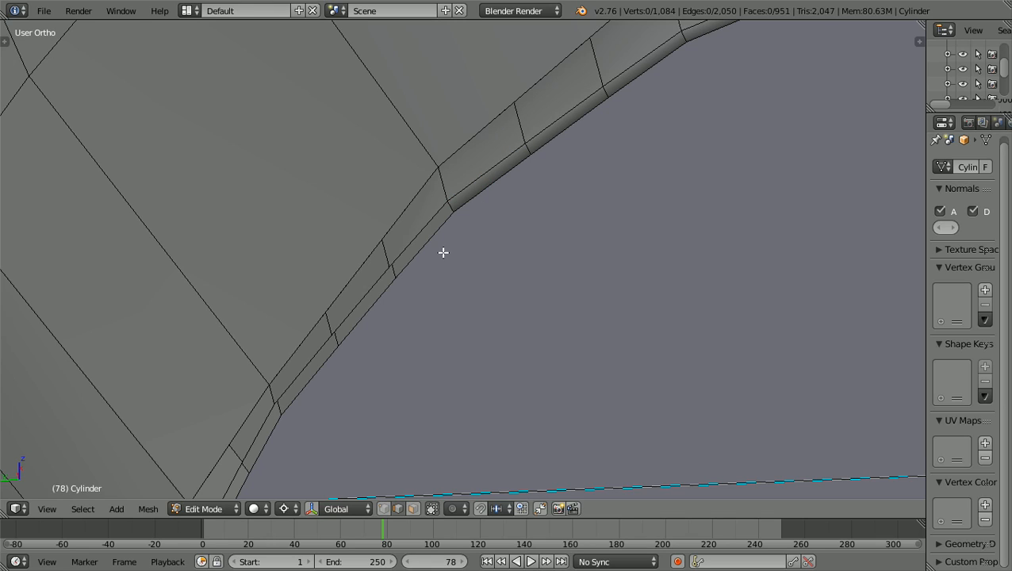
Fill one face each between the paired edges of the first two rim segments below the lower bend, ending with nothing selected
right_click(419, 248)
shift+right_click(410, 242)
key(f)
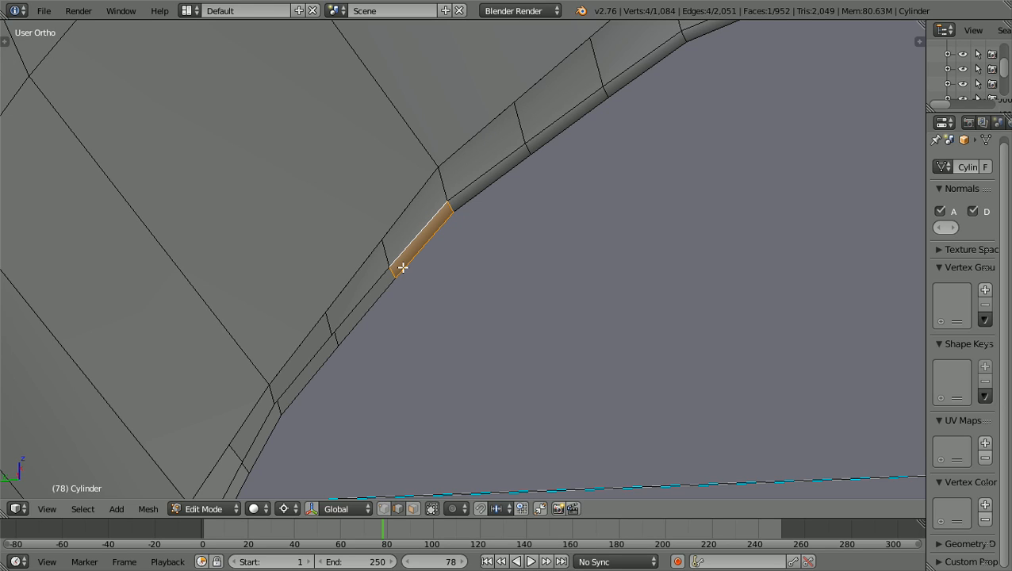
key(a)
right_click(381, 288)
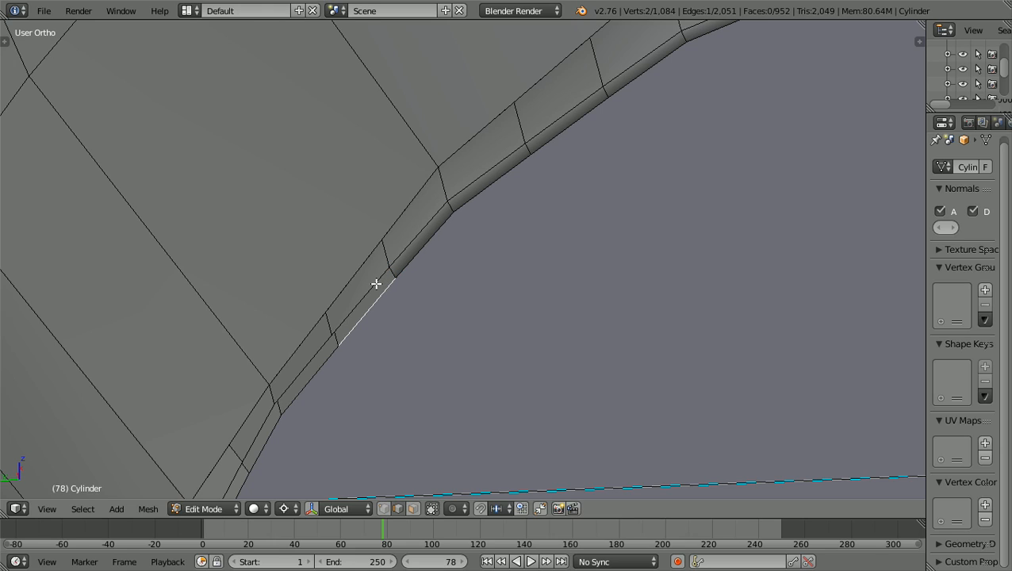
key(a)
key(a)
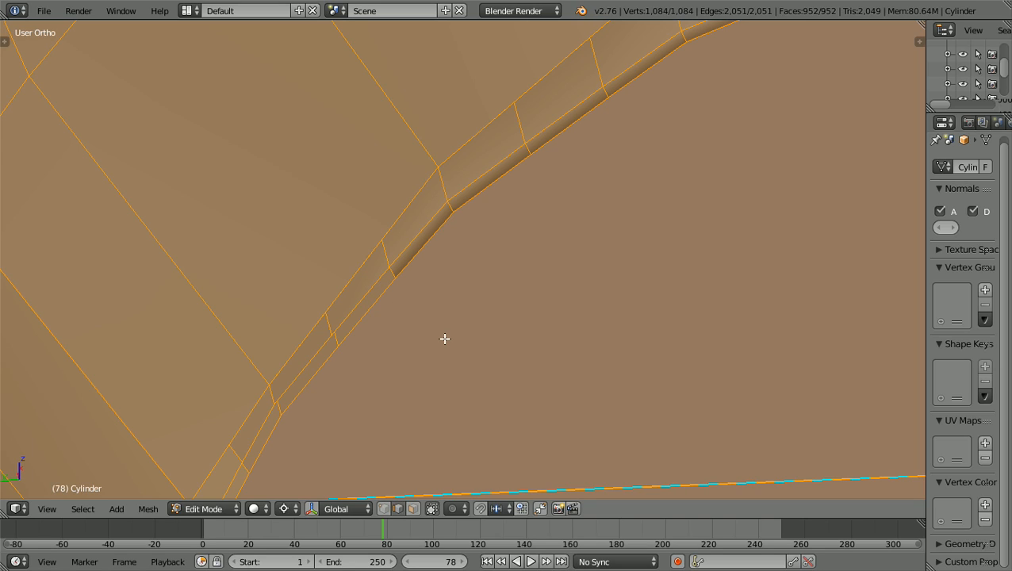
key(a)
right_click(377, 301)
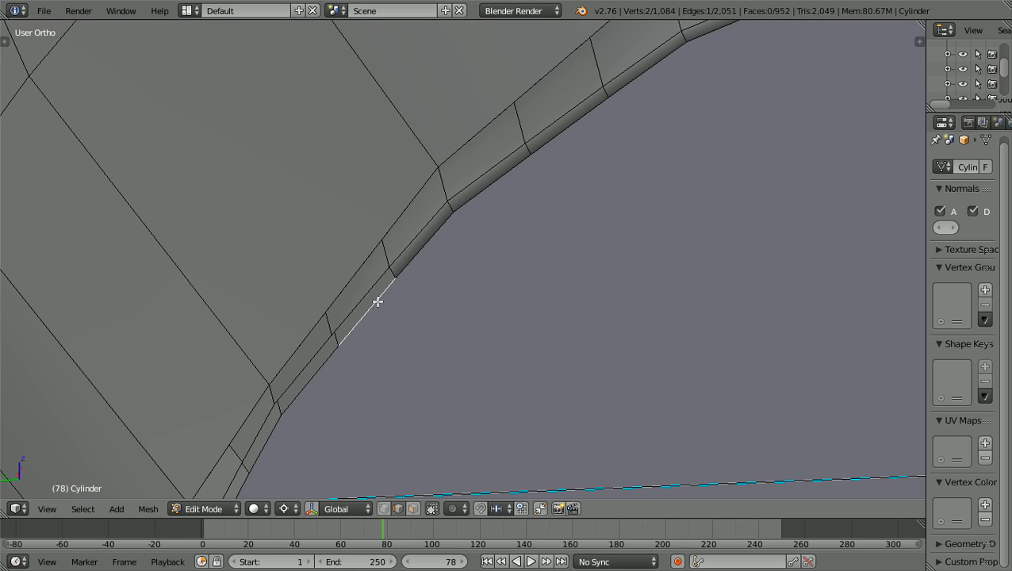
shift+right_click(364, 295)
key(f)
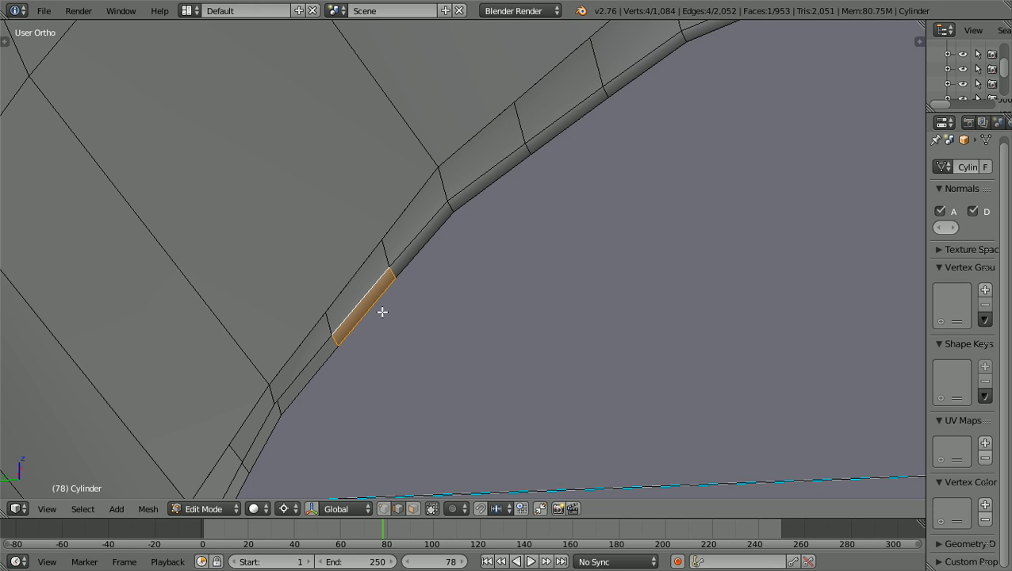
key(a)
Examine the front opening's upper rim as a whole and in the left orthographic view, following the narrow strip down the arch
scroll(382, 311, down, 3)
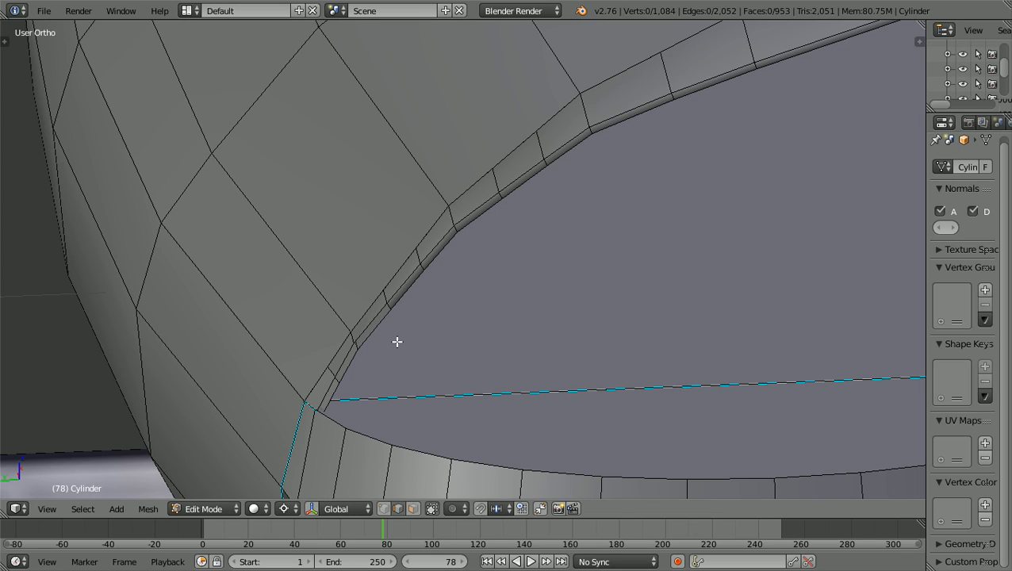
scroll(396, 342, down, 2)
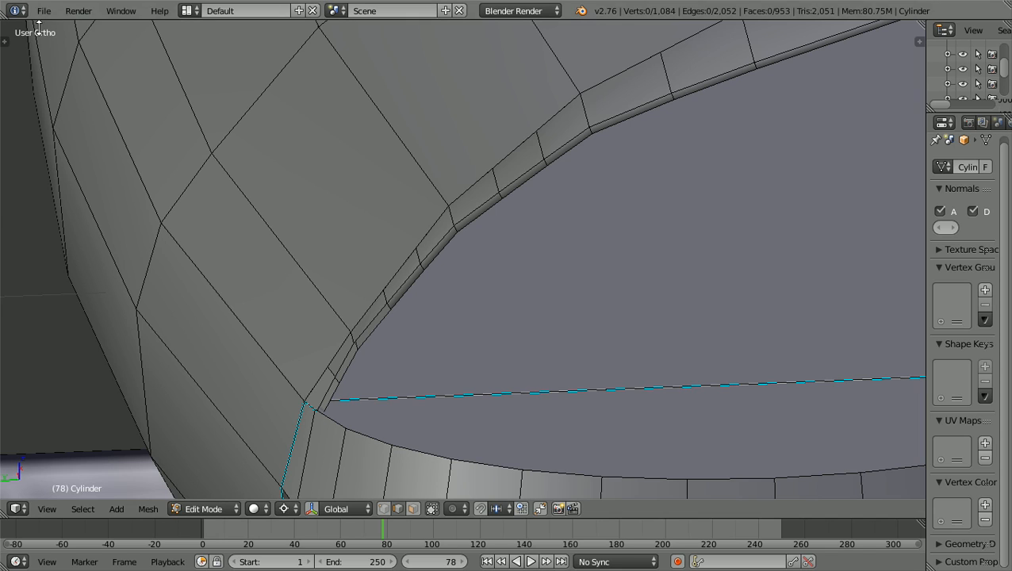
middle_drag(296, 181, 321, 199)
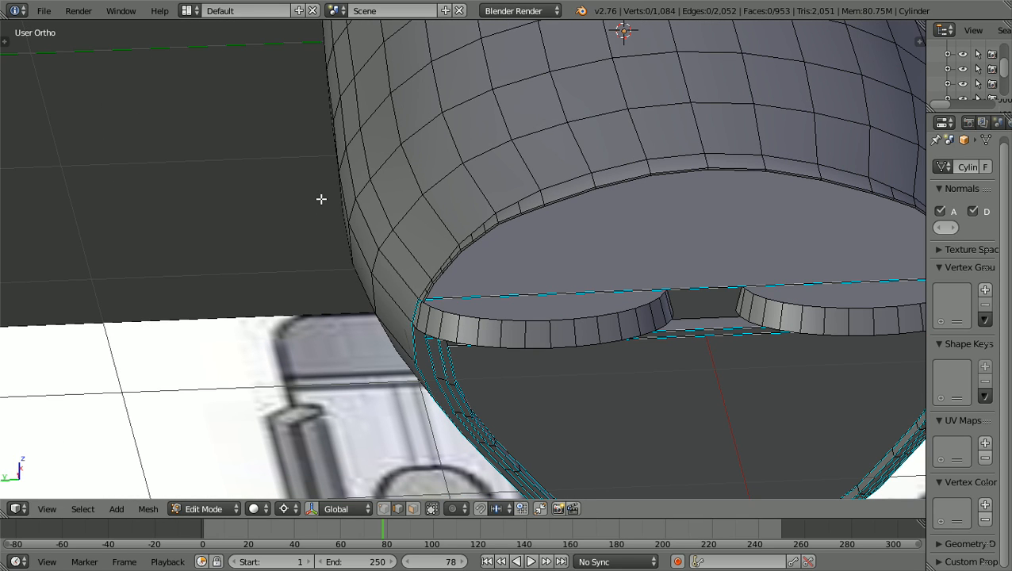
ctrl+scroll(320, 201, up, 6)
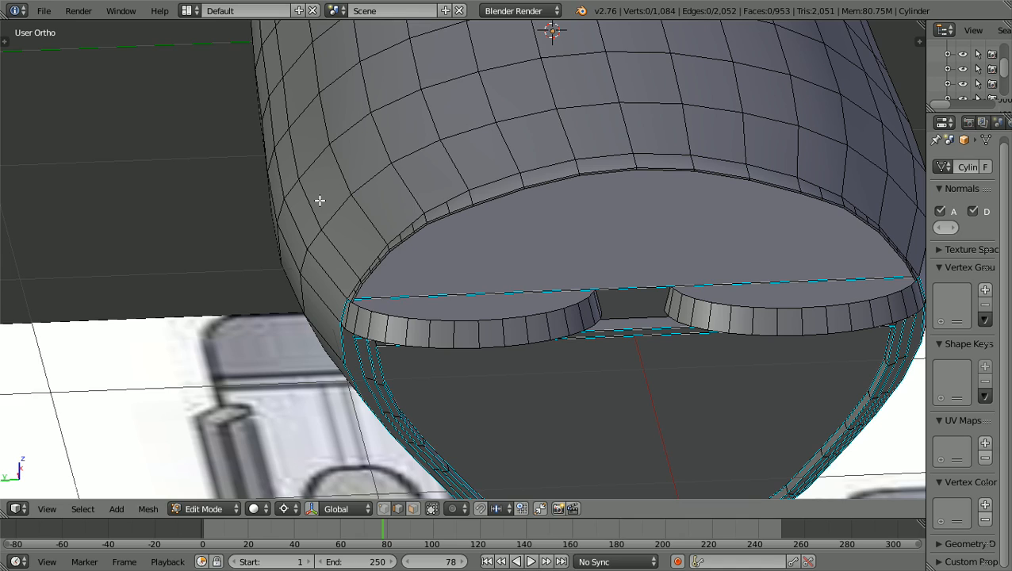
scroll(320, 201, down, 1)
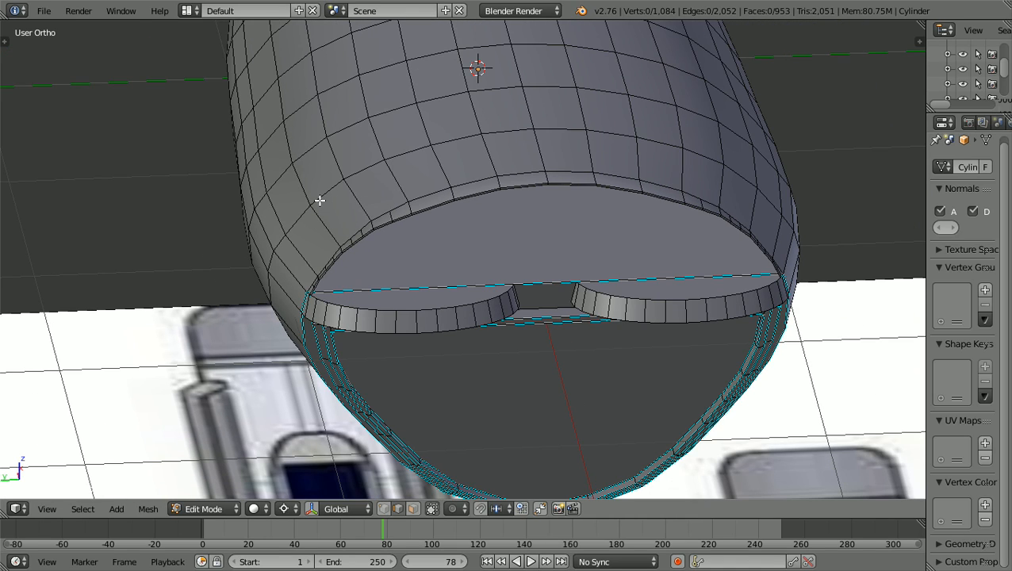
key(ctrl+KP_3)
shift+scroll(320, 201, up, 6)
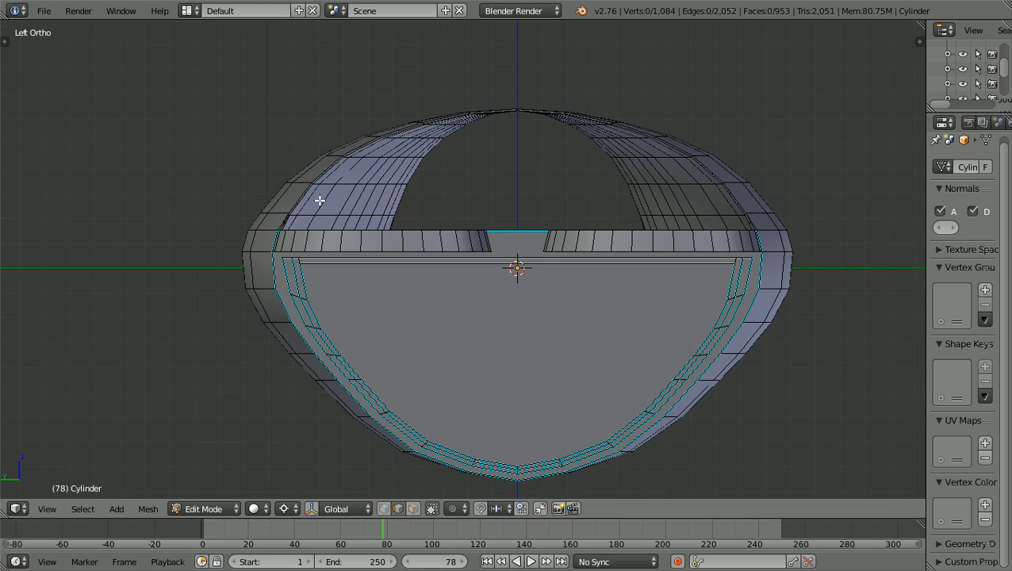
scroll(320, 201, up, 2)
scroll(319, 201, up, 3)
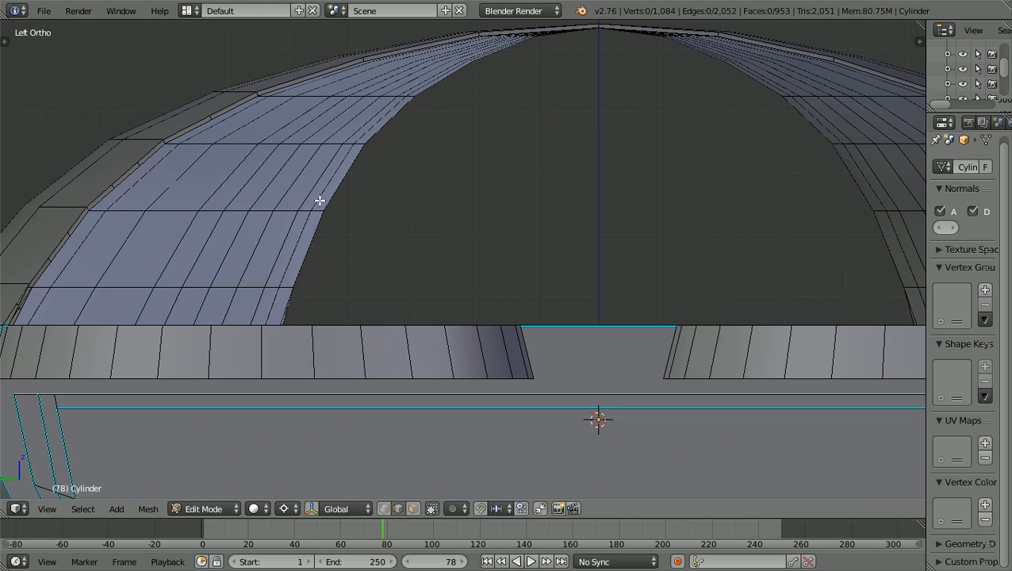
ctrl+scroll(309, 199, up, 8)
ctrl+scroll(310, 197, down, 2)
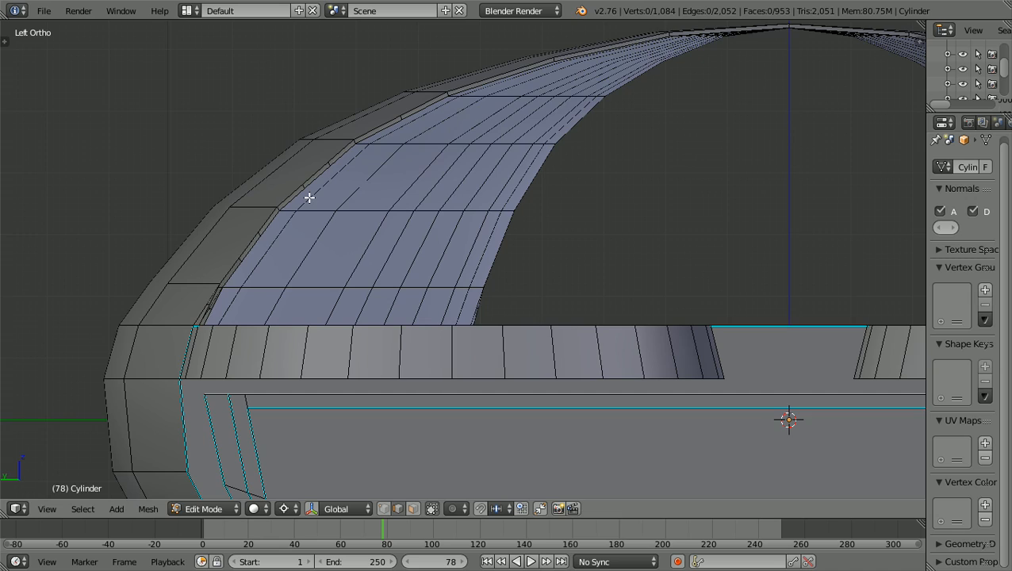
scroll(310, 198, up, 2)
shift+scroll(310, 198, up, 2)
ctrl+scroll(310, 197, down, 1)
ctrl+scroll(310, 198, down, 2)
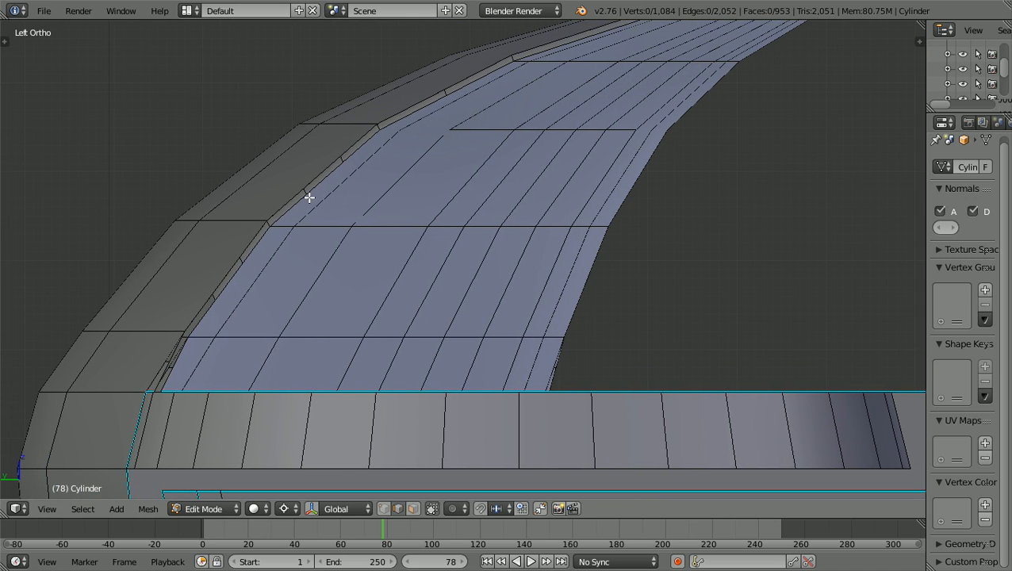
ctrl+scroll(309, 197, up, 2)
scroll(309, 197, up, 2)
ctrl+scroll(309, 197, down, 6)
ctrl+scroll(309, 198, down, 2)
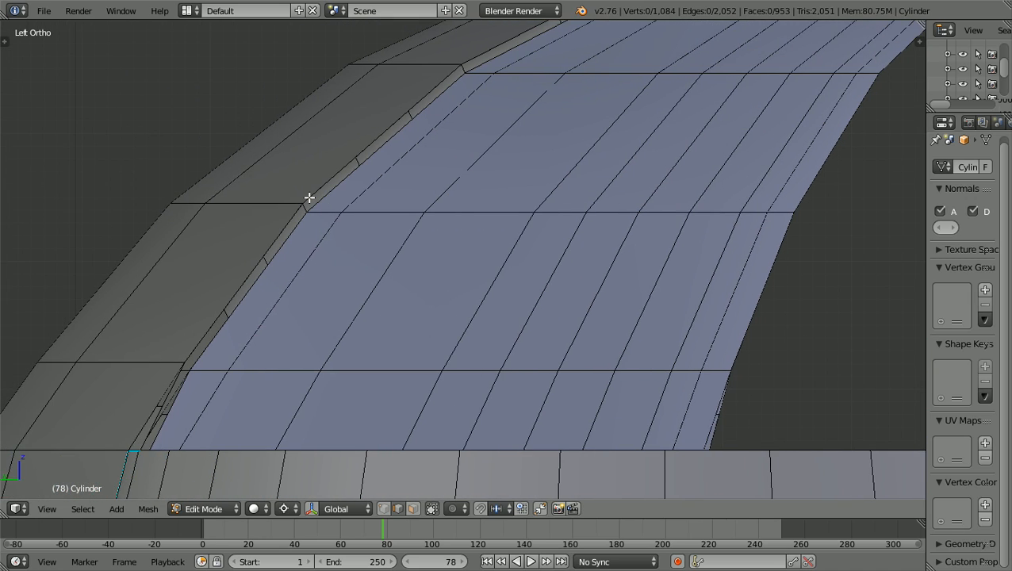
shift+scroll(311, 199, up, 7)
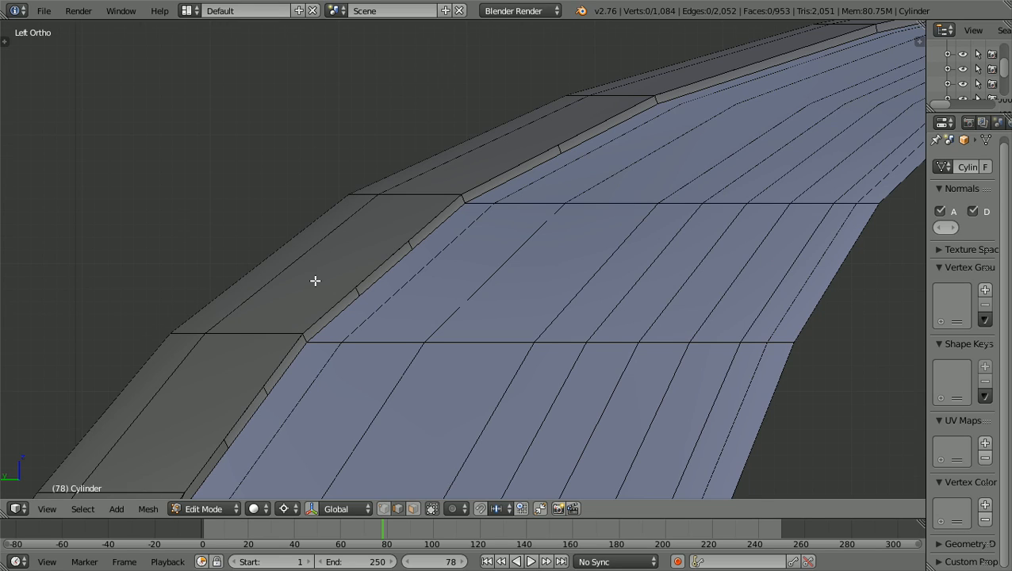
scroll(314, 281, down, 2)
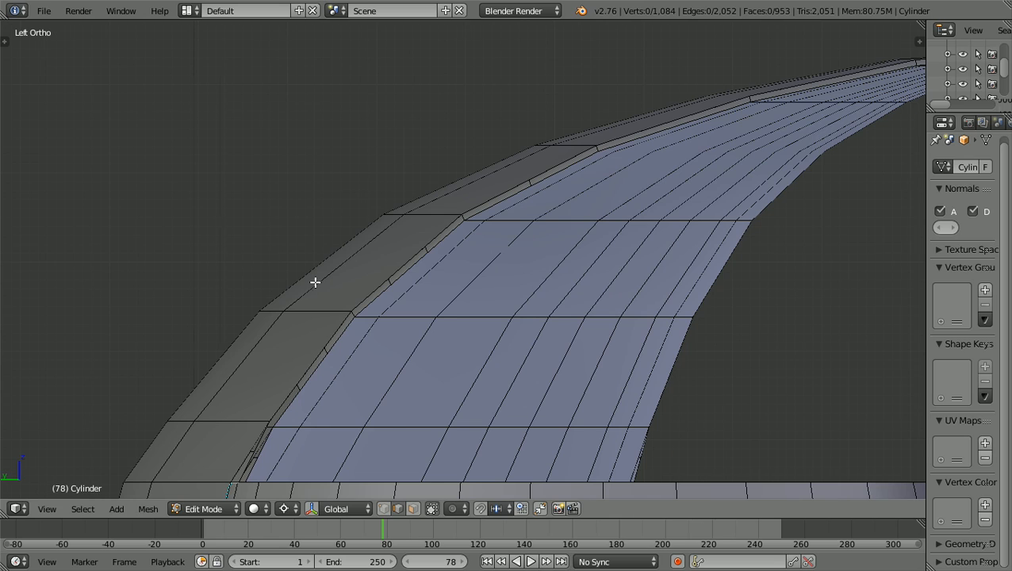
ctrl+scroll(315, 283, down, 3)
shift+scroll(315, 283, down, 5)
scroll(314, 282, up, 1)
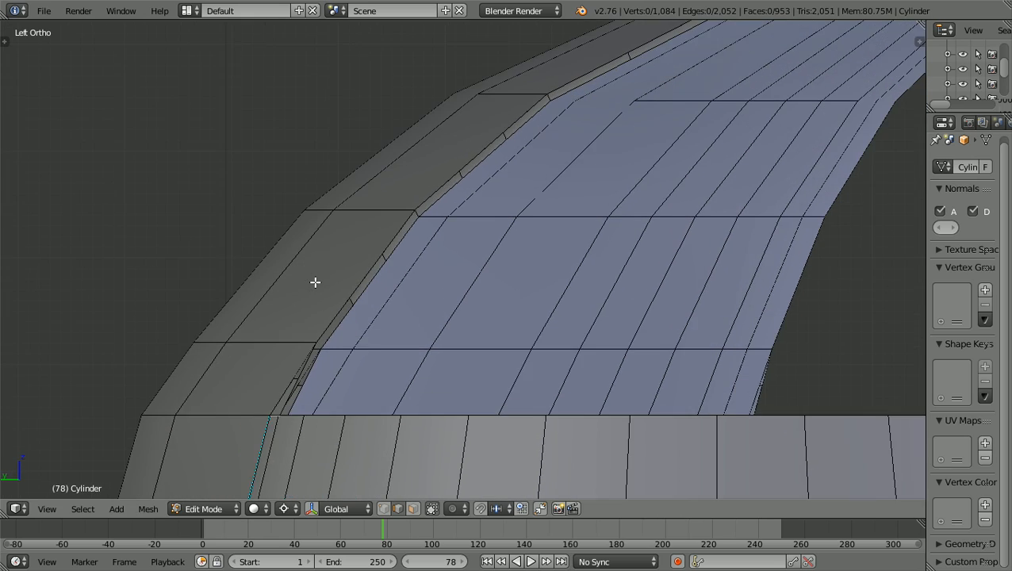
scroll(315, 282, up, 1)
scroll(314, 283, down, 1)
Inspect the lower end of the rim strip up close from an oblique angle, where it meets the horizontal ledge
key(KP_4)
key(KP_8)
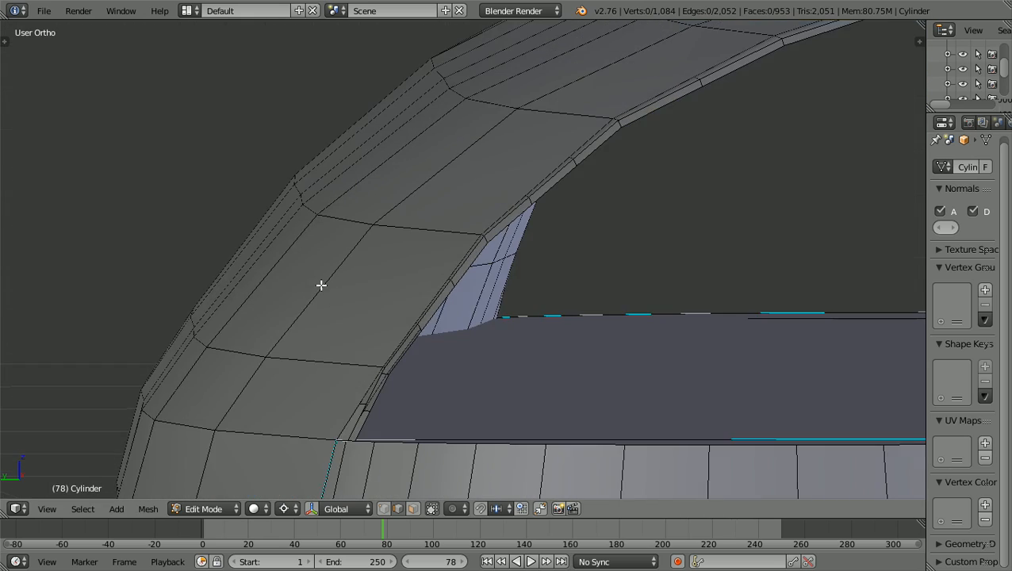
shift+scroll(322, 285, down, 1)
shift+scroll(321, 284, down, 4)
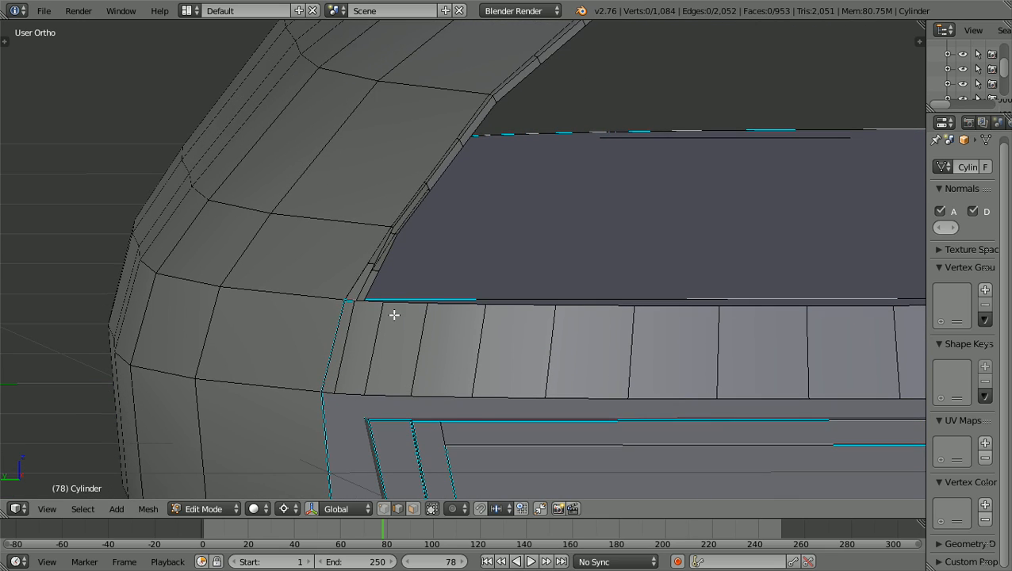
scroll(394, 316, up, 1)
scroll(394, 315, up, 3)
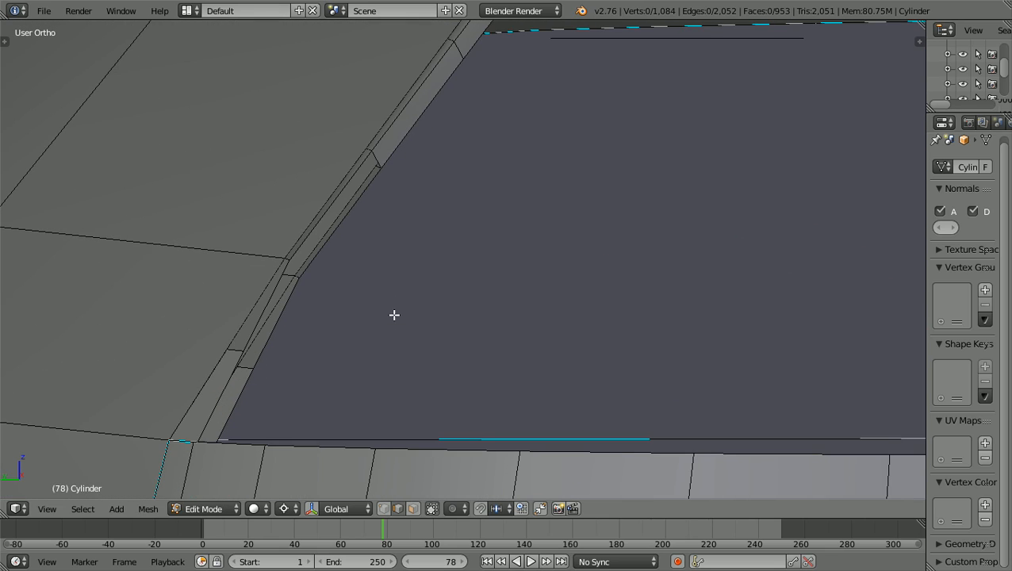
scroll(394, 315, down, 1)
scroll(394, 316, up, 4)
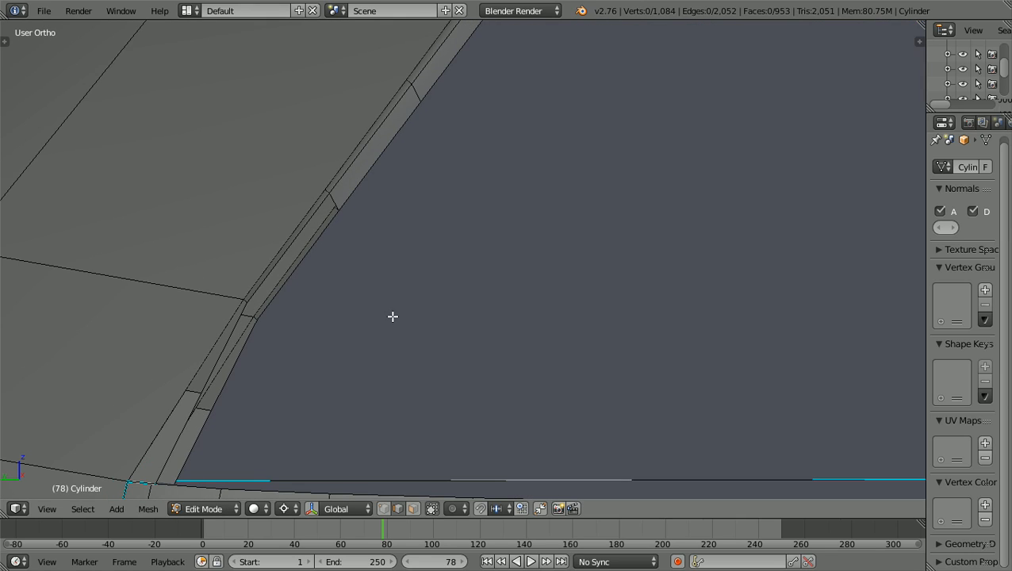
scroll(392, 316, down, 1)
Check the lower rim strip's overlapping edges in wireframe display, then return to solid shading
key(z)
scroll(392, 316, down, 3)
middle_drag(406, 327, 416, 331)
scroll(416, 331, up, 1)
scroll(416, 332, up, 3)
shift+scroll(417, 332, down, 2)
scroll(416, 331, up, 2)
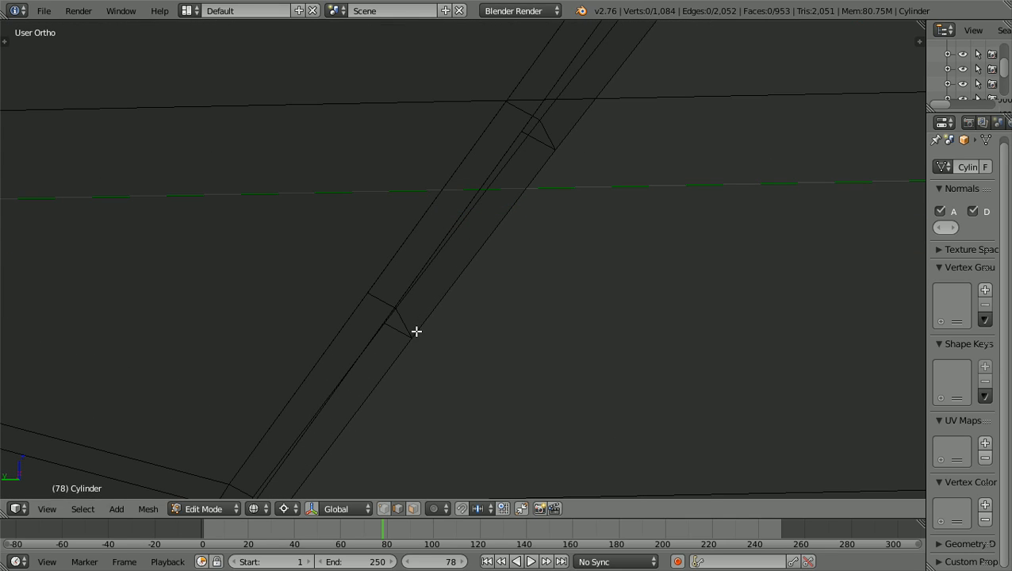
scroll(417, 331, down, 5)
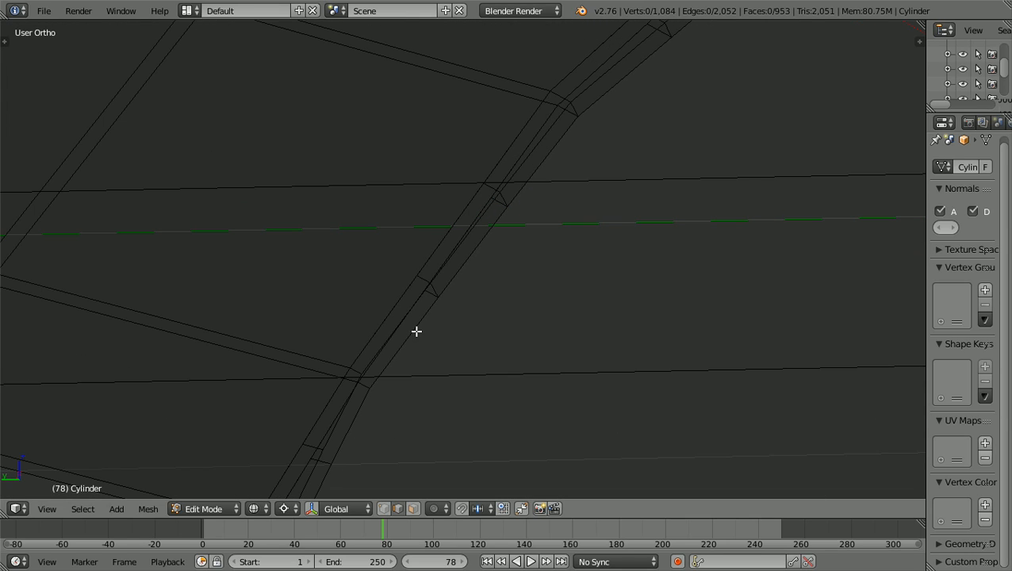
scroll(416, 332, up, 1)
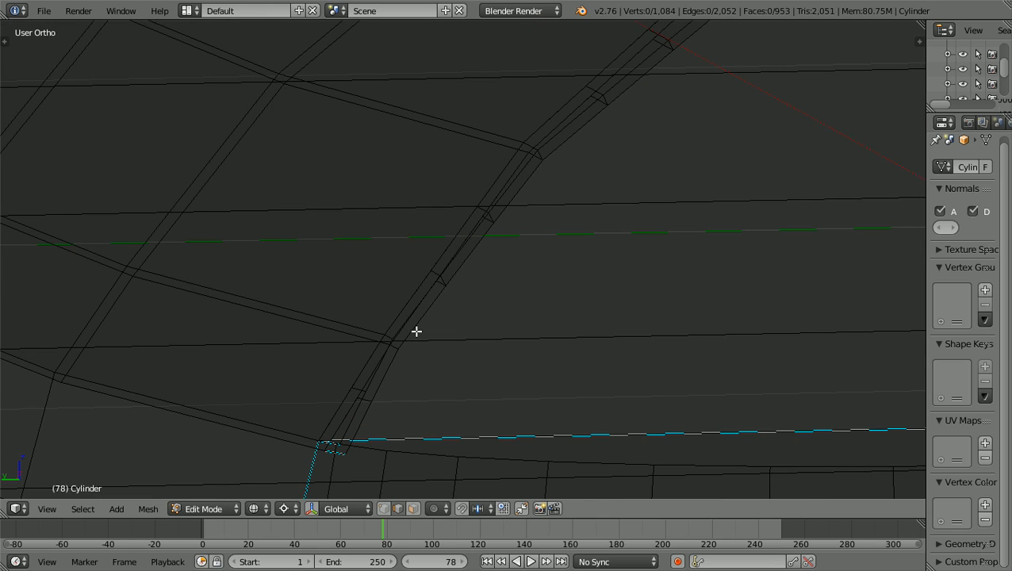
key(z)
scroll(416, 332, up, 4)
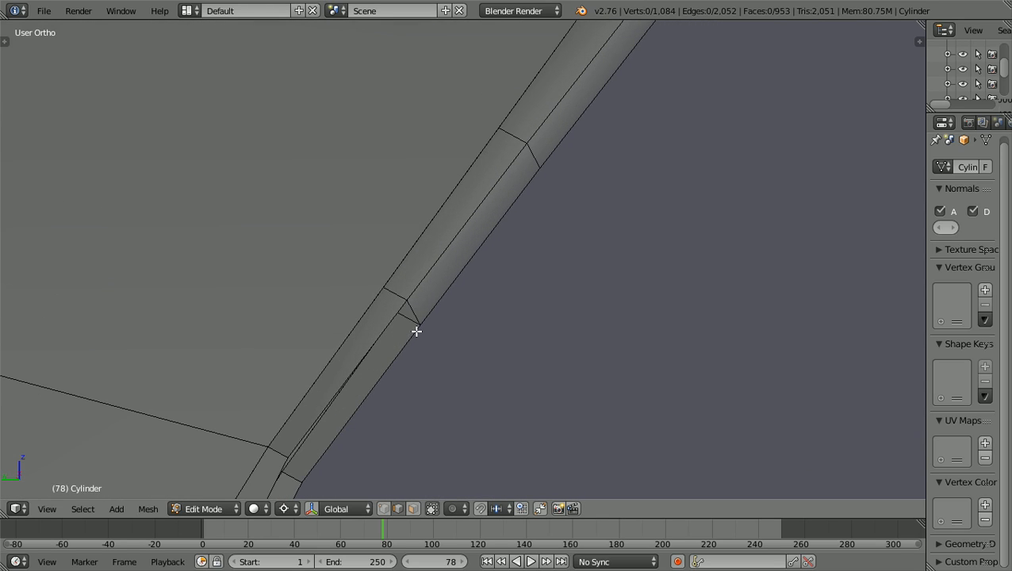
Examine the remaining open rim segments at the arch's lower end from several angles, including from inside the opening
scroll(383, 364, down, 1)
middle_drag(382, 364, 358, 373)
scroll(380, 365, down, 5)
scroll(371, 367, down, 4)
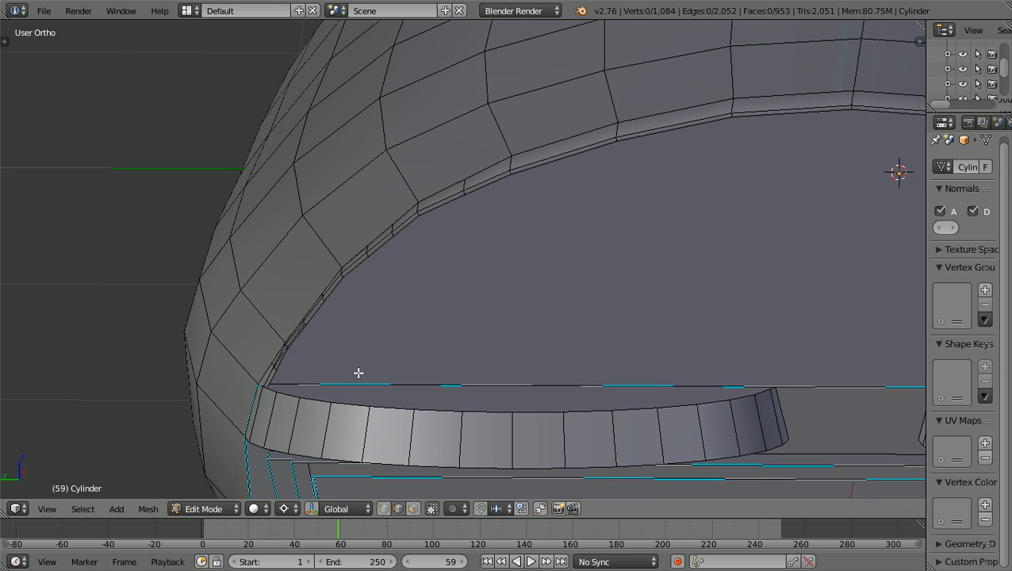
shift+scroll(359, 373, down, 2)
ctrl+scroll(358, 373, down, 5)
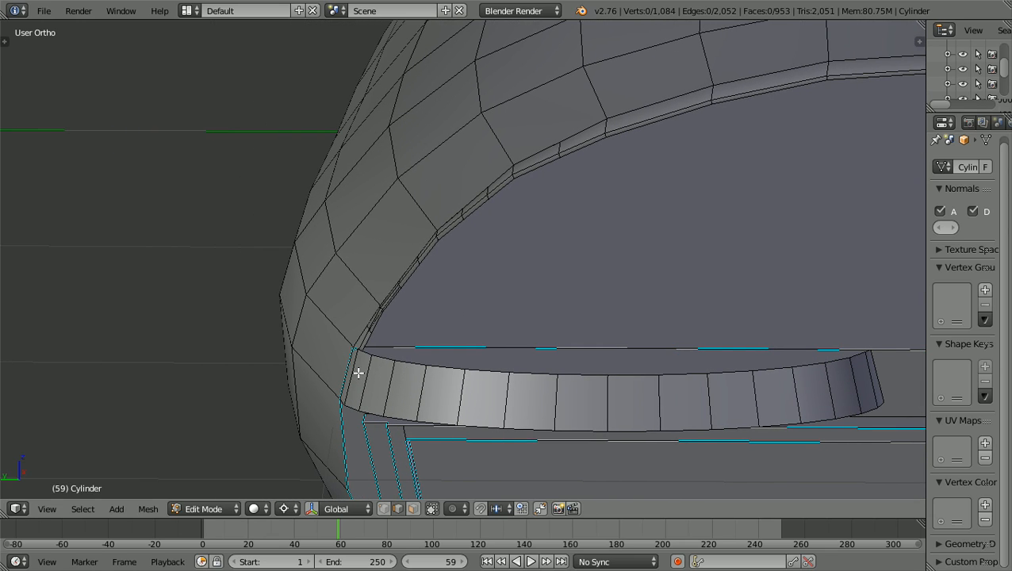
scroll(358, 373, up, 3)
scroll(358, 373, up, 1)
shift+scroll(357, 373, down, 3)
middle_drag(357, 373, 297, 360)
ctrl+scroll(327, 369, down, 5)
ctrl+scroll(297, 359, down, 4)
scroll(298, 359, up, 2)
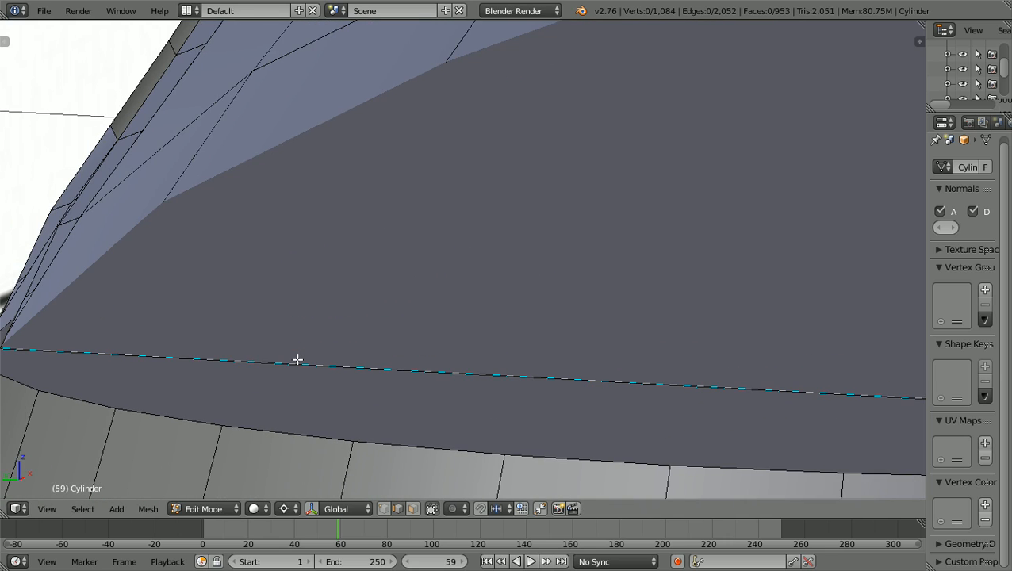
ctrl+scroll(298, 359, down, 5)
middle_drag(285, 361, 296, 362)
shift+scroll(296, 362, down, 2)
scroll(295, 363, up, 4)
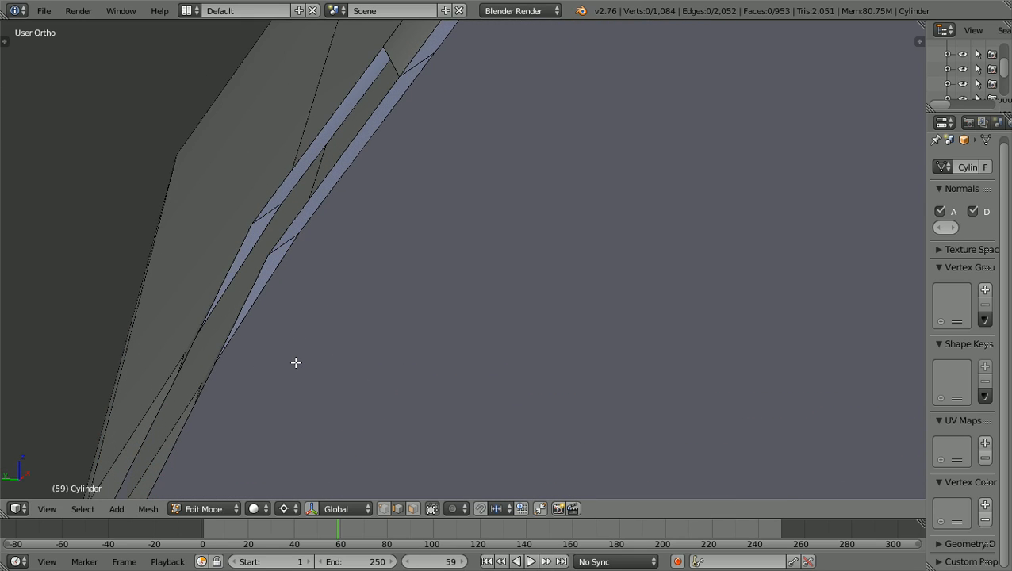
Fill the upper open gap along the curved opening's thin rim with a face between its two long parallel edges
shift+scroll(296, 363, up, 3)
scroll(295, 362, up, 2)
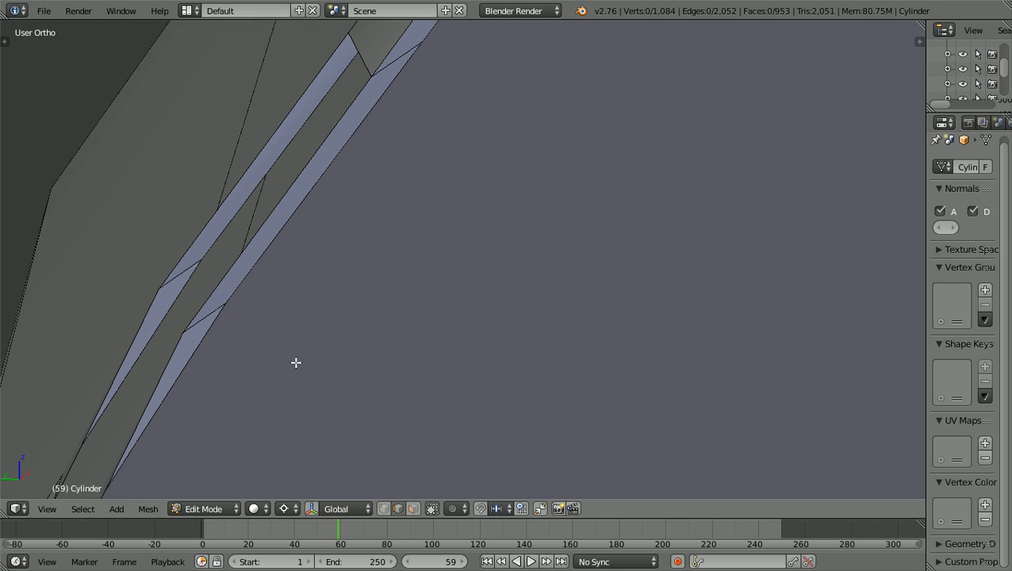
scroll(296, 363, down, 2)
scroll(295, 362, up, 1)
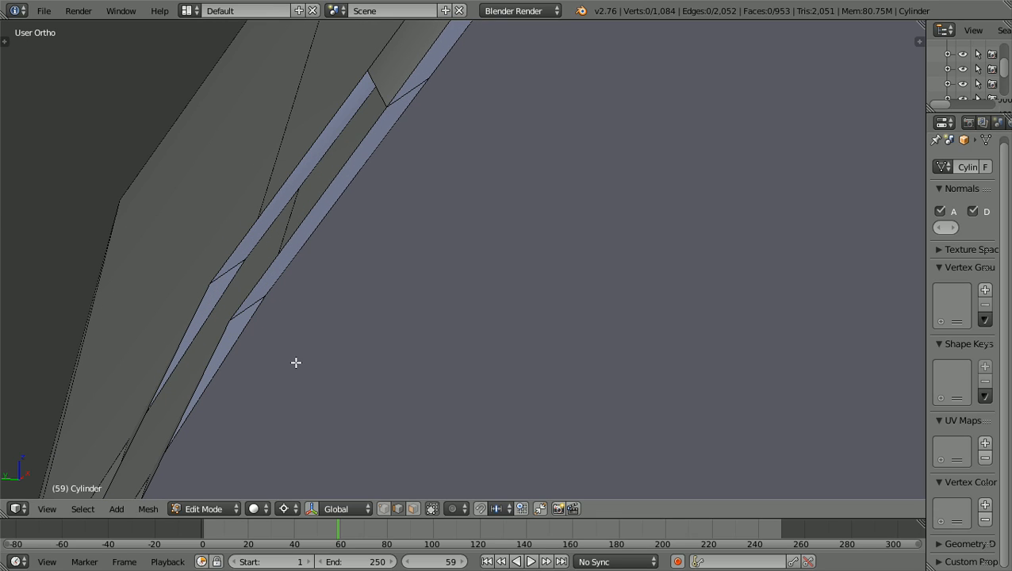
right_click(314, 210)
shift+right_click(296, 161)
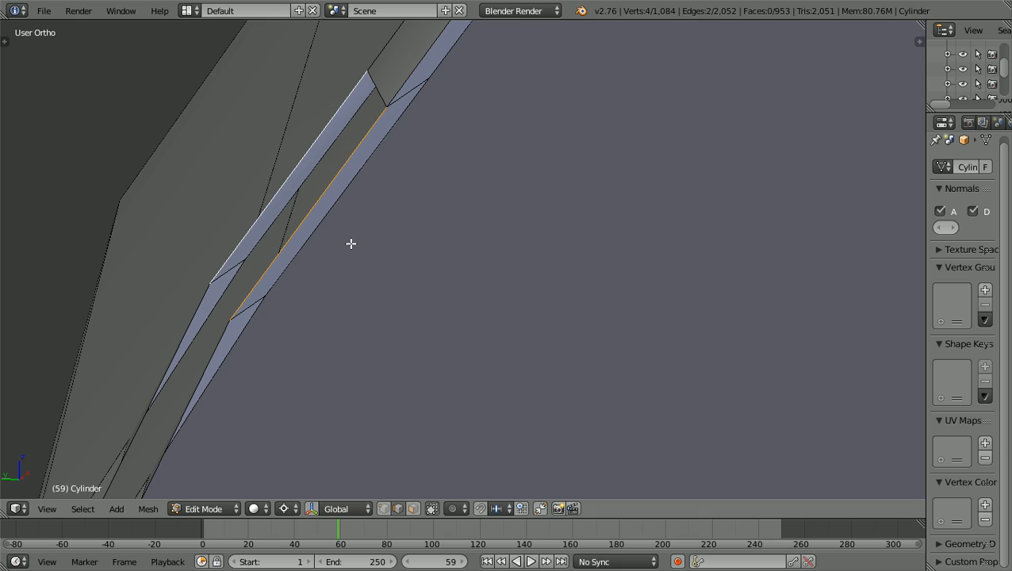
key(f)
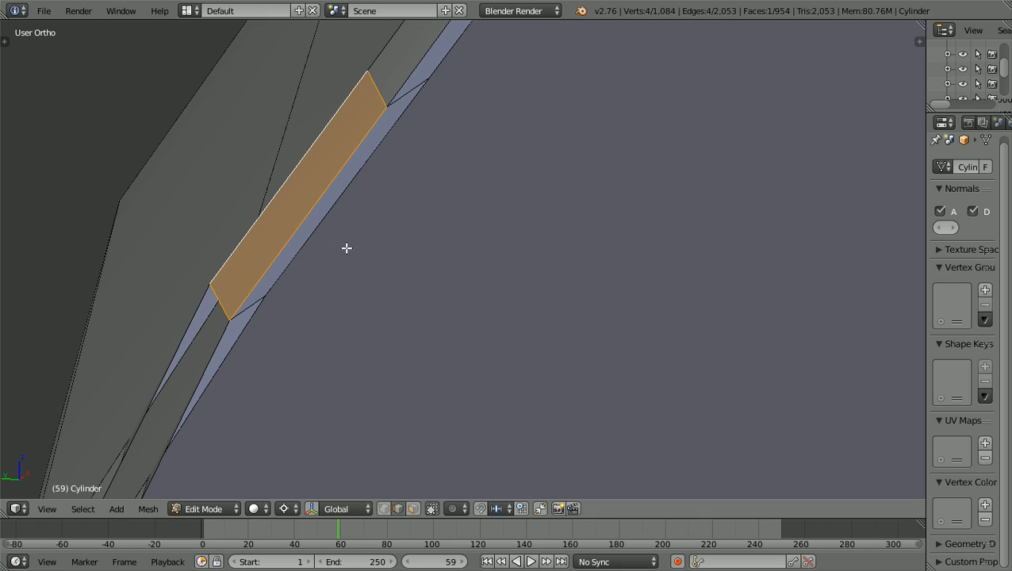
key(a)
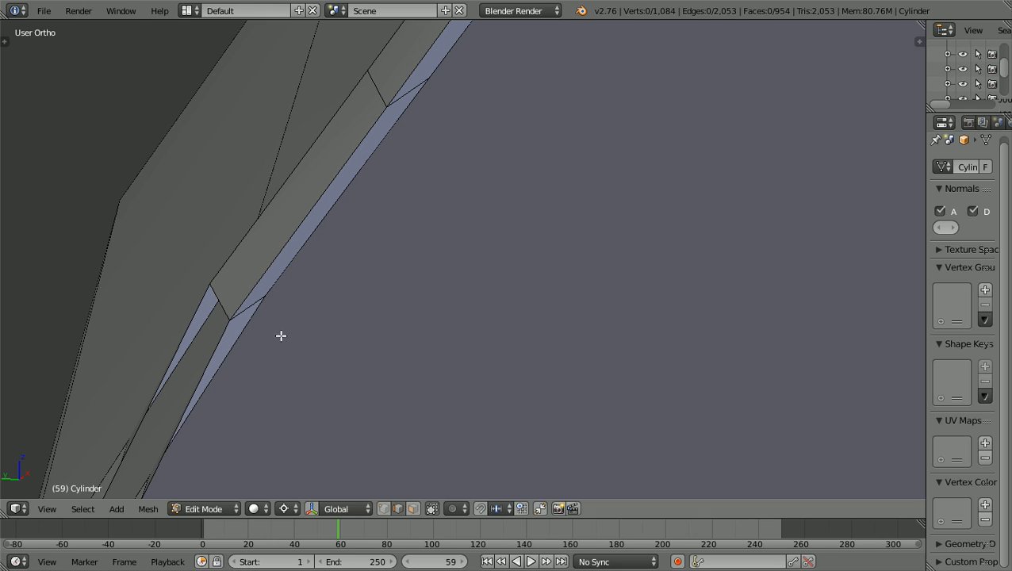
Bridge the next gap down the rim with a face between its inner and outer edges
right_click(206, 367)
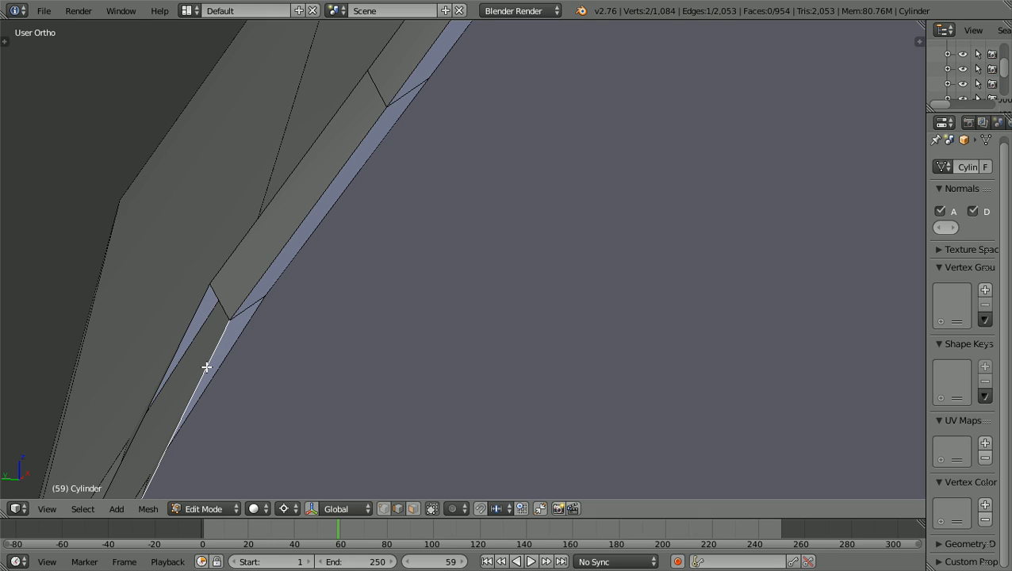
shift+right_click(178, 347)
scroll(222, 369, down, 3)
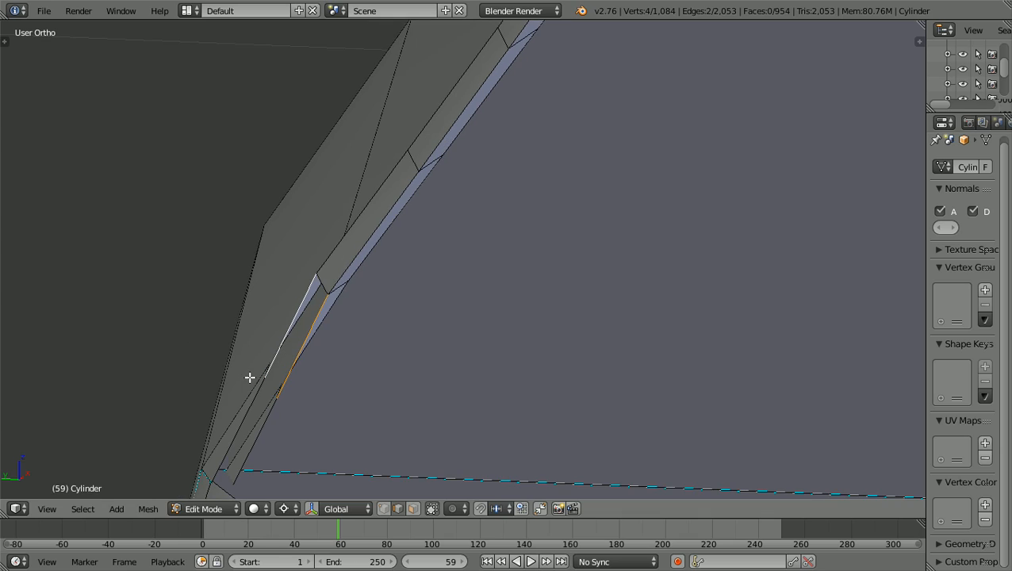
key(f)
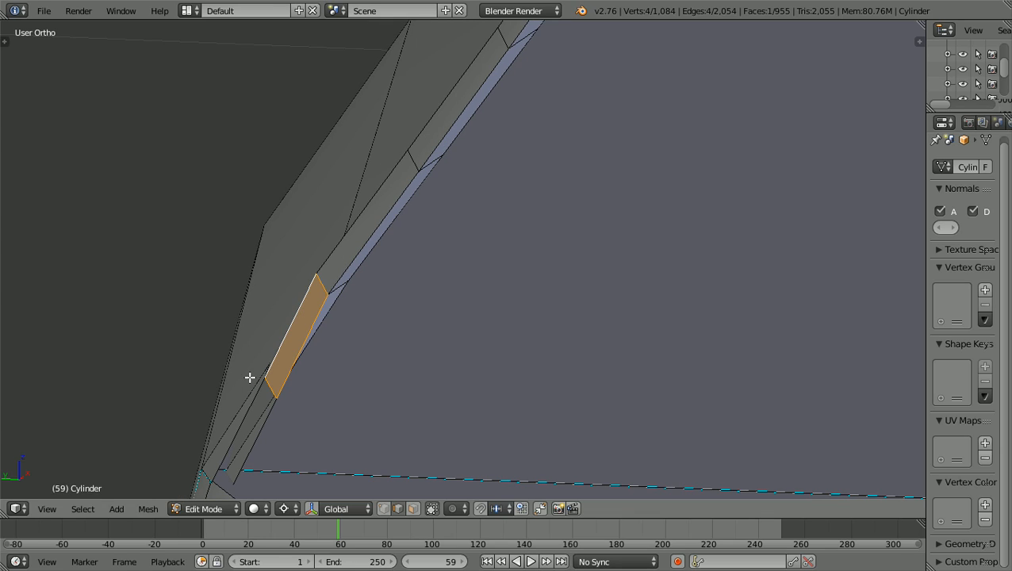
key(a)
Close the lowest rim gap, just above the ledge, with a face between its two long edges
middle_drag(250, 377, 338, 398)
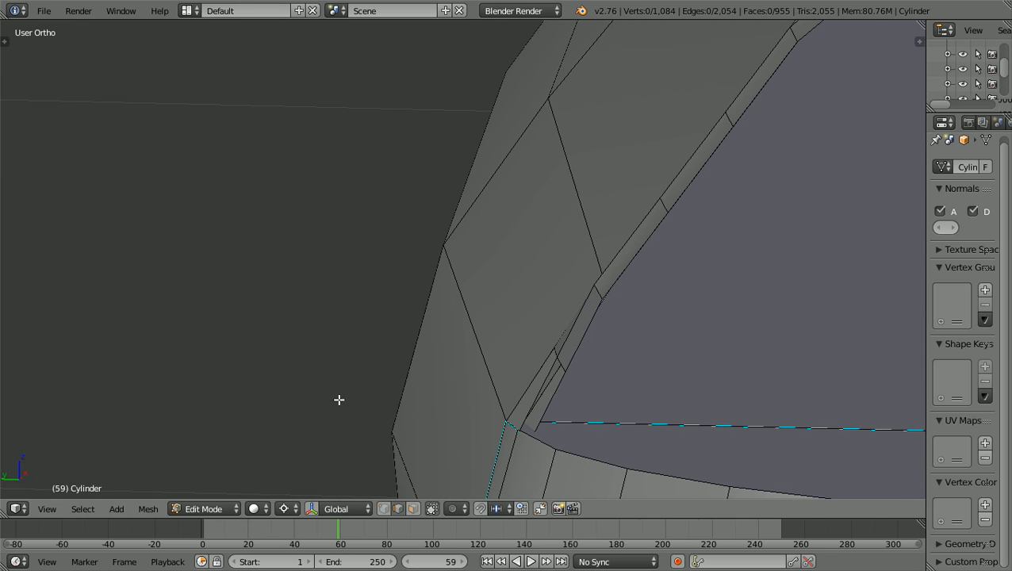
scroll(536, 413, up, 1)
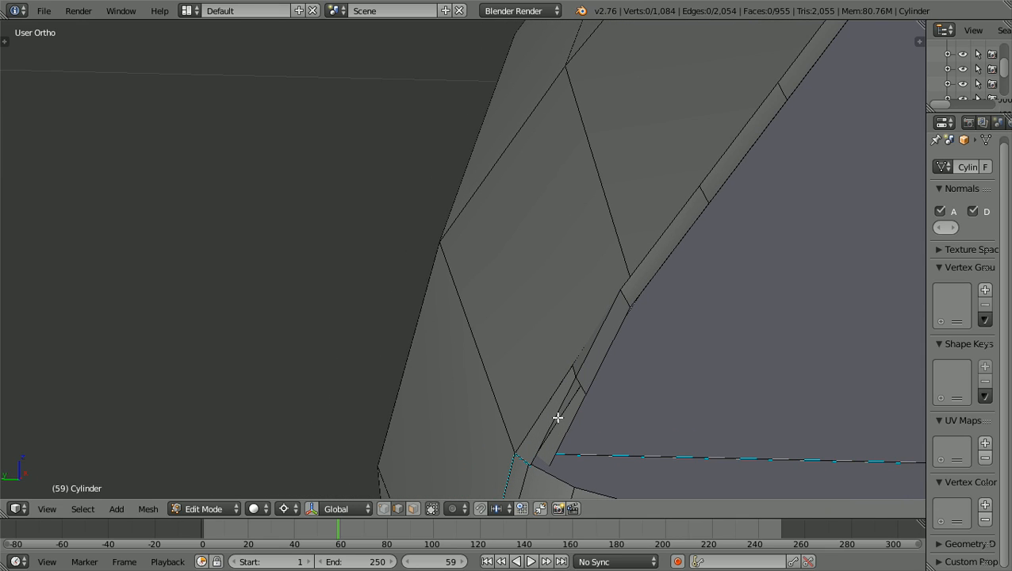
right_click(556, 413)
shift+right_click(572, 422)
key(f)
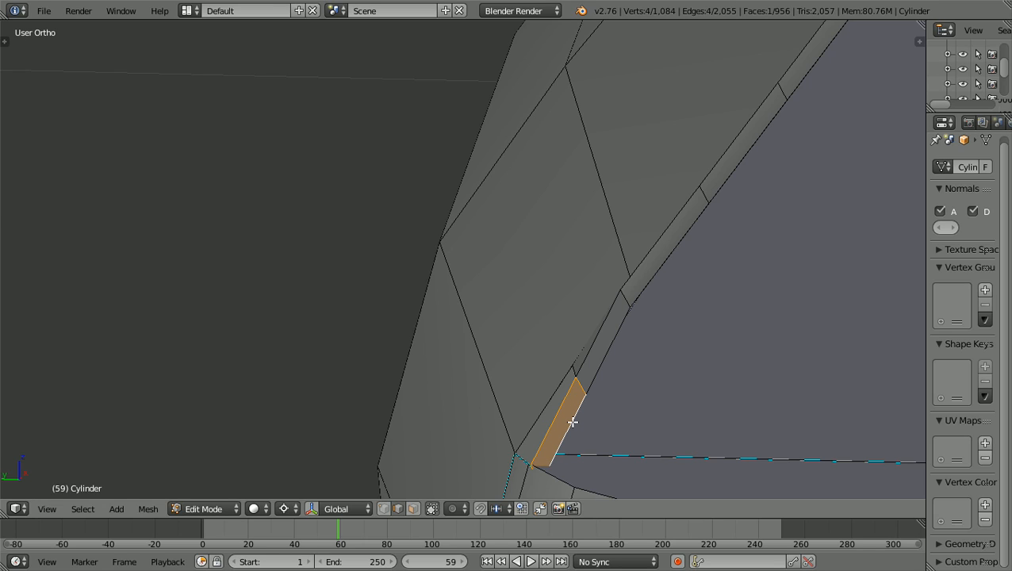
key(a)
scroll(573, 422, down, 3)
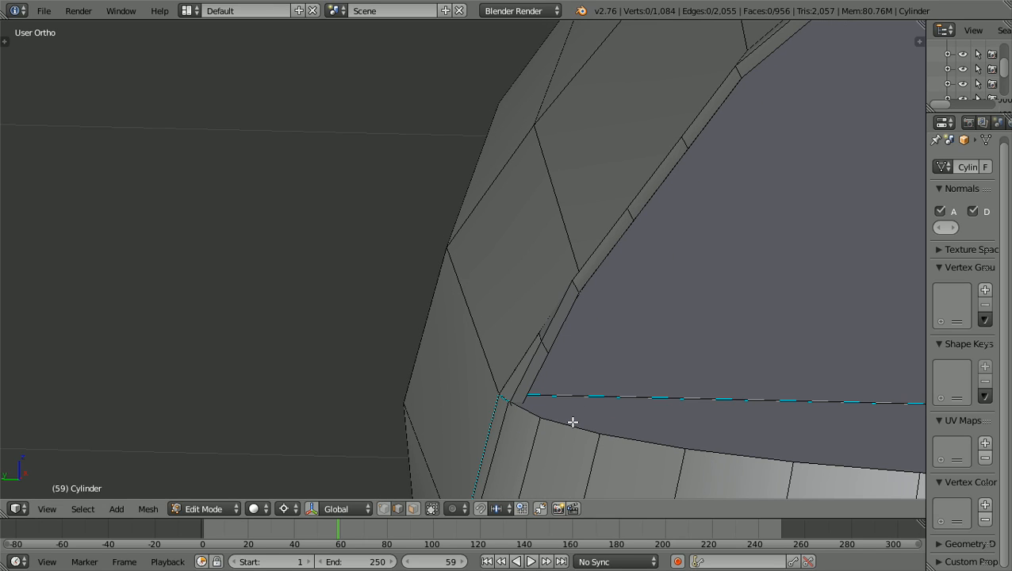
Examine the hull's curved front rim from top to bottom against the reference drawing in the front orthographic view
scroll(573, 422, down, 2)
middle_drag(573, 420, 600, 368)
middle_drag(618, 312, 481, 313)
scroll(634, 326, down, 2)
key(KP_1)
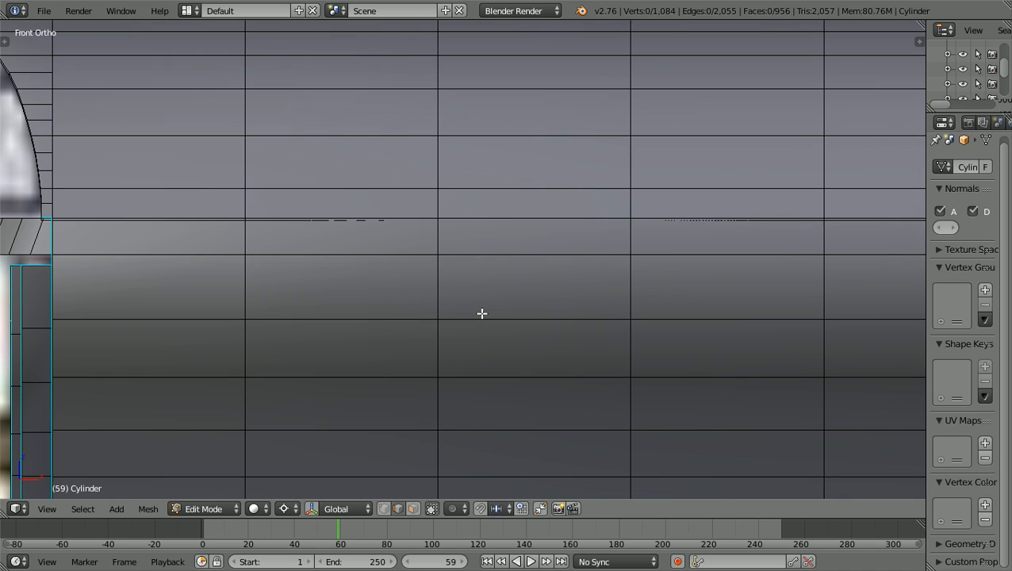
shift+scroll(482, 313, down, 4)
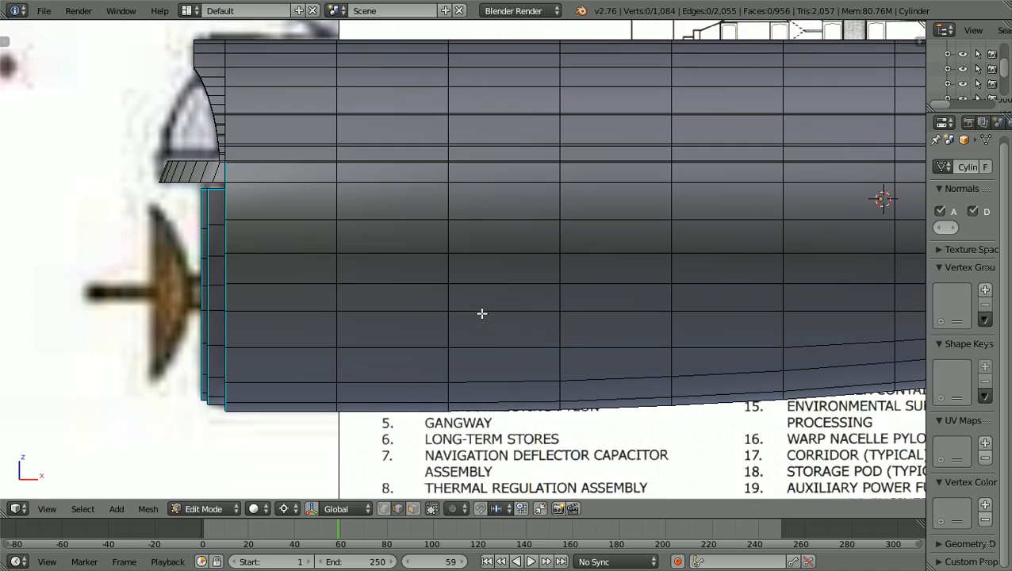
scroll(481, 314, up, 3)
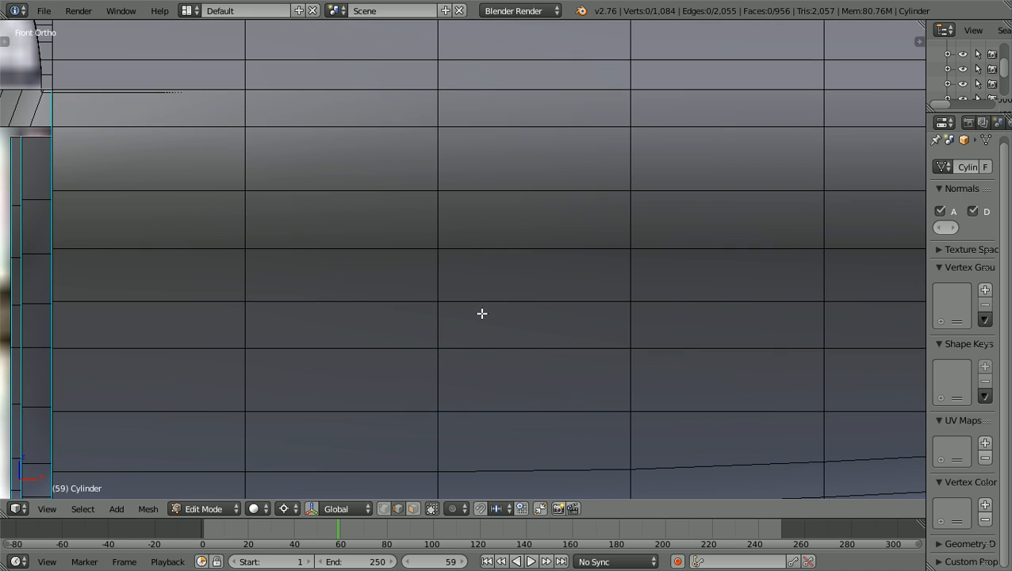
scroll(482, 313, down, 5)
shift+scroll(481, 313, up, 3)
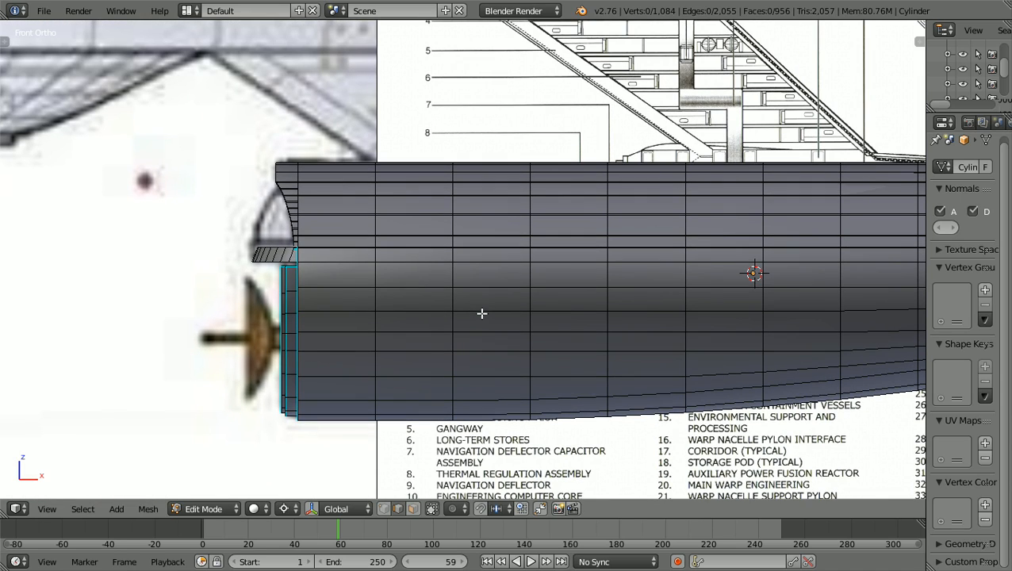
ctrl+scroll(481, 314, down, 6)
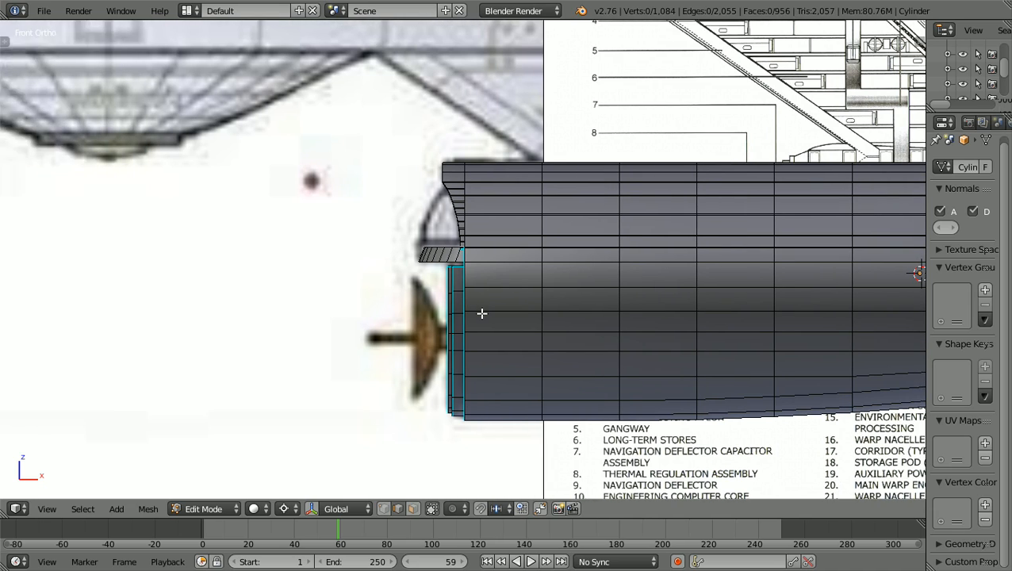
scroll(481, 313, up, 6)
shift+scroll(481, 313, up, 3)
scroll(481, 314, up, 6)
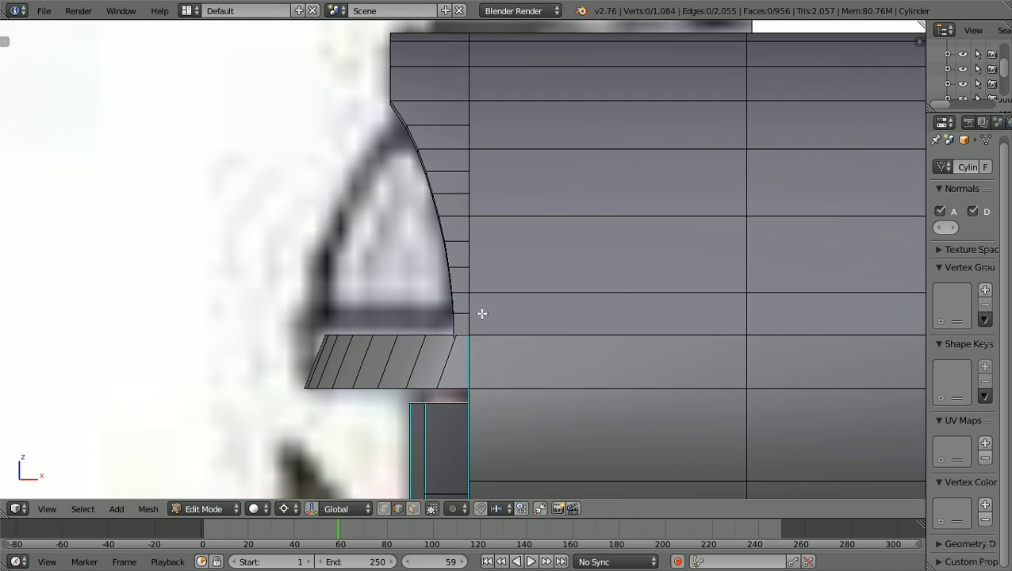
shift+scroll(482, 313, up, 2)
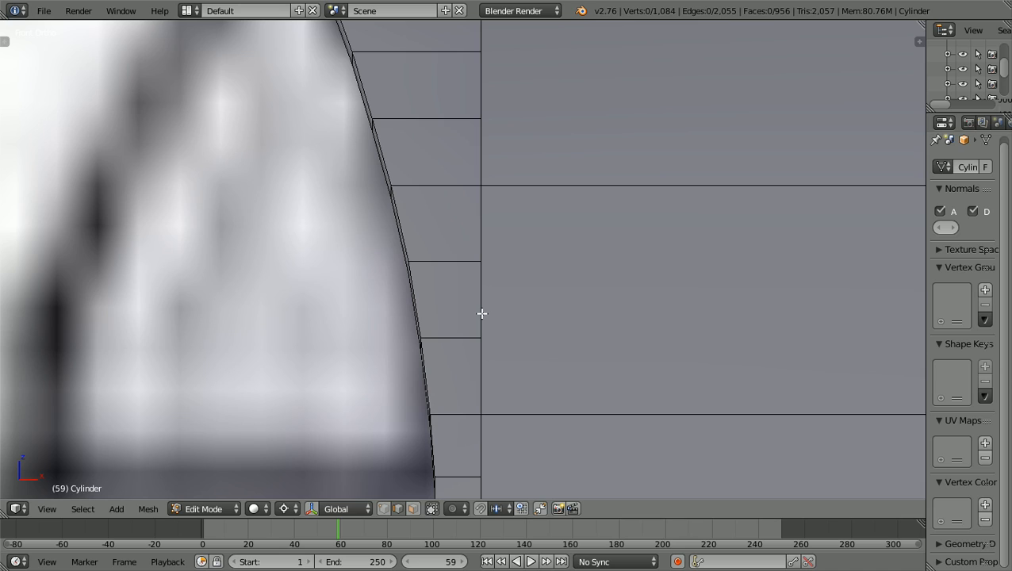
scroll(481, 313, up, 4)
shift+scroll(481, 313, down, 20)
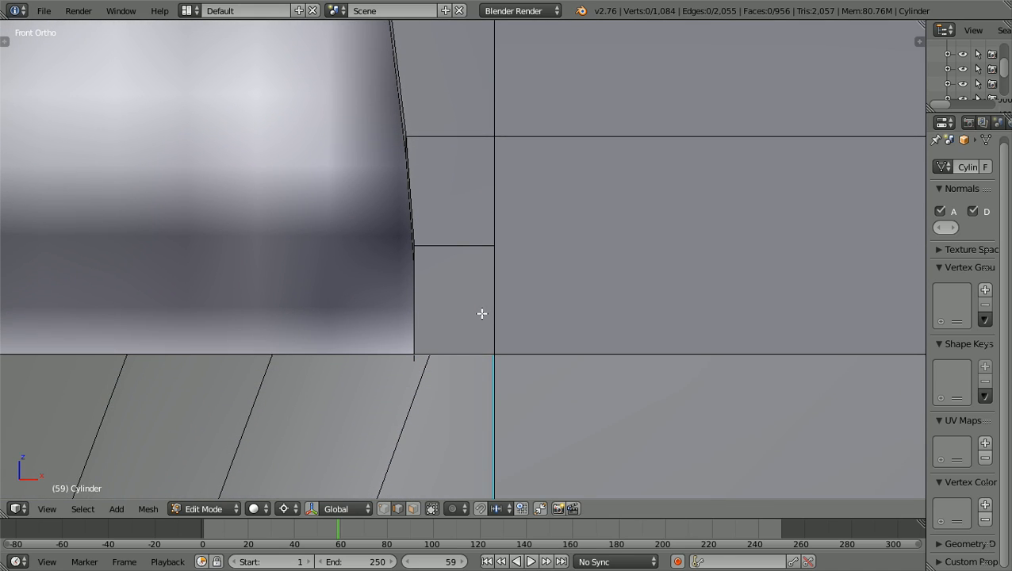
shift+scroll(482, 313, up, 10)
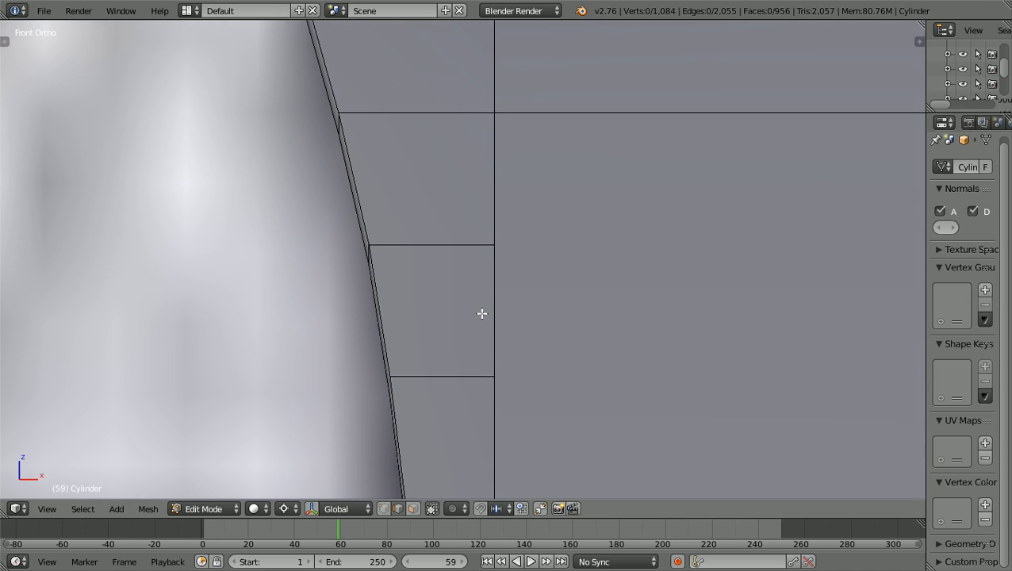
shift+scroll(481, 313, up, 6)
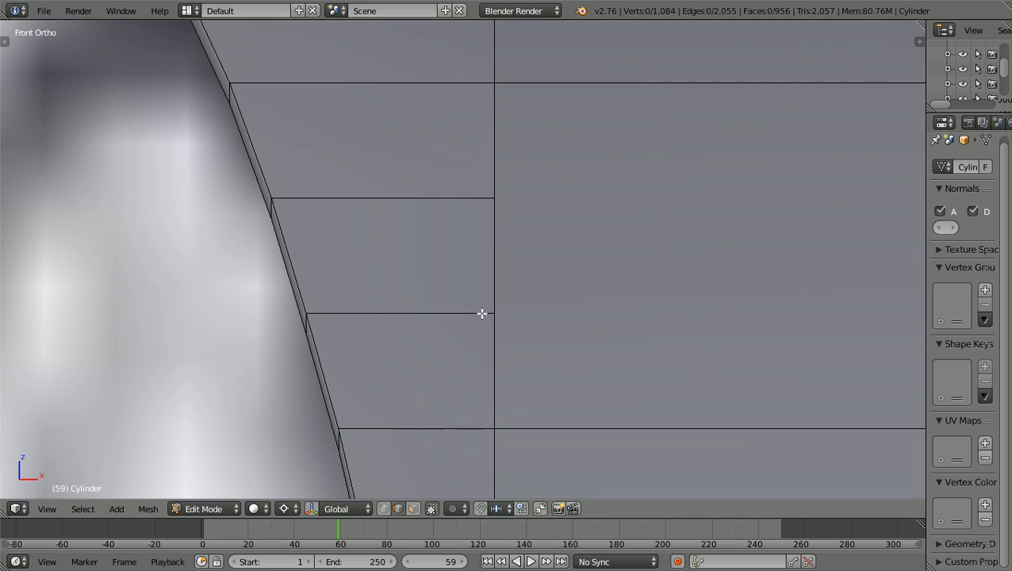
shift+scroll(482, 313, up, 12)
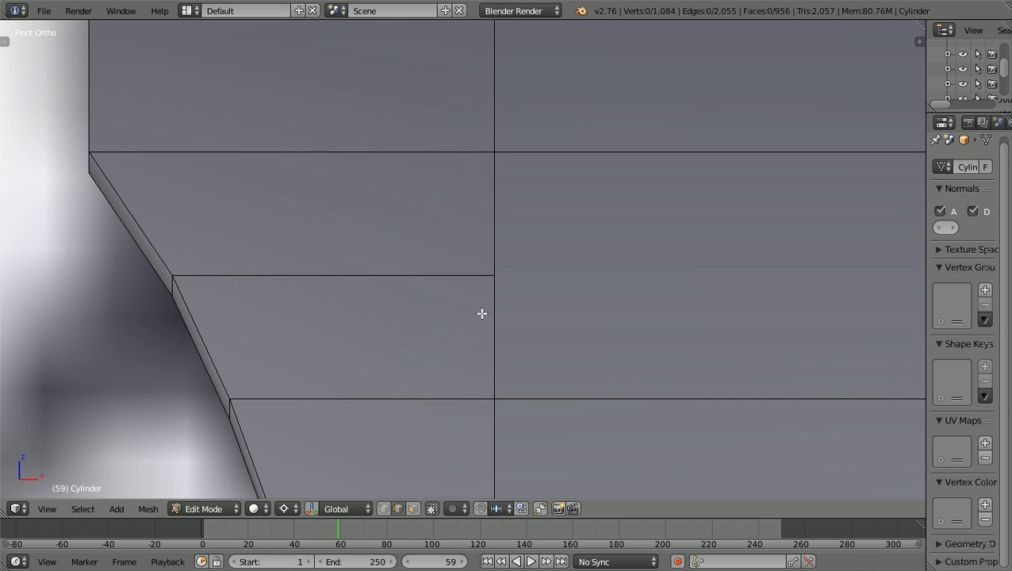
shift+scroll(481, 313, down, 2)
scroll(482, 313, down, 8)
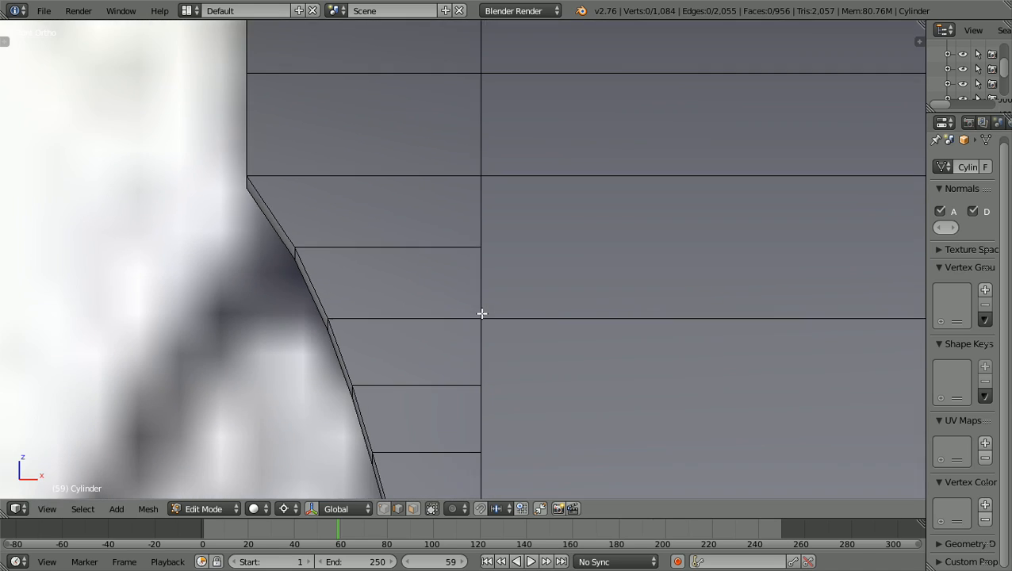
Inspect the front opening from an angle, focusing on where the curved rim meets the rounded ledge and hull side
middle_drag(485, 314, 546, 337)
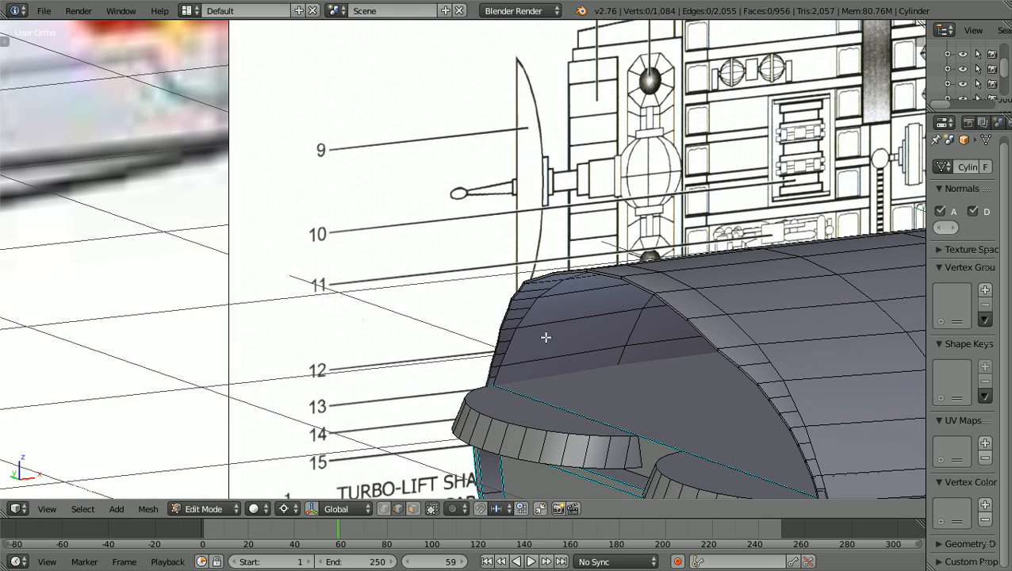
shift+scroll(546, 337, down, 5)
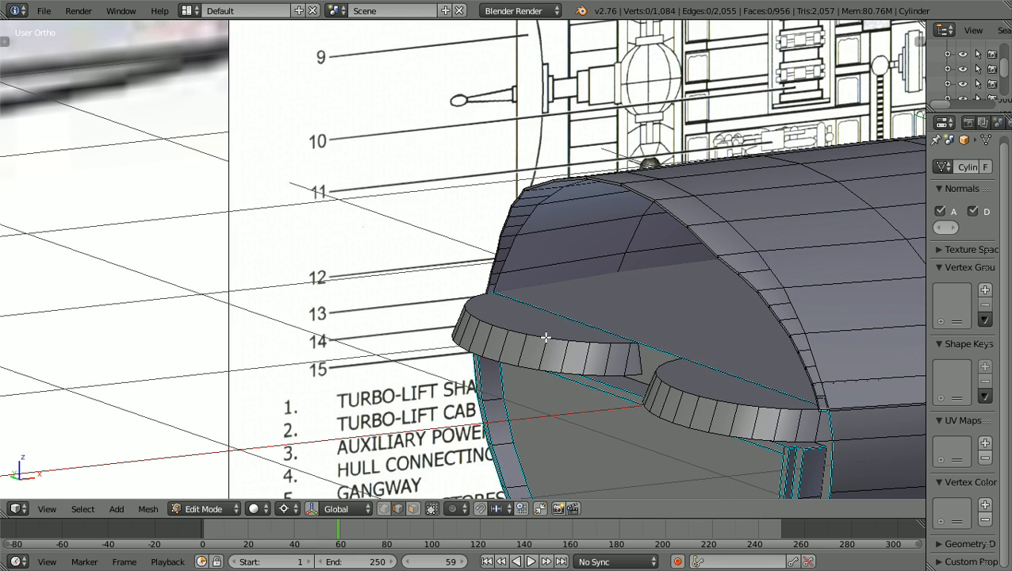
ctrl+scroll(546, 337, up, 3)
ctrl+scroll(546, 337, up, 5)
shift+scroll(541, 338, down, 9)
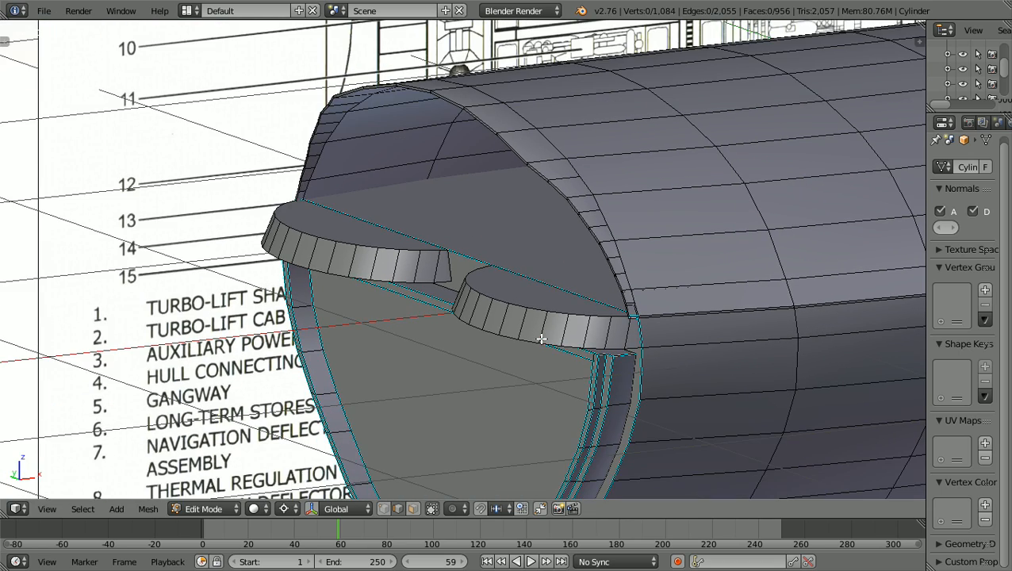
scroll(541, 338, up, 4)
shift+scroll(540, 339, up, 4)
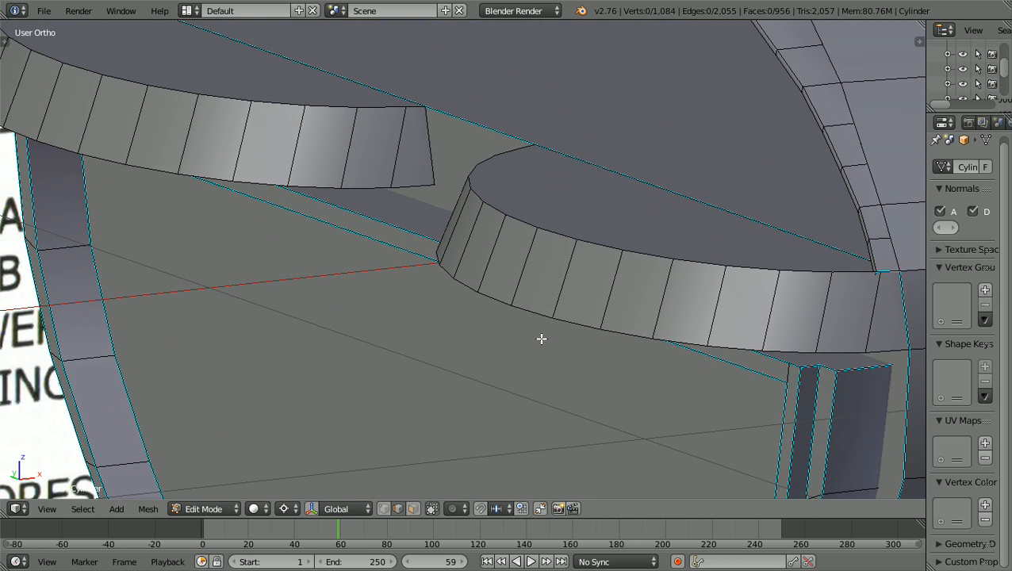
ctrl+scroll(540, 339, up, 10)
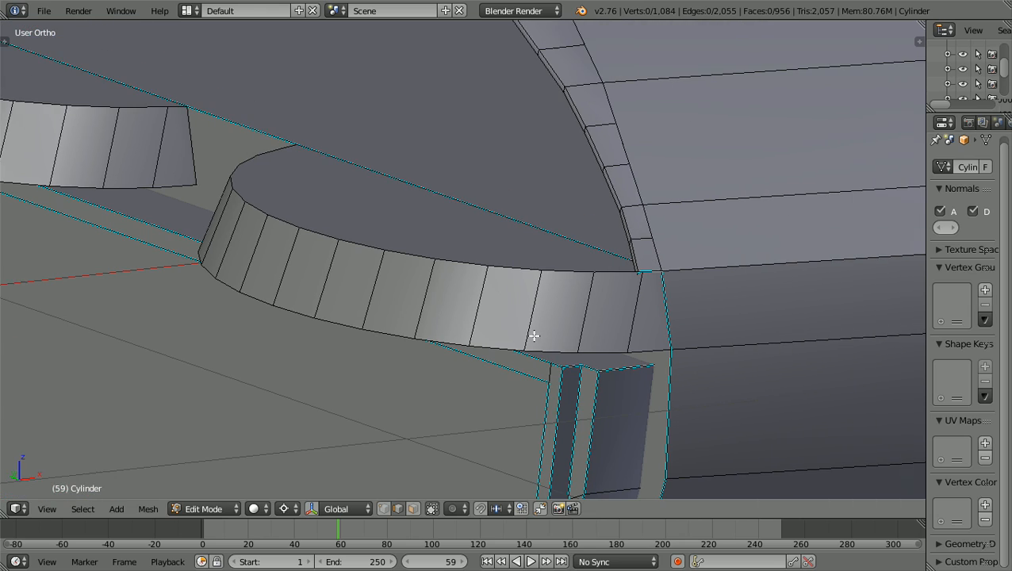
ctrl+scroll(534, 335, up, 3)
scroll(534, 335, up, 5)
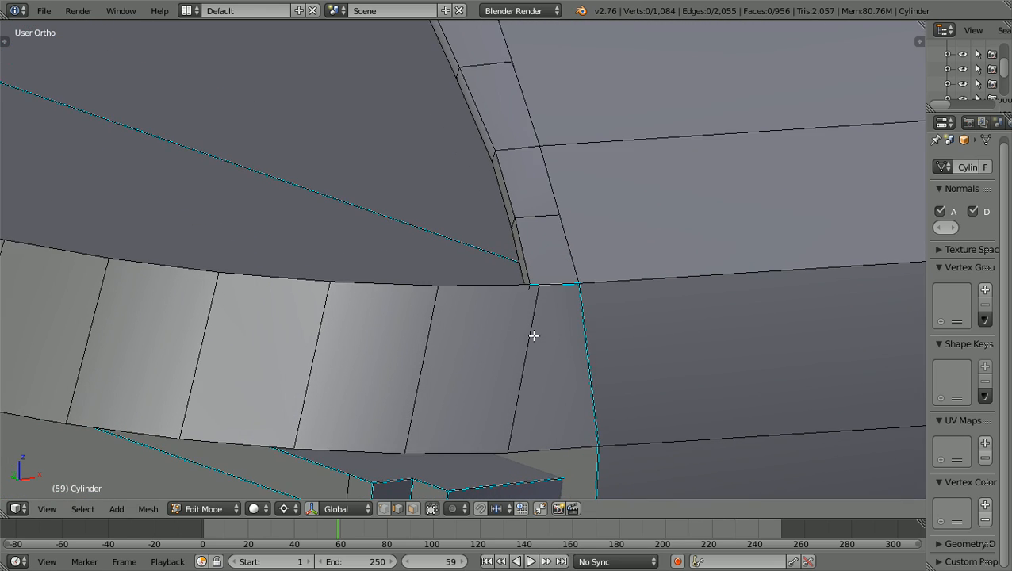
scroll(534, 335, down, 5)
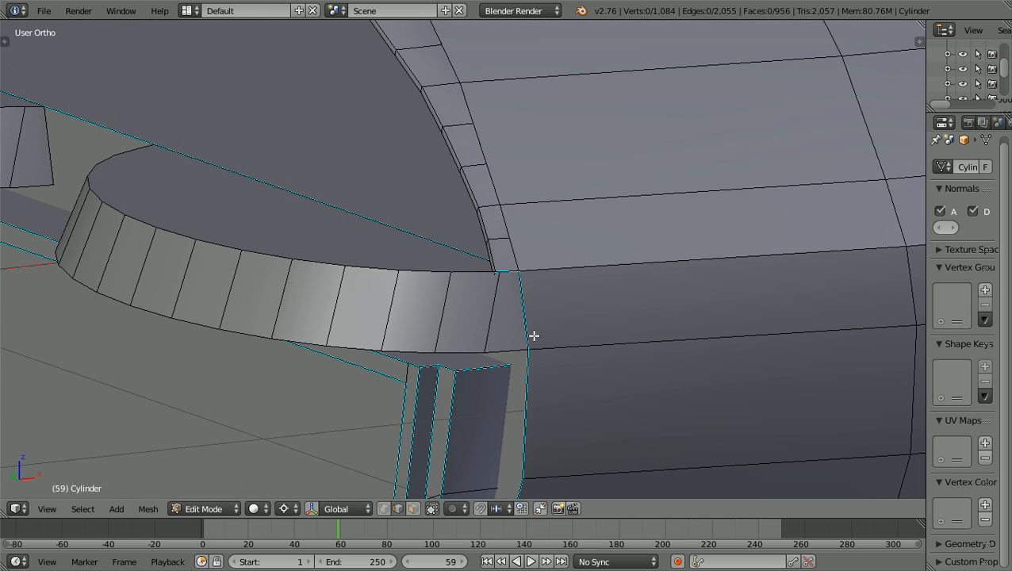
shift+scroll(533, 335, down, 3)
scroll(534, 335, down, 1)
shift+scroll(533, 335, down, 2)
scroll(533, 335, down, 2)
shift+scroll(534, 336, down, 3)
shift+scroll(534, 335, up, 8)
ctrl+scroll(534, 335, up, 5)
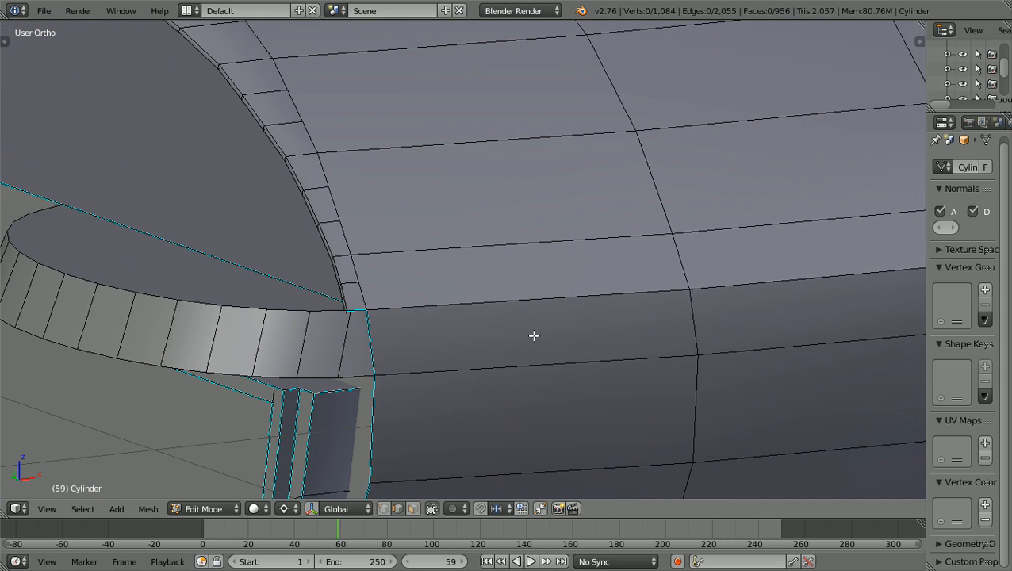
scroll(534, 335, up, 4)
ctrl+scroll(534, 335, down, 3)
shift+scroll(534, 335, down, 4)
ctrl+scroll(533, 336, down, 5)
scroll(533, 336, up, 4)
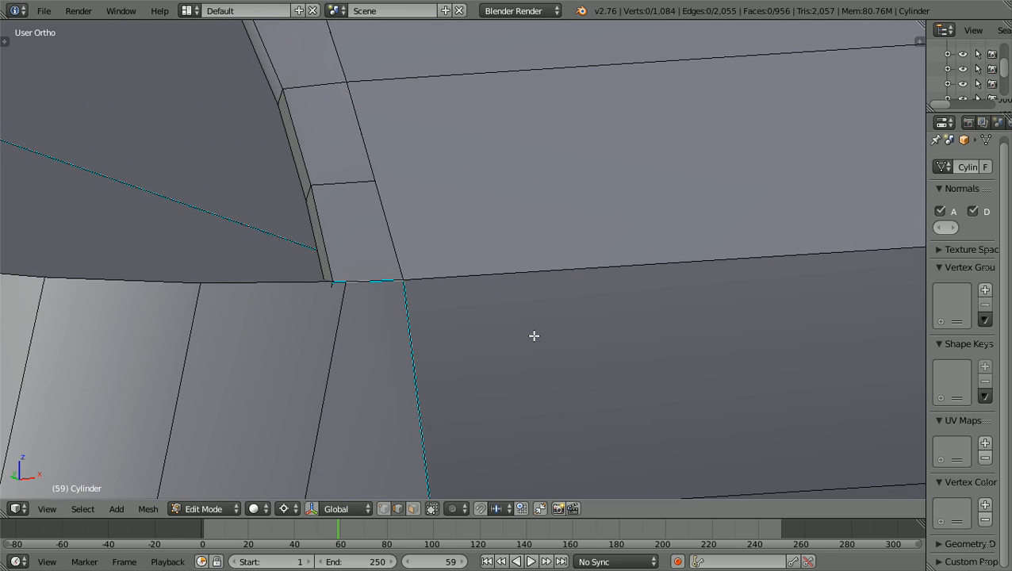
Switch the hull mesh to Object Mode to view its shading without the edit wireframe
scroll(534, 335, down, 1)
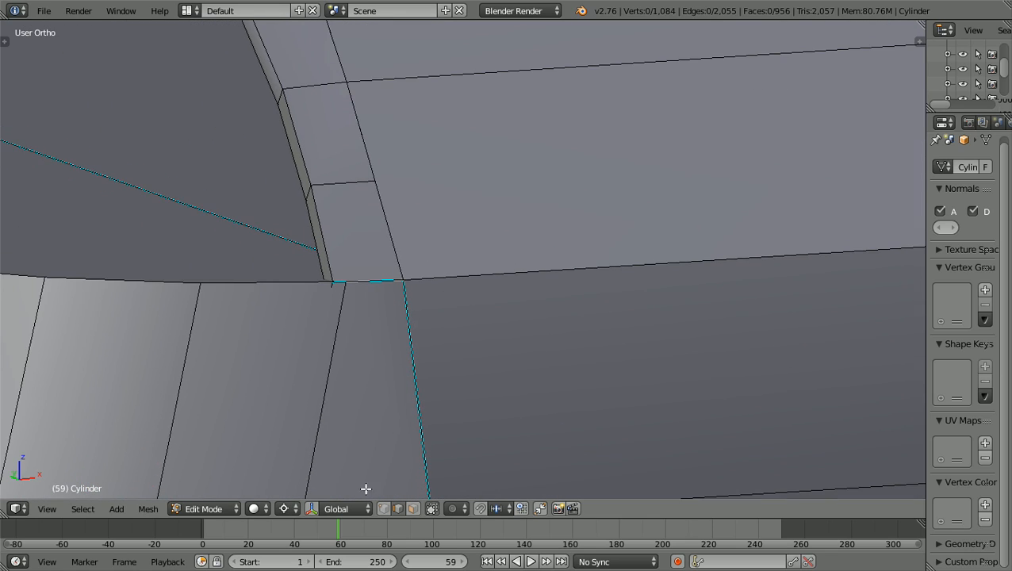
click(235, 504)
click(228, 492)
scroll(259, 468, down, 5)
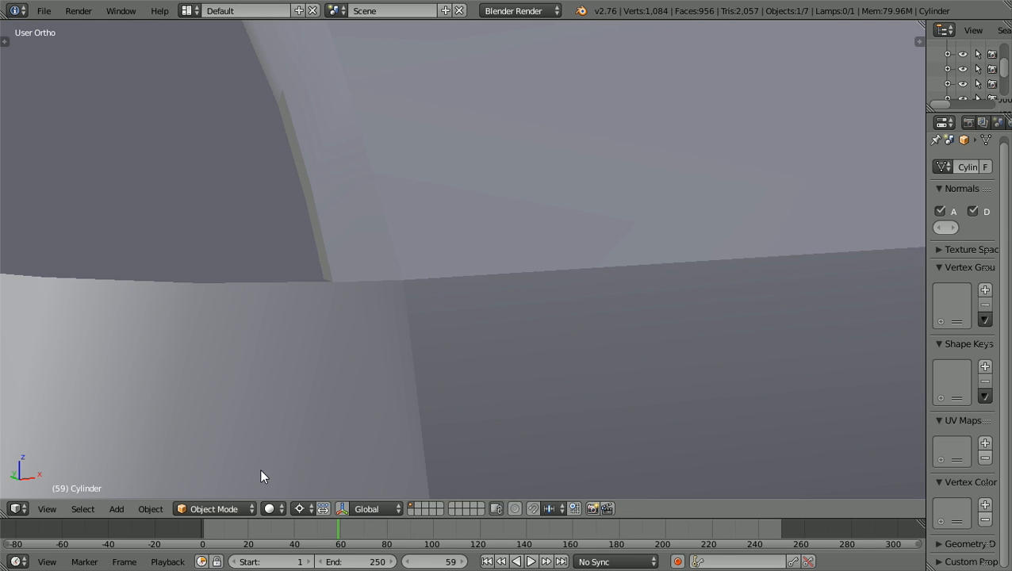
Inspect the lower end of the front opening's curved rim up close, where its narrow inner face meets the rounded ledge
middle_drag(363, 432, 535, 450)
scroll(534, 450, up, 4)
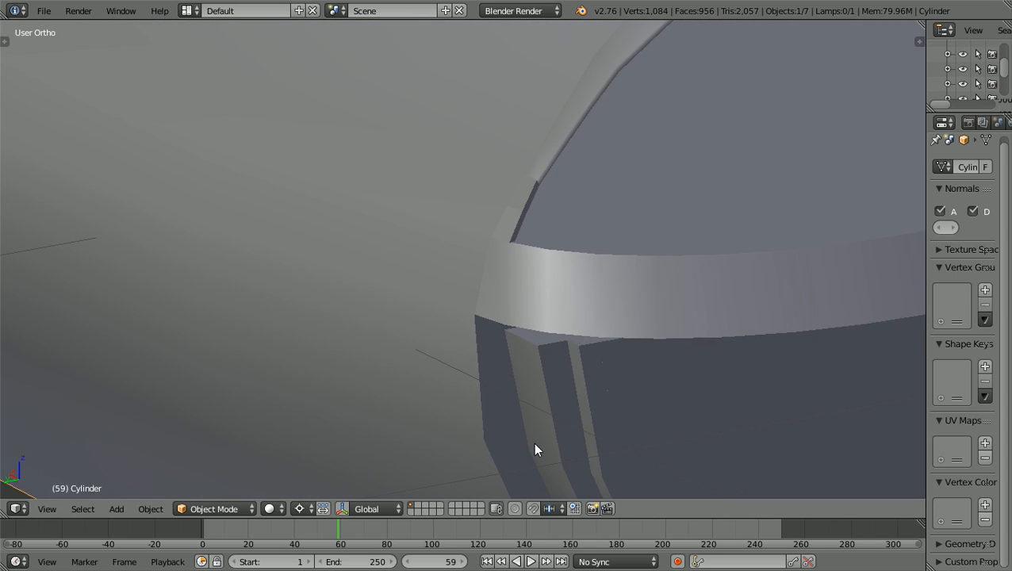
scroll(534, 450, up, 2)
scroll(533, 448, up, 5)
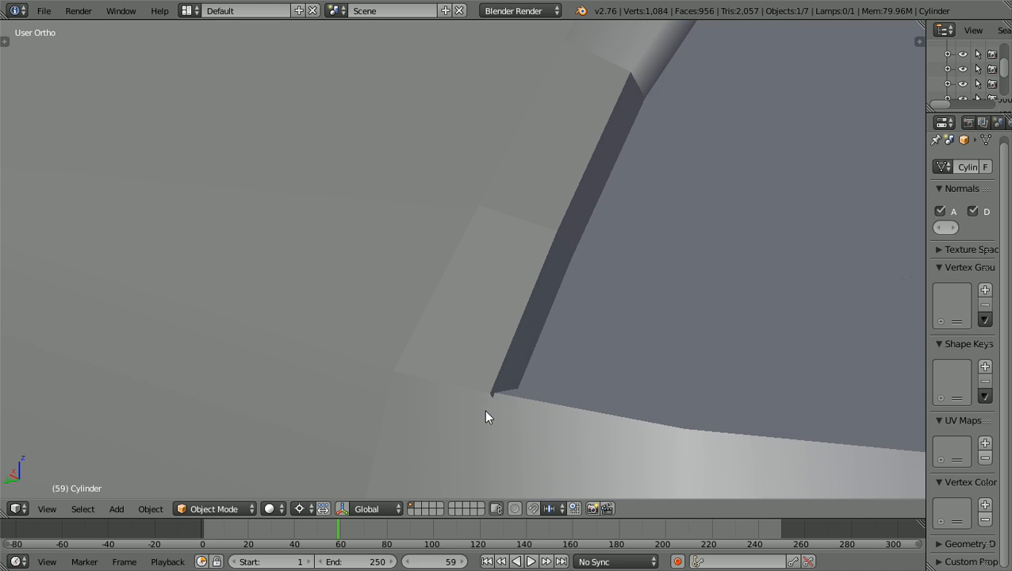
ctrl+scroll(434, 386, up, 3)
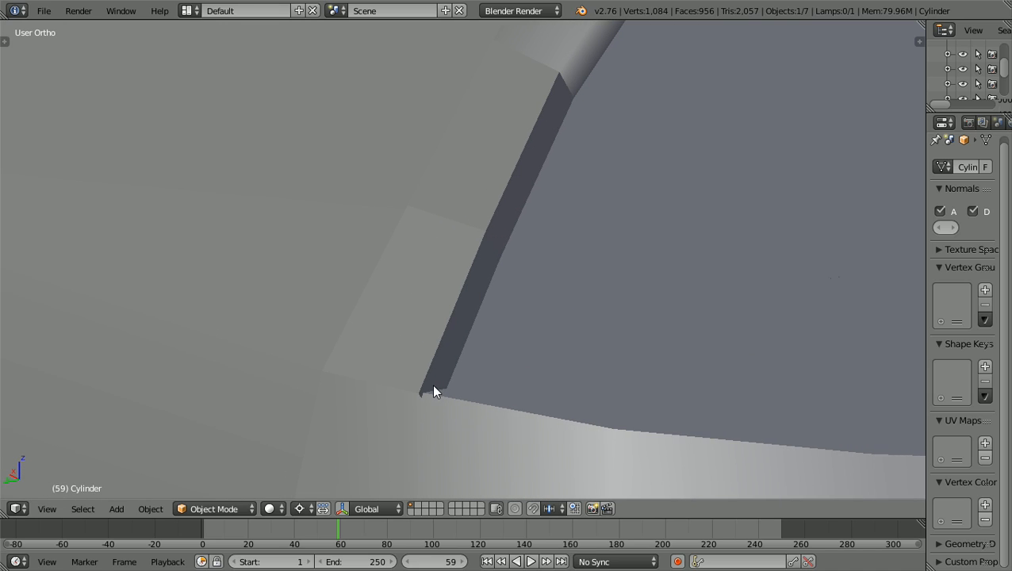
scroll(434, 386, down, 3)
scroll(433, 392, down, 5)
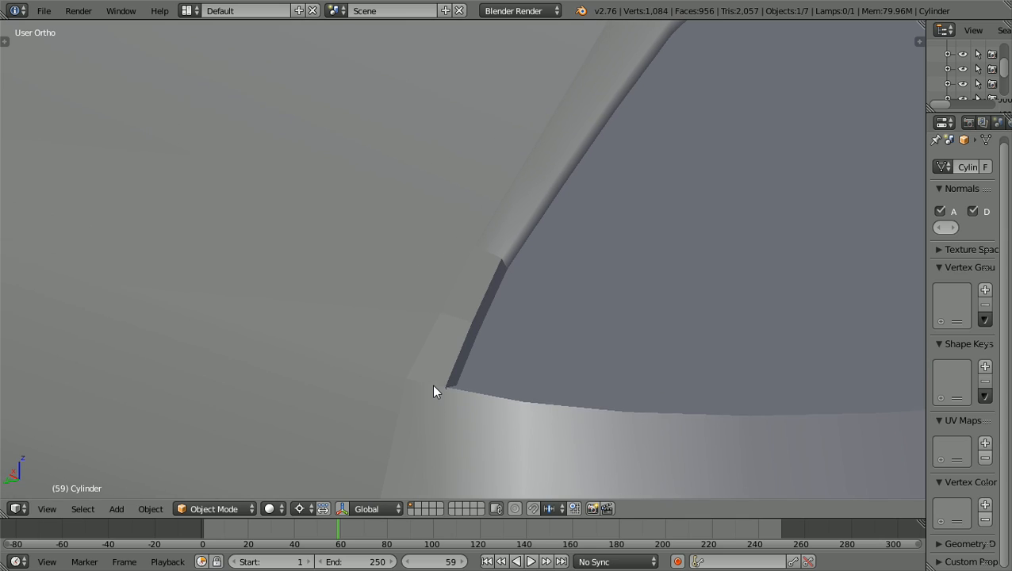
scroll(433, 385, up, 1)
scroll(433, 386, down, 4)
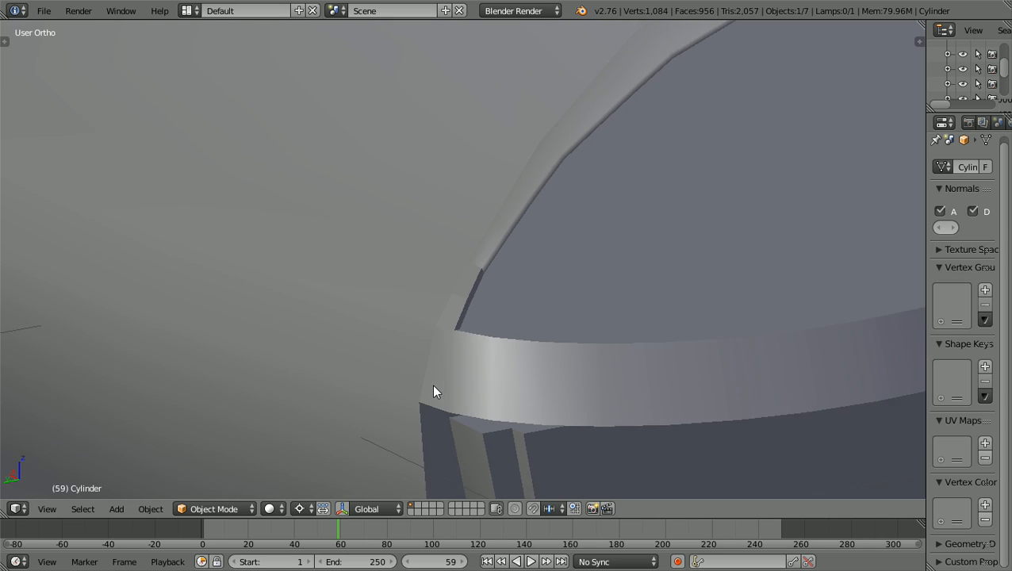
ctrl+scroll(433, 385, up, 2)
scroll(434, 389, up, 4)
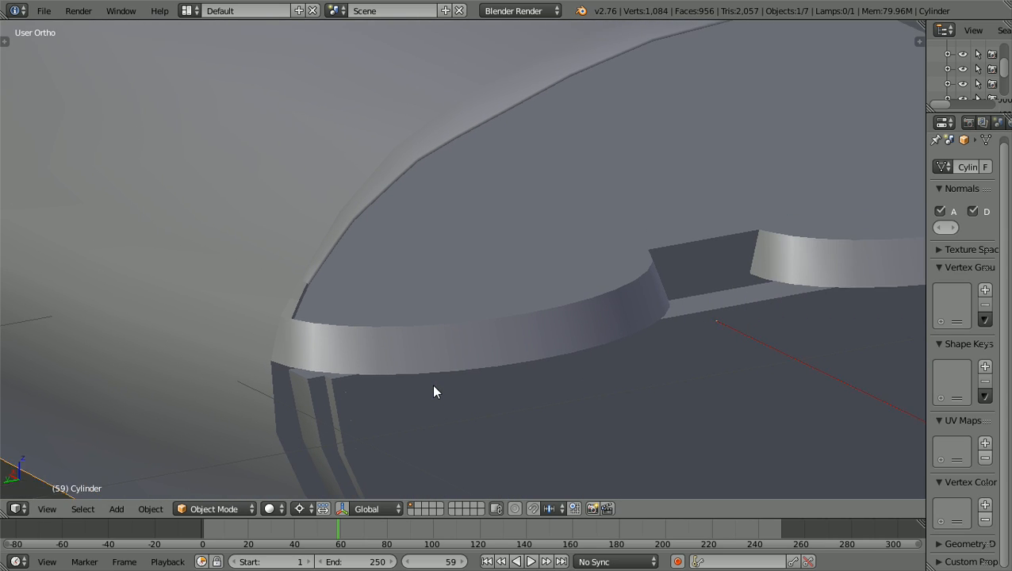
Examine the shading across the whole front opening, including both ledge lobes and the lowest part of the curved rim
scroll(434, 392, down, 4)
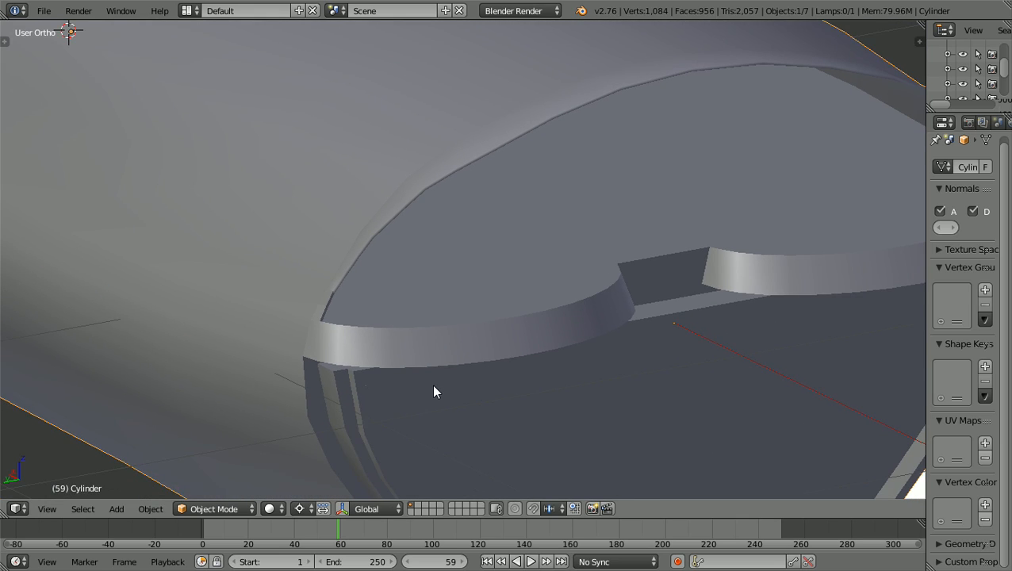
ctrl+scroll(434, 385, up, 3)
shift+scroll(434, 385, up, 2)
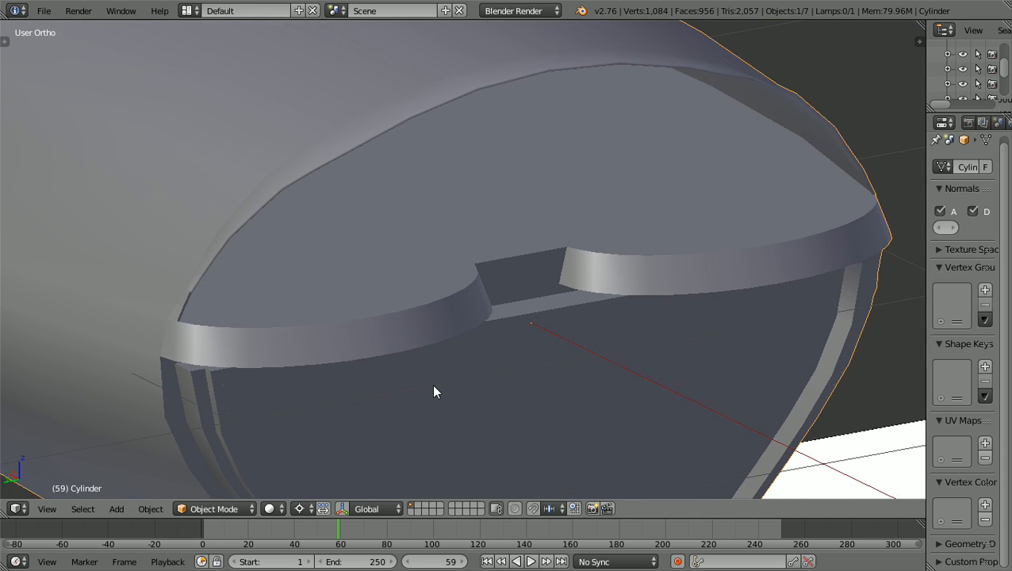
scroll(434, 391, down, 6)
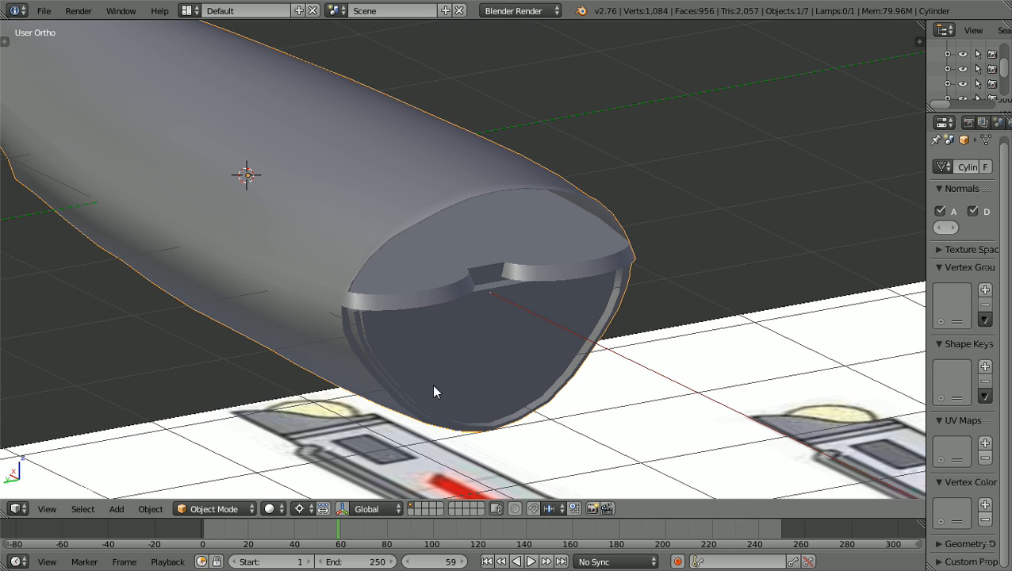
scroll(434, 391, up, 3)
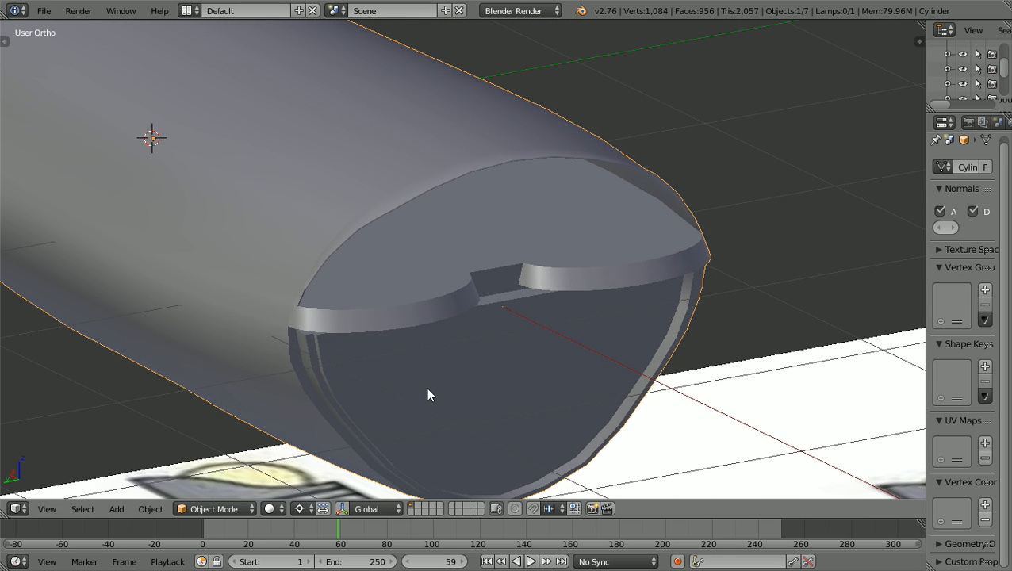
scroll(427, 394, up, 5)
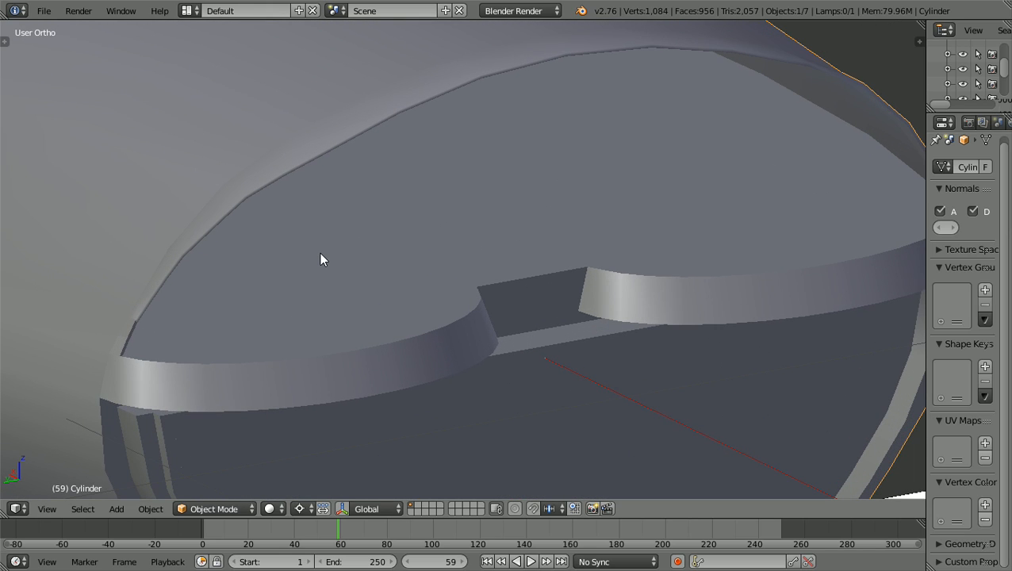
scroll(319, 260, down, 3)
middle_drag(312, 255, 352, 270)
scroll(352, 271, up, 1)
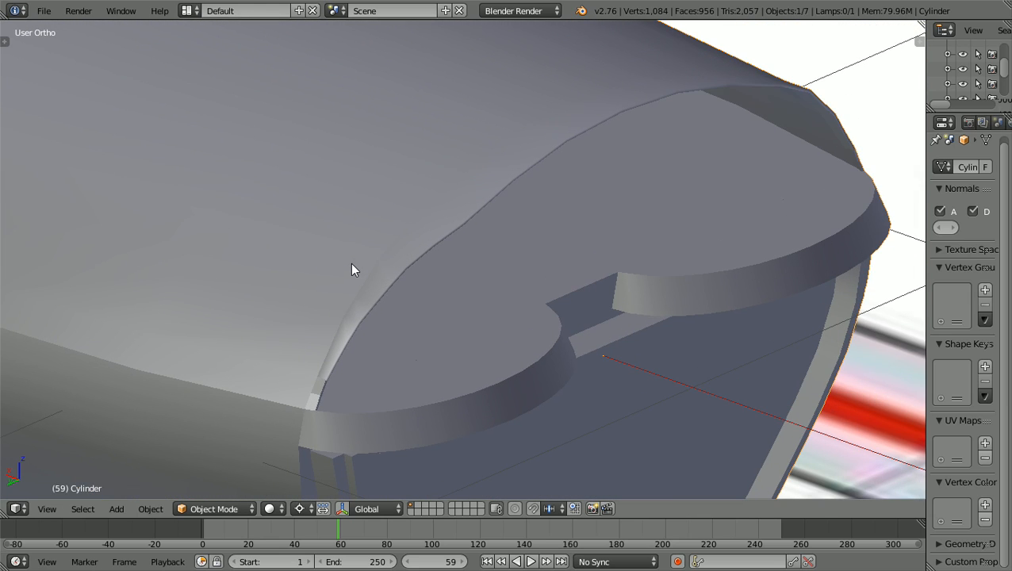
ctrl+scroll(351, 264, down, 2)
shift+scroll(351, 263, down, 5)
scroll(353, 270, up, 2)
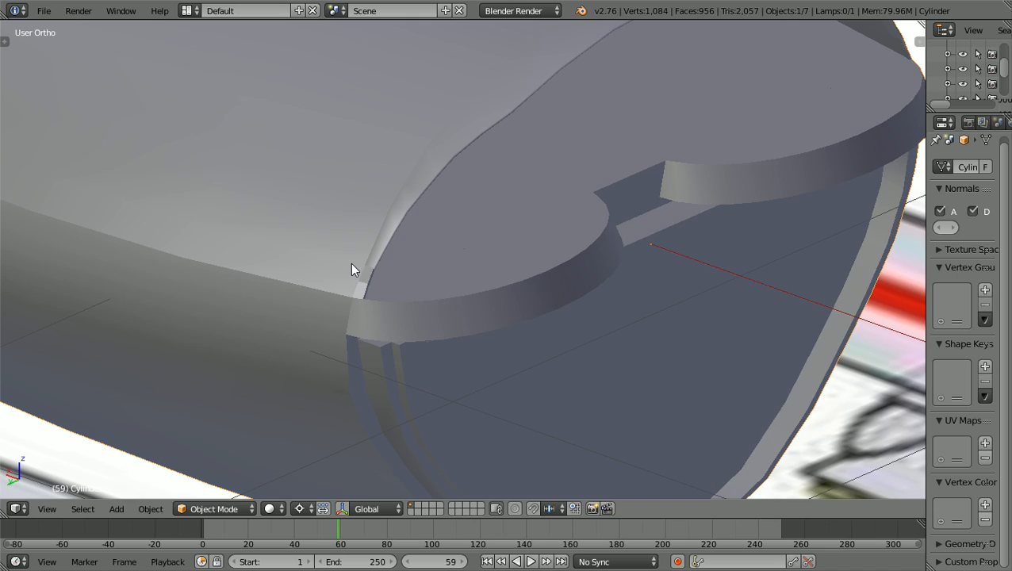
Shade smooth the two lowest outer rim faces on each side of the front opening in Edit Mode and clear the selection
click(254, 509)
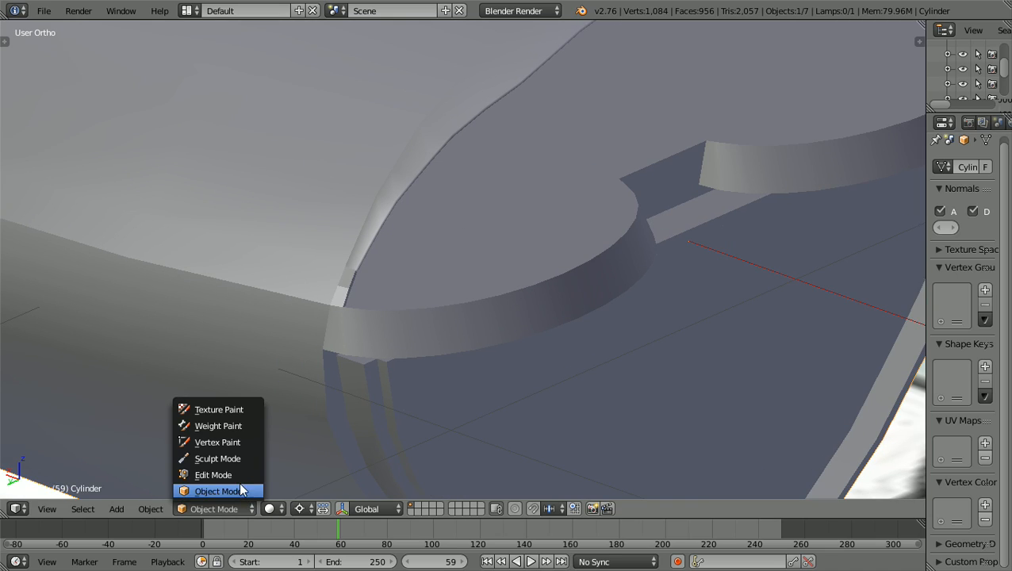
click(238, 473)
scroll(248, 469, up, 1)
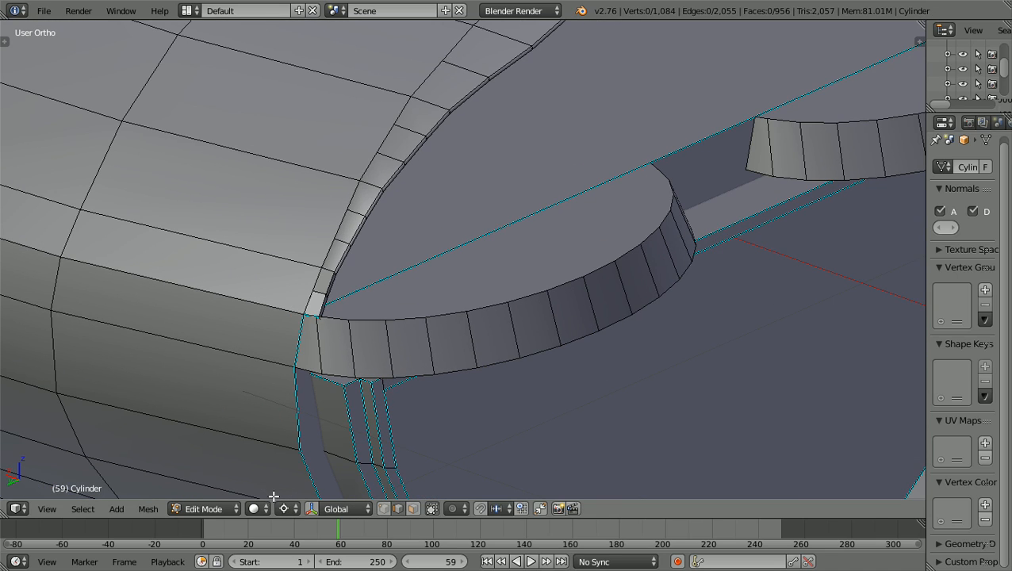
click(413, 508)
right_click(315, 307)
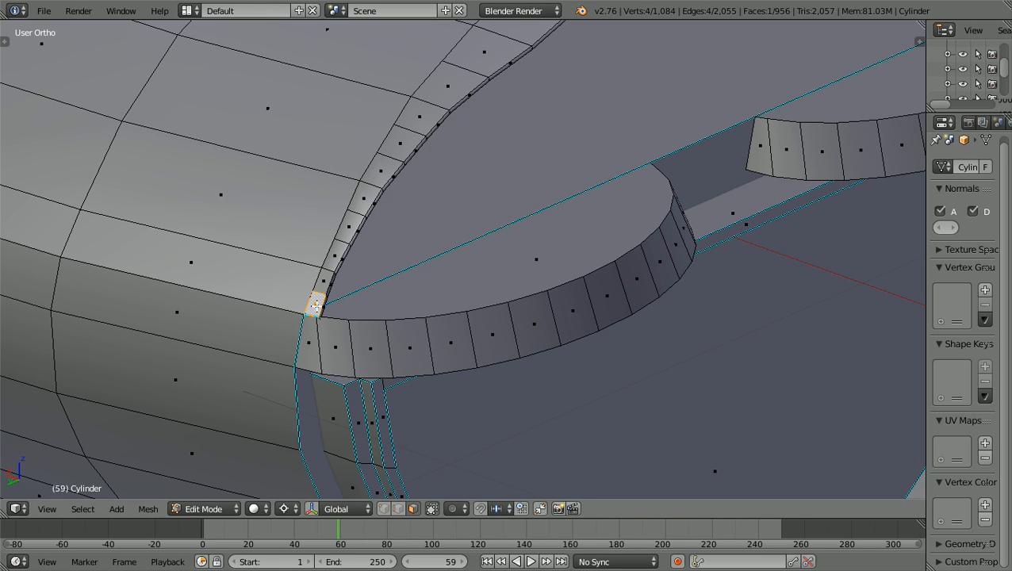
shift+right_click(323, 283)
middle_drag(323, 284, 347, 323)
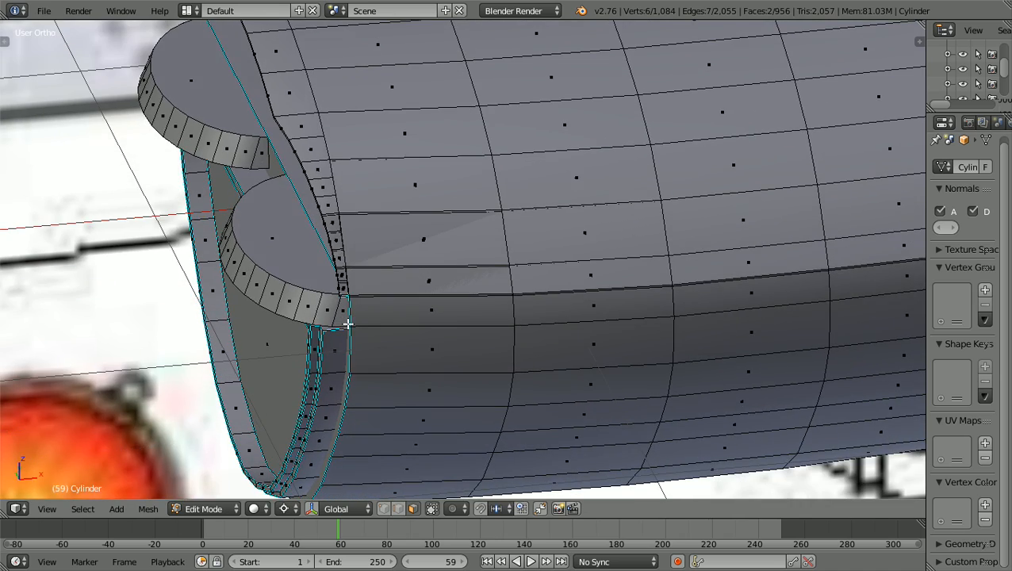
scroll(347, 323, up, 4)
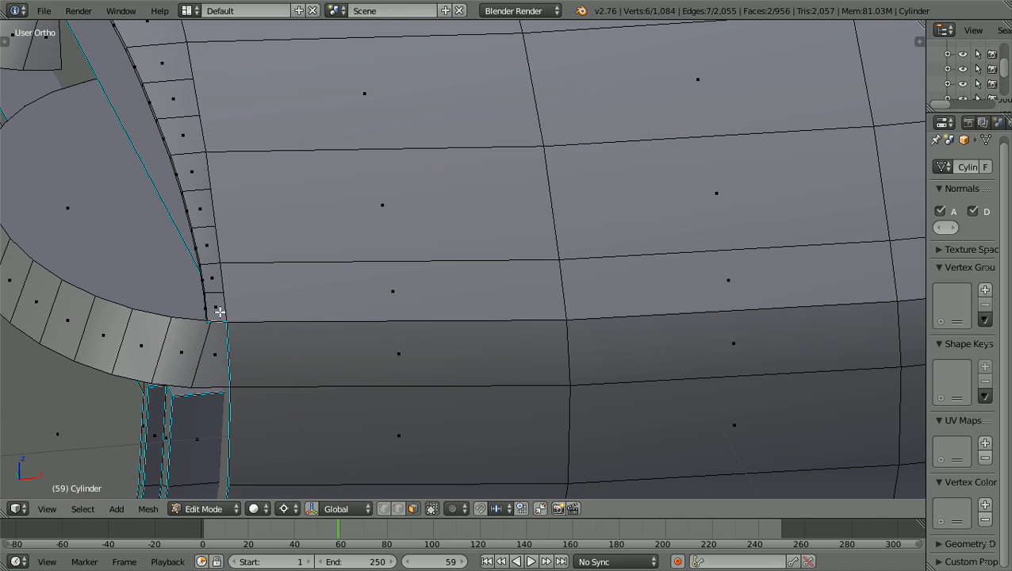
shift+right_click(215, 306)
shift+right_click(209, 278)
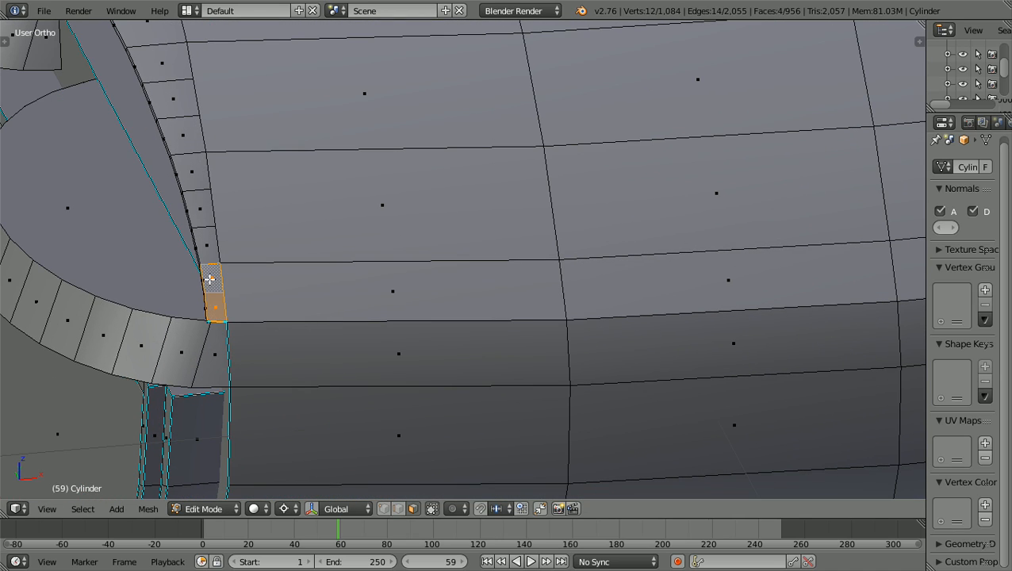
scroll(209, 279, down, 4)
key(t)
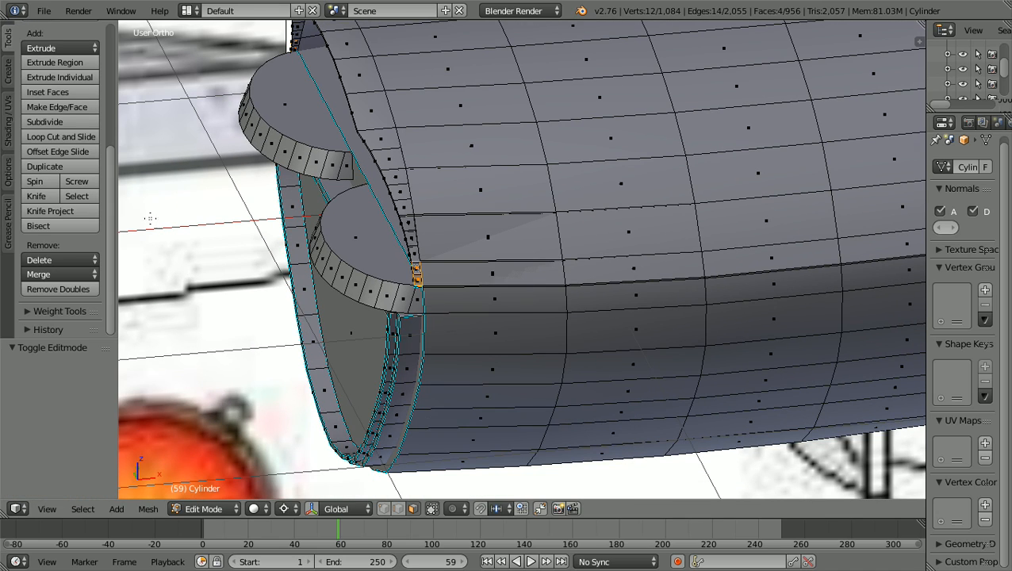
click(9, 134)
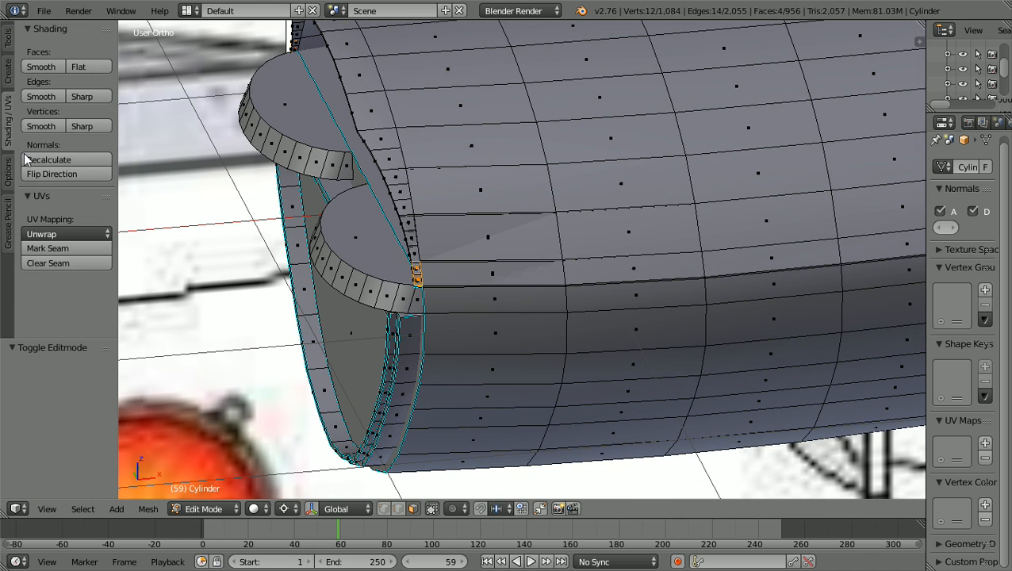
click(33, 66)
key(a)
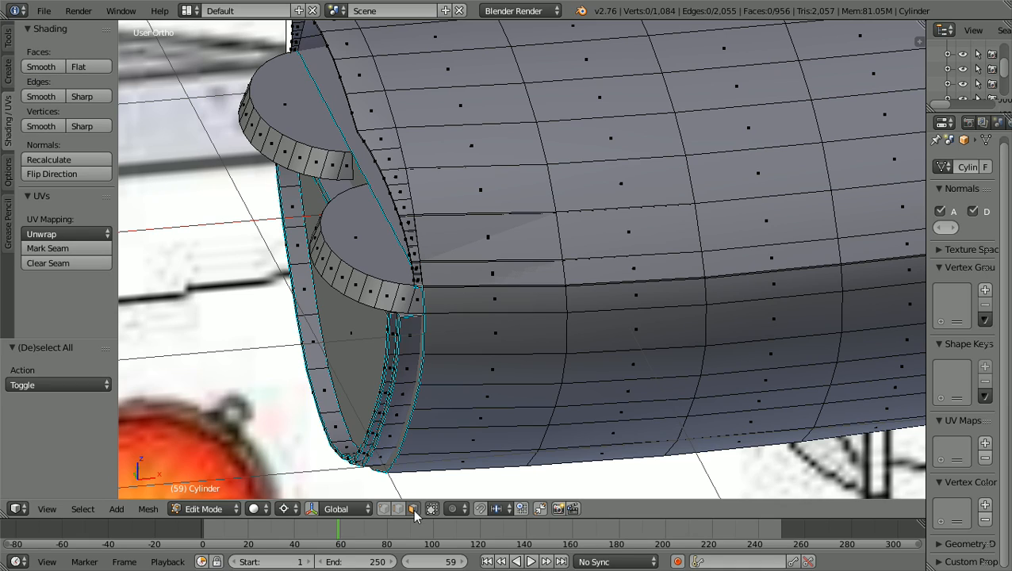
Return the hull to Object Mode with vertex selection restored, and inspect the rim's shading just above the rounded ledge
click(385, 509)
click(226, 508)
click(228, 493)
middle_drag(230, 499, 576, 447)
scroll(575, 448, up, 5)
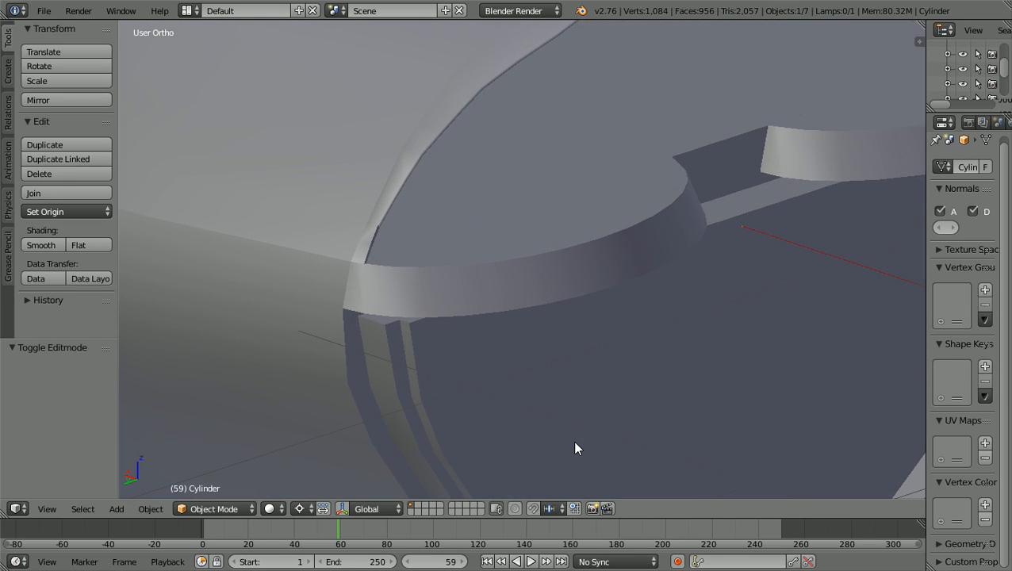
scroll(575, 448, up, 4)
scroll(575, 448, down, 2)
middle_drag(553, 453, 548, 455)
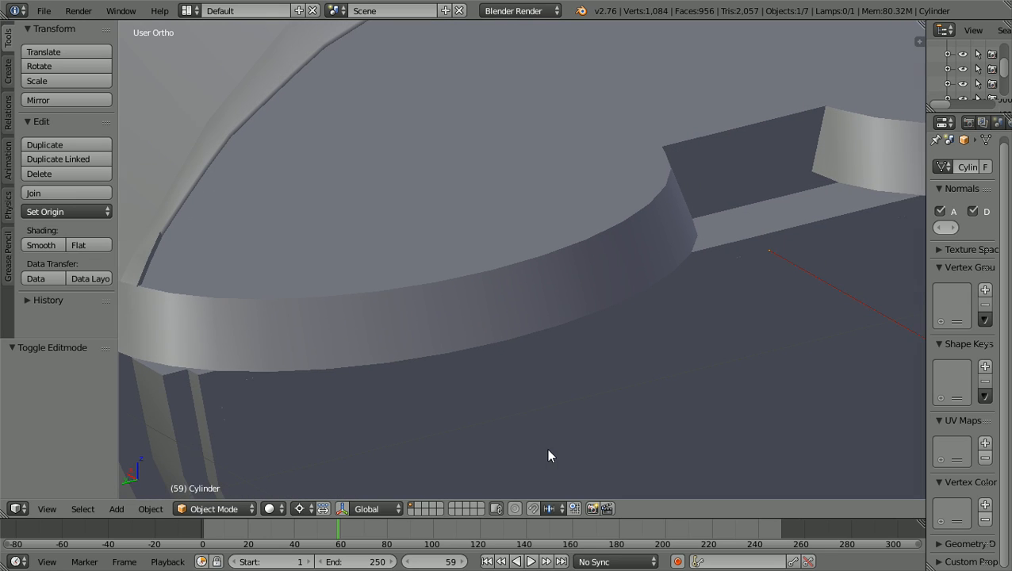
ctrl+scroll(548, 455, down, 6)
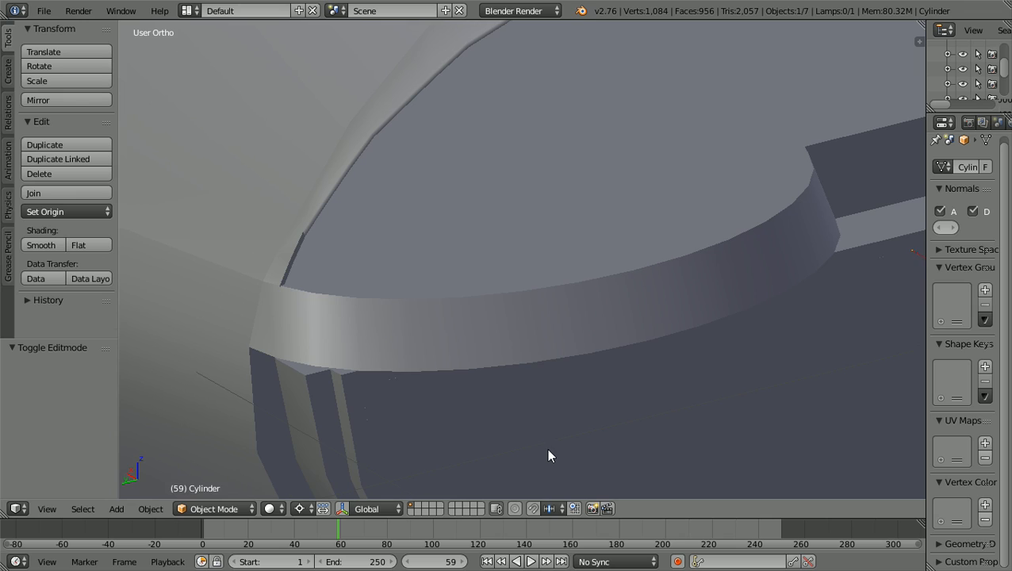
ctrl+scroll(548, 455, down, 2)
scroll(548, 455, down, 5)
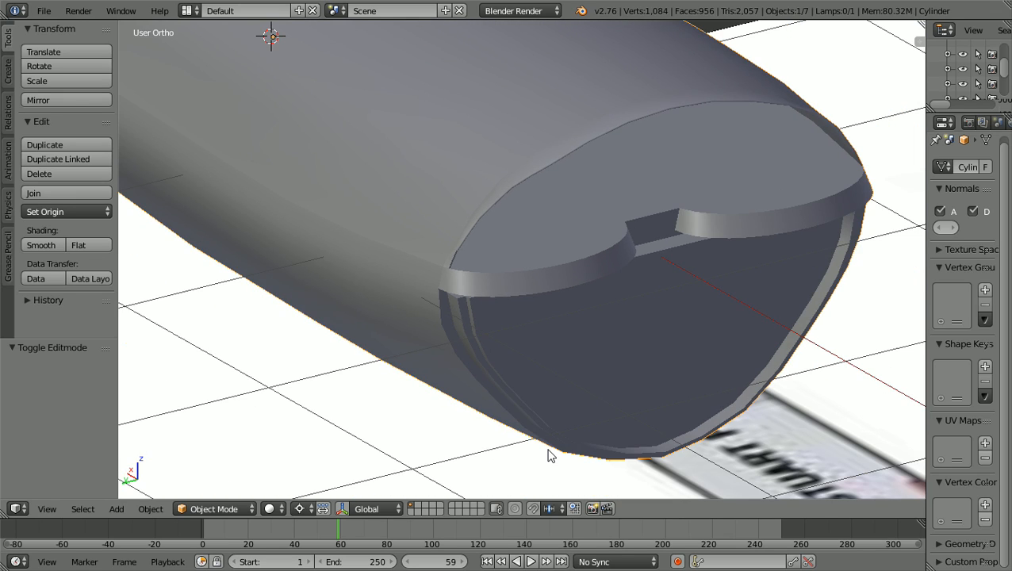
scroll(551, 455, up, 5)
ctrl+scroll(551, 455, down, 3)
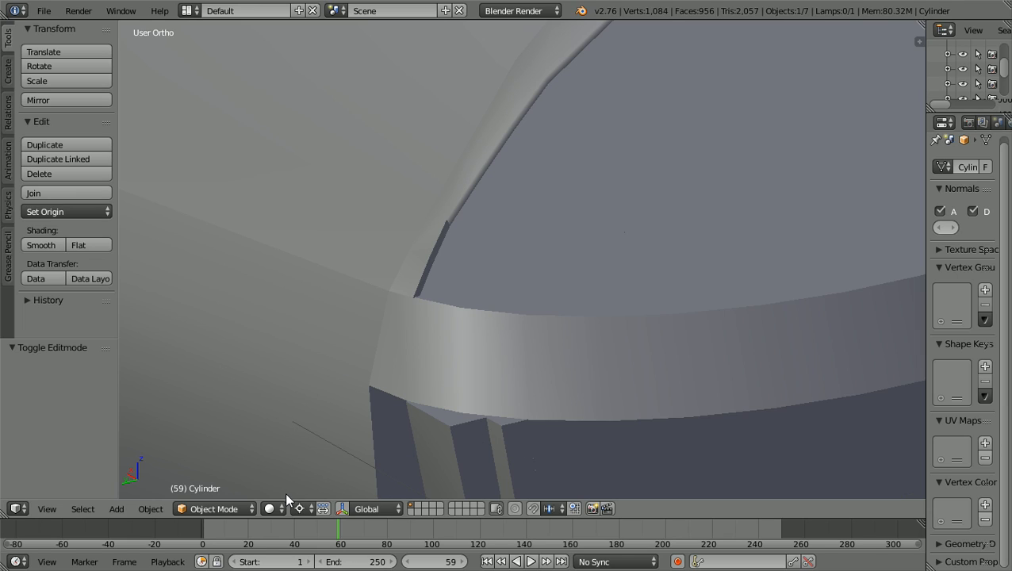
Shade smooth the two narrow inner faces at the rim's lower end, just above the ledge, and return to Object Mode
click(248, 509)
click(231, 475)
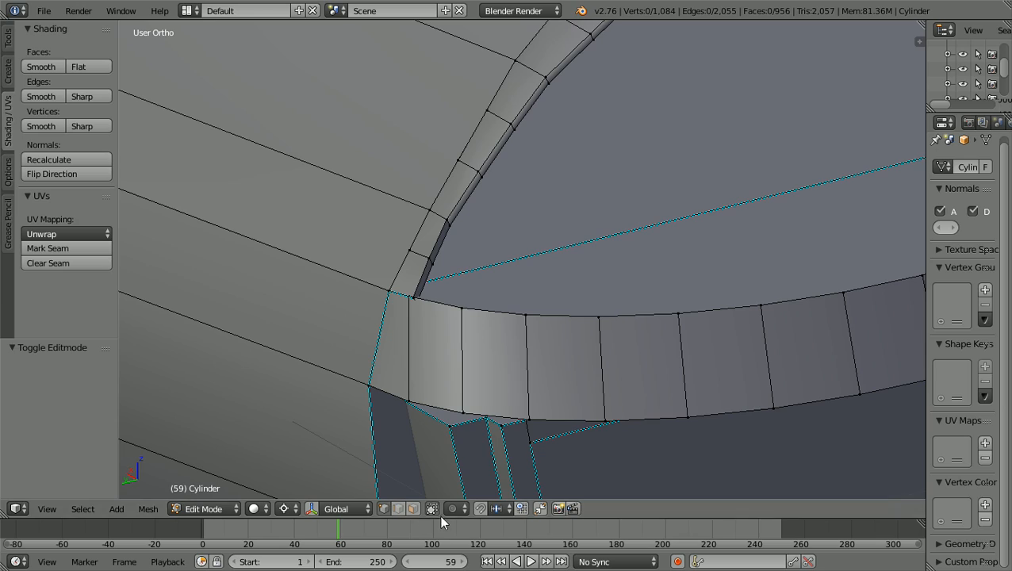
click(413, 509)
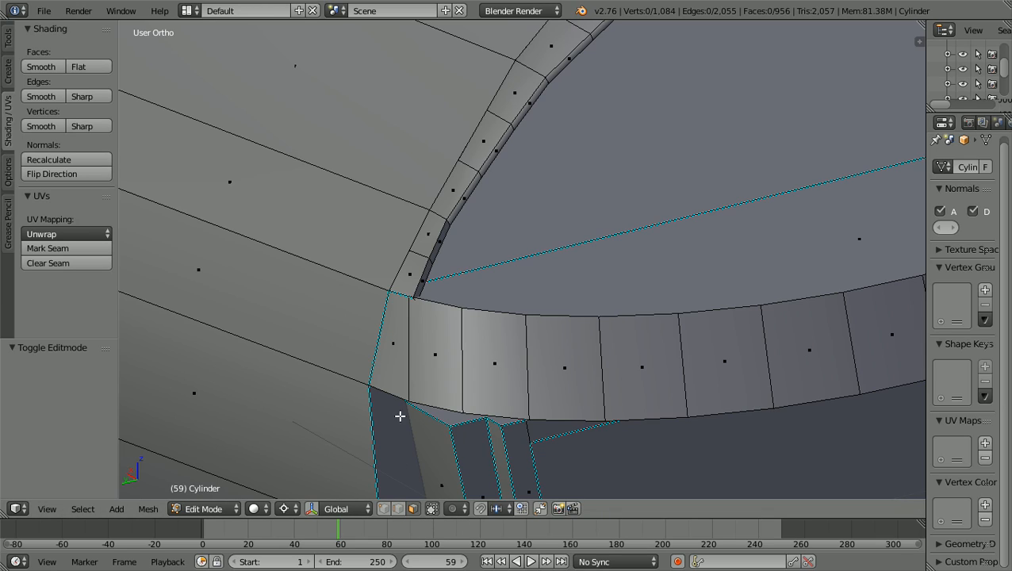
click(435, 250)
shift+click(425, 278)
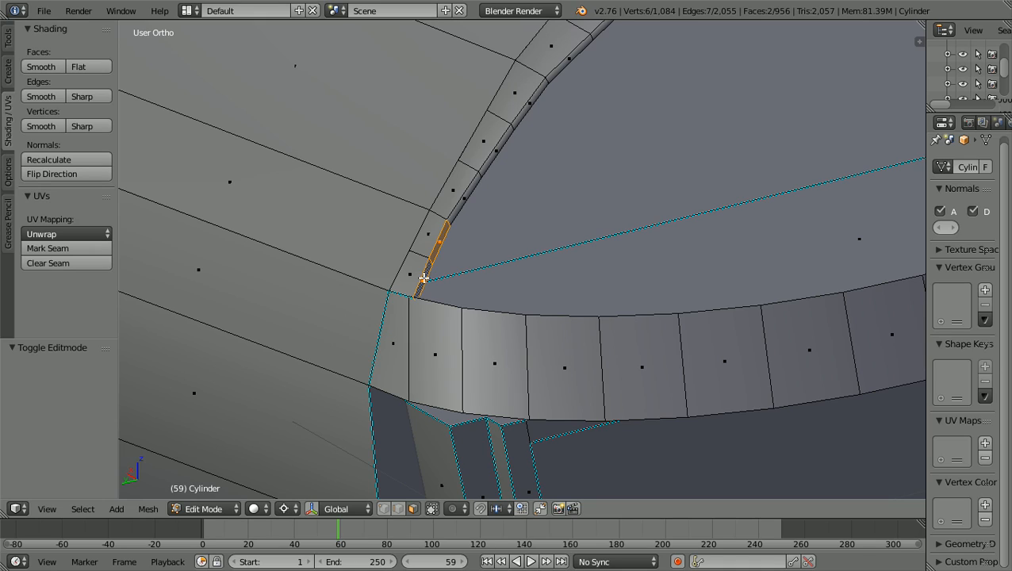
click(55, 70)
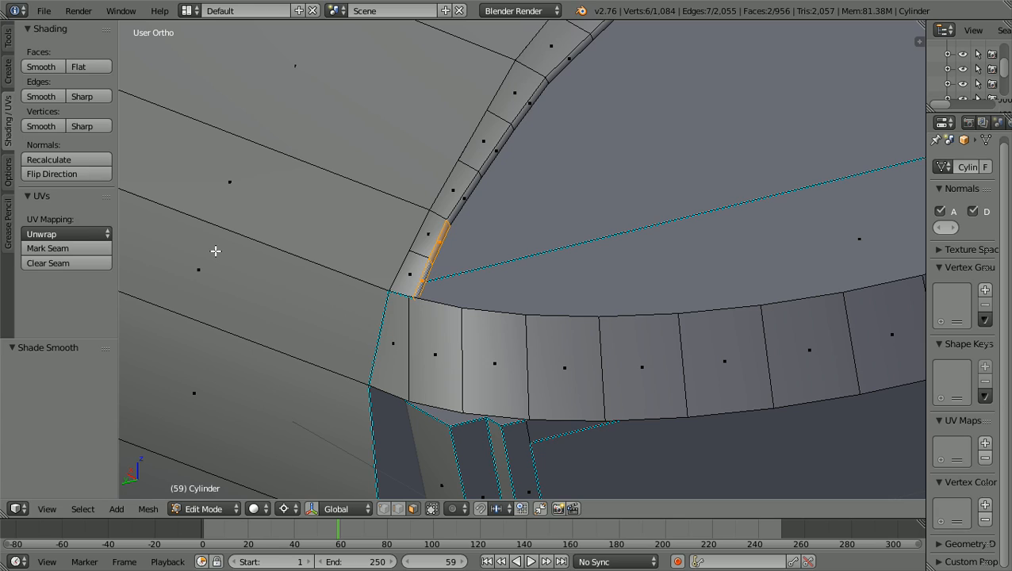
click(384, 509)
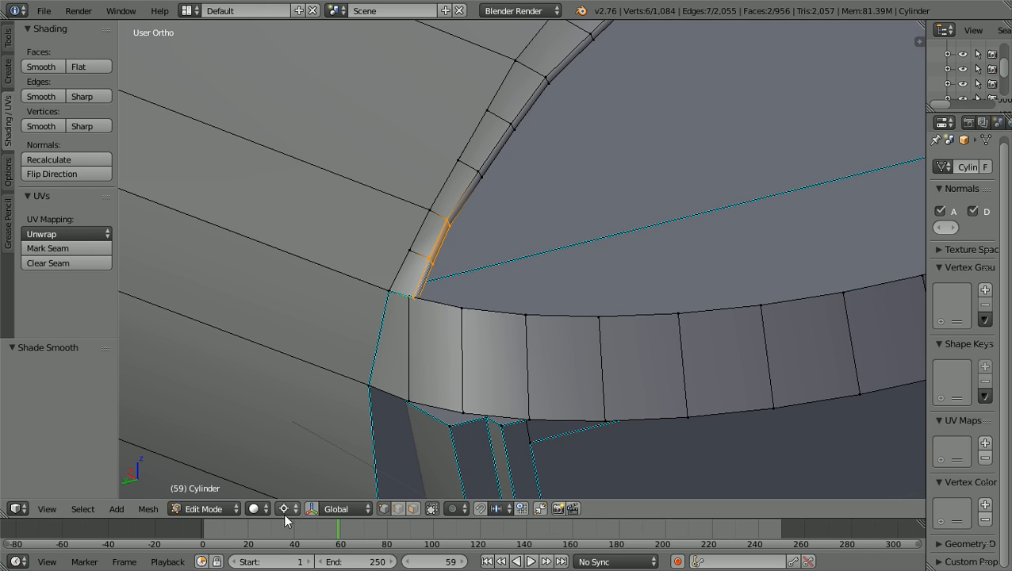
click(224, 509)
click(223, 489)
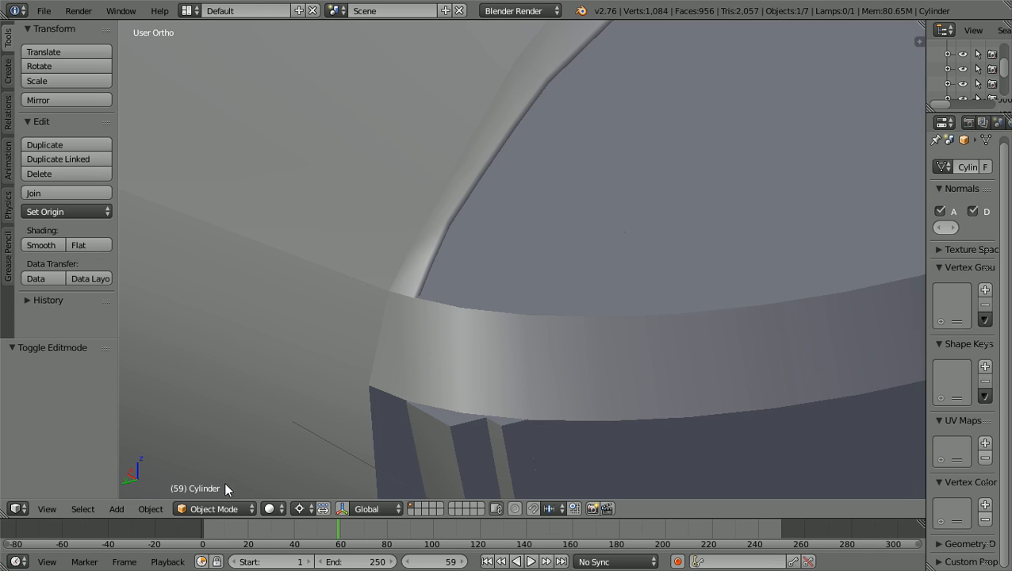
Review the whole hull against the reference drawings and examine the rim and ledge shading at its opposite end
middle_drag(350, 358, 418, 371)
key(t)
scroll(518, 356, down, 4)
middle_drag(503, 362, 579, 377)
scroll(386, 351, down, 3)
scroll(296, 364, up, 2)
scroll(295, 364, up, 1)
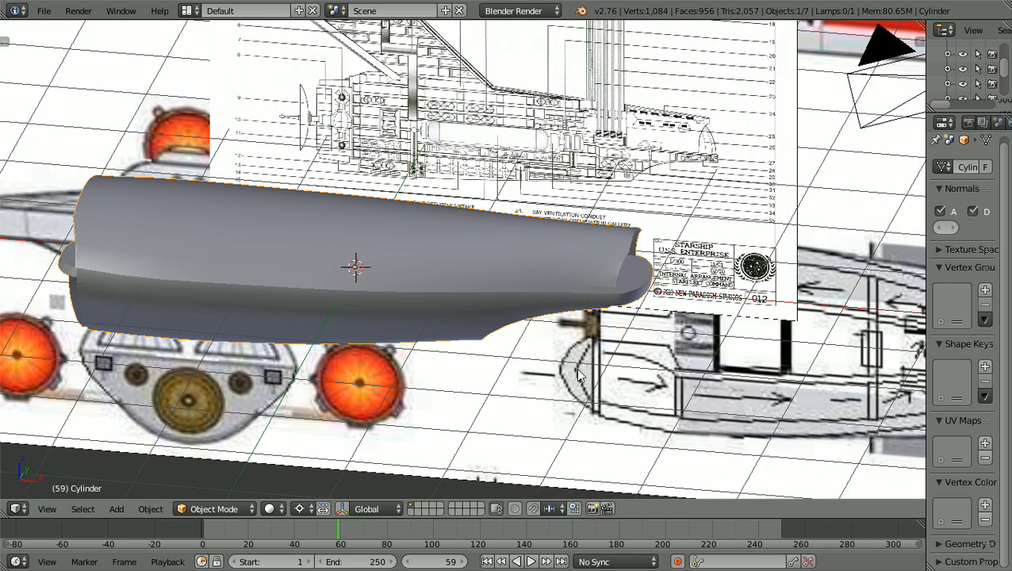
scroll(579, 377, up, 6)
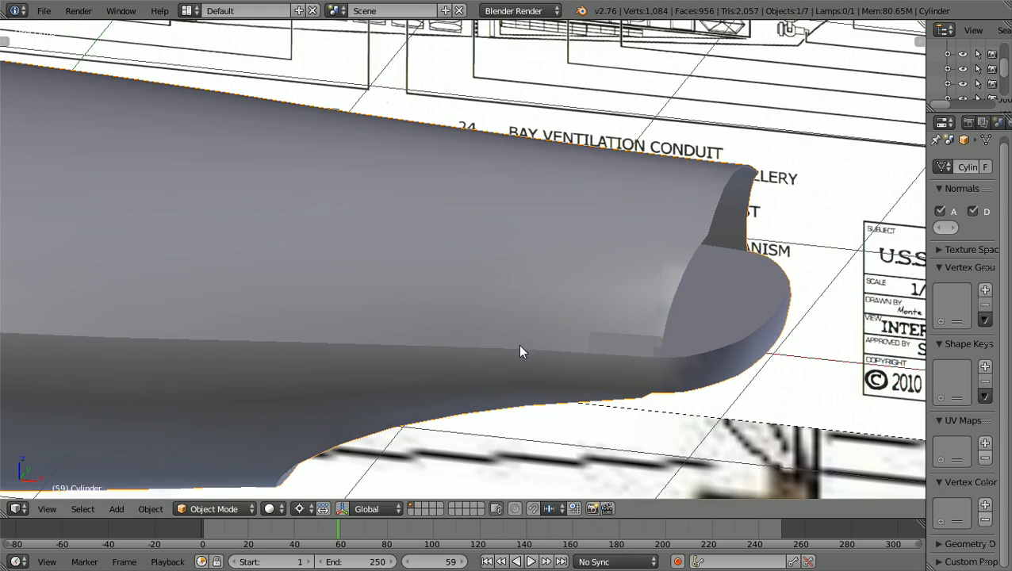
Shade smooth the rectangular hull face and the two small rim faces just above the rounded ledge in Edit Mode, and clear the selection
scroll(520, 351, up, 4)
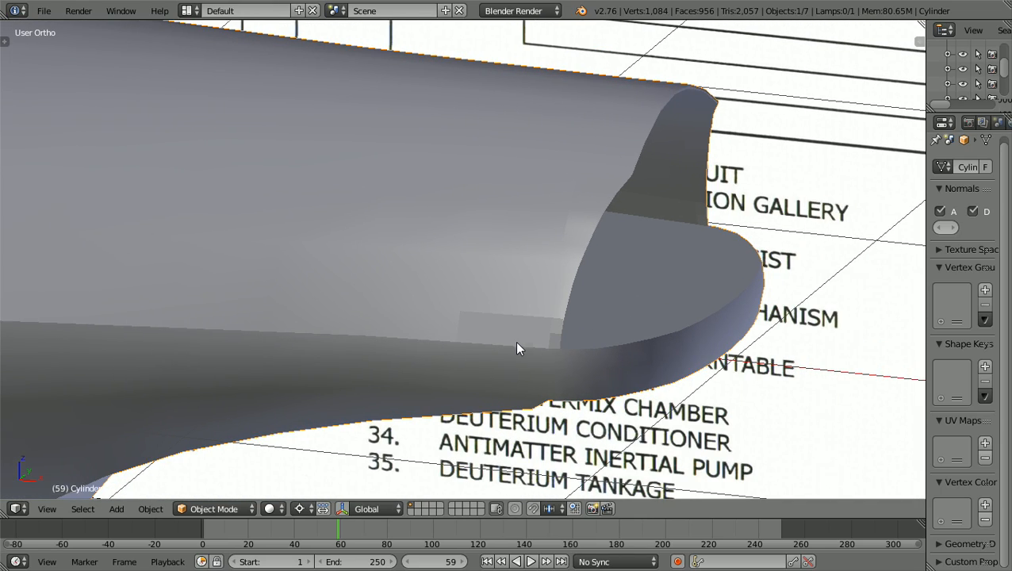
scroll(516, 349, up, 3)
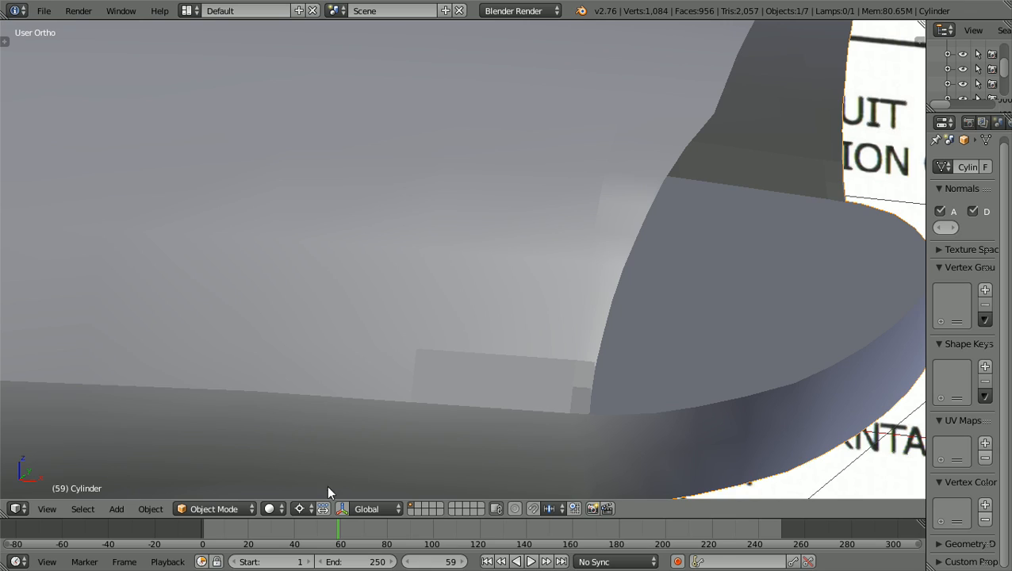
click(251, 505)
click(233, 475)
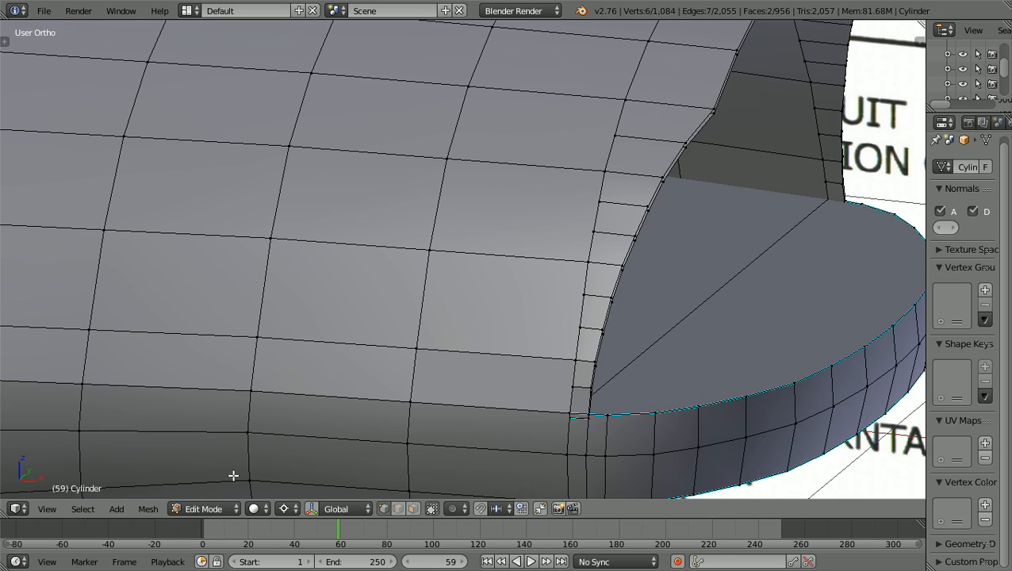
click(413, 508)
right_click(476, 381)
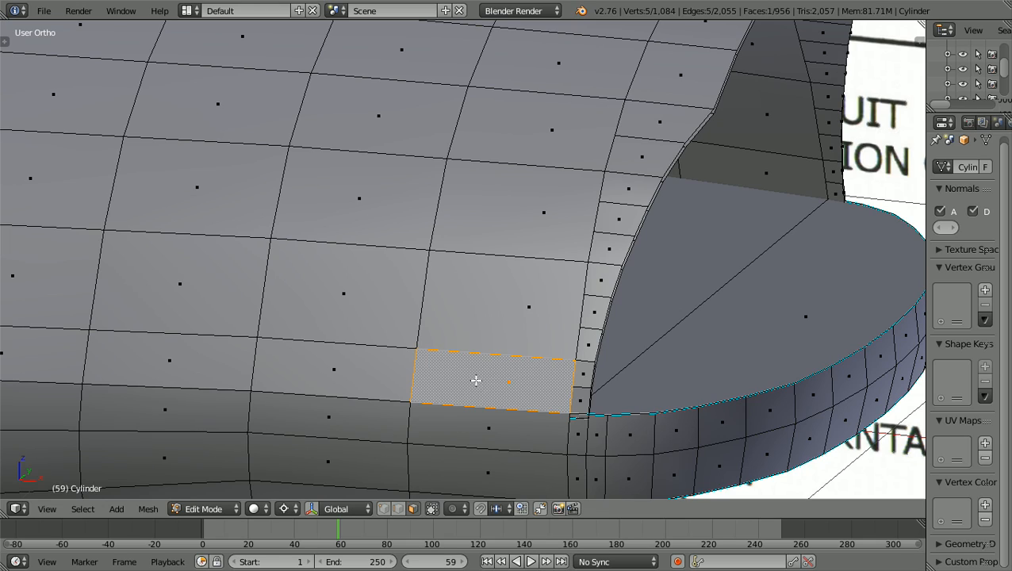
shift+right_click(583, 376)
shift+right_click(580, 394)
key(t)
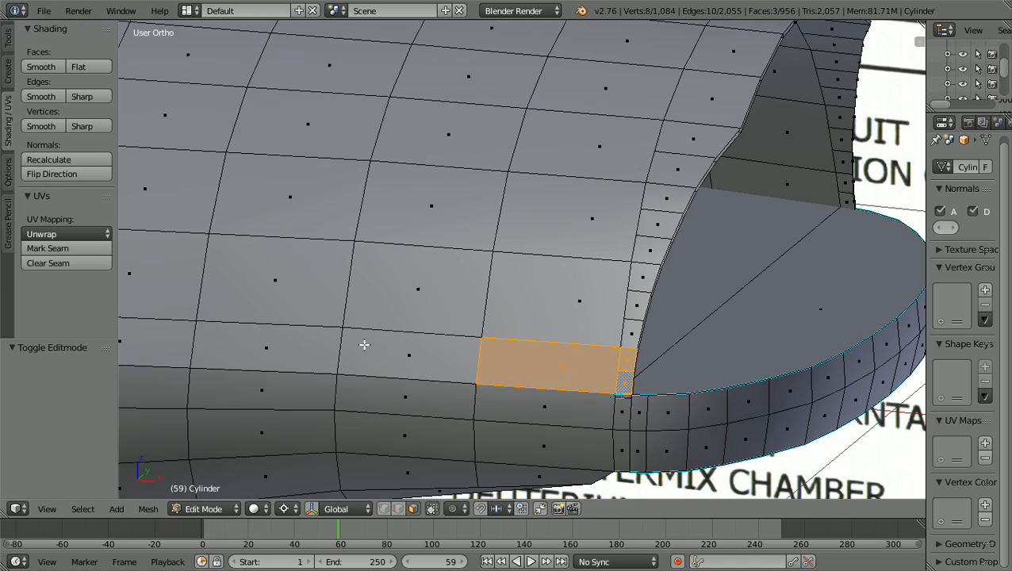
click(42, 67)
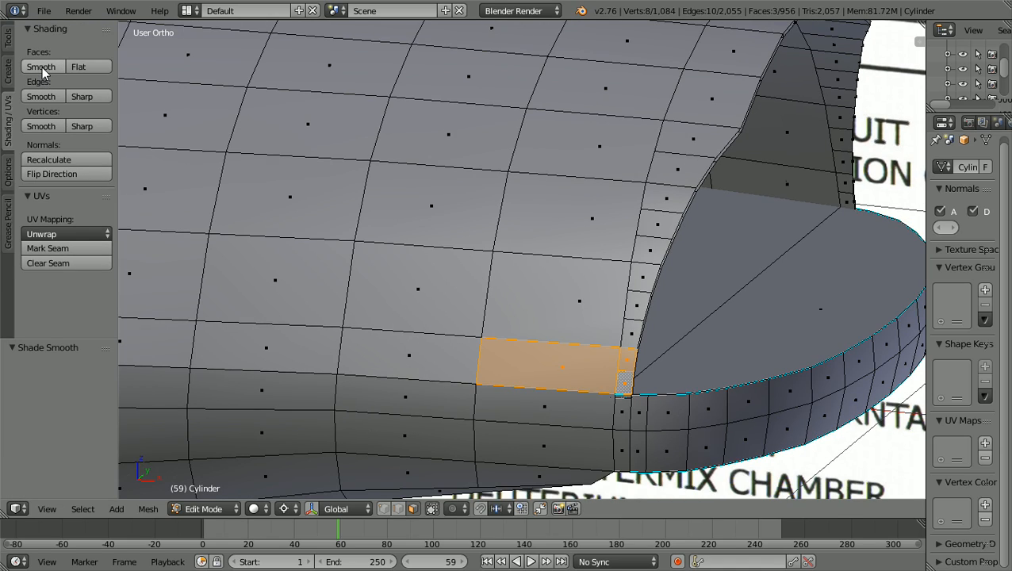
key(a)
Shade smooth the matching rectangular face and two small rim faces on the opposite side of the hull, and clear the selection
middle_drag(226, 230, 298, 318)
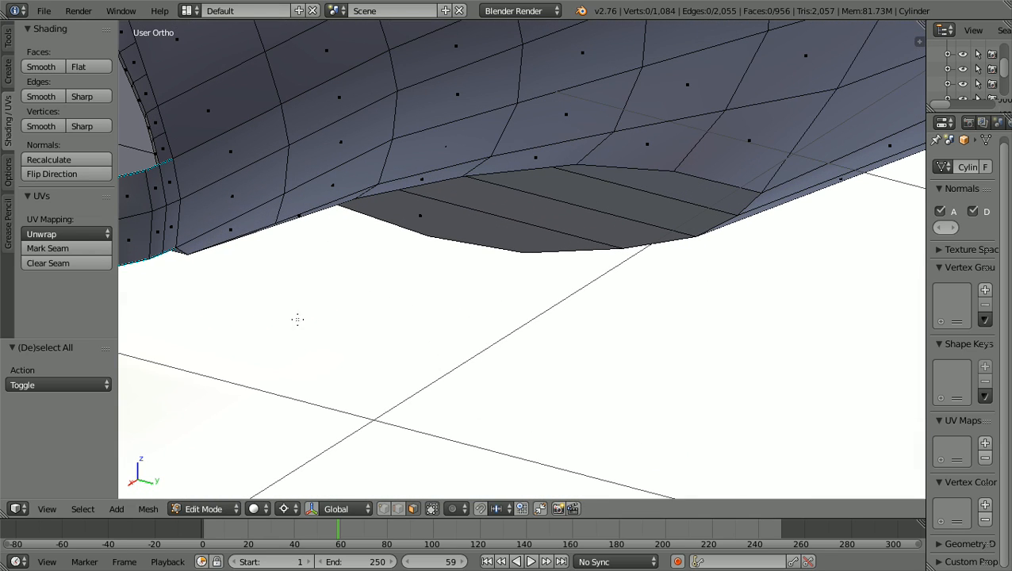
right_click(155, 123)
shift+right_click(162, 153)
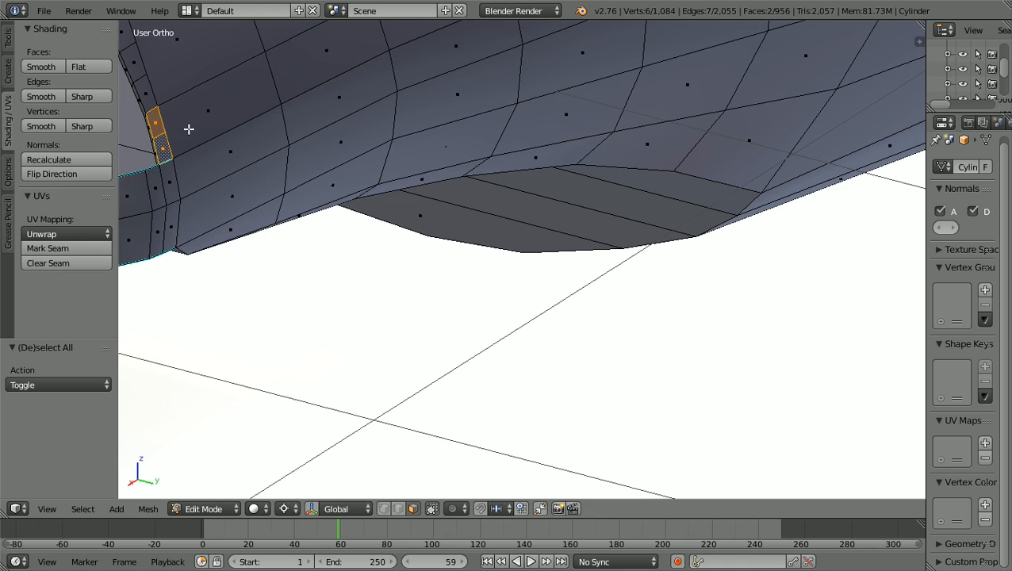
shift+right_click(187, 128)
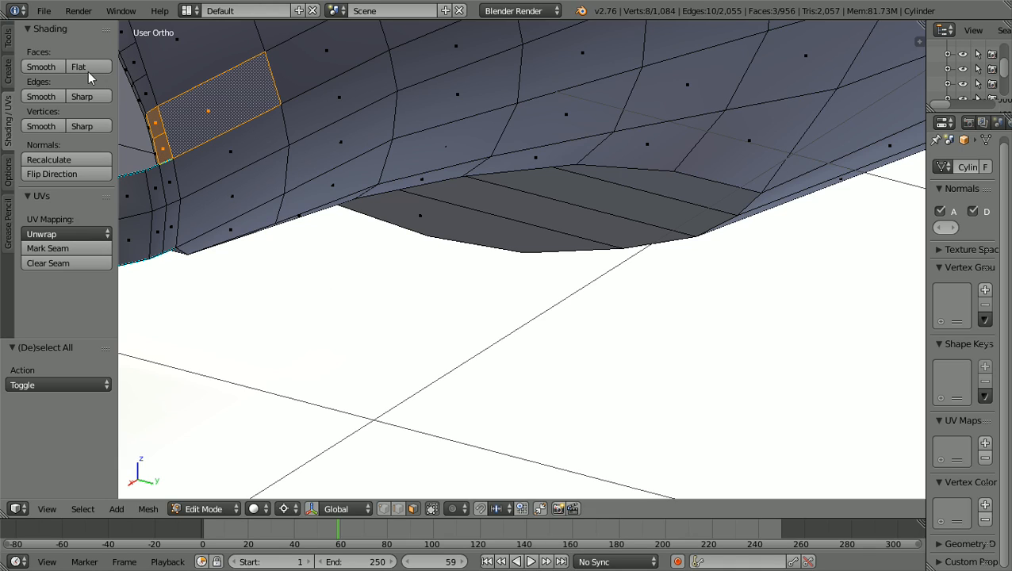
click(49, 68)
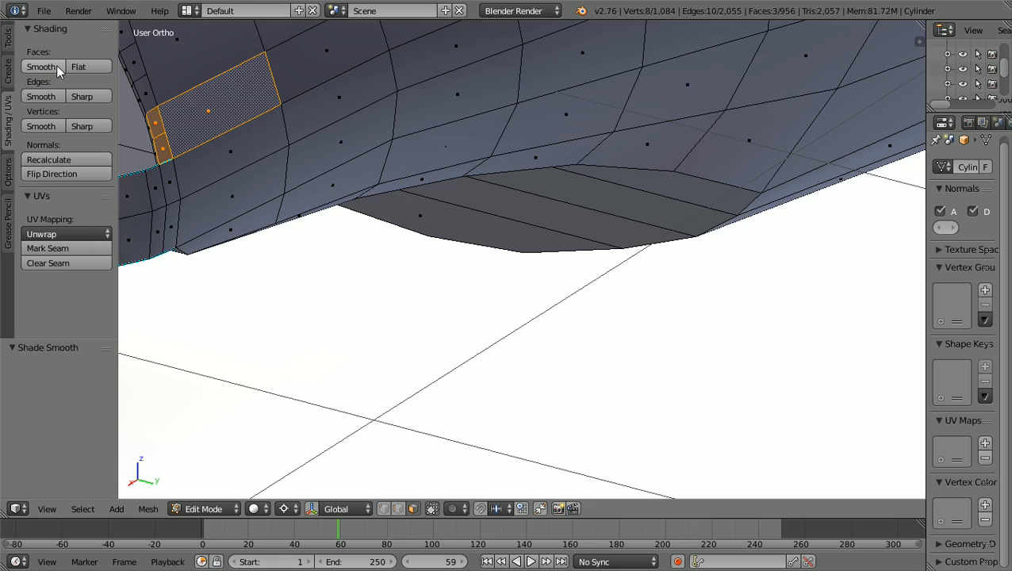
key(t)
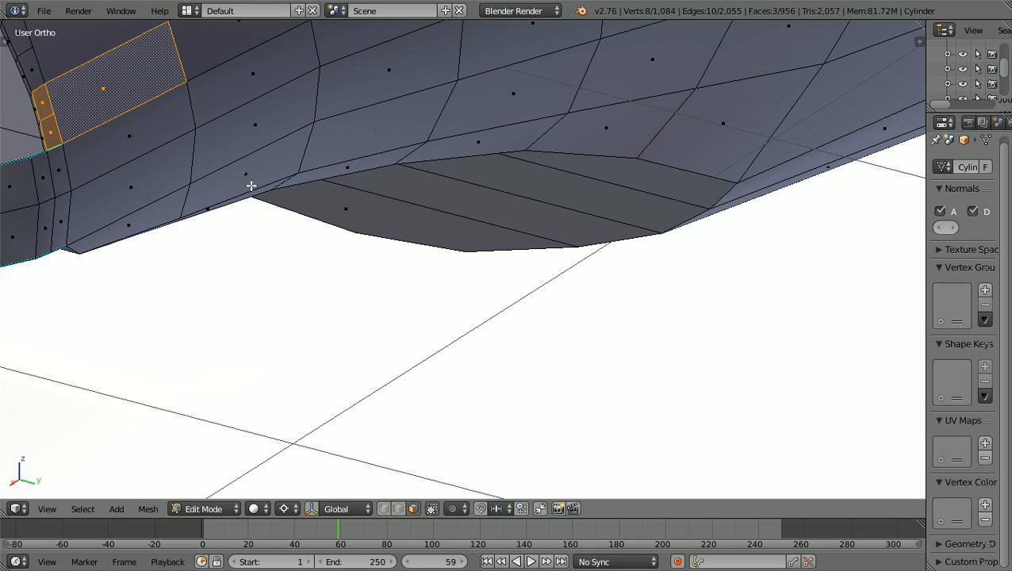
key(a)
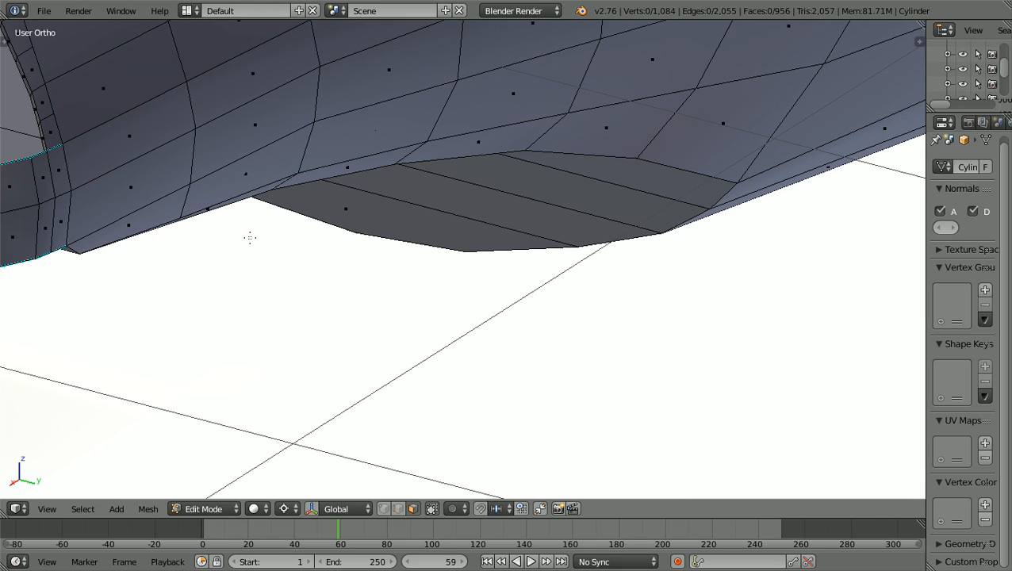
Restore vertex selection and return the hull to Object Mode
click(382, 510)
scroll(310, 399, down, 2)
click(225, 508)
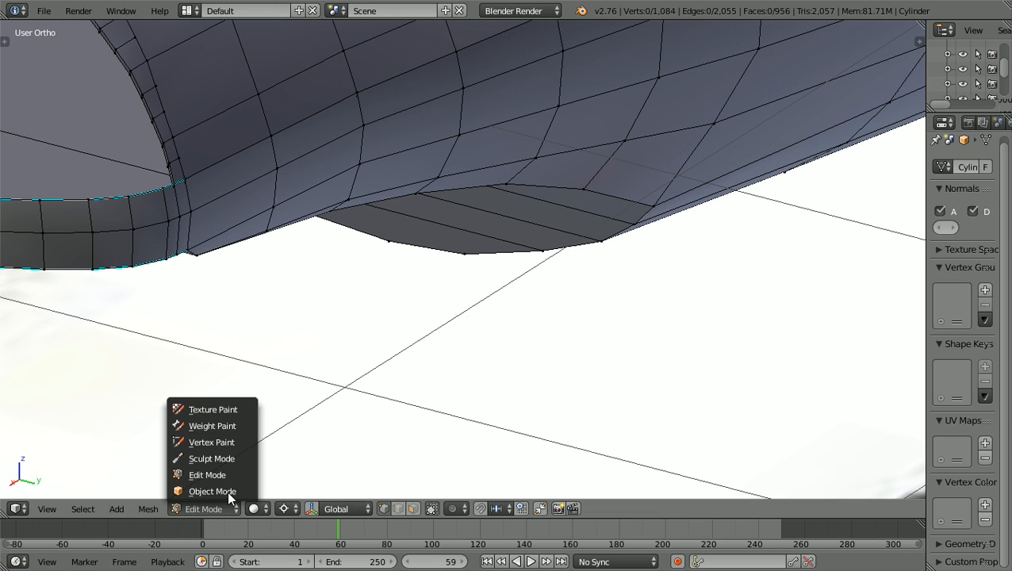
click(230, 491)
Inspect the smoothed shading around the rounded ledge, along the whole hull, and at the end with the recessed panel
scroll(291, 409, up, 4)
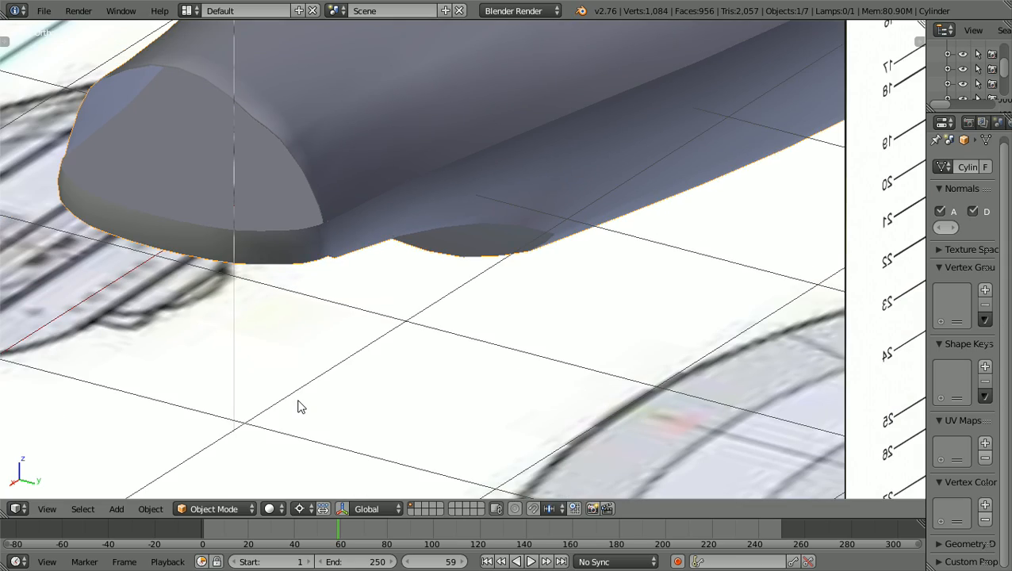
middle_drag(310, 410, 554, 380)
scroll(553, 373, down, 7)
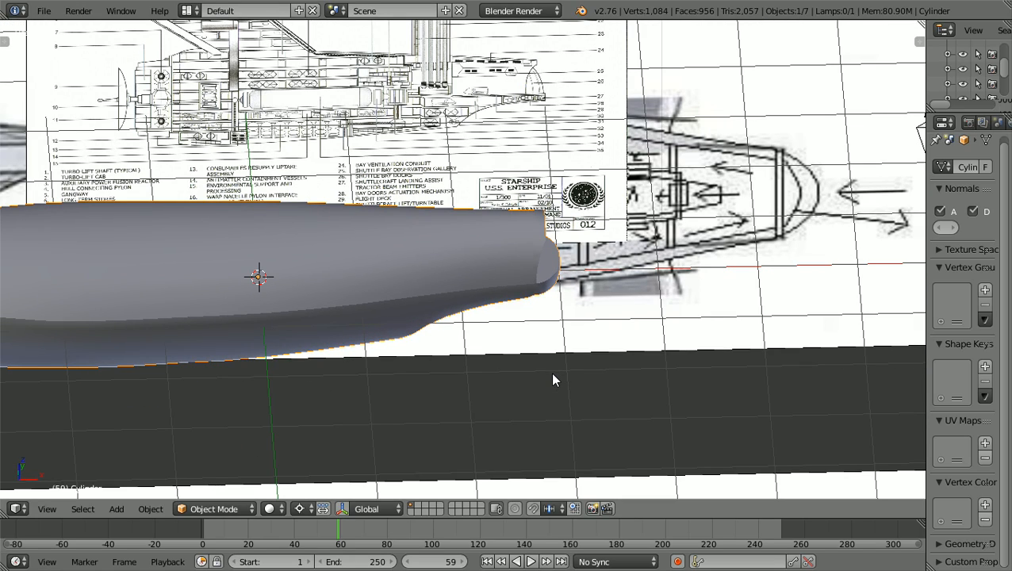
scroll(554, 362, down, 1)
middle_drag(528, 367, 545, 361)
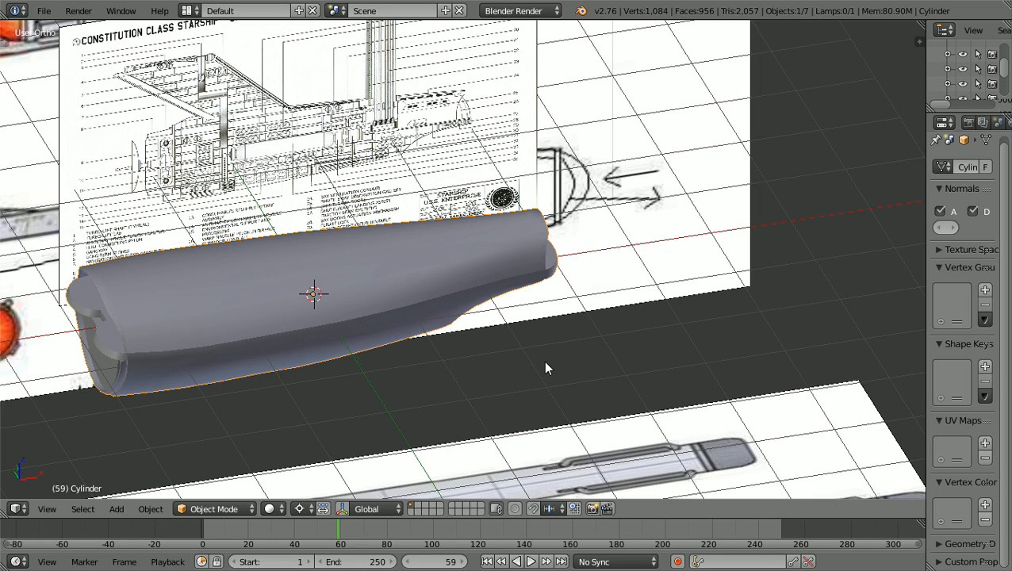
scroll(544, 367, up, 1)
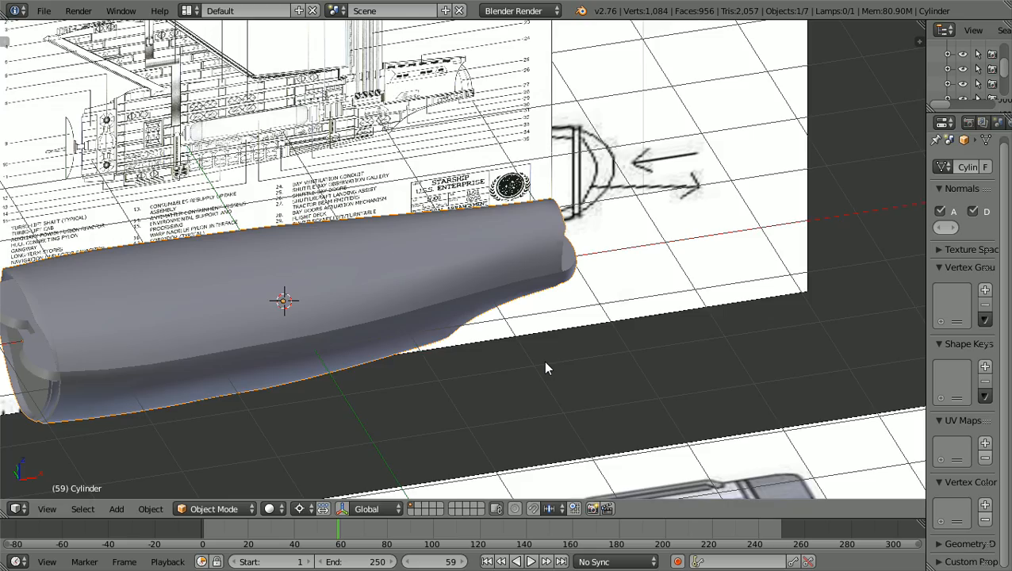
scroll(544, 361, down, 2)
ctrl+scroll(535, 356, down, 4)
middle_drag(457, 354, 510, 262)
scroll(496, 288, up, 1)
shift+scroll(497, 288, up, 8)
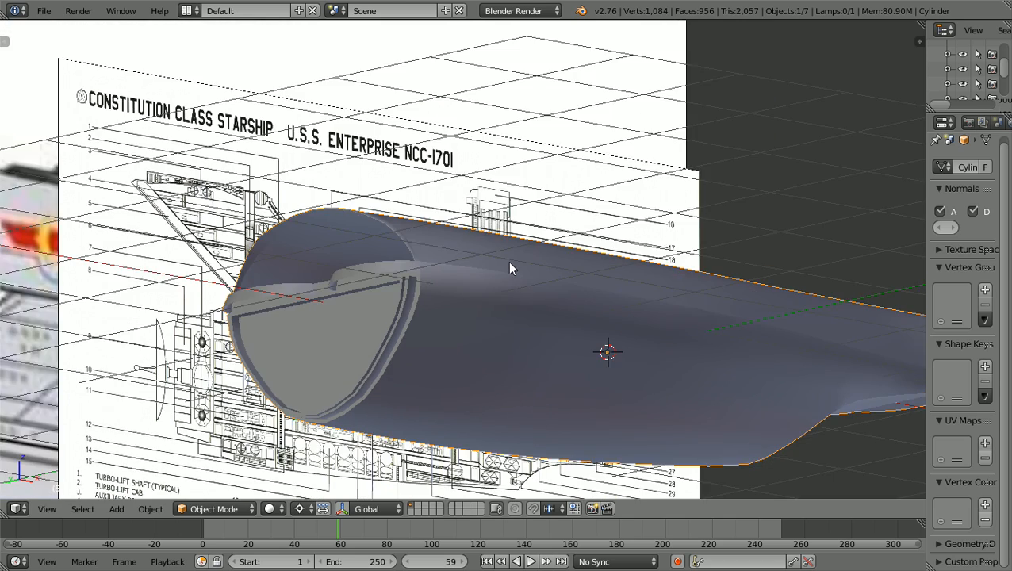
scroll(510, 262, up, 1)
ctrl+scroll(510, 262, up, 3)
ctrl+scroll(436, 323, down, 4)
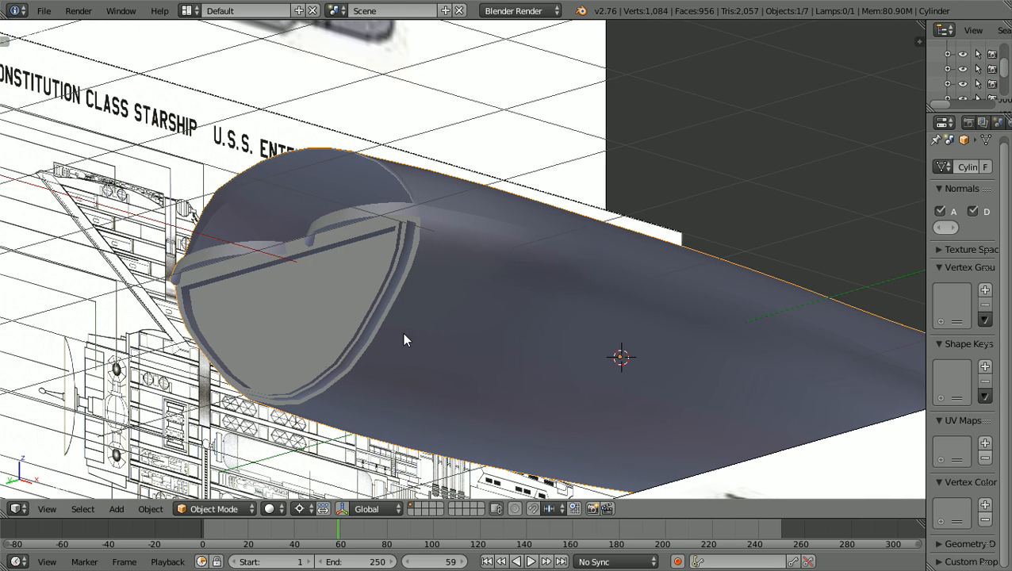
Enter Edit Mode with edge selection and examine the corner where the upper rim meets the curved strip above the recessed panel
click(237, 509)
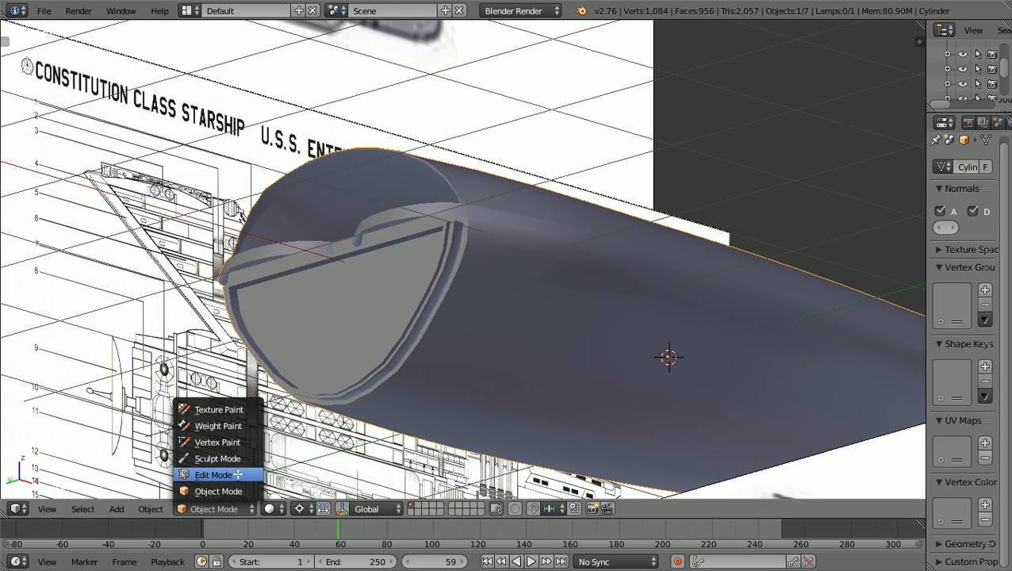
click(212, 474)
ctrl+scroll(317, 476, up, 2)
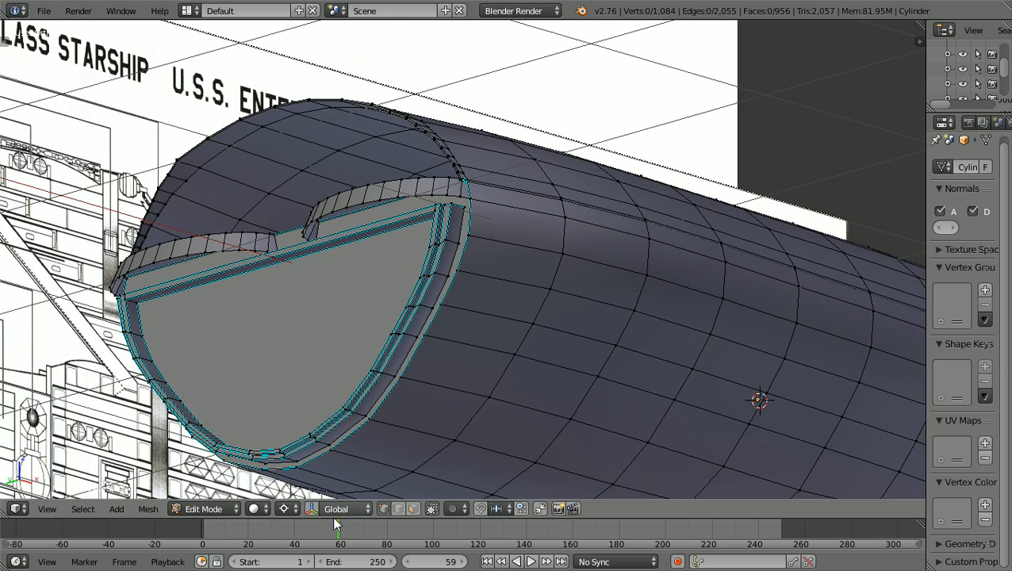
click(393, 508)
scroll(423, 379, up, 4)
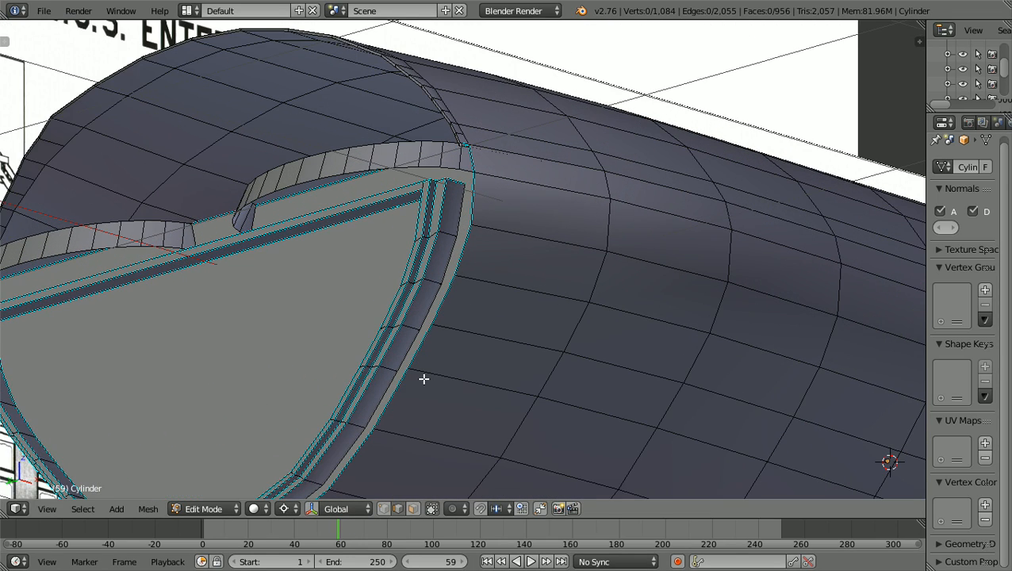
scroll(424, 379, down, 2)
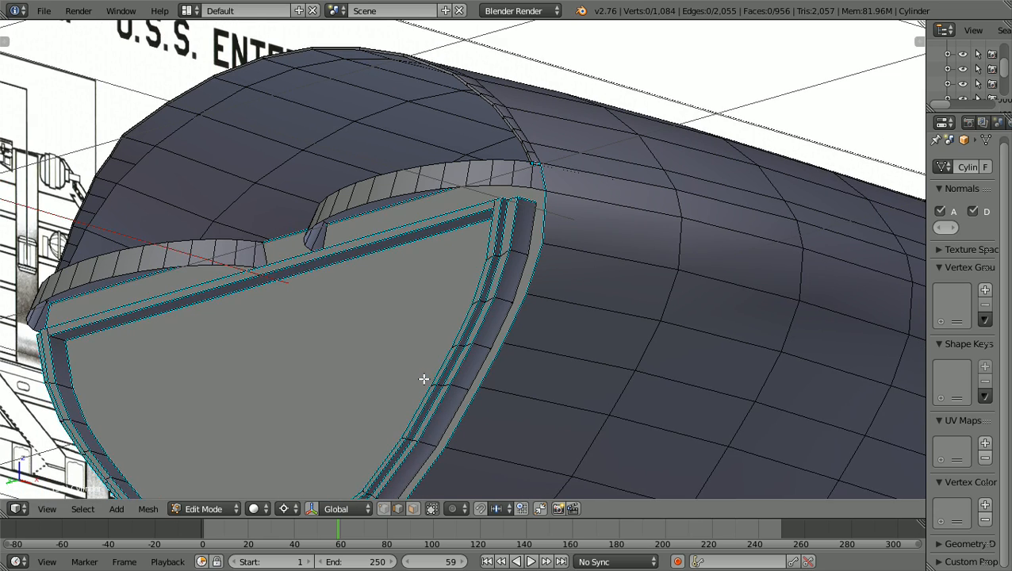
scroll(424, 379, up, 5)
scroll(479, 304, up, 1)
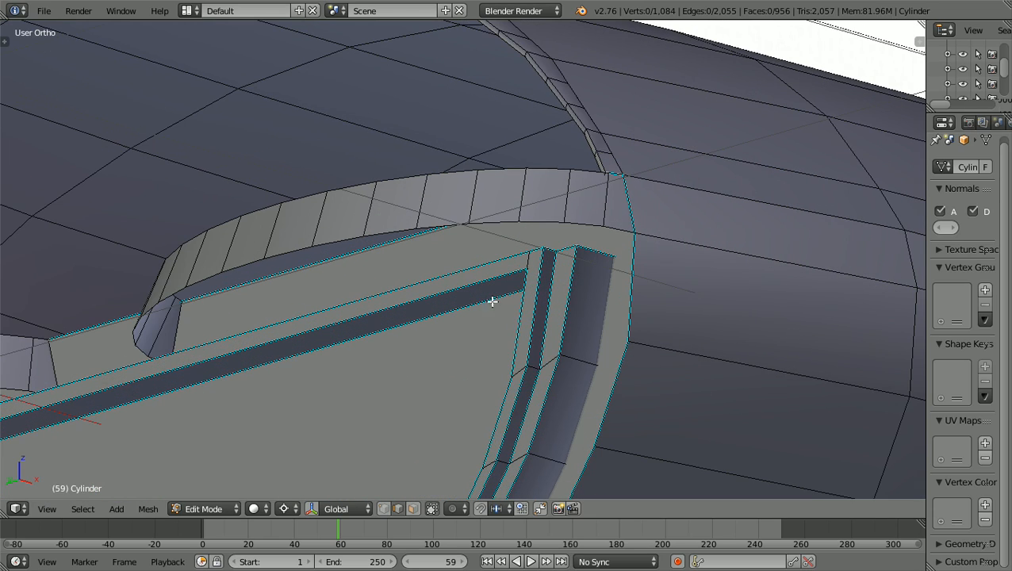
scroll(414, 456, down, 2)
Switch to vertex selection and box-select the rim's lowest corner vertex where it meets the curved strip
click(387, 508)
middle_drag(558, 365, 559, 367)
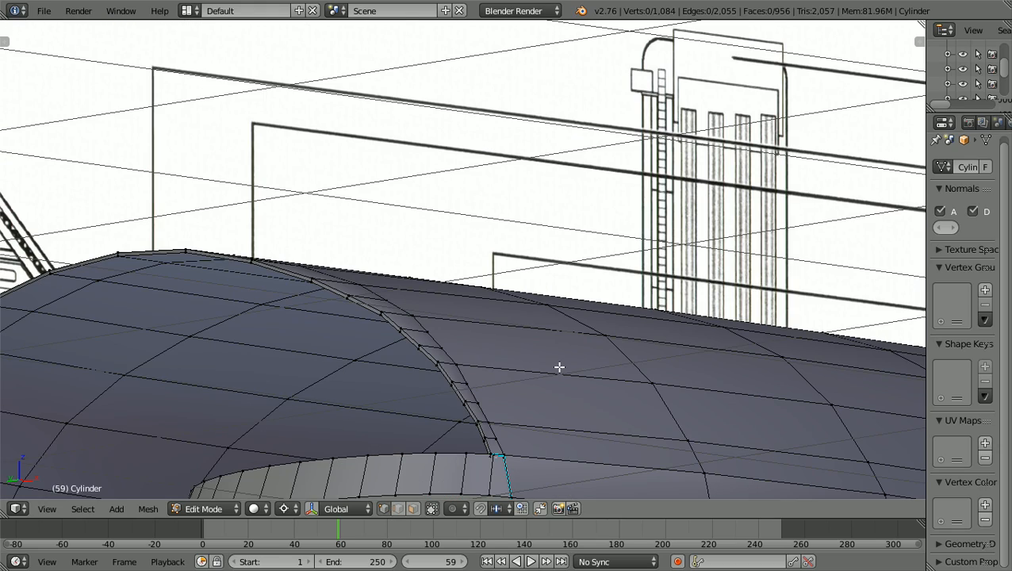
scroll(559, 367, down, 3)
shift+scroll(560, 367, down, 5)
scroll(559, 367, up, 4)
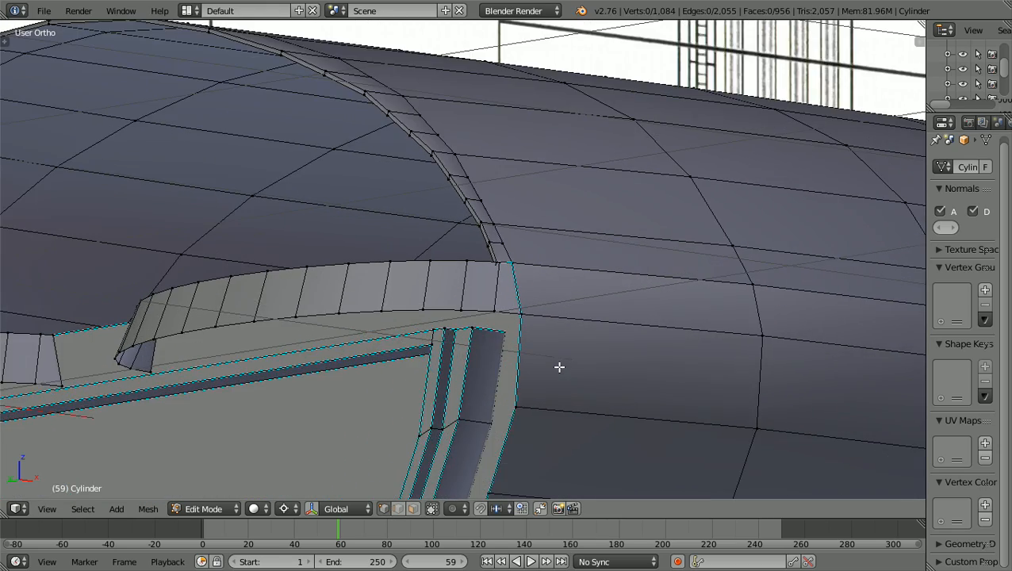
scroll(559, 367, up, 6)
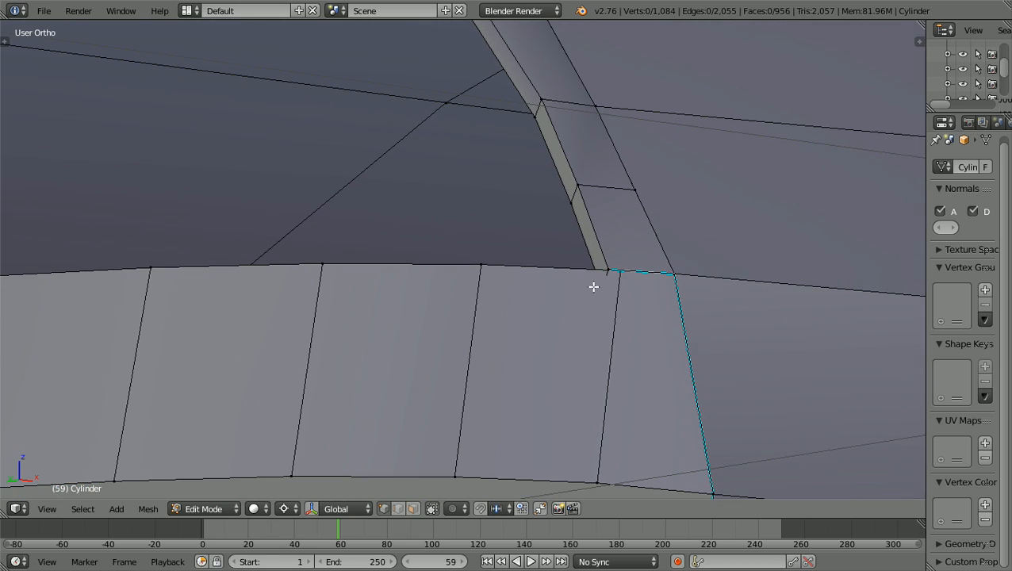
scroll(659, 282, up, 2)
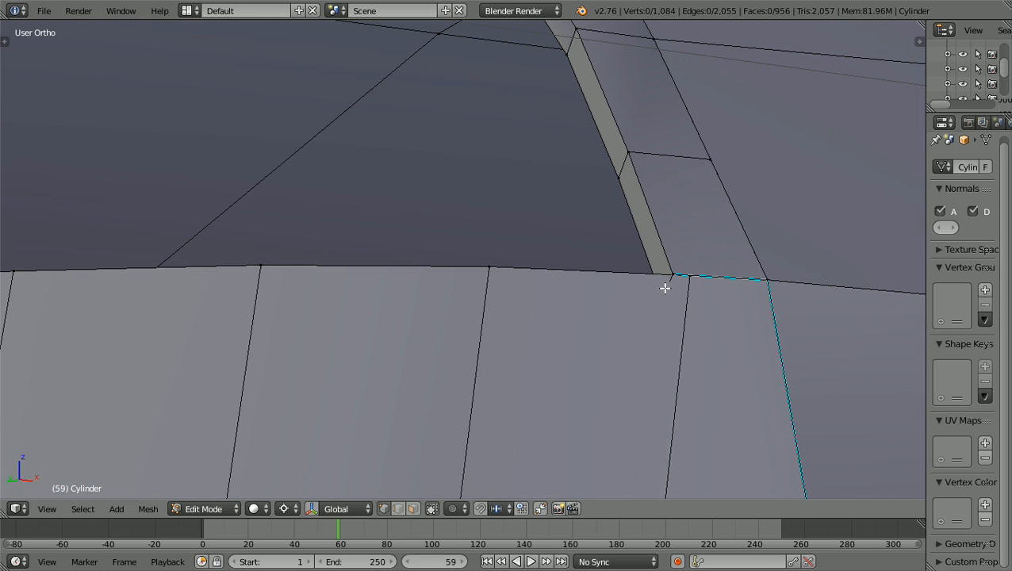
key(b)
drag(665, 296, 683, 261)
Add the matching lowest corner vertex on the opposite side of the upper rim to the selection
scroll(602, 314, down, 8)
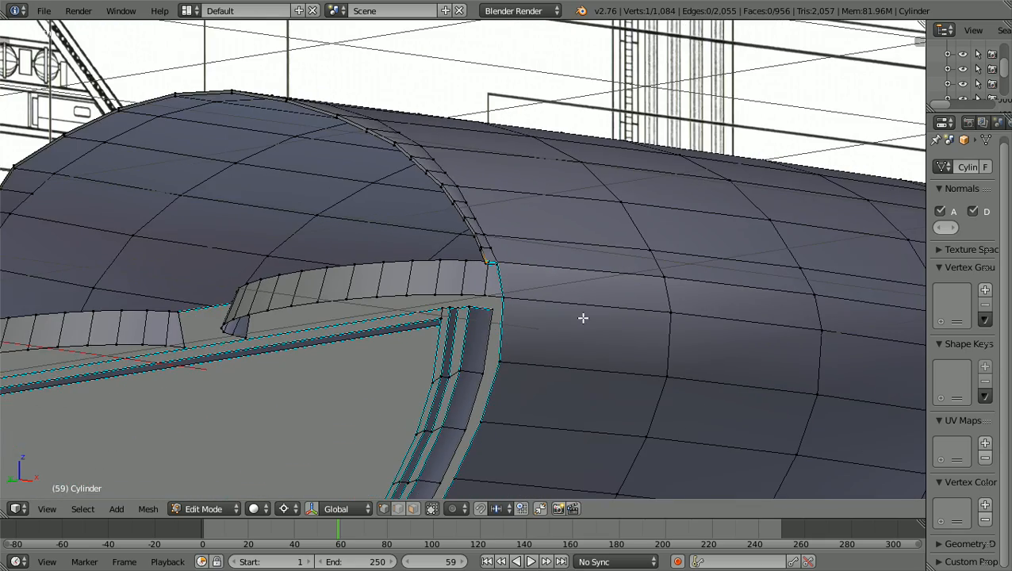
scroll(584, 318, down, 1)
middle_drag(592, 319, 658, 321)
scroll(658, 320, down, 2)
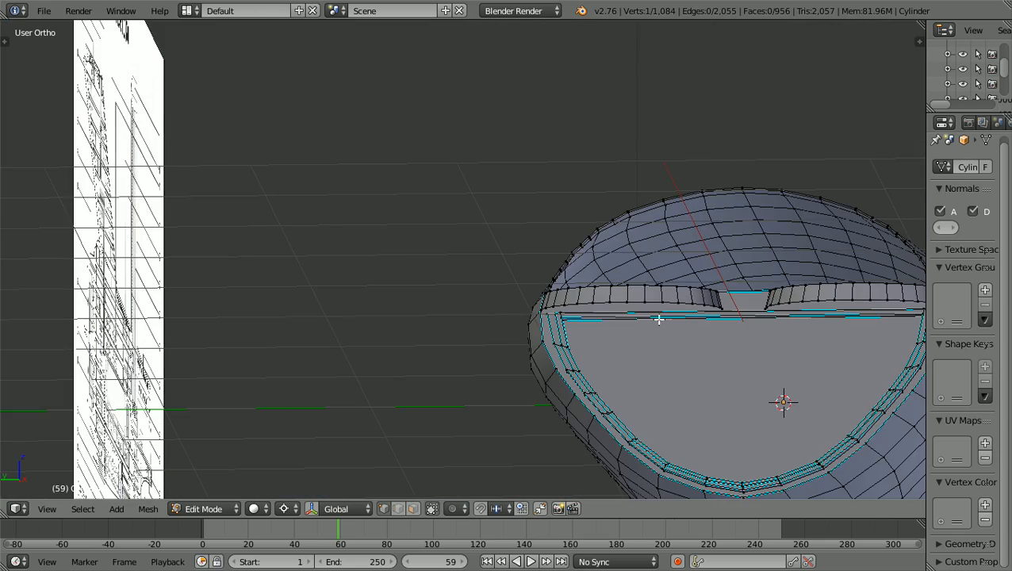
scroll(658, 319, down, 3)
ctrl+scroll(657, 319, up, 12)
scroll(647, 320, up, 1)
middle_drag(647, 320, 691, 331)
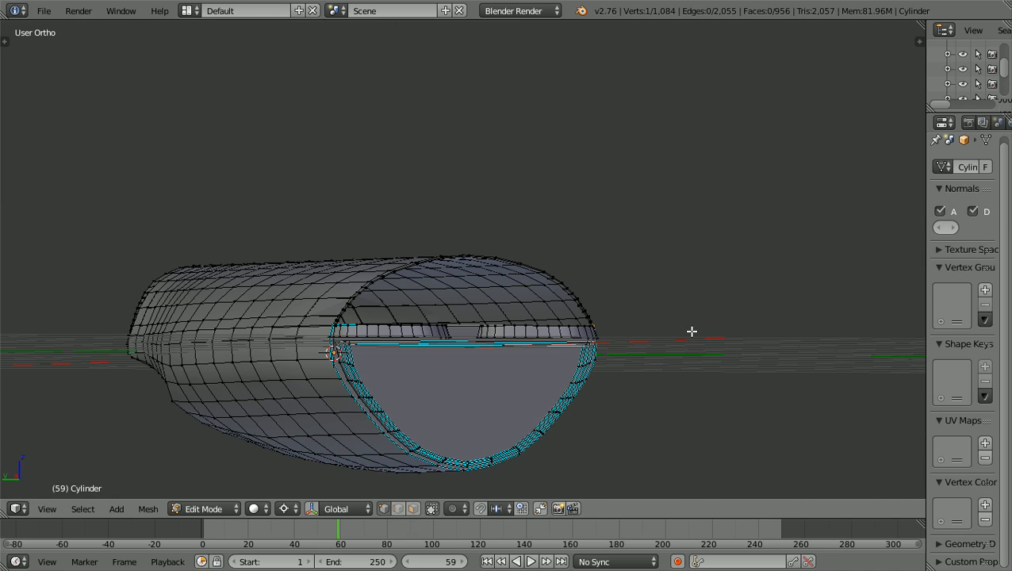
ctrl+scroll(691, 331, down, 6)
scroll(690, 331, up, 3)
scroll(689, 330, up, 6)
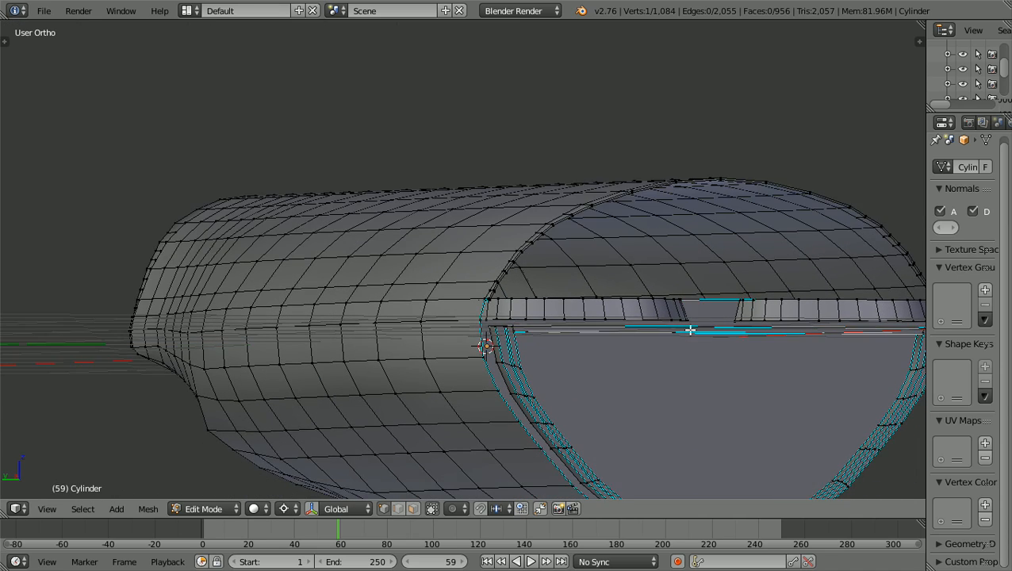
scroll(682, 326, up, 5)
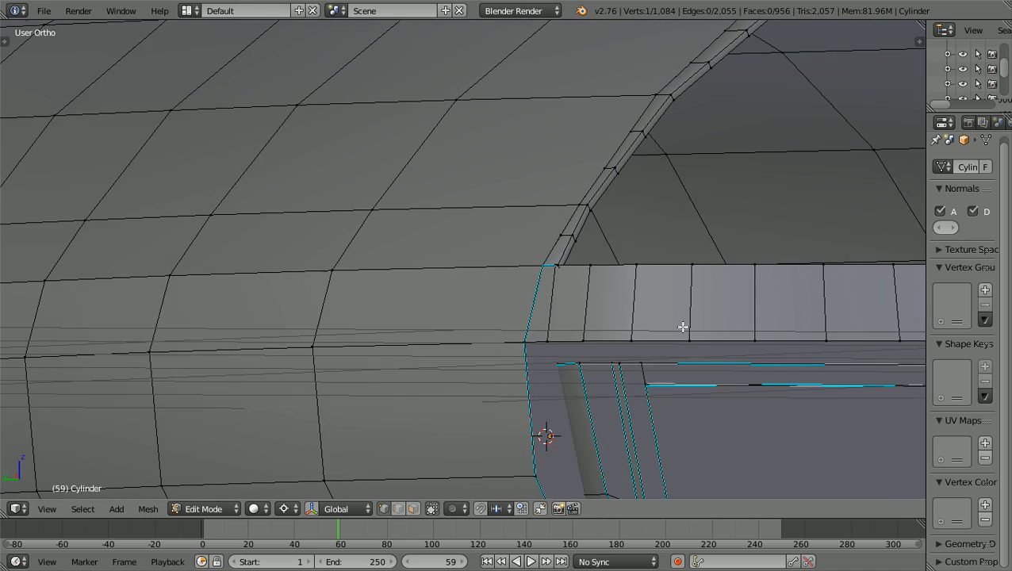
scroll(672, 320, up, 6)
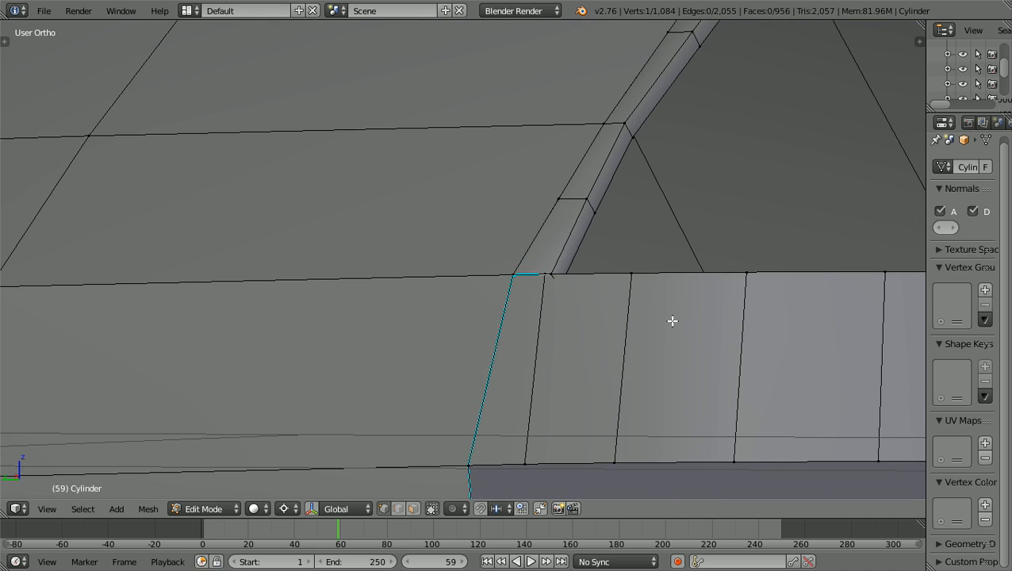
scroll(672, 321, up, 4)
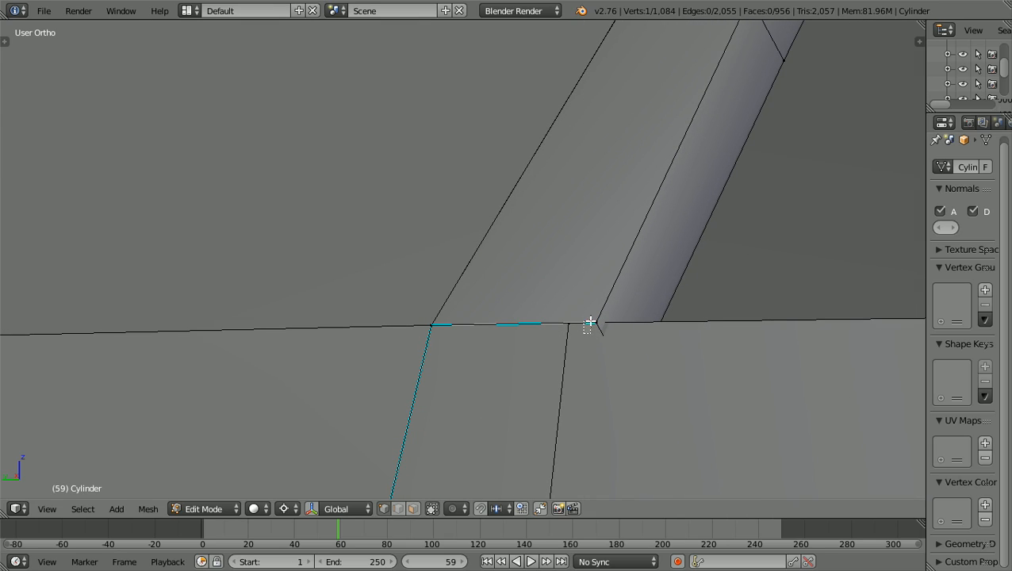
shift+right_click(596, 325)
scroll(600, 390, up, 2)
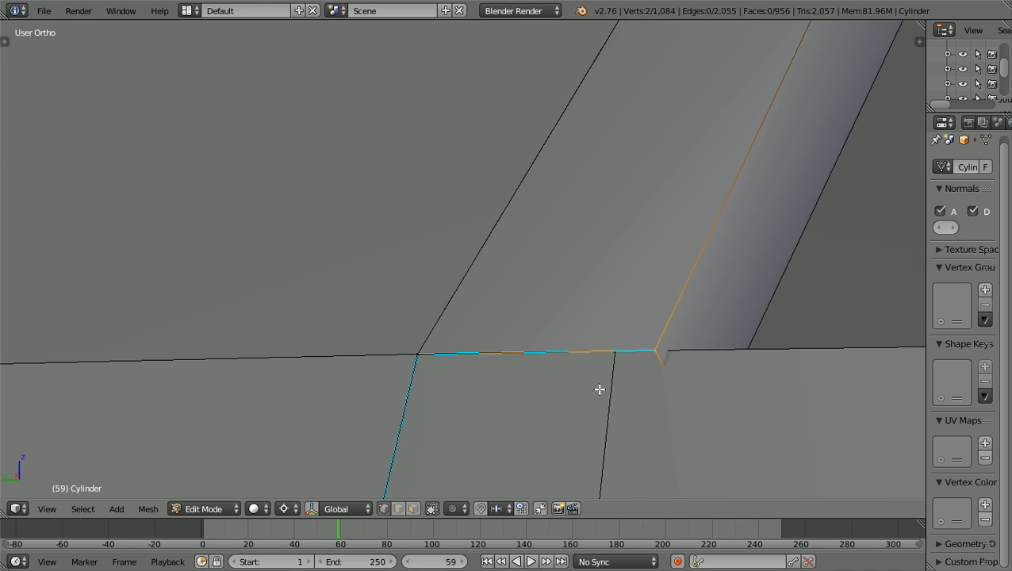
Scale the two selected rim corner vertices to 0.9987 along global Y, bringing them onto the curved strip's upper edge
scroll(600, 389, down, 2)
shift+middle_drag(599, 389, 409, 200)
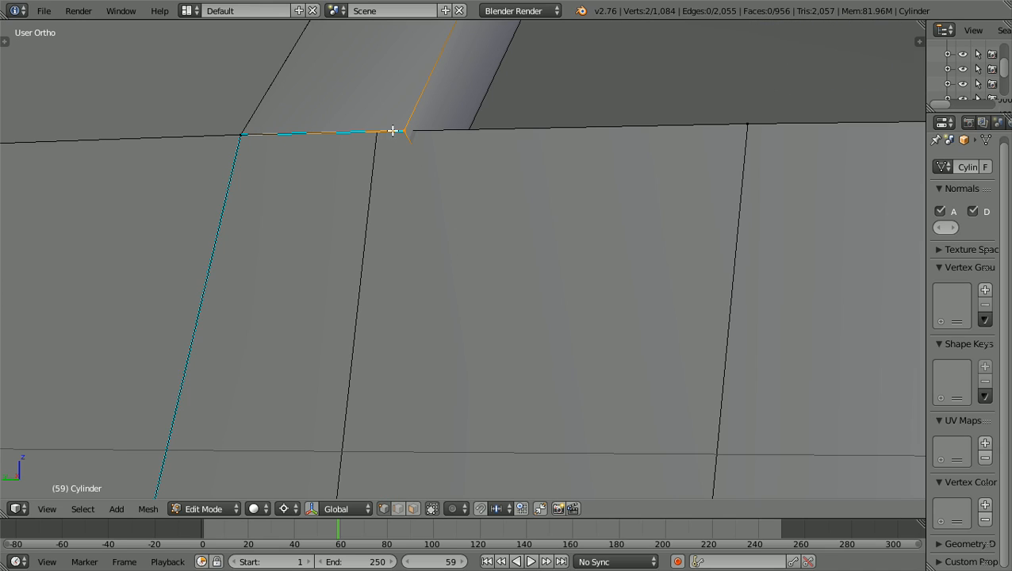
shift+scroll(401, 170, up, 8)
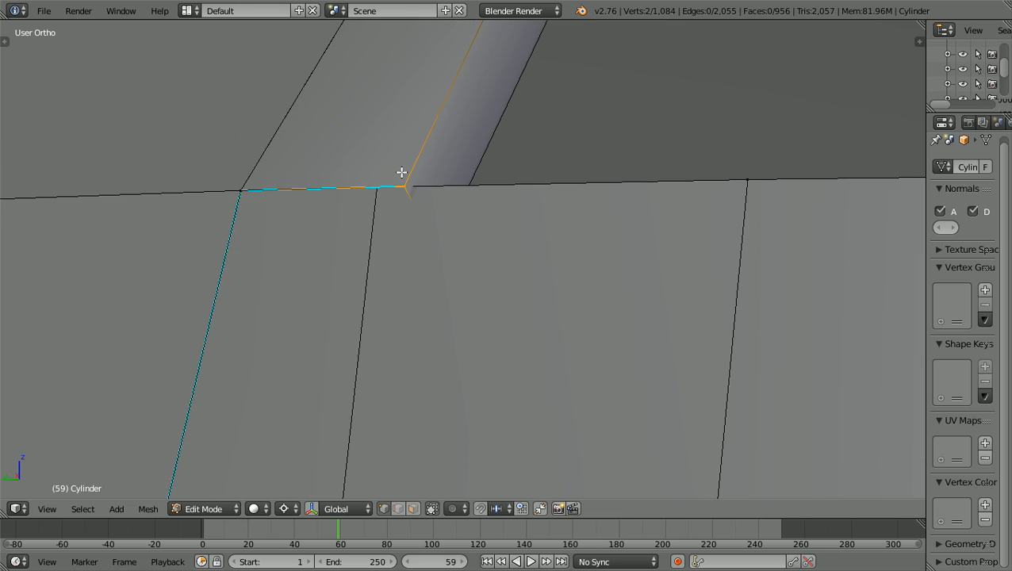
scroll(401, 211, up, 2)
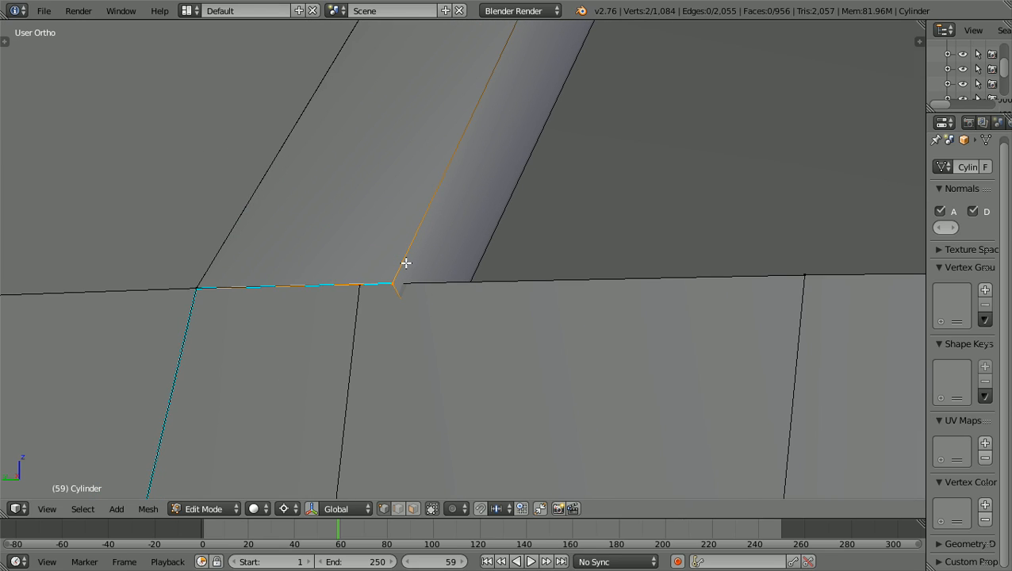
scroll(379, 302, down, 1)
shift+scroll(381, 310, up, 20)
scroll(380, 310, down, 8)
scroll(381, 311, down, 5)
shift+scroll(381, 310, down, 7)
scroll(381, 310, up, 1)
scroll(381, 310, up, 8)
scroll(381, 310, up, 8)
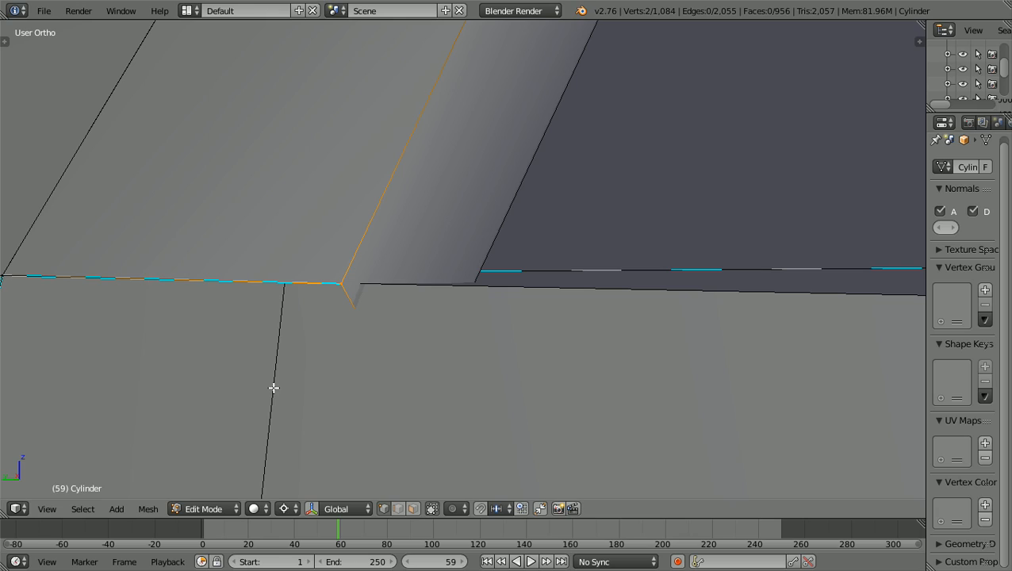
key(s)
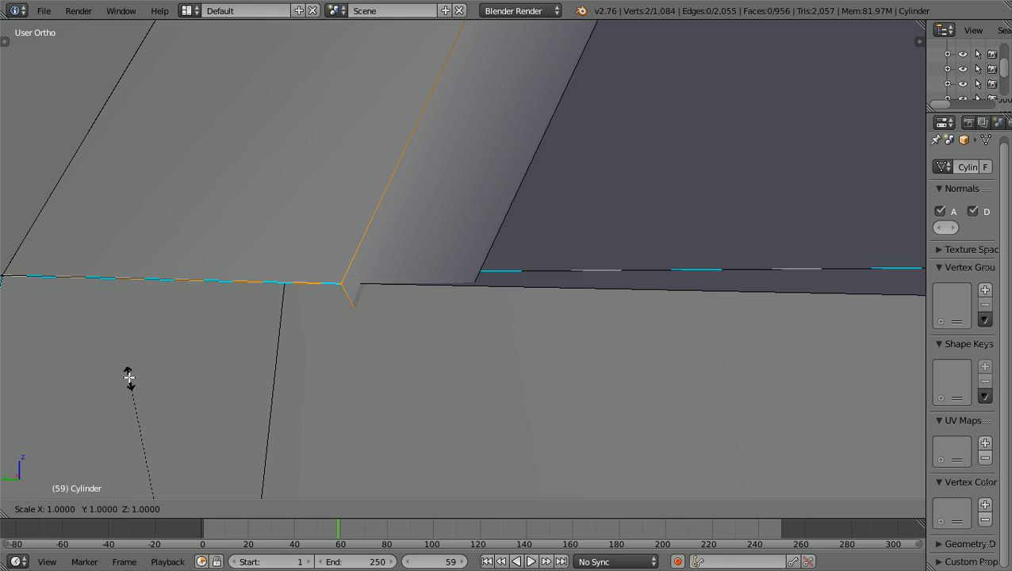
key(y)
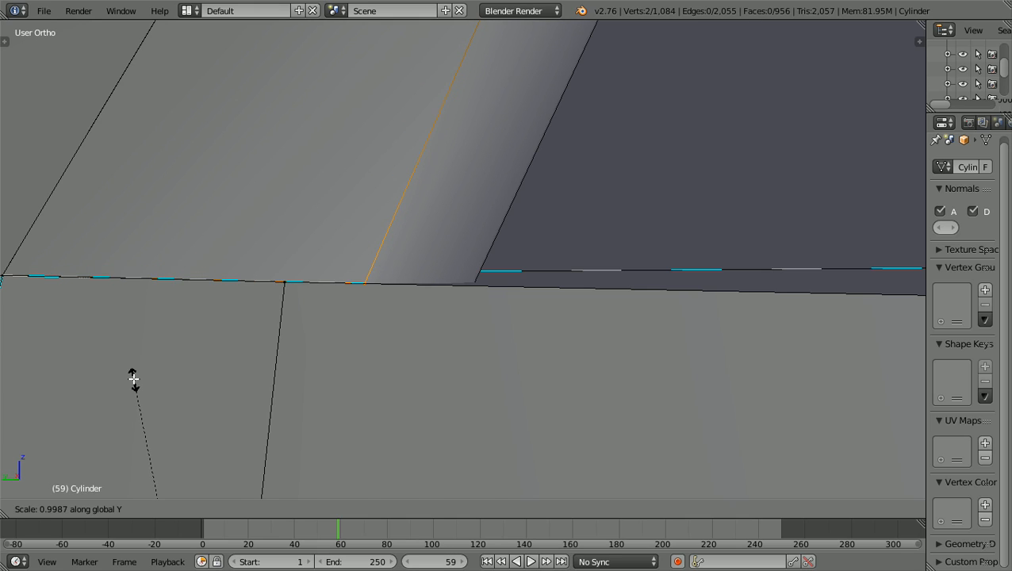
click(133, 379)
Examine the scaled rim corner from several angles, checking how its lower edge meets the curved strip
scroll(245, 351, down, 2)
middle_drag(245, 351, 245, 354)
scroll(245, 353, down, 8)
scroll(245, 354, down, 8)
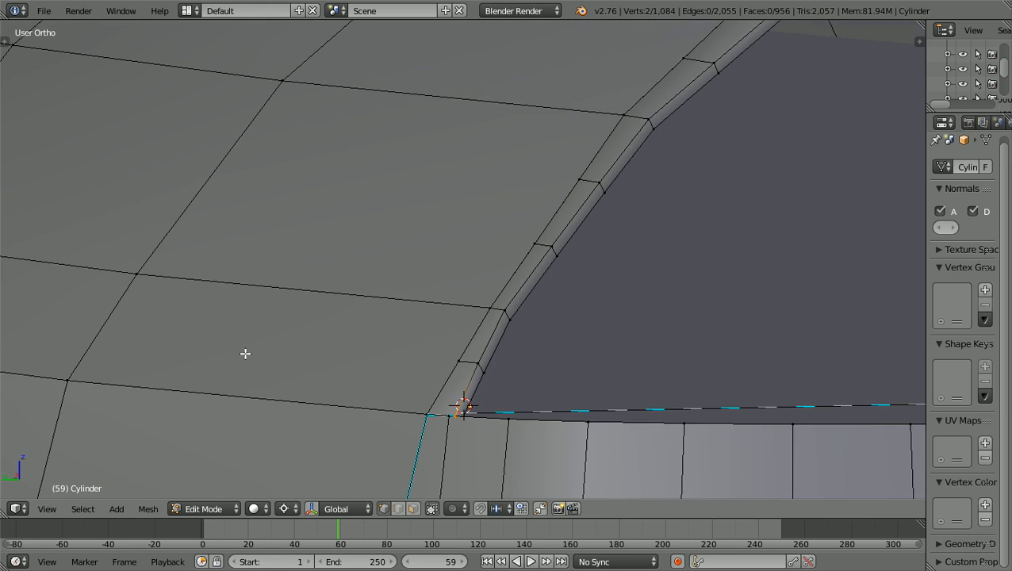
shift+scroll(405, 393, down, 6)
middle_drag(463, 389, 464, 402)
shift+scroll(464, 401, down, 10)
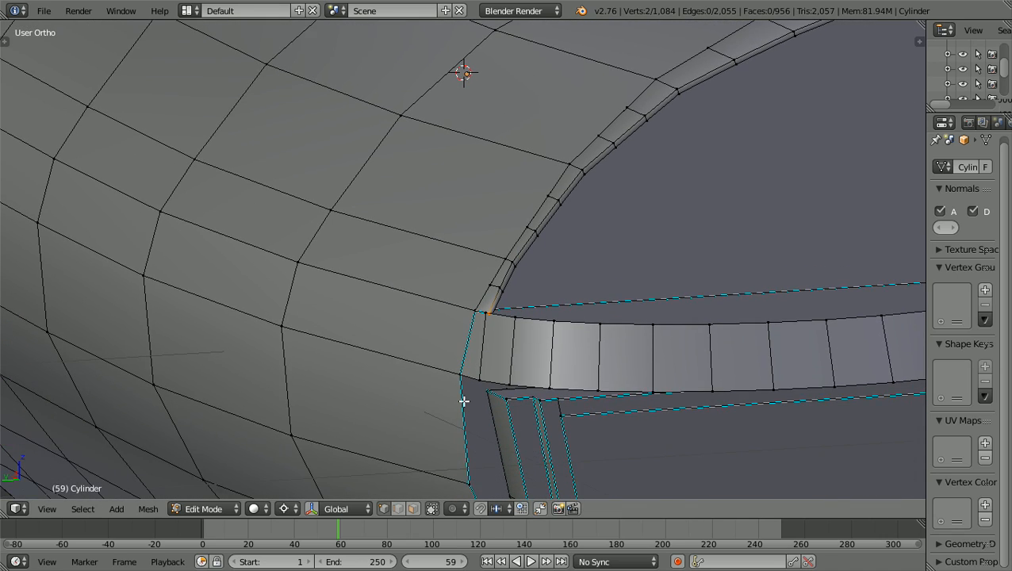
scroll(464, 402, up, 5)
scroll(464, 401, down, 5)
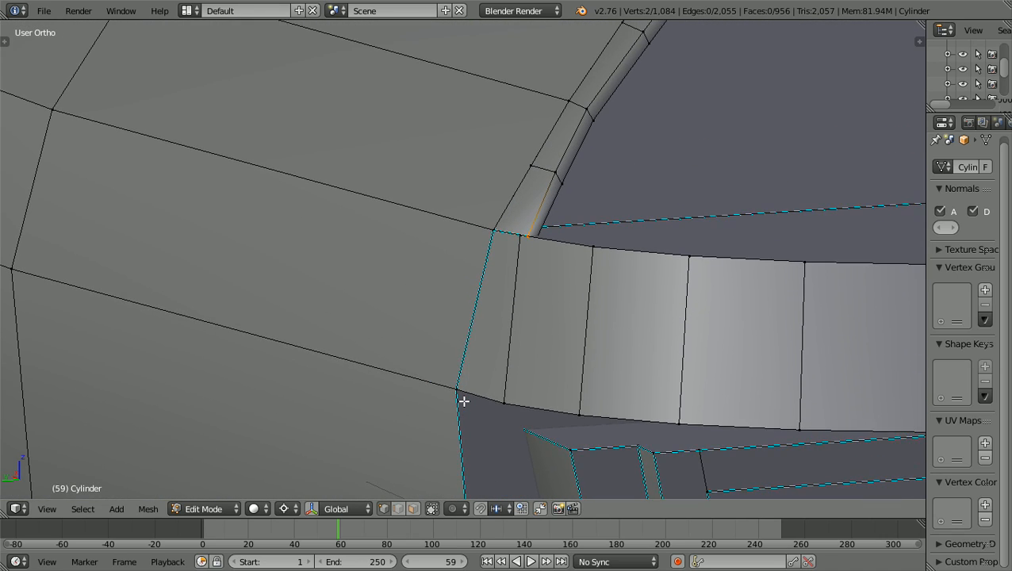
middle_drag(459, 364, 458, 366)
shift+scroll(459, 365, down, 7)
scroll(459, 368, up, 1)
scroll(459, 367, up, 5)
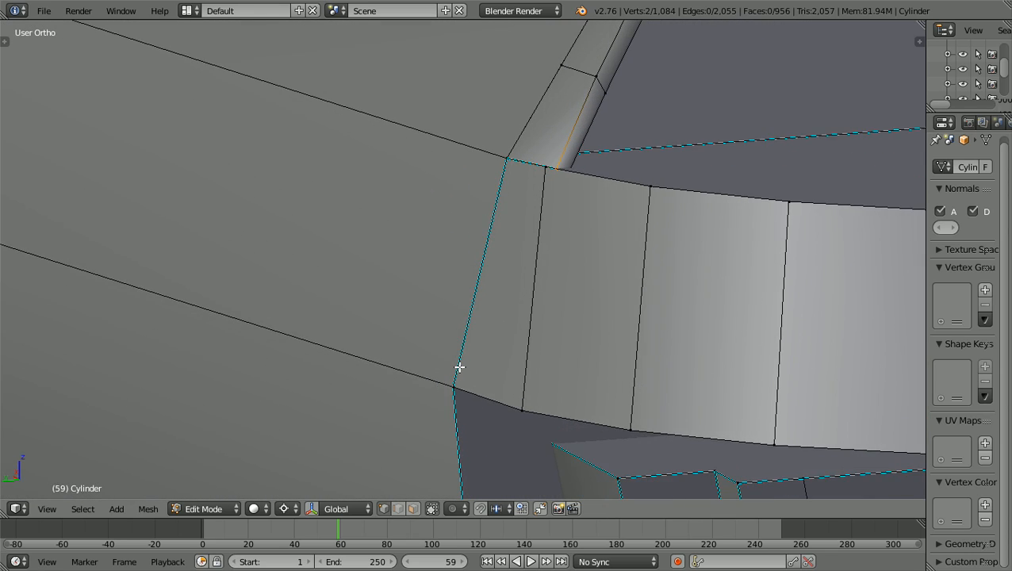
shift+scroll(459, 368, up, 2)
ctrl+scroll(459, 368, up, 2)
scroll(460, 367, up, 3)
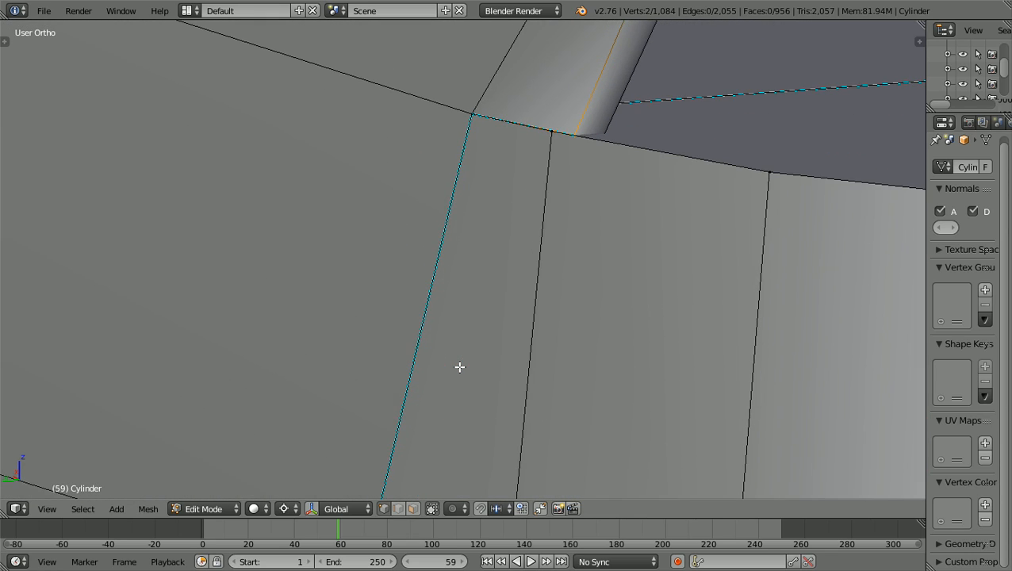
shift+scroll(459, 367, up, 5)
ctrl+scroll(459, 367, up, 3)
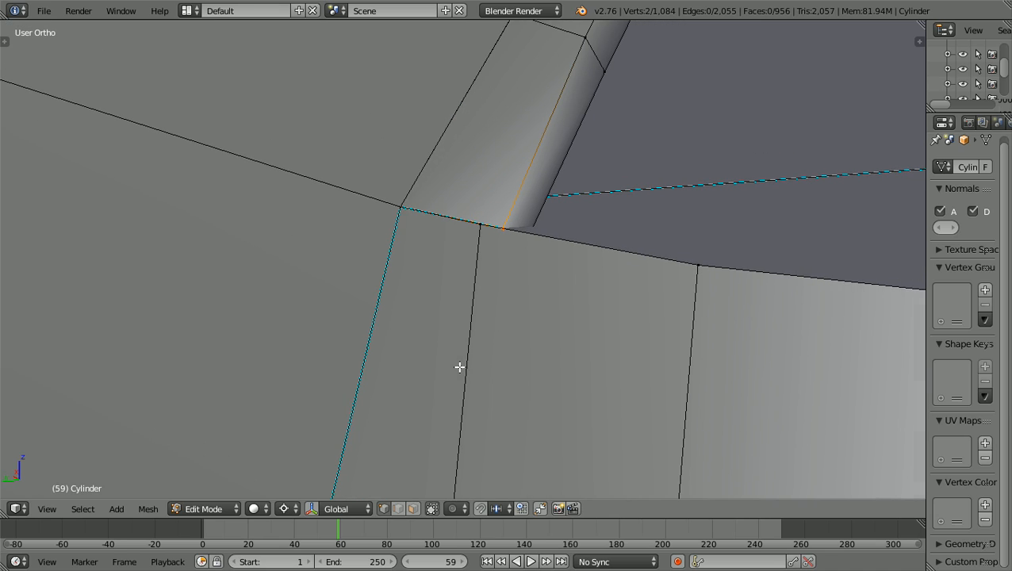
scroll(460, 367, up, 6)
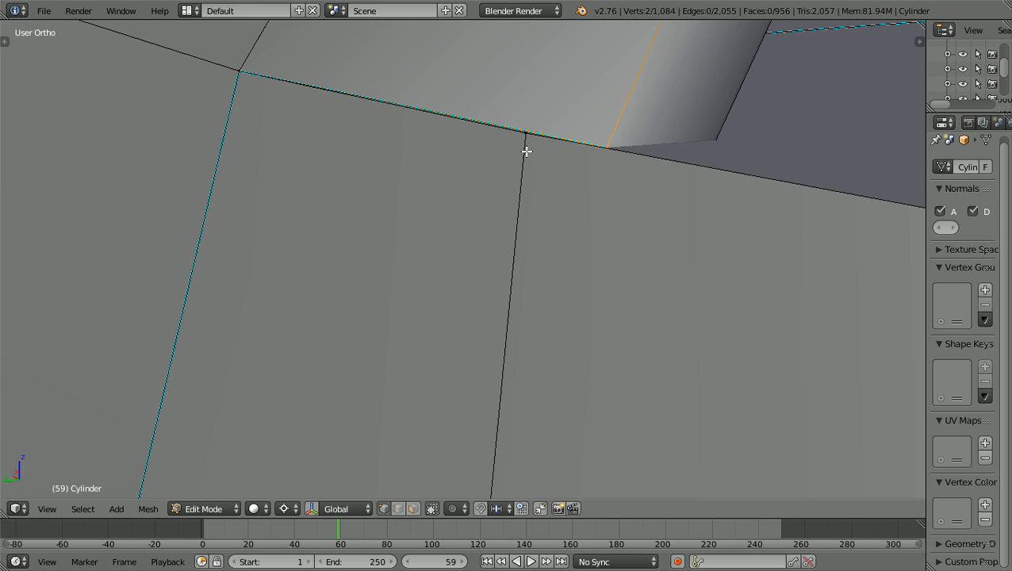
scroll(526, 151, down, 3)
scroll(526, 152, up, 3)
scroll(550, 174, down, 3)
scroll(550, 174, up, 3)
shift+scroll(567, 181, up, 6)
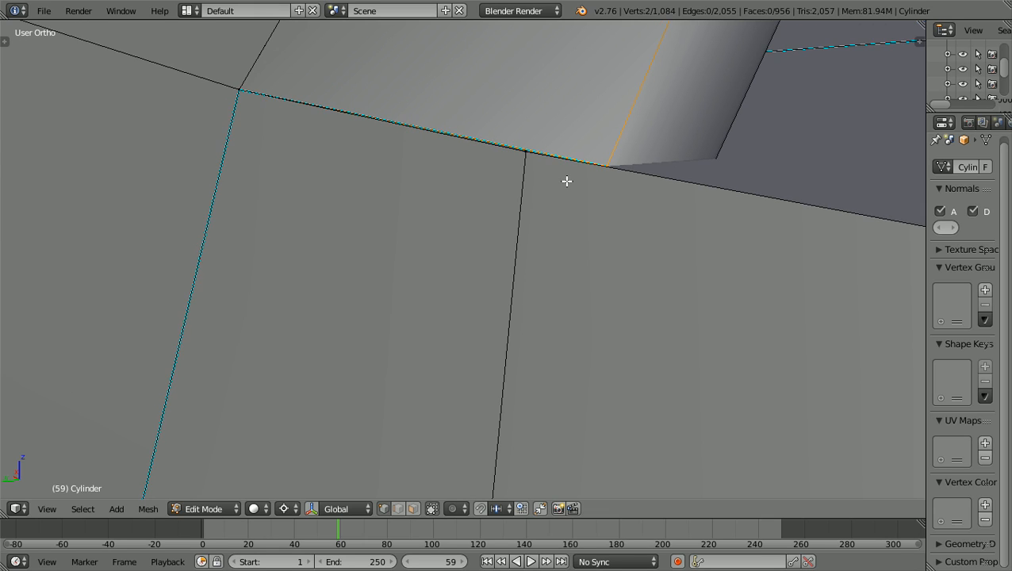
scroll(567, 180, up, 4)
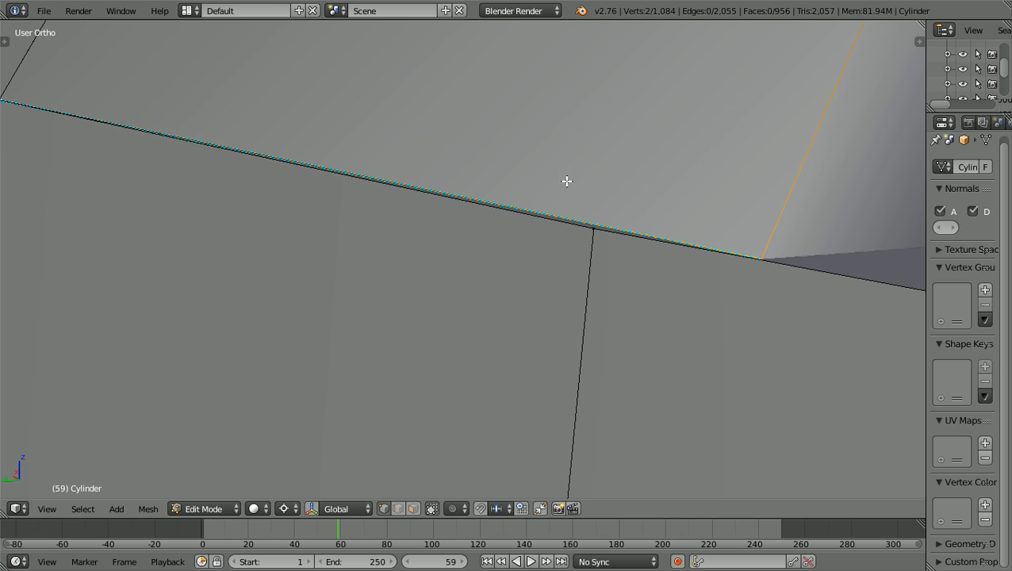
scroll(604, 215, down, 3)
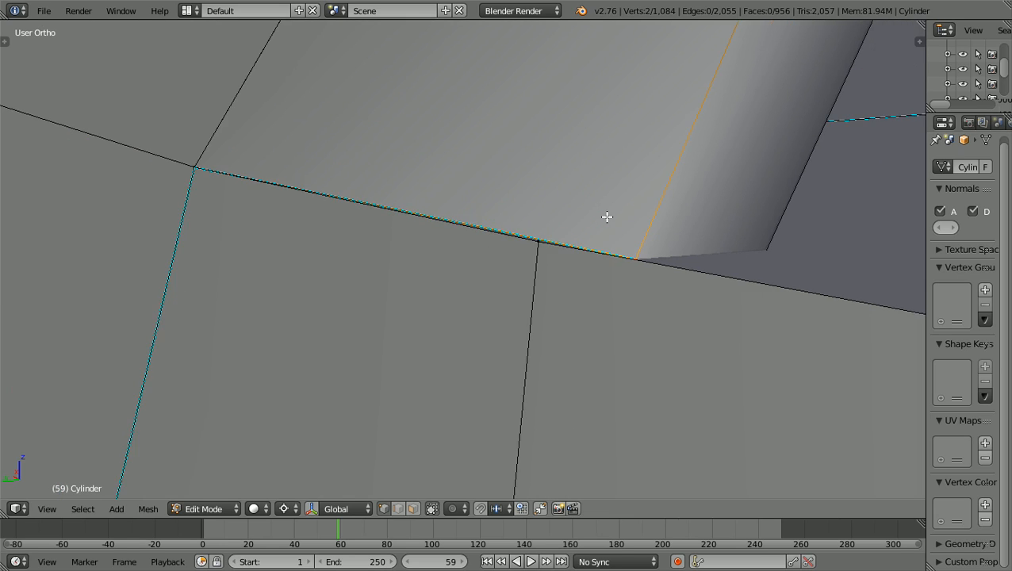
scroll(606, 217, down, 6)
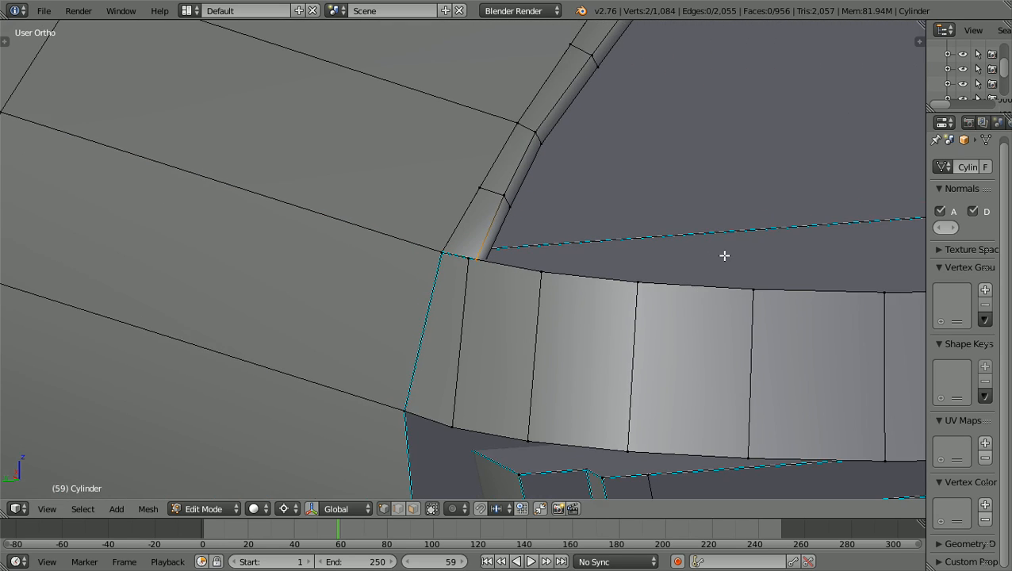
scroll(724, 255, down, 4)
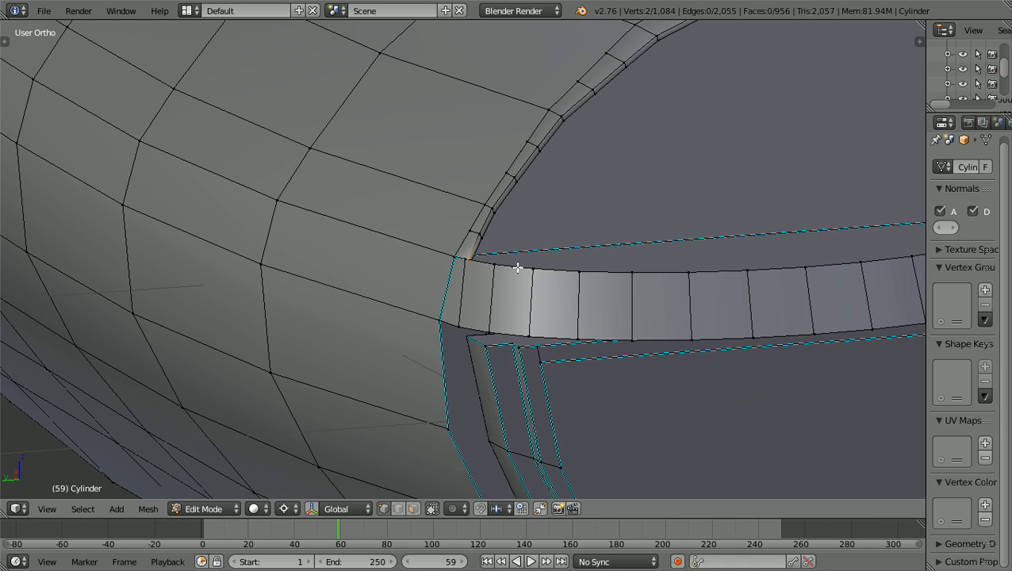
Examine the matching corner on the opposite side of the opening, checking the fit between the rim vertex and the curved strip's edge
ctrl+scroll(521, 264, up, 12)
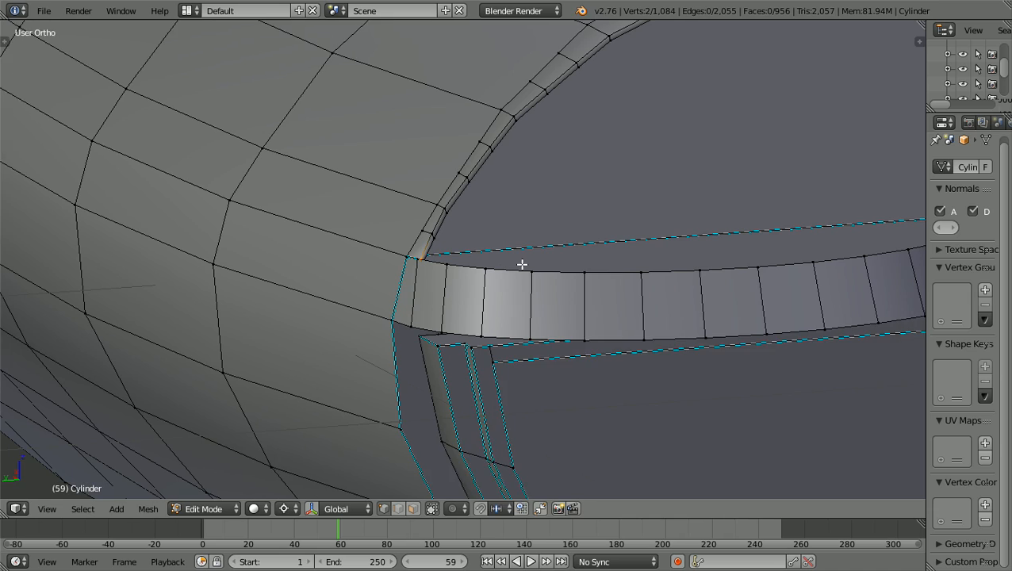
scroll(521, 263, down, 1)
ctrl+scroll(522, 263, up, 12)
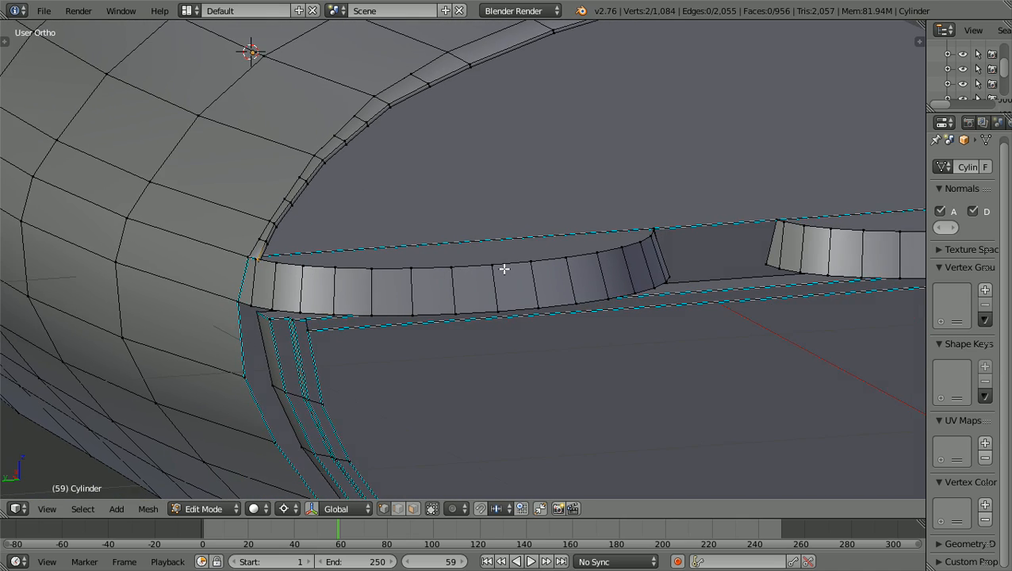
ctrl+scroll(442, 265, down, 6)
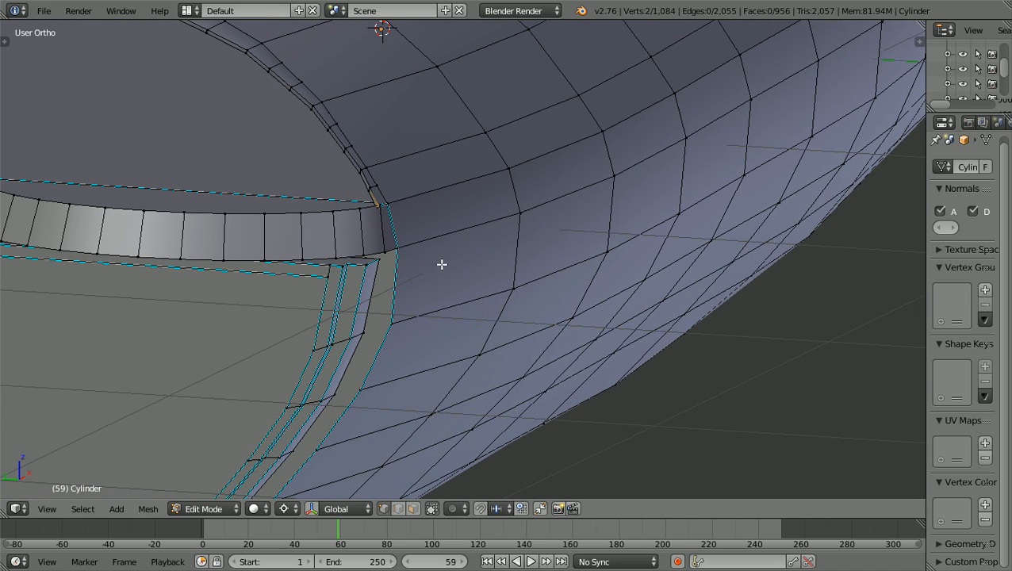
scroll(442, 264, up, 4)
shift+scroll(441, 264, up, 4)
scroll(441, 265, up, 5)
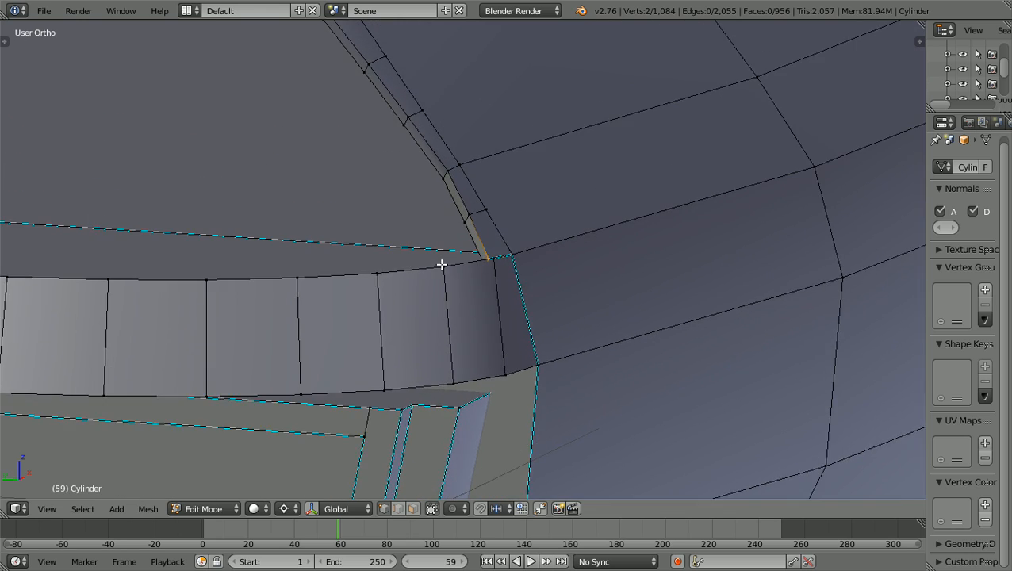
ctrl+scroll(441, 264, up, 2)
scroll(442, 265, up, 1)
ctrl+scroll(442, 264, up, 1)
scroll(441, 264, up, 10)
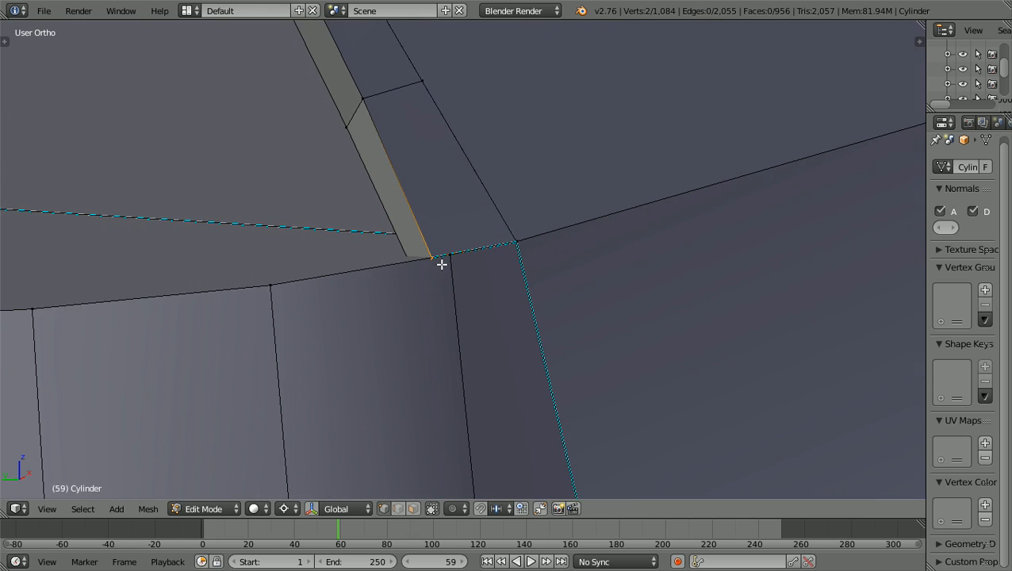
scroll(441, 264, up, 2)
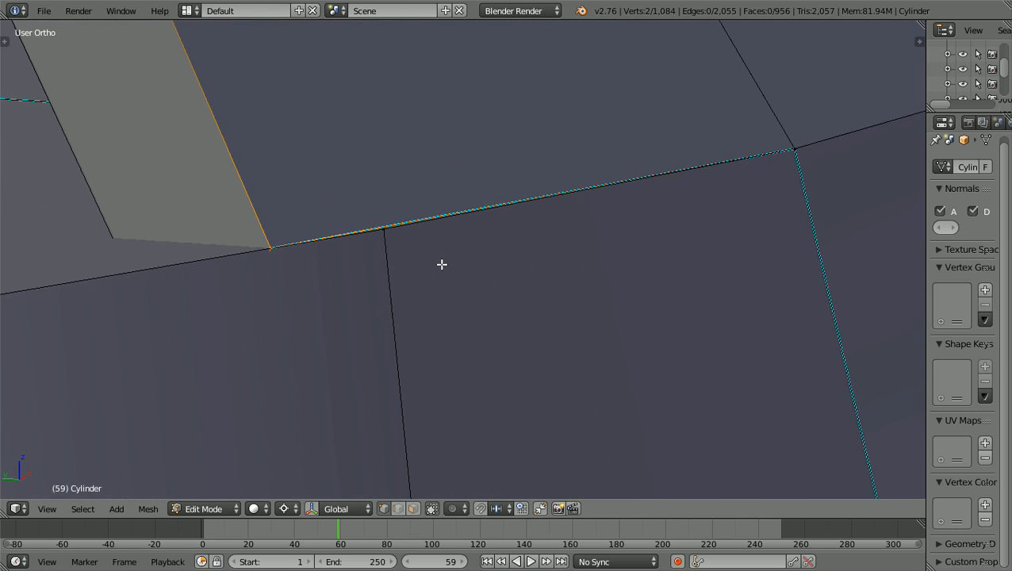
ctrl+scroll(441, 264, down, 5)
scroll(441, 264, up, 3)
shift+scroll(442, 264, up, 2)
shift+scroll(441, 264, up, 3)
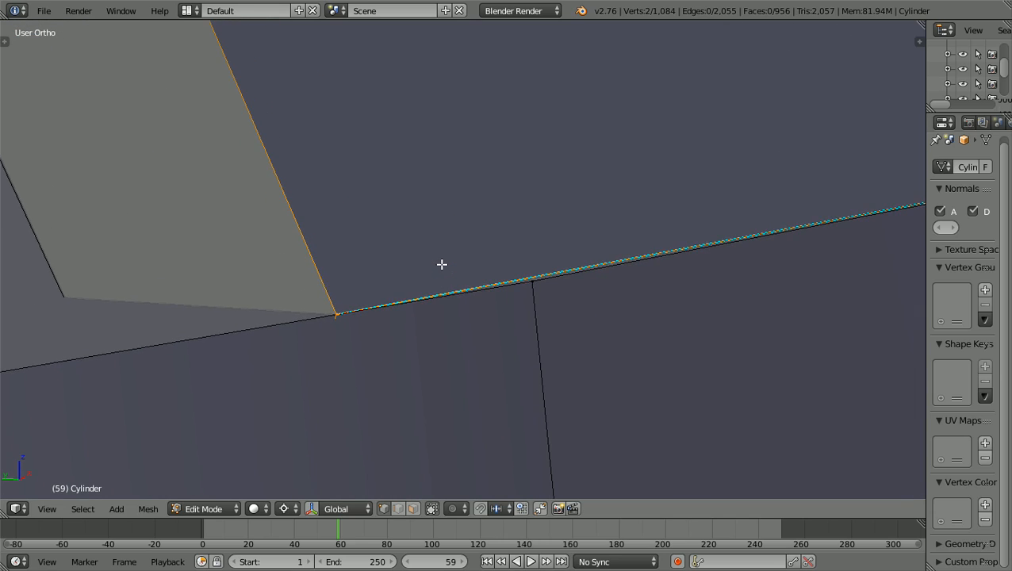
scroll(442, 264, up, 3)
ctrl+scroll(442, 264, down, 3)
scroll(441, 264, up, 2)
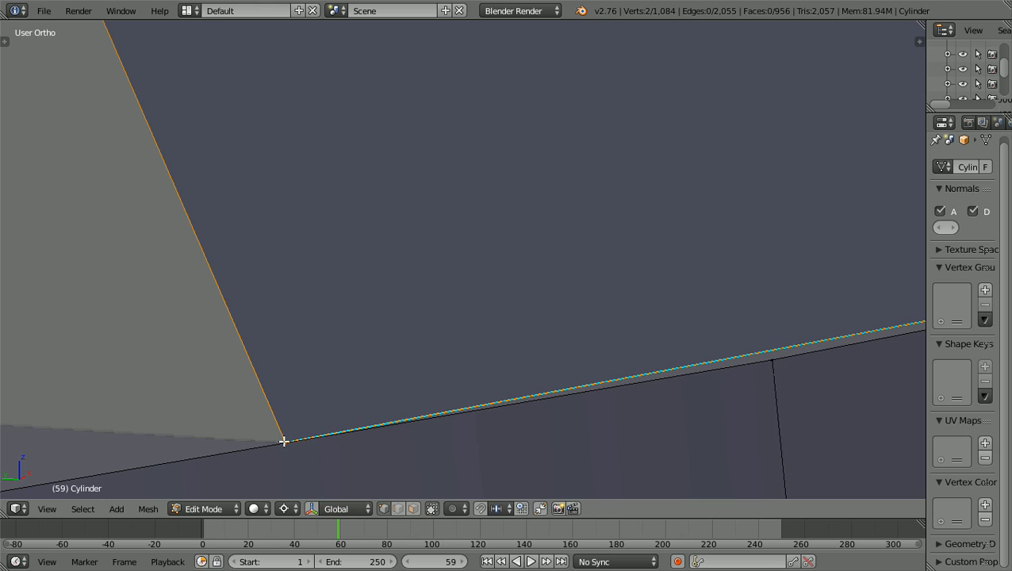
ctrl+scroll(219, 413, down, 3)
scroll(218, 414, down, 5)
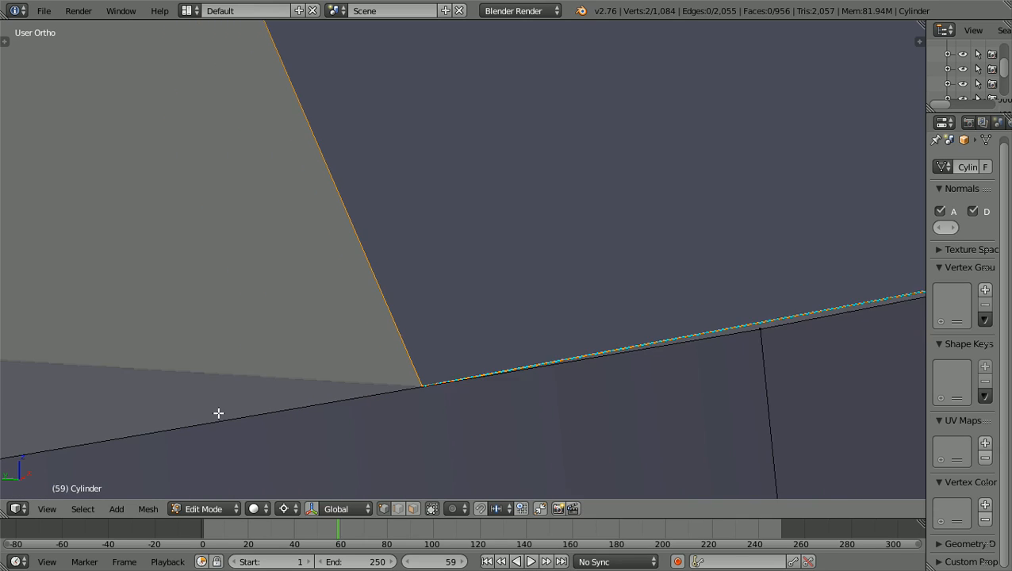
Inspect the selected rim corner up close and in its surroundings, checking its seating on the curved strip's upper edge, and clear the selection
scroll(218, 414, down, 1)
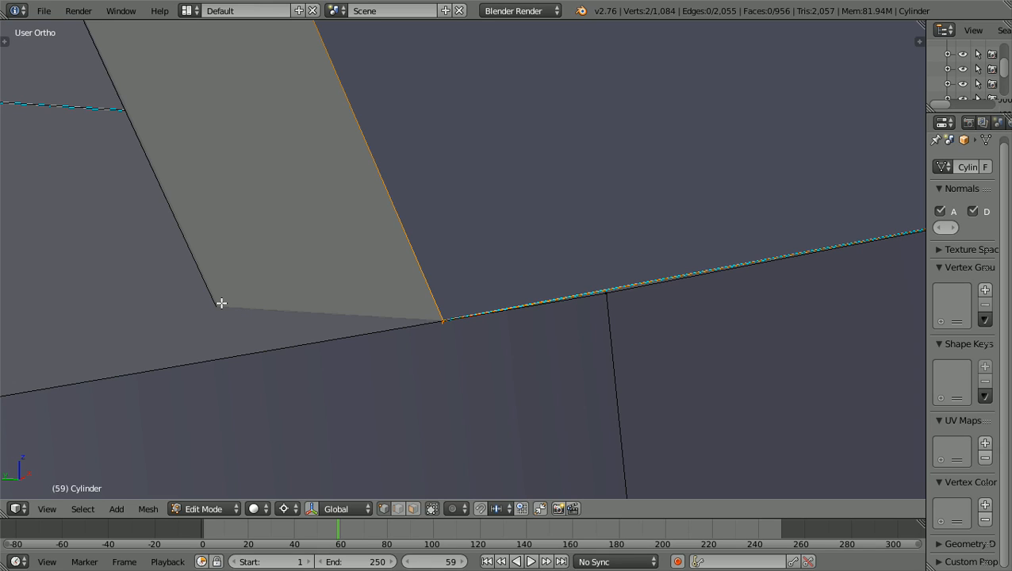
middle_drag(221, 303, 184, 262)
scroll(184, 263, down, 2)
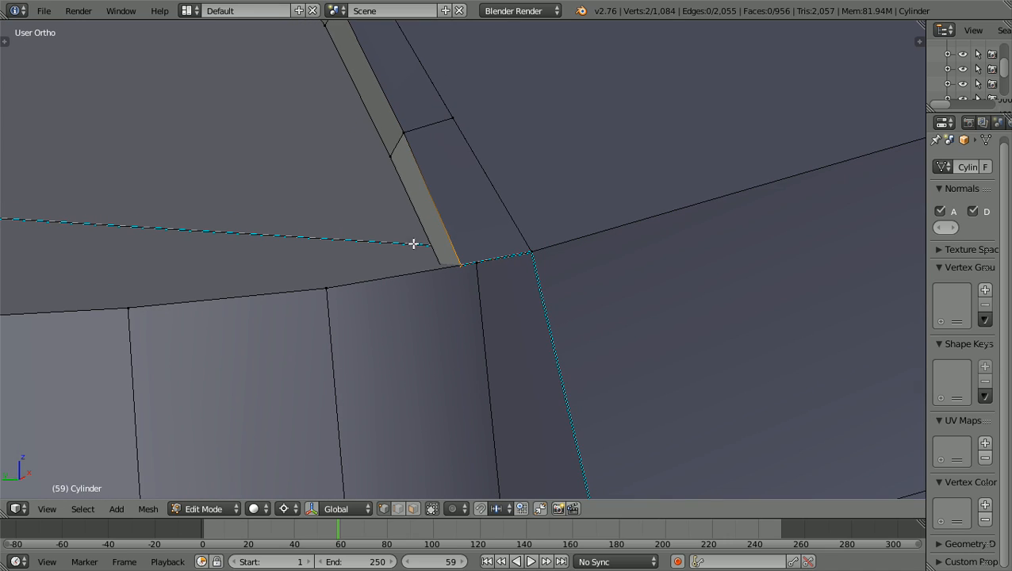
scroll(116, 259, down, 2)
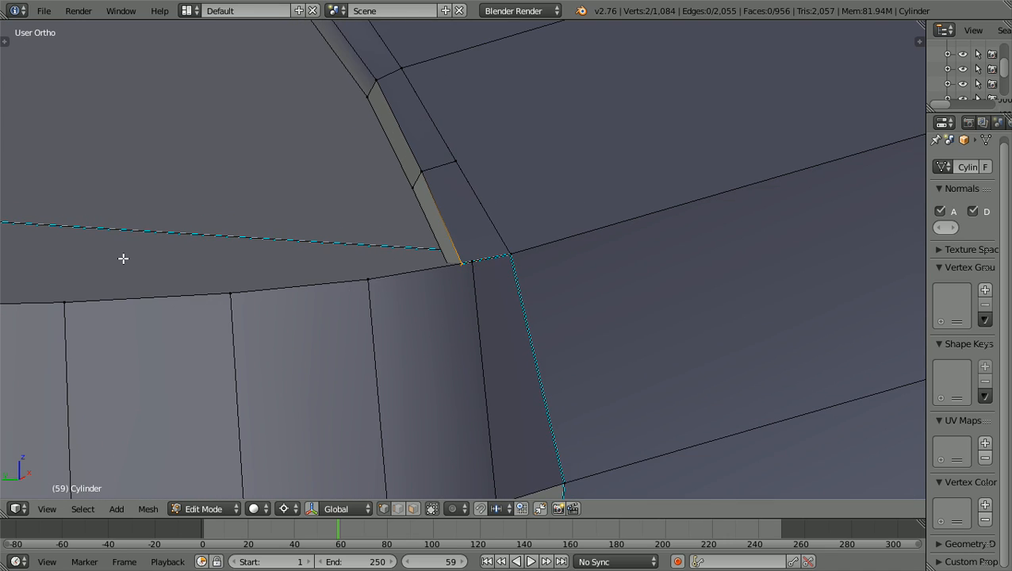
scroll(429, 264, down, 1)
scroll(264, 243, down, 1)
scroll(264, 243, up, 4)
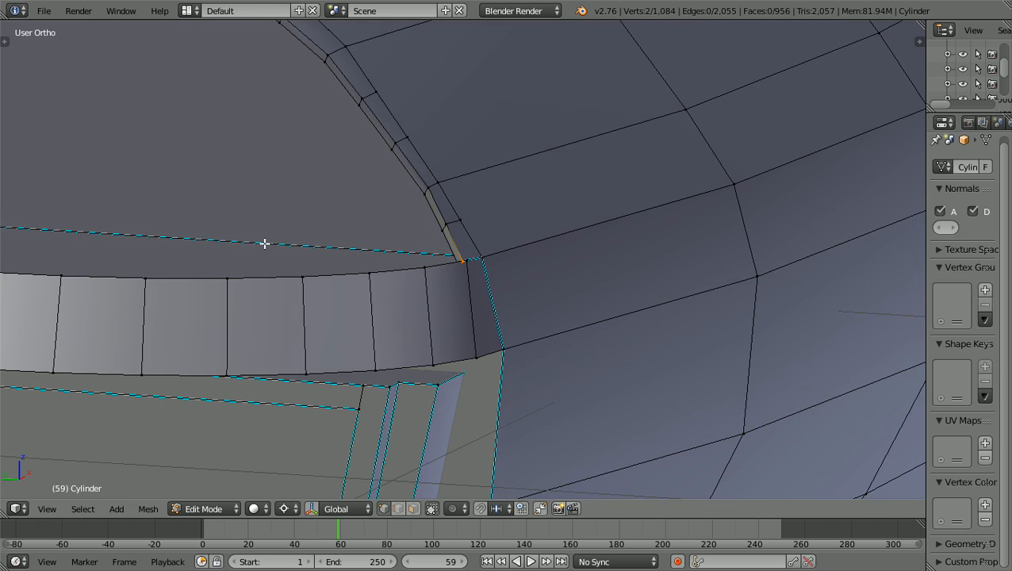
scroll(264, 243, up, 5)
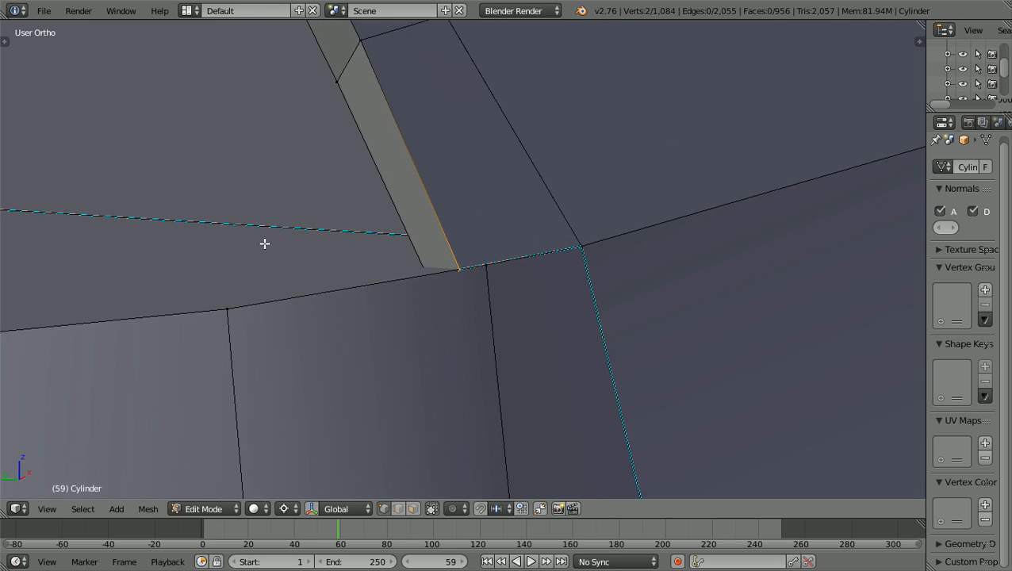
scroll(286, 271, up, 3)
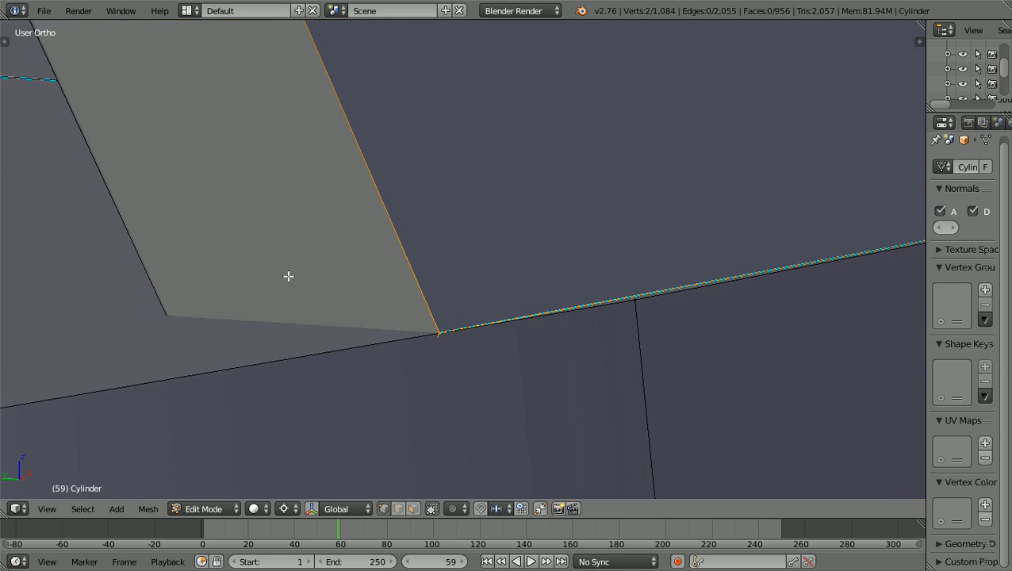
scroll(264, 316, down, 13)
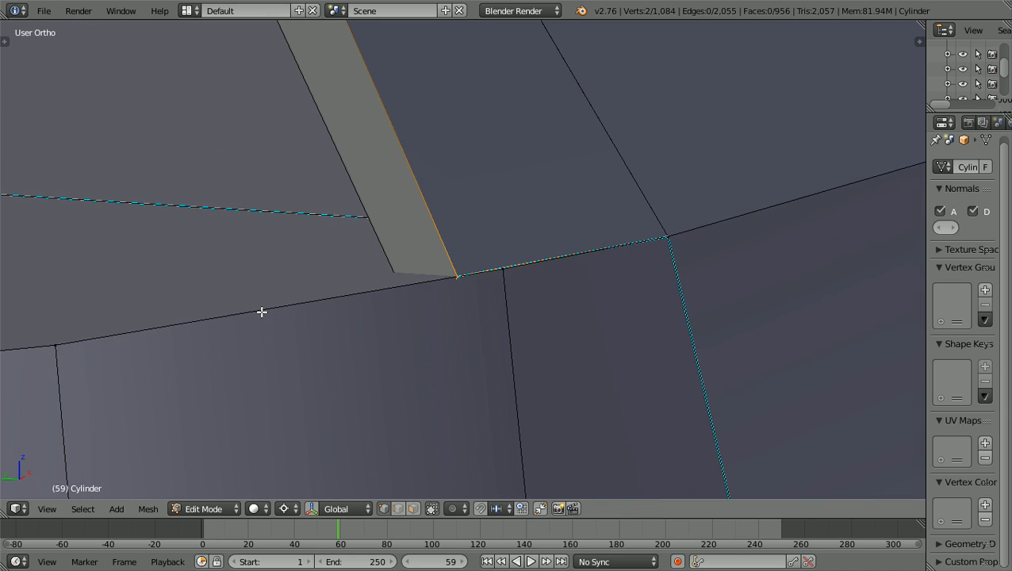
scroll(262, 308, down, 8)
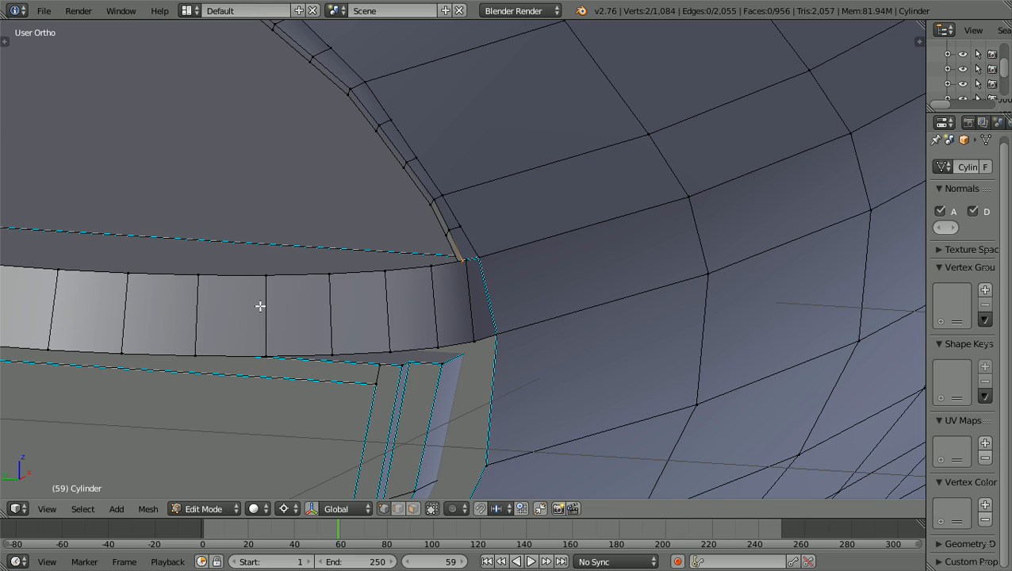
scroll(419, 269, down, 4)
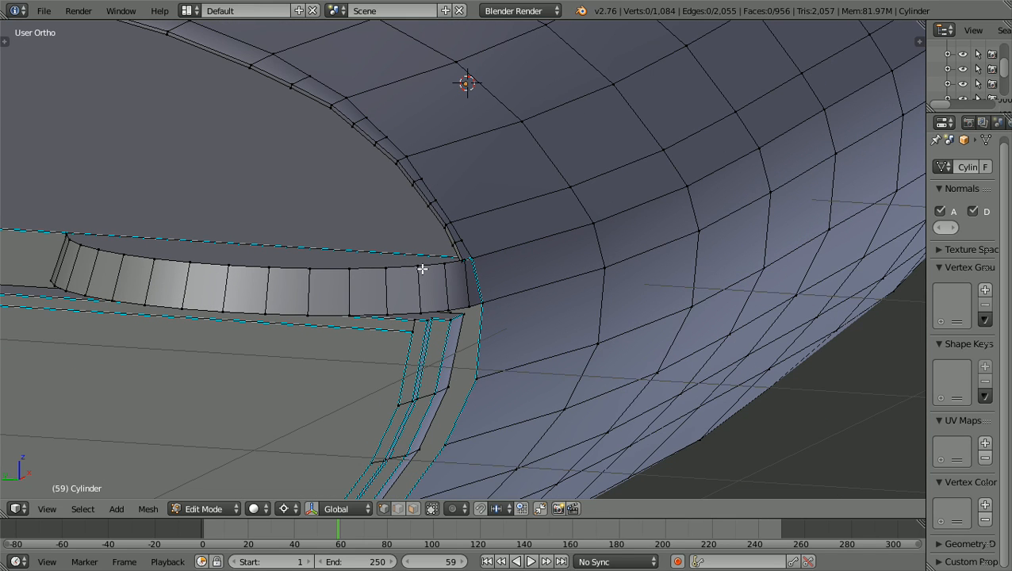
Switch the hull to Object Mode and examine the shading of the upper rim where it meets the curved strip
ctrl+scroll(463, 283, down, 11)
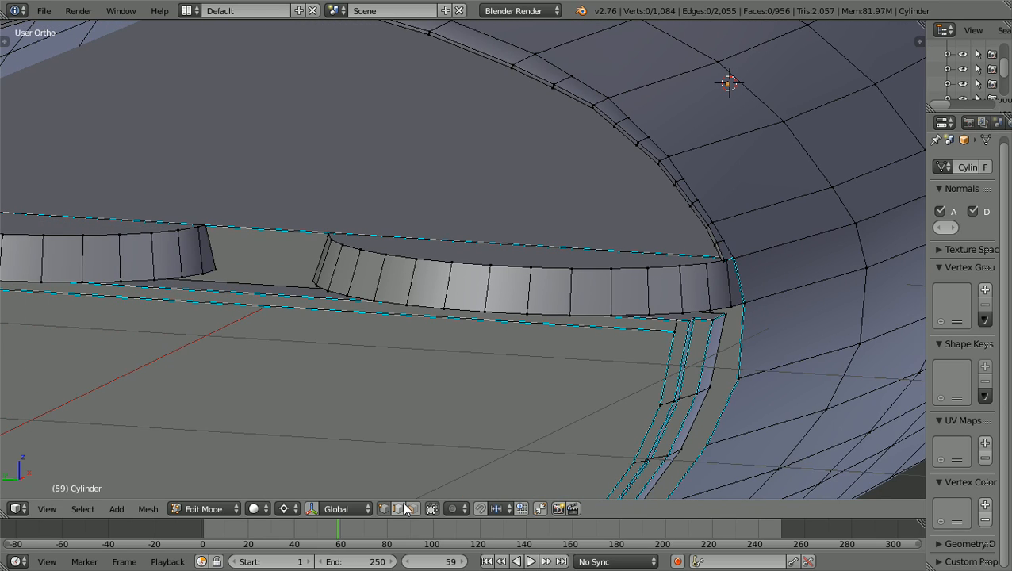
scroll(444, 413, down, 1)
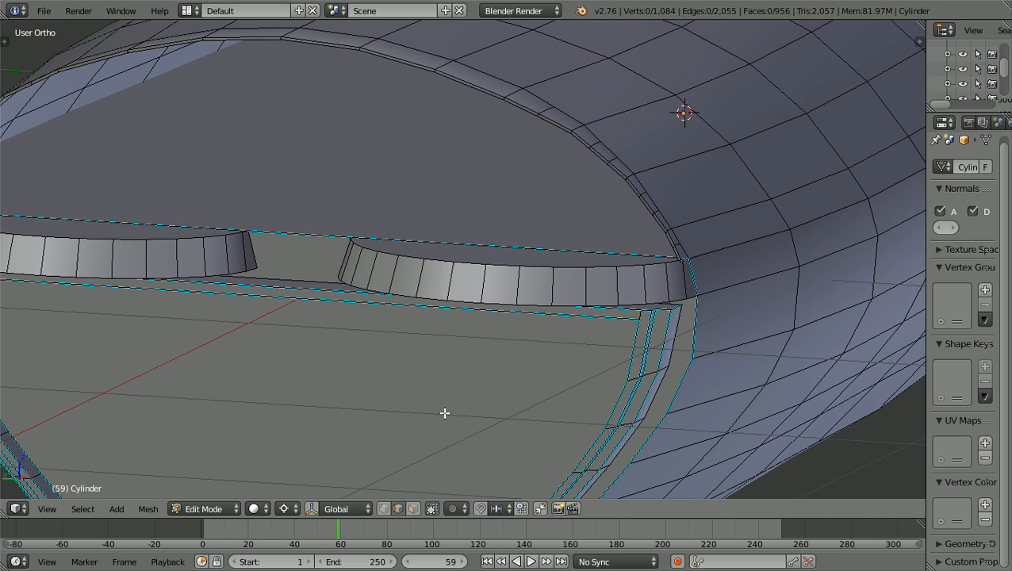
scroll(444, 413, up, 1)
click(232, 508)
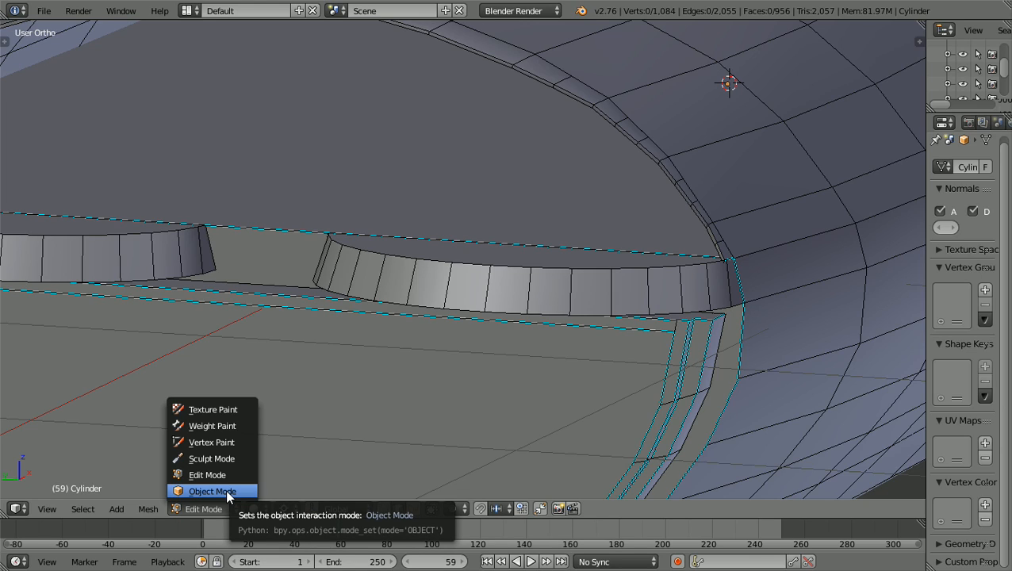
click(225, 492)
scroll(509, 410, up, 1)
ctrl+scroll(509, 412, down, 2)
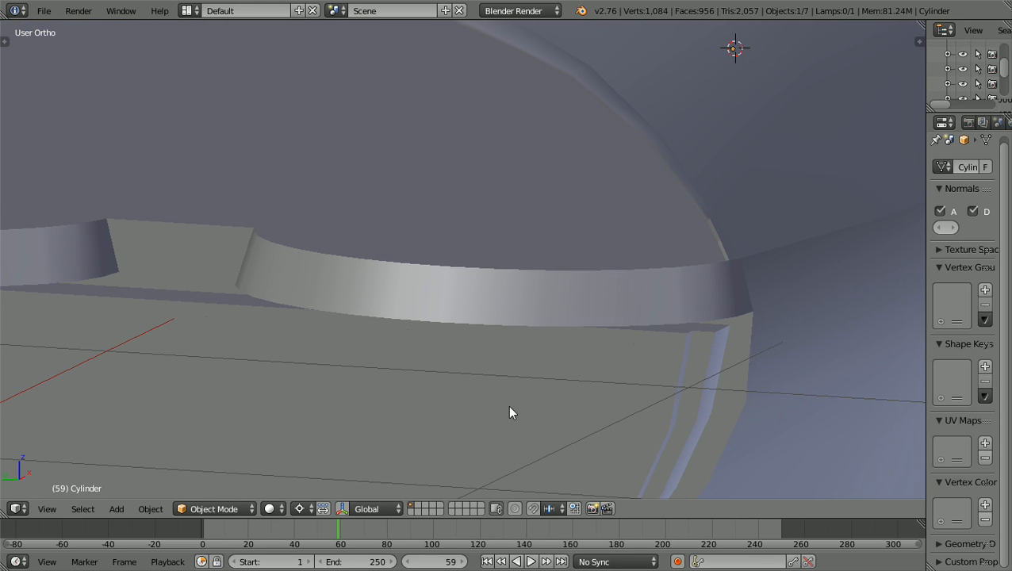
scroll(509, 413, down, 5)
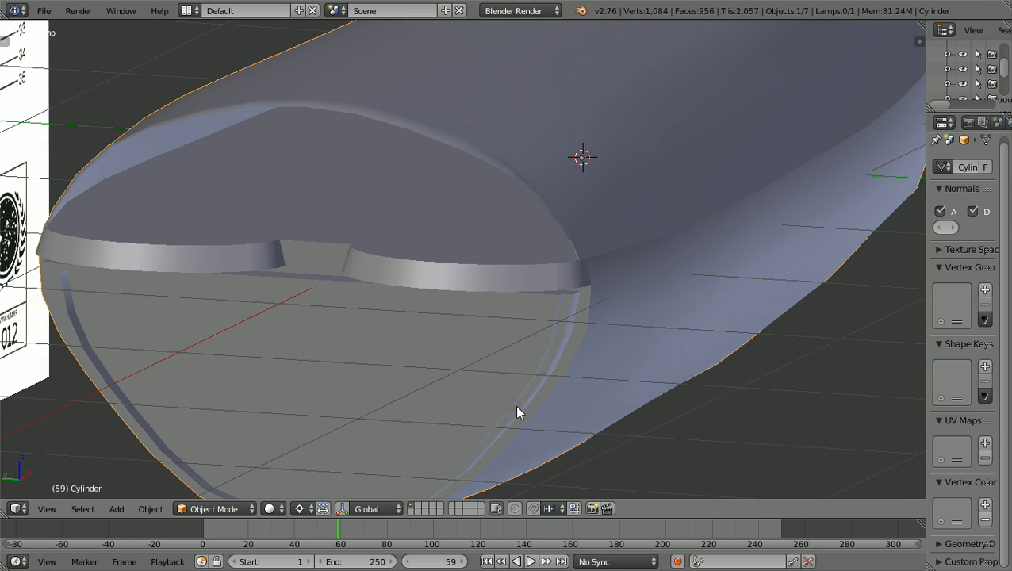
mouse_move(516, 413)
middle_down()
mouse_move(542, 407)
mouse_move(501, 410)
middle_up()
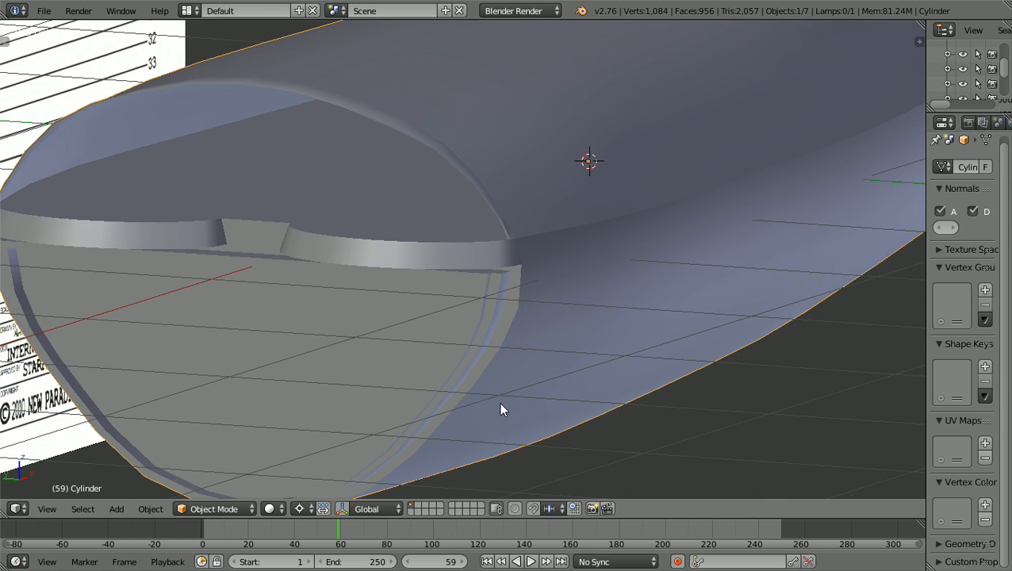
scroll(500, 410, up, 6)
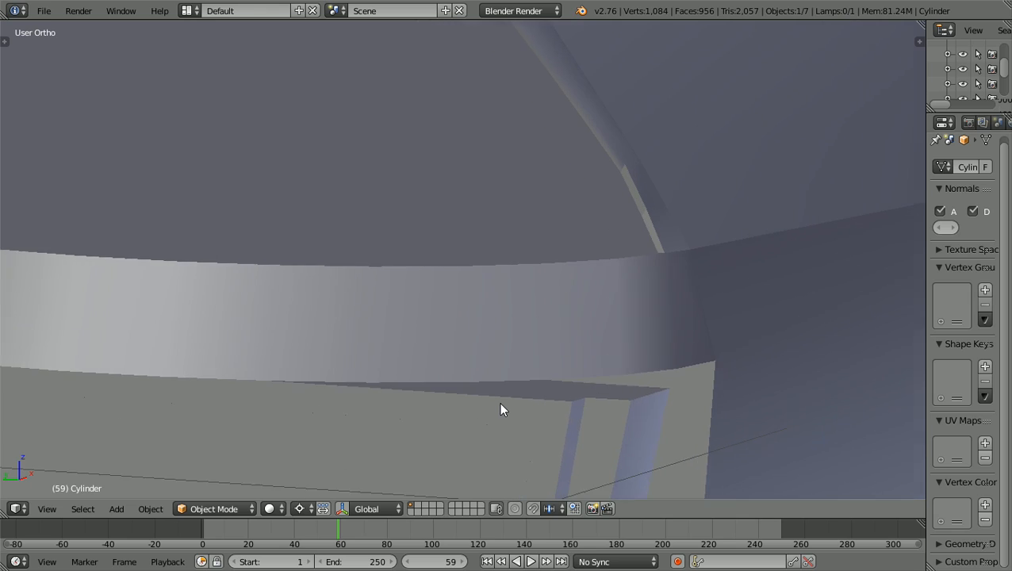
scroll(500, 410, up, 5)
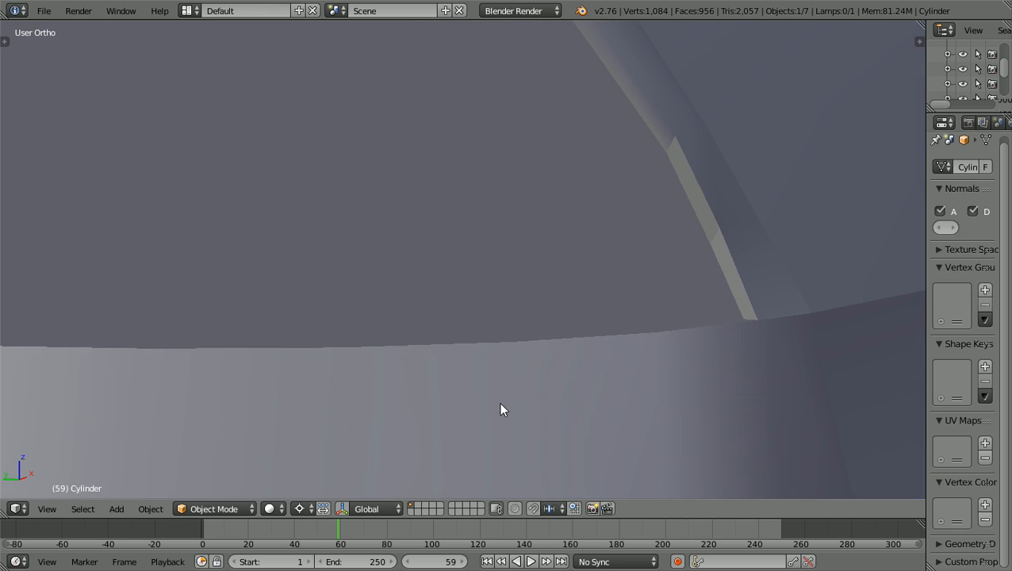
middle_drag(500, 410, 605, 308)
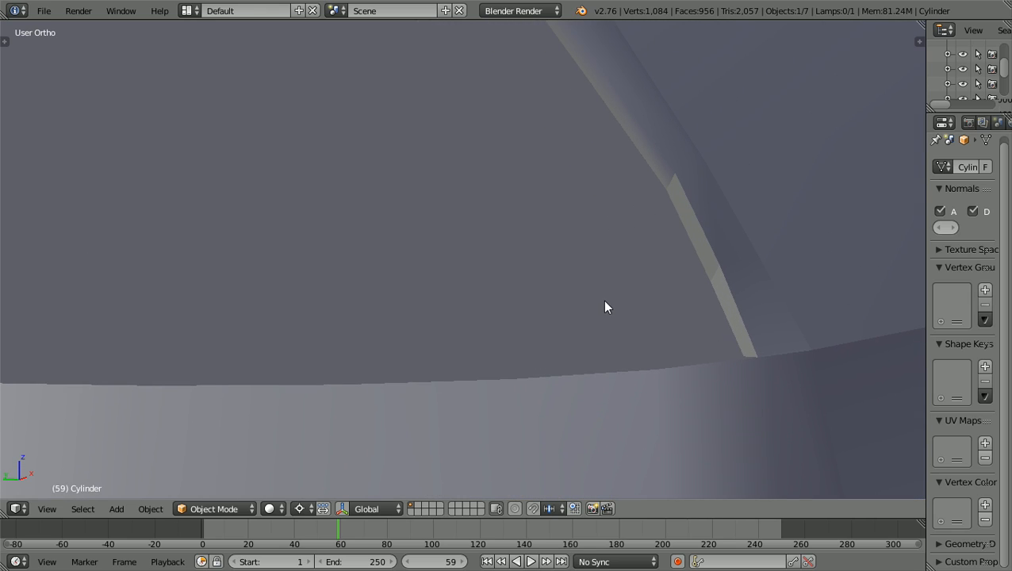
In Edit Mode, apply smooth shading to the two lowest inner faces of the upper rim beside the curved strip, and deselect them
click(253, 509)
click(235, 476)
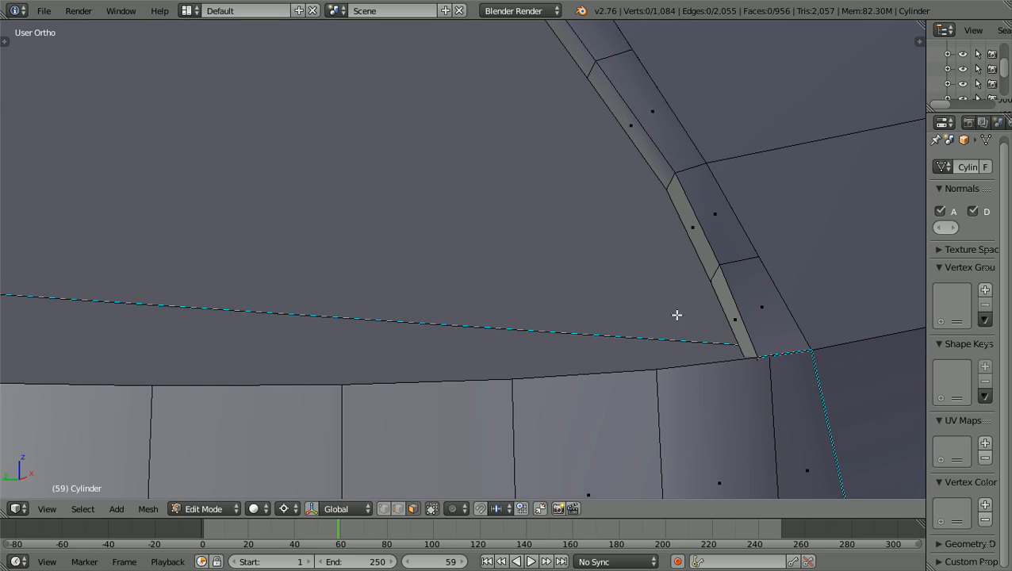
right_click(732, 323)
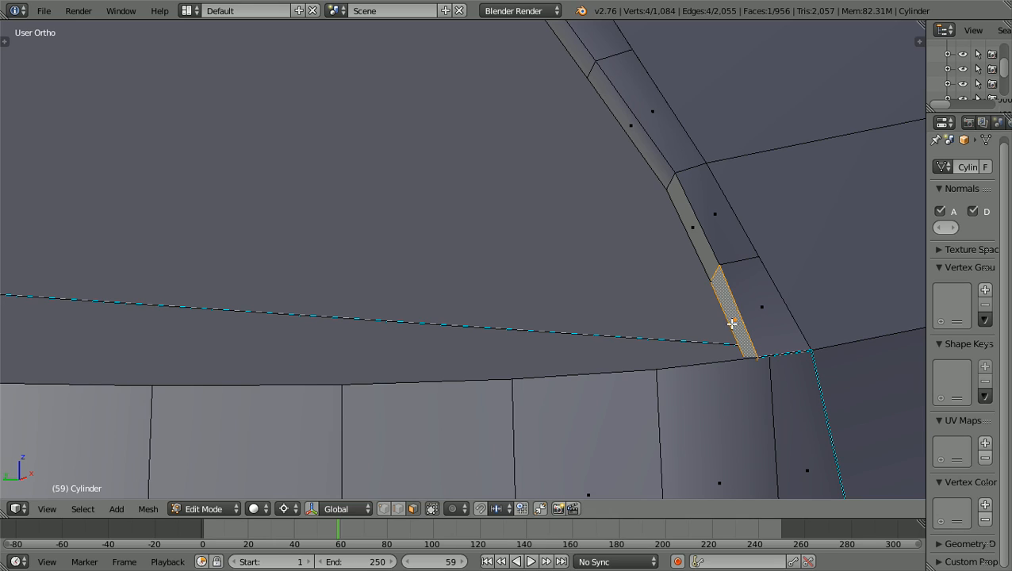
shift+right_click(697, 235)
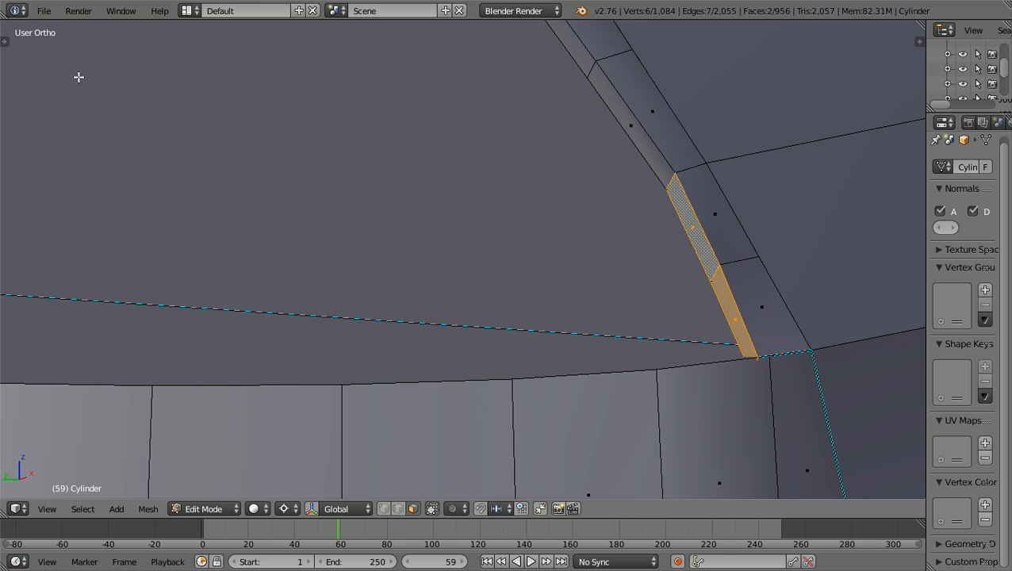
key(t)
click(40, 68)
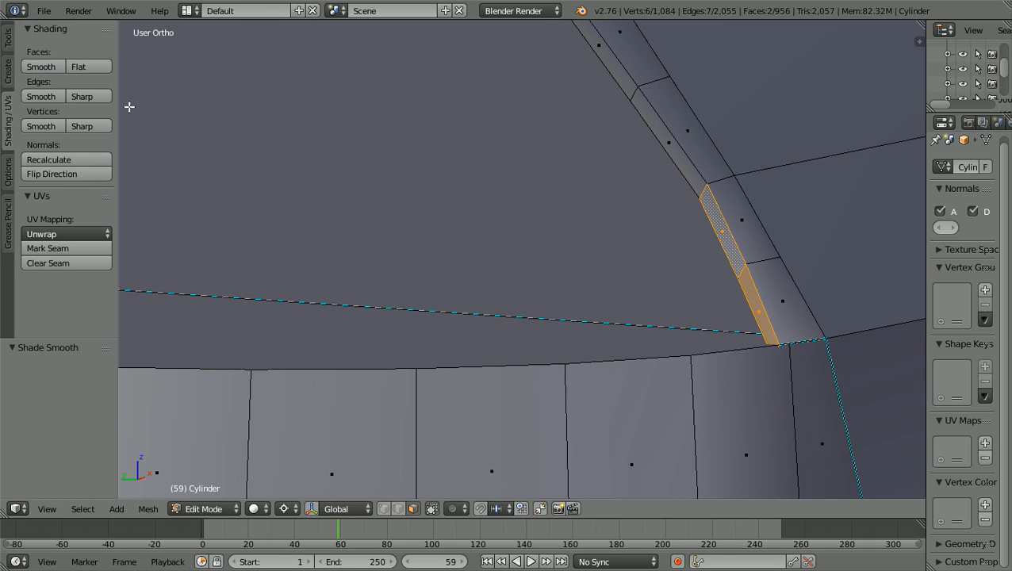
key(a)
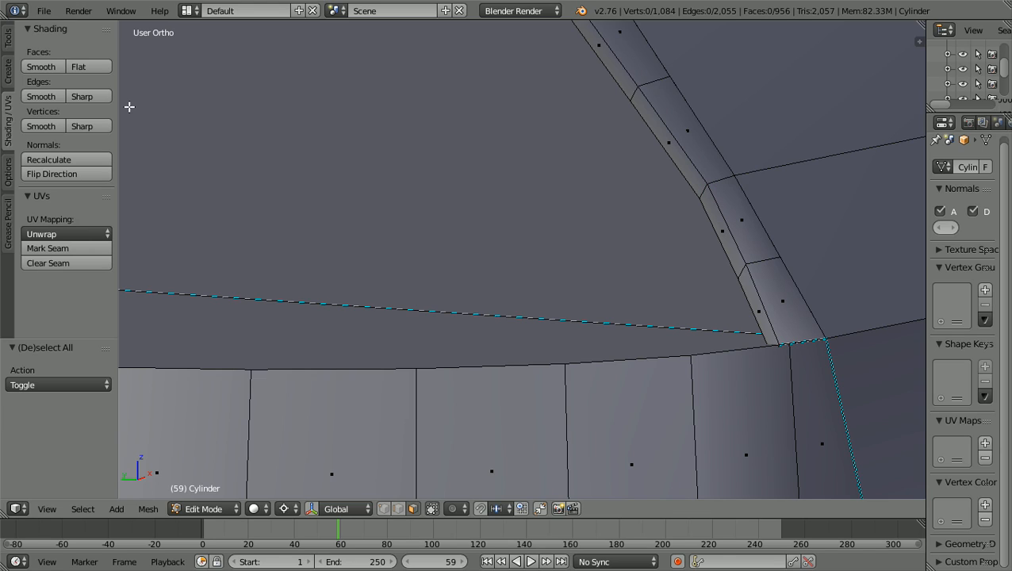
key(t)
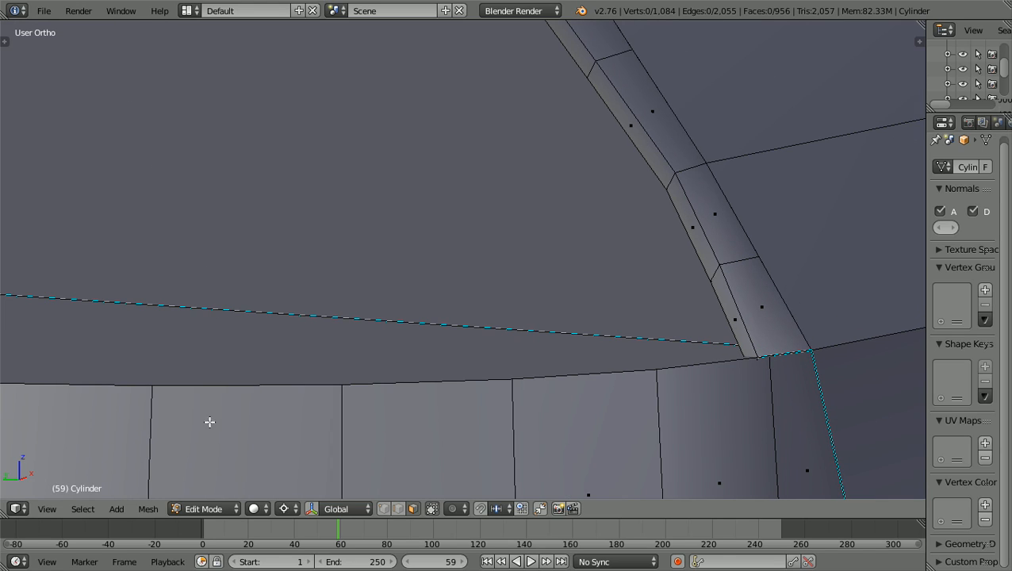
Return to Object Mode and examine the smoothed rim shading around the upper opening, both close up and across the whole end
click(238, 508)
click(229, 492)
scroll(321, 395, down, 6)
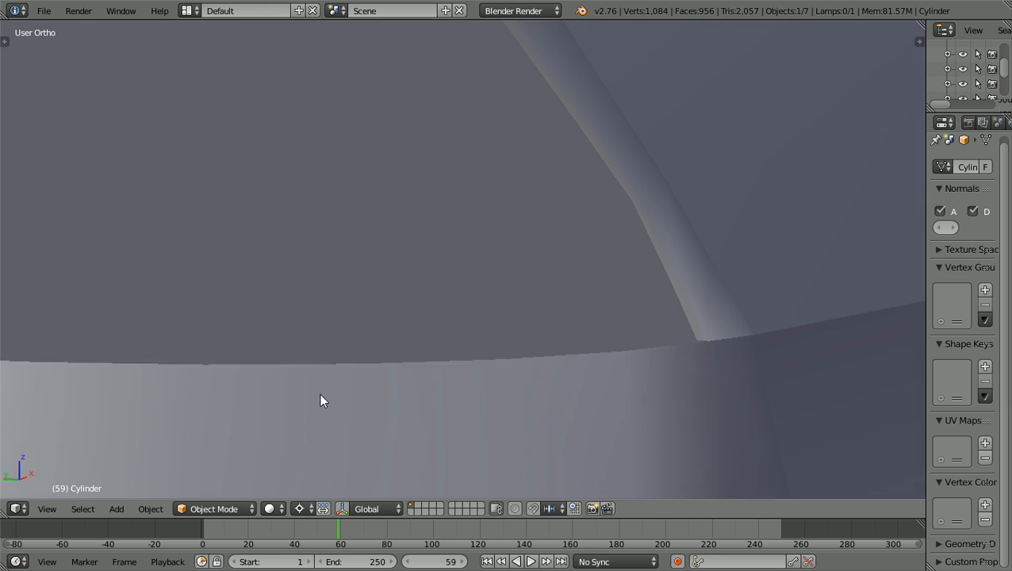
scroll(319, 392, down, 6)
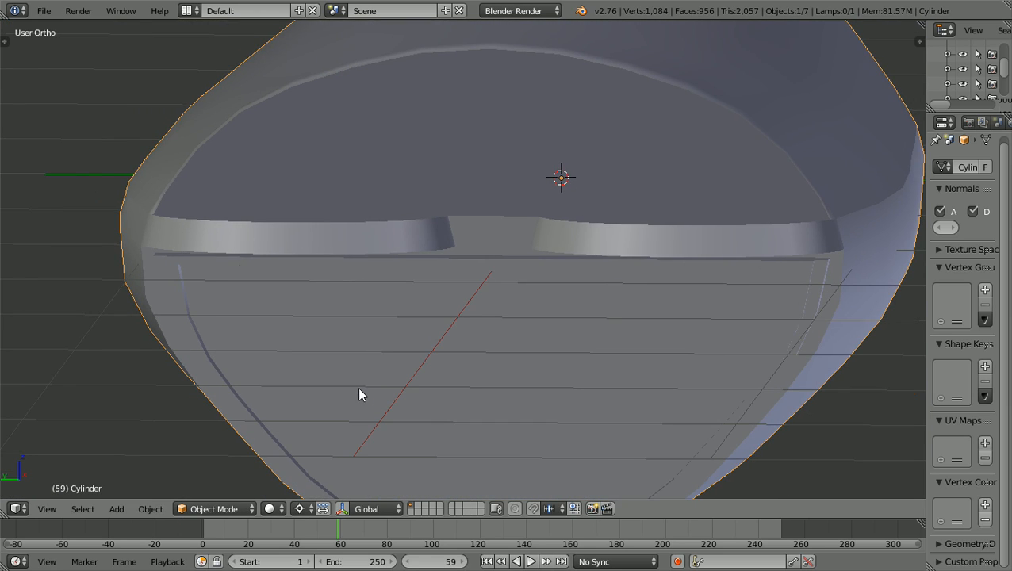
scroll(361, 390, down, 3)
middle_drag(373, 386, 331, 381)
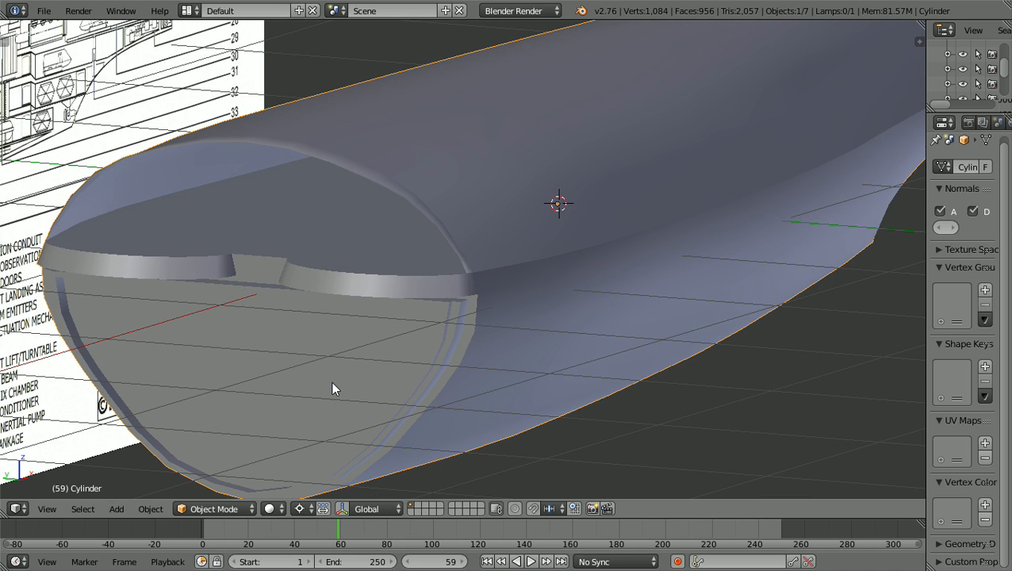
scroll(332, 382, up, 2)
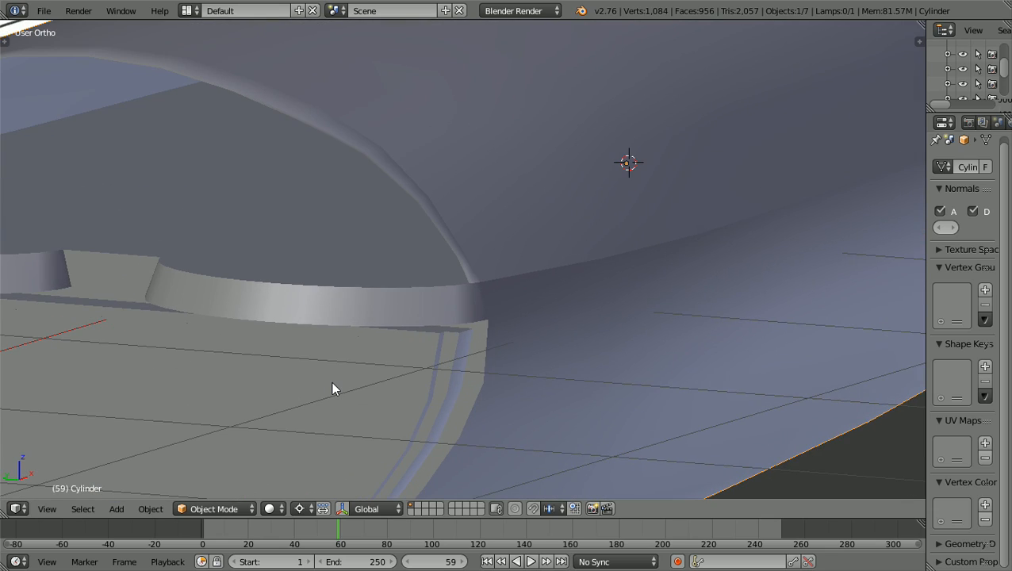
shift+scroll(333, 382, up, 3)
ctrl+scroll(333, 382, down, 6)
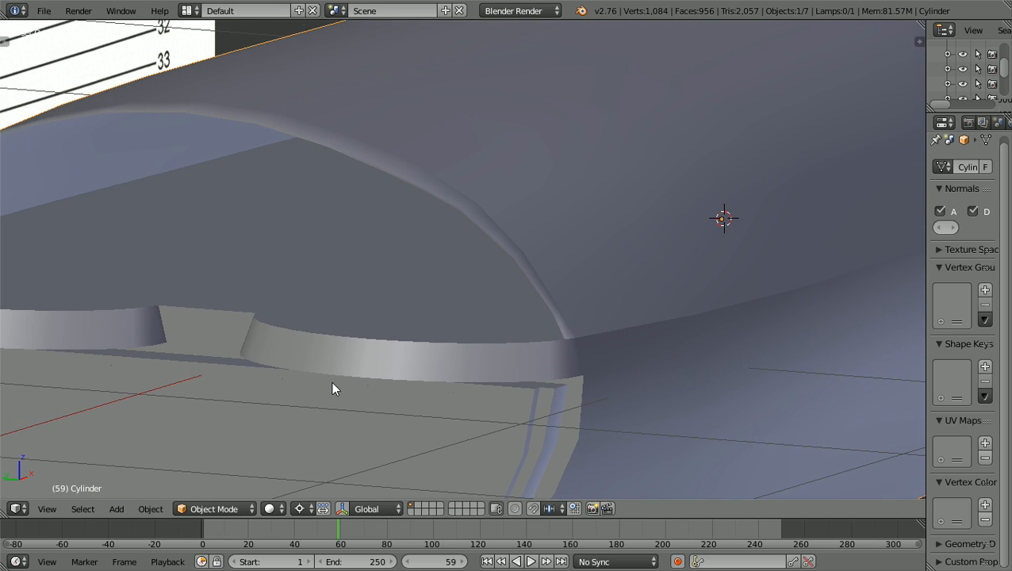
scroll(473, 334, up, 2)
scroll(547, 328, up, 4)
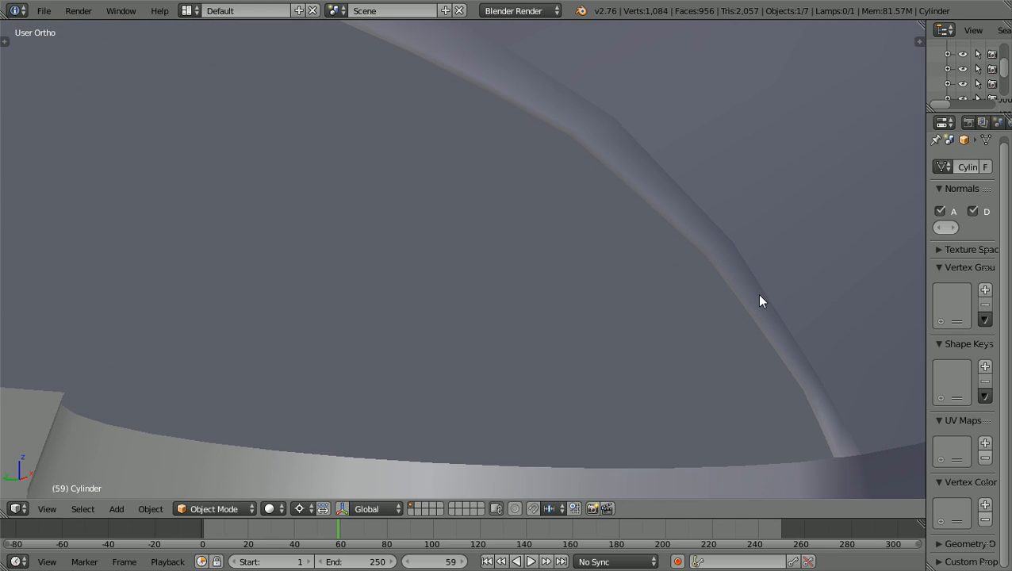
scroll(759, 297, down, 3)
scroll(759, 300, down, 3)
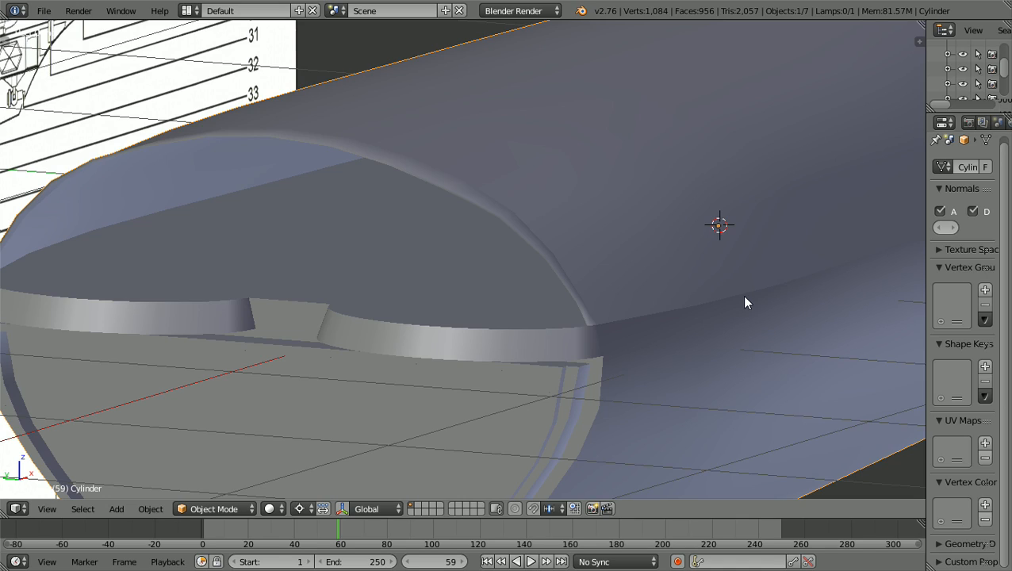
Put the hull back in Edit Mode with vertex selection and review the mesh along the upper rim
click(241, 508)
click(213, 475)
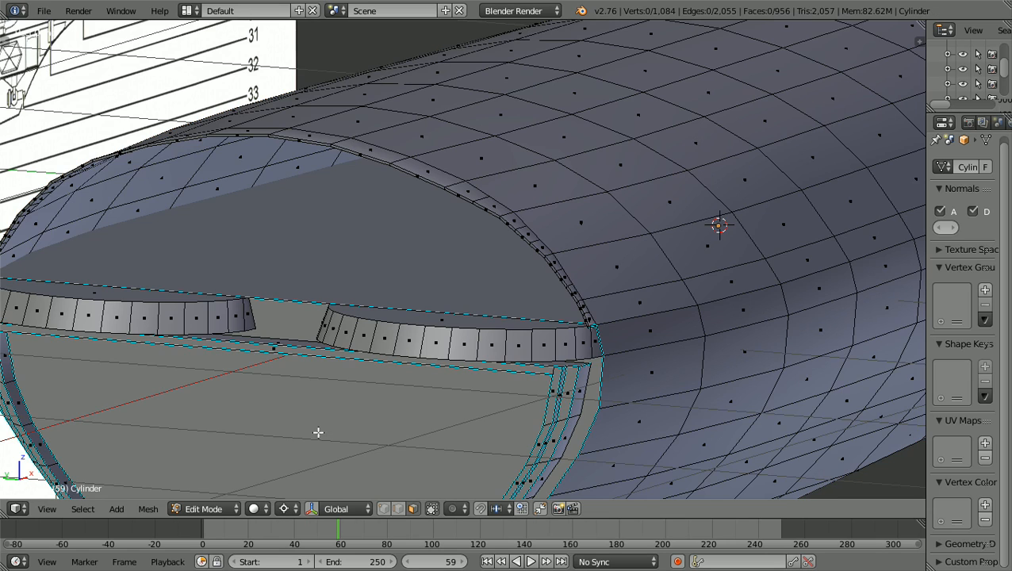
scroll(333, 492, up, 4)
click(384, 508)
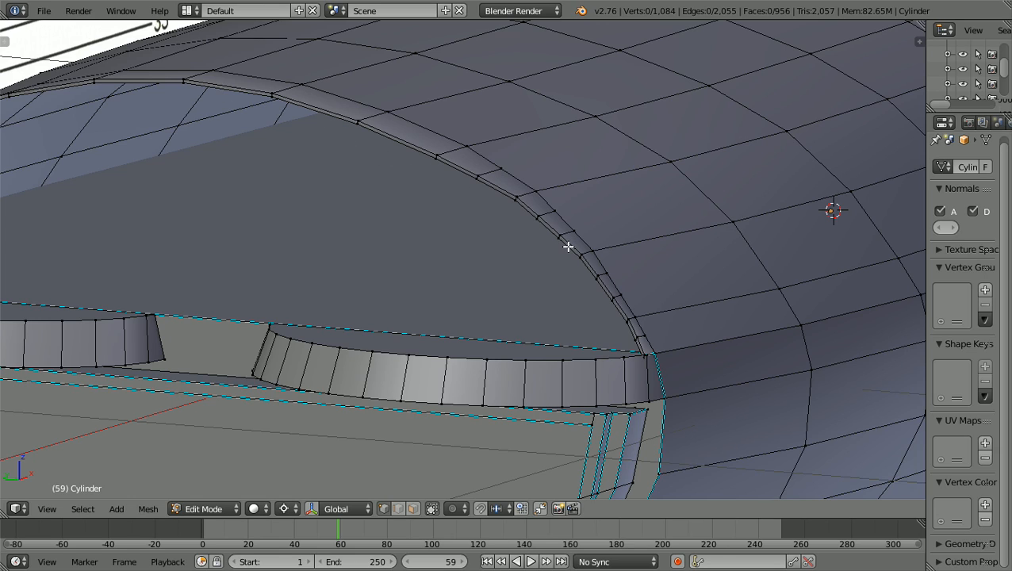
scroll(568, 246, down, 2)
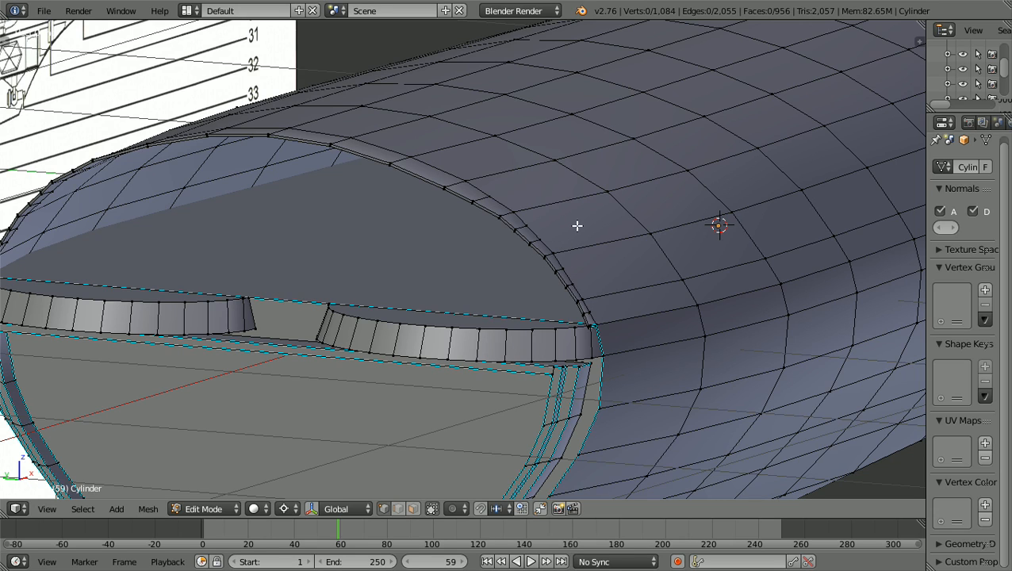
scroll(577, 226, down, 1)
scroll(576, 226, up, 1)
scroll(576, 226, down, 2)
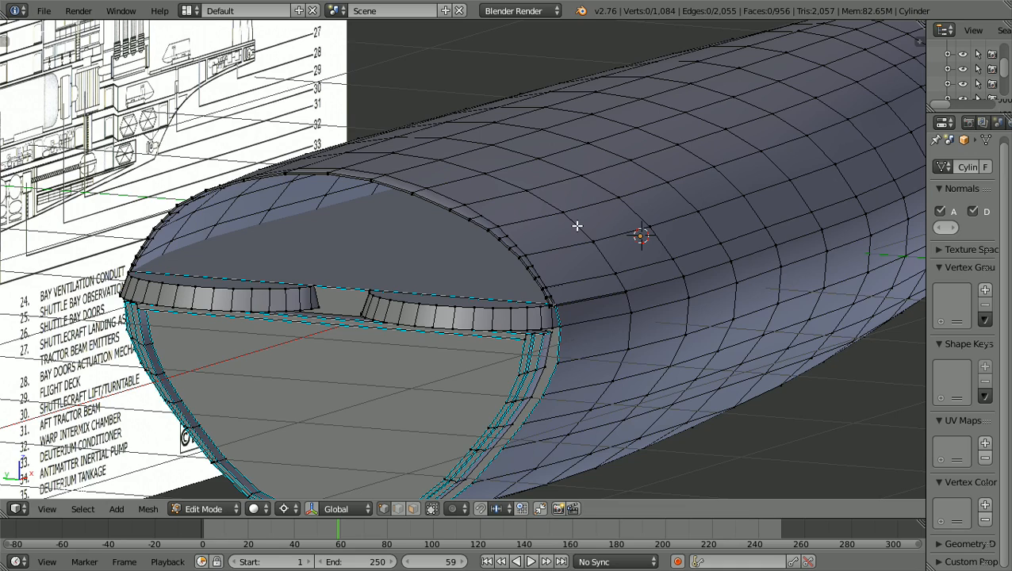
Examine the hull's end from above, closing in on the slanted rim edge beside one curved strip
key(KP_7)
scroll(577, 226, down, 2)
ctrl+scroll(578, 226, down, 3)
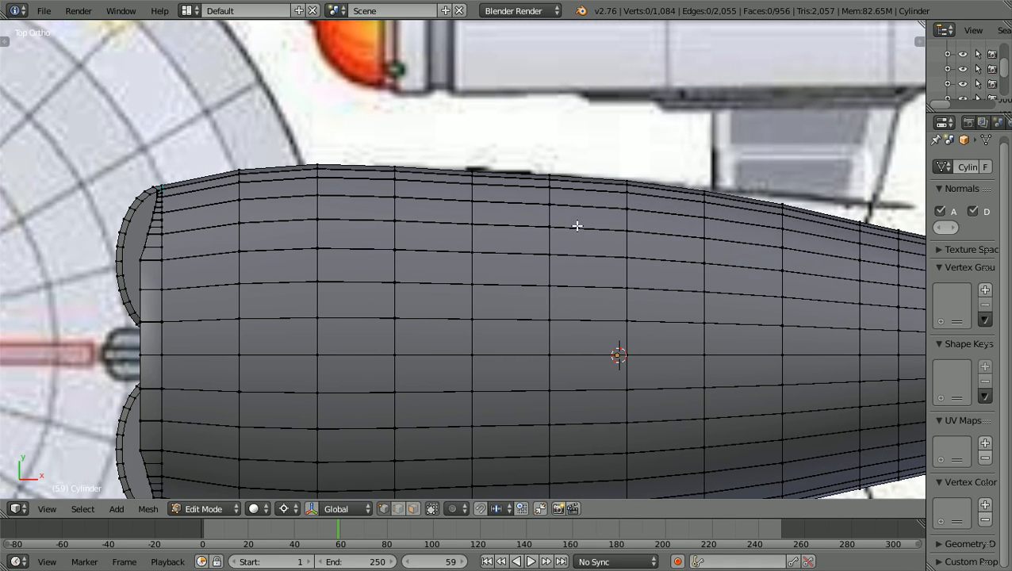
ctrl+scroll(576, 226, down, 3)
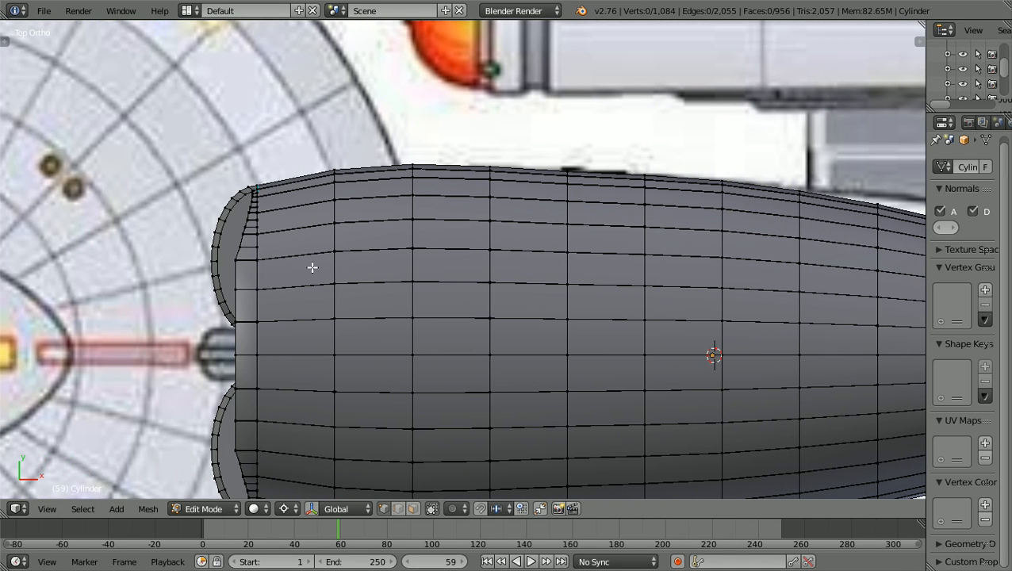
shift+scroll(312, 267, down, 4)
scroll(311, 268, up, 2)
ctrl+scroll(311, 267, down, 3)
shift+scroll(312, 267, up, 2)
scroll(312, 267, down, 2)
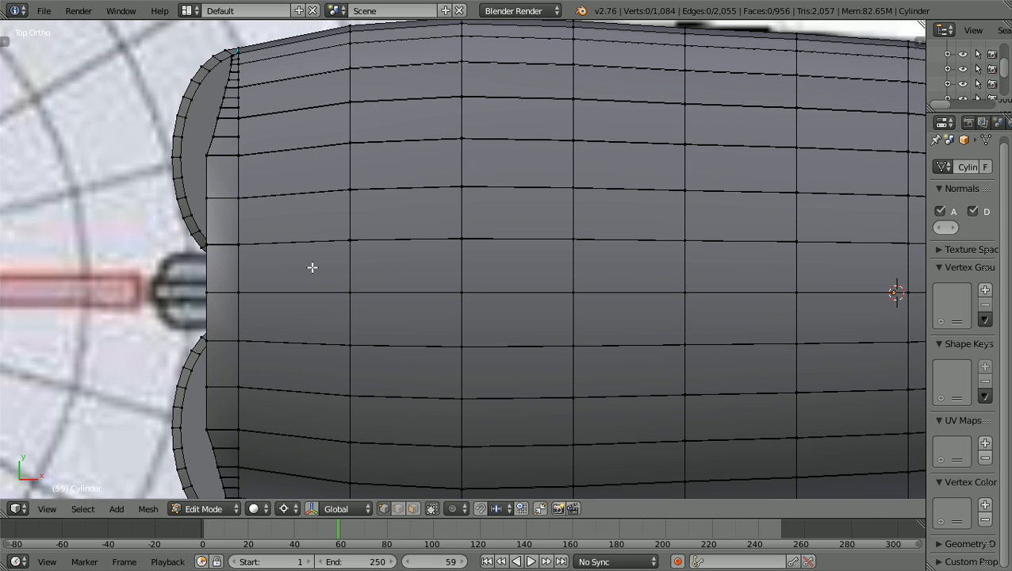
ctrl+scroll(312, 267, down, 3)
scroll(312, 267, up, 5)
scroll(311, 267, up, 1)
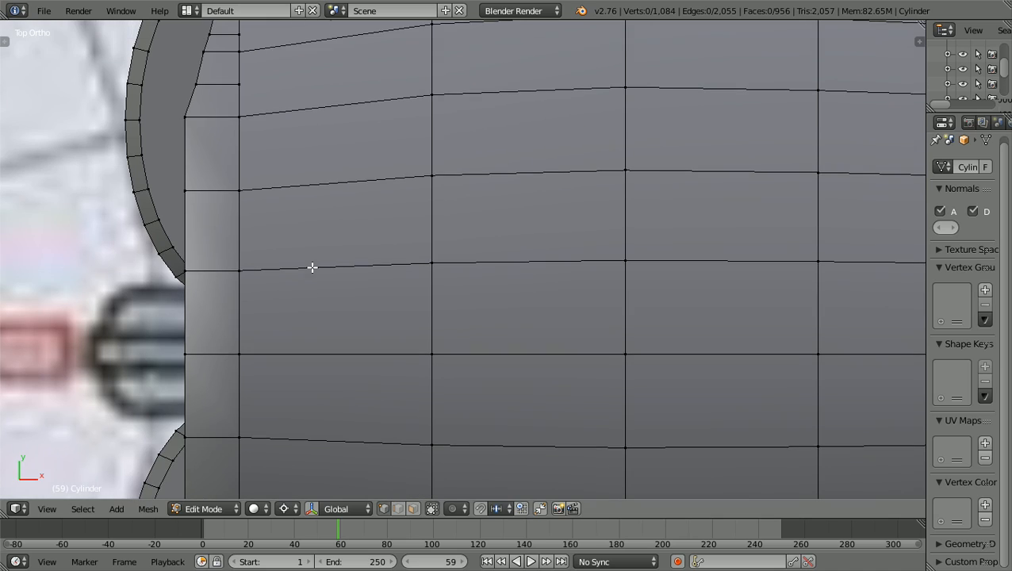
shift+scroll(312, 268, up, 3)
ctrl+scroll(311, 266, down, 2)
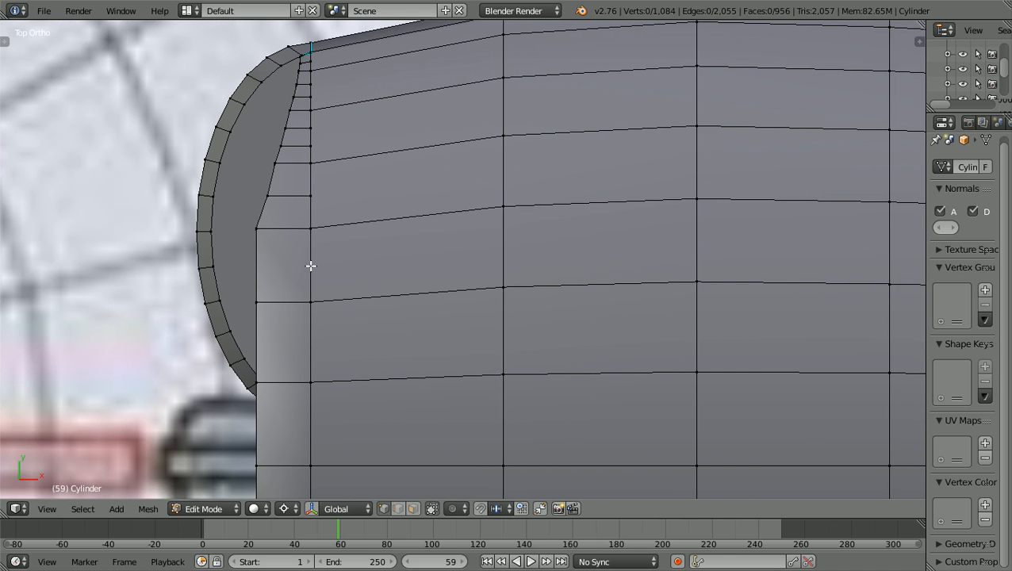
scroll(311, 265, up, 1)
shift+scroll(310, 266, up, 4)
scroll(310, 265, up, 2)
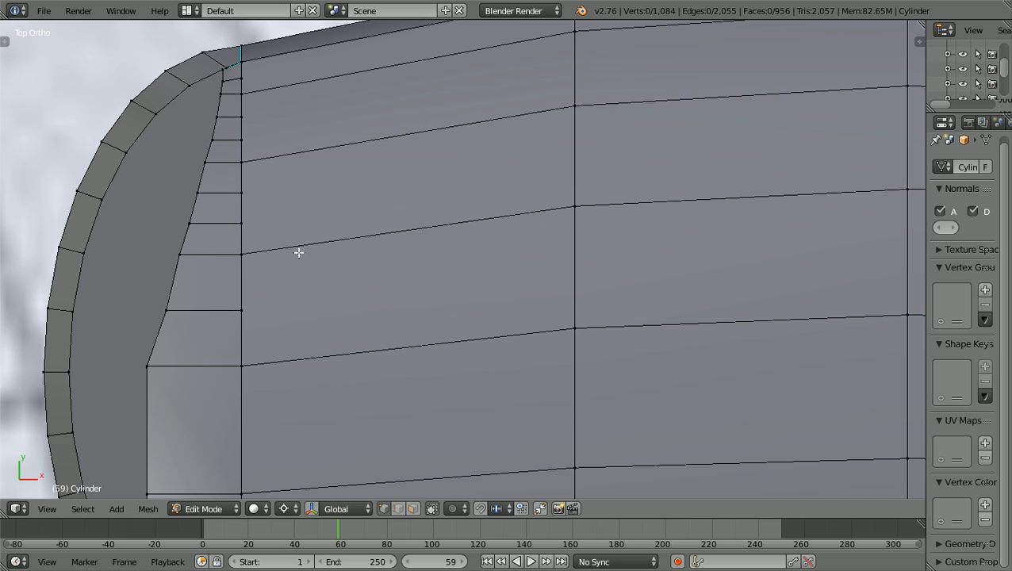
Inspect the opposite curved strip from above and the whole end of the hull from an angle
scroll(373, 246, down, 5)
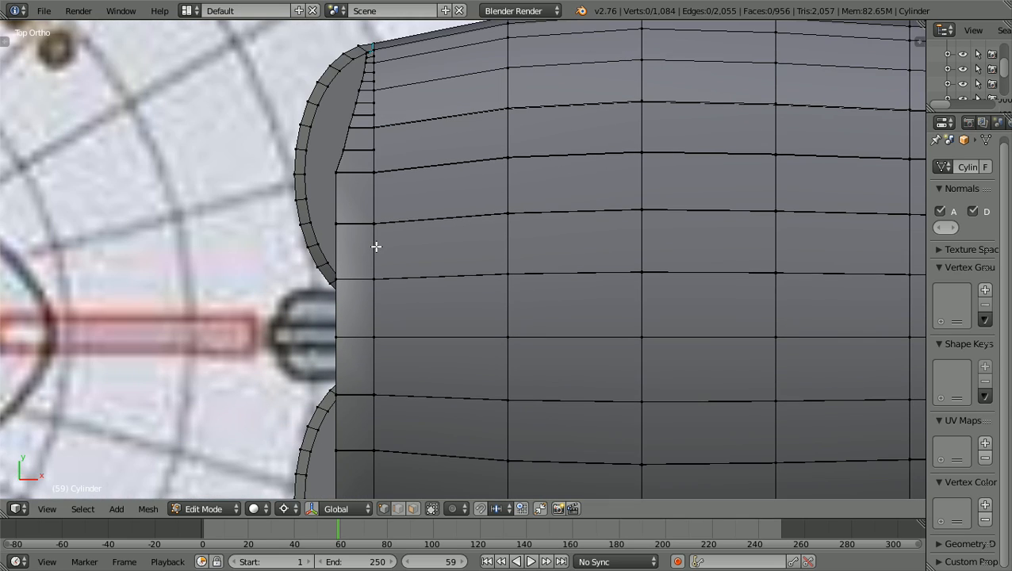
shift+scroll(376, 247, down, 8)
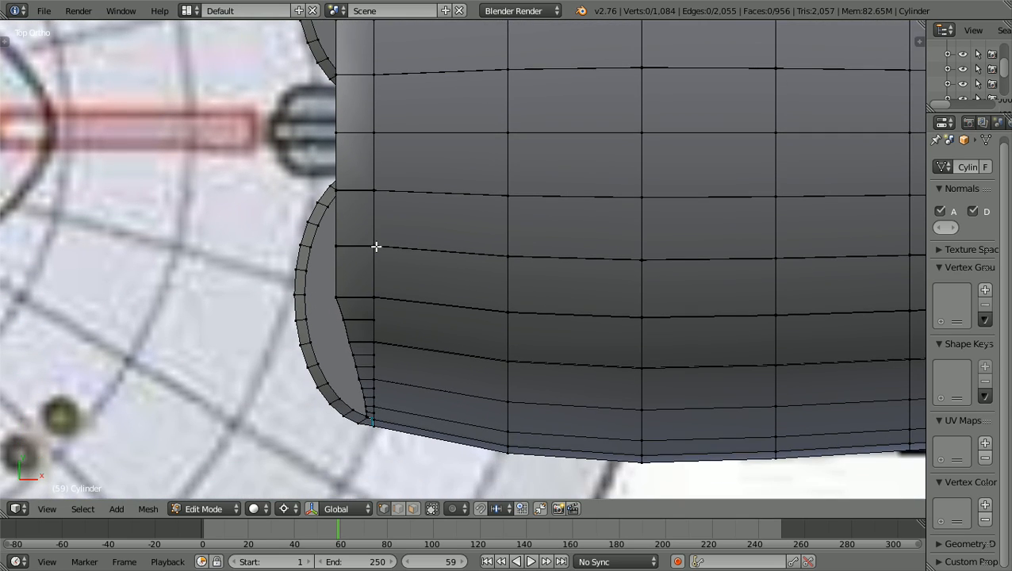
scroll(375, 246, down, 3)
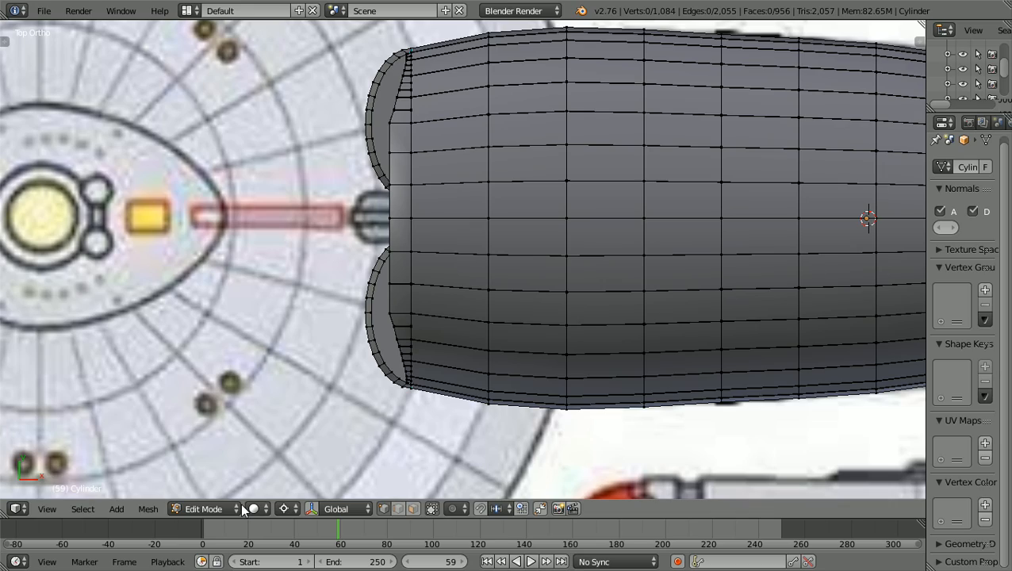
mouse_move(340, 379)
middle_down()
mouse_move(375, 272)
mouse_move(360, 381)
middle_up()
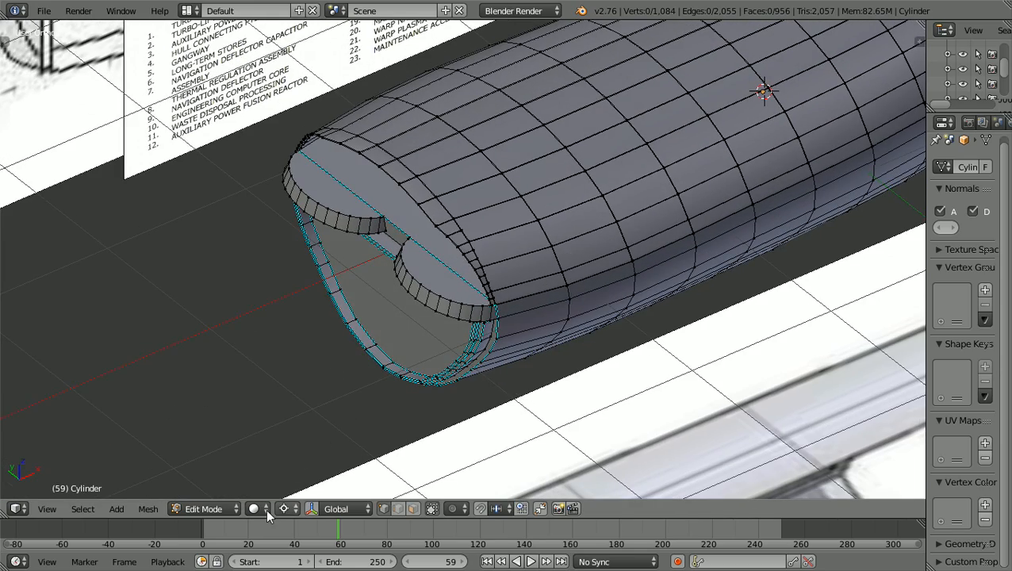
Check the hull's end shading in Object Mode at an angle and from above, and return to Edit Mode
click(234, 508)
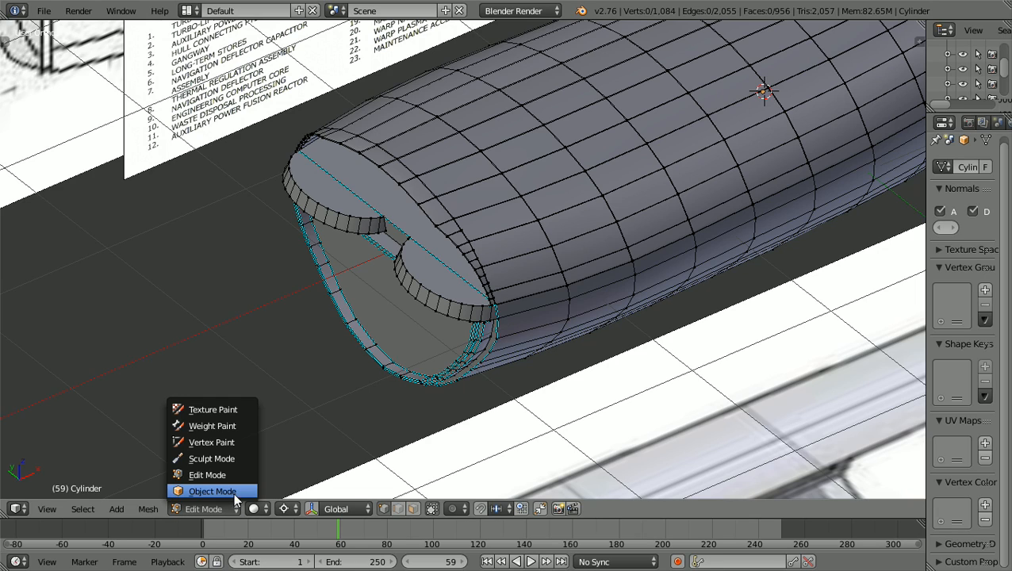
click(232, 493)
scroll(457, 272, up, 4)
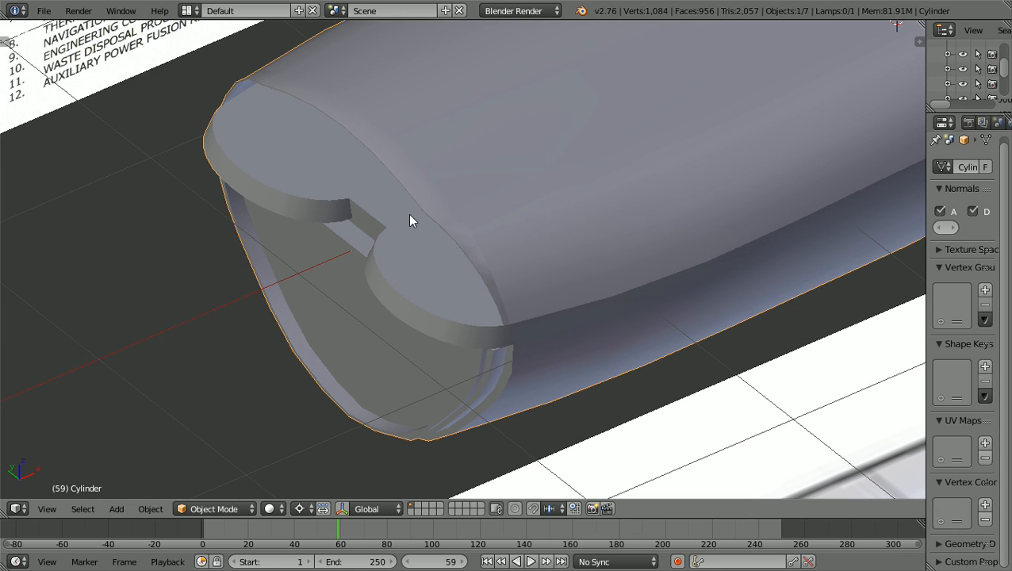
scroll(410, 221, down, 2)
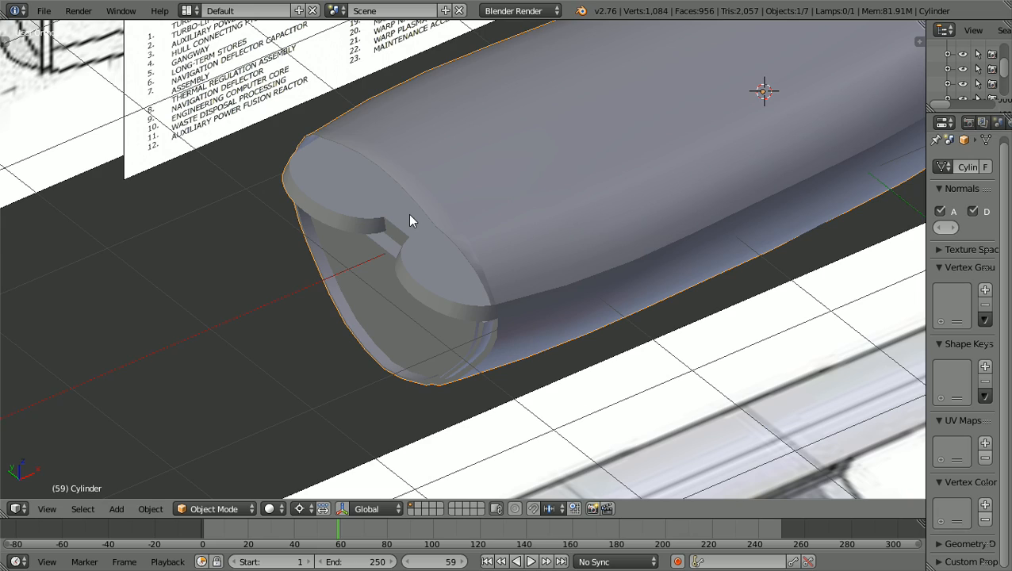
key(KP_7)
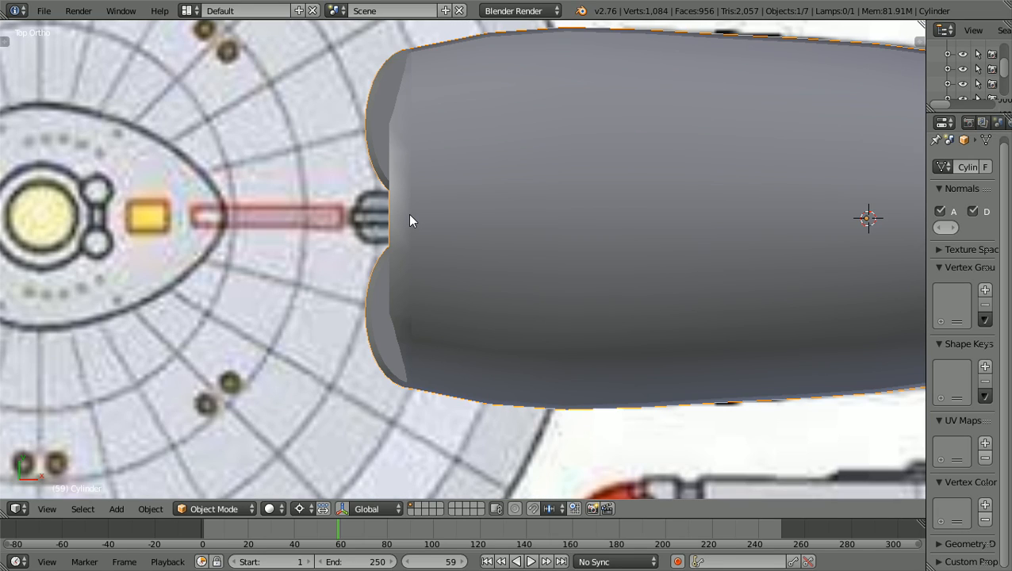
click(240, 509)
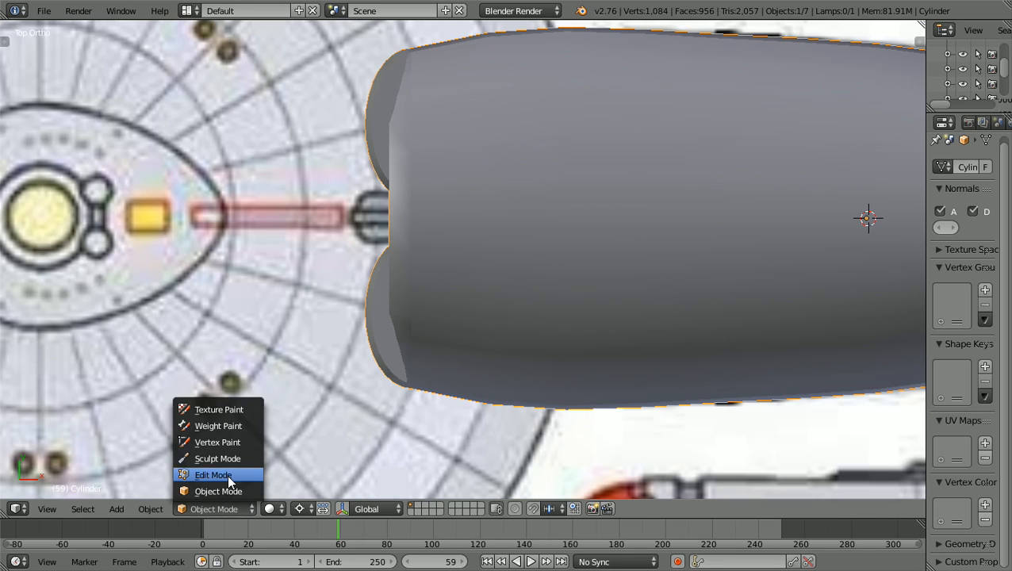
click(228, 475)
Save the model as NCC-1974USS-STUART-FOLEY9a.blend in the Documents folder
click(44, 11)
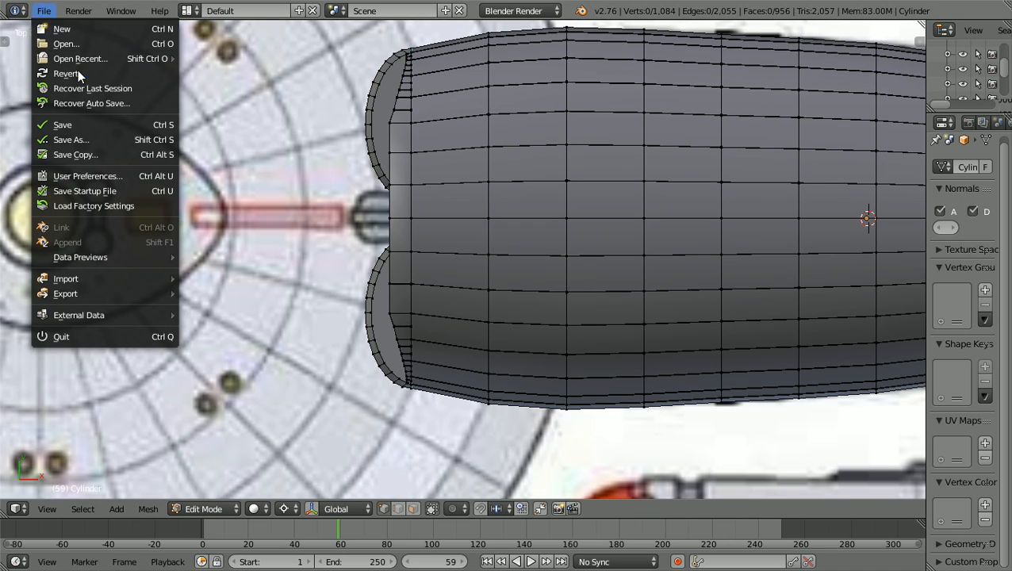
click(94, 129)
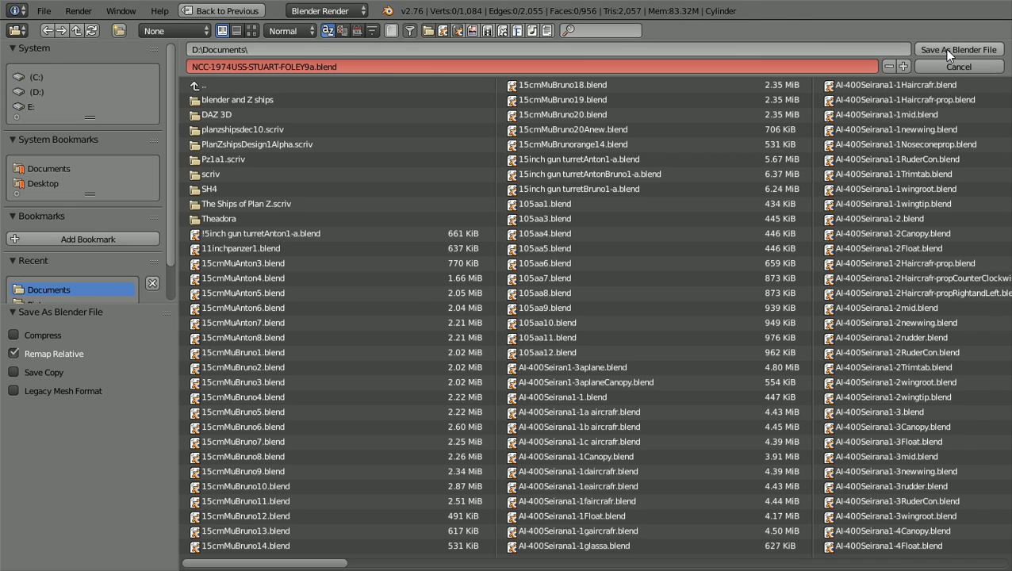
click(944, 49)
Display the hull in wireframe from above at the slanted rim edge beside the curved strip
shift+scroll(651, 162, up, 3)
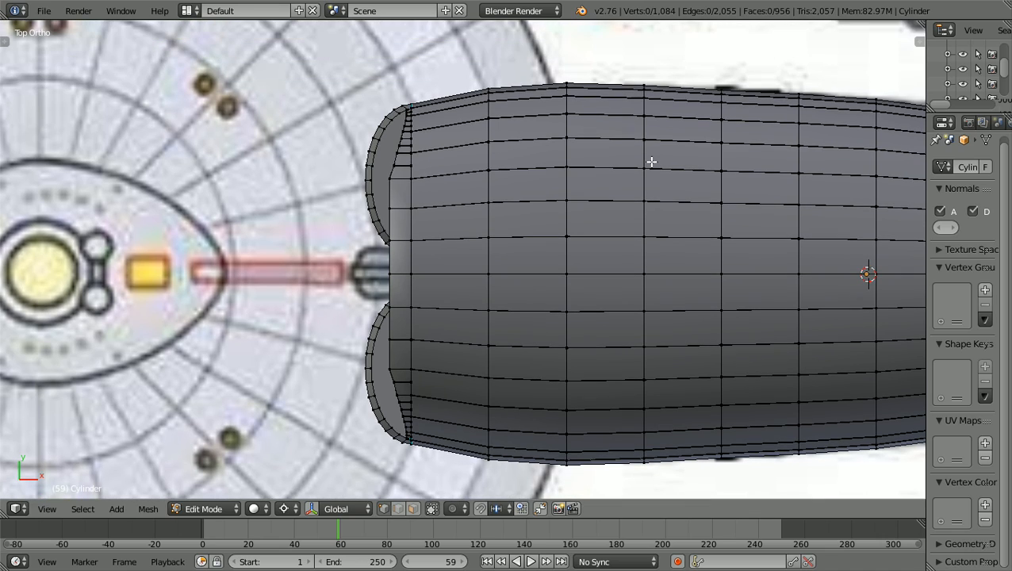
shift+scroll(651, 162, up, 1)
shift+scroll(651, 162, down, 2)
shift+scroll(651, 162, up, 1)
shift+scroll(652, 161, up, 1)
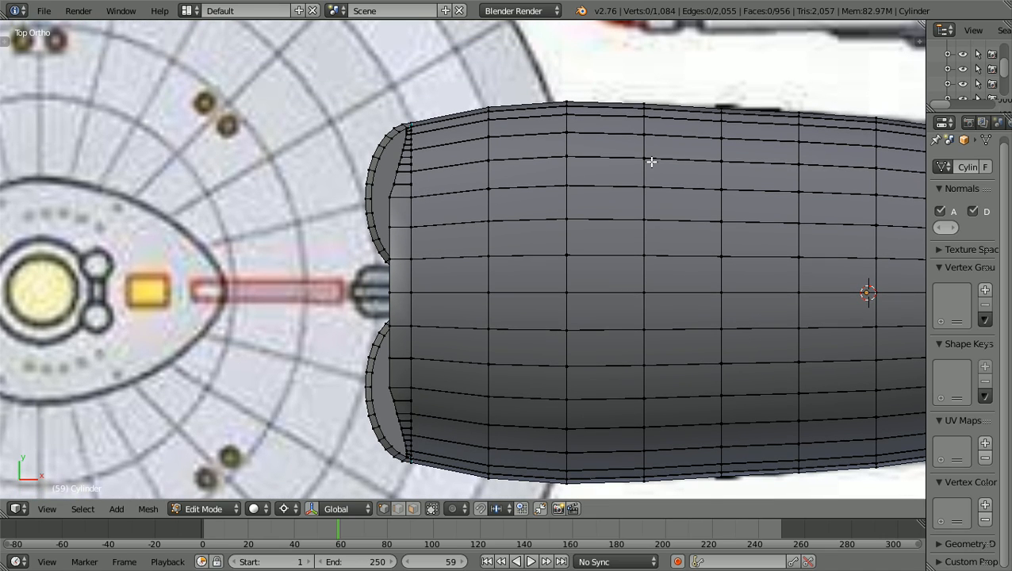
scroll(651, 162, up, 3)
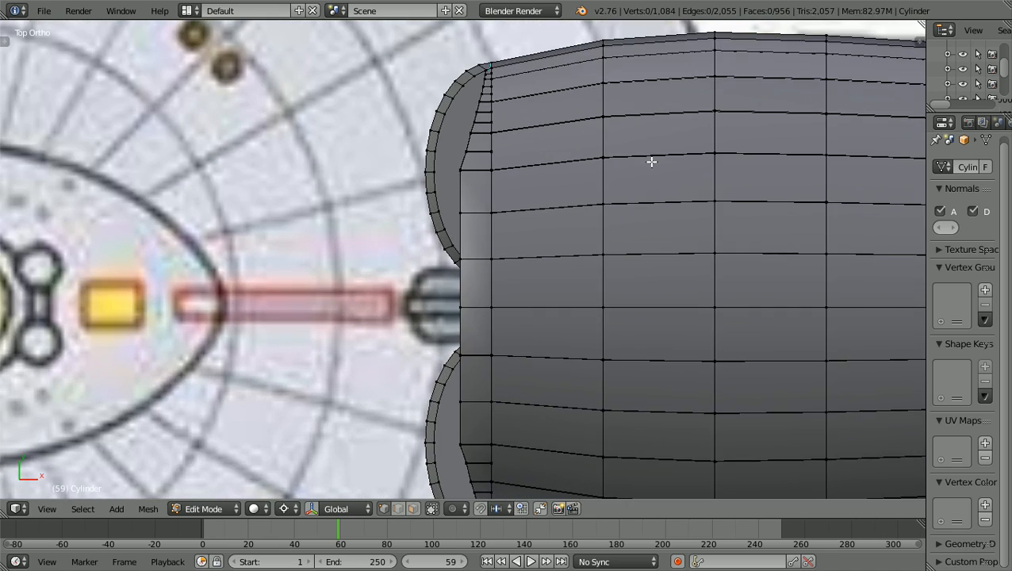
shift+scroll(651, 162, up, 3)
scroll(651, 162, up, 4)
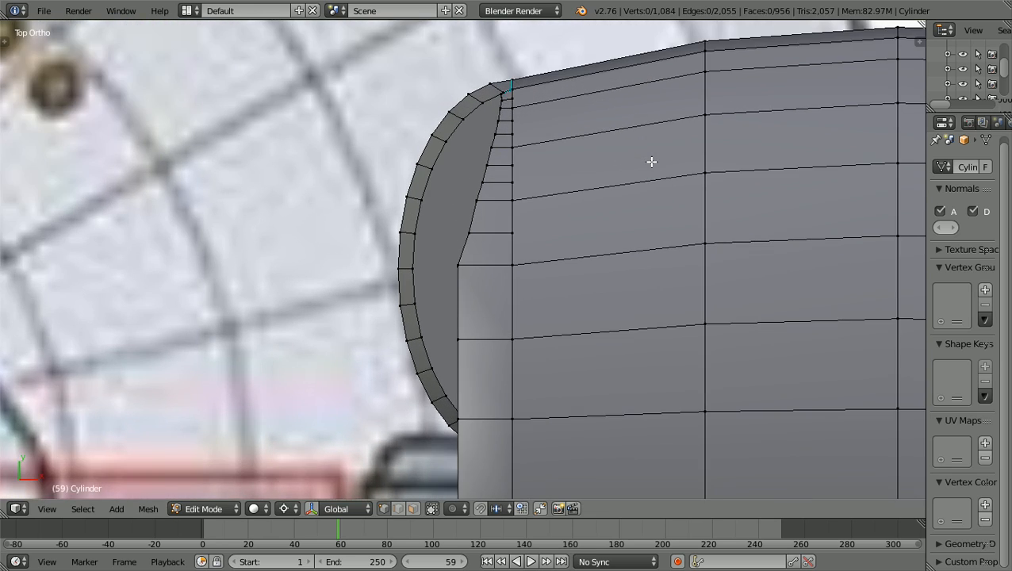
shift+scroll(651, 162, up, 4)
scroll(651, 162, up, 2)
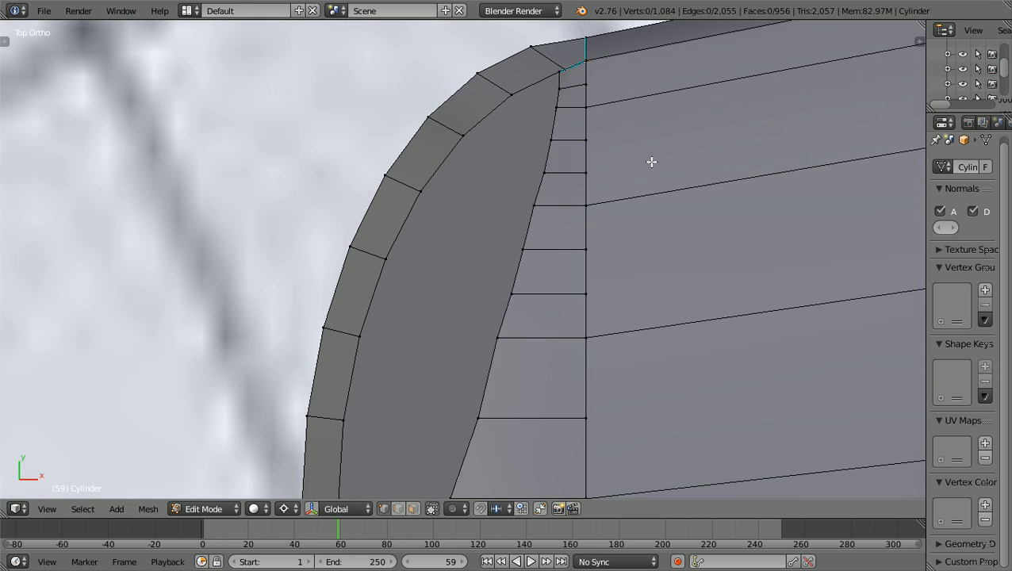
shift+scroll(651, 162, up, 2)
ctrl+scroll(651, 162, up, 2)
scroll(651, 162, up, 2)
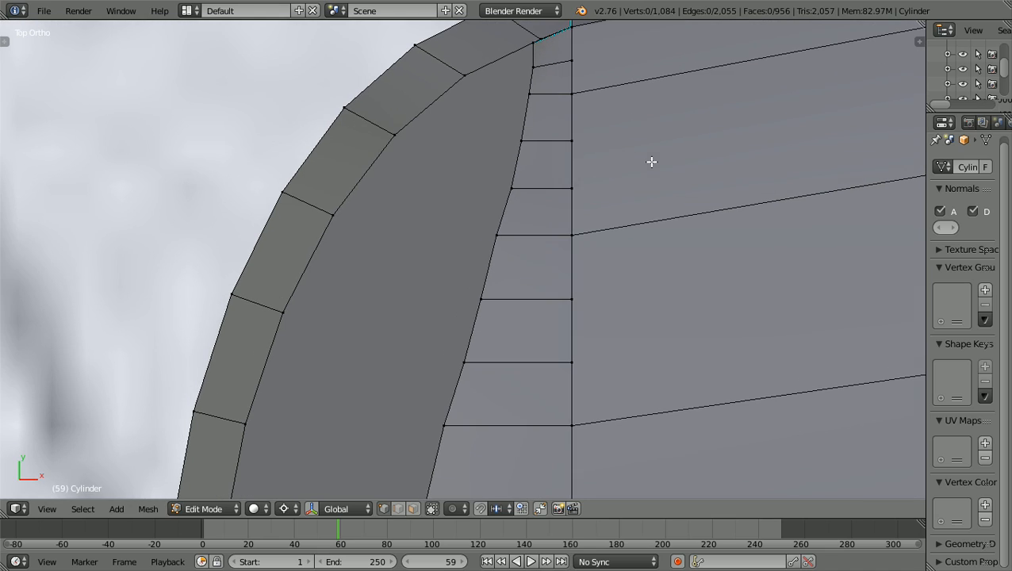
shift+scroll(566, 143, up, 1)
shift+scroll(566, 142, up, 1)
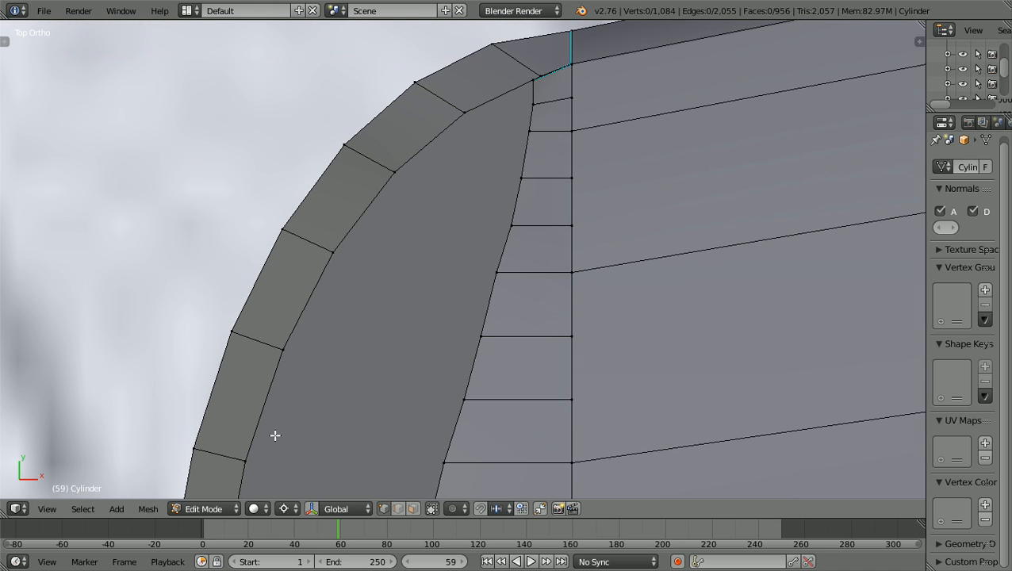
key(z)
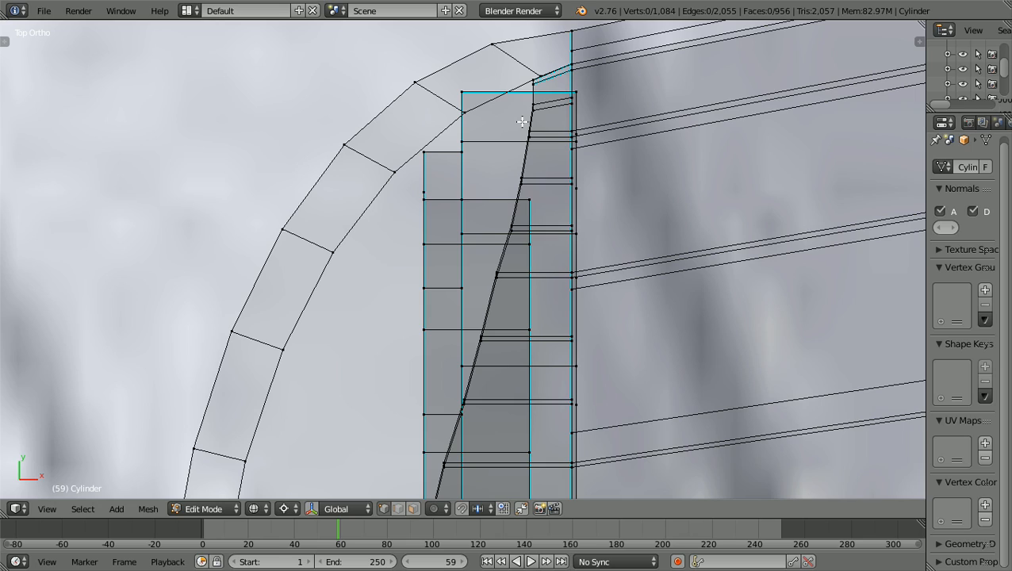
Box-select the first six vertex pairs along the slanted rim edge, starting just below its outer corner
key(b)
drag(516, 129, 538, 101)
key(b)
drag(515, 154, 533, 124)
key(b)
drag(499, 199, 529, 165)
key(b)
drag(497, 241, 514, 221)
key(b)
drag(488, 294, 501, 268)
key(b)
drag(475, 349, 487, 327)
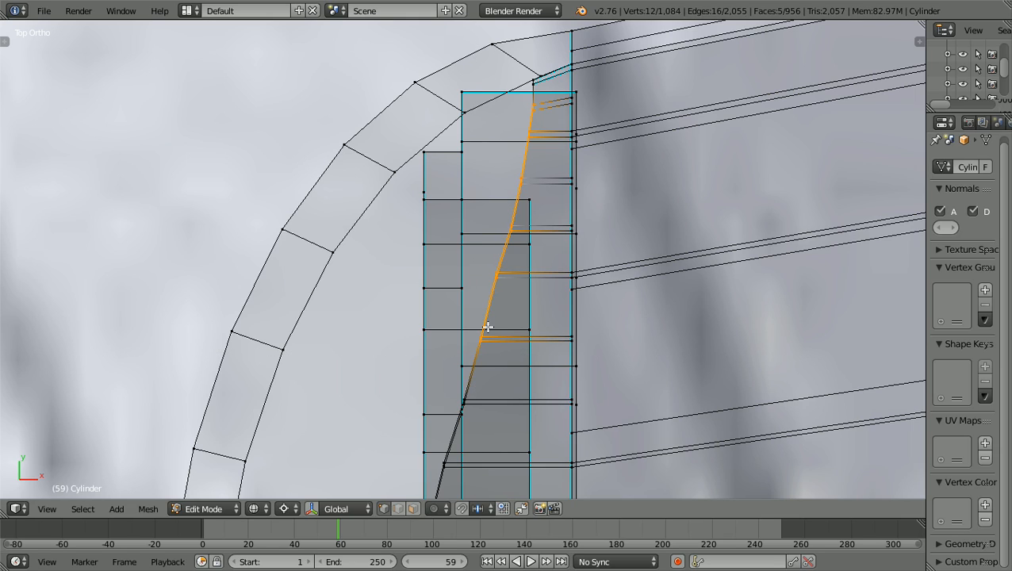
Add the next three vertex pairs down the slanted rim edge to the selection
shift+scroll(487, 327, down, 5)
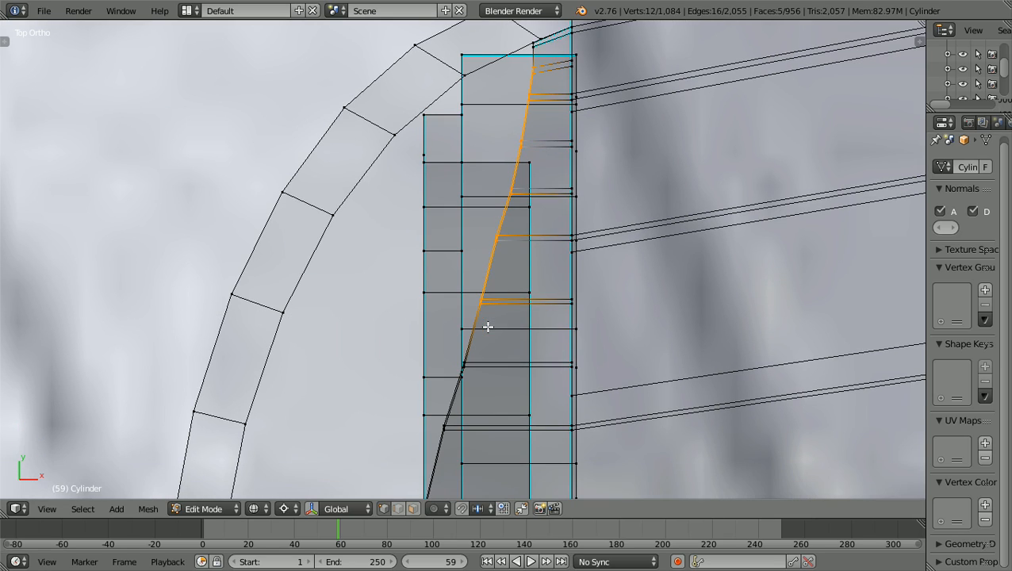
middle_drag(488, 327, 559, 277)
scroll(559, 278, down, 6)
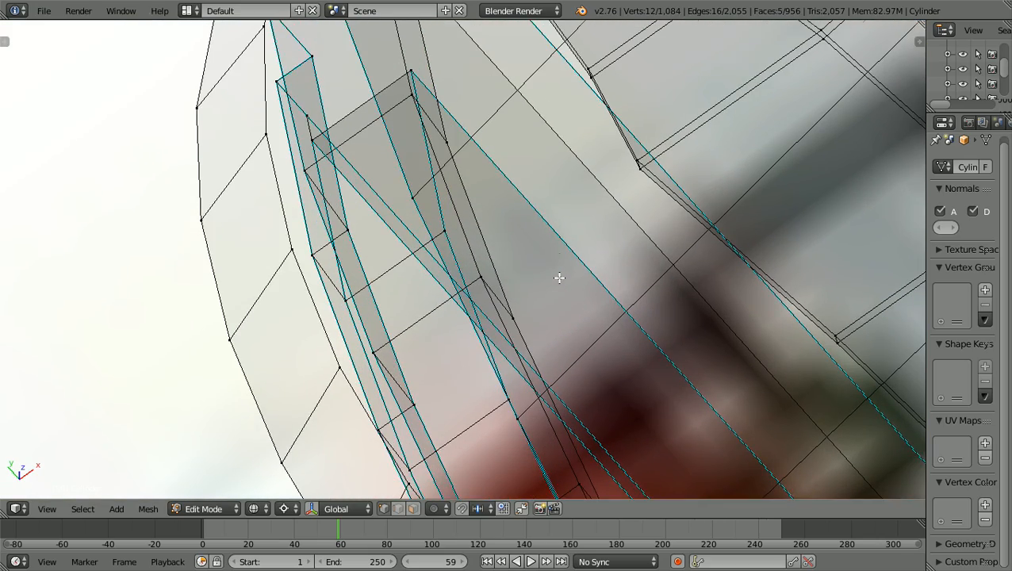
scroll(559, 277, up, 2)
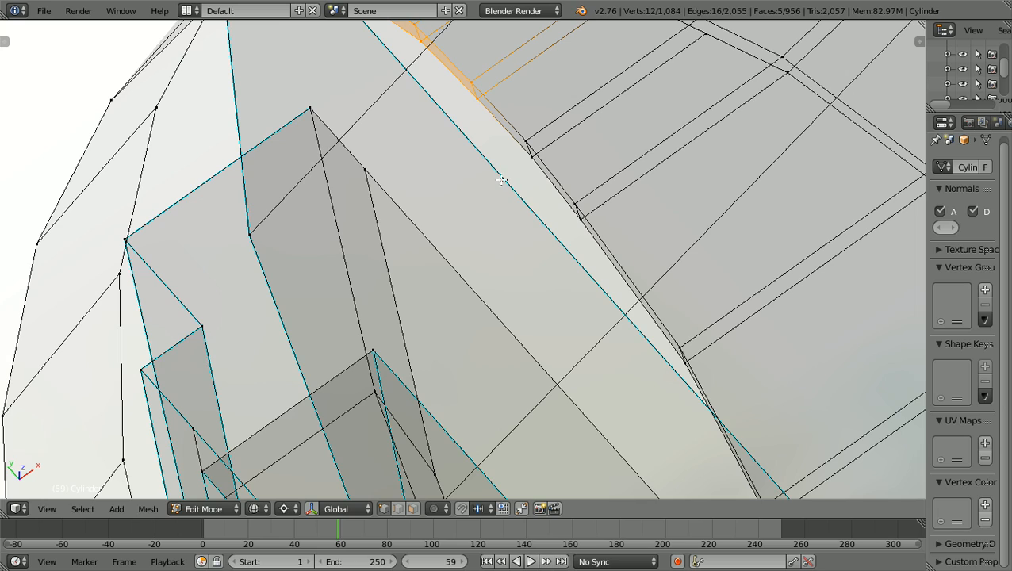
scroll(498, 219, down, 2)
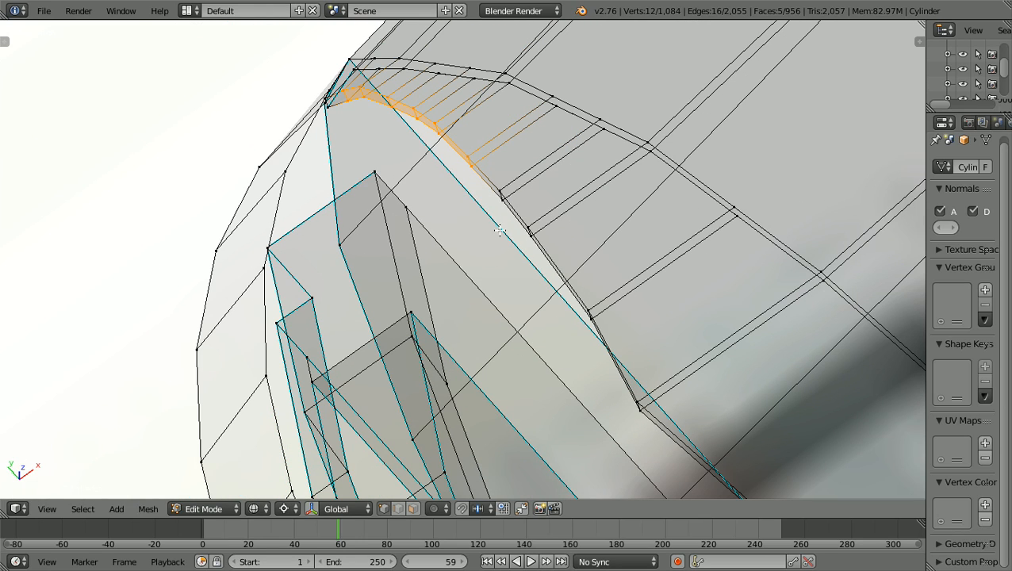
key(b)
drag(487, 241, 539, 180)
key(b)
drag(571, 345, 600, 280)
Add the slanted rim edge's corner vertex pair and the first pair of the straight front edge to the selection
ctrl+scroll(600, 280, up, 6)
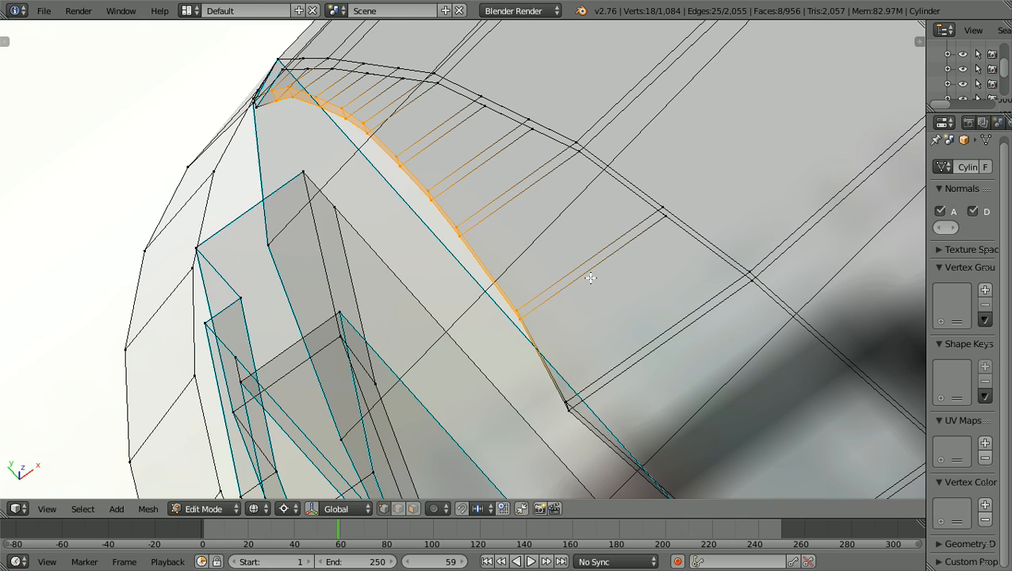
shift+scroll(589, 278, down, 3)
shift+scroll(588, 279, down, 7)
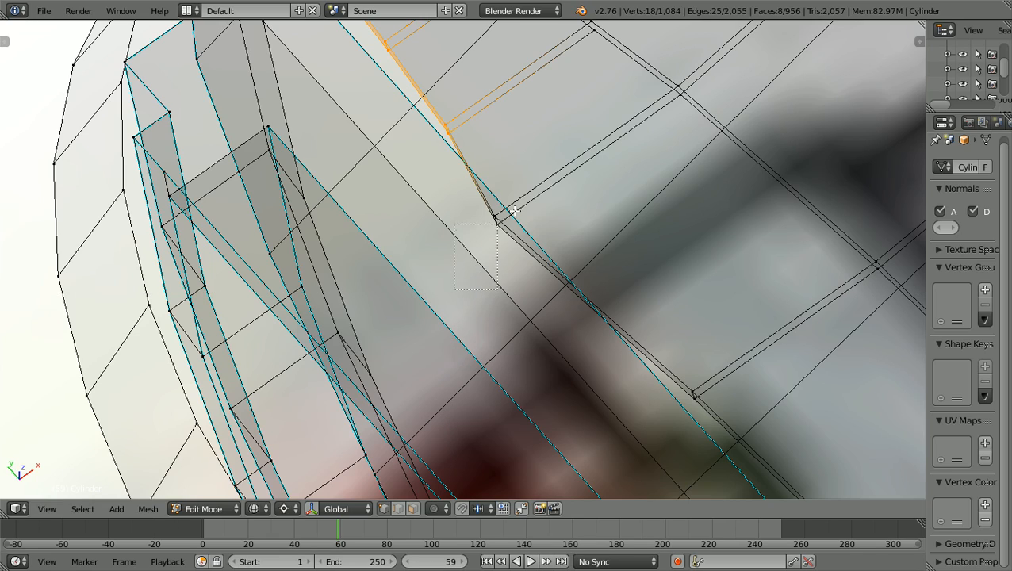
shift+right_click(535, 234)
key(b)
drag(668, 422, 731, 354)
Extend the selection with the next two vertex pairs along the straight front edge, up to its middle
scroll(731, 354, down, 2)
scroll(730, 354, down, 4)
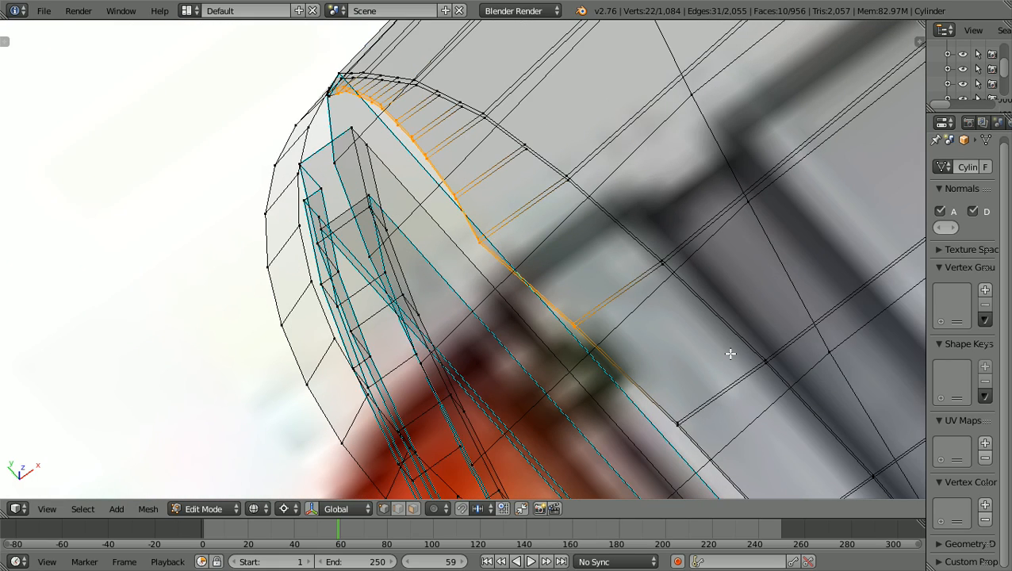
shift+scroll(730, 354, down, 7)
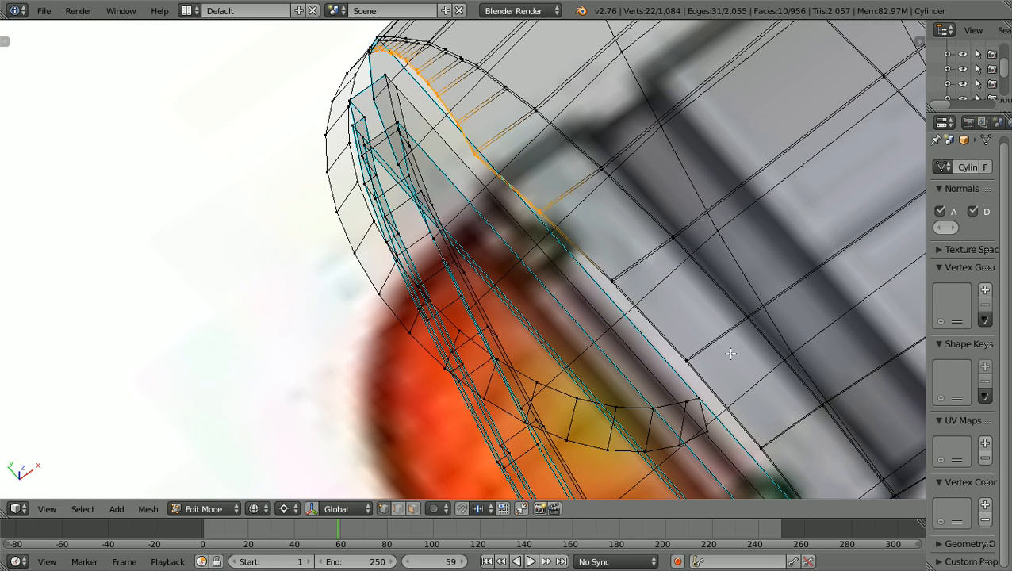
ctrl+scroll(730, 354, up, 3)
ctrl+scroll(730, 354, up, 4)
shift+scroll(730, 353, down, 3)
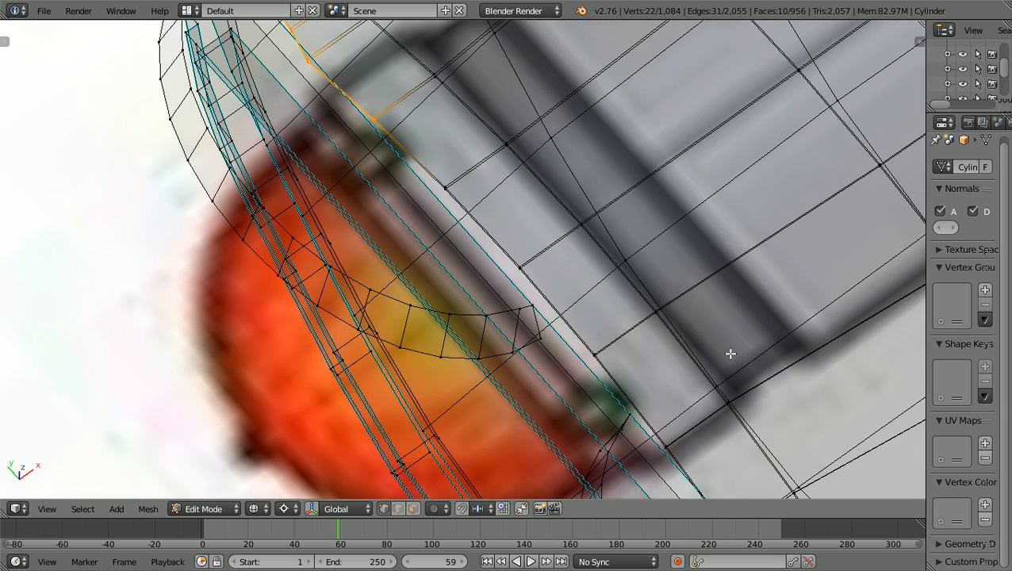
scroll(730, 353, up, 2)
shift+scroll(695, 345, up, 2)
scroll(413, 290, up, 2)
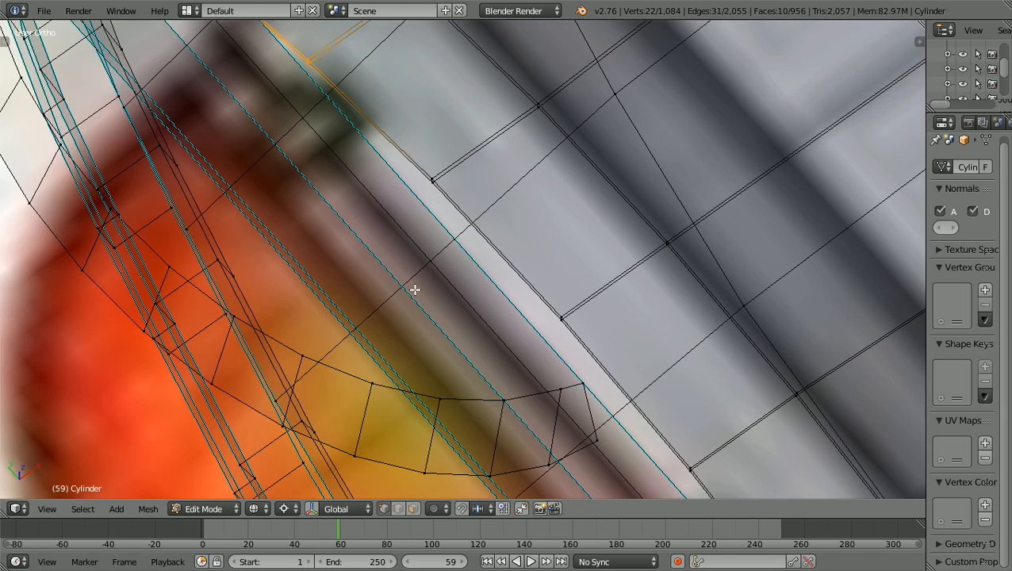
key(b)
drag(400, 195, 437, 153)
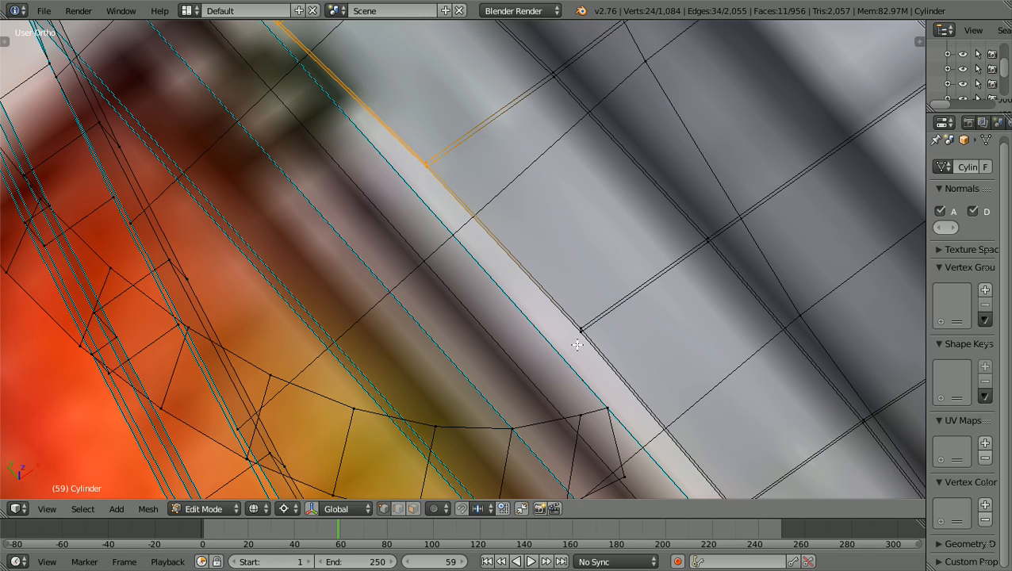
key(b)
drag(567, 348, 599, 303)
Box-select two more vertex pairs past the middle of the straight front edge
scroll(599, 303, down, 1)
scroll(600, 303, down, 1)
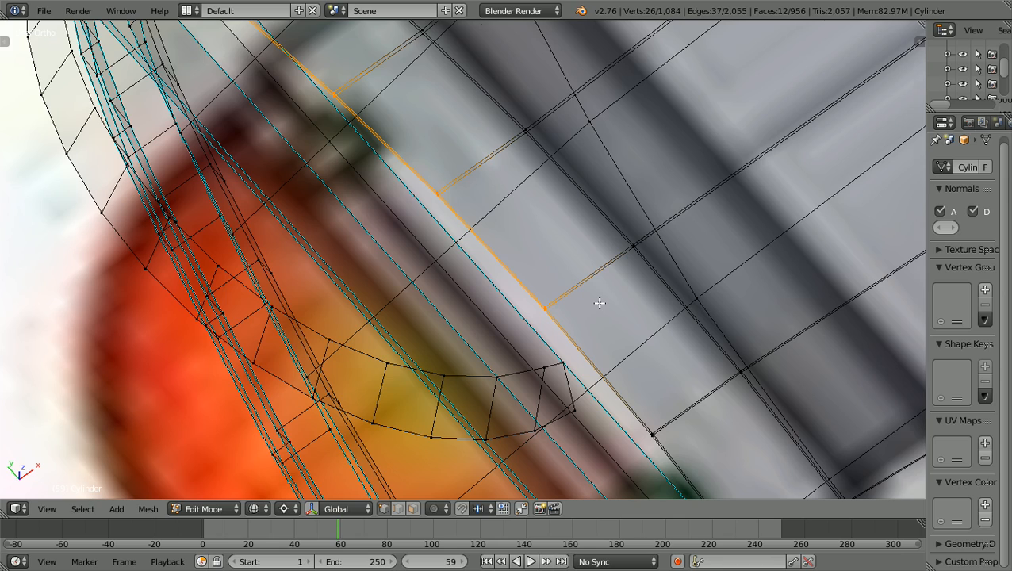
scroll(599, 303, down, 1)
shift+scroll(599, 303, down, 9)
ctrl+scroll(598, 304, up, 6)
scroll(493, 291, up, 3)
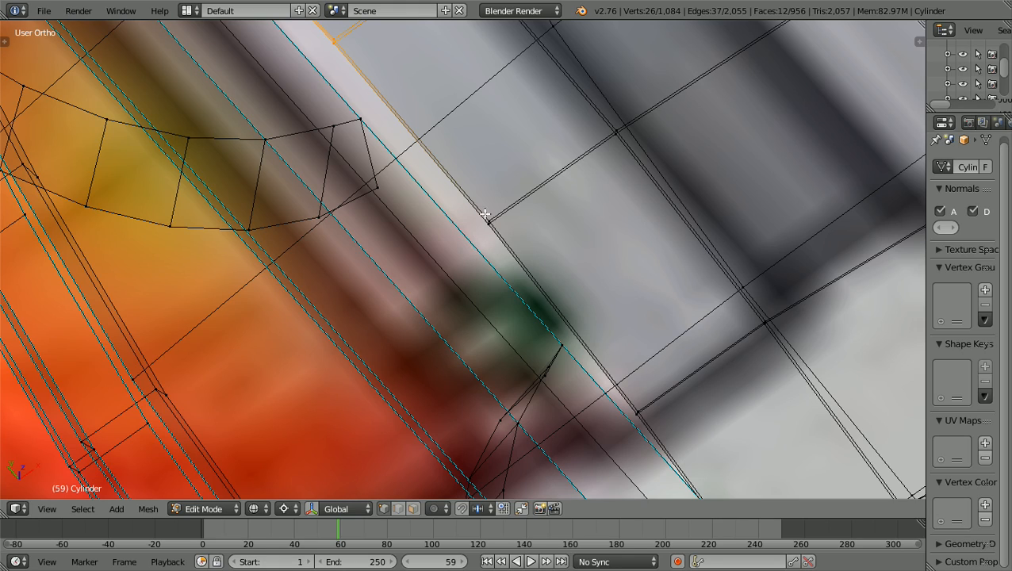
key(g)
key(Escape)
key(b)
drag(469, 247, 498, 208)
key(b)
drag(597, 442, 656, 388)
Add the far corner's vertex pair and the first pair on the opposite slanted rim edge to the selection
shift+scroll(656, 387, down, 10)
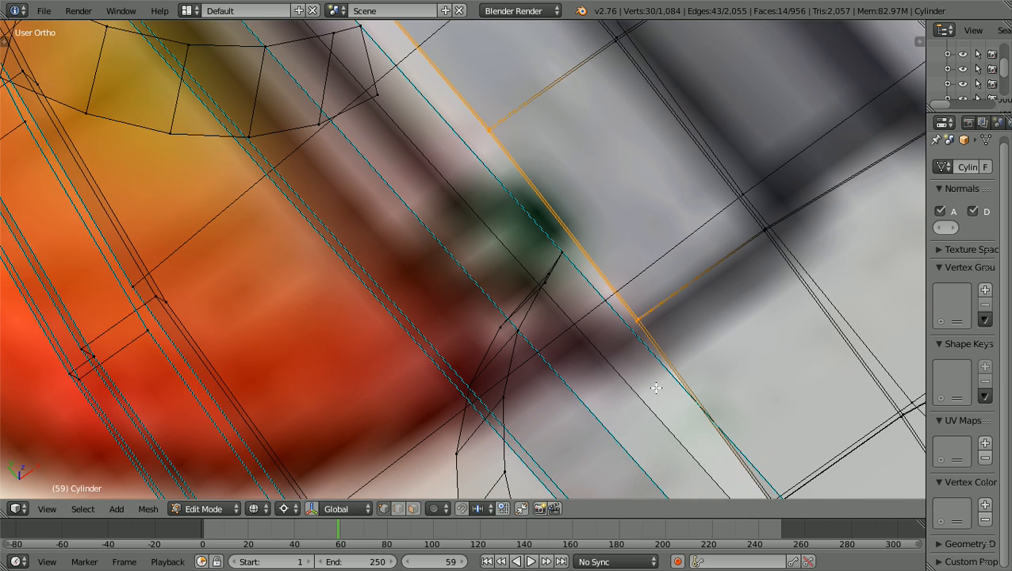
ctrl+scroll(656, 388, up, 7)
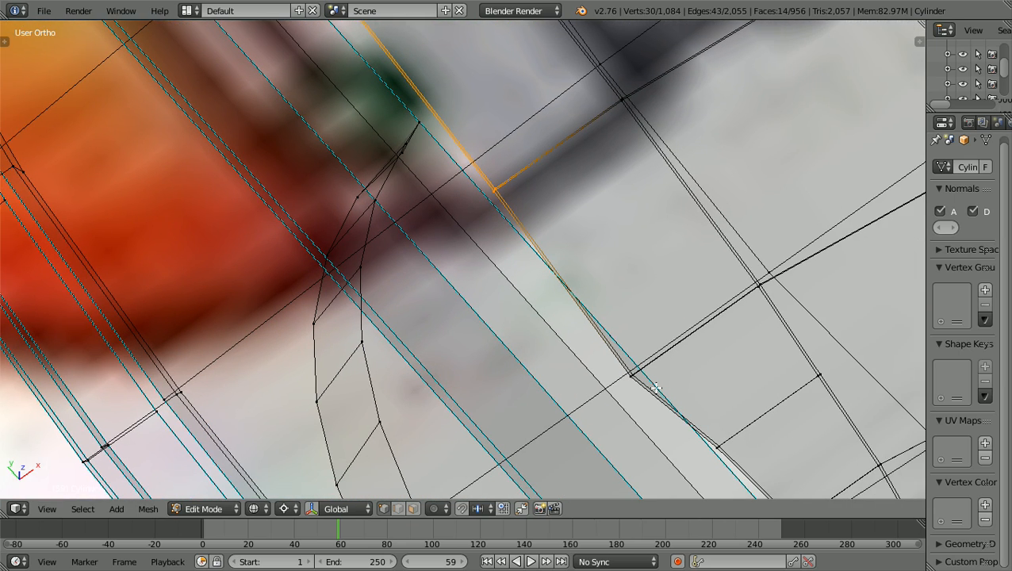
shift+scroll(656, 388, down, 5)
ctrl+scroll(656, 388, up, 7)
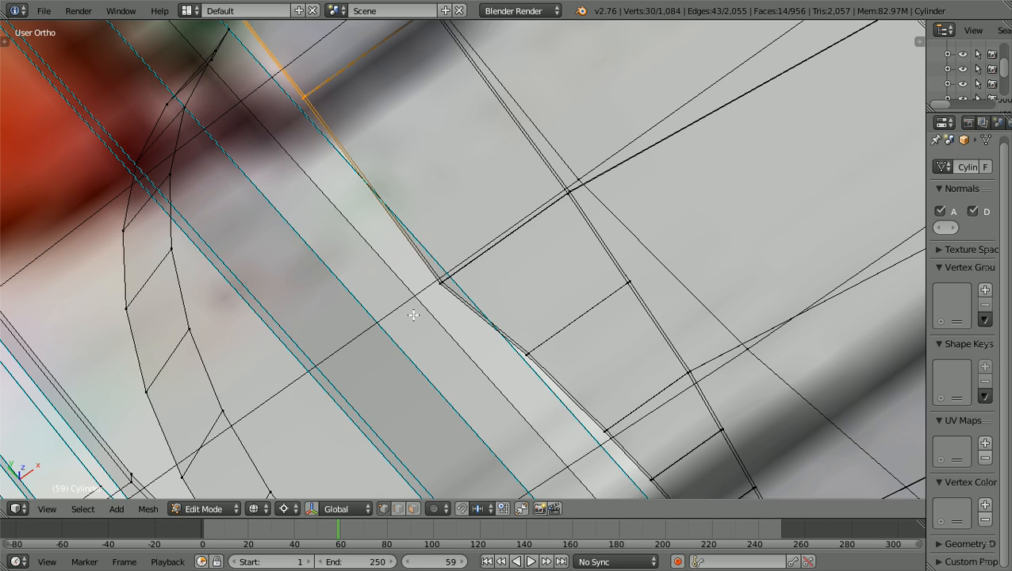
key(b)
drag(409, 323, 452, 267)
key(b)
drag(499, 393, 545, 327)
Add the remaining eight vertex pairs down the opposite slanted rim edge to complete the rim selection
shift+scroll(546, 327, down, 8)
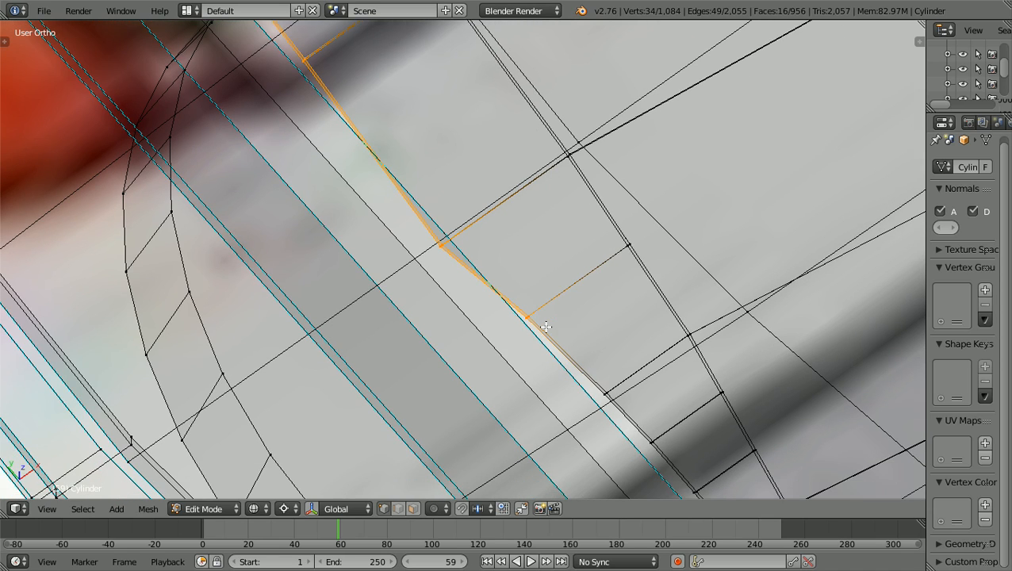
shift+scroll(546, 327, down, 3)
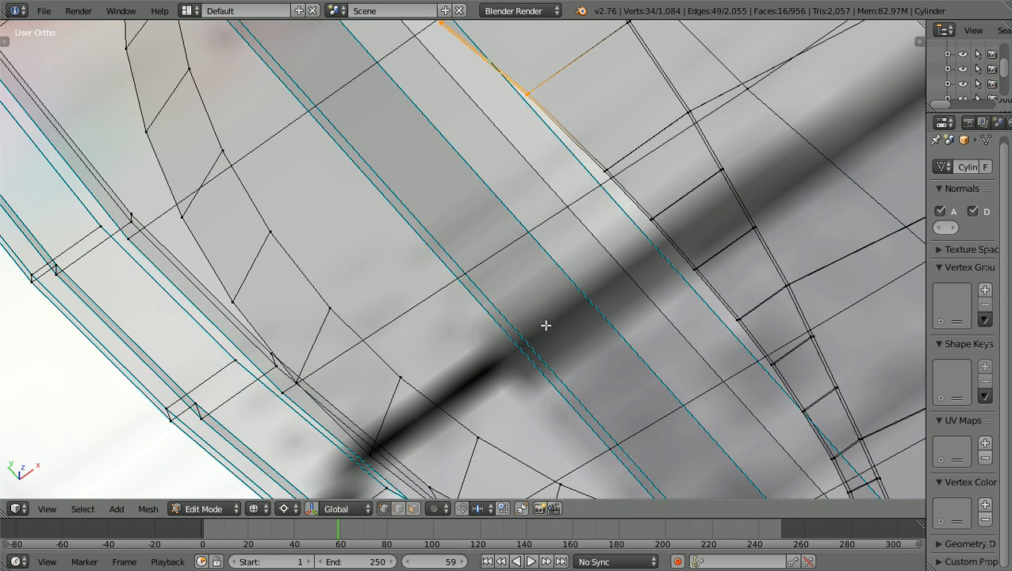
shift+scroll(544, 328, down, 4)
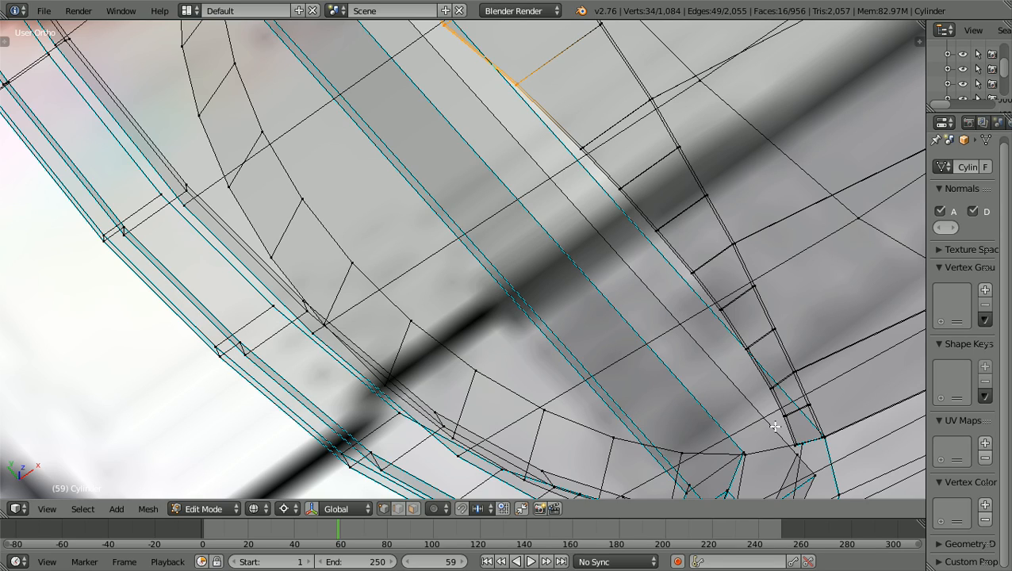
key(b)
drag(768, 426, 789, 404)
key(b)
drag(752, 376, 778, 403)
key(b)
drag(724, 381, 756, 331)
key(b)
drag(684, 340, 698, 263)
key(b)
key(b)
drag(624, 269, 677, 219)
key(b)
drag(597, 219, 632, 184)
key(b)
drag(558, 180, 598, 145)
In solid top view, scale the selected rim edge vertices along Y by about 0.9583
scroll(604, 149, down, 4)
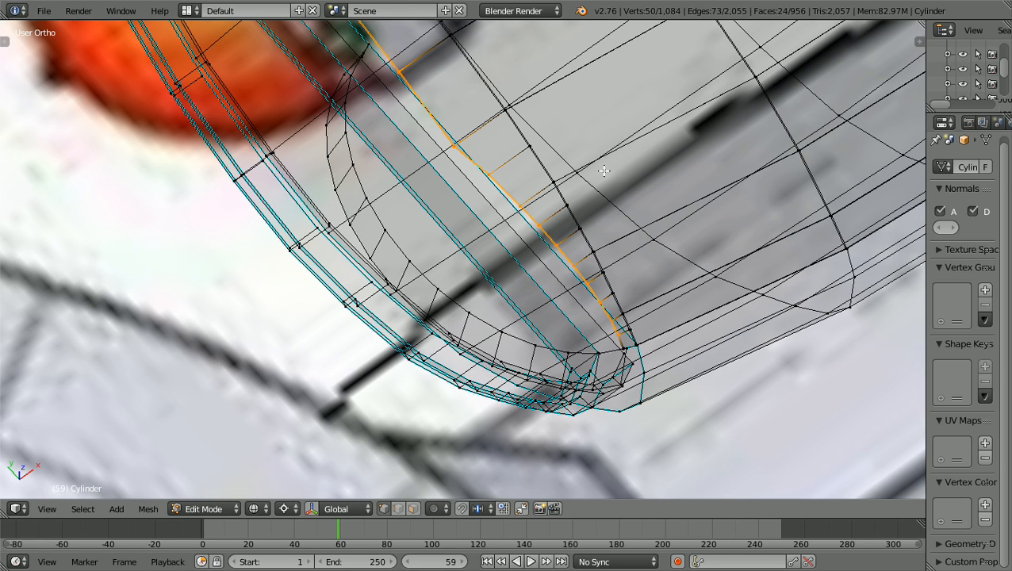
middle_drag(630, 143, 603, 171)
key(KP_7)
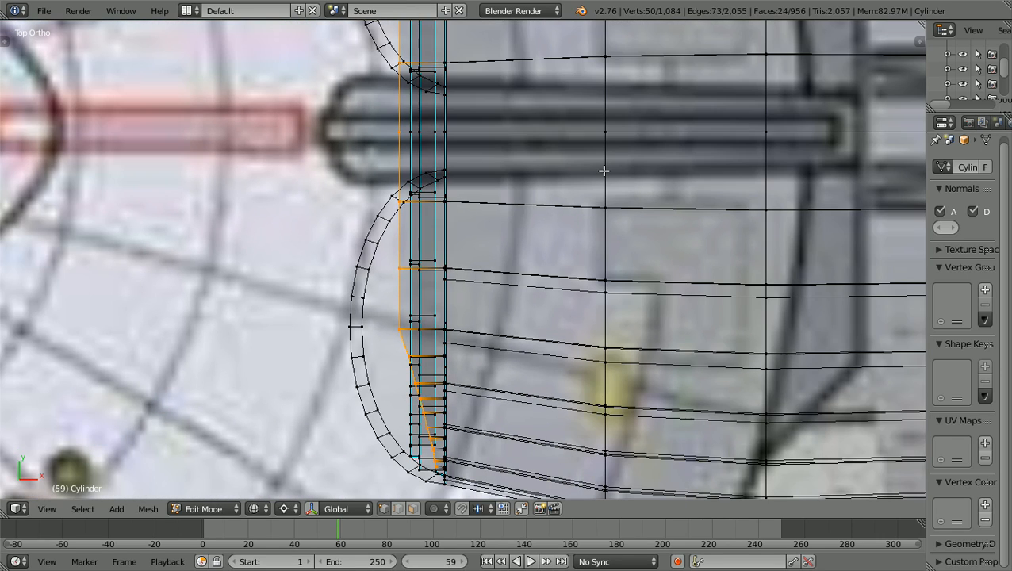
key(z)
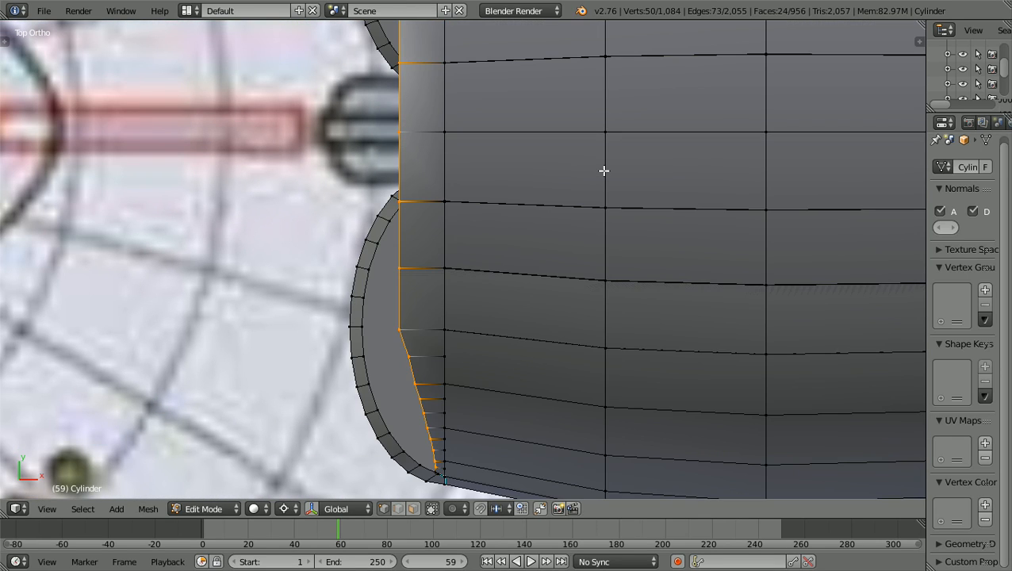
scroll(603, 171, down, 5)
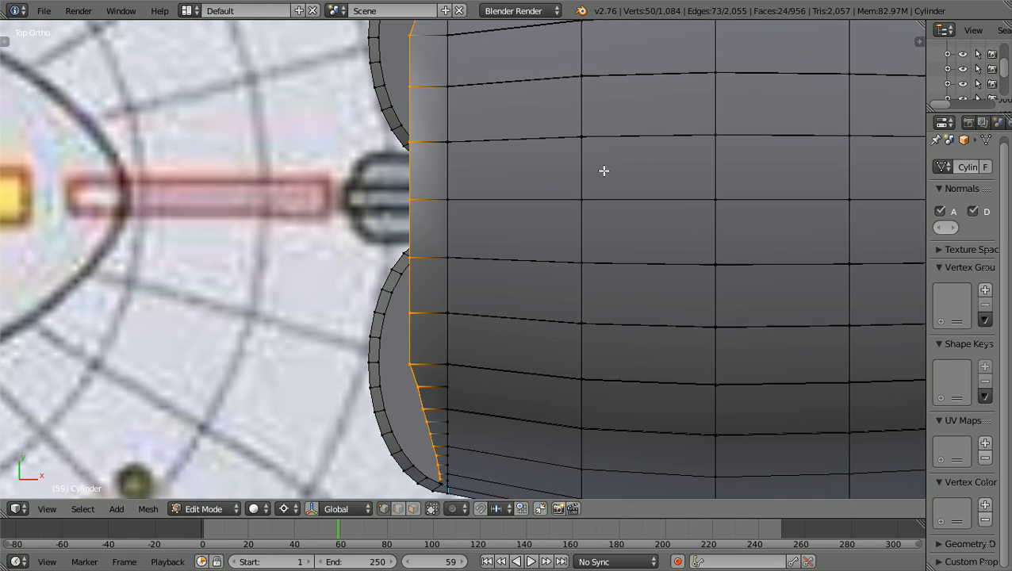
scroll(604, 170, down, 3)
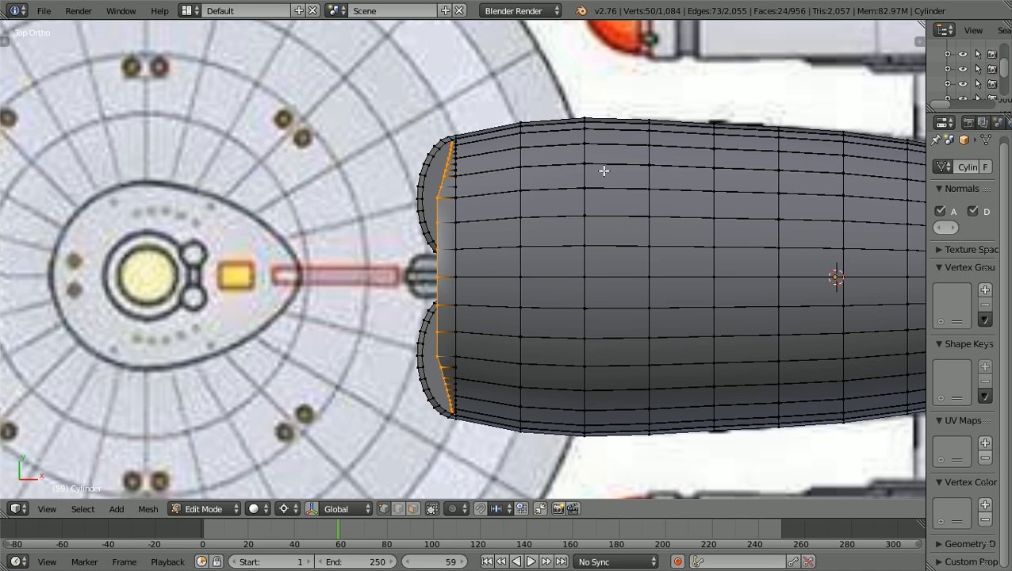
scroll(603, 171, up, 2)
scroll(604, 171, up, 3)
scroll(604, 170, down, 3)
shift+scroll(604, 171, down, 2)
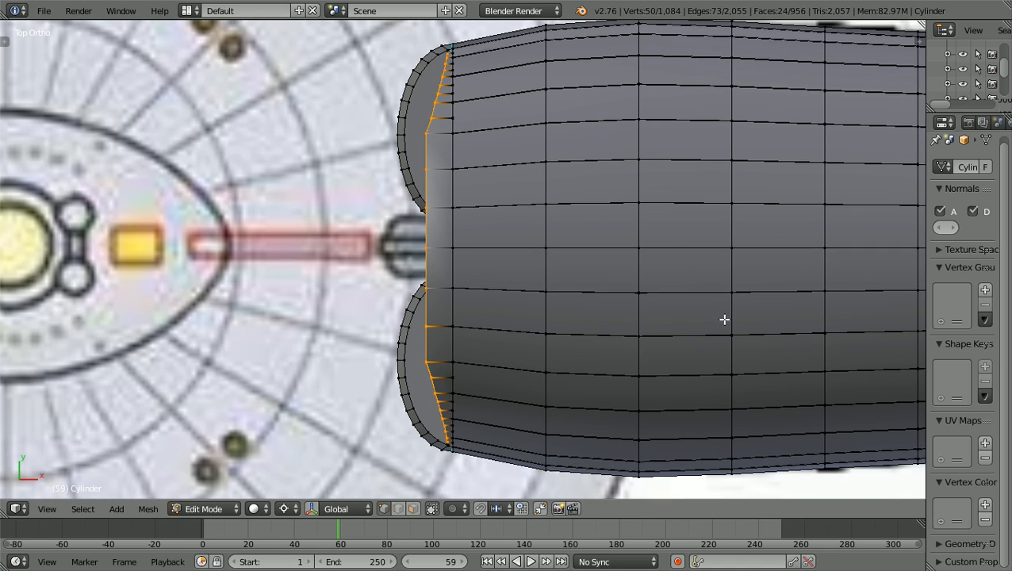
key(s)
key(y)
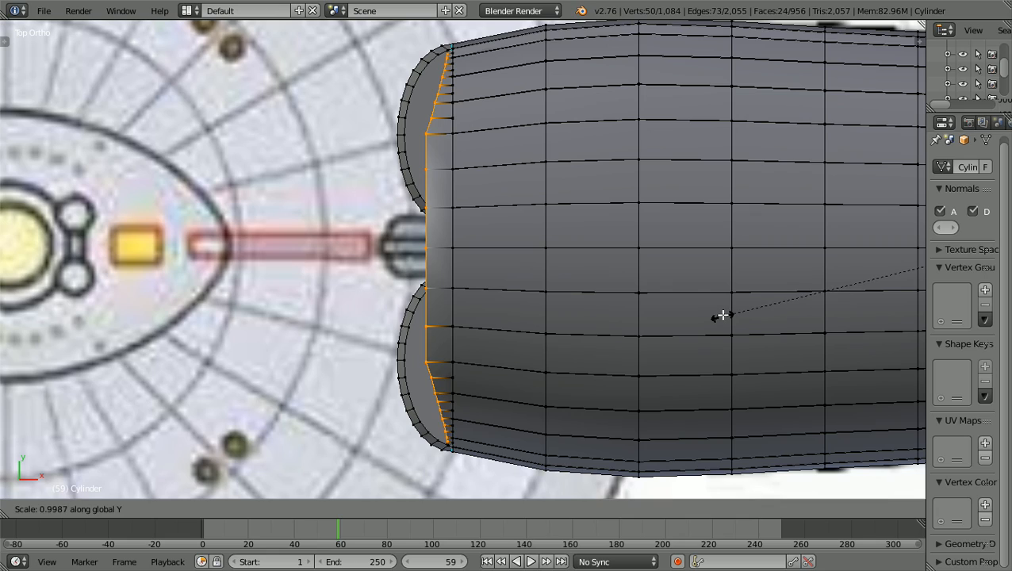
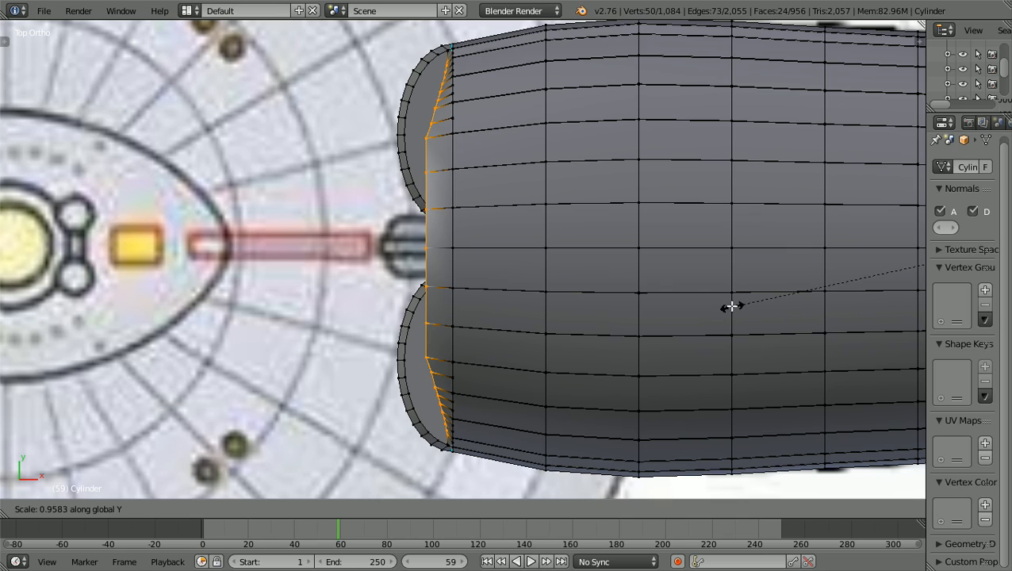
click(731, 306)
Examine the scaled rim edge around the opening from oblique angles and in left view
scroll(655, 328, down, 1)
middle_drag(655, 328, 835, 191)
scroll(834, 191, up, 2)
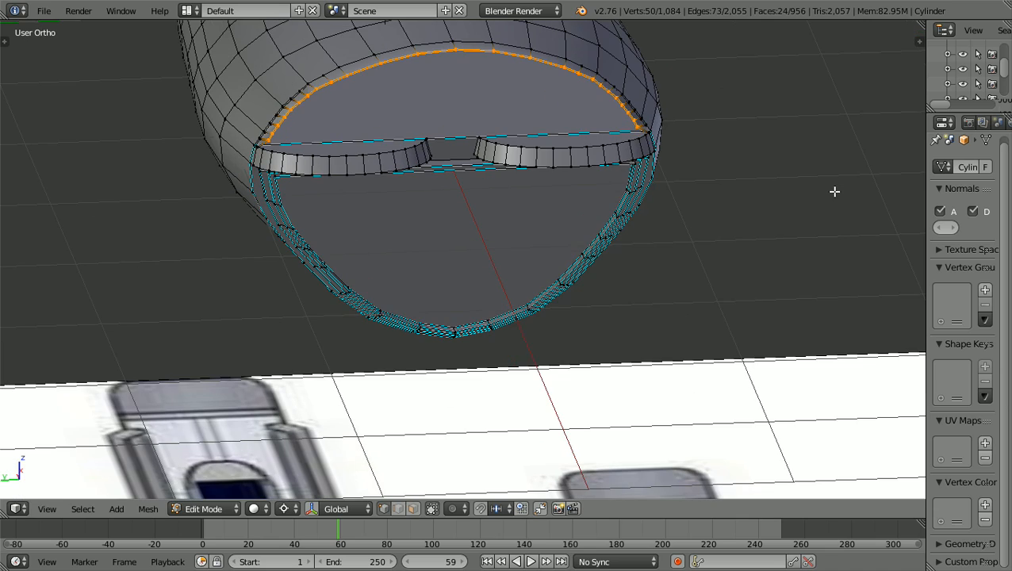
shift+scroll(834, 192, up, 8)
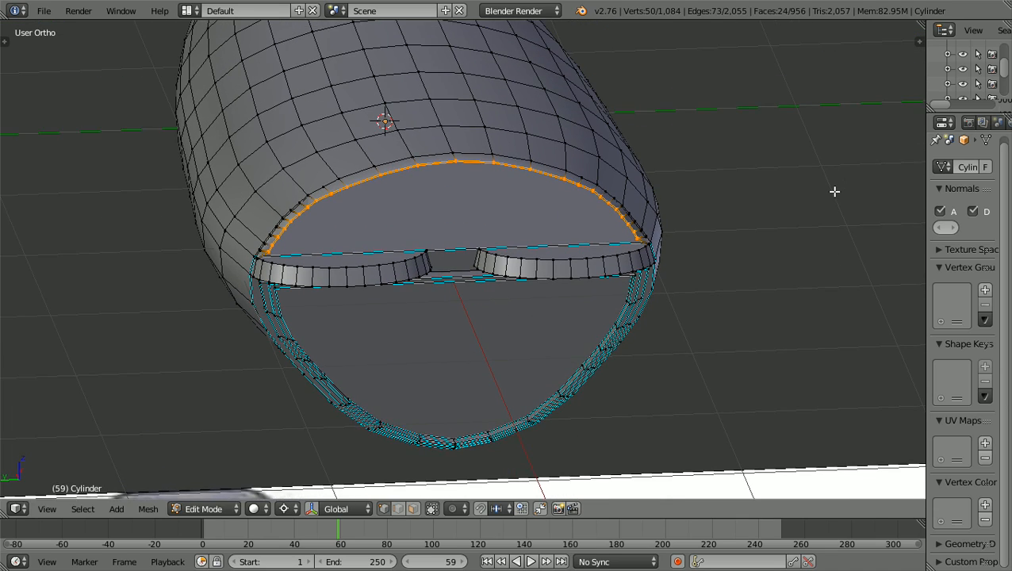
scroll(834, 191, up, 2)
shift+scroll(834, 191, up, 3)
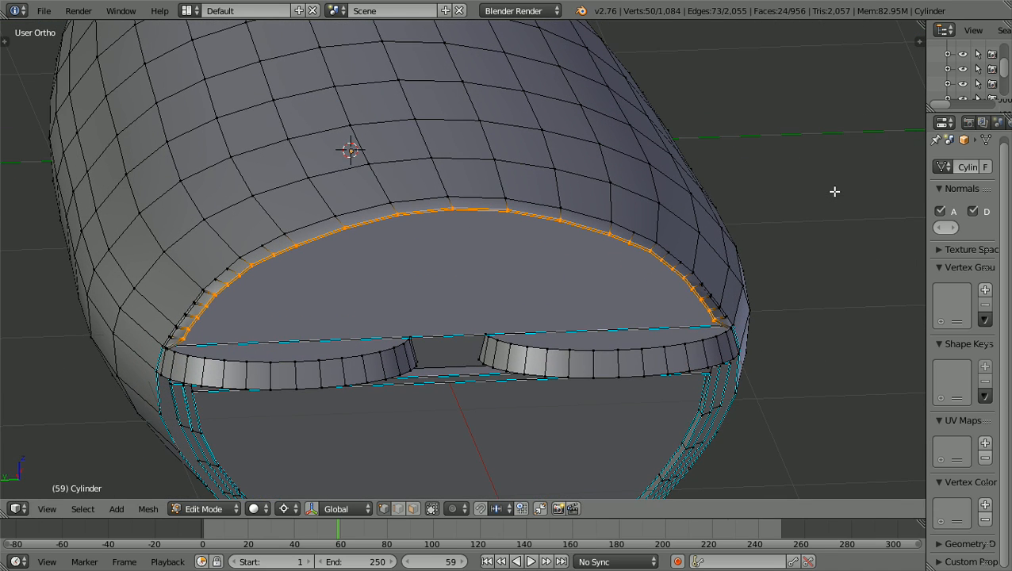
middle_drag(834, 191, 682, 184)
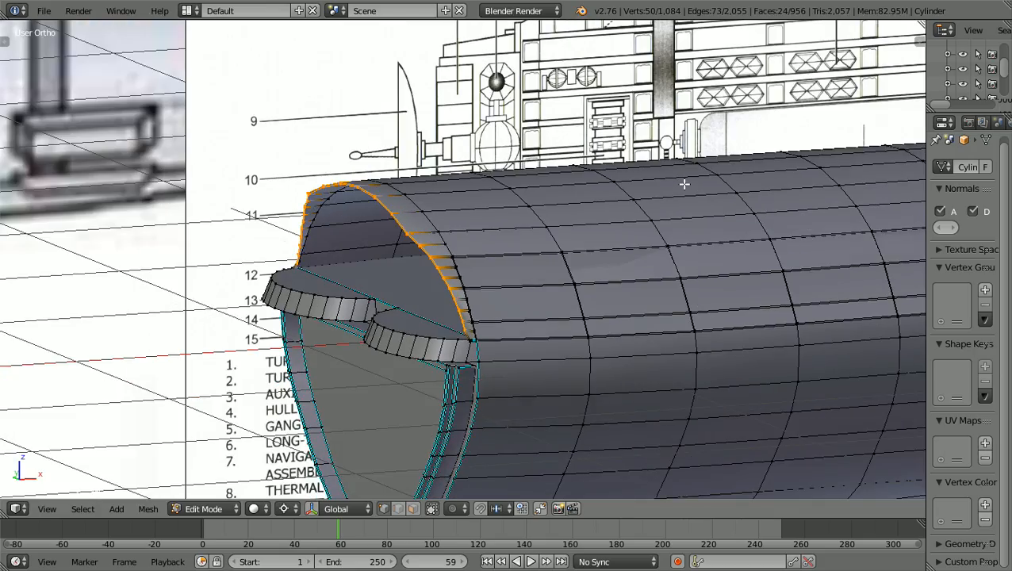
scroll(683, 184, up, 3)
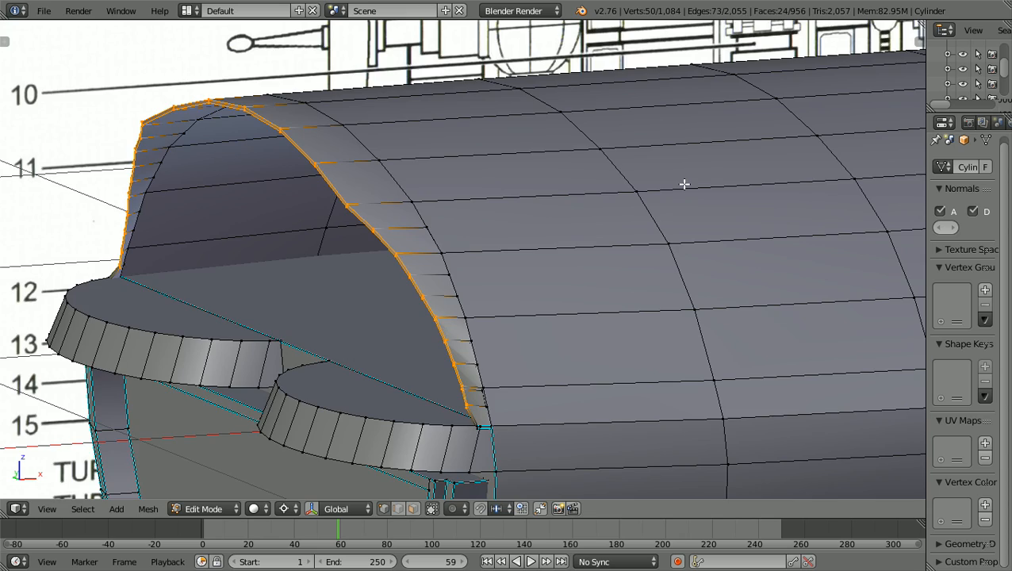
key(KP_1)
scroll(684, 184, down, 2)
middle_drag(671, 196, 714, 210)
scroll(714, 209, up, 2)
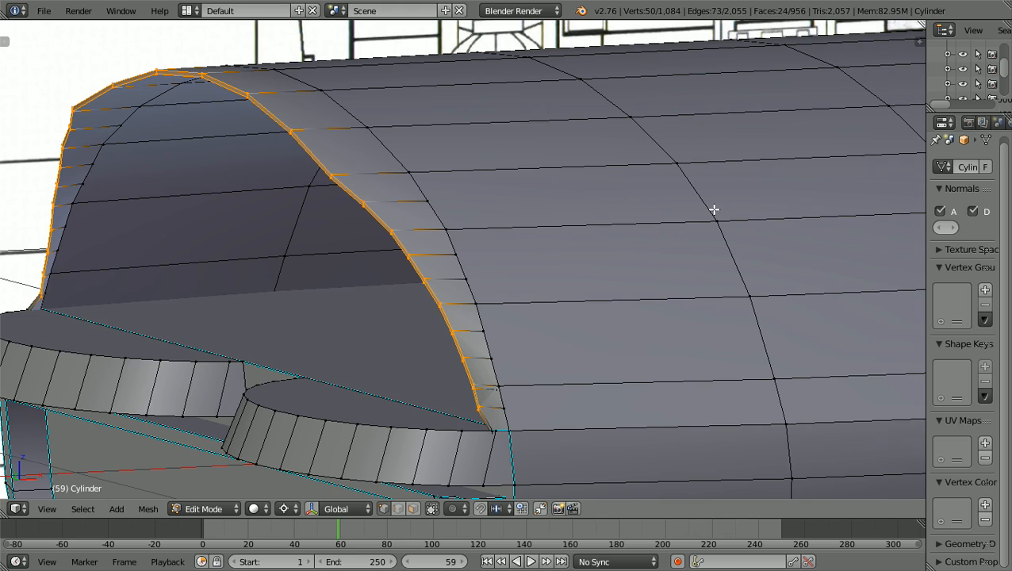
scroll(665, 243, down, 1)
middle_drag(684, 239, 784, 237)
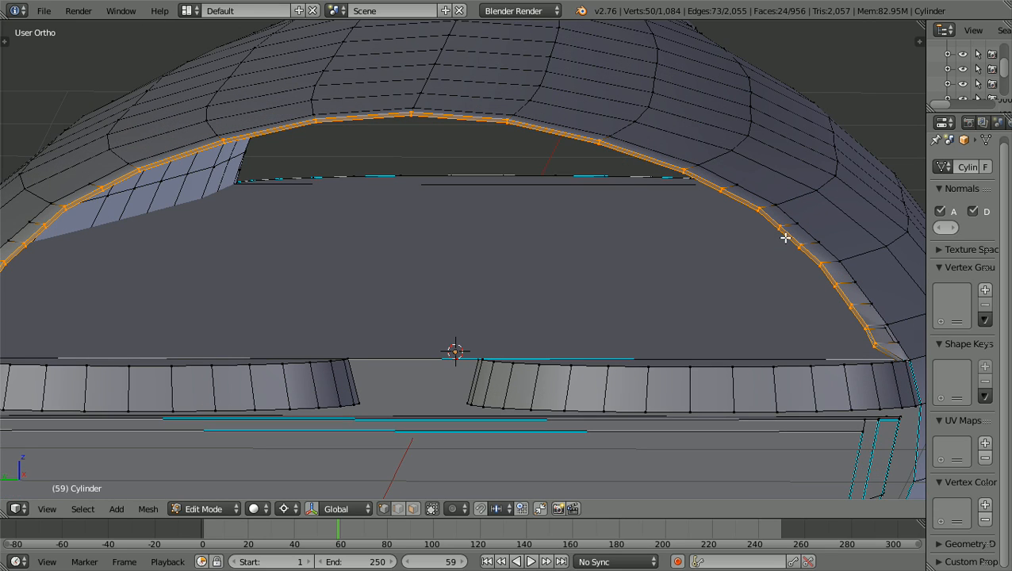
key(ctrl+KP_3)
key(ctrl+KP_4)
key(ctrl+KP_4)
key(ctrl+KP_4)
key(ctrl+KP_4)
key(ctrl+KP_4)
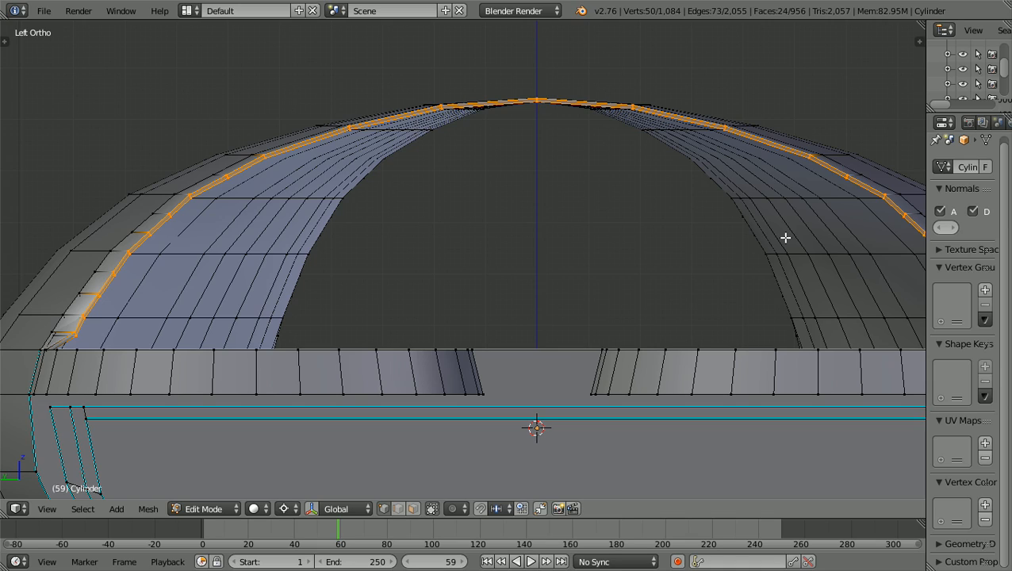
Switch to Object Mode and inspect the shading of the rim around the opening above the curved strips
click(236, 505)
click(225, 492)
middle_drag(226, 490, 479, 416)
key(KP_1)
scroll(478, 416, up, 2)
middle_drag(370, 397, 450, 413)
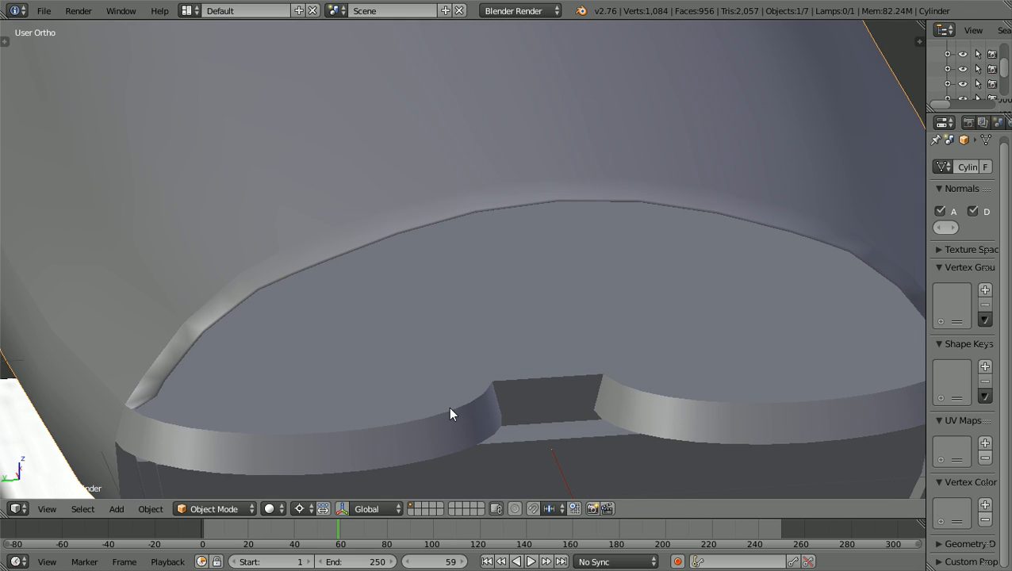
Undo the last change to the hull and view it from above
key(ctrl+z)
middle_drag(452, 414, 382, 403)
key(KP_7)
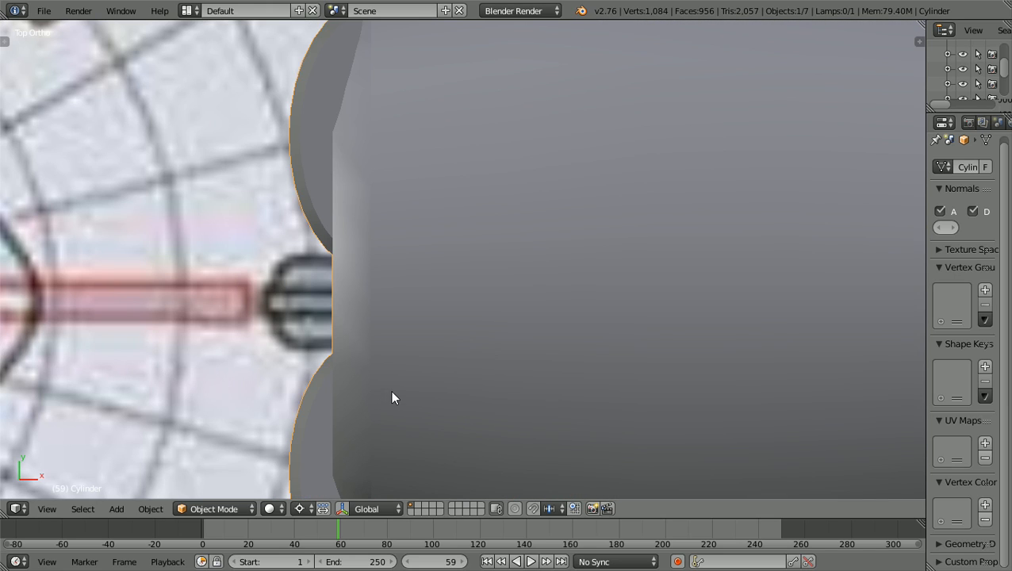
Put the hull in Edit Mode and show its front rim edge close up as a wireframe in top view
scroll(380, 385, down, 1)
key(z)
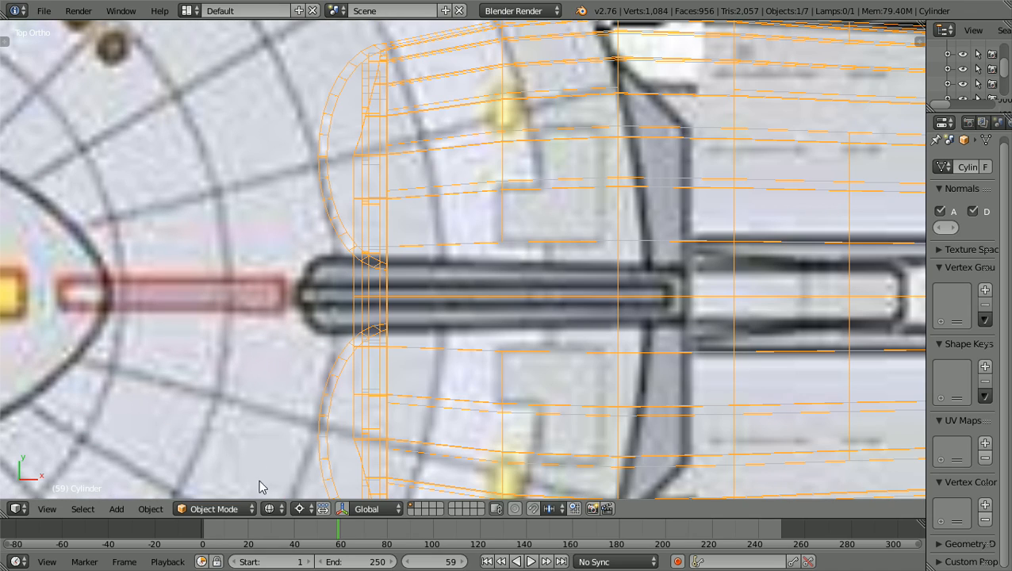
click(254, 508)
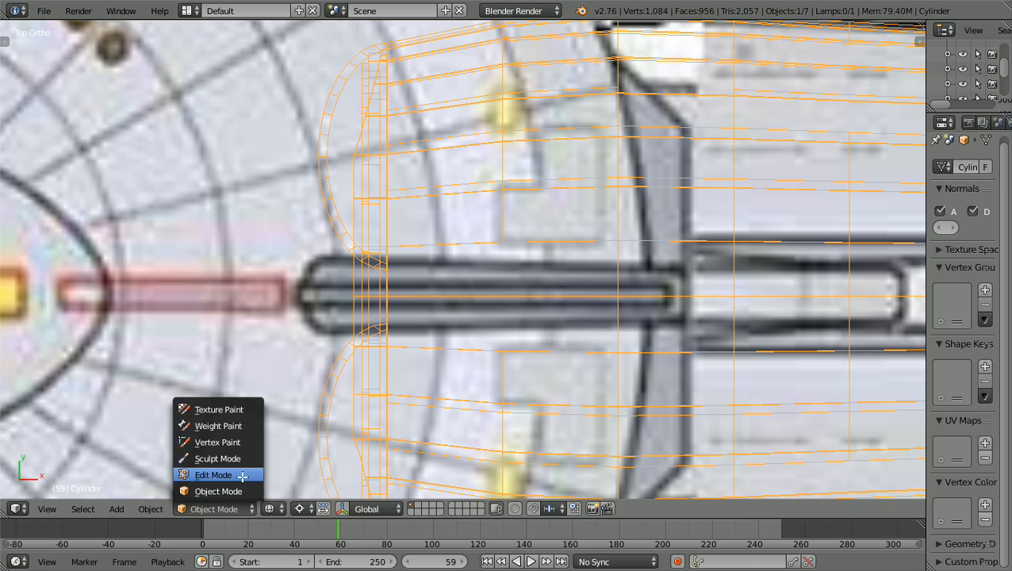
click(238, 476)
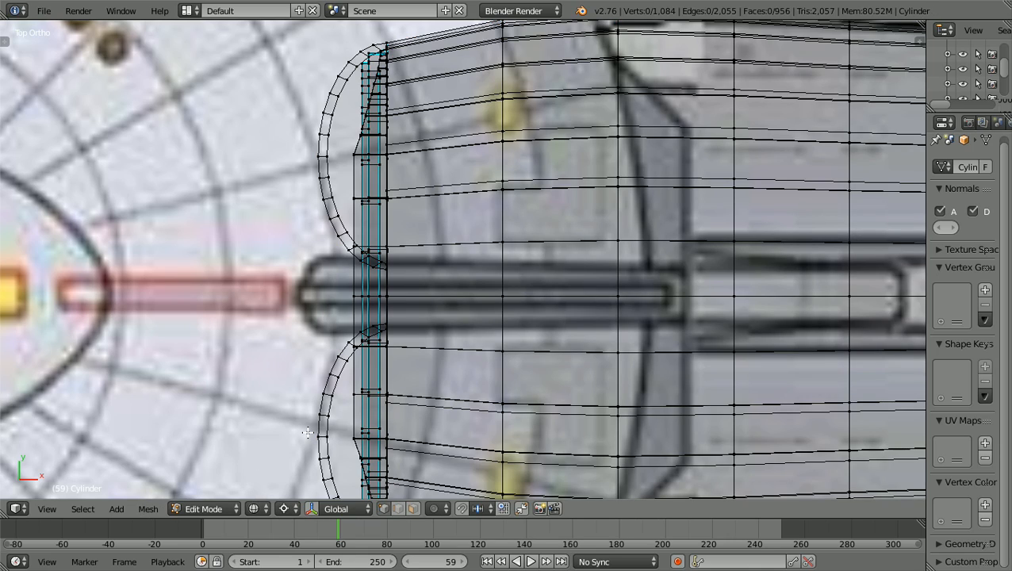
key(z)
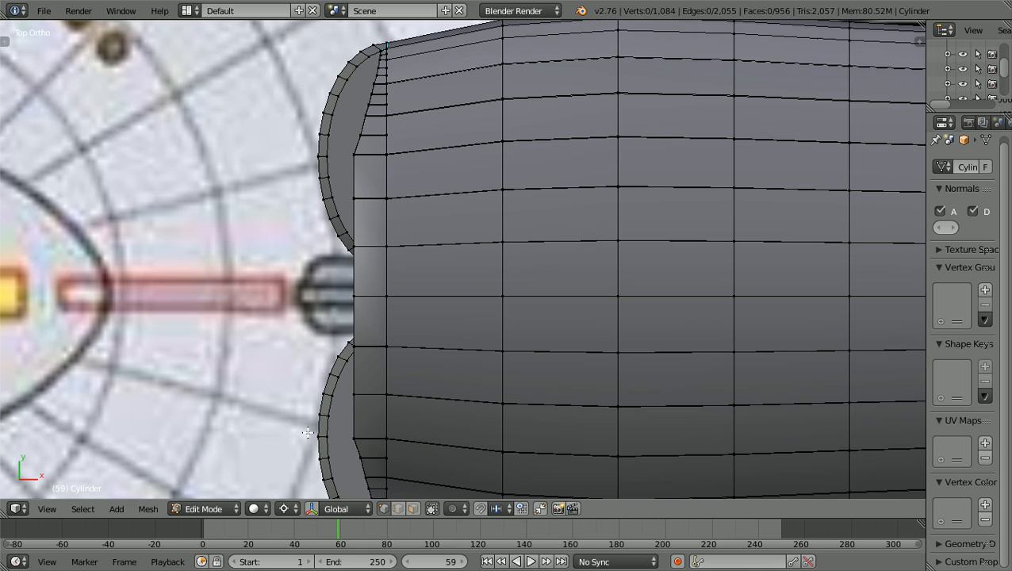
ctrl+scroll(305, 407, down, 4)
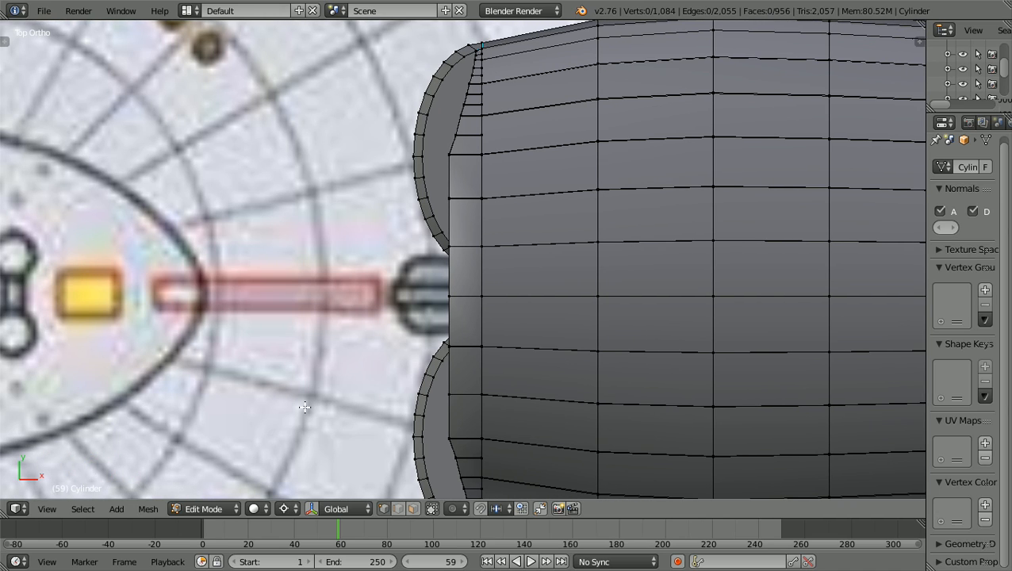
shift+scroll(304, 407, up, 2)
scroll(304, 407, up, 3)
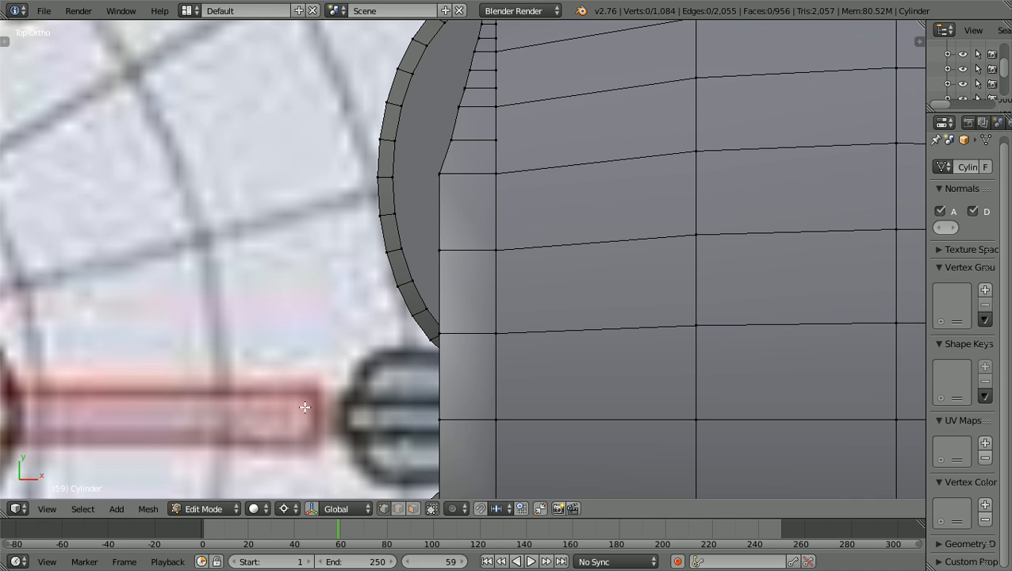
key(z)
scroll(305, 407, up, 1)
scroll(306, 406, up, 2)
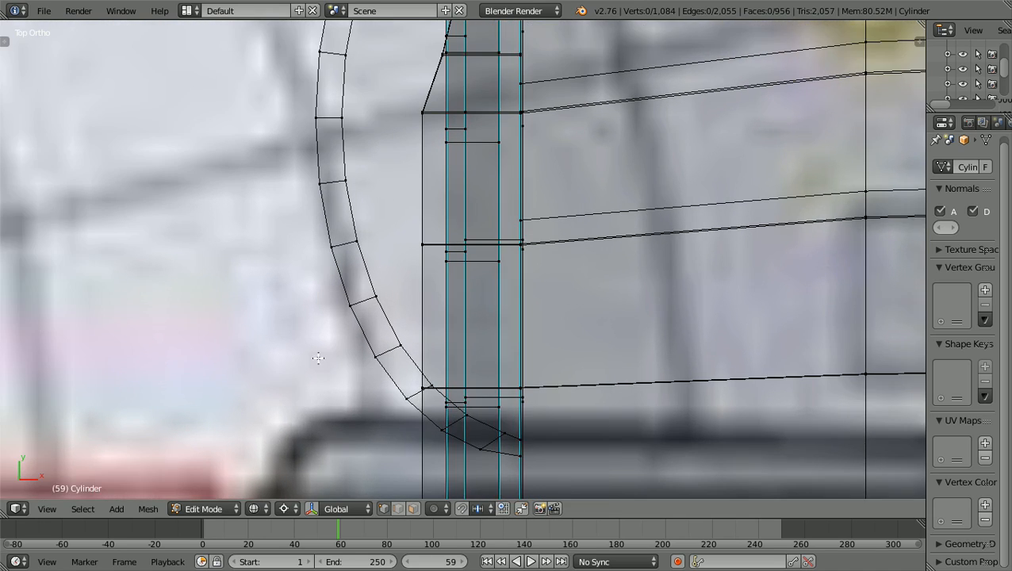
scroll(388, 267, up, 1)
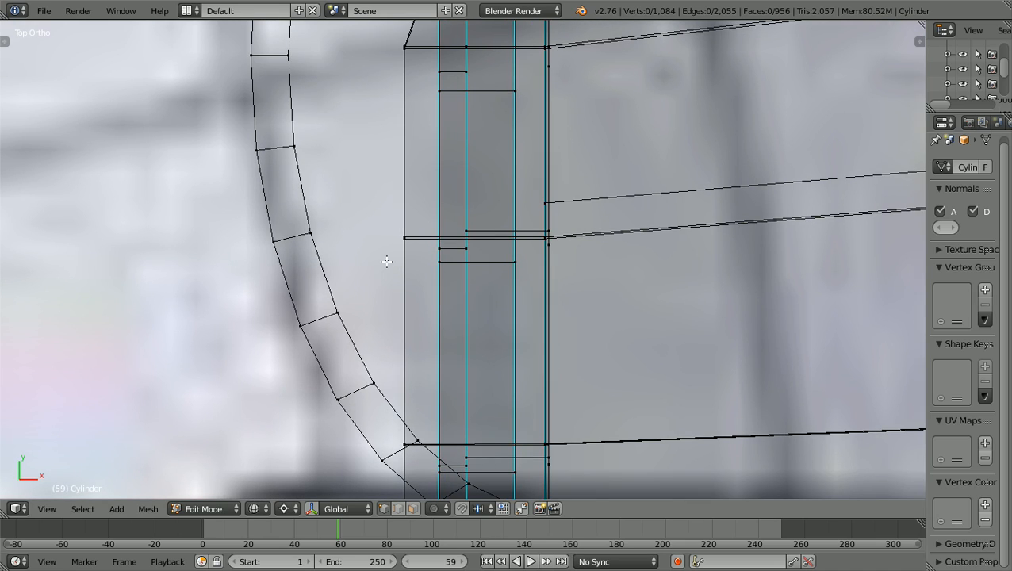
right_click(409, 217)
scroll(409, 216, down, 2)
scroll(409, 217, down, 2)
shift+scroll(408, 216, down, 6)
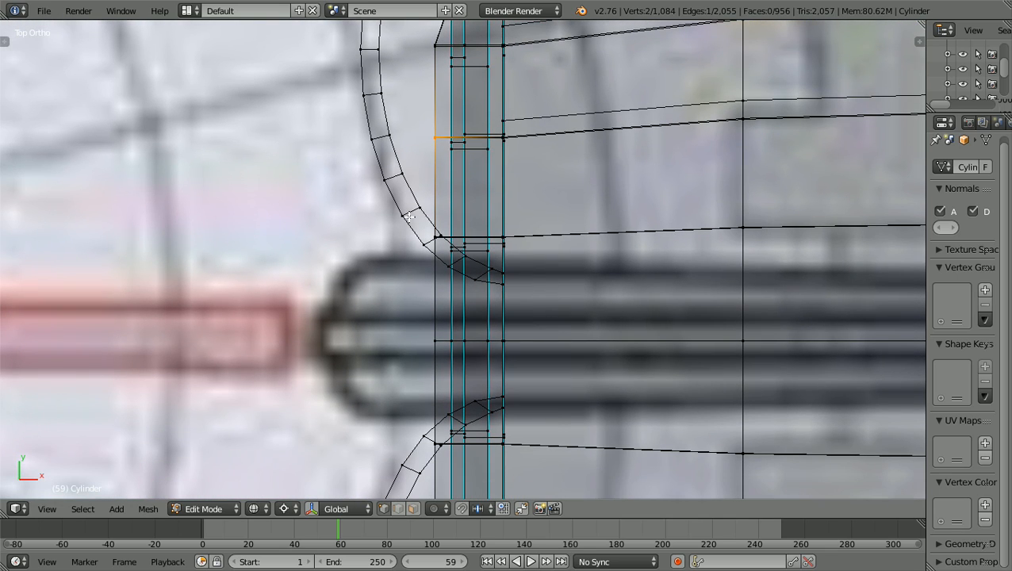
key(a)
Select the rim edge vertices beside the inner ends of both curved strips, on either side of the hull's centerline
scroll(409, 217, up, 2)
scroll(408, 217, up, 4)
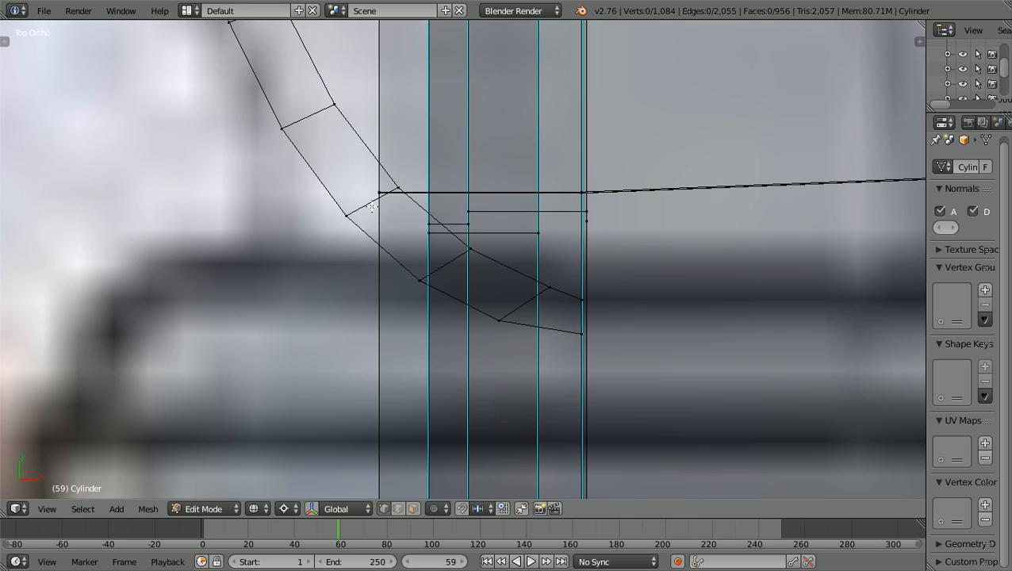
right_click(383, 181)
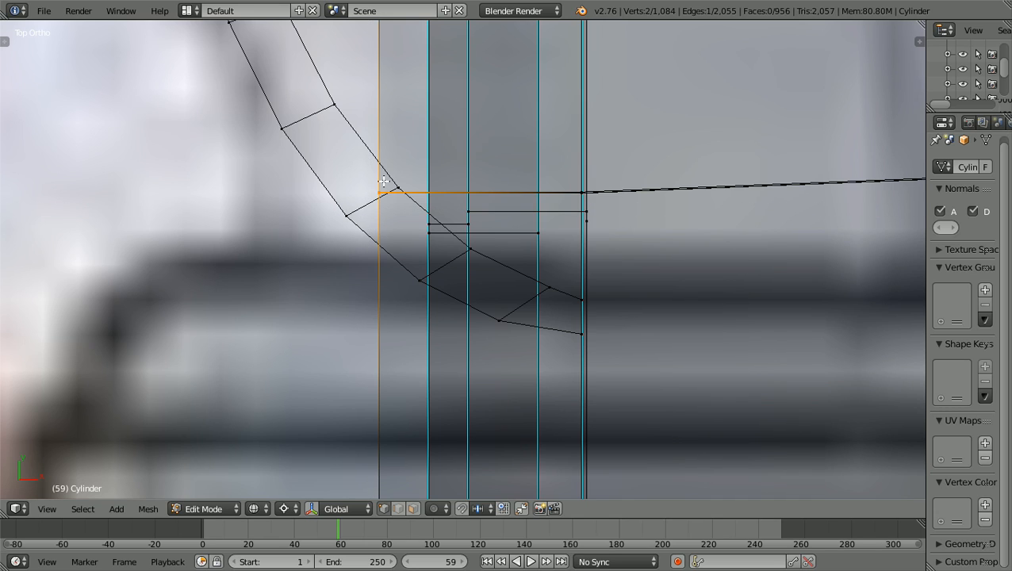
scroll(383, 181, down, 4)
shift+scroll(394, 219, down, 2)
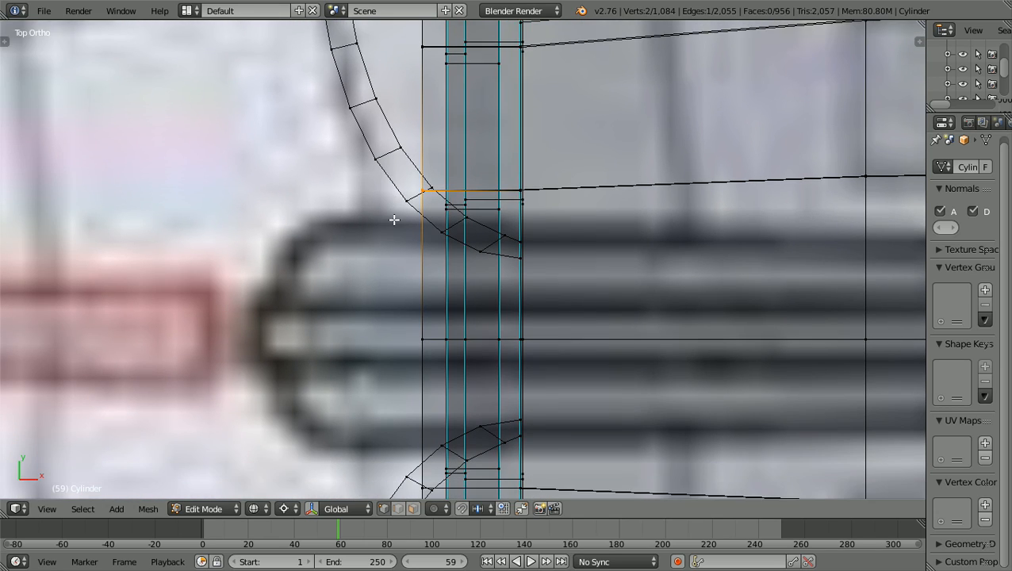
shift+scroll(394, 220, down, 5)
scroll(379, 248, up, 4)
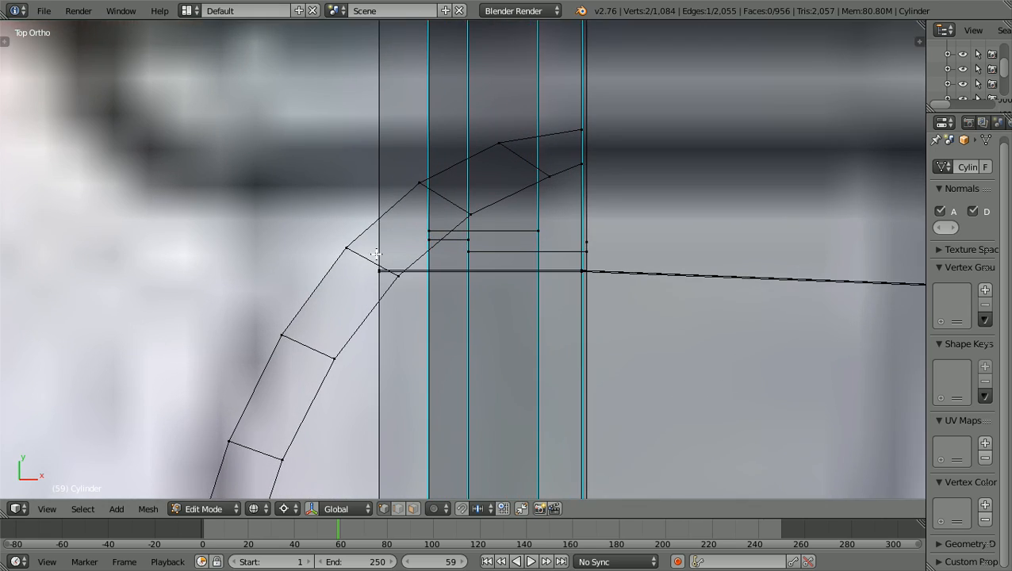
scroll(379, 248, up, 1)
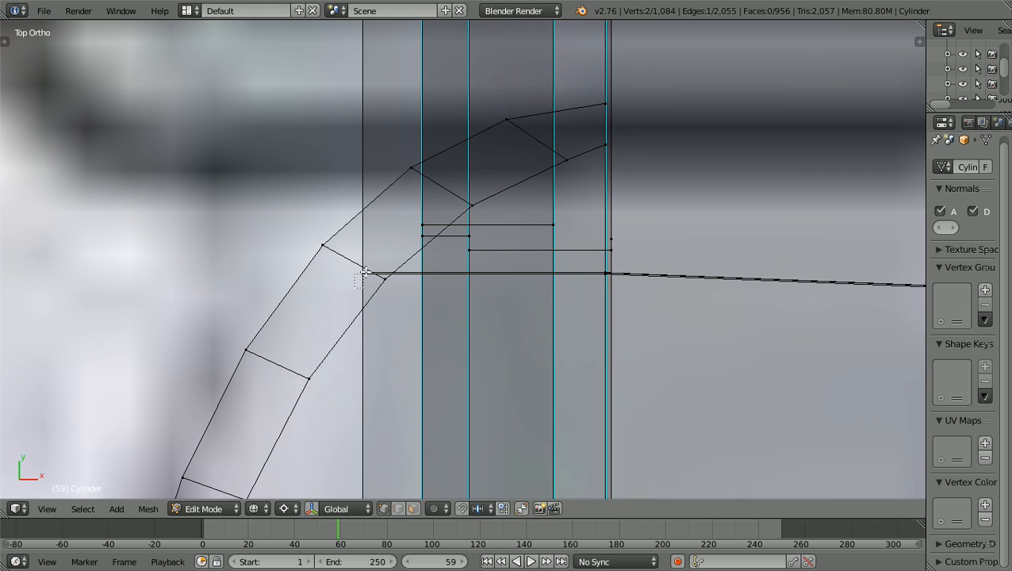
shift+right_click(368, 279)
scroll(457, 383, down, 6)
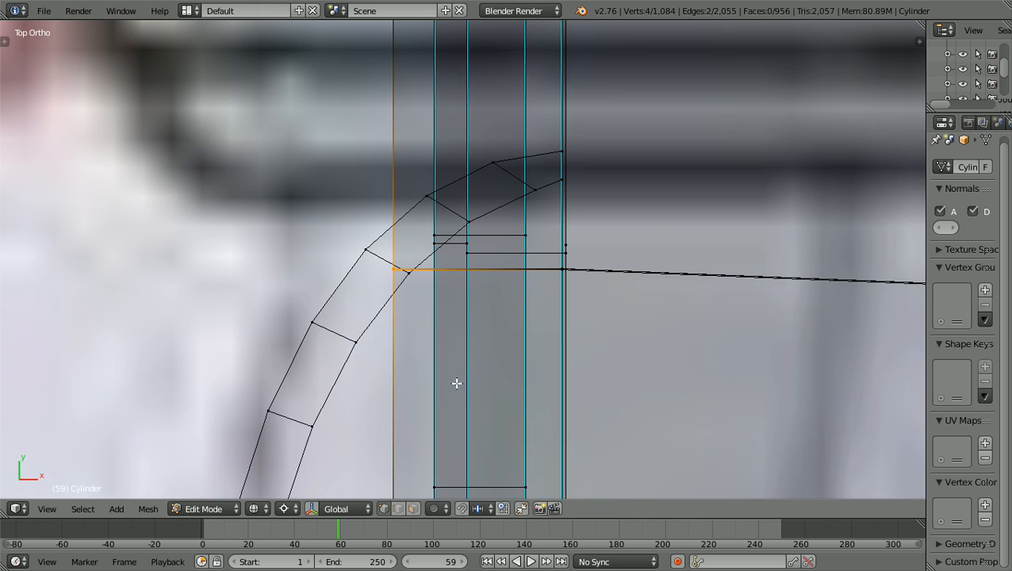
In solid top view, scale the selected rim edge vertices along Y by about 0.9679 and clear the selection
key(z)
scroll(457, 383, down, 1)
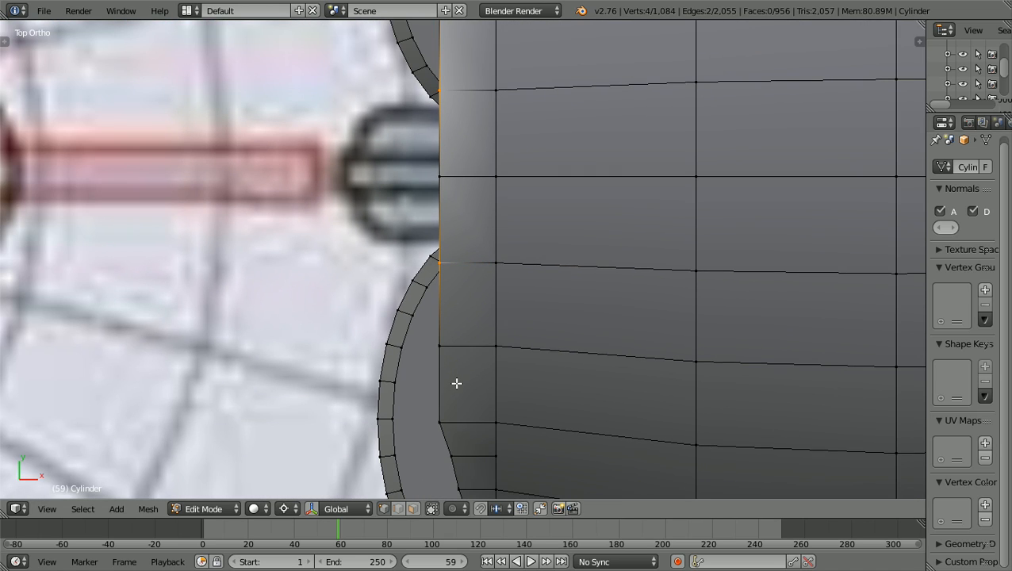
shift+scroll(455, 380, up, 7)
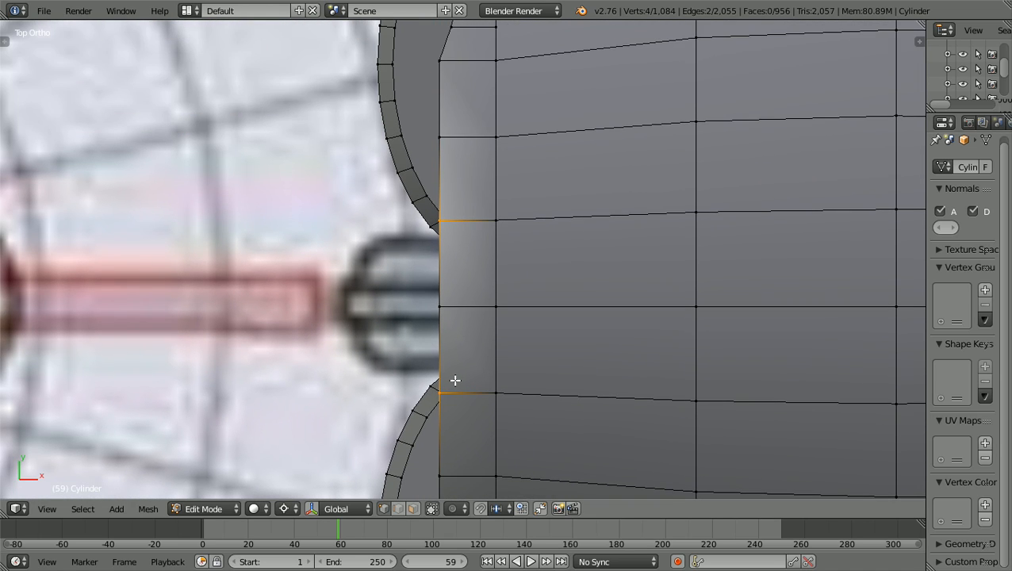
scroll(455, 381, down, 1)
scroll(455, 381, down, 1)
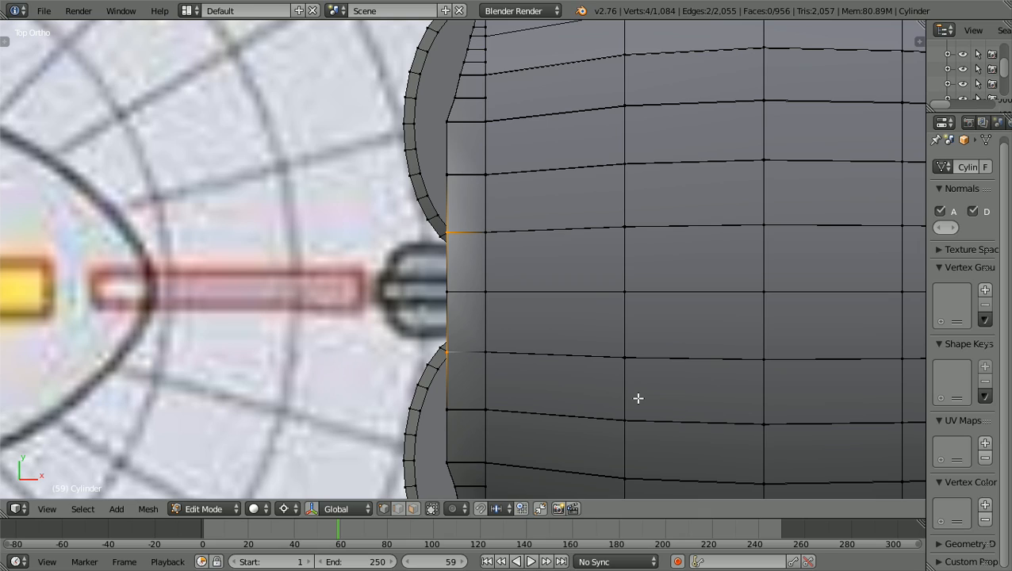
key(s)
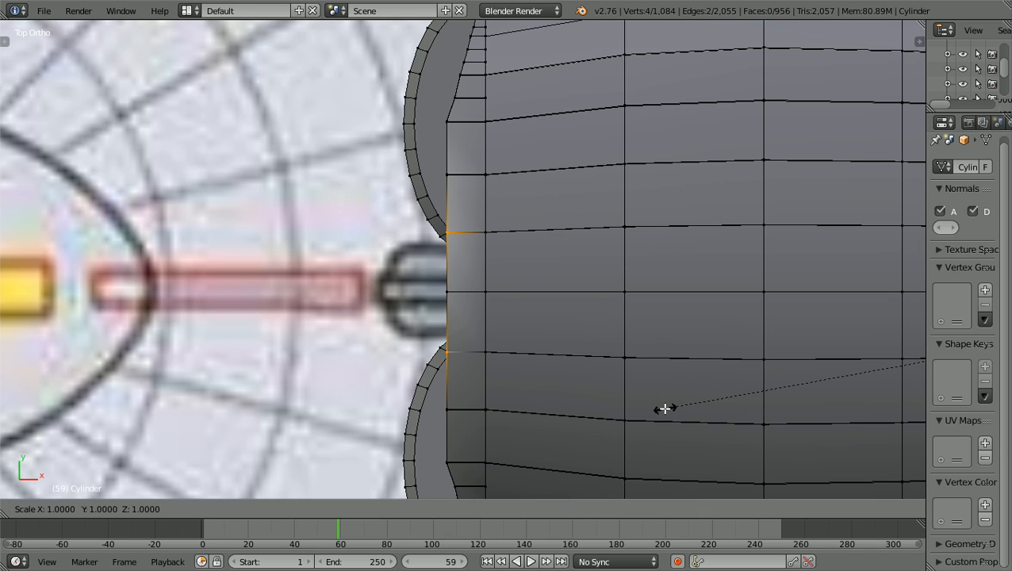
key(y)
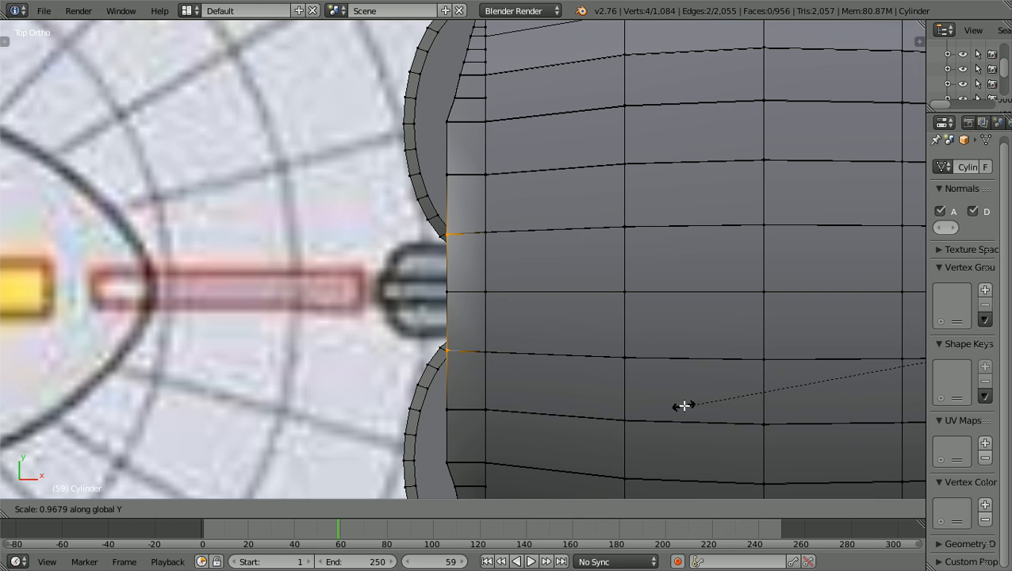
click(684, 405)
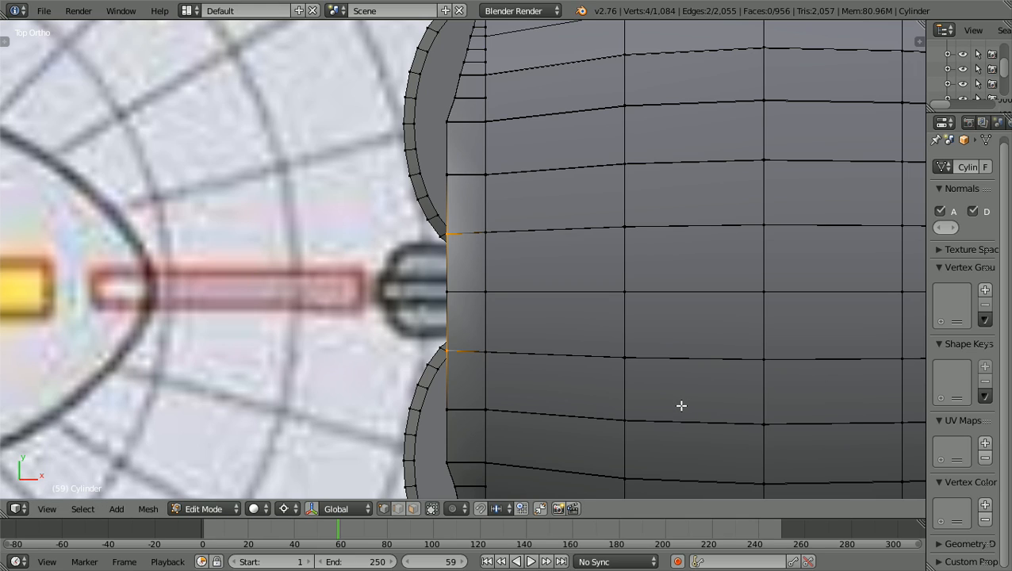
key(a)
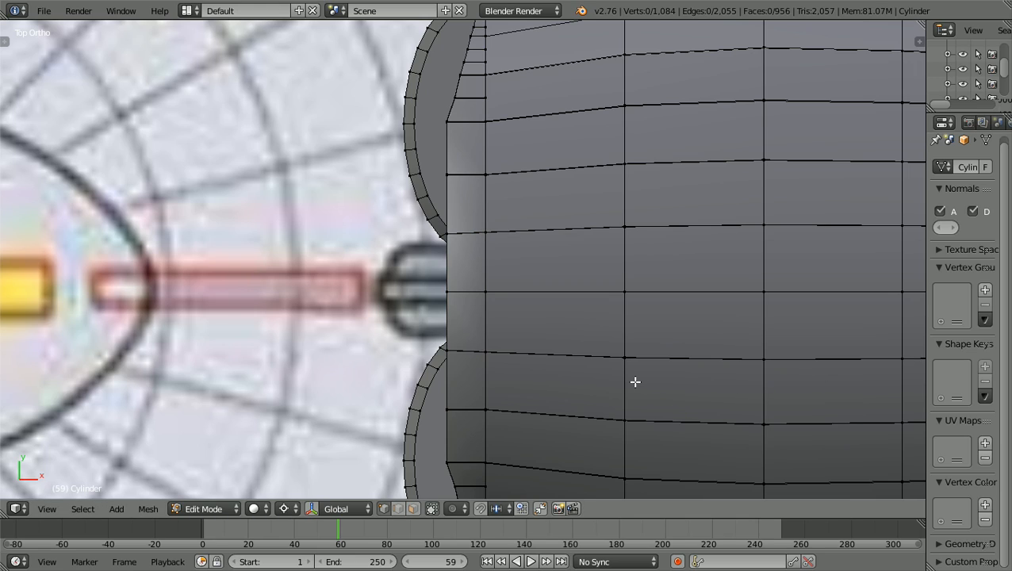
Switch the hull to Object Mode and check the front rim's profile in front view
click(238, 510)
click(226, 490)
scroll(321, 446, down, 2)
middle_drag(334, 439, 352, 299)
key(KP_1)
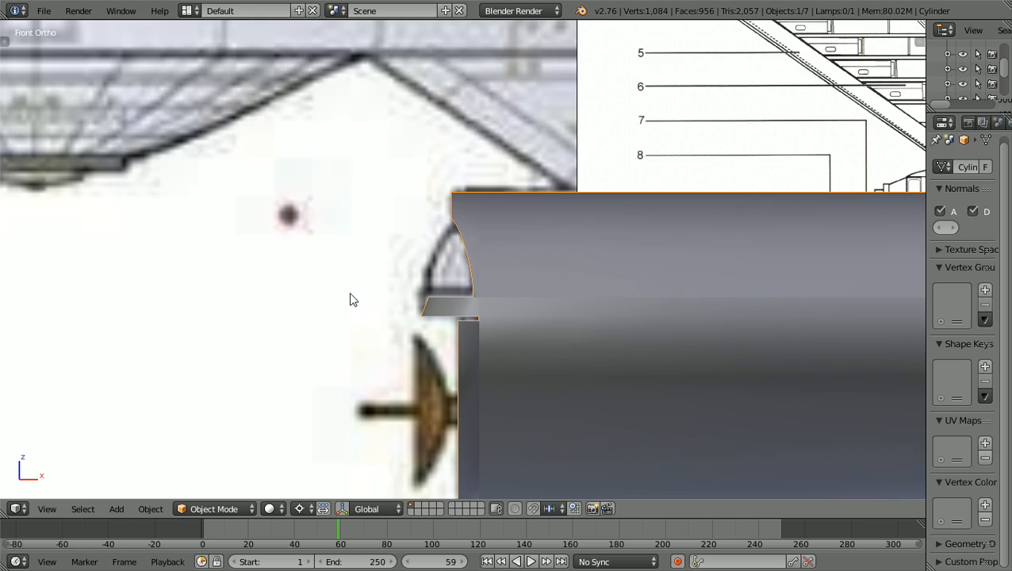
scroll(377, 286, up, 3)
scroll(376, 282, down, 5)
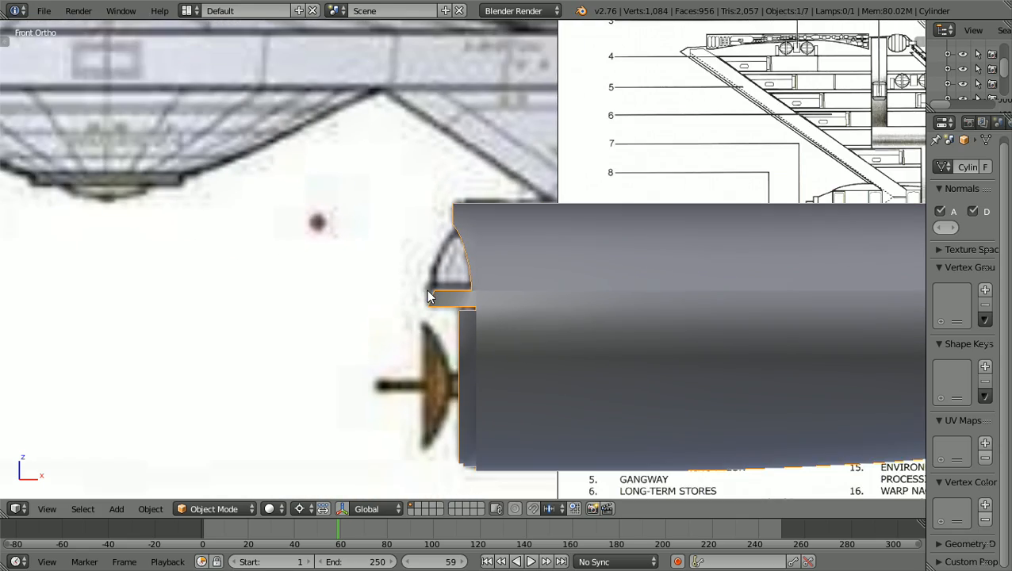
Inspect the rim shading around the opening above the curved strips from an oblique front angle
middle_drag(429, 296, 525, 310)
scroll(589, 316, up, 4)
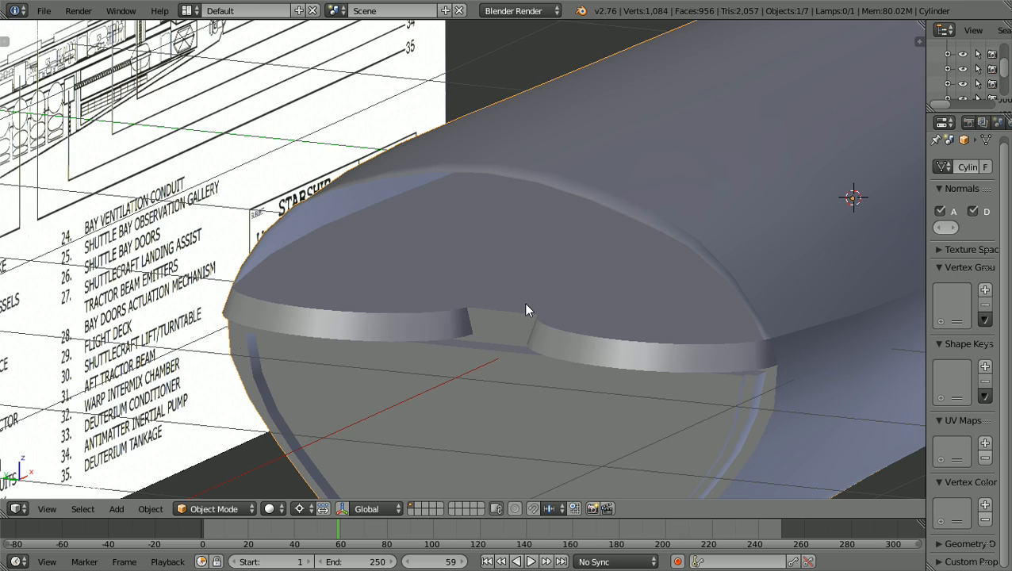
scroll(526, 310, up, 5)
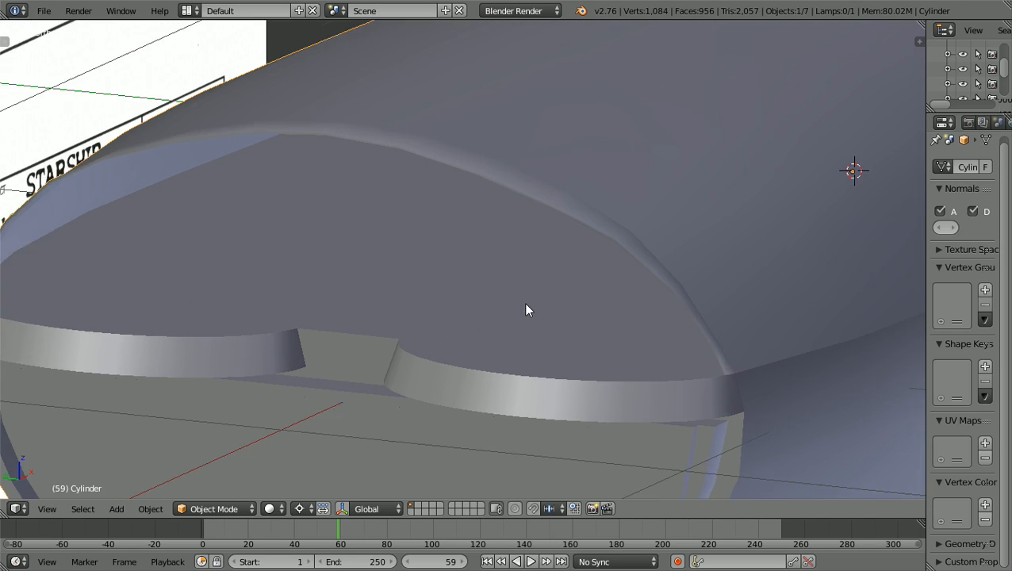
scroll(526, 310, down, 3)
scroll(526, 310, up, 2)
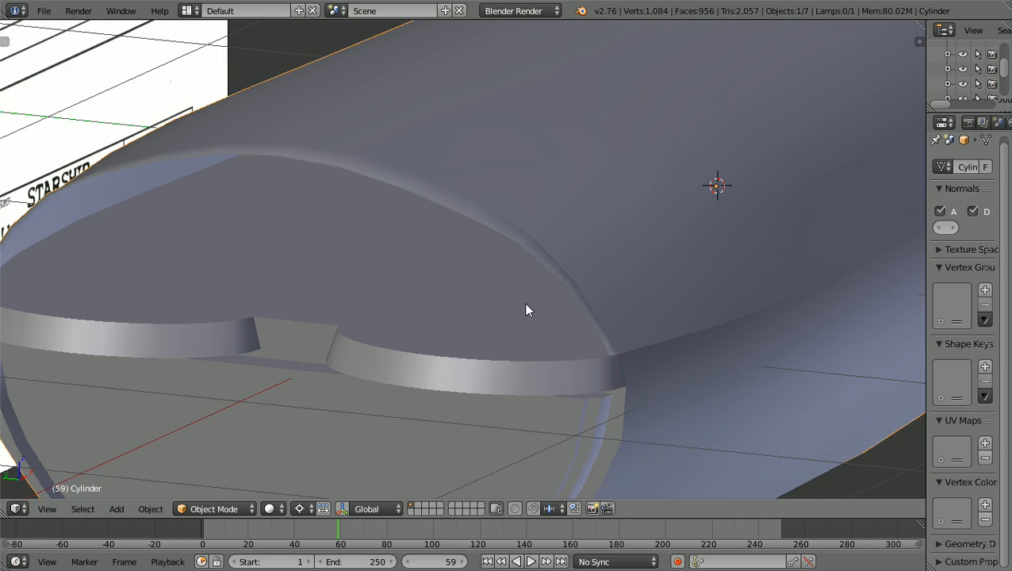
scroll(526, 310, up, 2)
scroll(526, 310, down, 4)
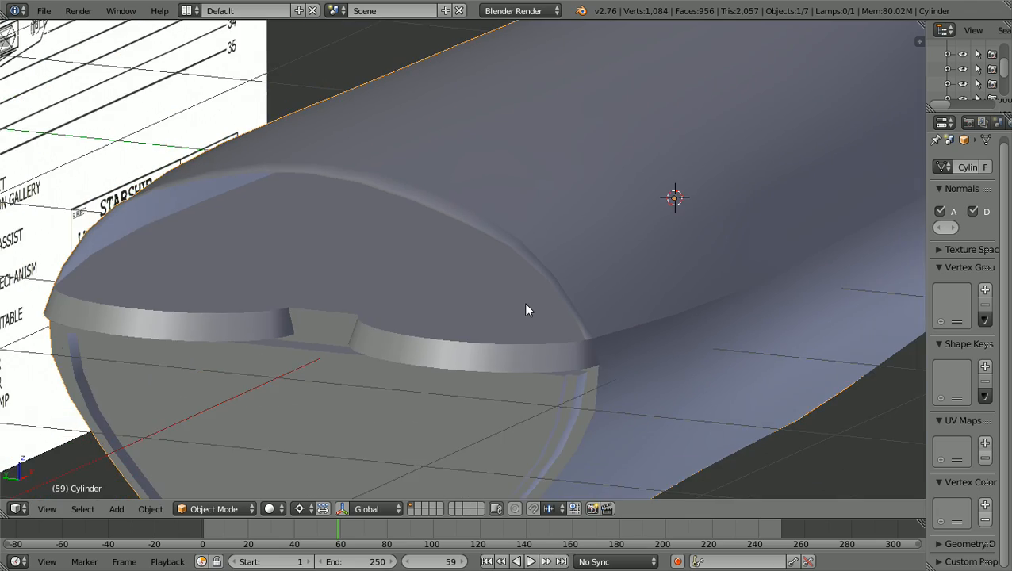
scroll(516, 315, up, 1)
Examine the rim's curve and shading from the hull's side and the opposite oblique angle
middle_drag(511, 317, 412, 318)
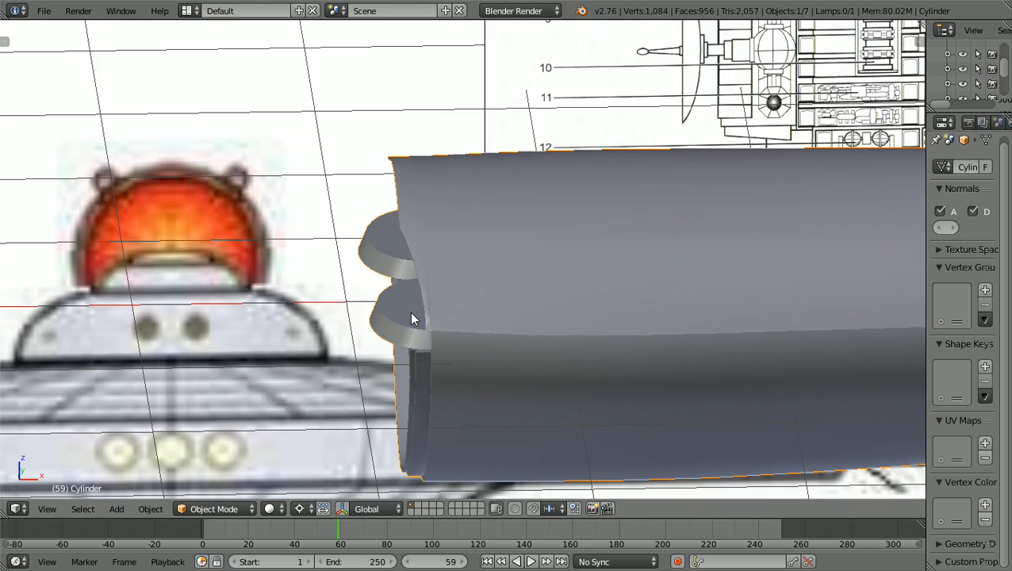
scroll(412, 317, up, 2)
scroll(412, 317, up, 2)
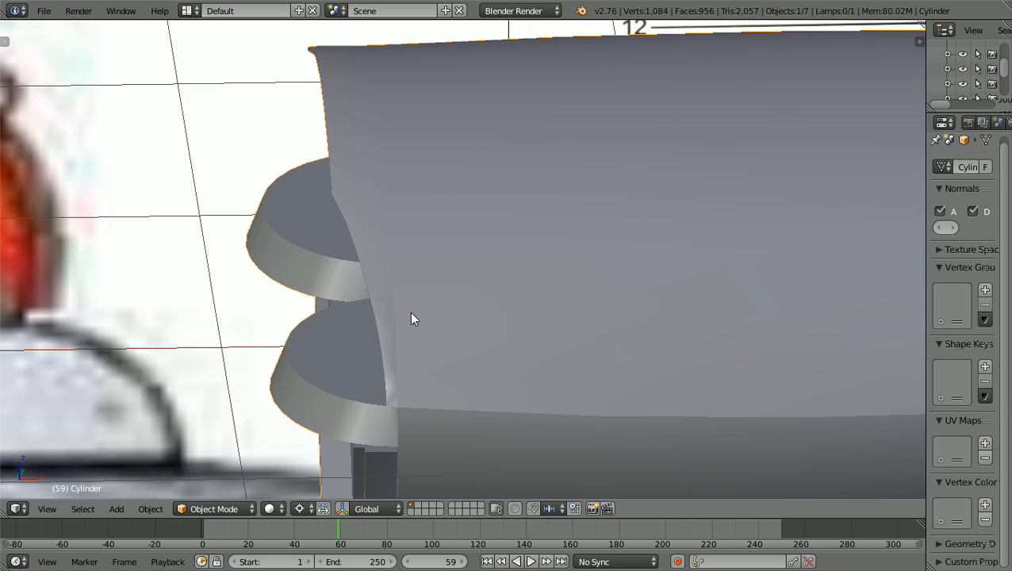
scroll(411, 318, down, 3)
middle_drag(411, 317, 317, 306)
scroll(442, 309, down, 1)
scroll(443, 310, up, 4)
scroll(443, 302, up, 1)
scroll(442, 302, down, 1)
scroll(273, 295, up, 6)
scroll(250, 290, down, 5)
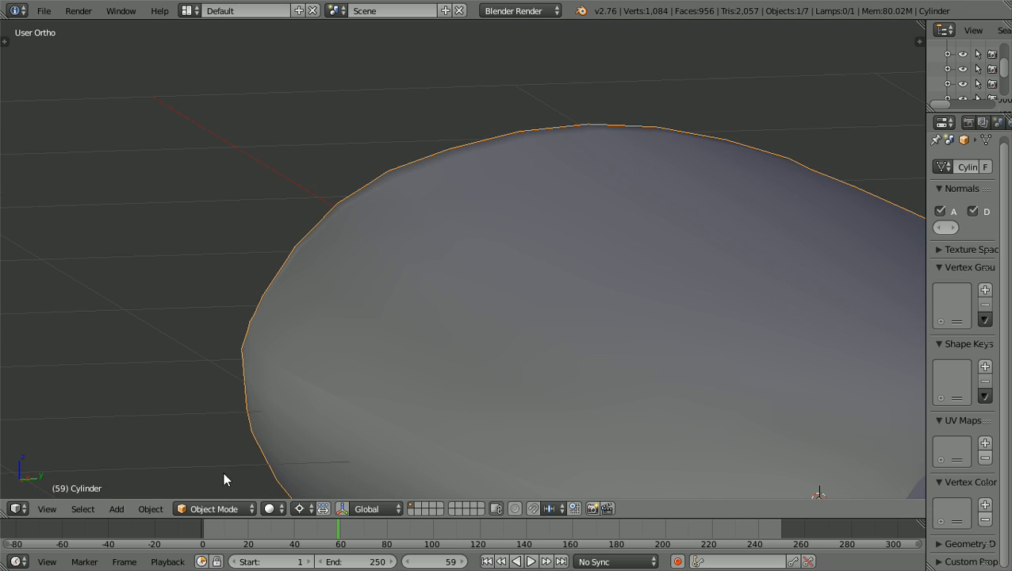
Switch the hull to Edit Mode and examine the front rim's edge topology from both oblique sides
click(218, 508)
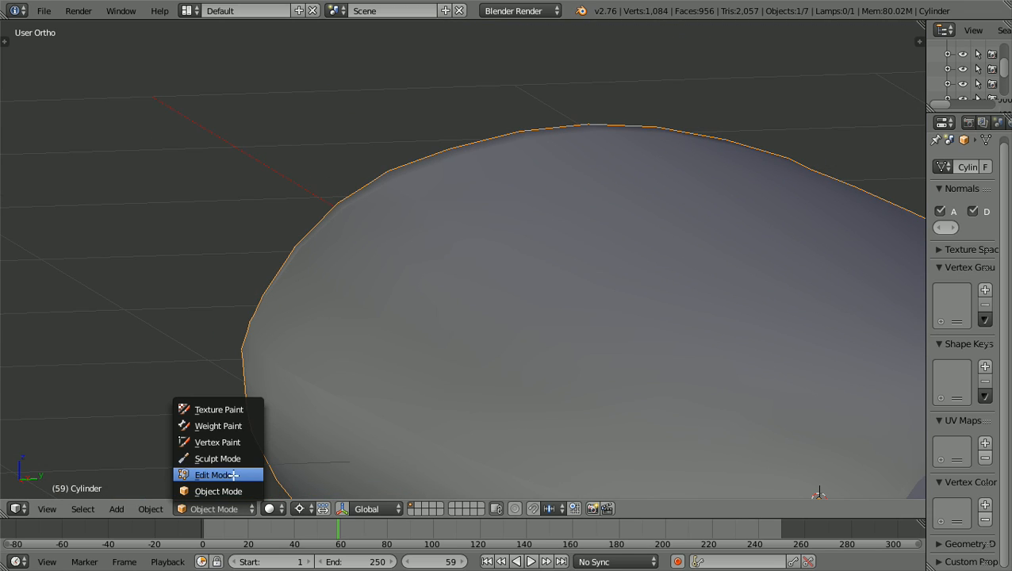
click(215, 474)
scroll(318, 407, up, 2)
ctrl+scroll(318, 407, down, 5)
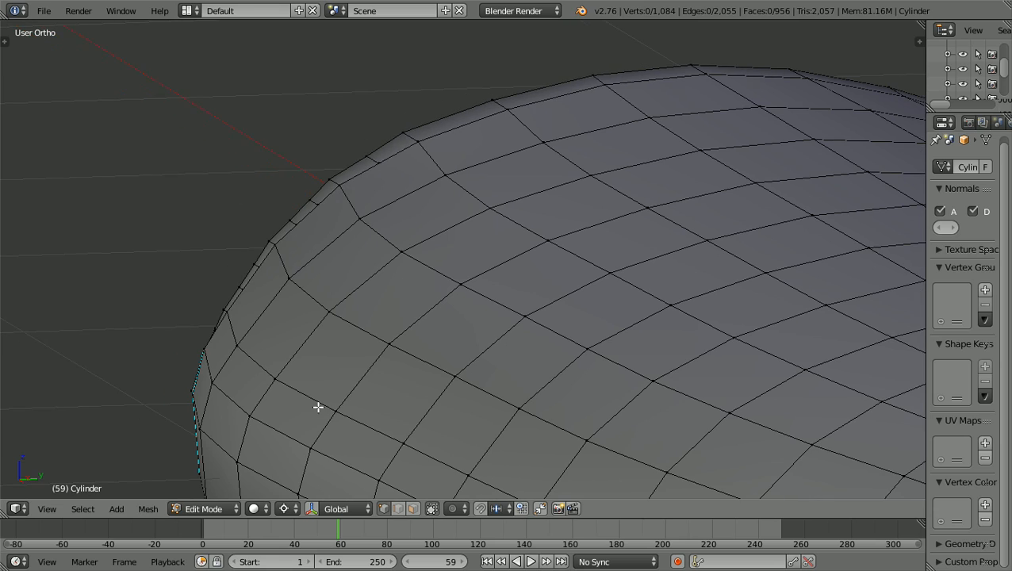
ctrl+scroll(318, 407, down, 2)
scroll(318, 407, up, 3)
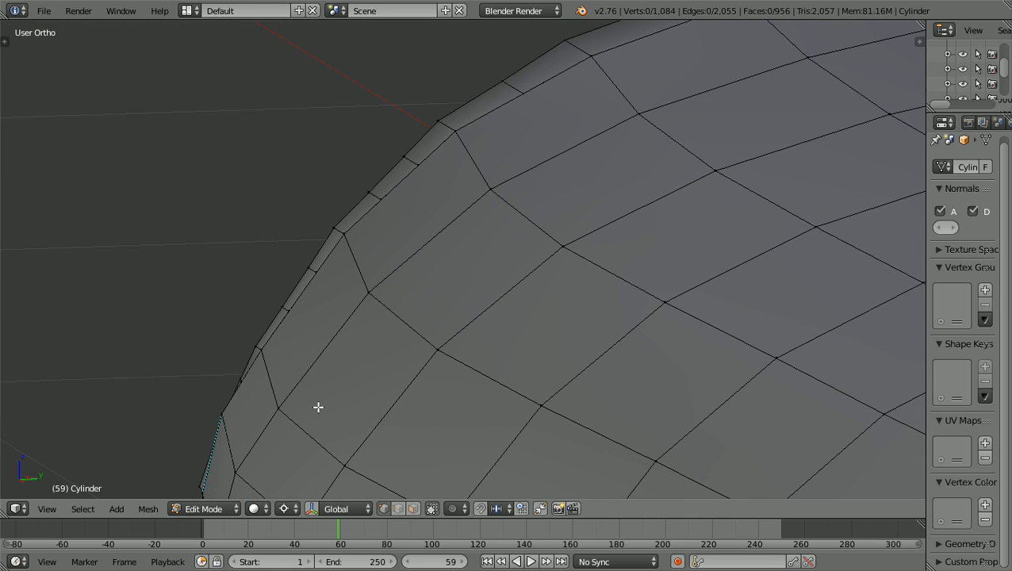
scroll(318, 407, down, 2)
scroll(318, 407, up, 4)
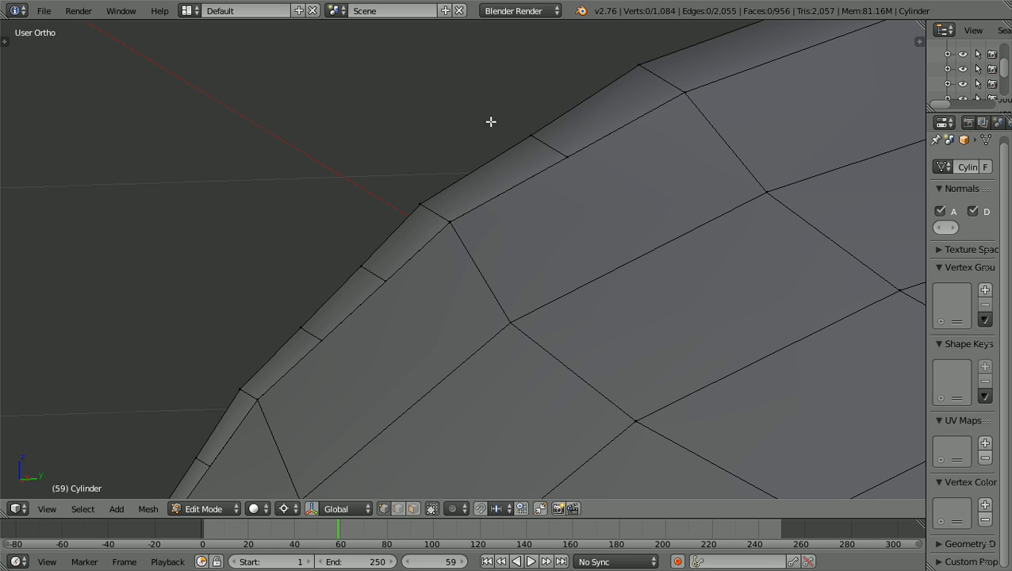
scroll(493, 124, down, 3)
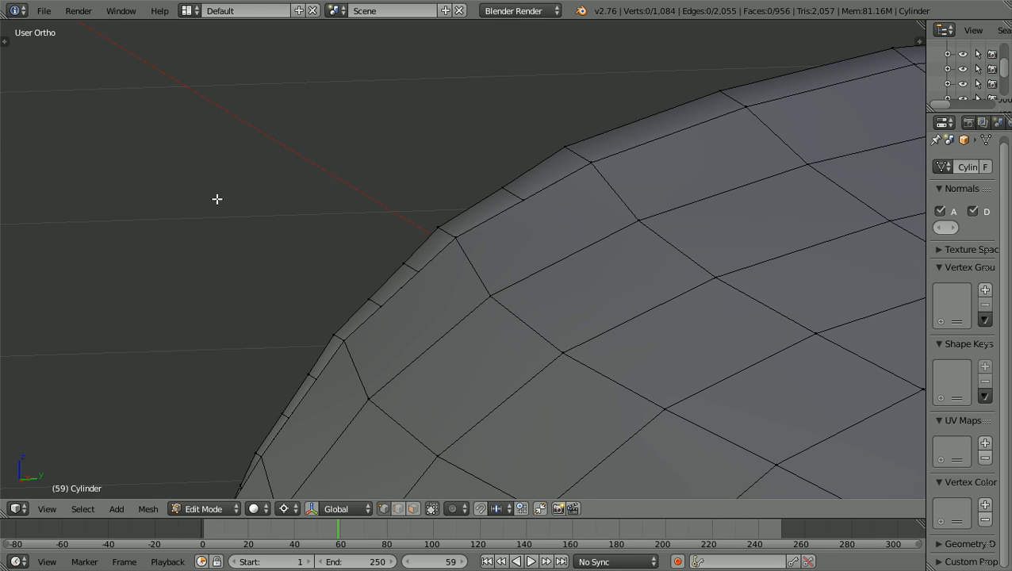
scroll(296, 229, down, 2)
middle_drag(300, 235, 598, 226)
scroll(598, 227, up, 2)
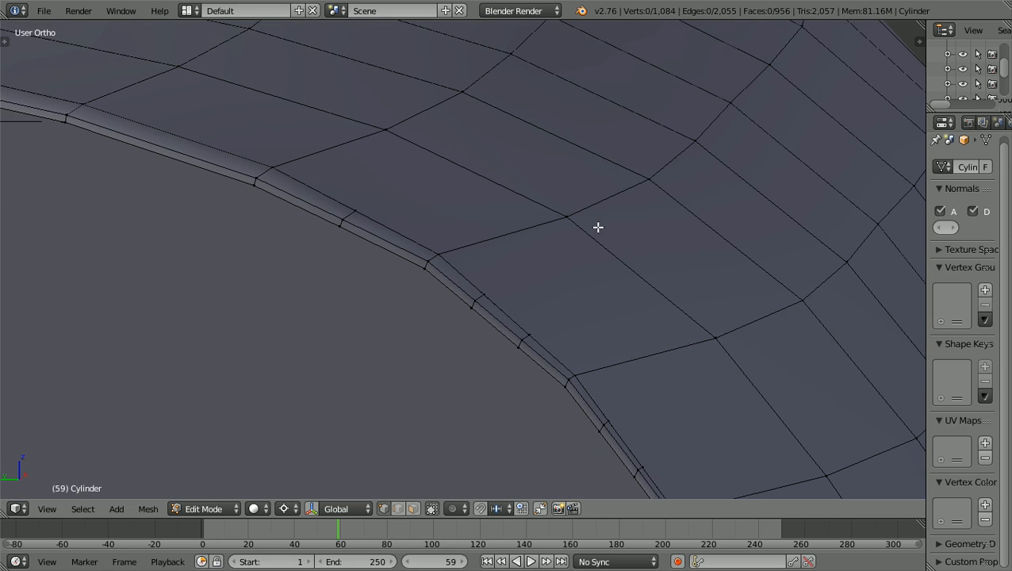
scroll(598, 227, up, 3)
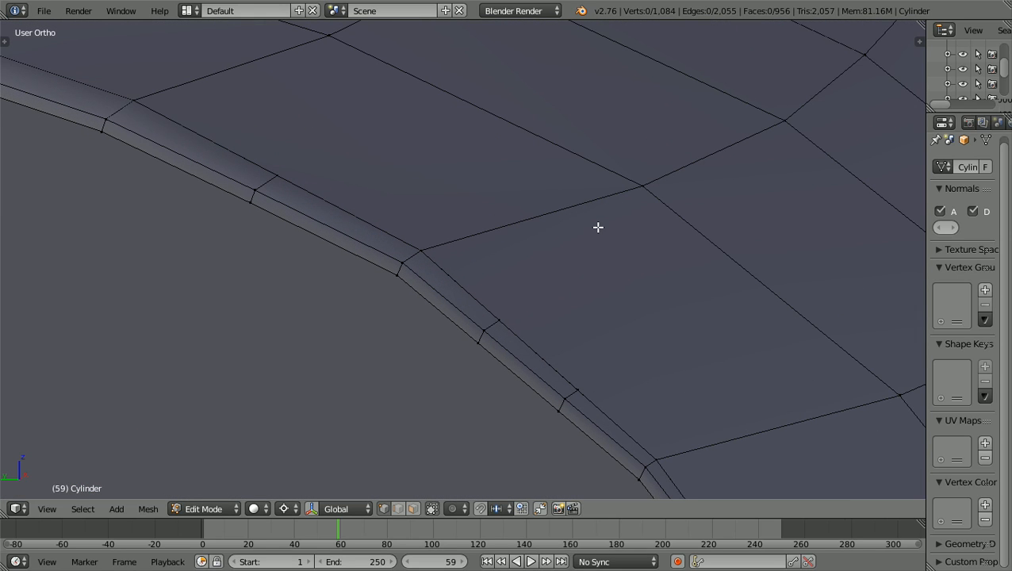
scroll(598, 226, down, 2)
scroll(599, 226, down, 1)
In top view, select the short rim edge's vertex pair between the centreline and the lower curved strip
key(KP_7)
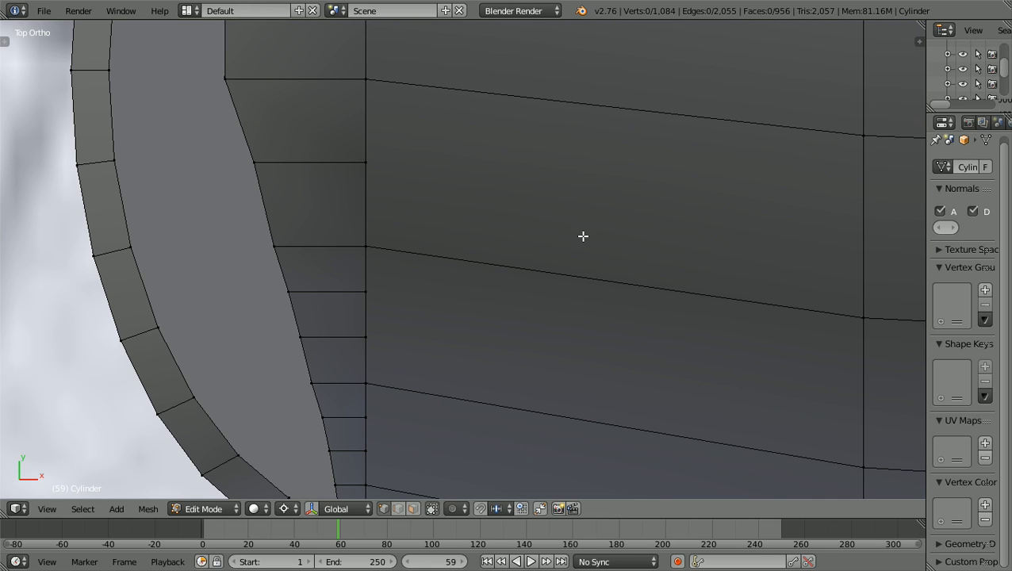
scroll(583, 235, down, 1)
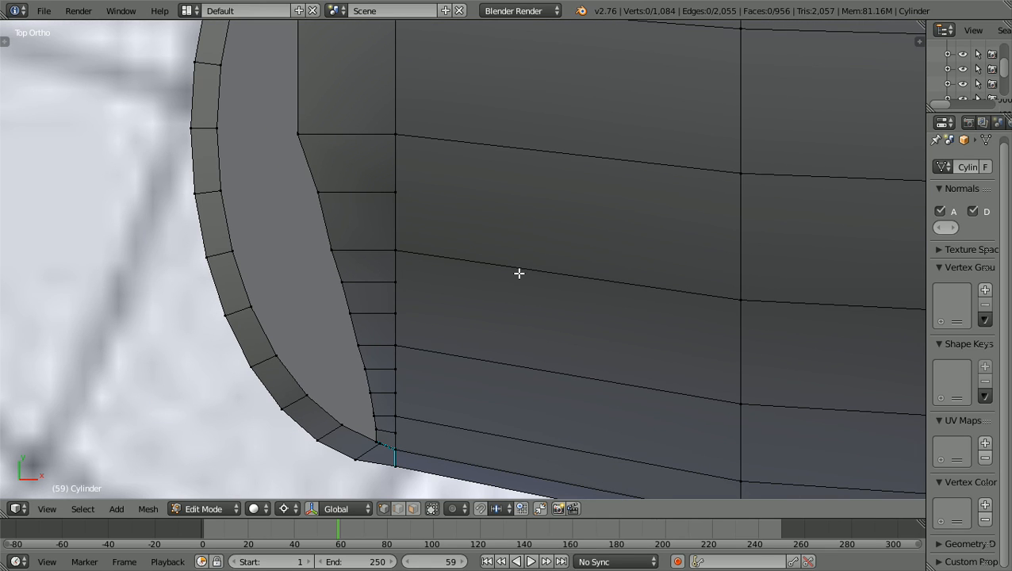
scroll(519, 272, down, 1)
shift+scroll(518, 272, up, 6)
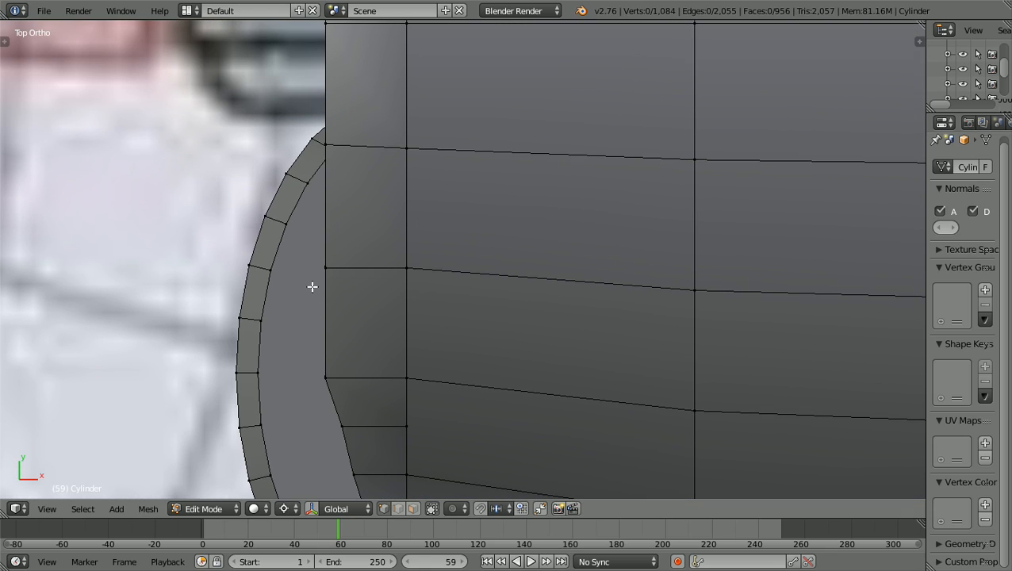
right_click(334, 253)
key(z)
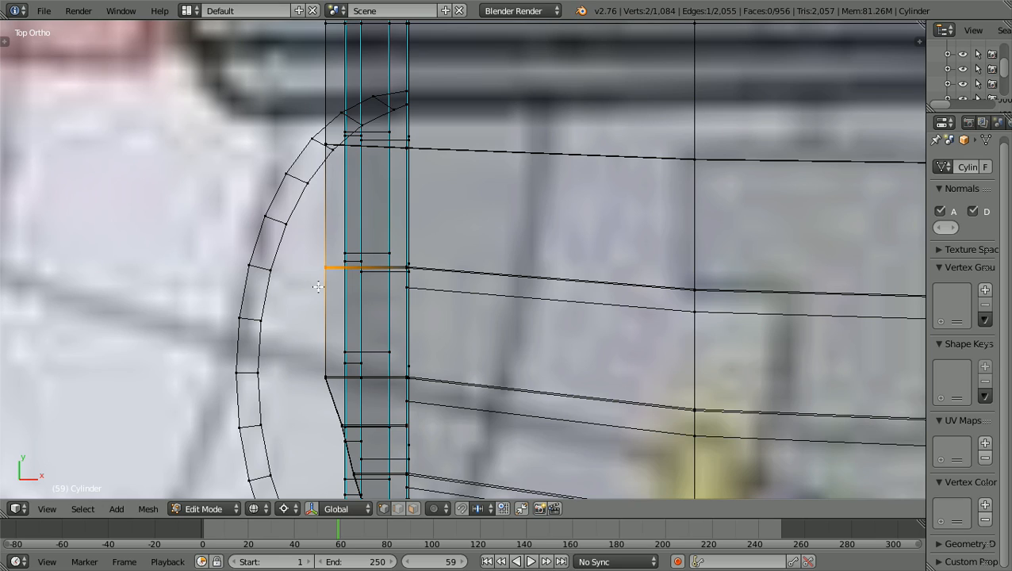
key(z)
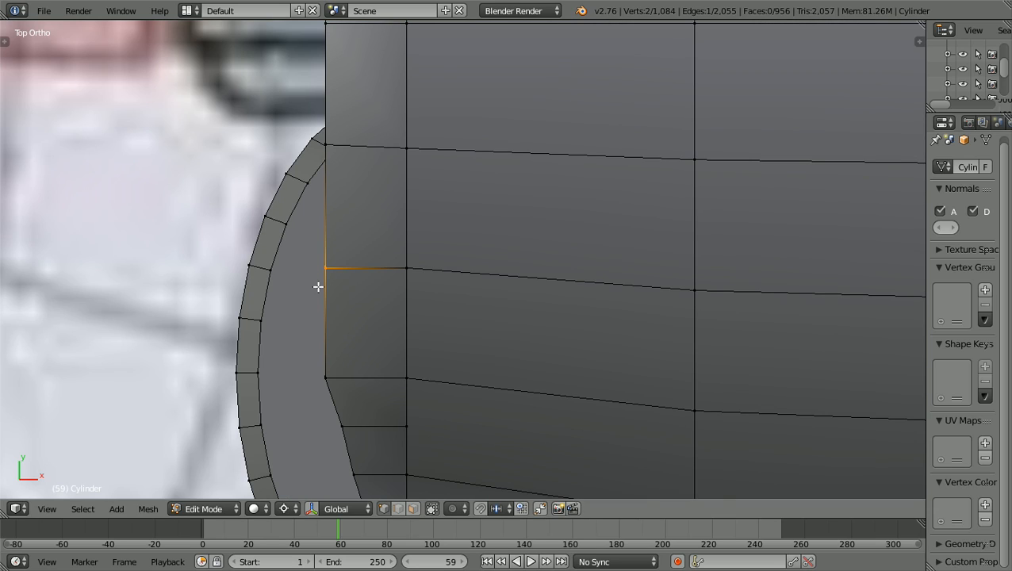
shift+scroll(318, 286, up, 6)
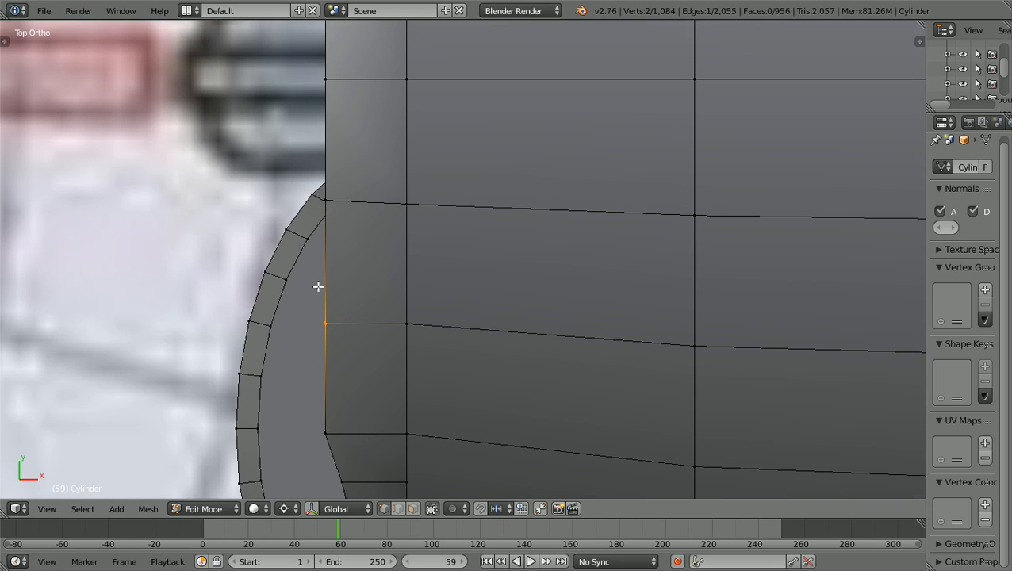
shift+scroll(318, 286, up, 1)
scroll(318, 286, down, 3)
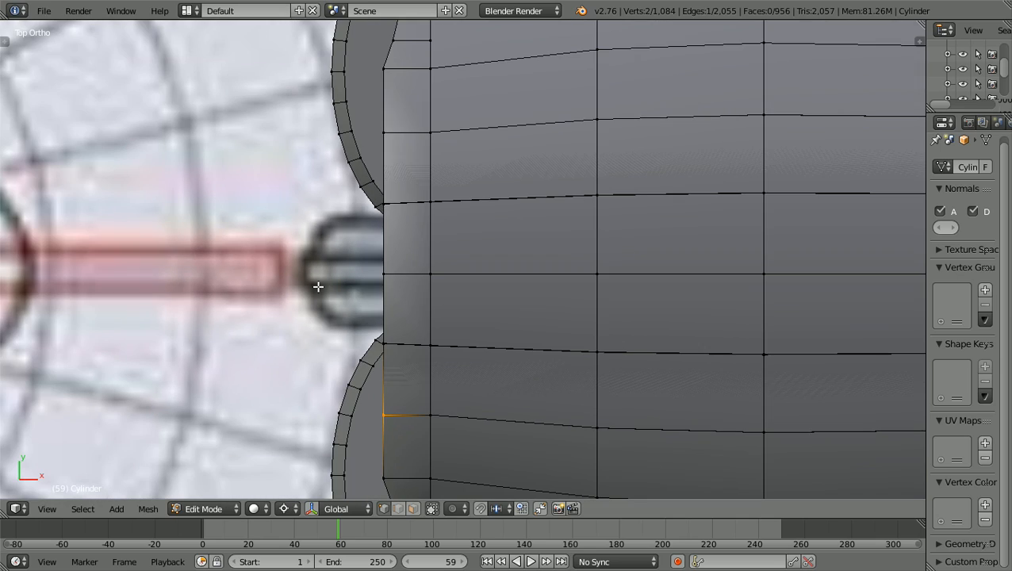
Add the two mirrored rim vertices across the centreline to the selection
shift+right_click(384, 130)
scroll(359, 168, down, 2)
middle_drag(359, 169, 452, 86)
scroll(388, 159, up, 2)
scroll(452, 86, up, 3)
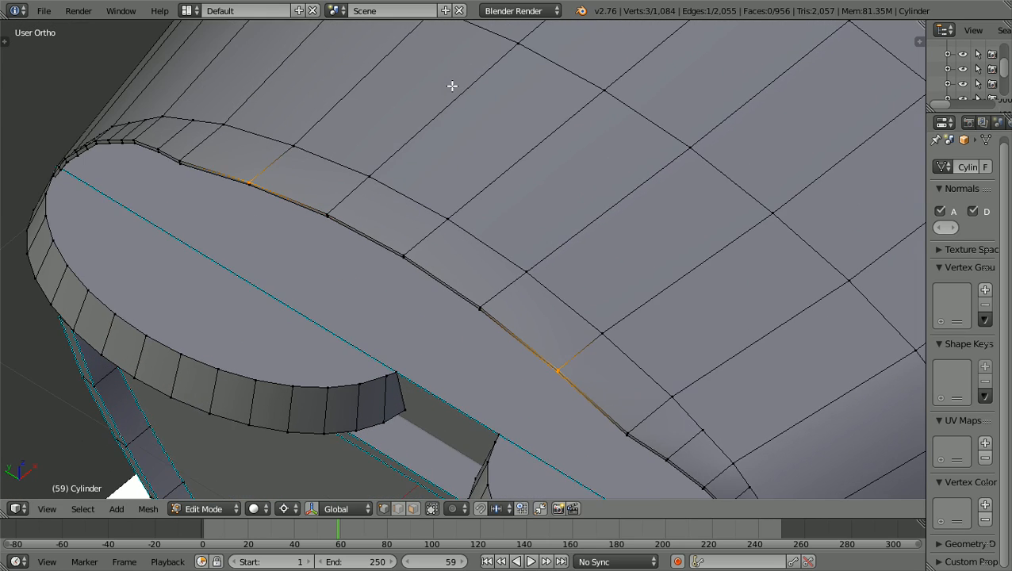
scroll(365, 127, up, 1)
scroll(198, 182, up, 1)
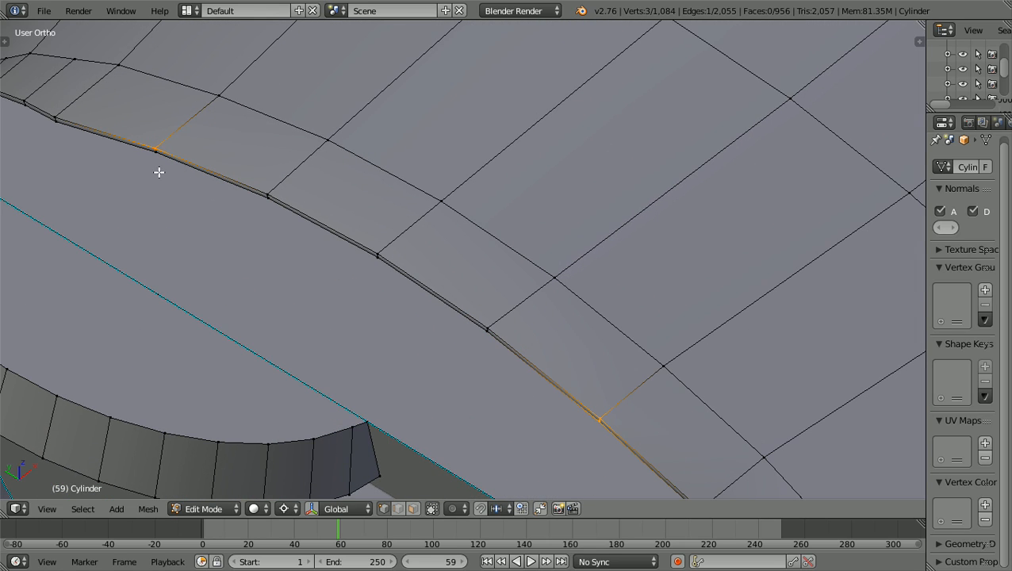
shift+right_click(162, 138)
scroll(166, 135, down, 2)
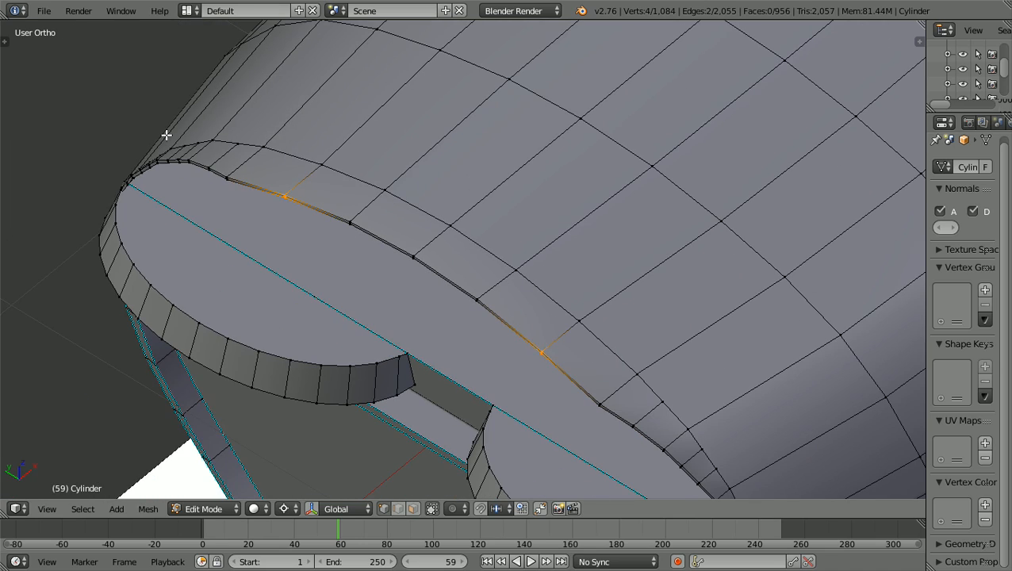
In top view, scale the four selected rim vertices along global Y by about 0.95
key(KP_7)
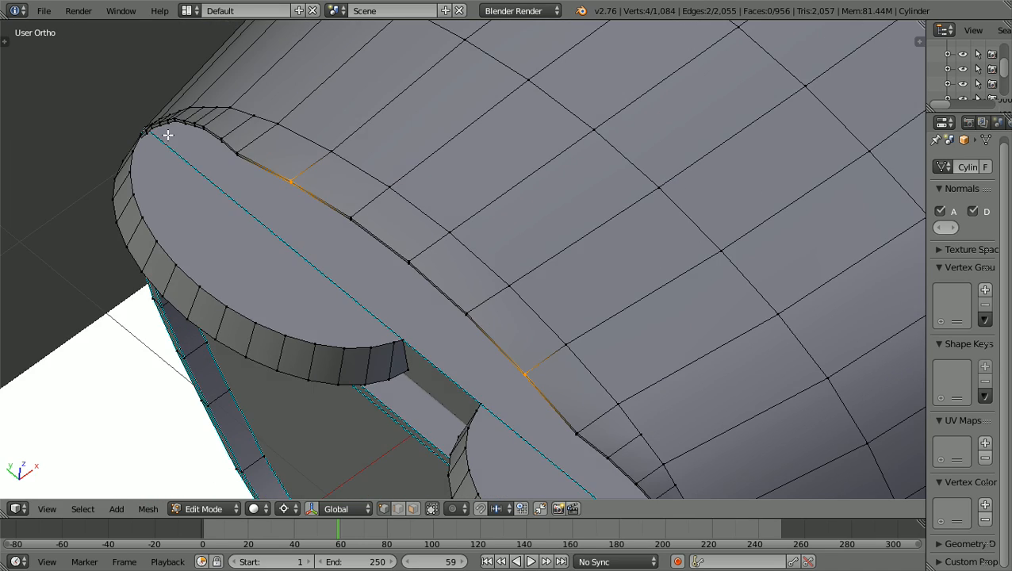
scroll(168, 135, down, 1)
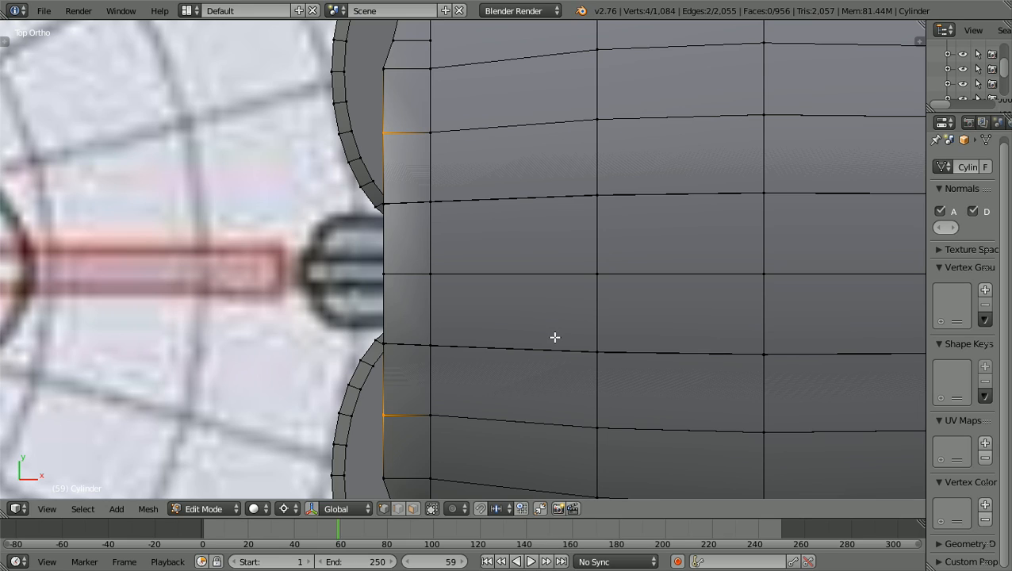
key(s)
key(y)
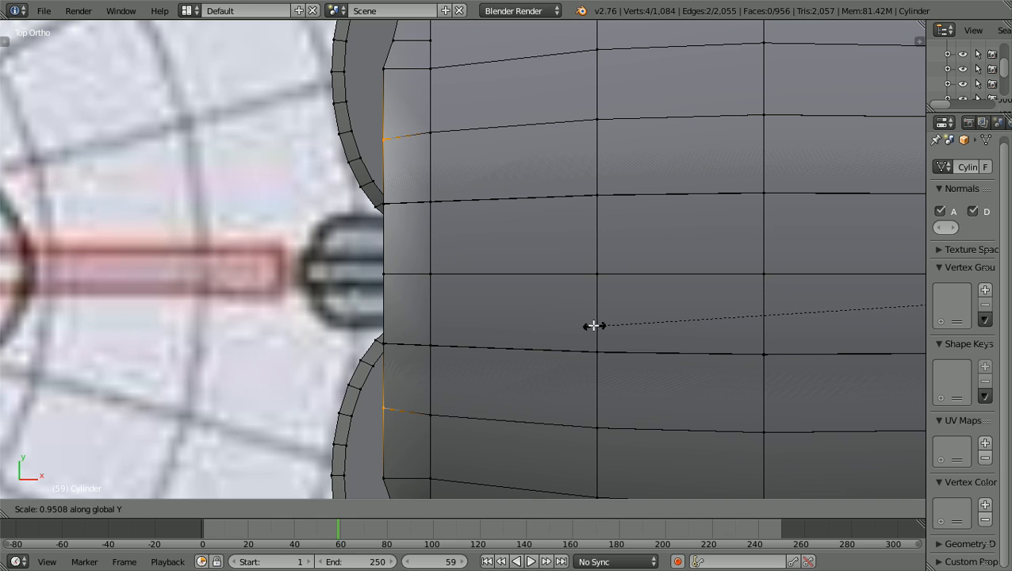
click(591, 325)
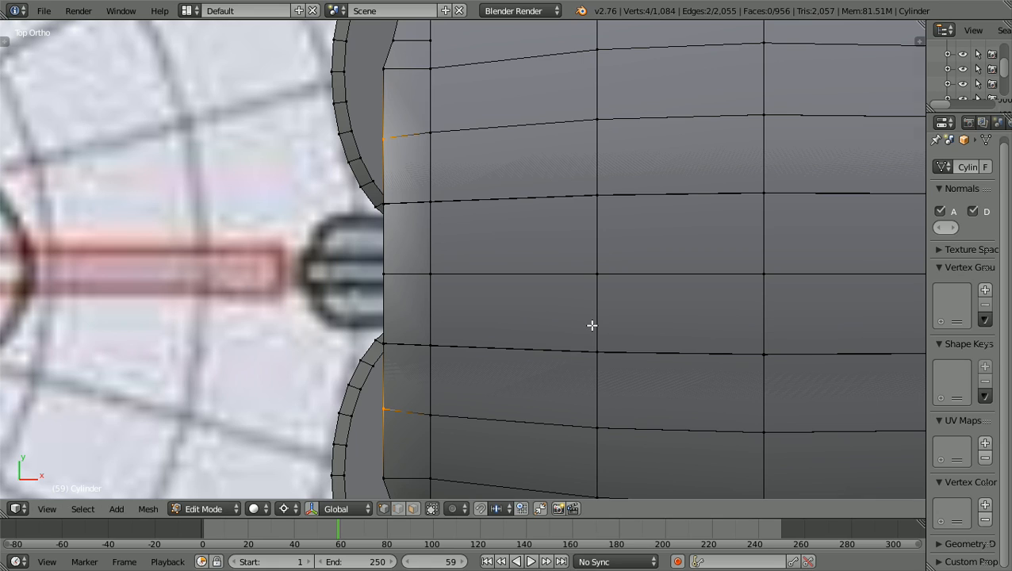
scroll(591, 325, down, 2)
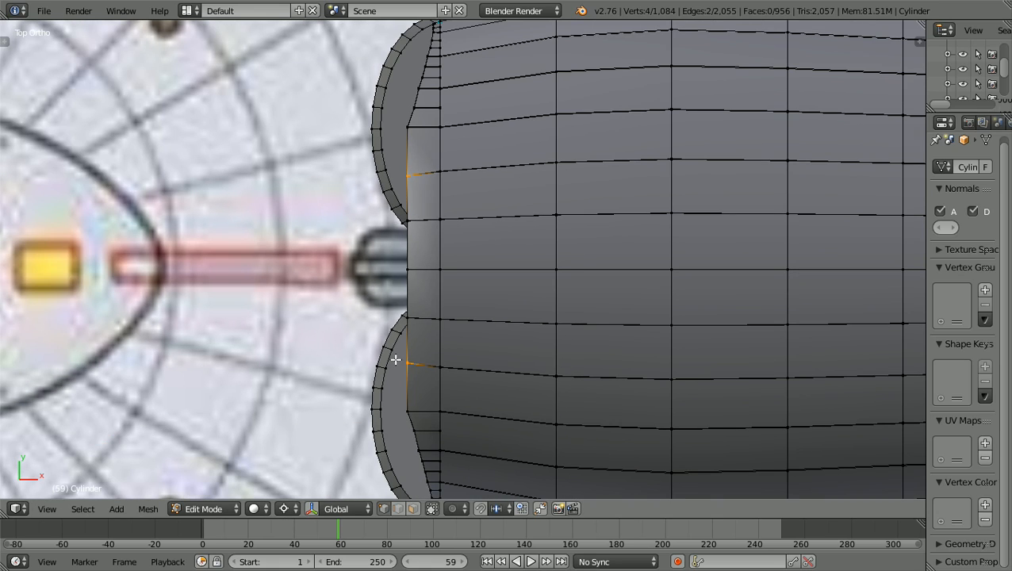
Switch the hull to Object Mode and inspect the front rim's shading from the side and an oblique angle
click(236, 508)
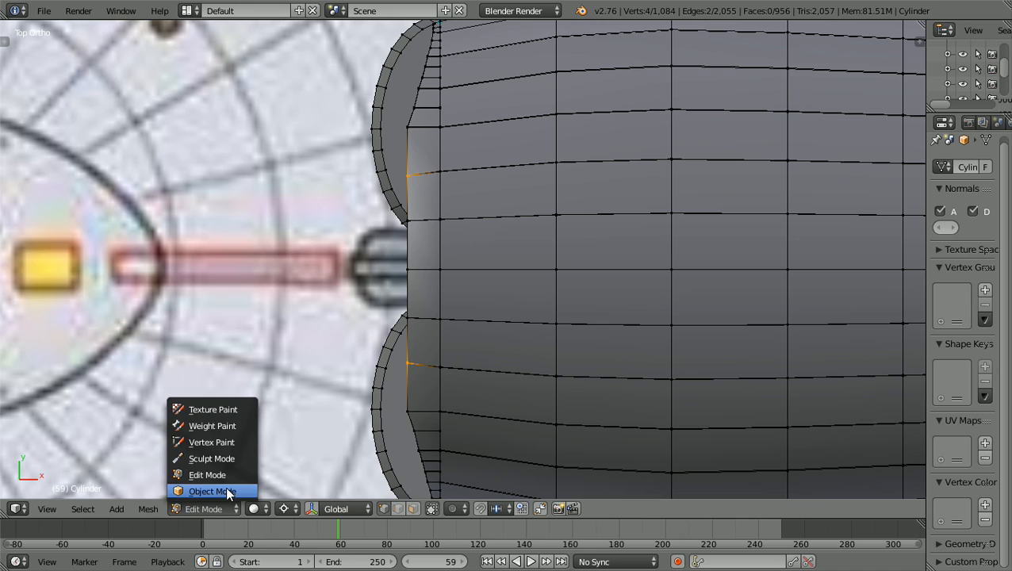
click(231, 482)
scroll(280, 447, down, 3)
middle_drag(271, 442, 306, 304)
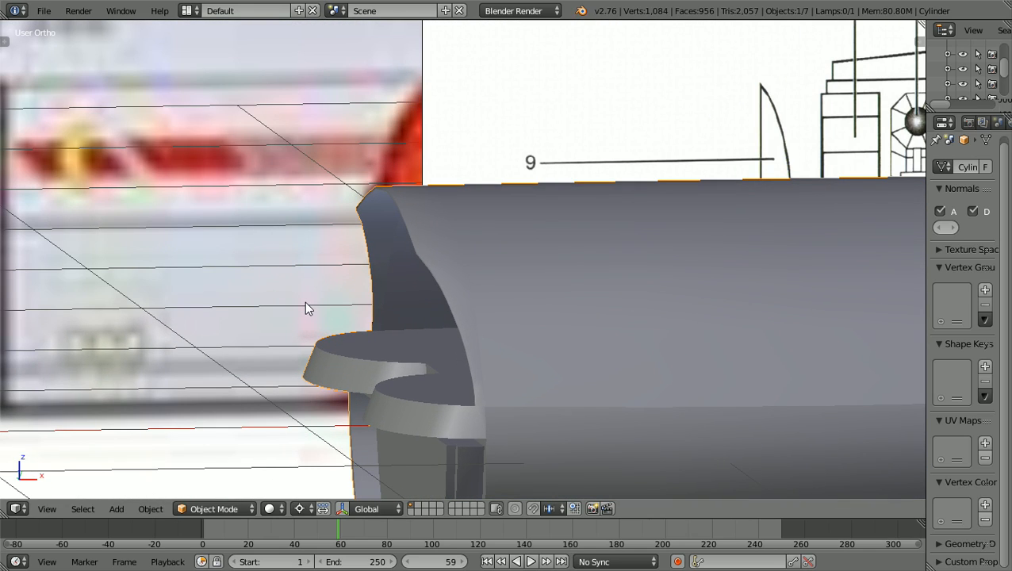
scroll(308, 298, up, 2)
scroll(310, 295, down, 2)
middle_drag(303, 298, 231, 349)
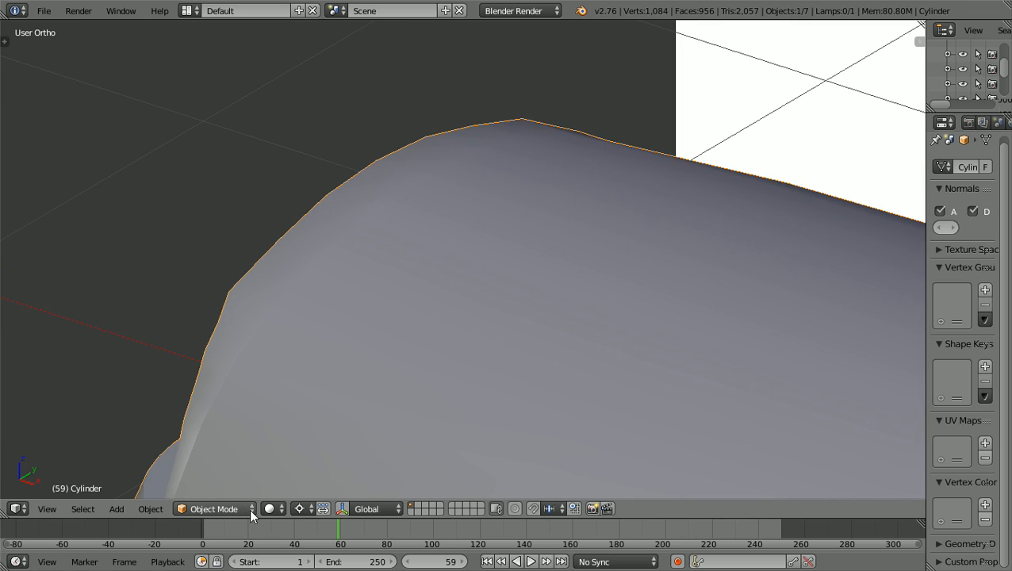
Return the hull to Edit Mode and examine the upper rim's curve around the selected vertices up close
click(249, 508)
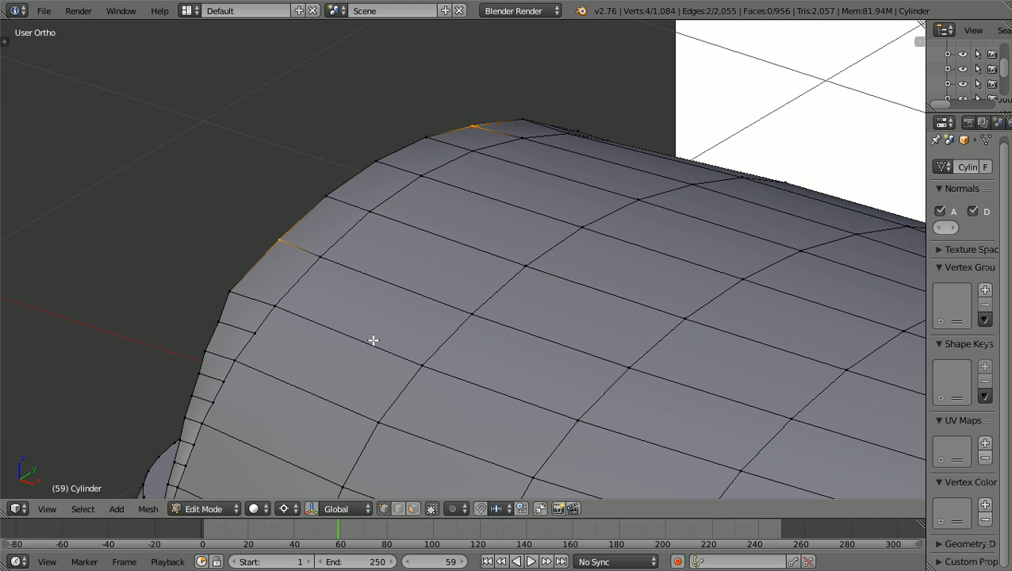
scroll(372, 341, up, 2)
middle_drag(370, 340, 236, 273)
ctrl+scroll(236, 273, down, 4)
scroll(236, 273, up, 3)
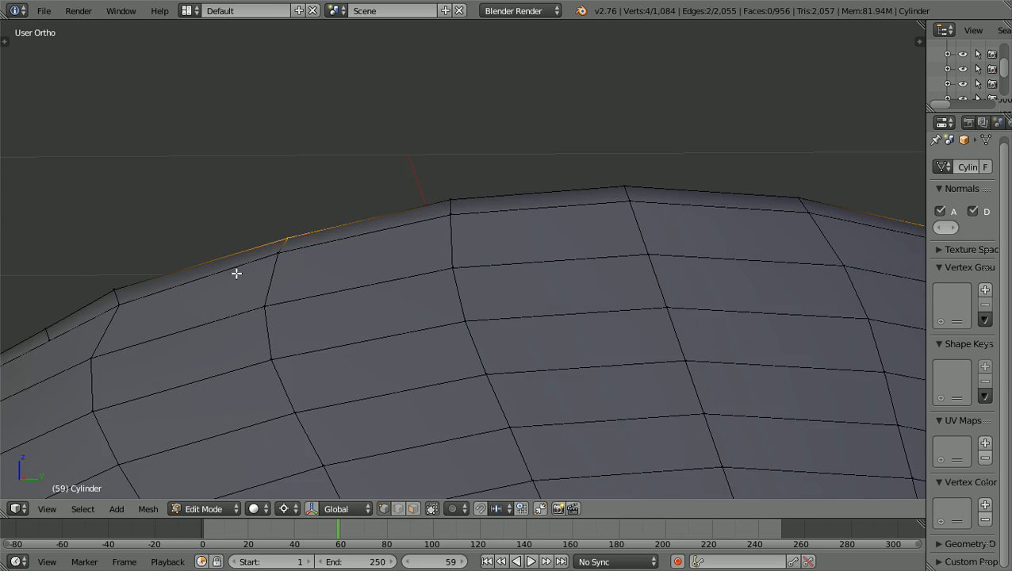
shift+scroll(236, 274, up, 1)
shift+scroll(237, 273, down, 1)
ctrl+scroll(242, 273, down, 6)
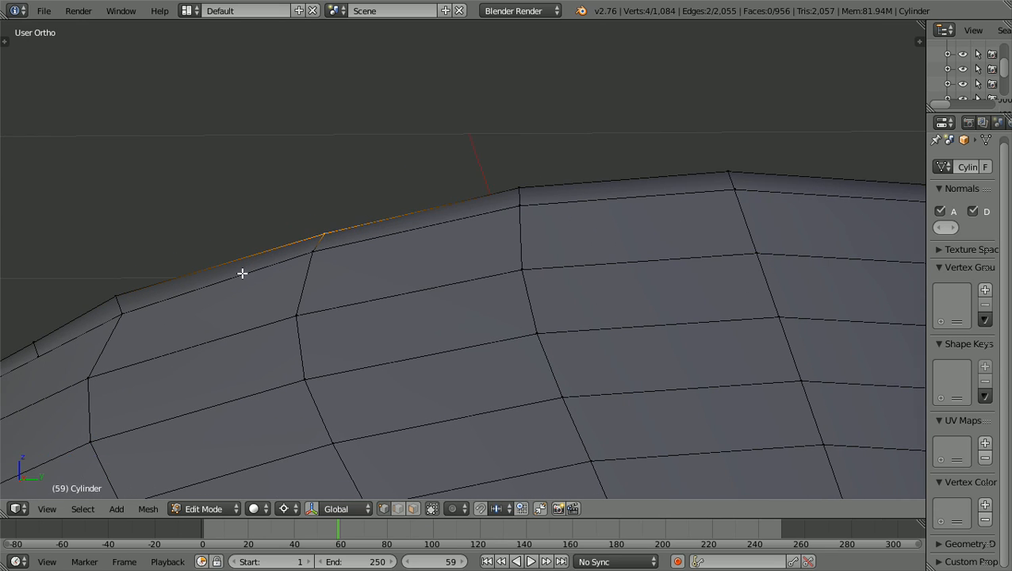
shift+scroll(242, 273, up, 3)
scroll(242, 272, up, 3)
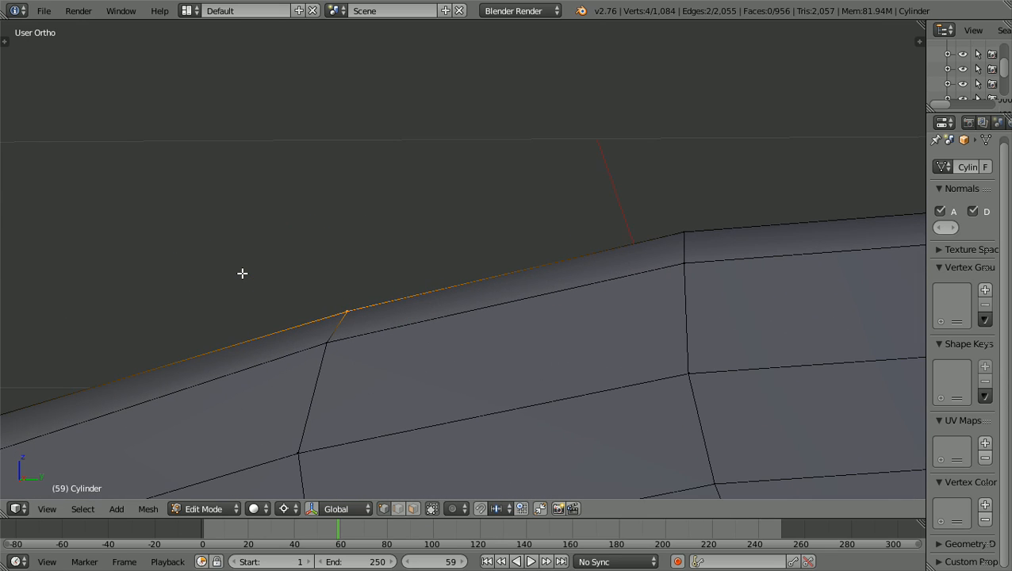
scroll(242, 272, up, 1)
scroll(241, 273, down, 2)
scroll(241, 273, down, 1)
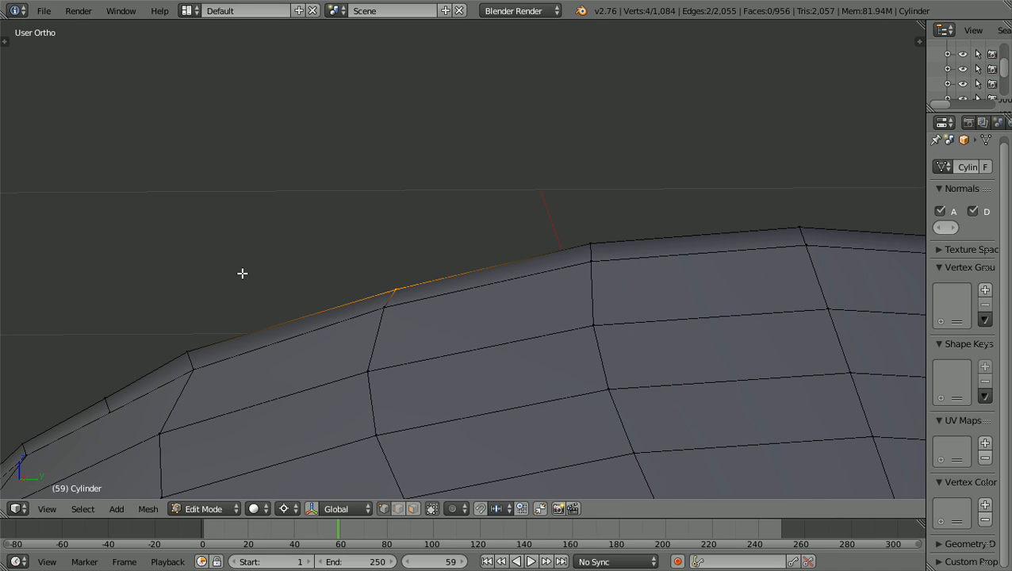
In front view, compare the front rim's vertex profile above the curved strips with the reference drawing
key(KP_1)
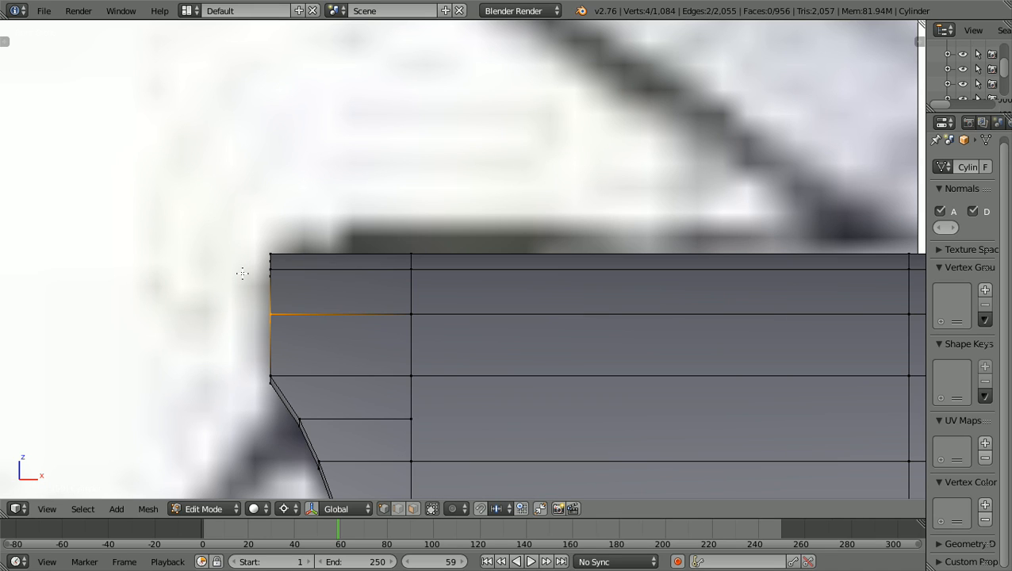
scroll(242, 273, up, 1)
scroll(351, 330, down, 2)
scroll(379, 345, down, 3)
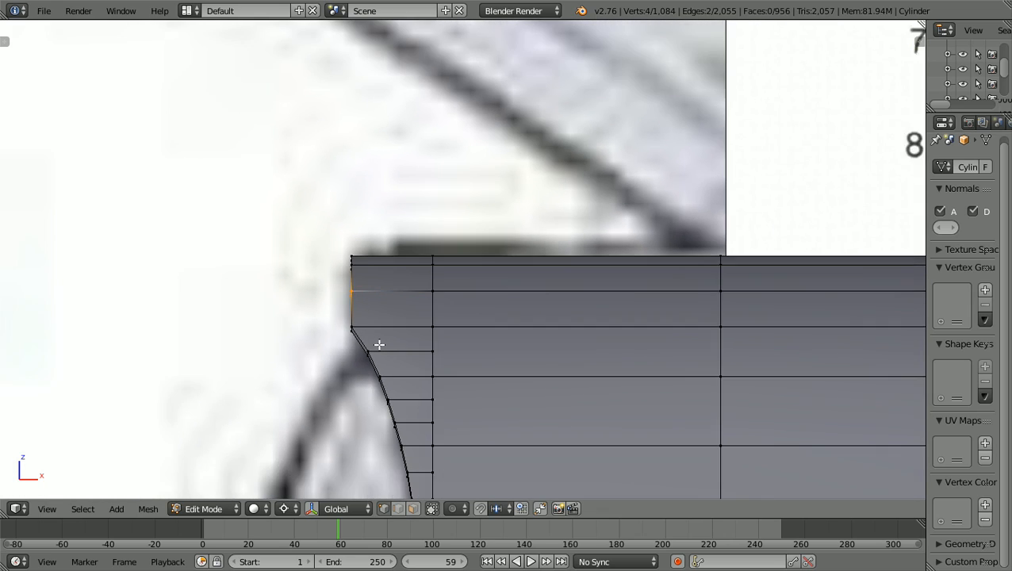
scroll(499, 345, down, 2)
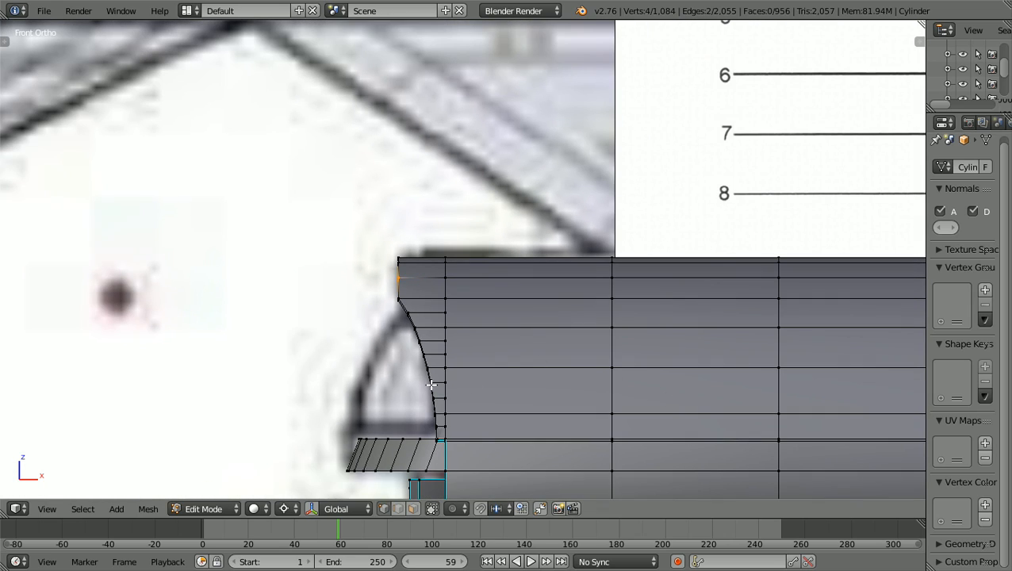
scroll(431, 384, up, 2)
scroll(431, 384, up, 2)
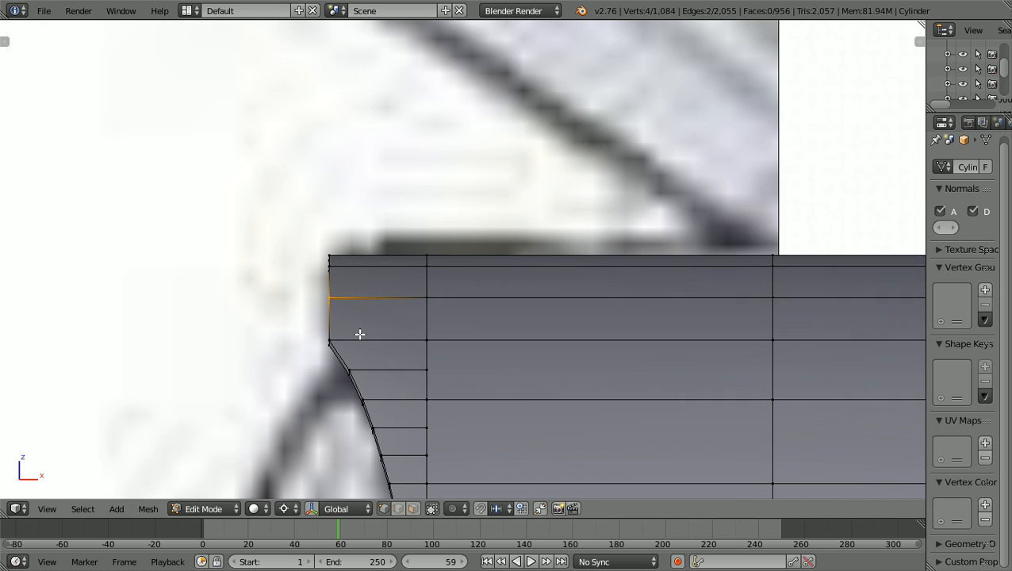
scroll(360, 334, up, 2)
scroll(359, 334, down, 3)
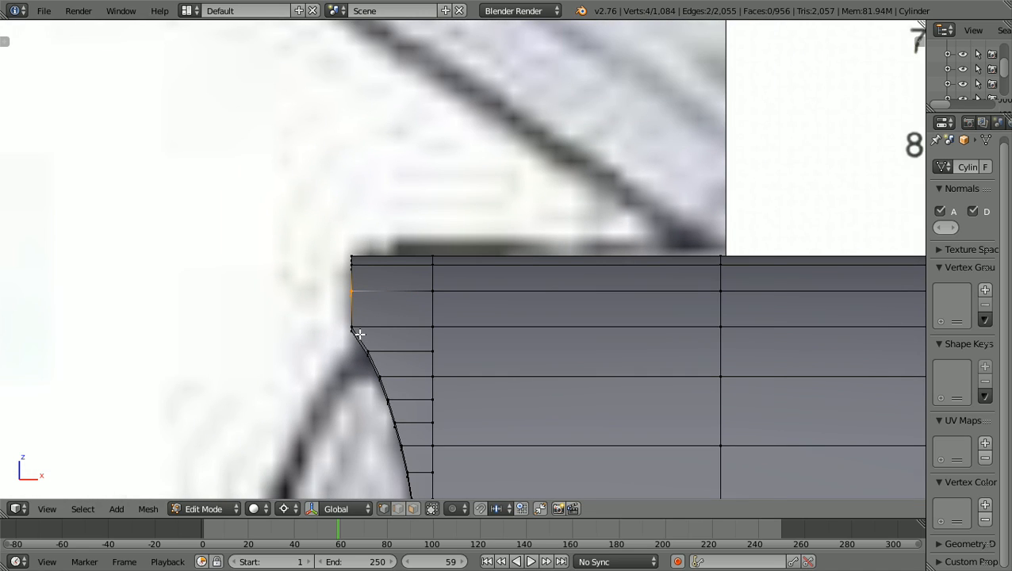
scroll(359, 334, up, 2)
scroll(360, 334, down, 1)
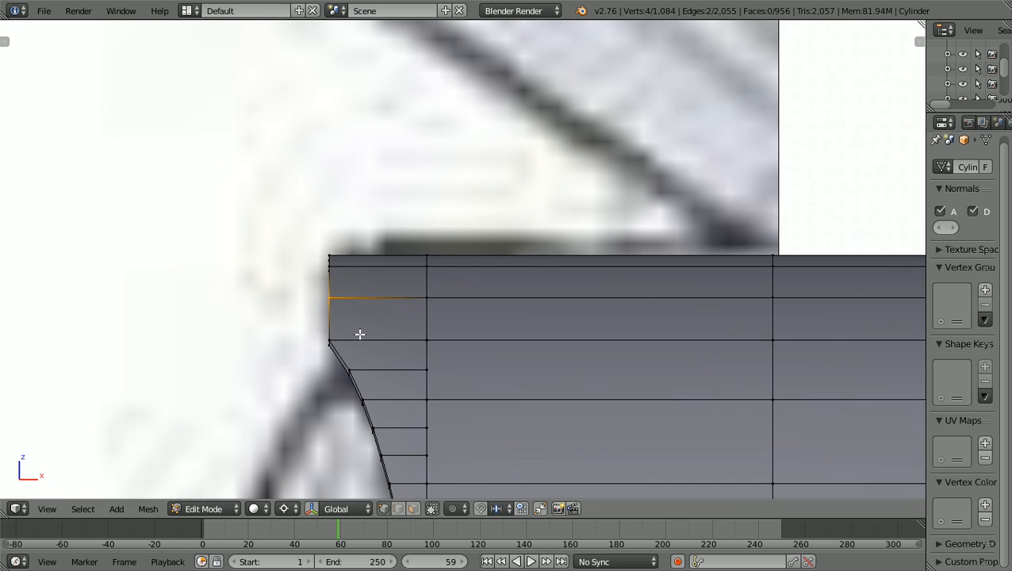
shift+scroll(359, 334, down, 6)
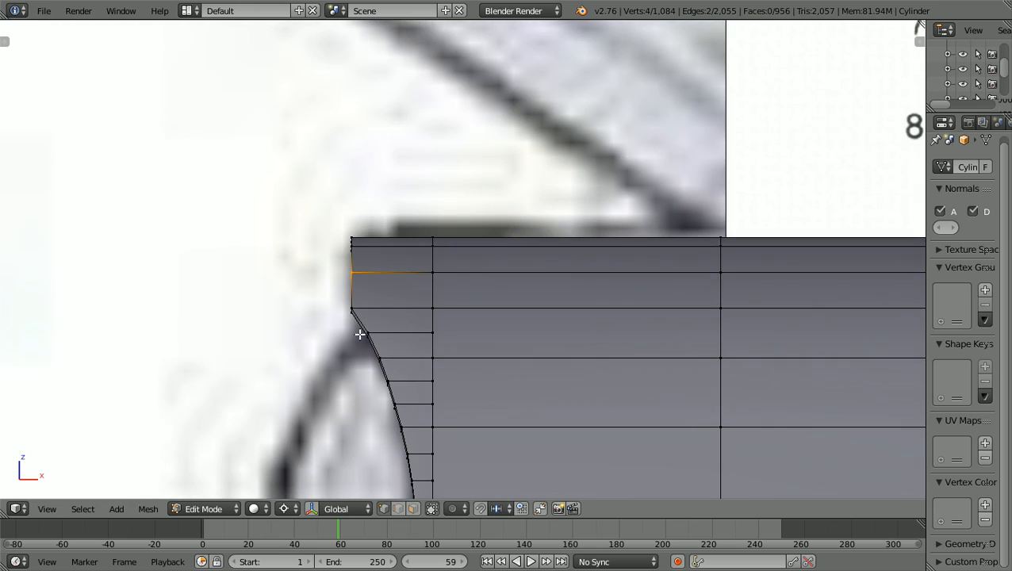
scroll(385, 372, up, 1)
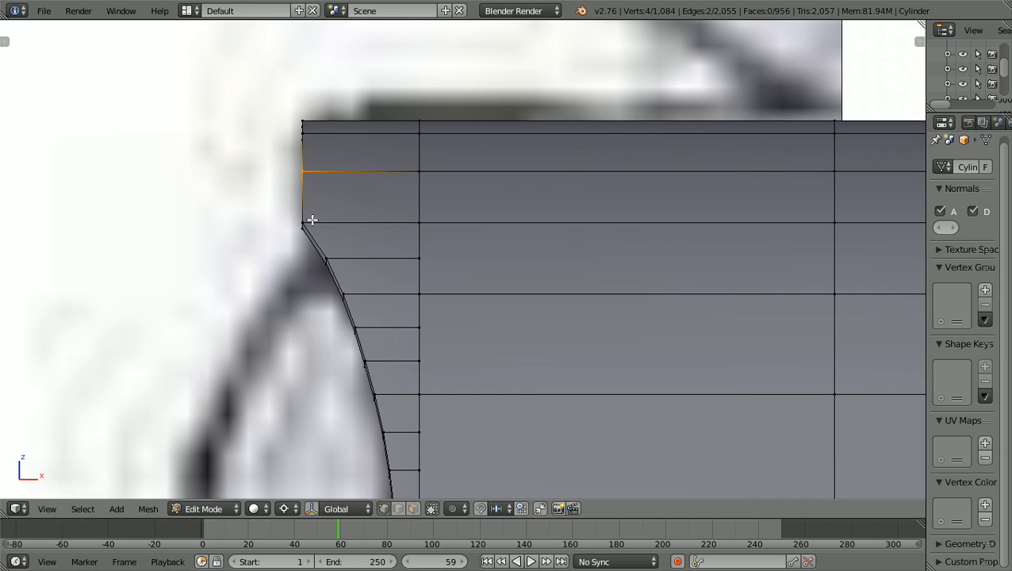
scroll(447, 132, down, 2)
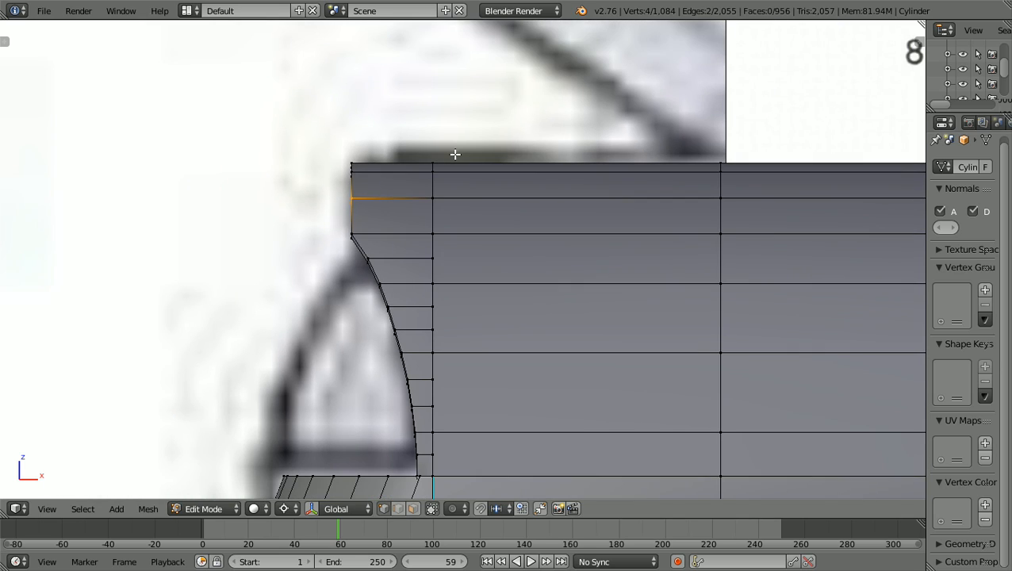
Compare the upper profile of both hull ends with the background blueprints in front view, finishing at the shuttle bay rim
ctrl+scroll(454, 154, down, 4)
scroll(455, 154, down, 2)
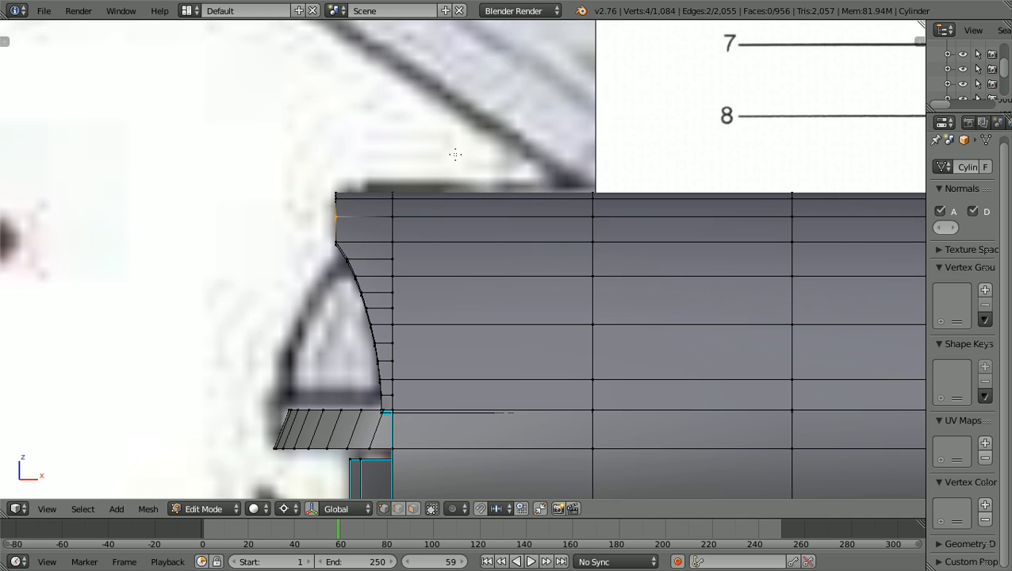
scroll(454, 153, down, 2)
scroll(454, 153, down, 3)
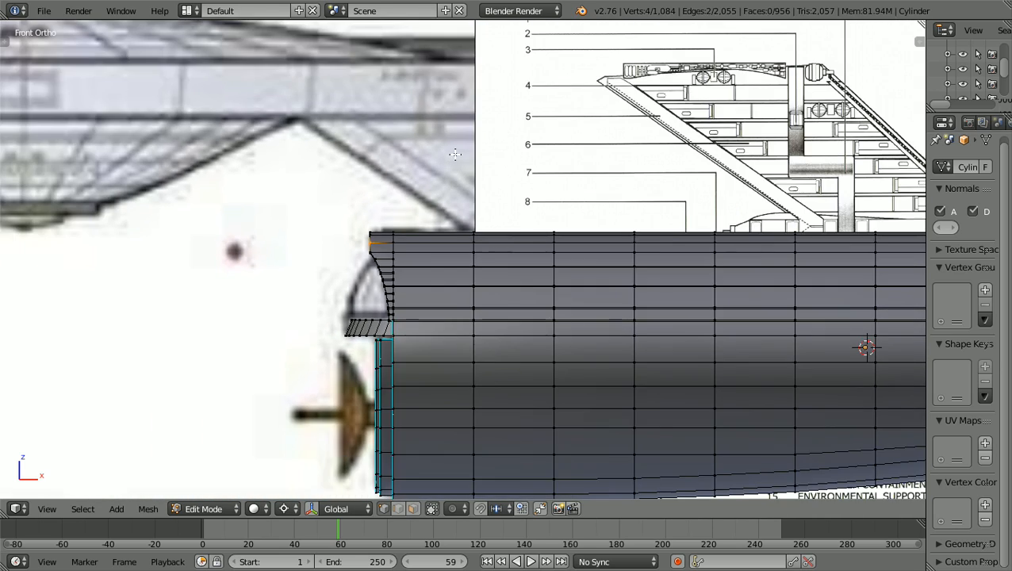
ctrl+scroll(454, 153, down, 3)
ctrl+scroll(454, 154, down, 8)
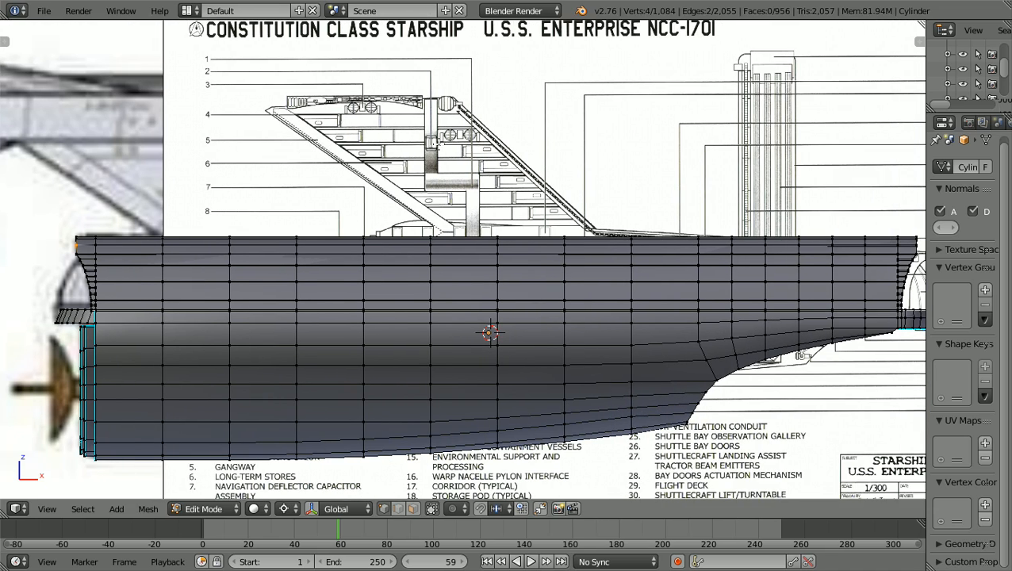
scroll(809, 205, up, 2)
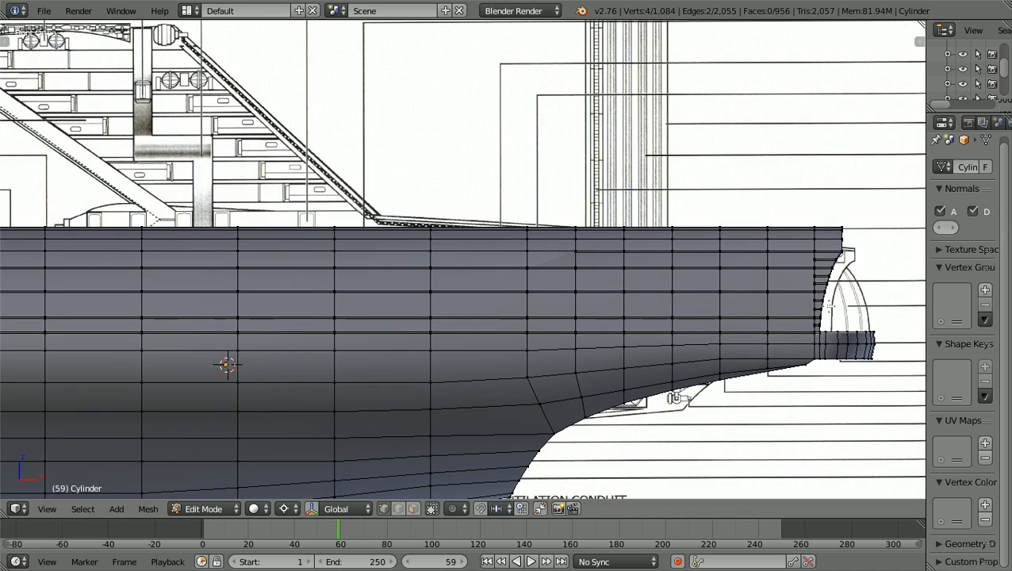
ctrl+scroll(813, 300, down, 3)
scroll(728, 262, up, 2)
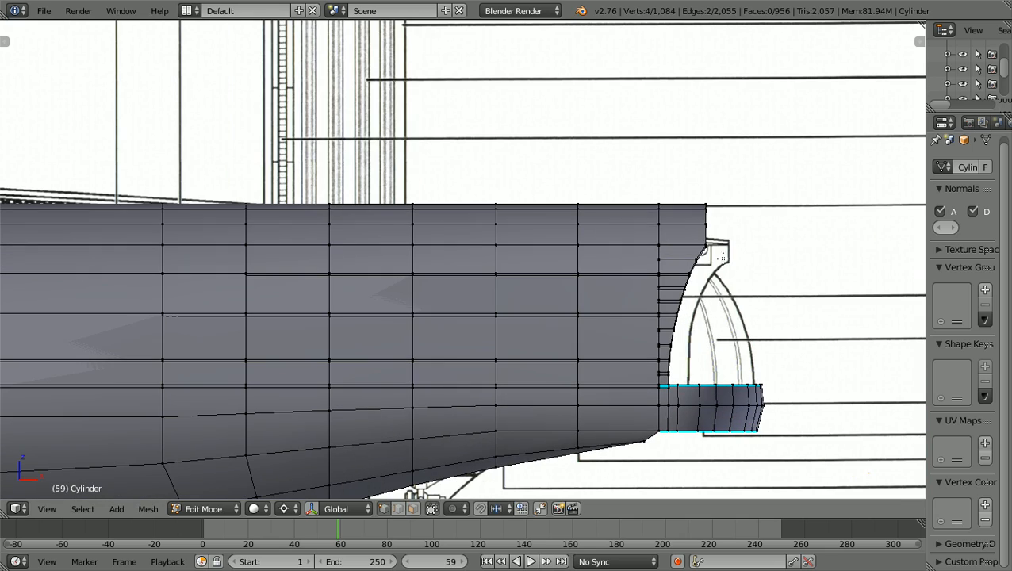
scroll(706, 236, down, 2)
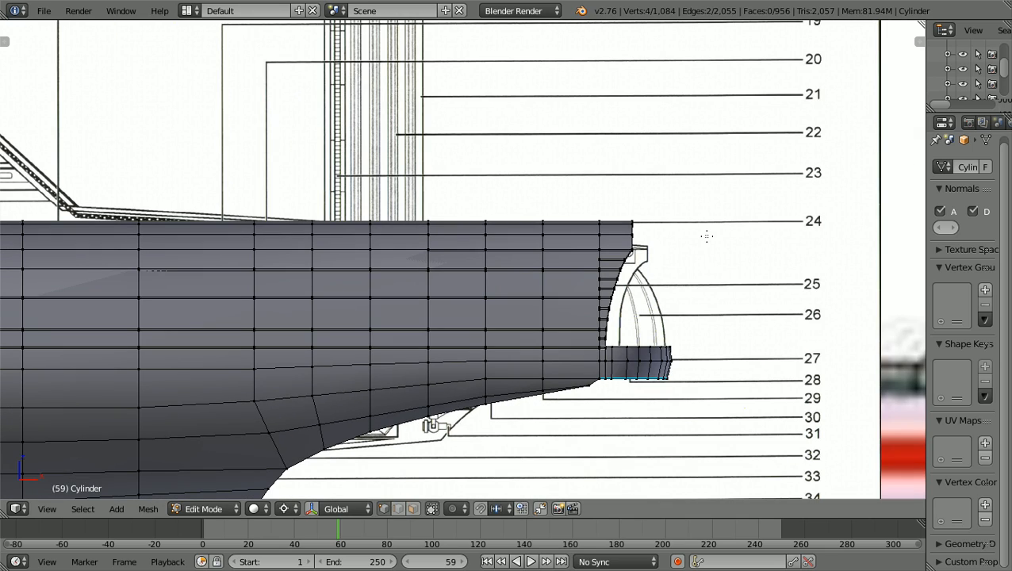
scroll(707, 236, down, 1)
scroll(707, 235, up, 2)
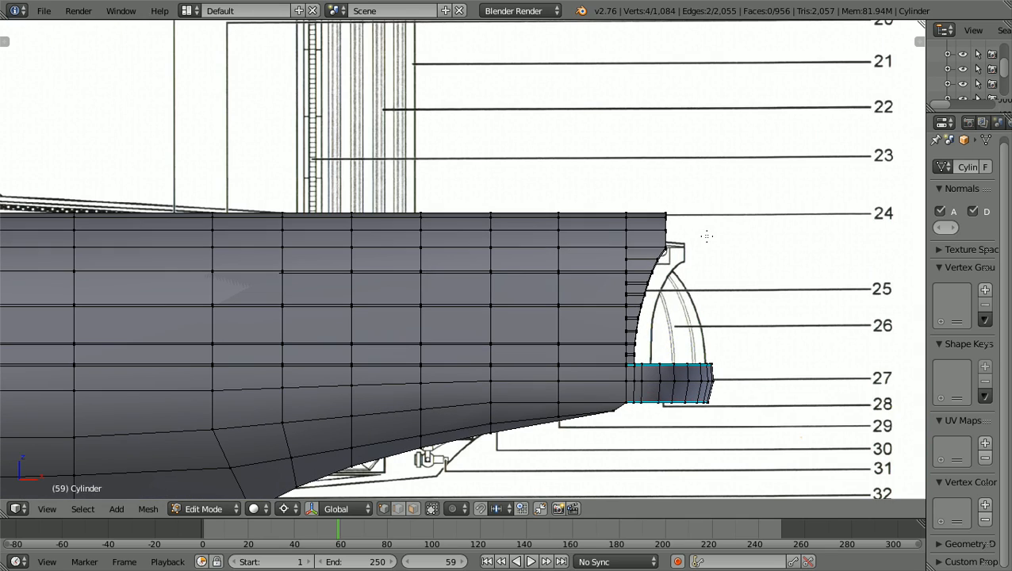
ctrl+scroll(707, 235, down, 2)
scroll(707, 235, up, 1)
scroll(706, 235, up, 3)
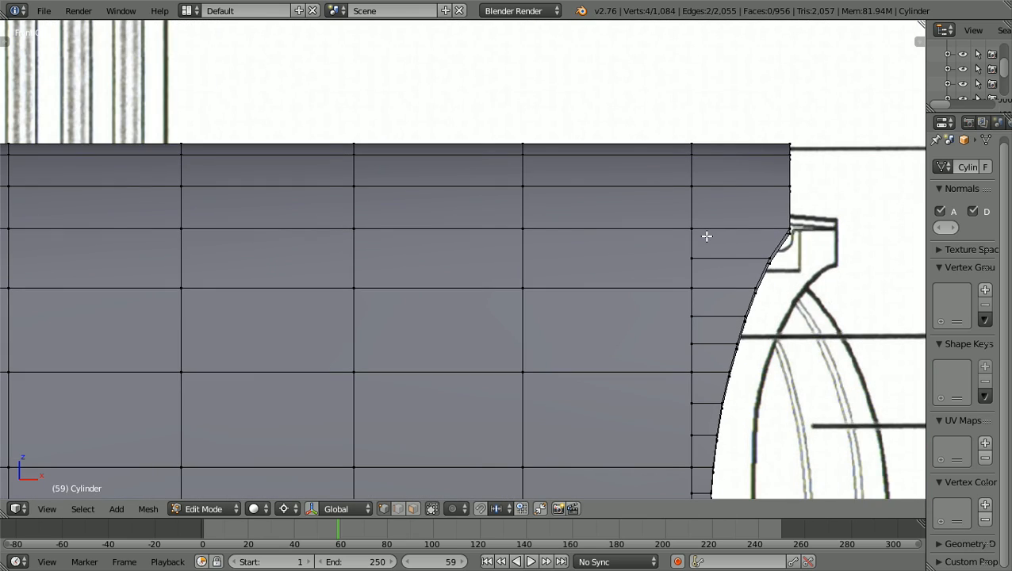
ctrl+scroll(706, 236, down, 3)
scroll(706, 236, up, 4)
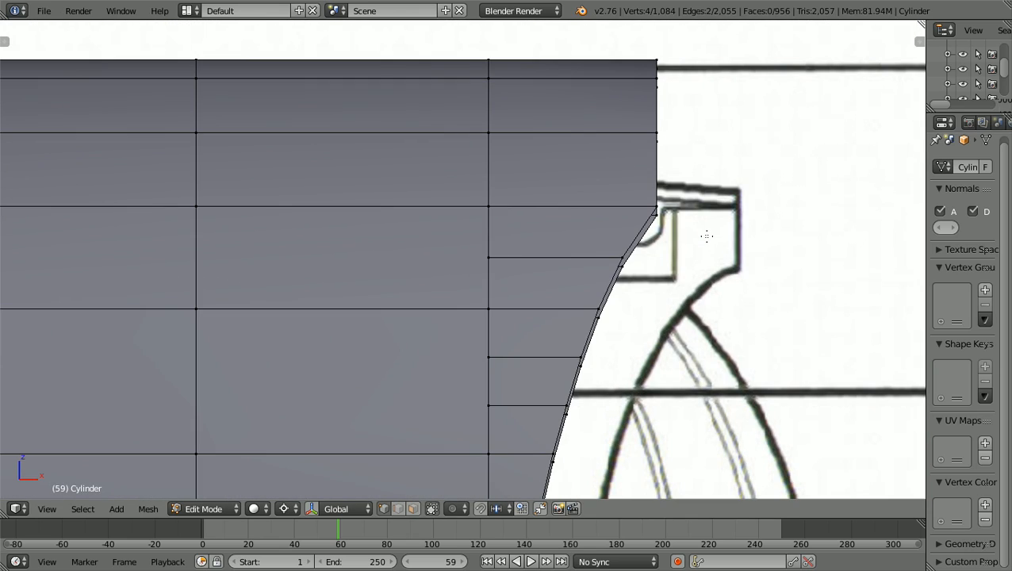
scroll(703, 235, down, 1)
Examine the shuttle bay opening's rim, interior and protruding floor ledge from several oblique angles
middle_drag(703, 235, 614, 238)
ctrl+scroll(613, 238, up, 11)
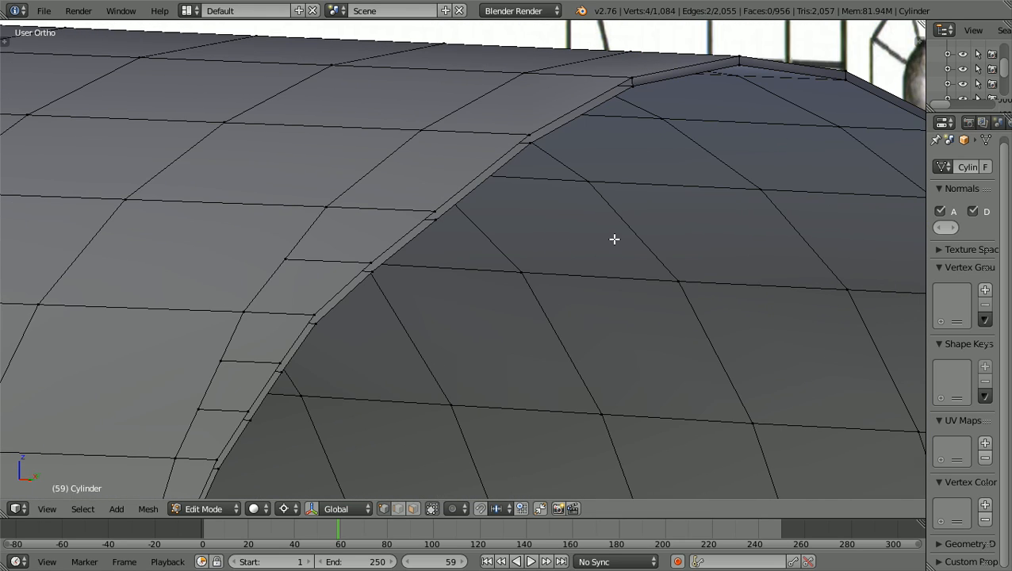
ctrl+scroll(614, 239, up, 9)
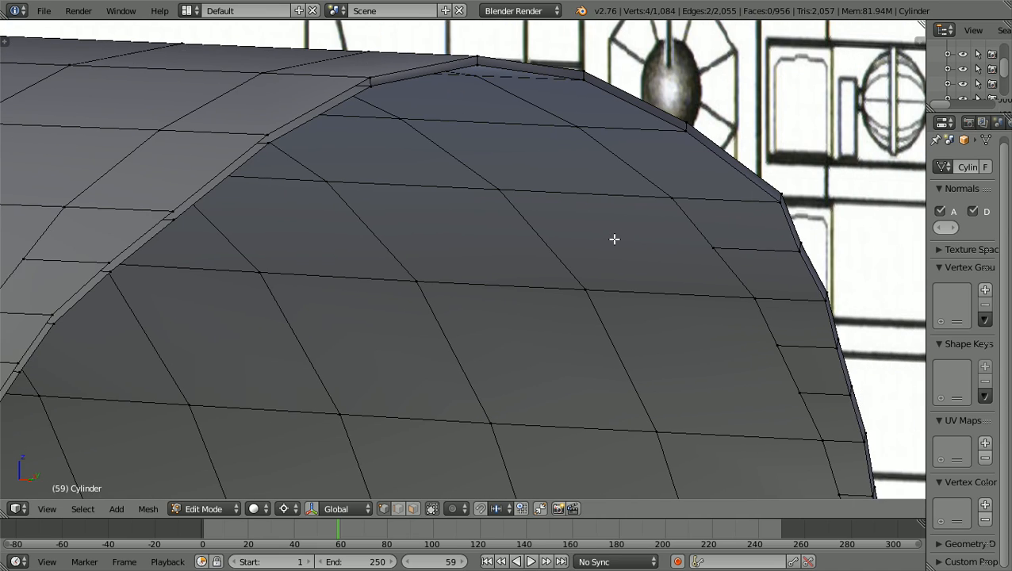
scroll(614, 239, down, 2)
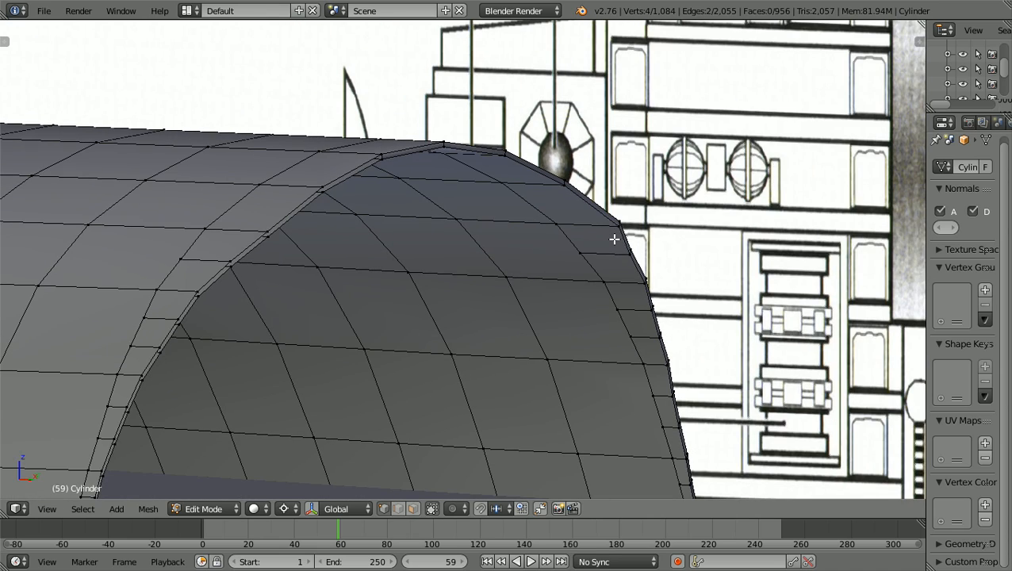
shift+scroll(614, 239, down, 6)
scroll(614, 239, up, 2)
shift+scroll(614, 239, up, 3)
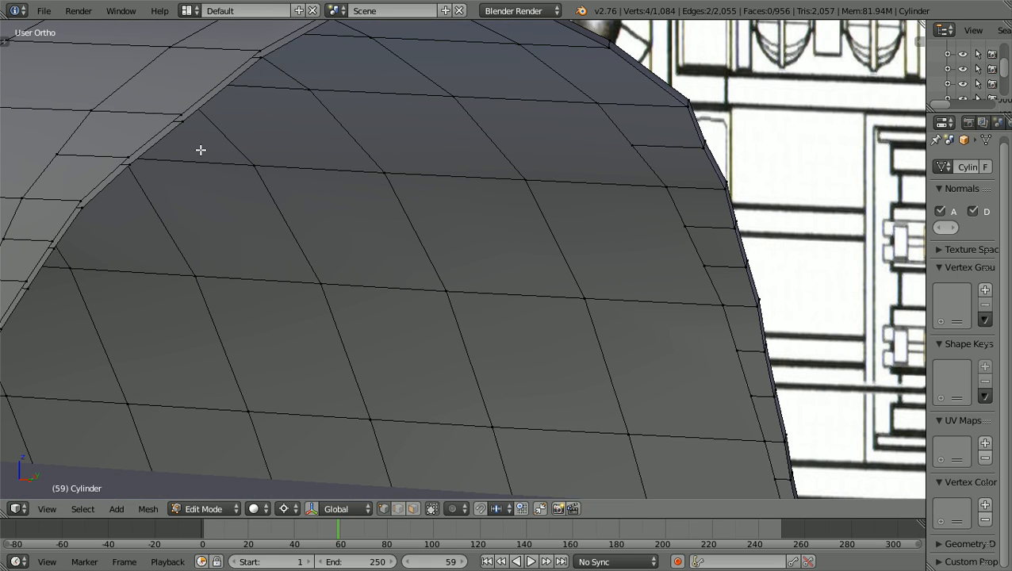
scroll(236, 182, down, 2)
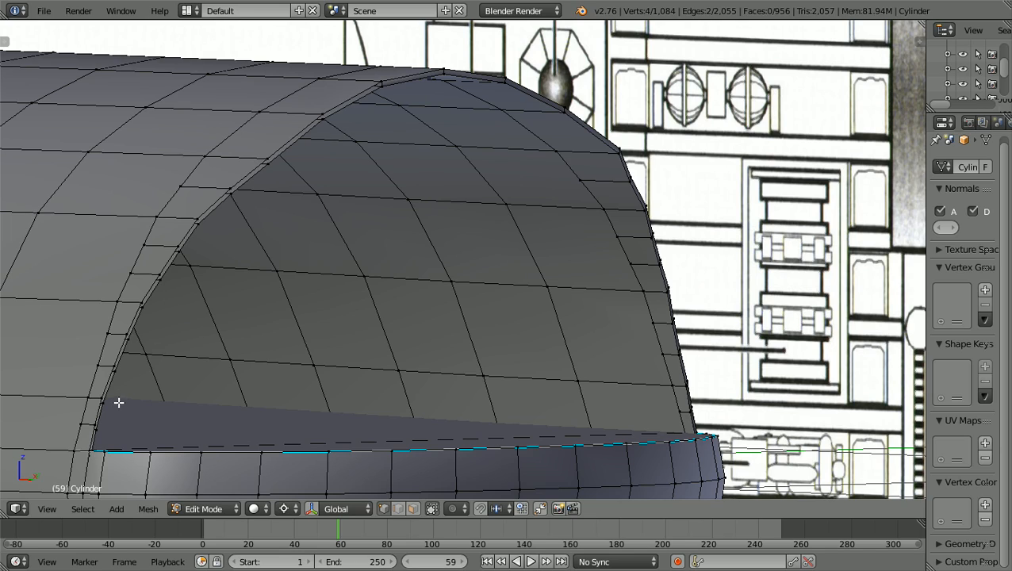
scroll(402, 264, down, 2)
middle_drag(402, 264, 323, 266)
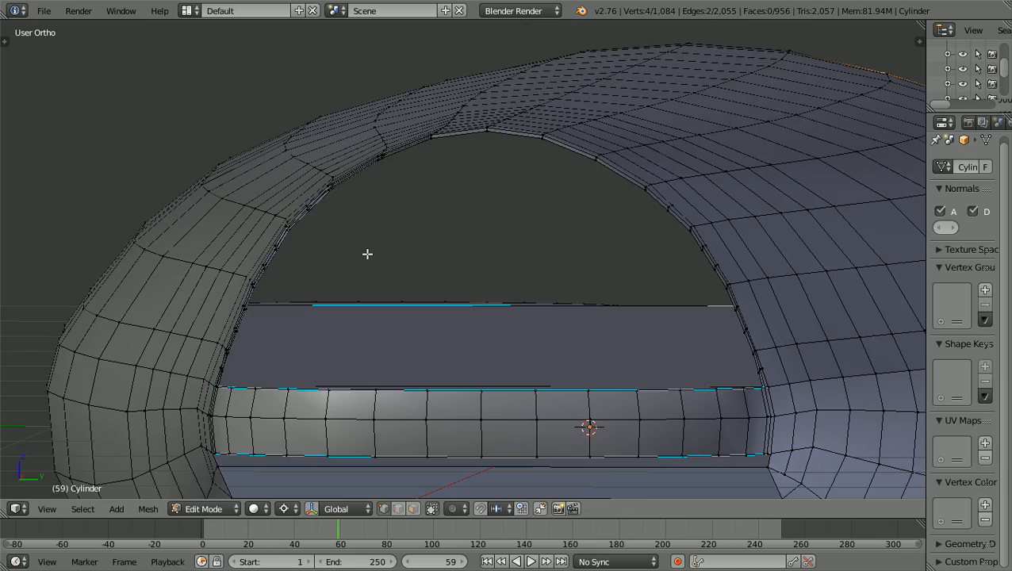
scroll(367, 254, up, 4)
scroll(367, 254, down, 2)
mouse_move(382, 261)
middle_down()
mouse_move(452, 267)
mouse_move(334, 264)
mouse_move(488, 258)
mouse_move(483, 275)
mouse_move(384, 264)
mouse_move(335, 210)
mouse_move(435, 224)
middle_up()
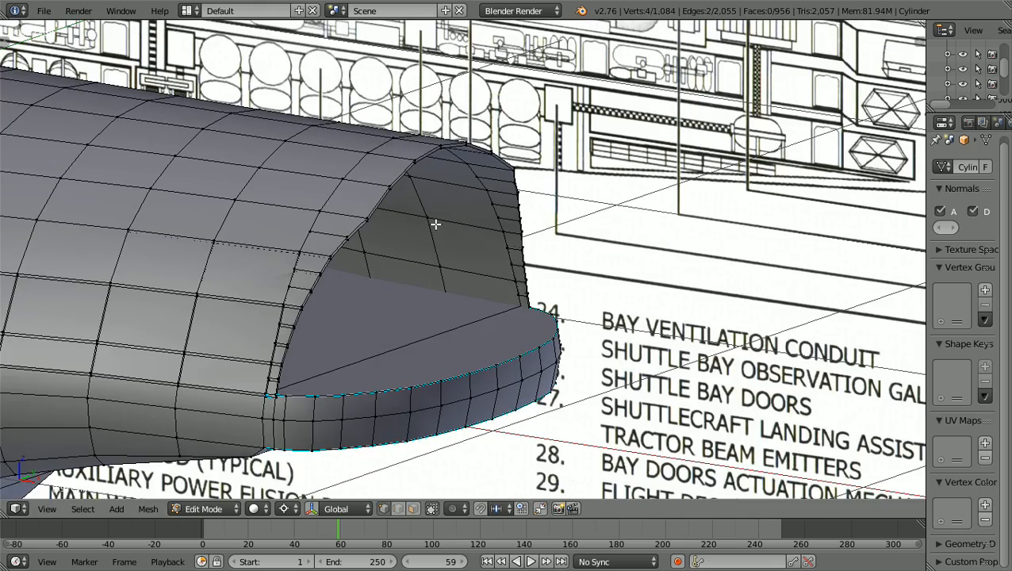
scroll(435, 224, up, 1)
scroll(435, 224, down, 3)
ctrl+scroll(435, 224, down, 4)
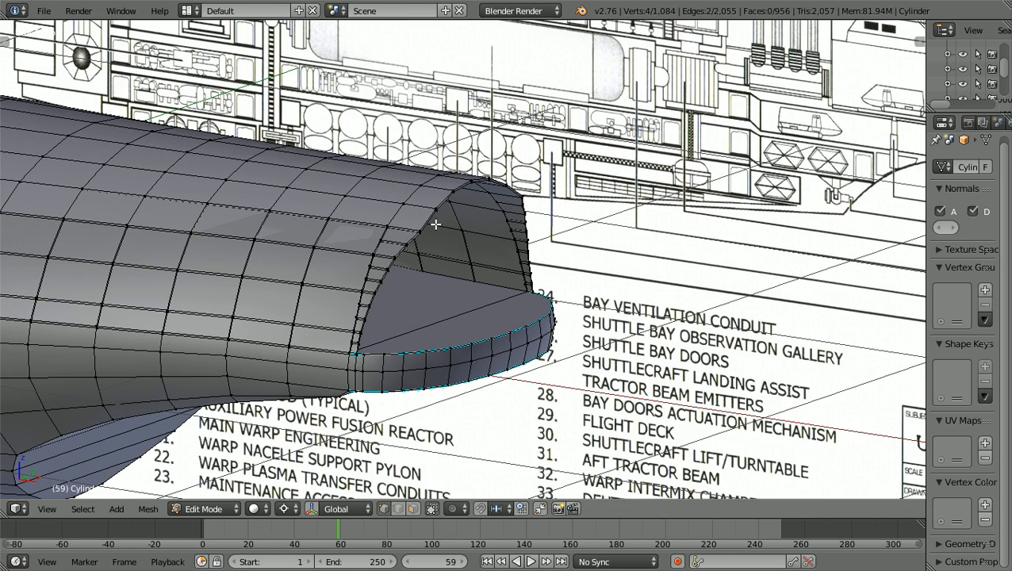
Clear the selection and, in top-view wireframe, select the near-side corner edge of the rim at the hull's deflector end
key(KP_3)
ctrl+scroll(435, 224, down, 6)
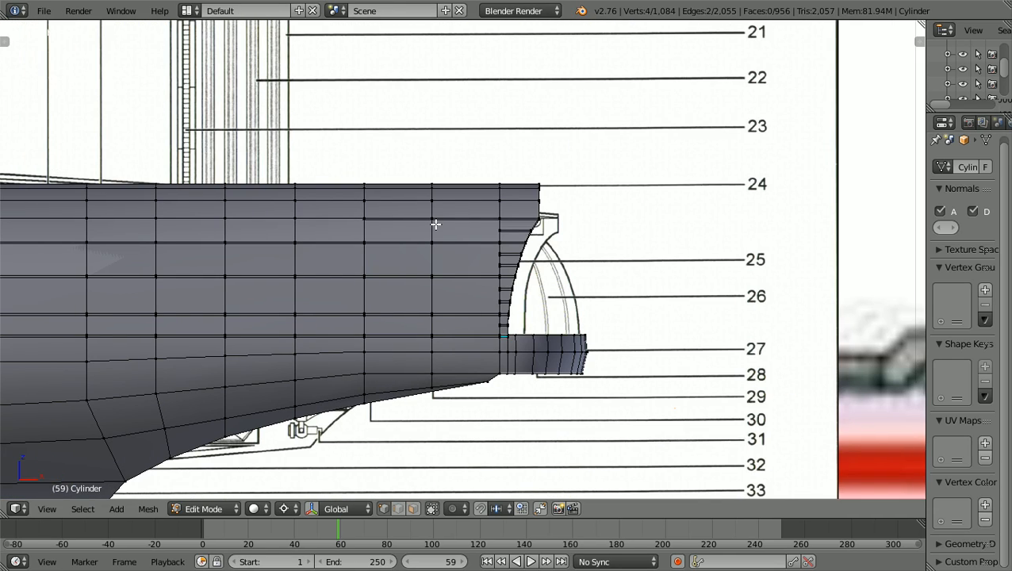
ctrl+scroll(435, 224, down, 8)
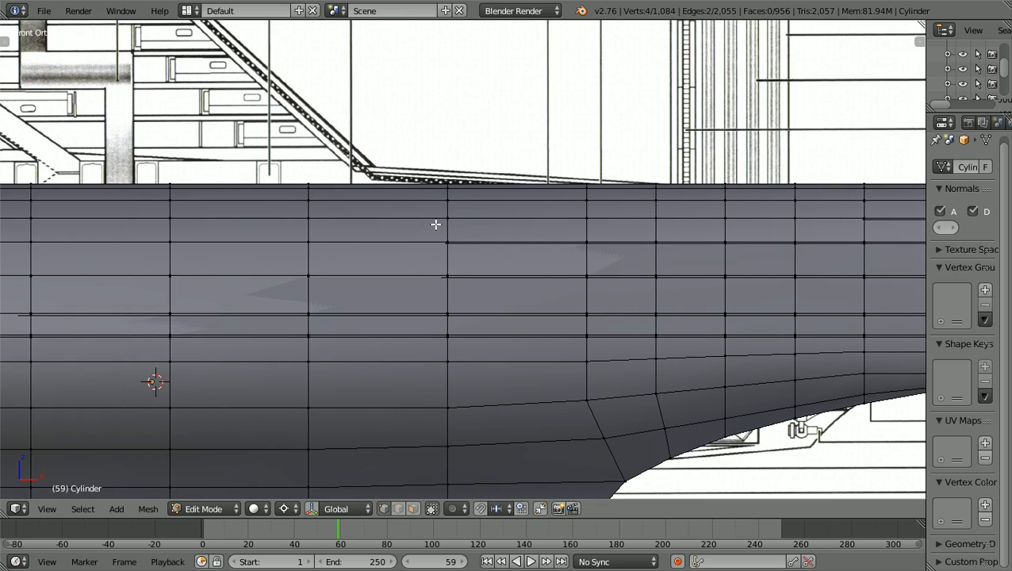
ctrl+scroll(435, 224, down, 8)
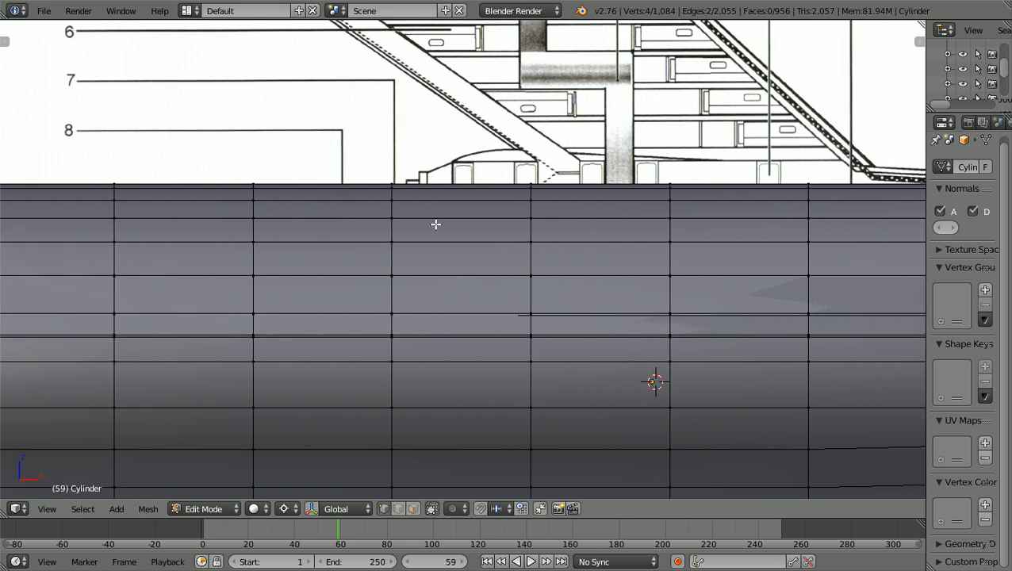
ctrl+scroll(435, 224, down, 6)
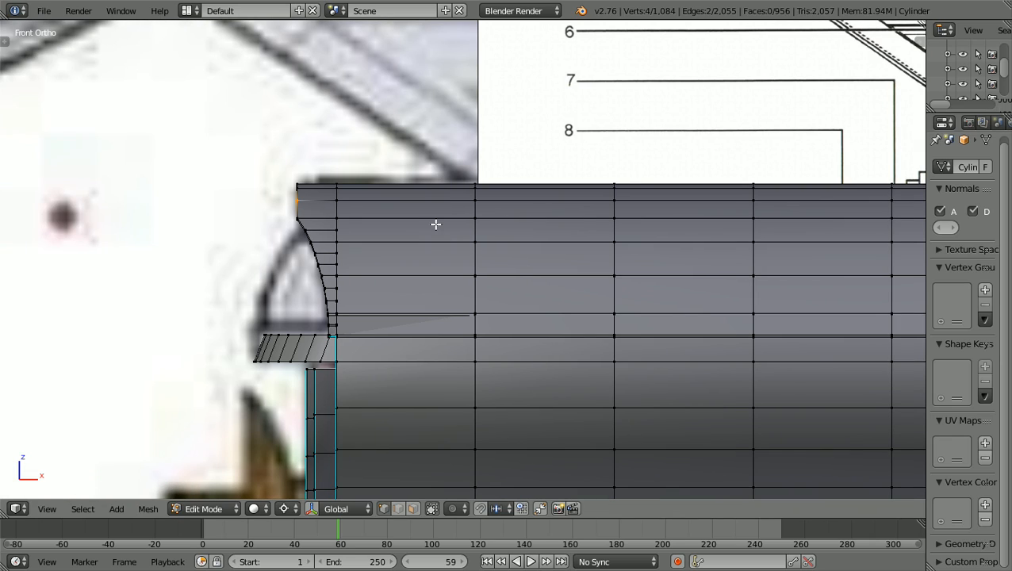
key(KP_7)
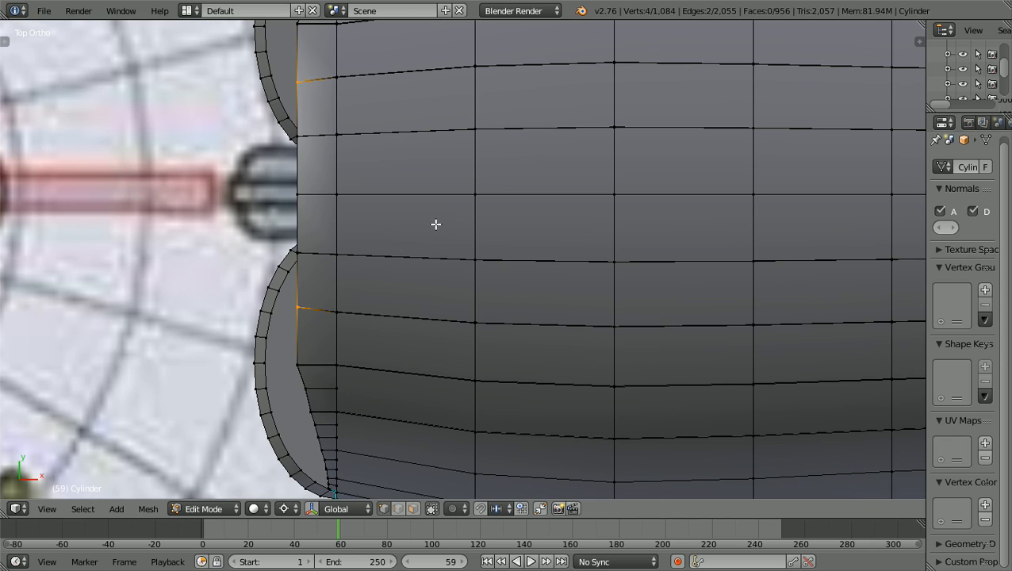
key(a)
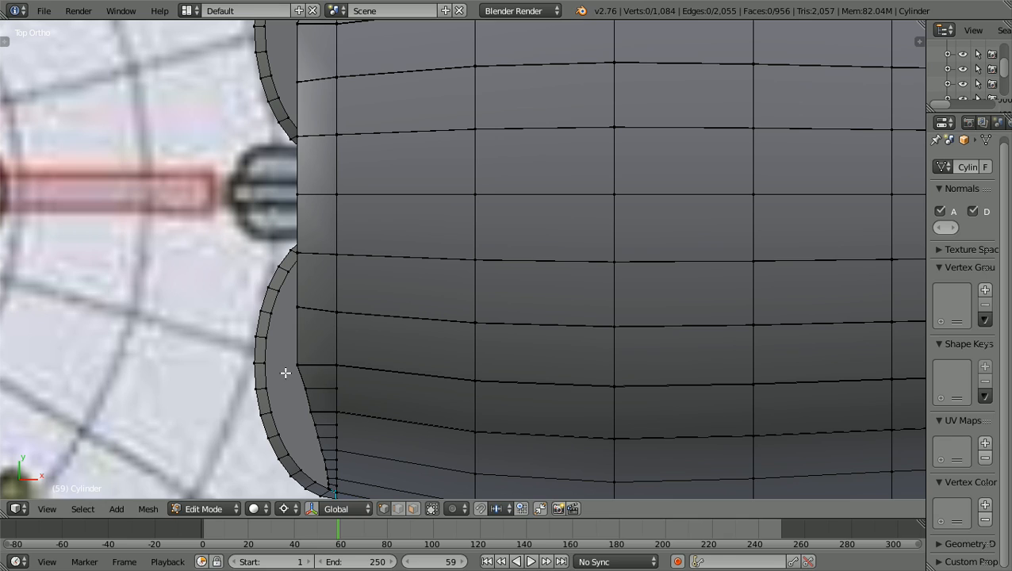
ctrl+scroll(285, 373, down, 2)
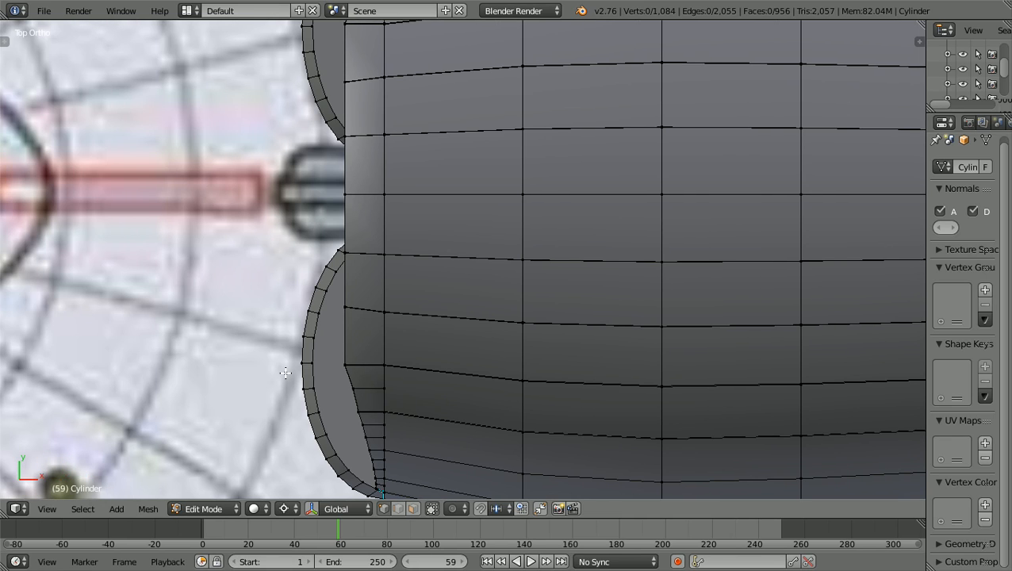
shift+scroll(285, 372, down, 3)
ctrl+scroll(285, 373, up, 4)
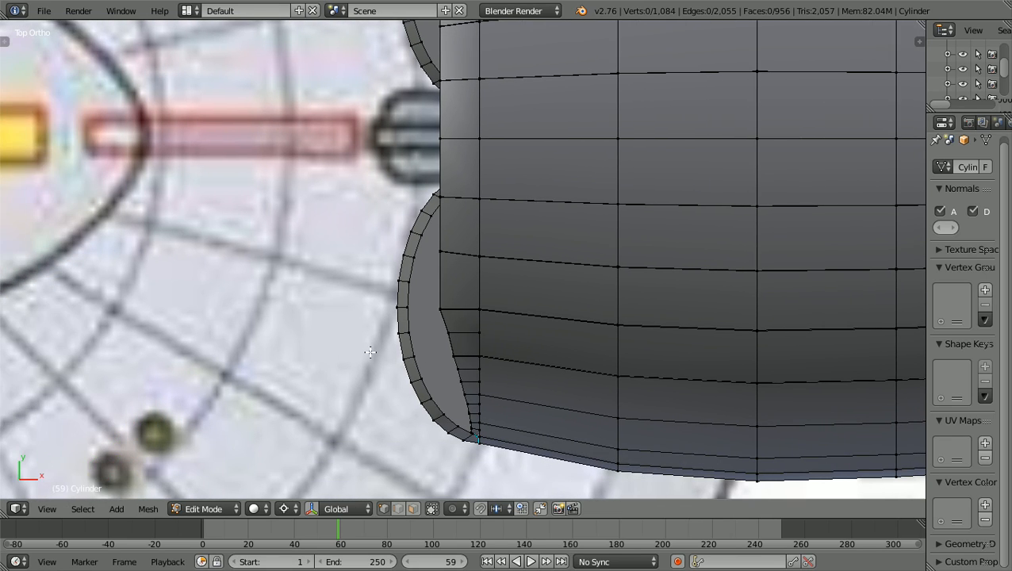
scroll(427, 341, up, 5)
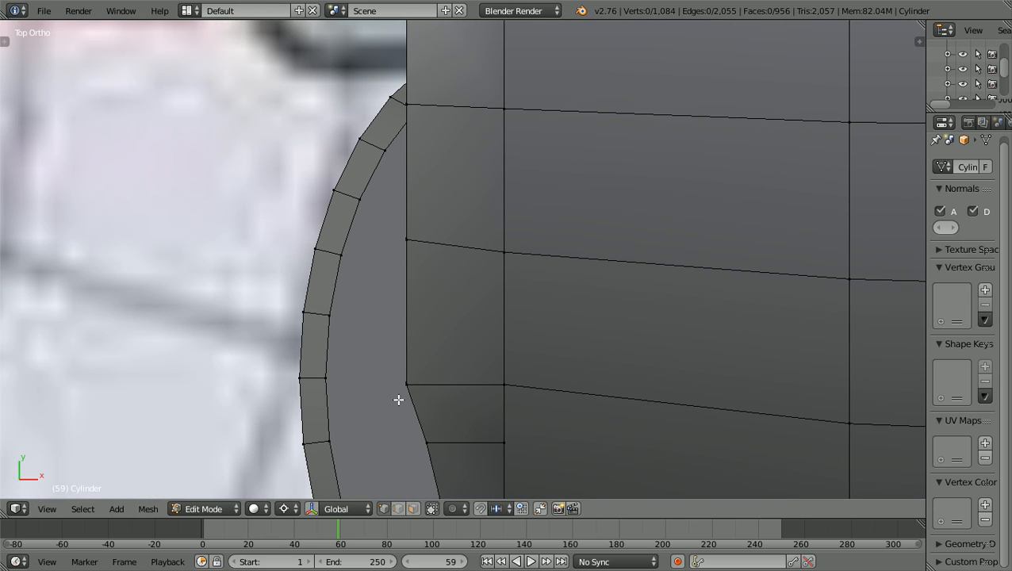
key(z)
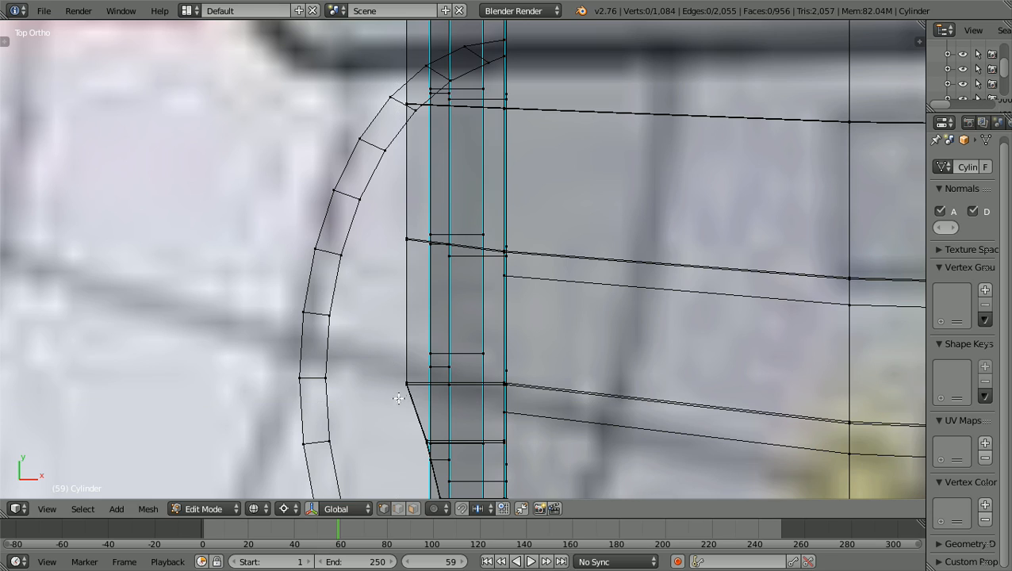
right_click(410, 364)
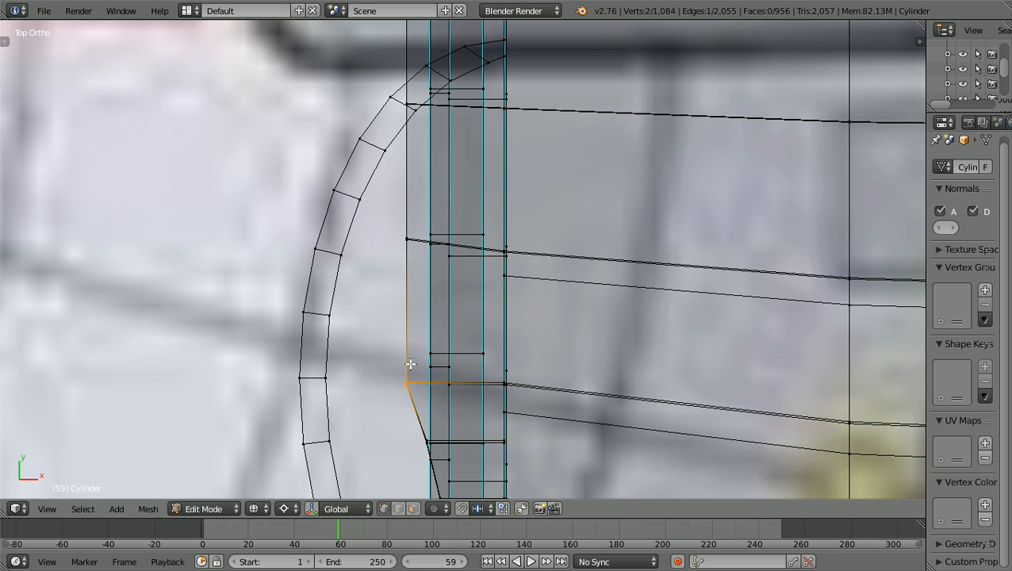
scroll(410, 364, down, 2)
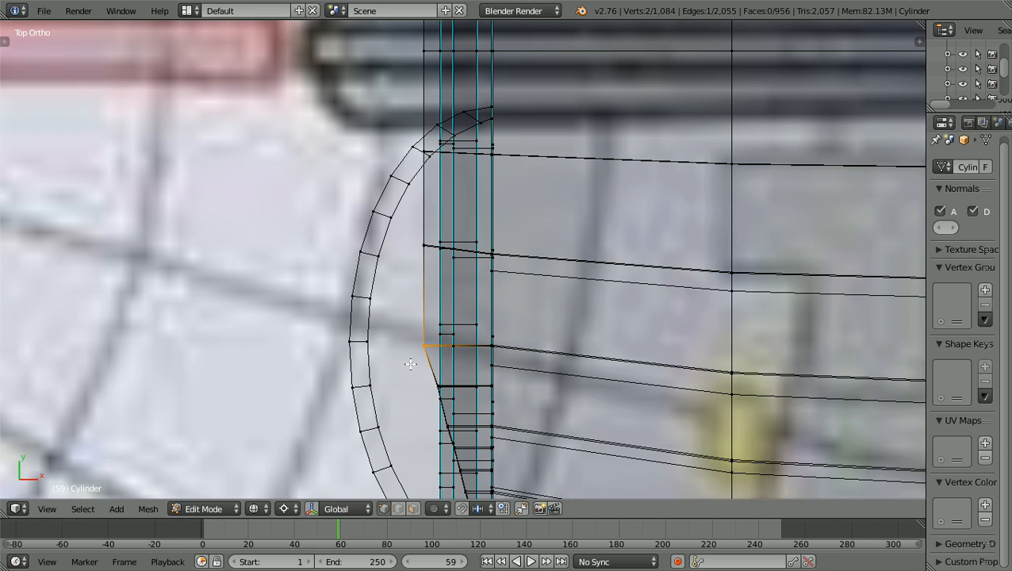
Add the matching corner edge on the opposite side of the deflector-end rim to the selection and restore solid shading
shift+scroll(410, 364, up, 16)
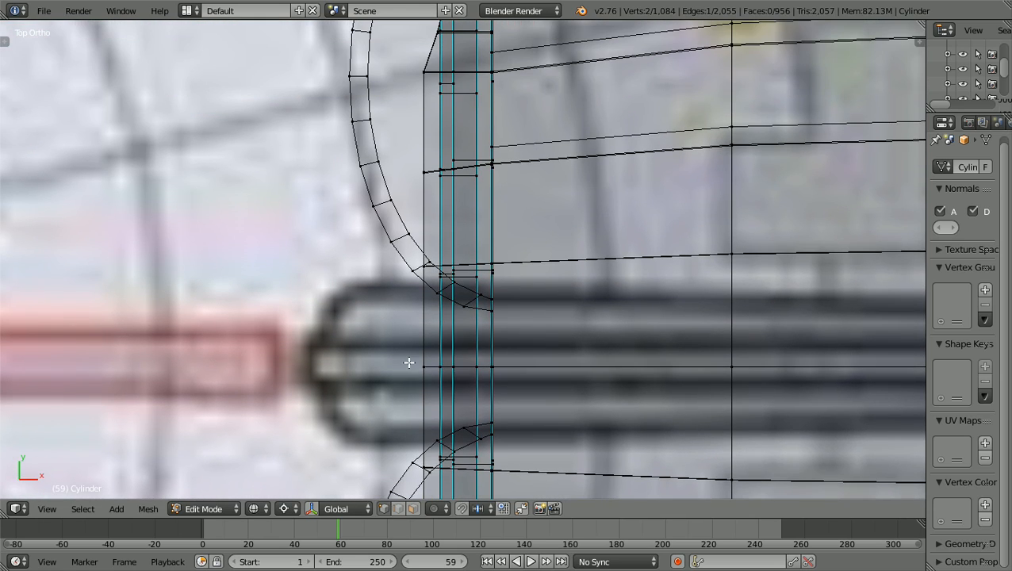
shift+scroll(408, 362, up, 4)
scroll(401, 349, up, 2)
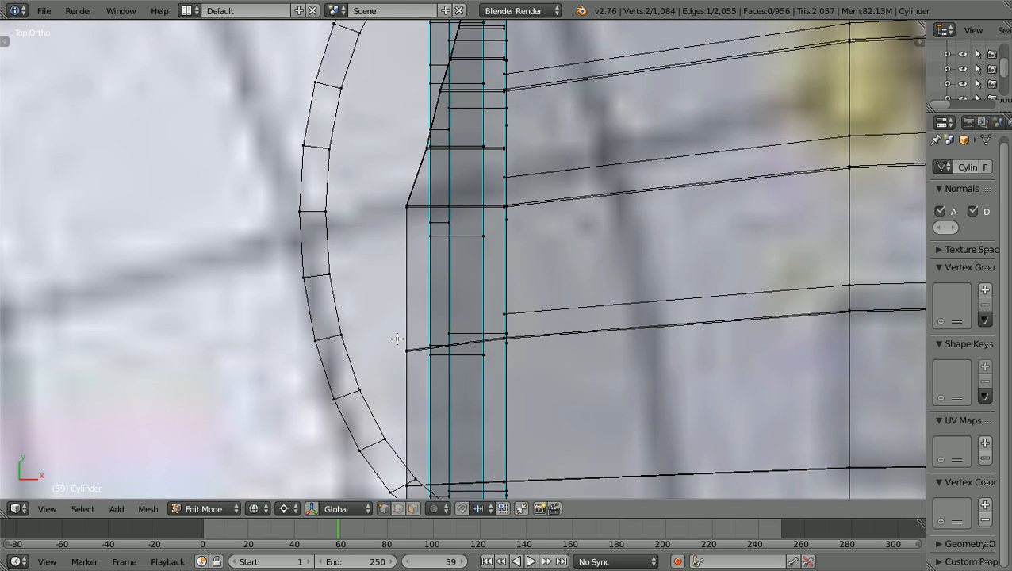
scroll(343, 277, up, 2)
shift+scroll(343, 277, up, 2)
scroll(310, 245, up, 3)
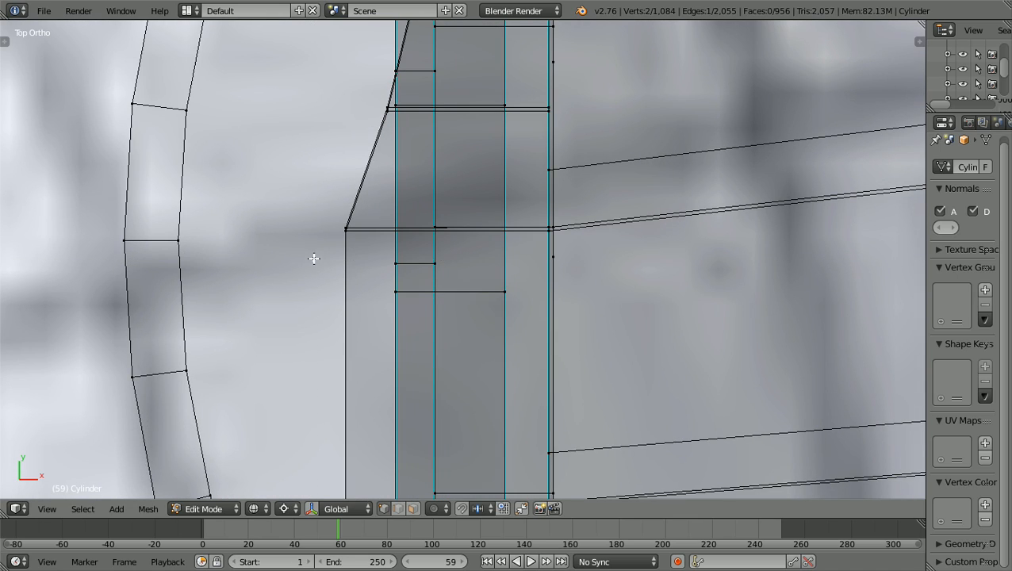
shift+right_click(366, 193)
scroll(461, 264, down, 4)
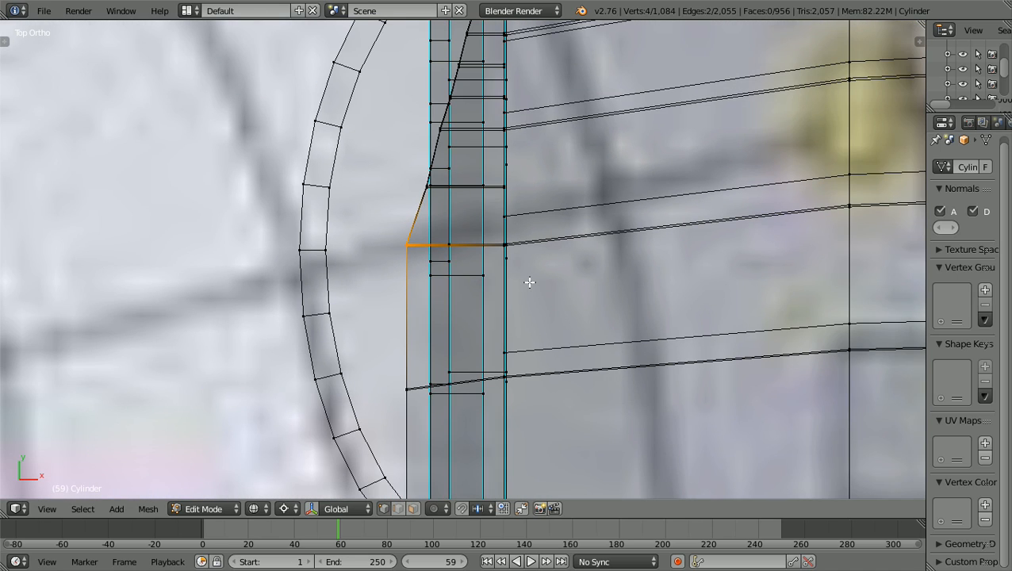
key(z)
scroll(529, 281, down, 3)
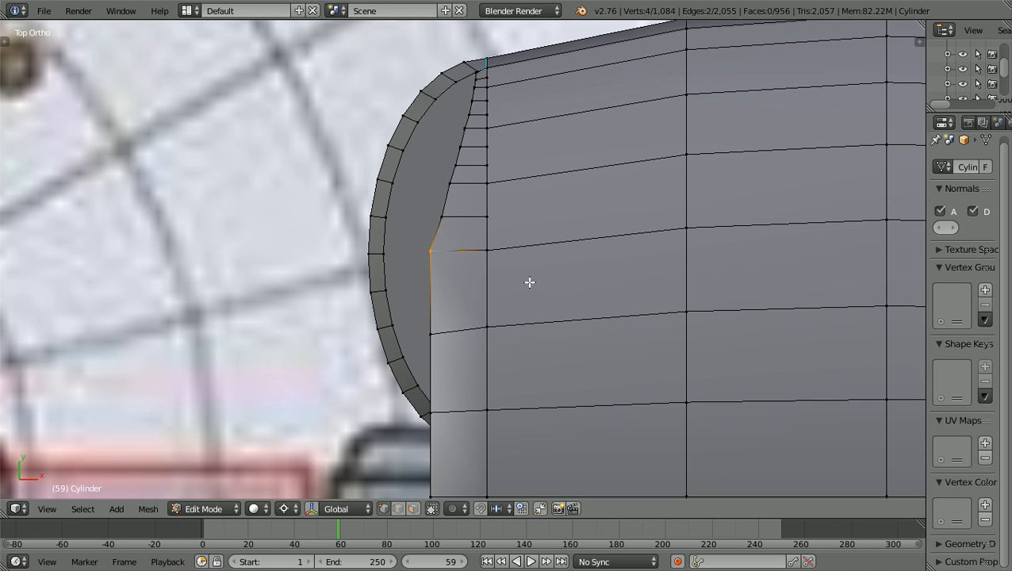
shift+scroll(529, 283, down, 10)
scroll(529, 282, down, 2)
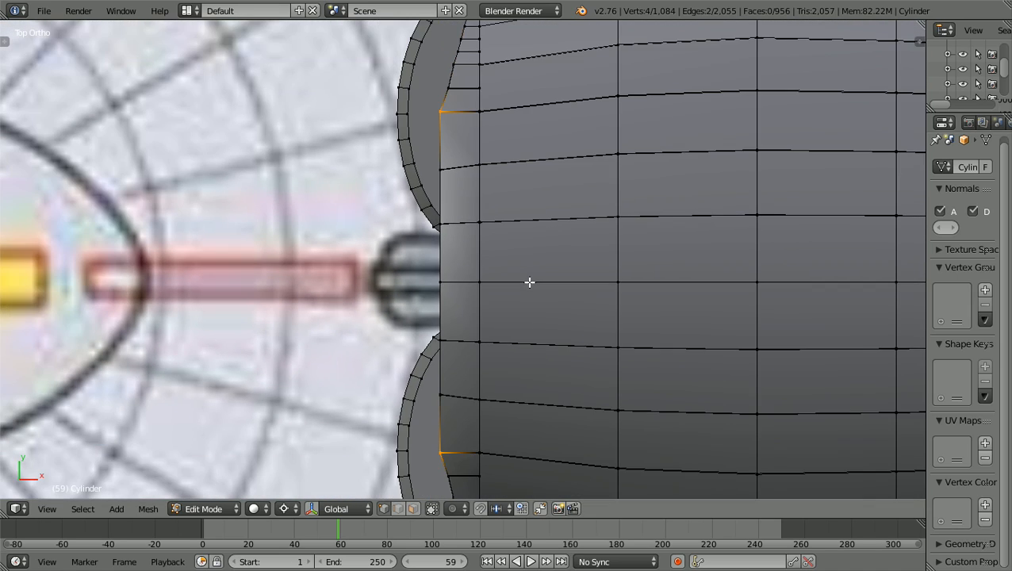
Scale the two selected corner edges of the deflector-end rim inward along the global Y axis to about 0.956
shift+scroll(529, 282, down, 2)
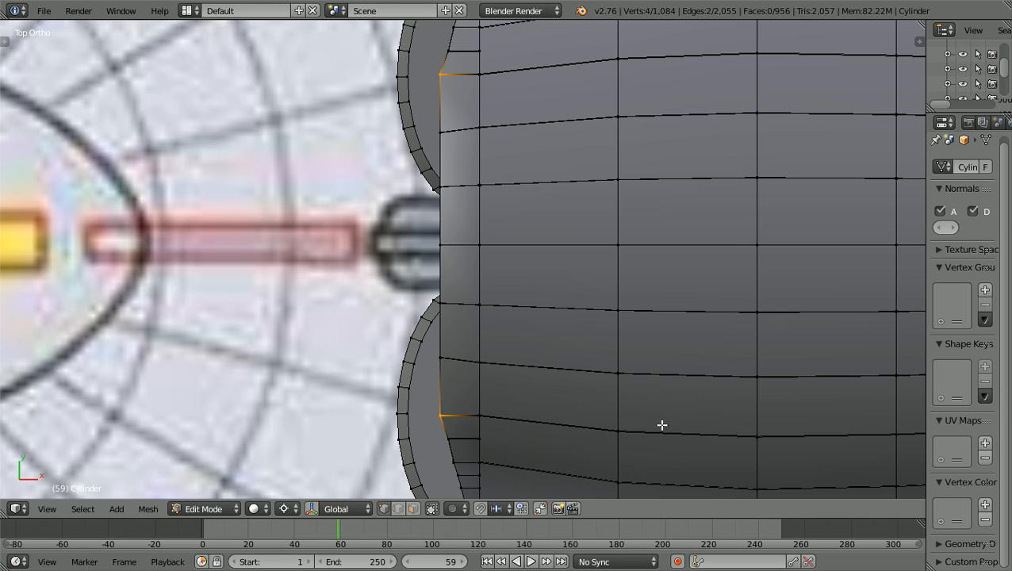
key(s)
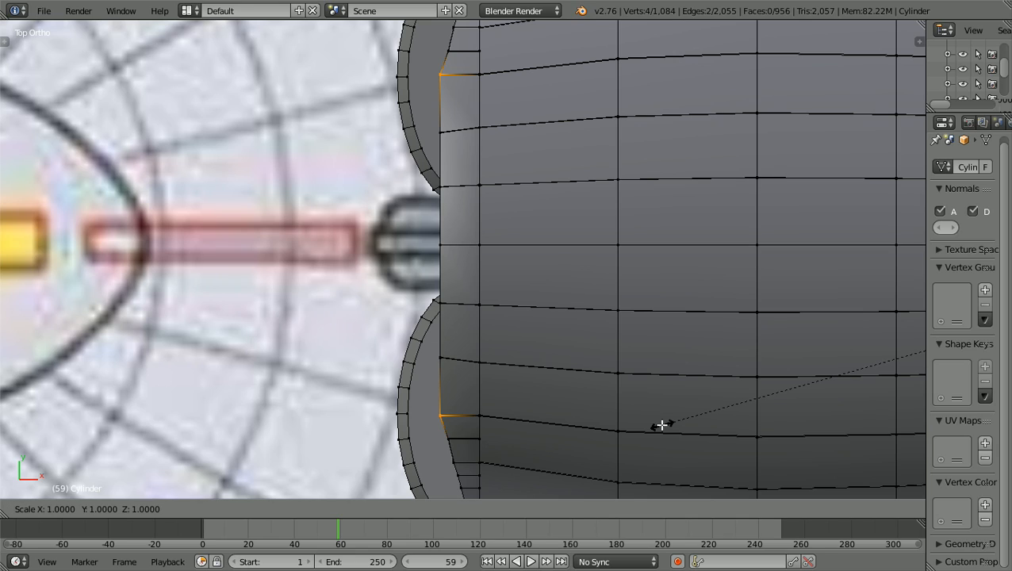
key(y)
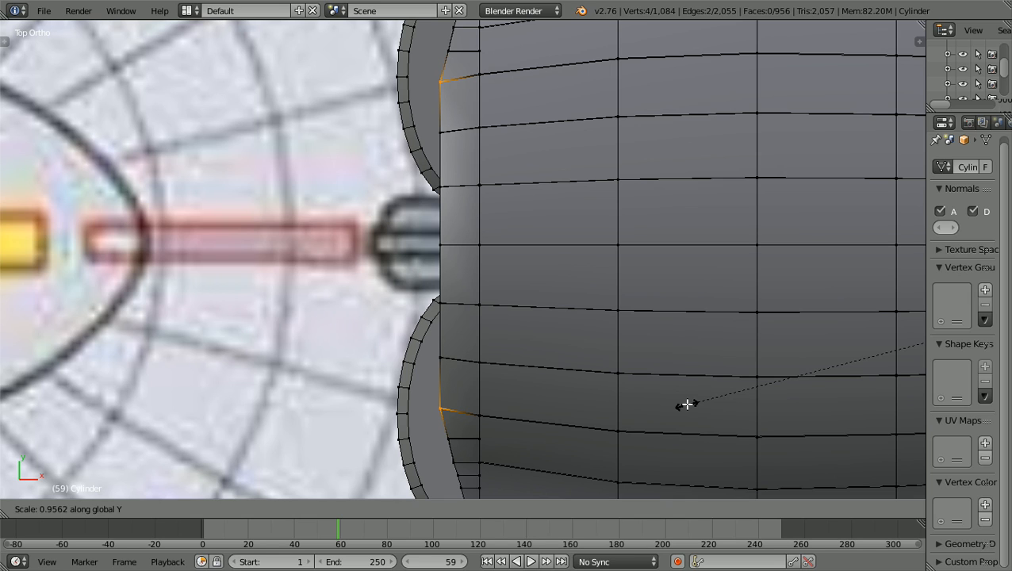
click(686, 405)
Examine the adjusted corner and the neighbouring rim edges at the hull's deflector end closely from an oblique angle
middle_drag(687, 404, 590, 252)
scroll(590, 252, up, 1)
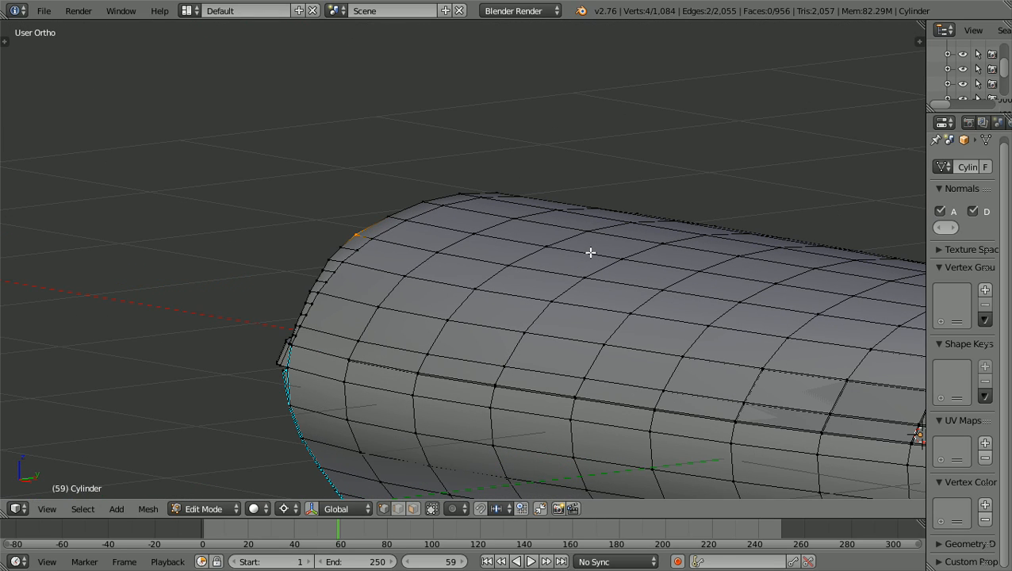
shift+scroll(590, 252, up, 3)
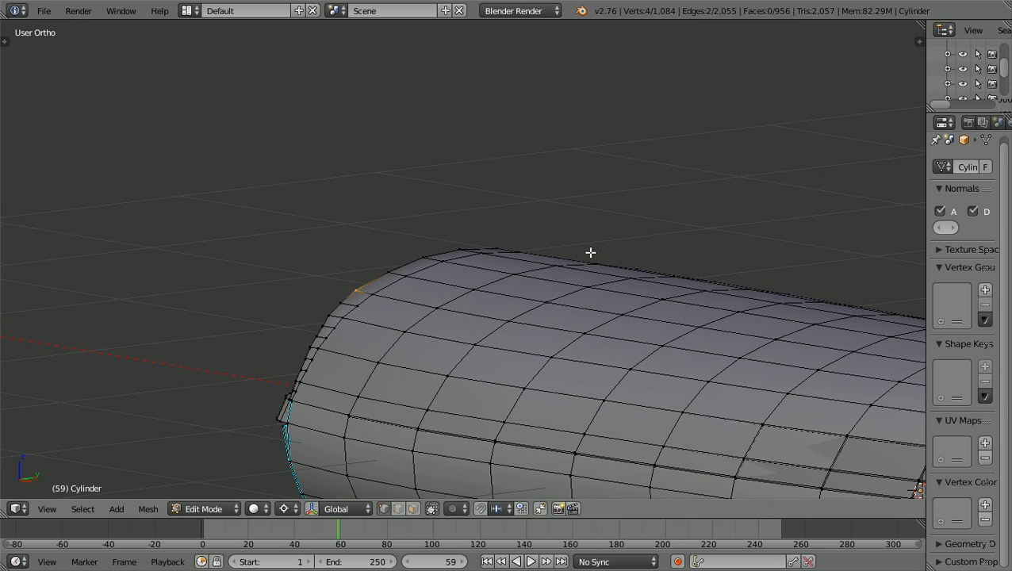
alt+scroll(590, 252, up, 1)
scroll(590, 252, down, 4)
alt+scroll(590, 252, up, 10)
alt+scroll(590, 252, up, 11)
scroll(590, 252, up, 6)
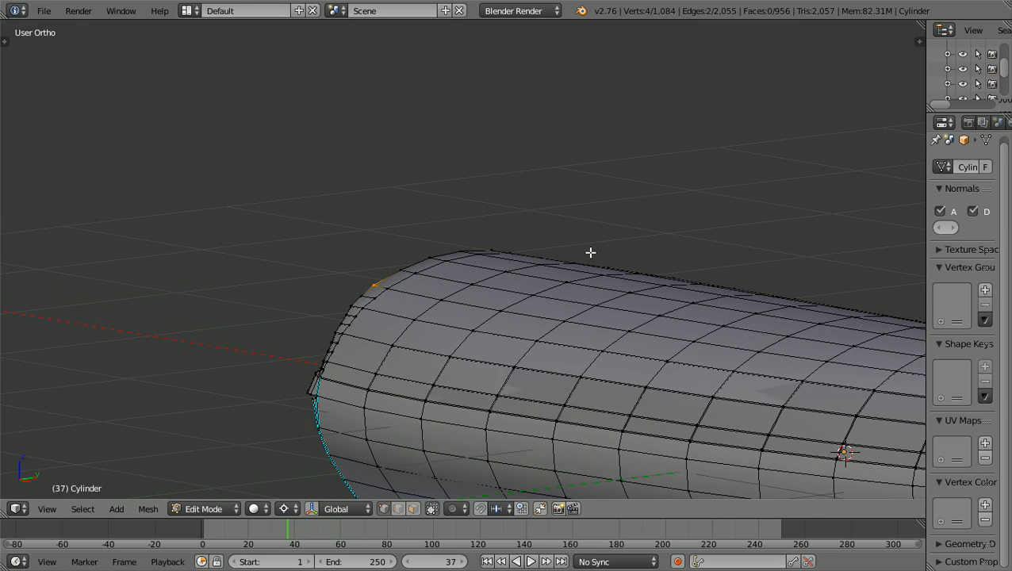
scroll(590, 252, up, 2)
ctrl+scroll(590, 252, down, 10)
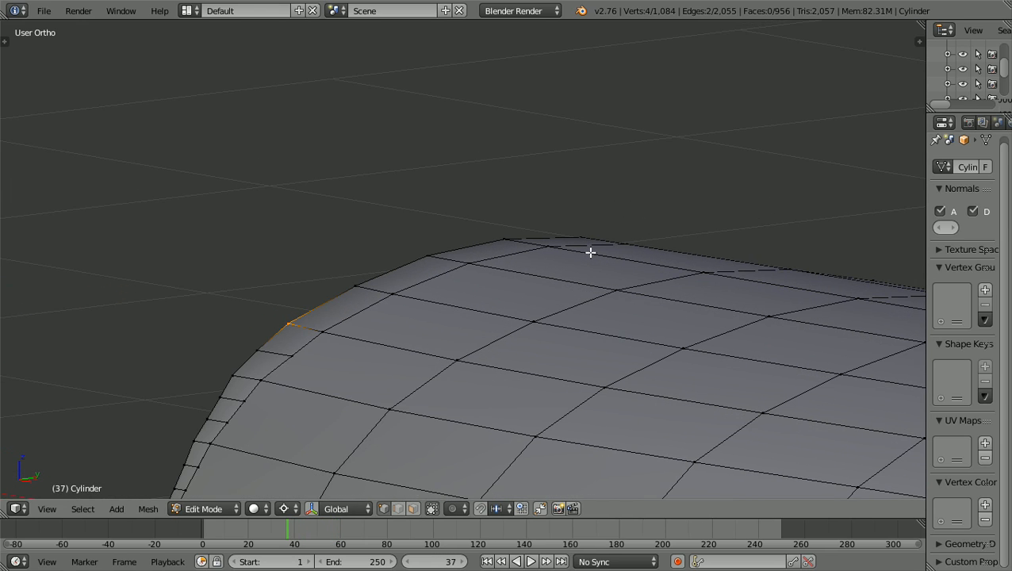
shift+scroll(590, 252, down, 1)
scroll(590, 252, up, 2)
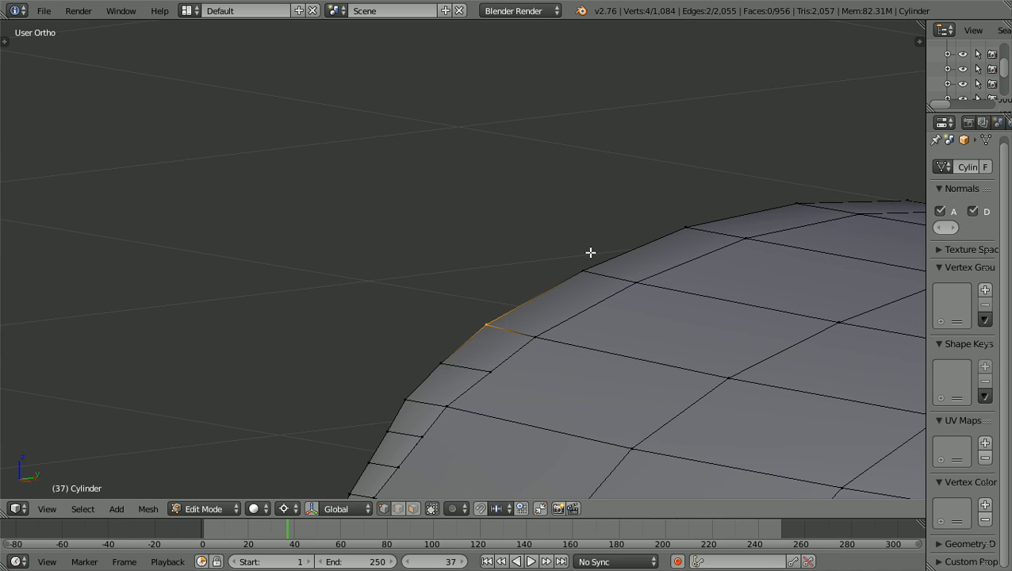
shift+scroll(590, 252, down, 6)
scroll(590, 252, up, 3)
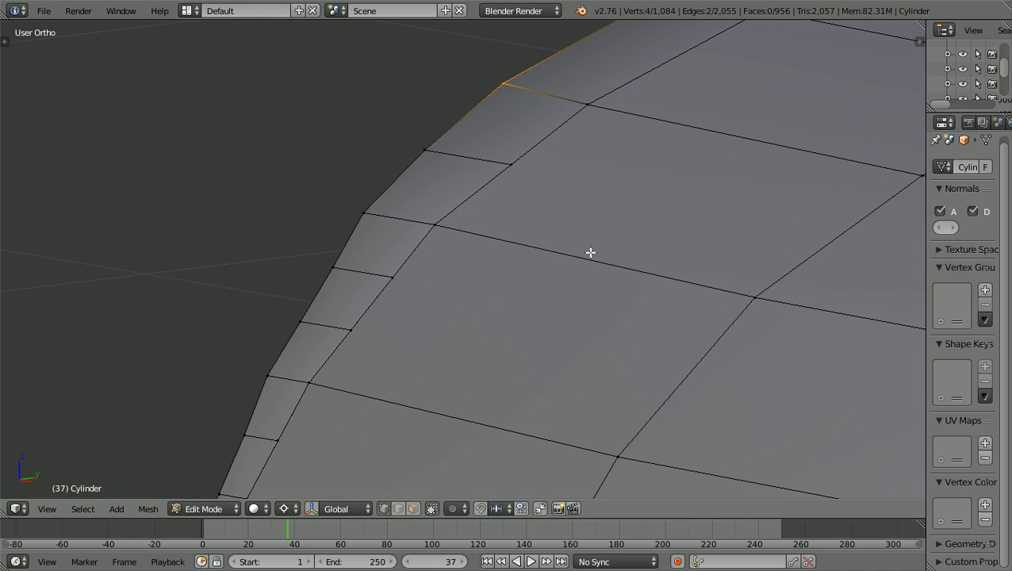
scroll(590, 252, down, 3)
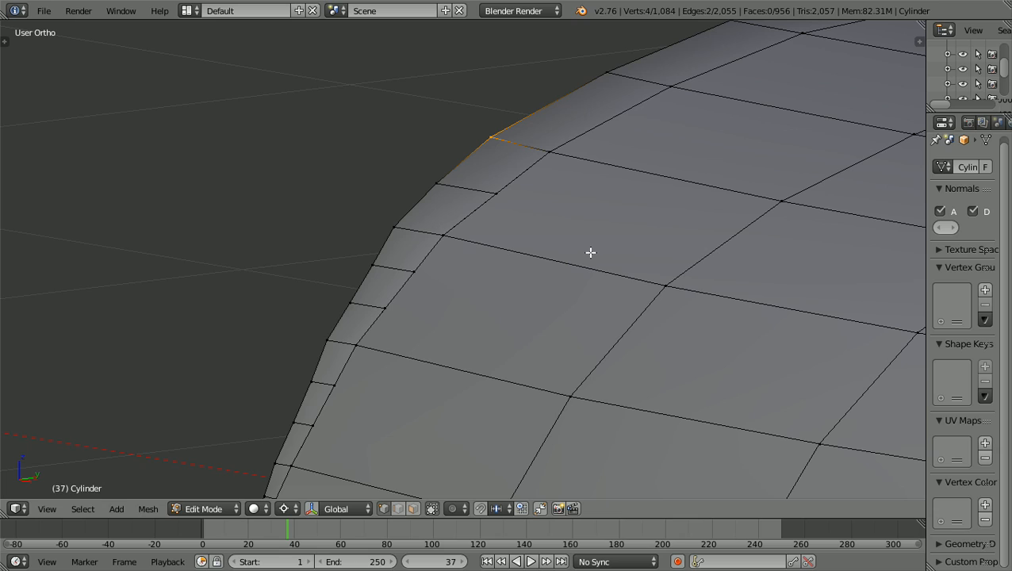
scroll(590, 253, up, 2)
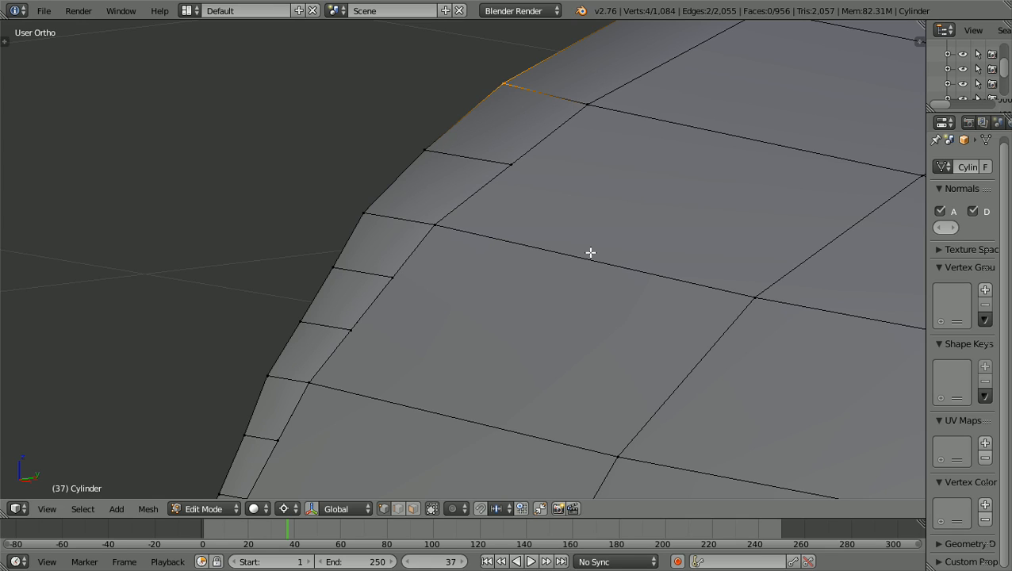
scroll(590, 252, down, 2)
Clear the selection and inspect the deflector-end opening from the front, finishing with an oblique look along the whole hull
key(a)
scroll(590, 252, down, 2)
middle_drag(590, 253, 818, 255)
scroll(834, 245, up, 2)
scroll(833, 246, down, 2)
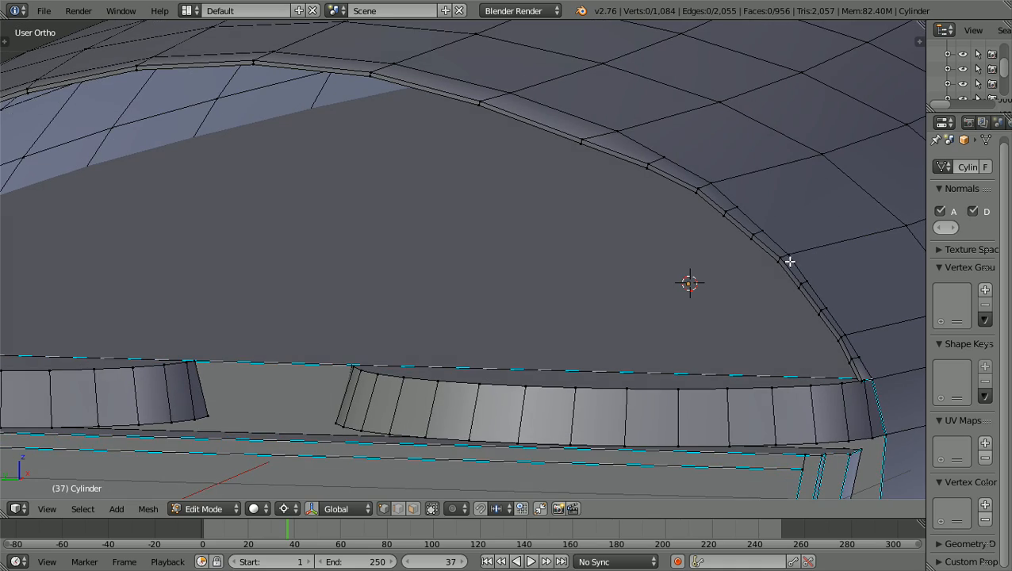
scroll(738, 271, down, 2)
middle_drag(723, 277, 600, 318)
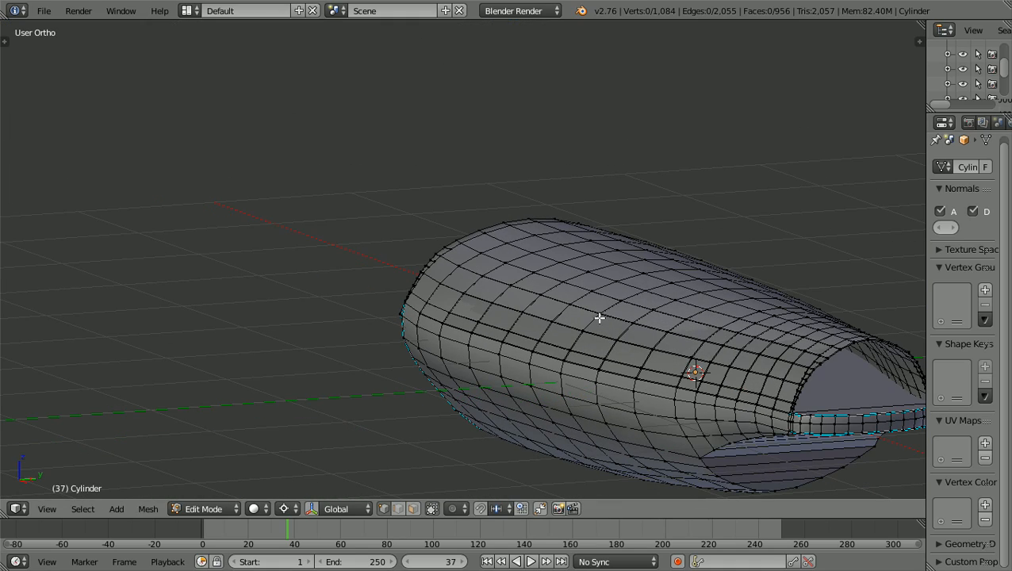
ctrl+scroll(600, 318, up, 6)
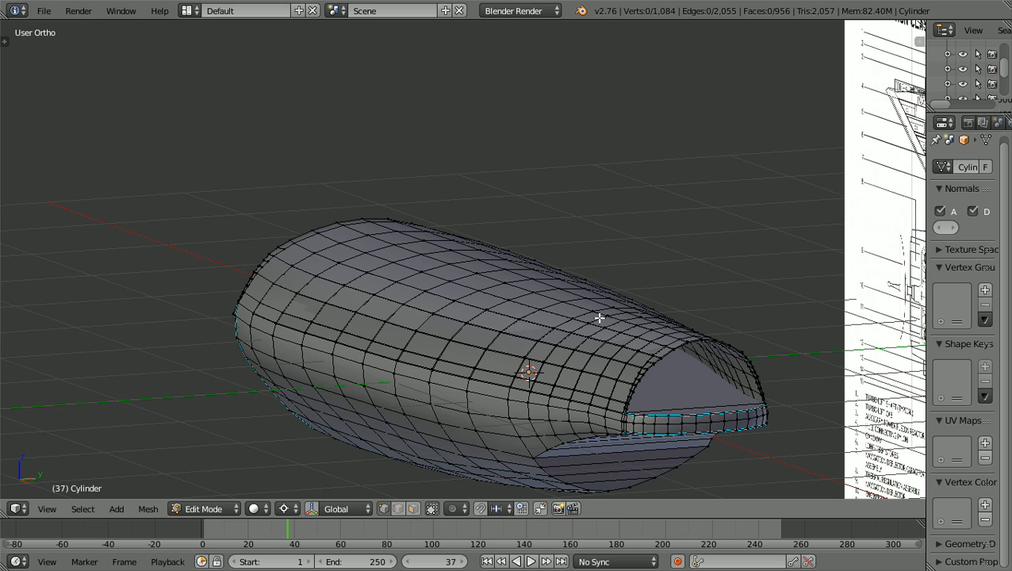
Compare both hull ends with the blueprint in front view, focusing on the shuttle bay rim and floor ledge
key(KP_1)
ctrl+scroll(599, 318, up, 8)
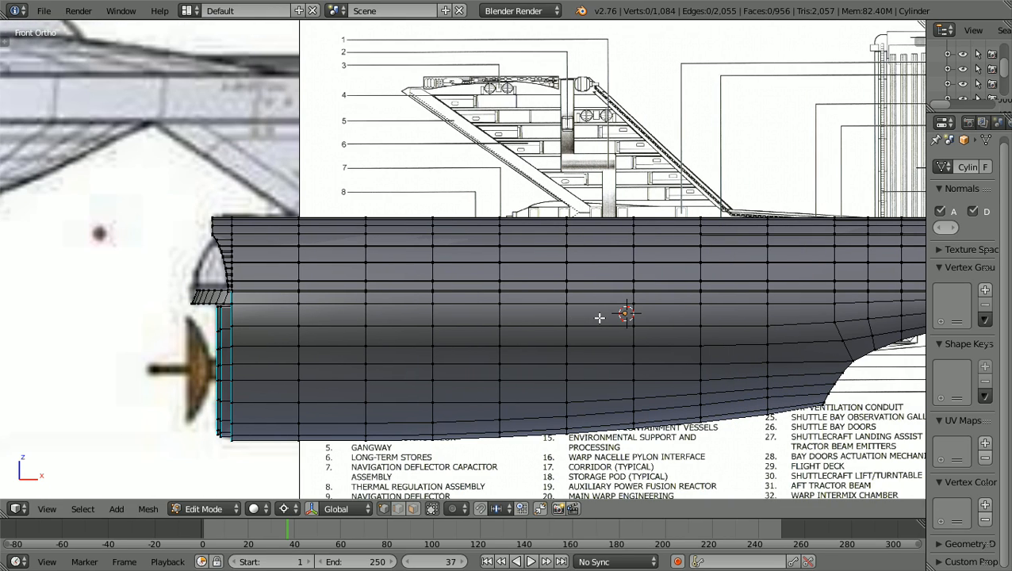
ctrl+scroll(600, 318, up, 10)
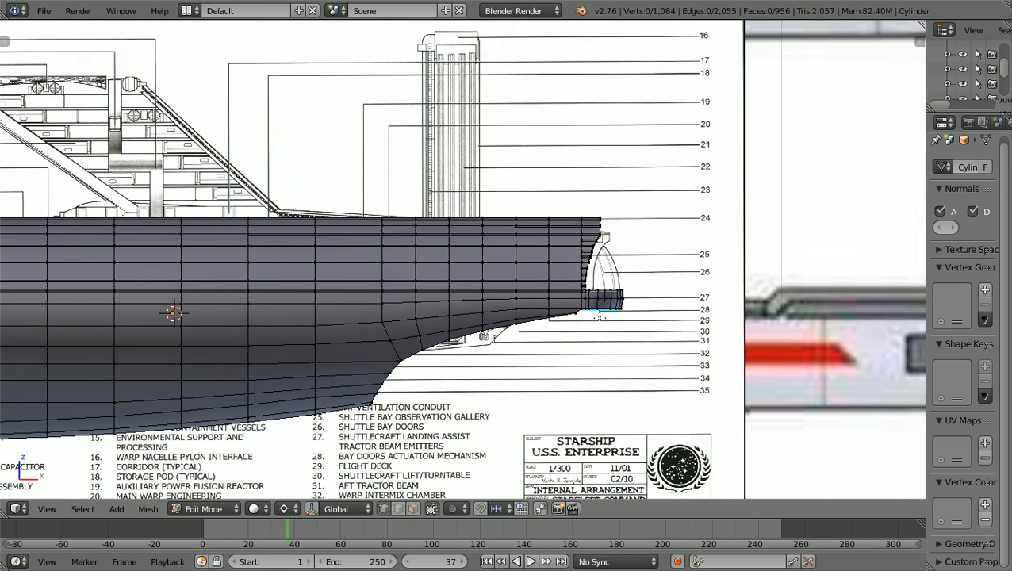
scroll(599, 318, up, 6)
scroll(599, 318, down, 2)
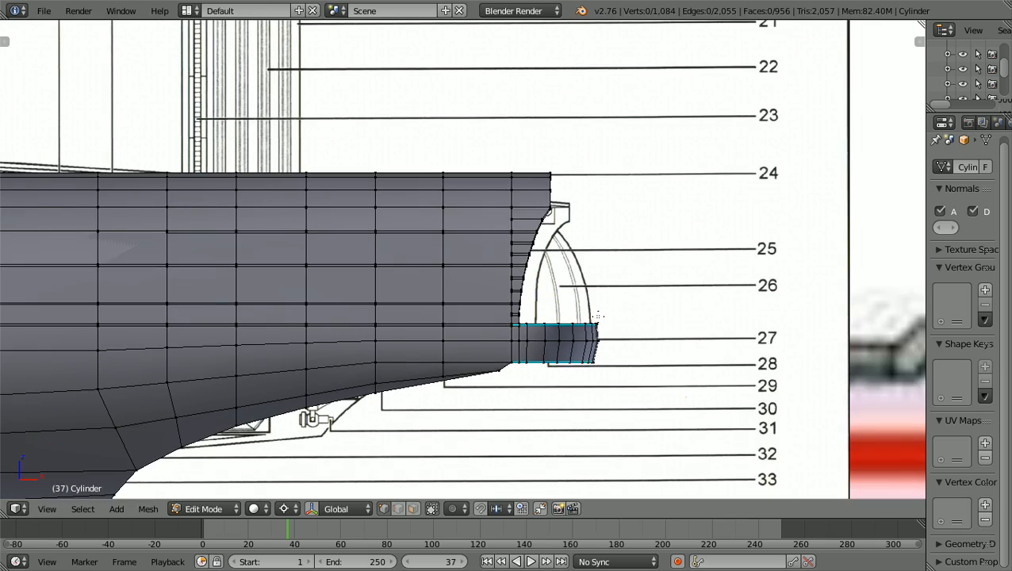
scroll(597, 315, down, 3)
middle_drag(605, 322, 656, 362)
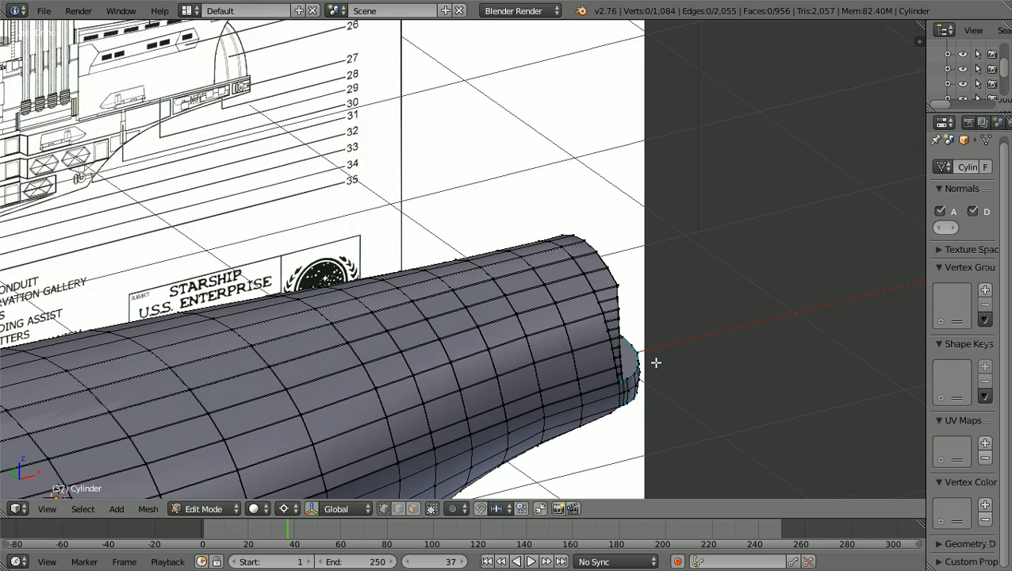
Examine the shuttle bay rim's stepped corner outline and curved floor ledge in top view
key(KP_7)
shift+scroll(655, 363, down, 7)
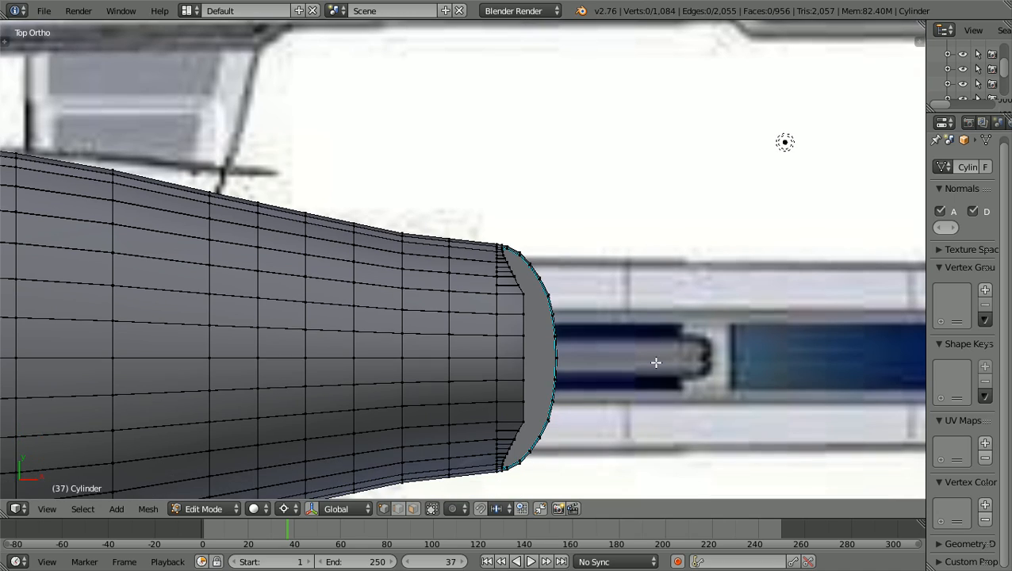
scroll(656, 363, up, 3)
scroll(656, 362, down, 2)
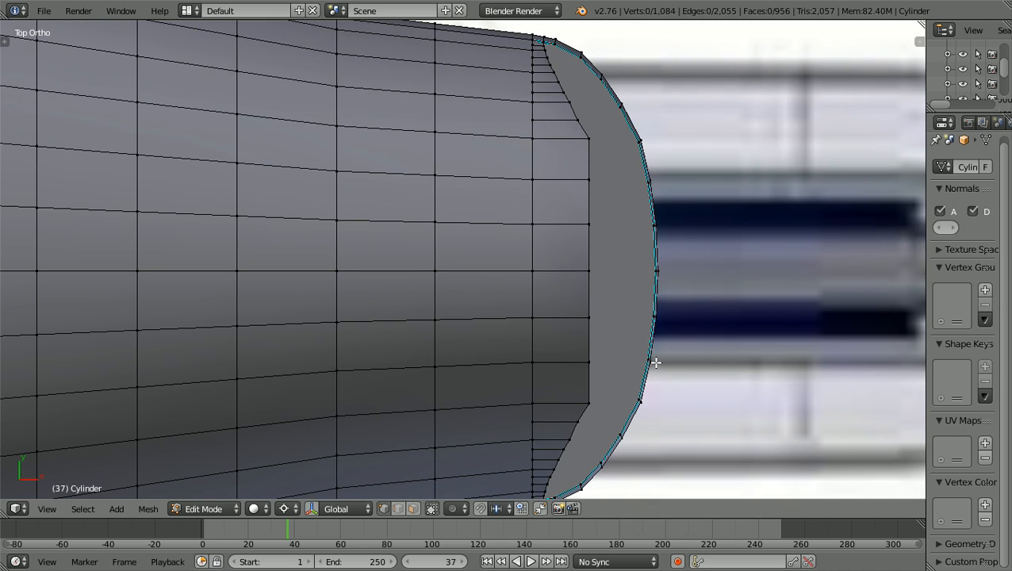
scroll(656, 363, up, 2)
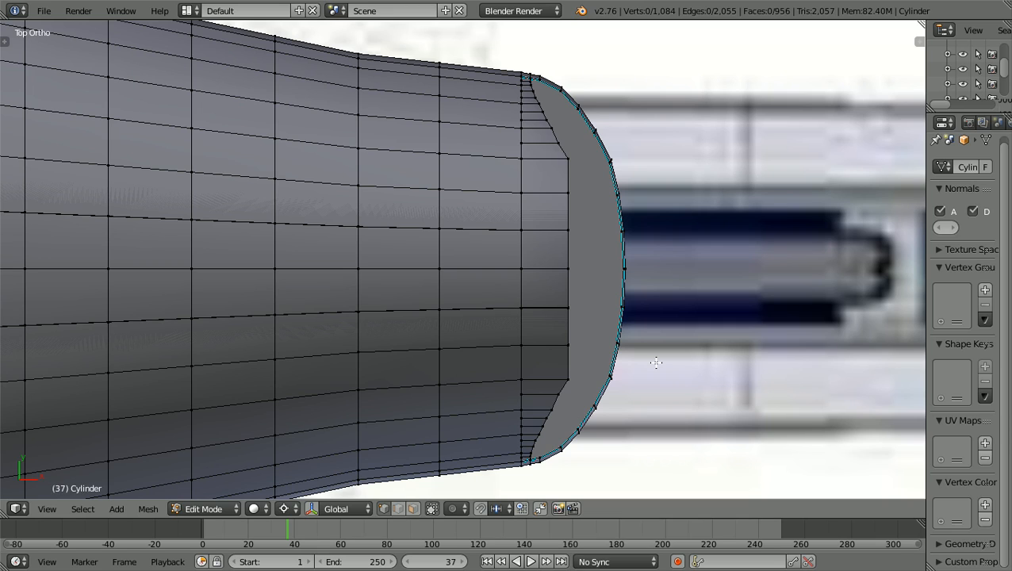
scroll(656, 363, up, 4)
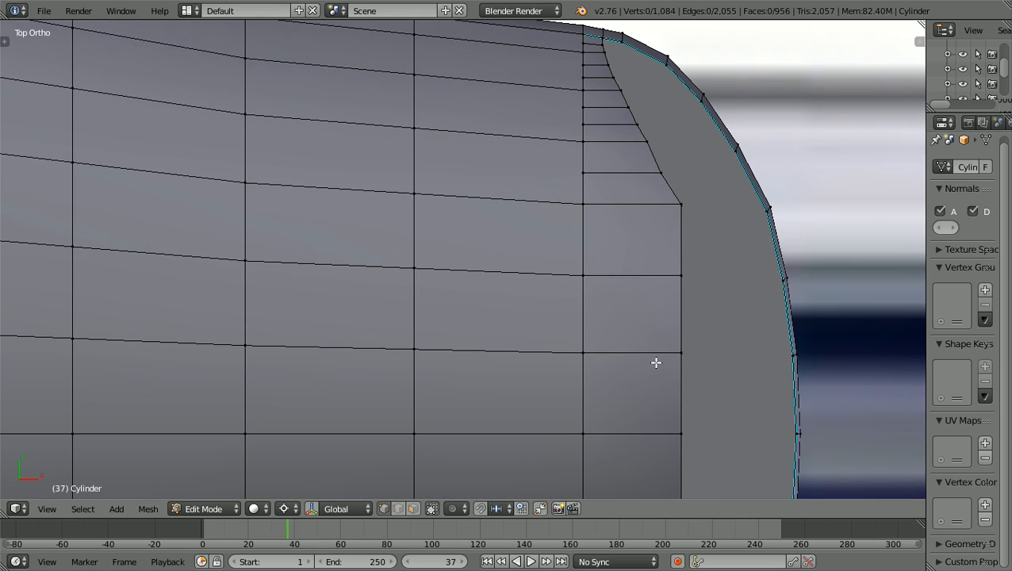
shift+scroll(656, 362, down, 2)
scroll(656, 362, up, 2)
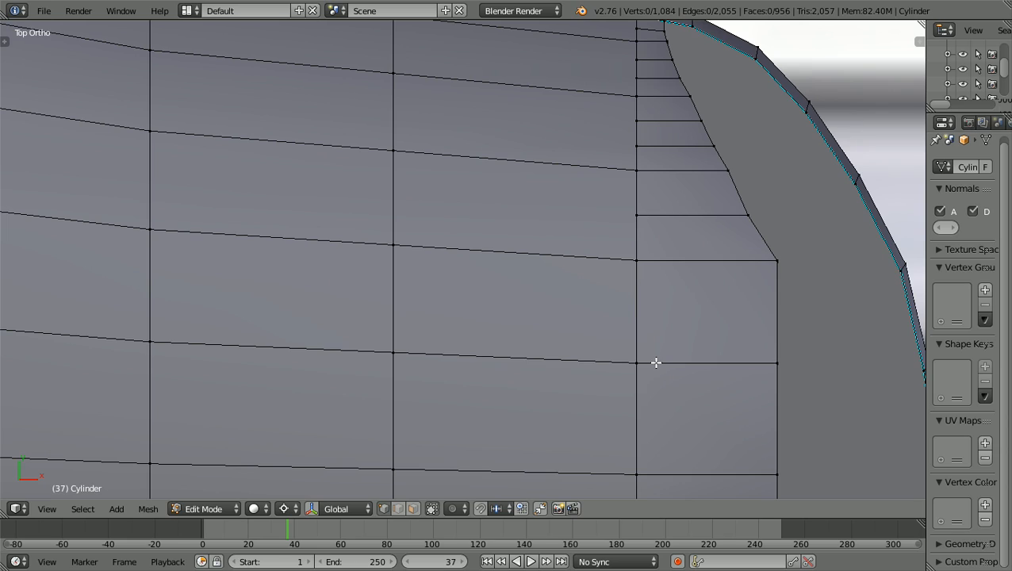
scroll(656, 362, down, 1)
ctrl+scroll(656, 362, down, 2)
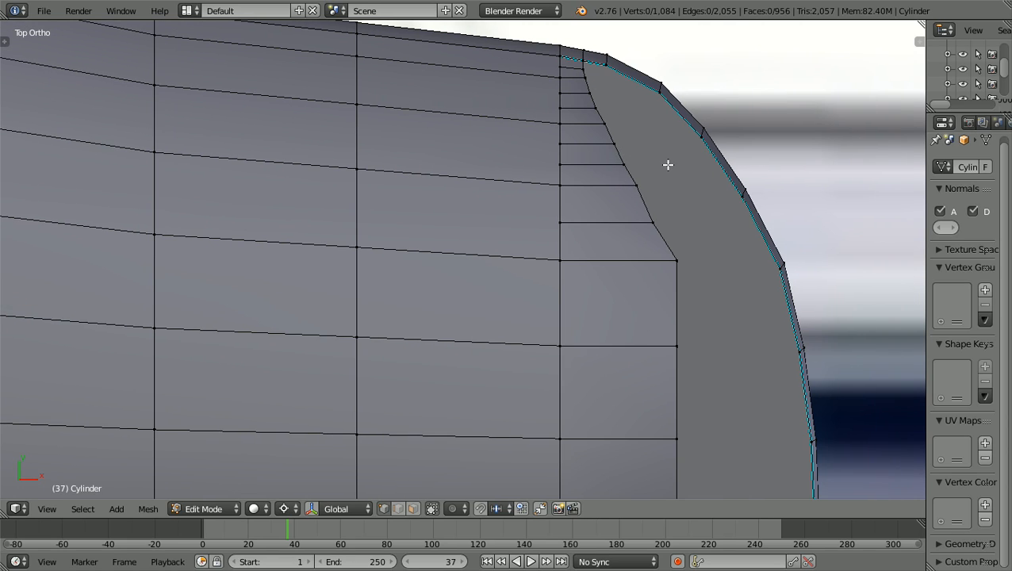
ctrl+scroll(667, 166, down, 2)
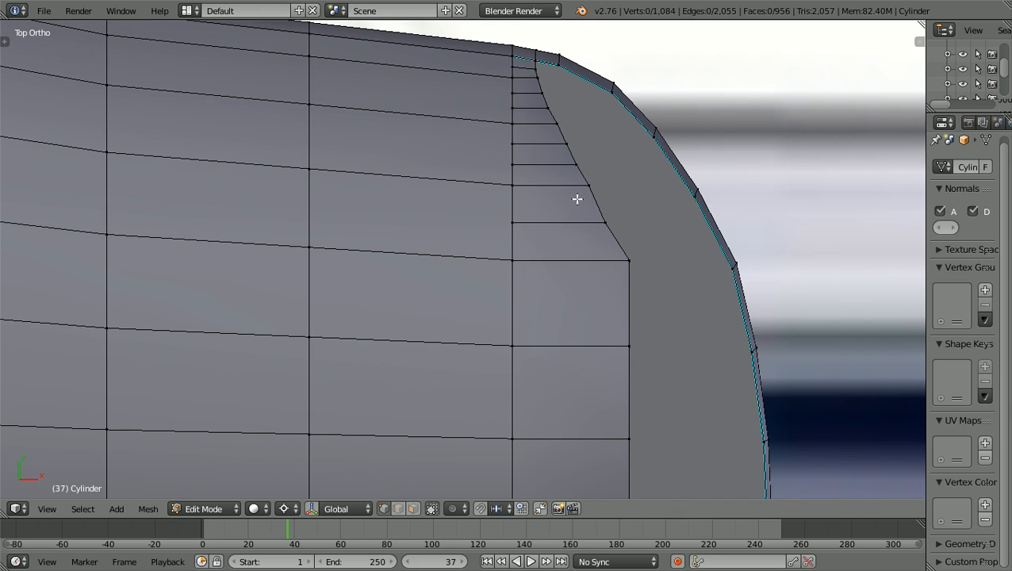
scroll(577, 199, down, 8)
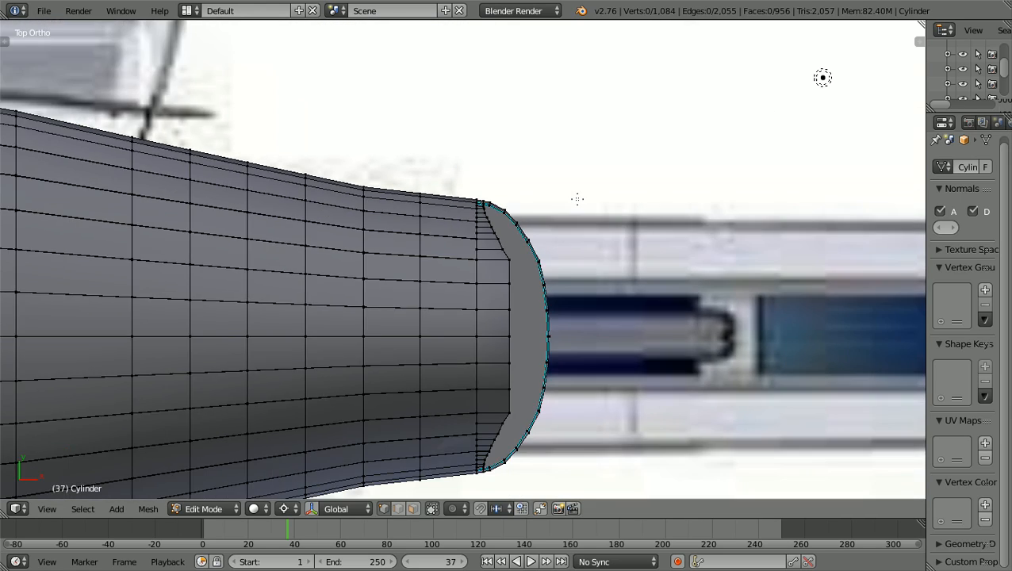
scroll(577, 198, down, 2)
scroll(577, 198, up, 5)
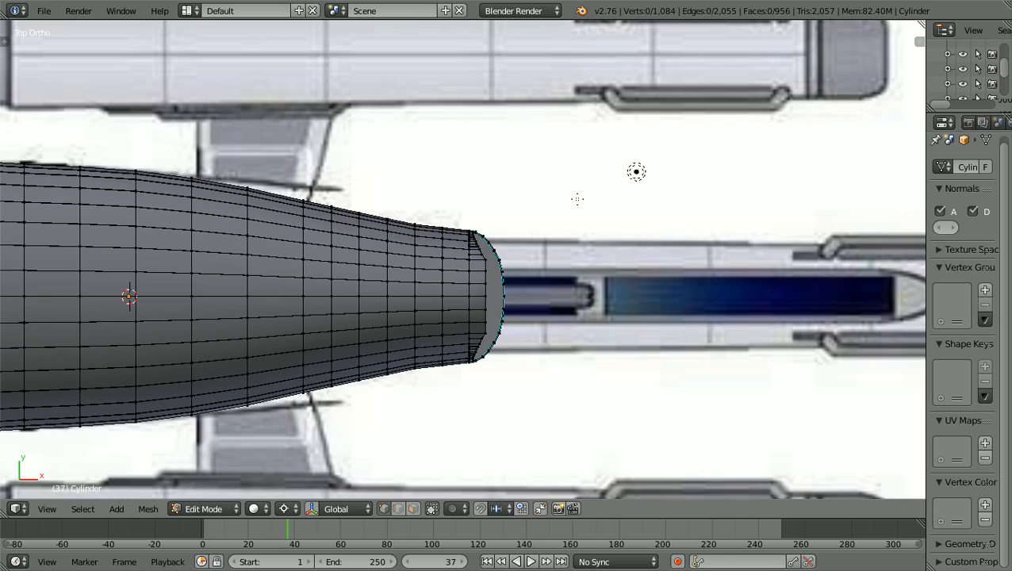
In top-view wireframe, select the matching slanted rim edges near the corners on both sides of the shuttle bay opening
scroll(576, 199, up, 8)
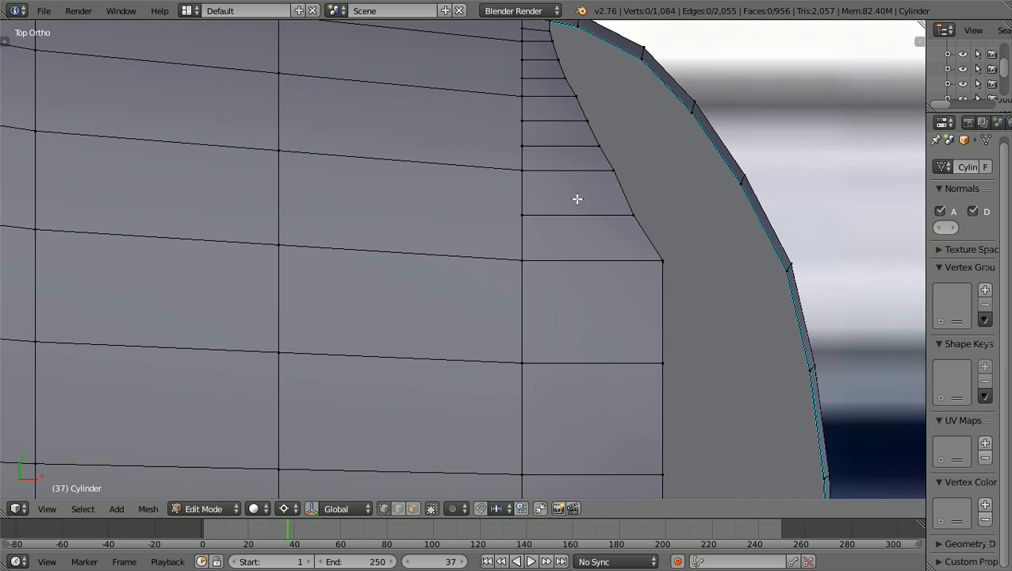
shift+scroll(577, 198, up, 3)
ctrl+scroll(576, 198, up, 3)
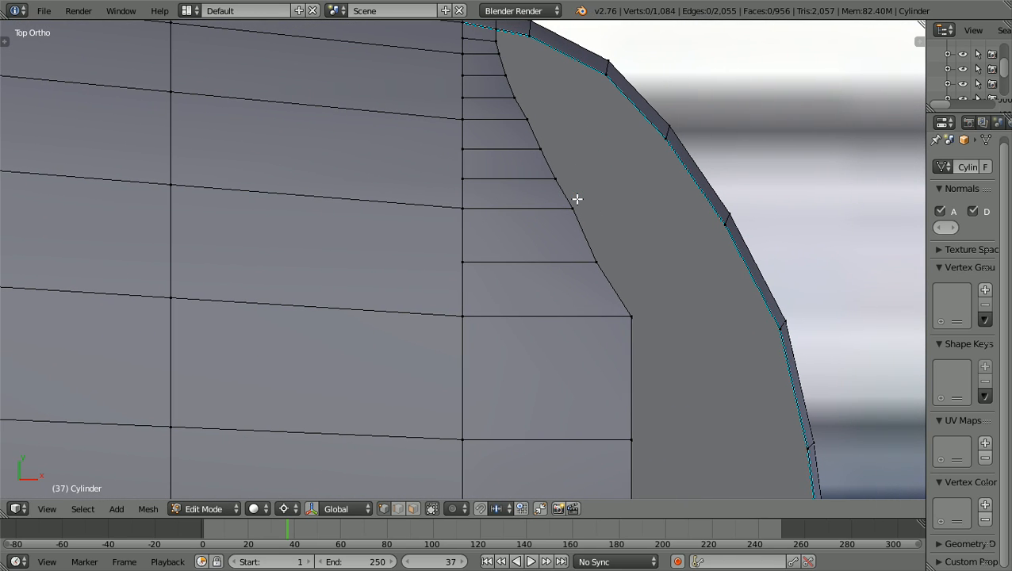
shift+scroll(576, 198, up, 1)
shift+scroll(576, 198, up, 1)
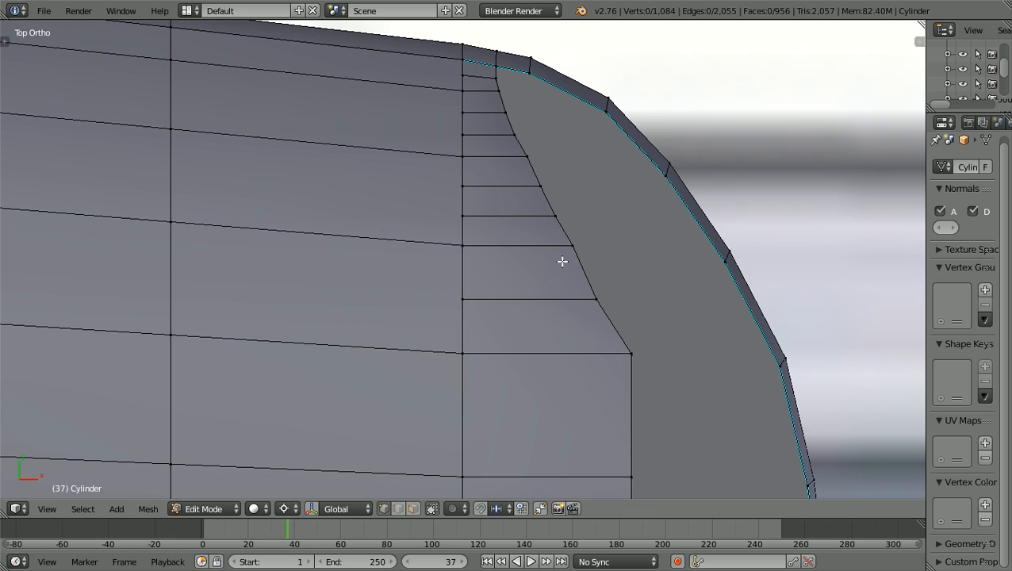
key(z)
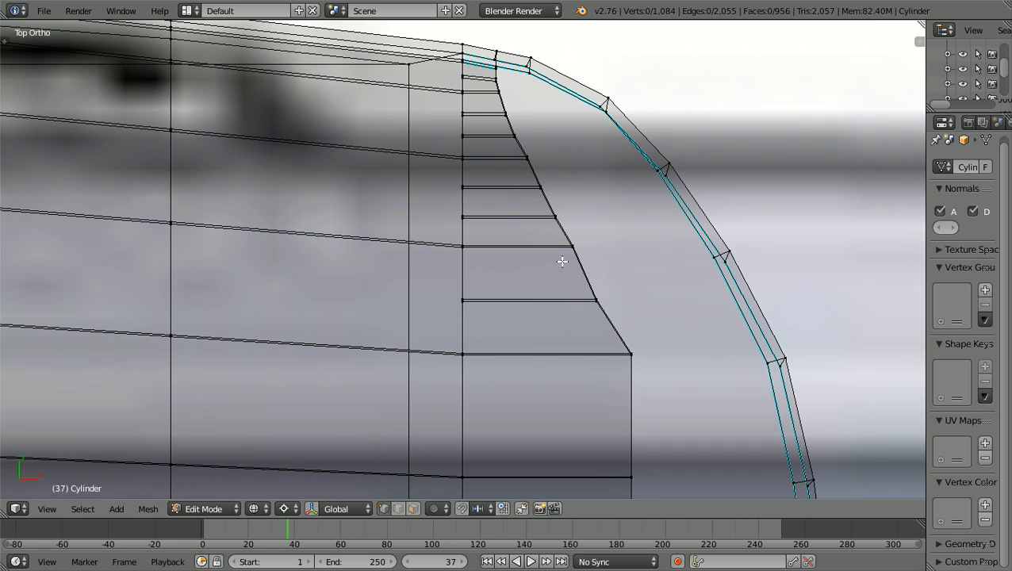
right_click(569, 238)
scroll(581, 233, down, 3)
scroll(581, 233, down, 3)
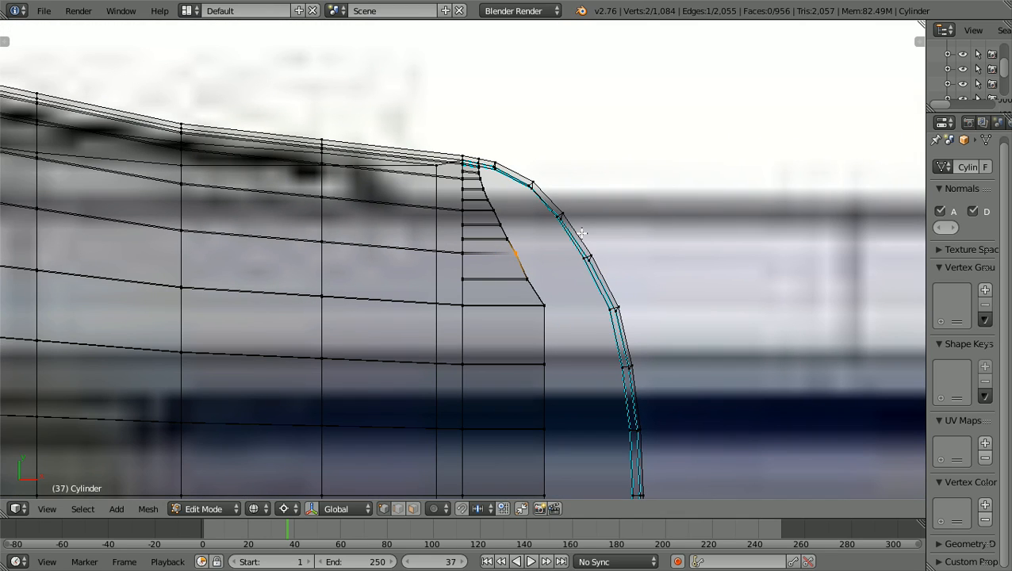
shift+scroll(581, 233, down, 5)
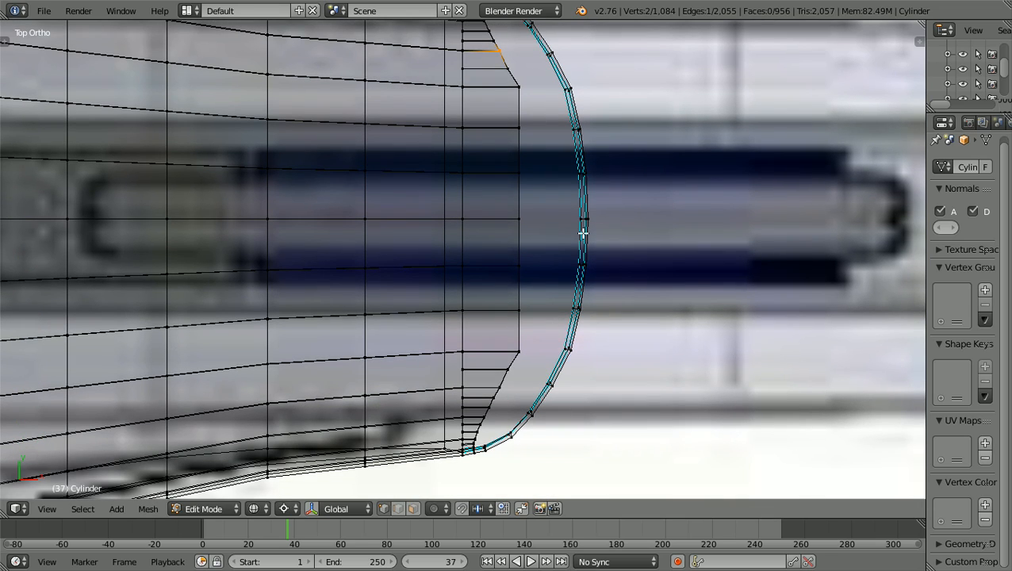
shift+right_click(508, 380)
key(b)
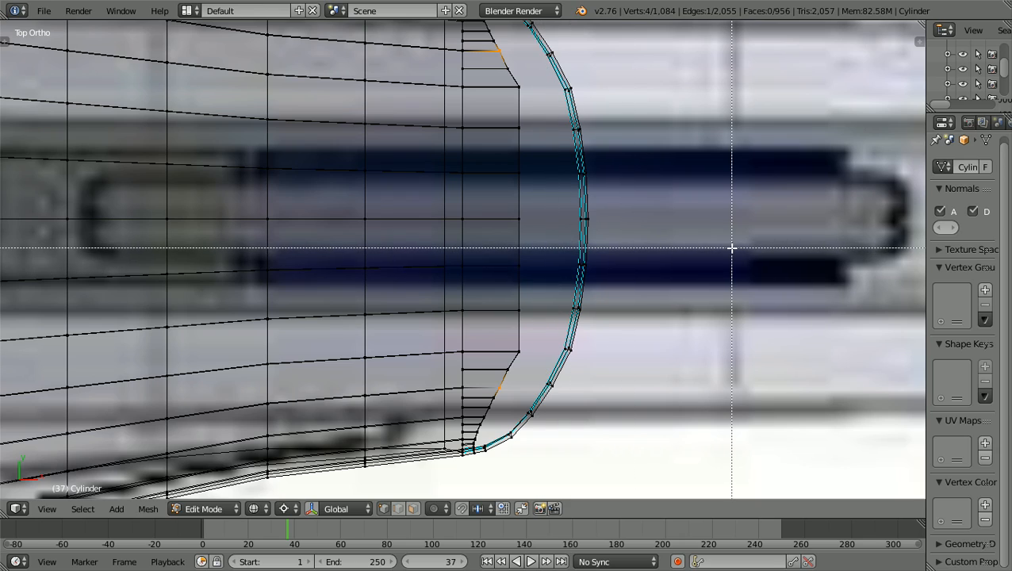
key(Escape)
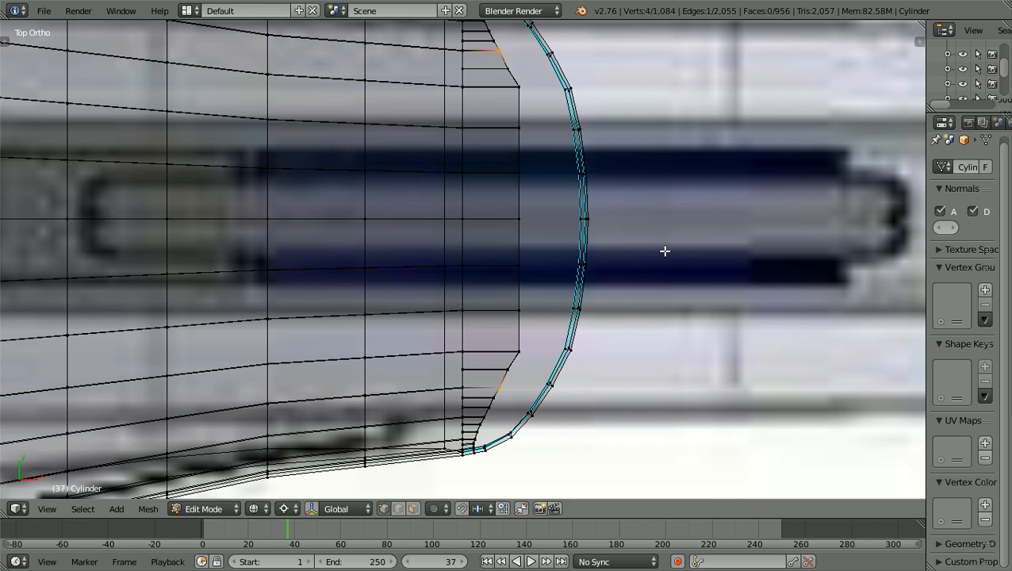
In solid top view, move the selected rim edges on both sides about -0.0027 along the global X axis to straighten the slanted outline
key(z)
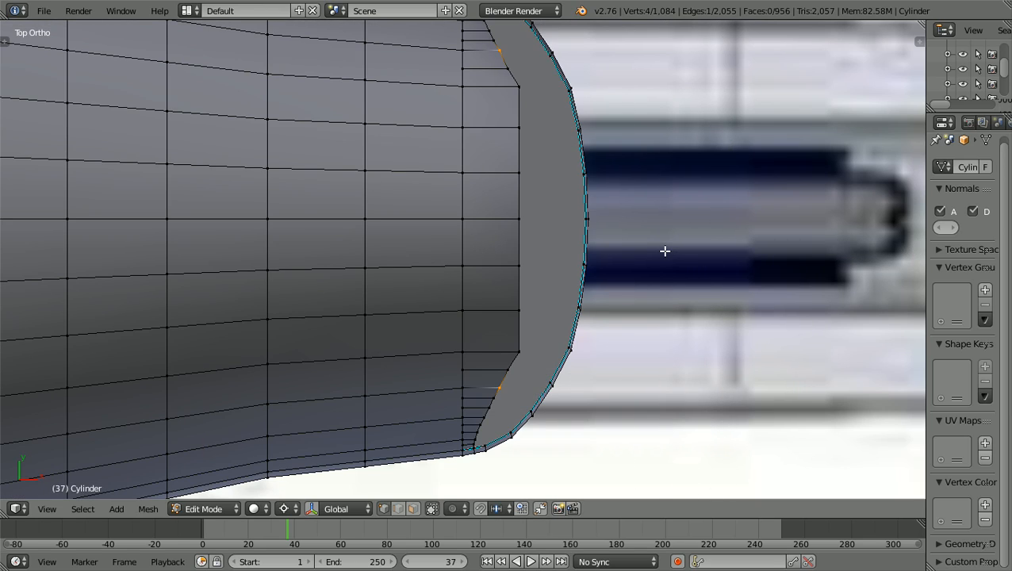
shift+scroll(665, 251, up, 11)
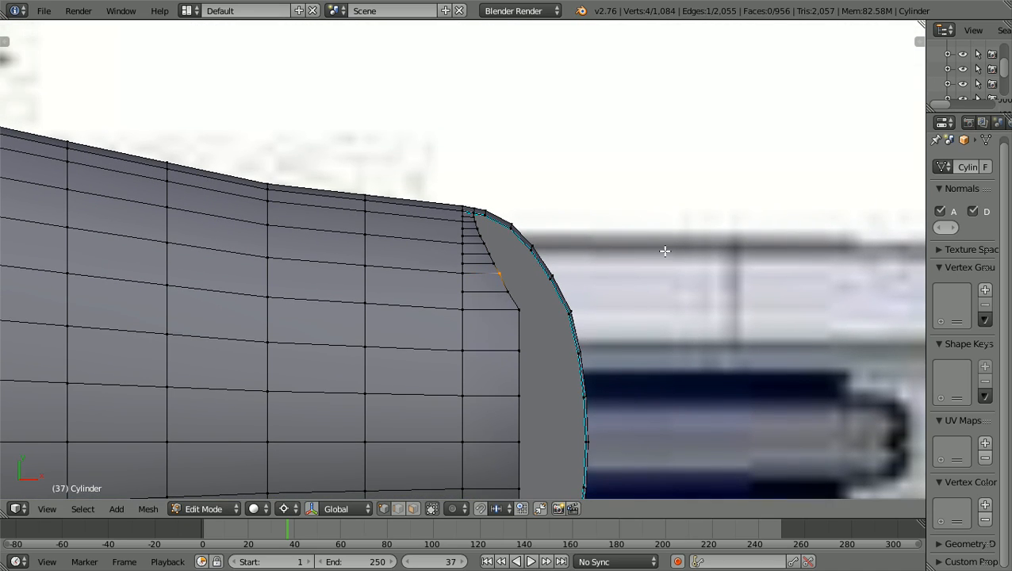
scroll(664, 251, up, 4)
scroll(665, 250, up, 3)
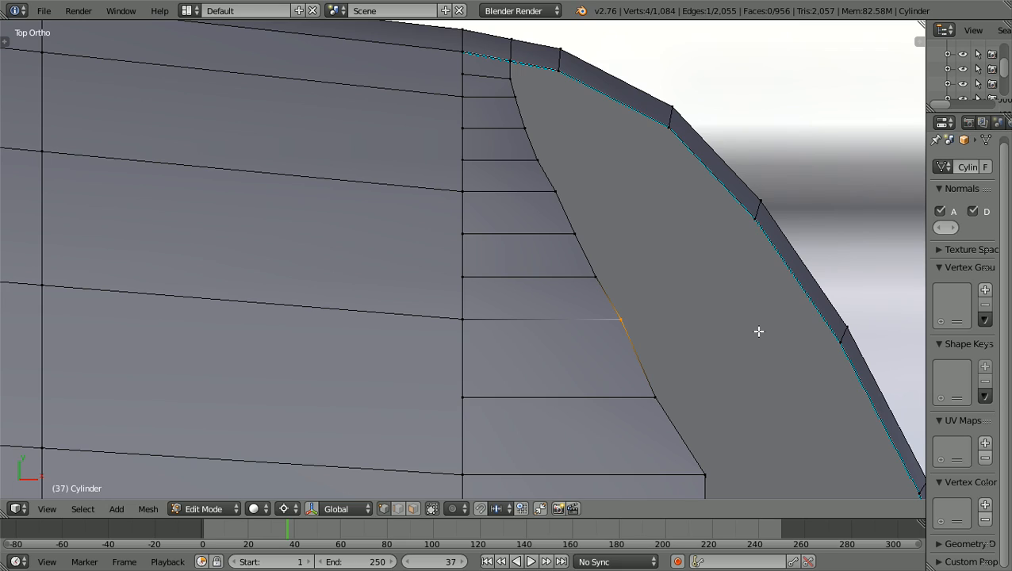
key(g)
key(x)
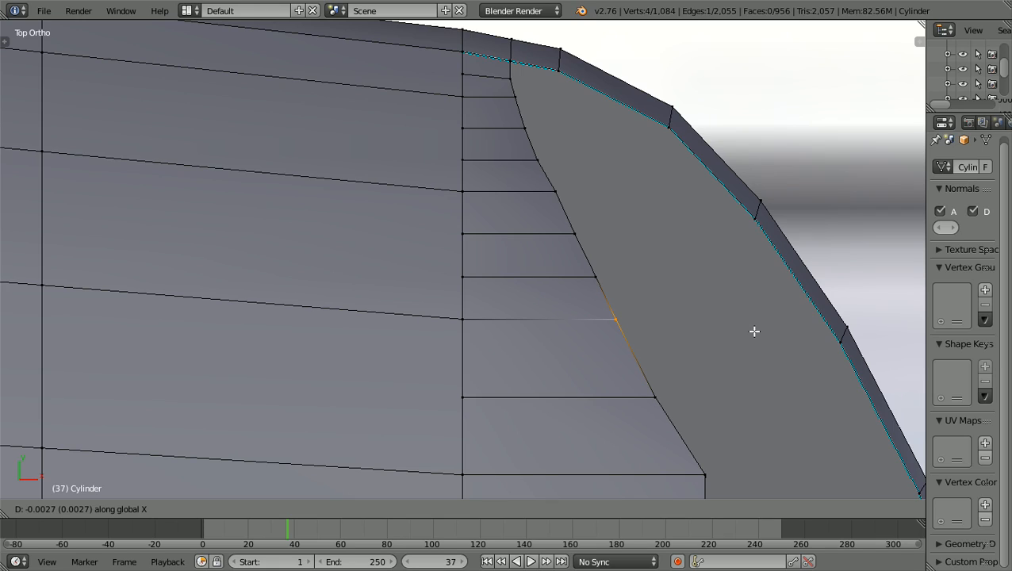
click(754, 332)
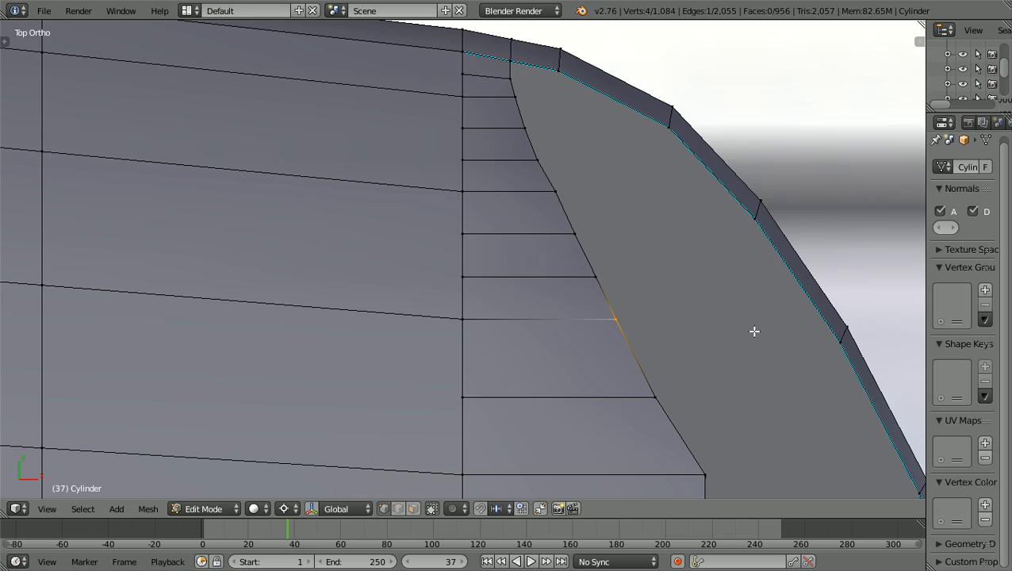
In top-view wireframe, replace the selection with the matching rim edges at the next outline kink on both sides of the shuttle bay opening
key(a)
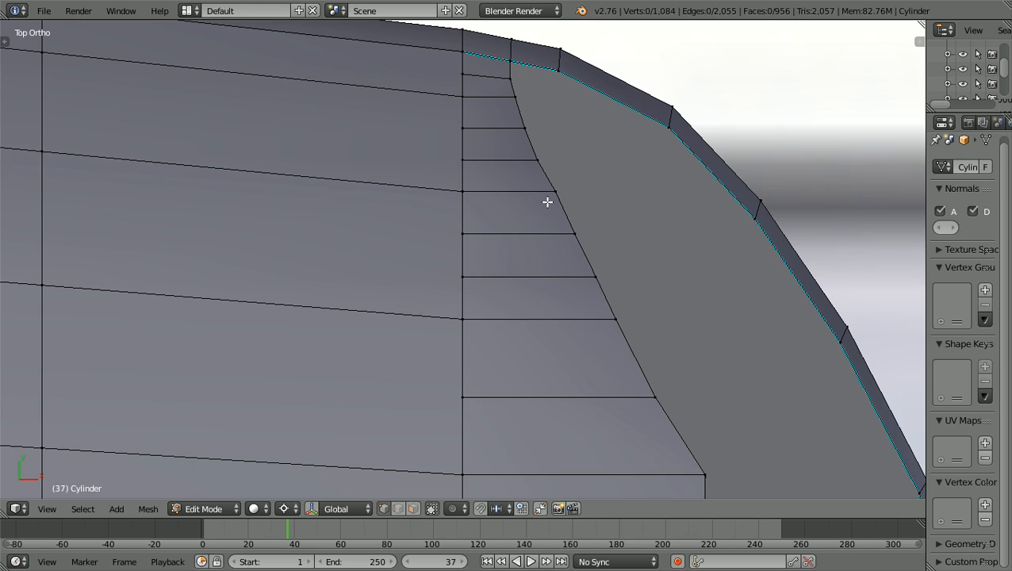
key(b)
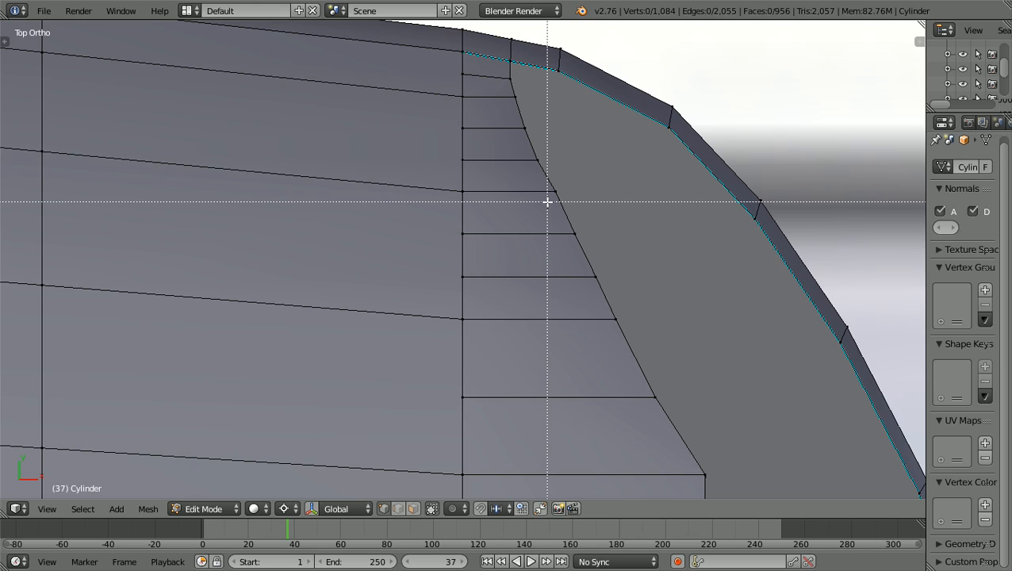
key(Escape)
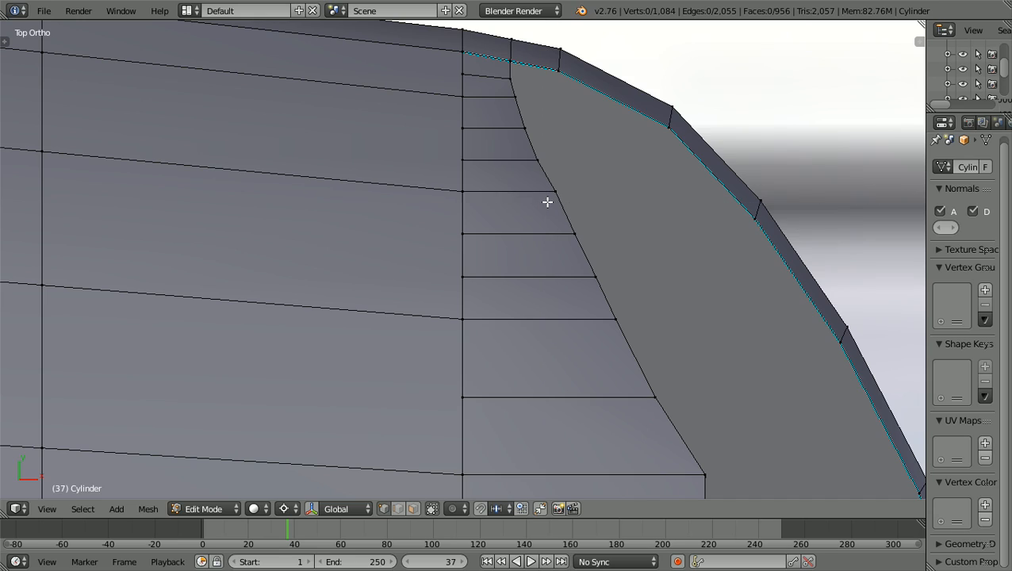
key(z)
key(b)
drag(542, 208, 574, 180)
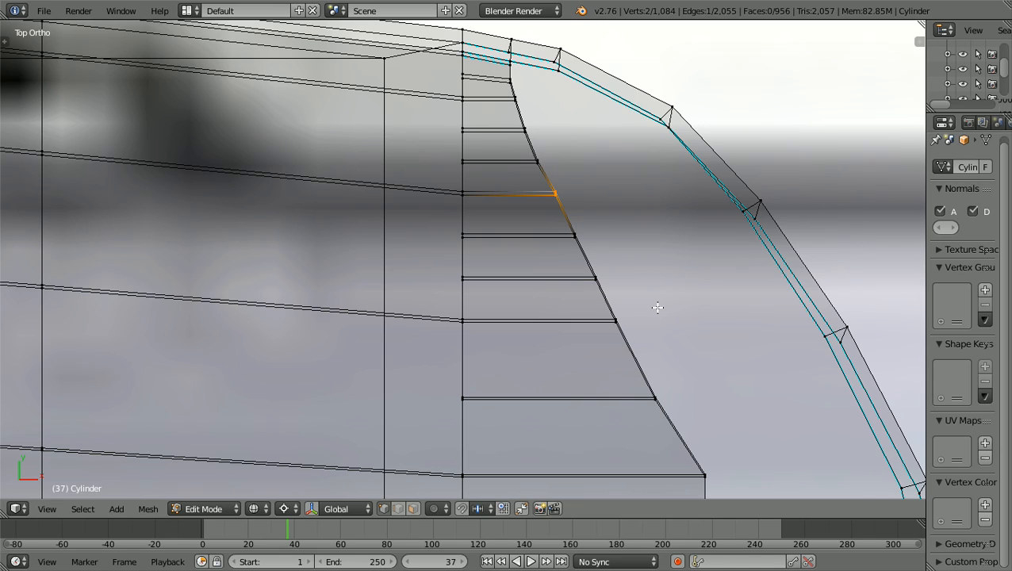
scroll(657, 308, up, 6)
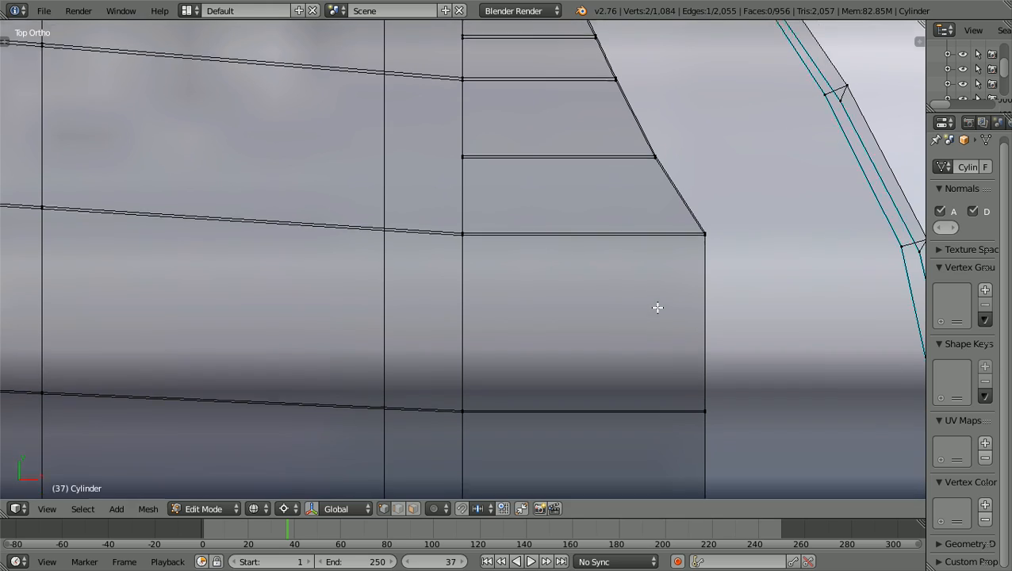
shift+scroll(658, 307, down, 20)
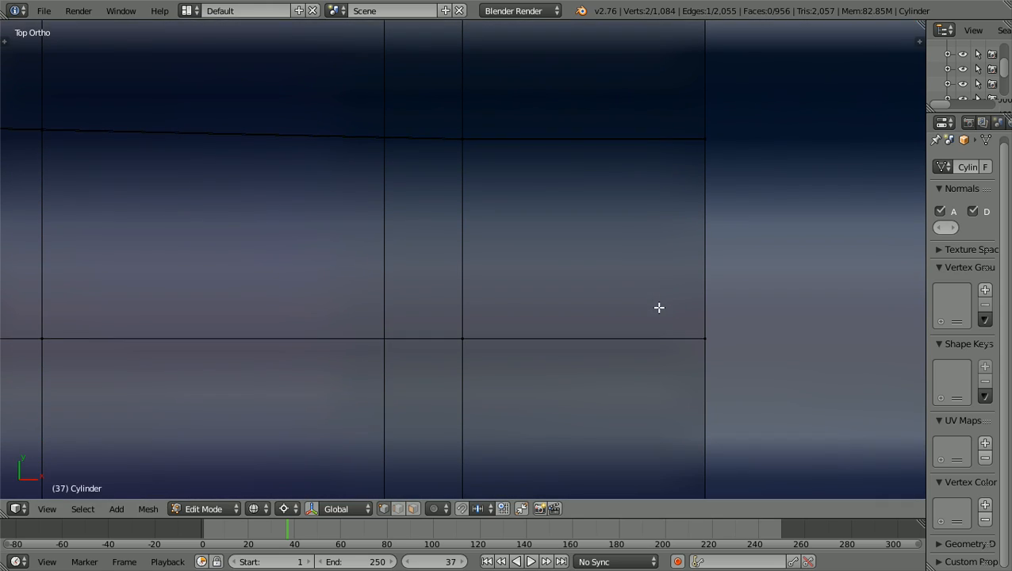
shift+scroll(659, 307, down, 20)
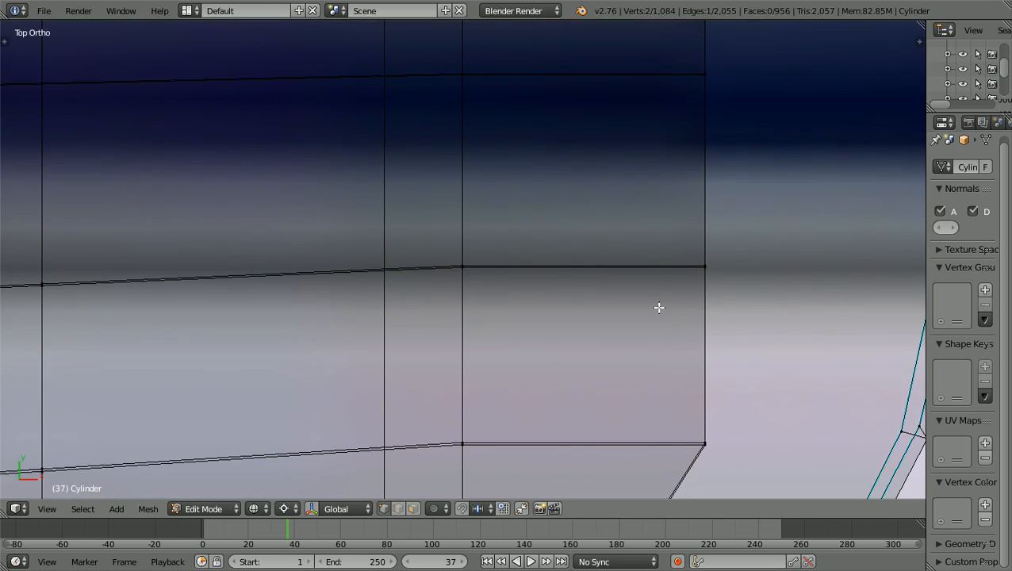
shift+scroll(658, 308, down, 20)
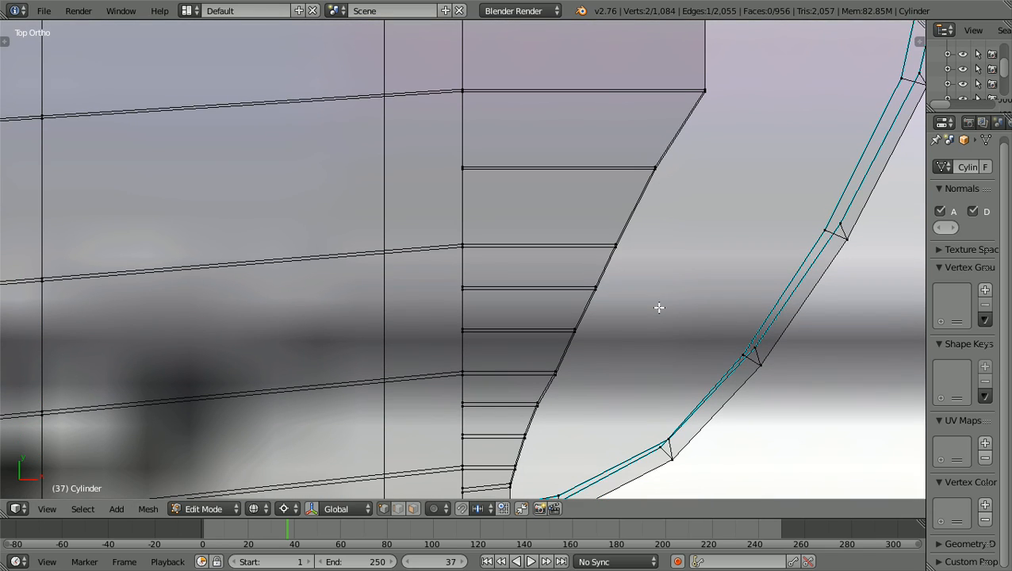
shift+scroll(658, 308, down, 5)
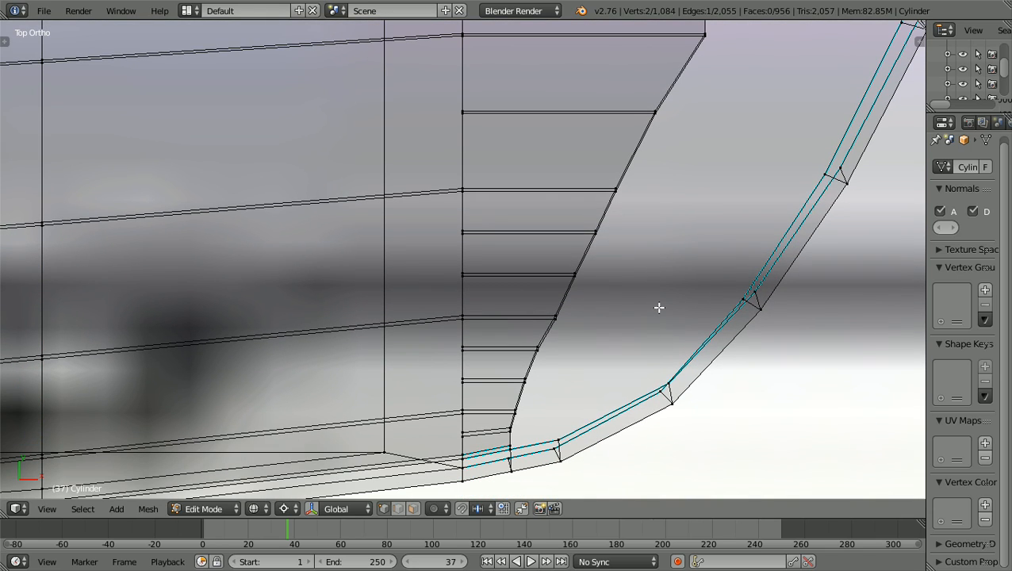
key(b)
drag(540, 337, 572, 302)
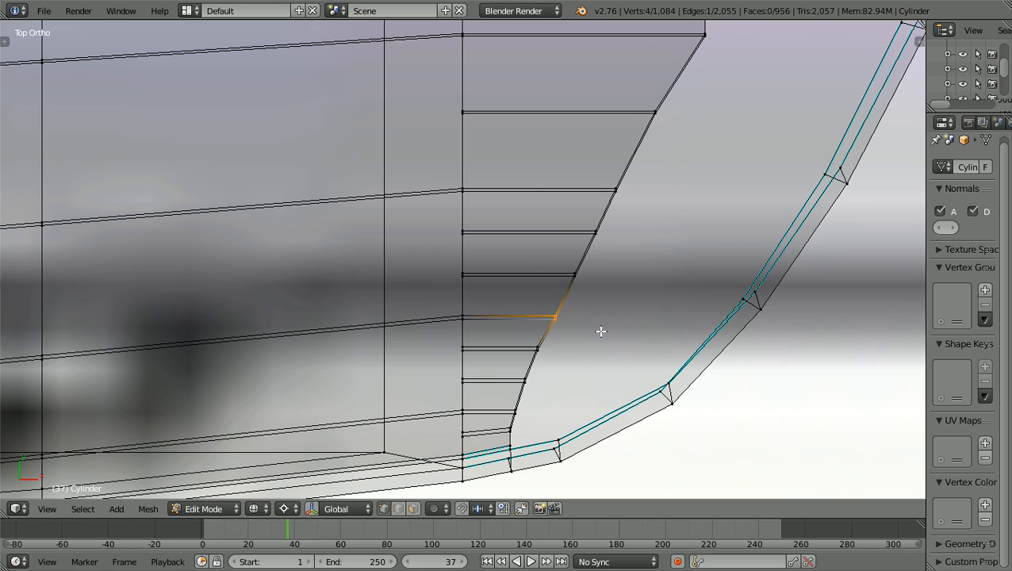
Move the selected pair of rim edges about -0.0008 along the global X axis in solid view and clear the selection
key(z)
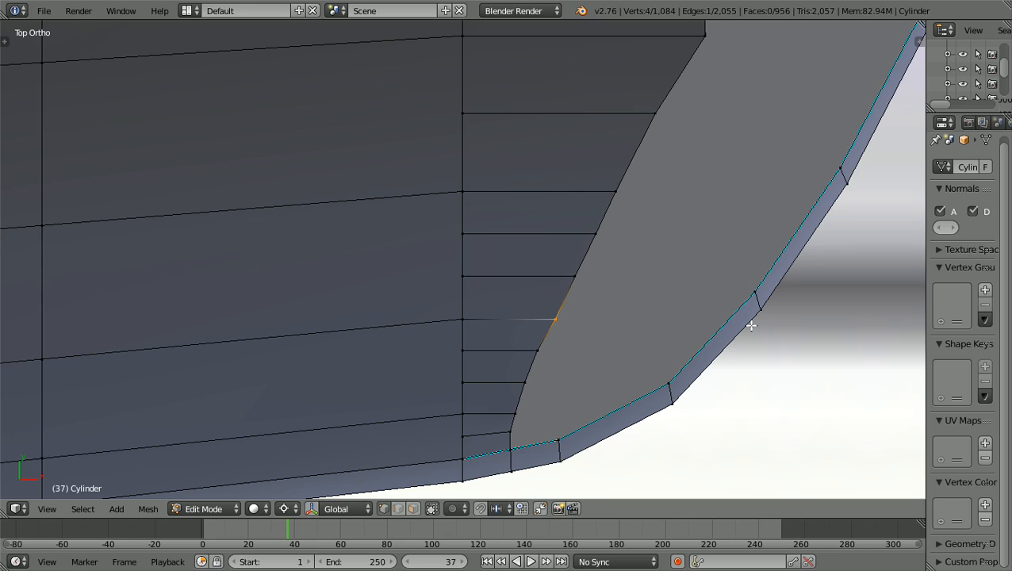
key(g)
key(x)
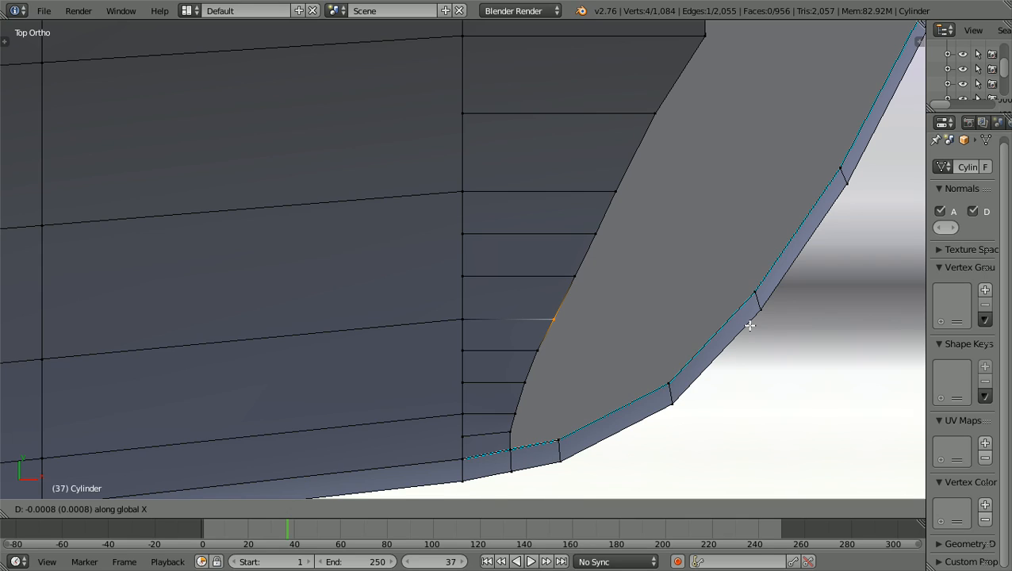
click(749, 326)
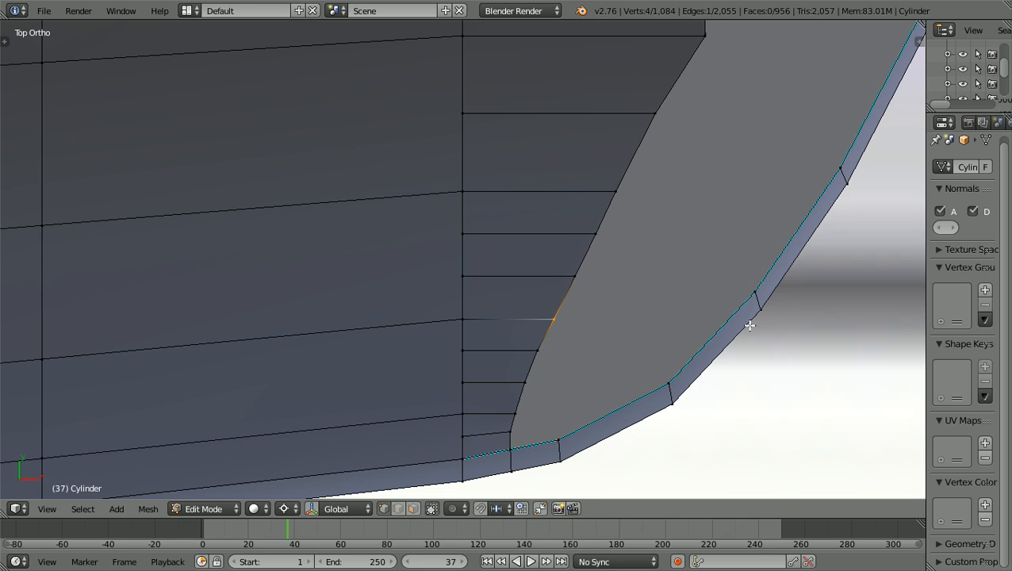
key(a)
Inspect the shuttle bay opening from behind and at an oblique angle, checking how smoothly the rim flows into the hull
scroll(515, 415, down, 3)
middle_drag(514, 415, 348, 266)
scroll(348, 267, down, 4)
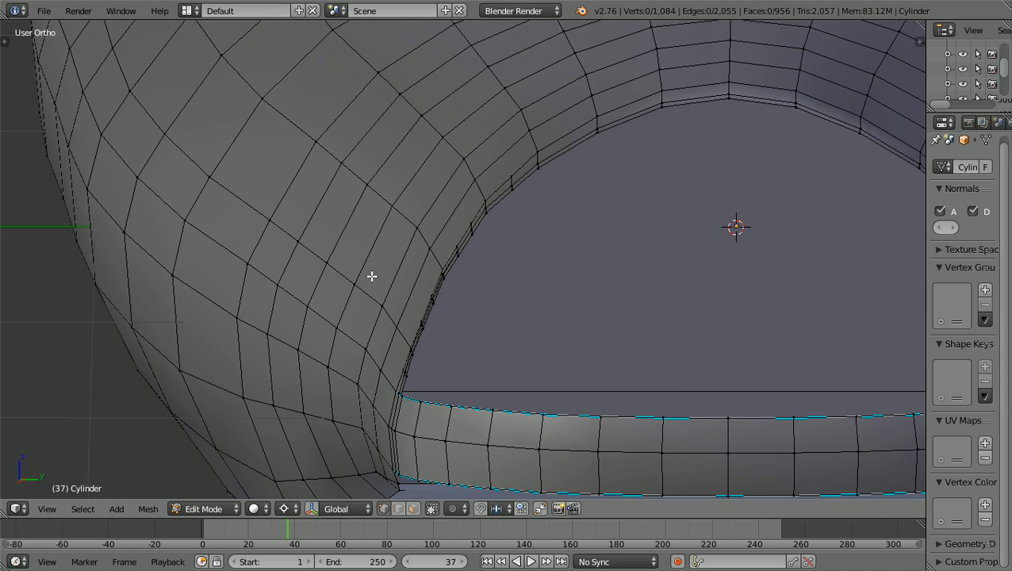
scroll(679, 290, down, 2)
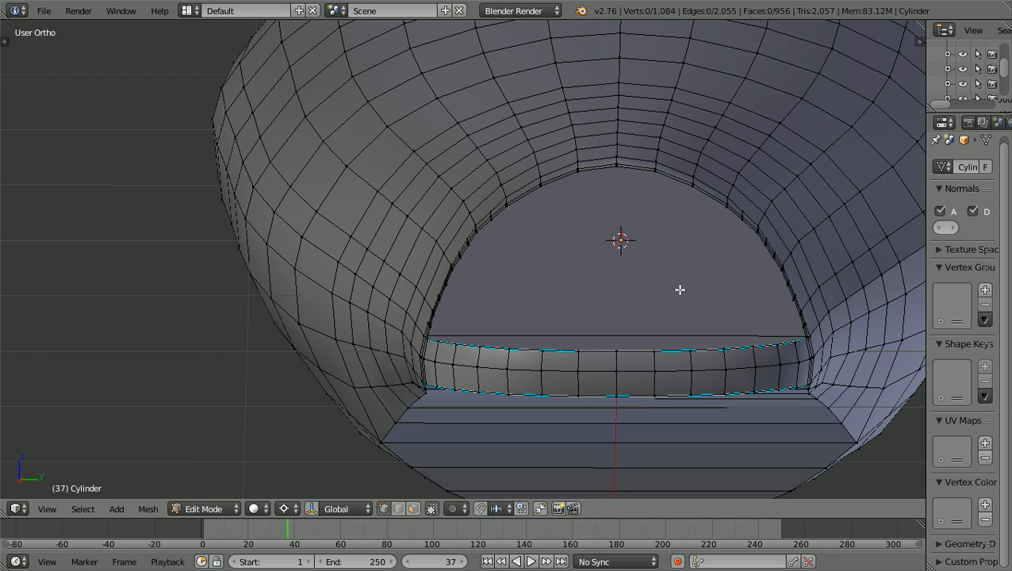
key(KP_3)
scroll(680, 289, up, 5)
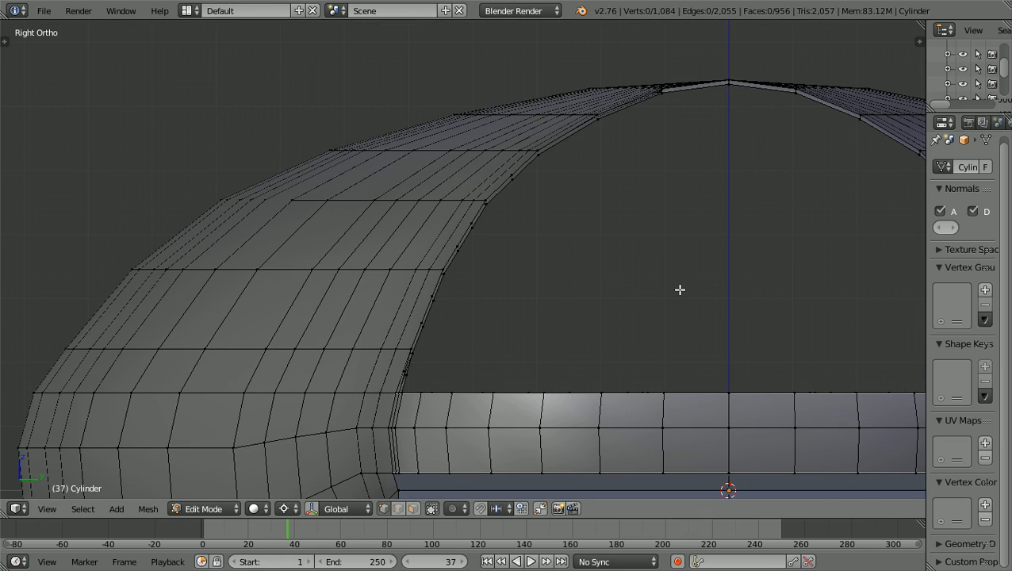
scroll(680, 289, down, 4)
middle_drag(680, 289, 706, 306)
scroll(732, 302, up, 2)
scroll(732, 301, down, 2)
scroll(707, 307, up, 5)
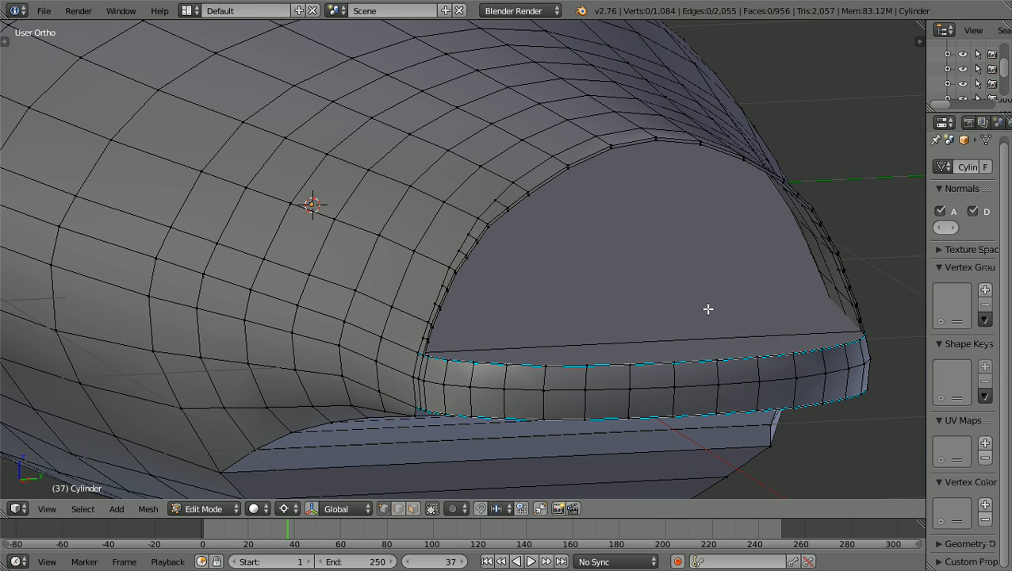
scroll(709, 309, down, 1)
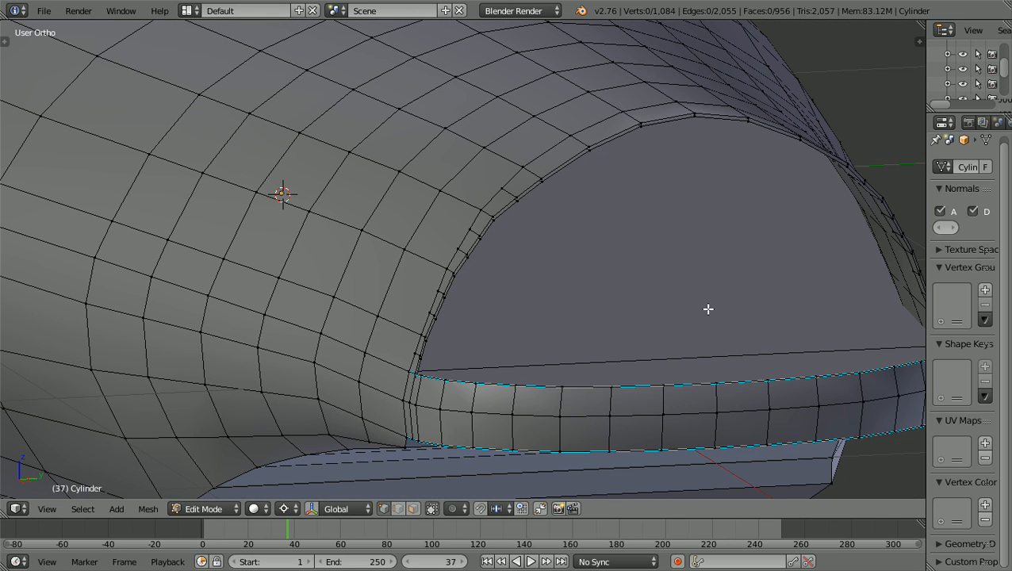
ctrl+scroll(708, 308, up, 4)
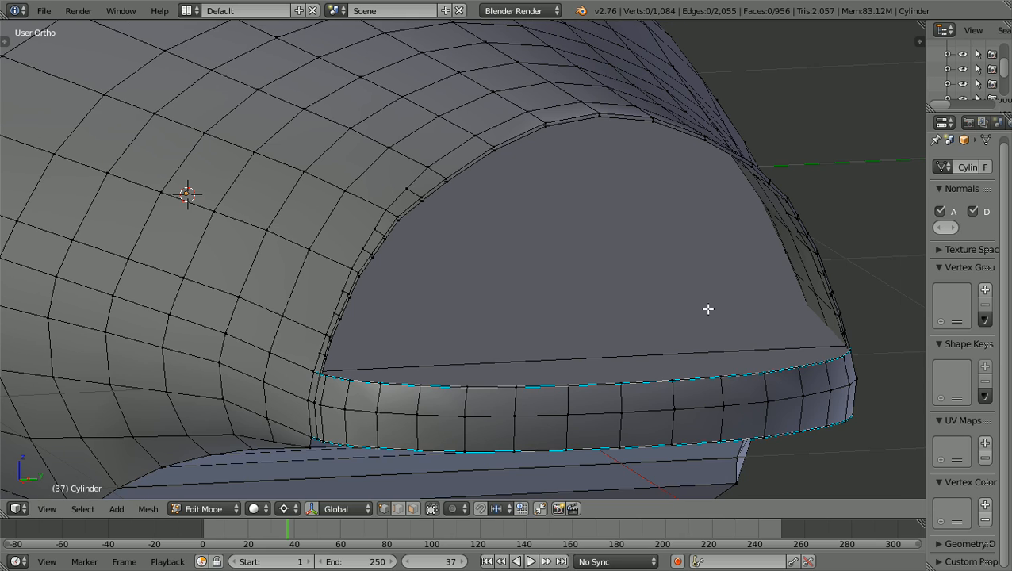
Examine the curvature of the shuttle bay arch on both sides in right view, finishing with an angled close-up of the rim
key(KP_3)
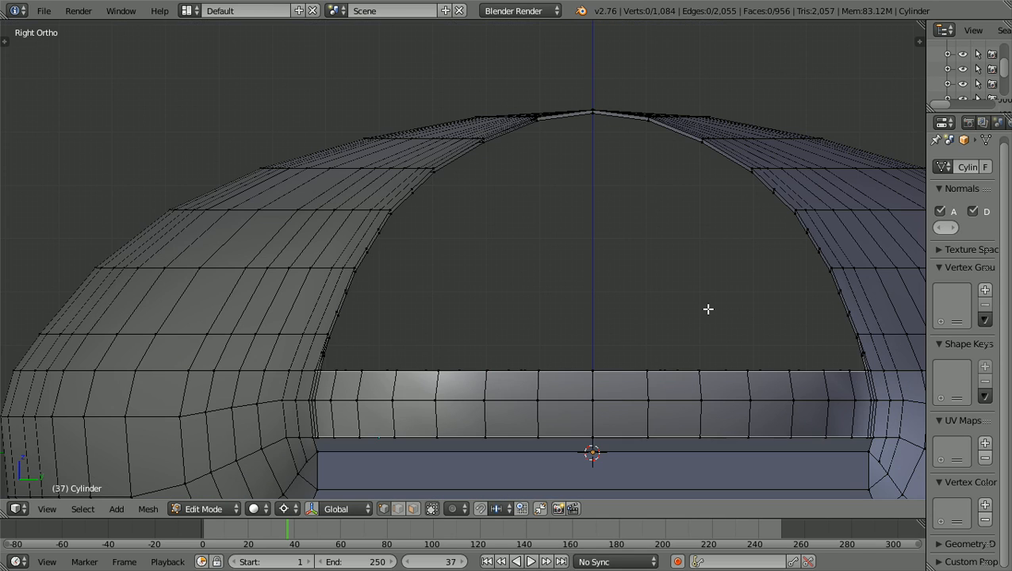
scroll(708, 308, up, 3)
shift+scroll(709, 308, up, 2)
ctrl+scroll(708, 308, up, 2)
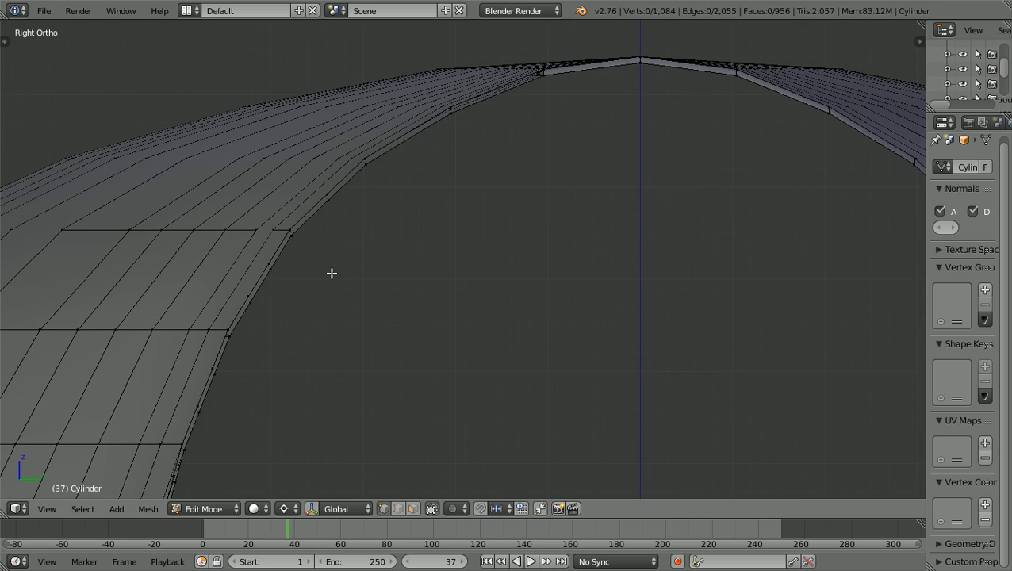
shift+scroll(331, 273, up, 3)
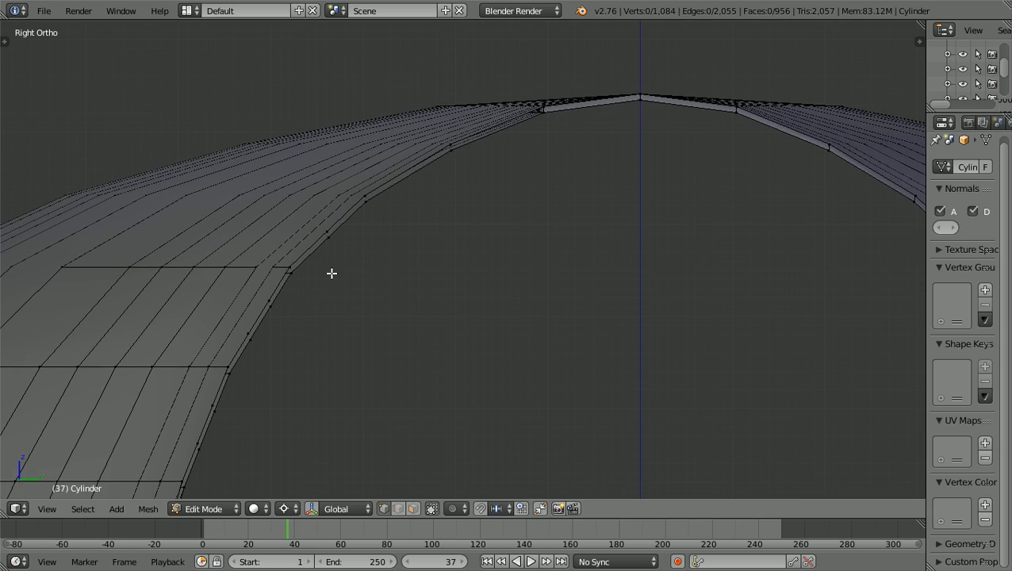
scroll(332, 273, up, 2)
ctrl+scroll(331, 273, down, 1)
ctrl+scroll(332, 273, down, 2)
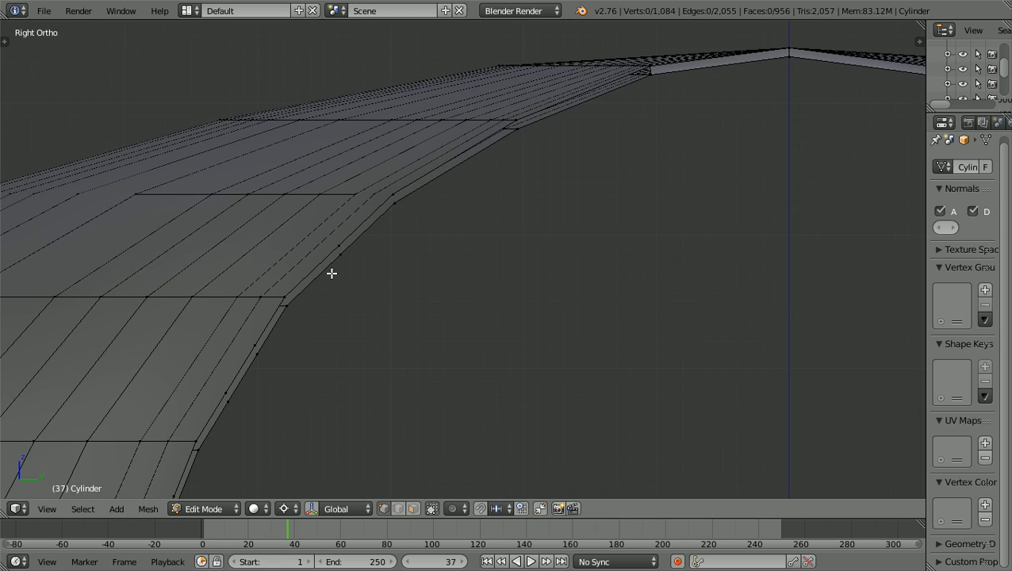
ctrl+scroll(603, 345, up, 11)
ctrl+scroll(604, 345, up, 15)
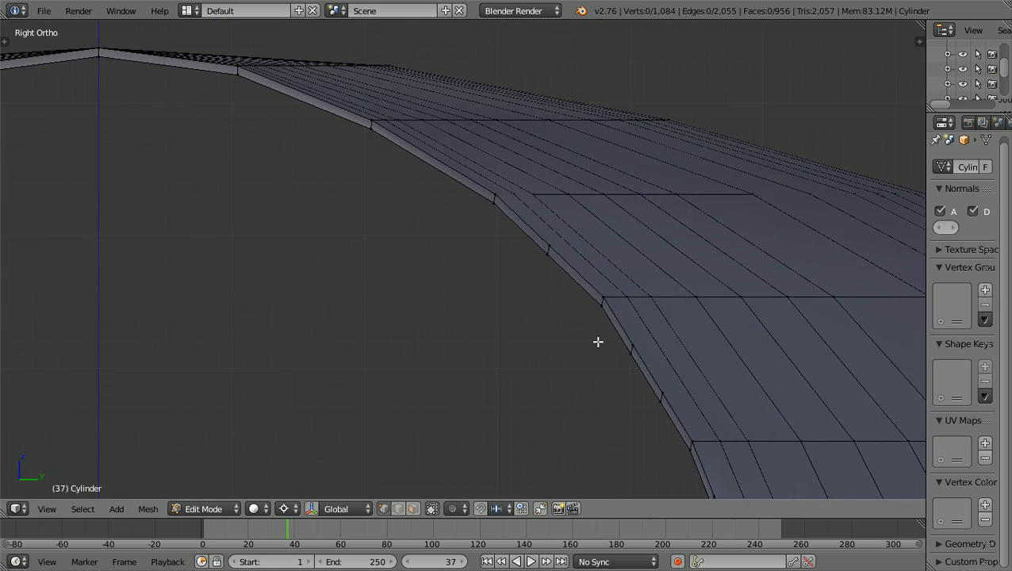
ctrl+scroll(597, 341, up, 3)
middle_drag(597, 341, 583, 351)
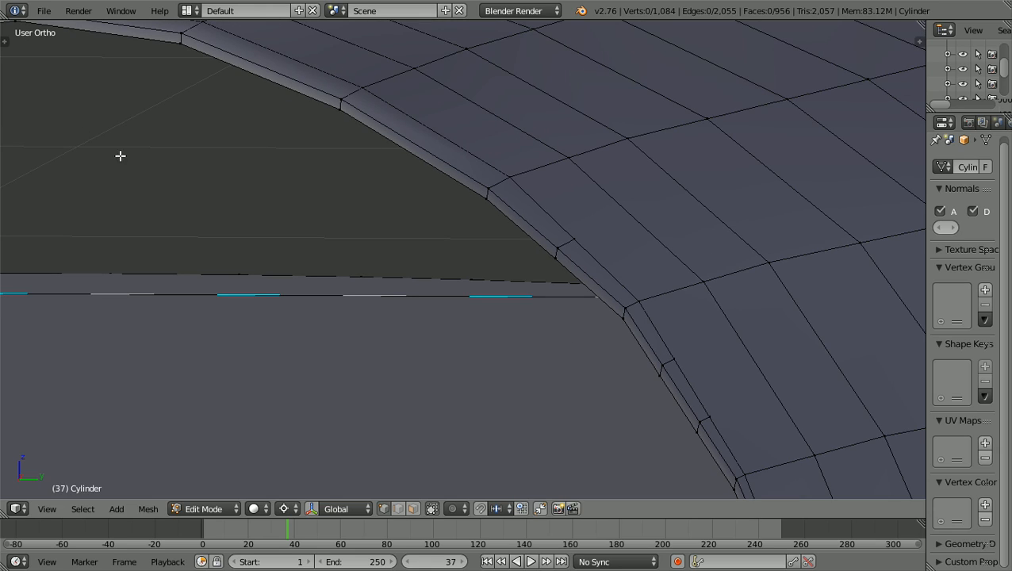
Save the model as NCC-1974USS-STUART-FOLEY9a.blend in D:\Documents
click(43, 11)
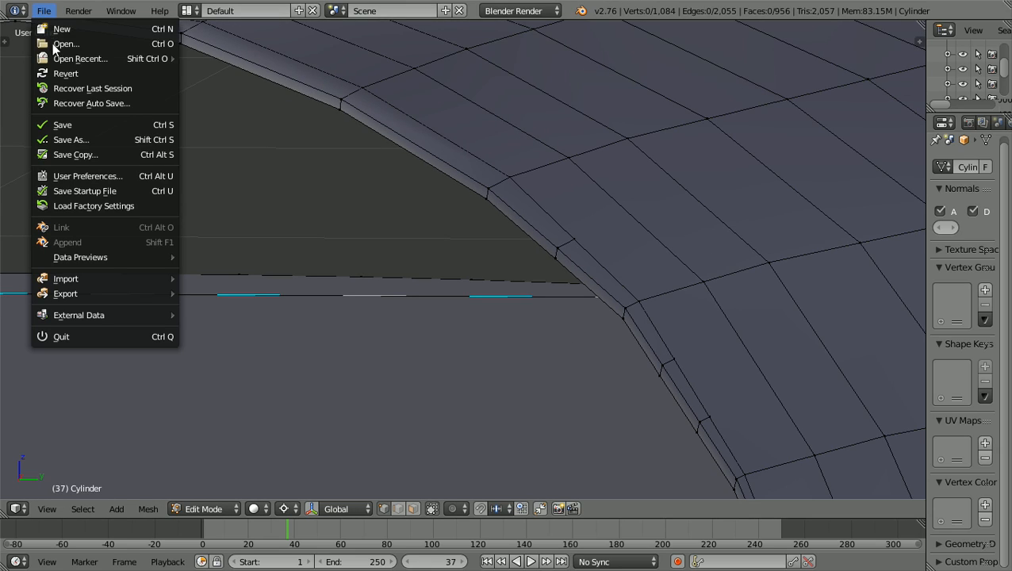
click(88, 140)
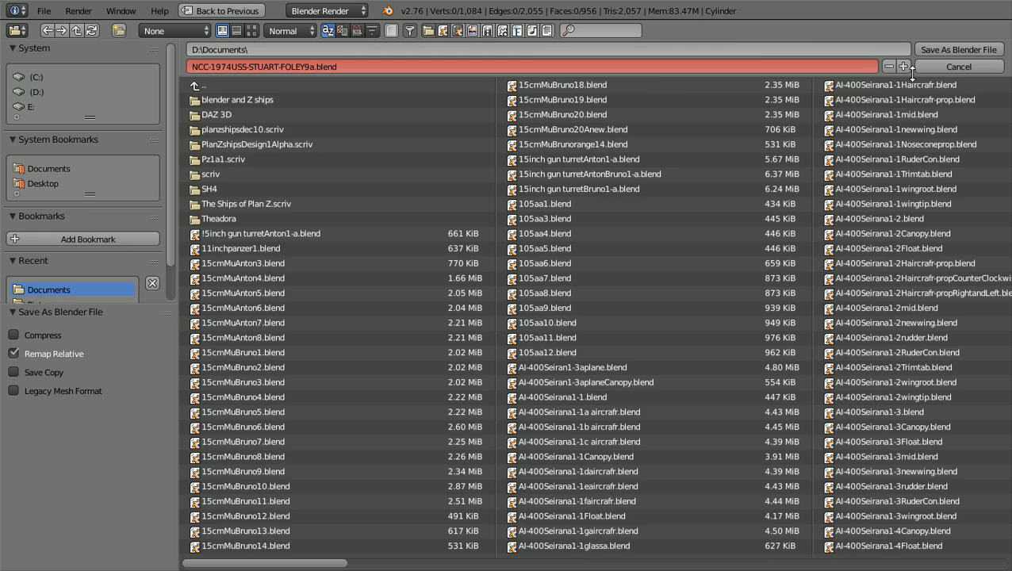
click(947, 49)
Try to move a single rim edge on the shuttle bay arch's upper curve -0.0058 along the global Y axis in right view
middle_drag(768, 267, 722, 315)
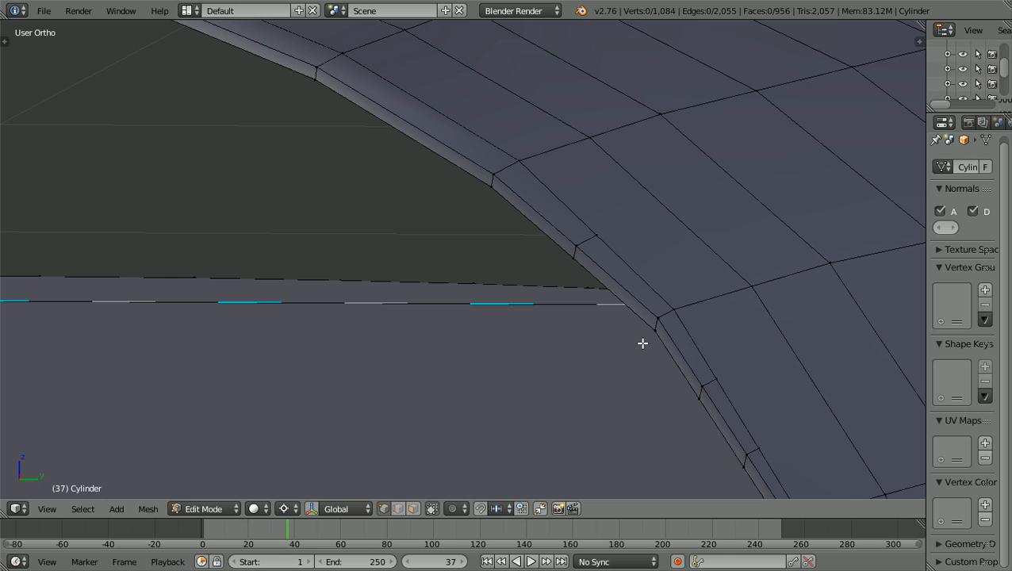
drag(642, 346, 661, 317)
key(KP_3)
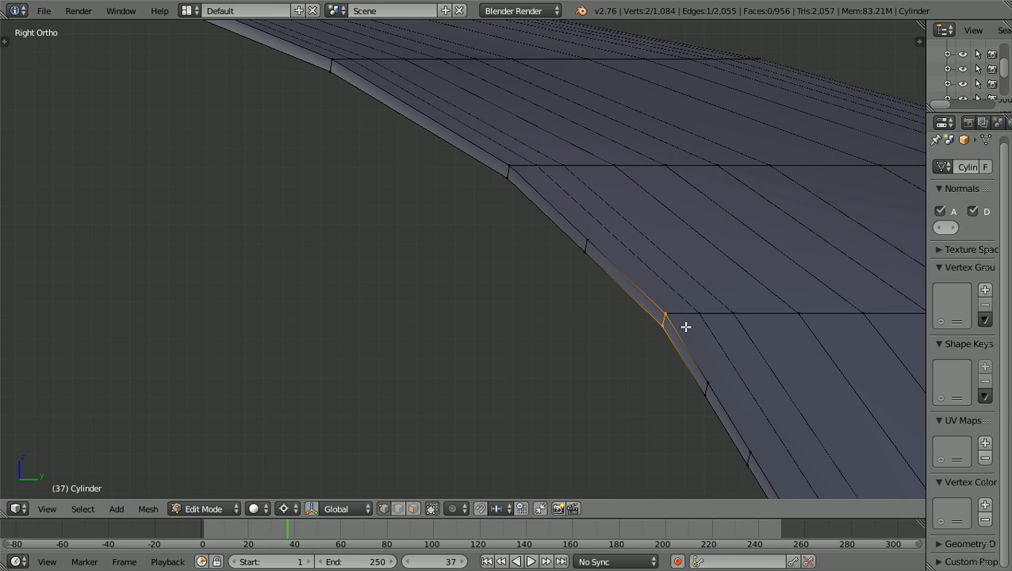
ctrl+scroll(686, 327, up, 4)
scroll(686, 327, up, 4)
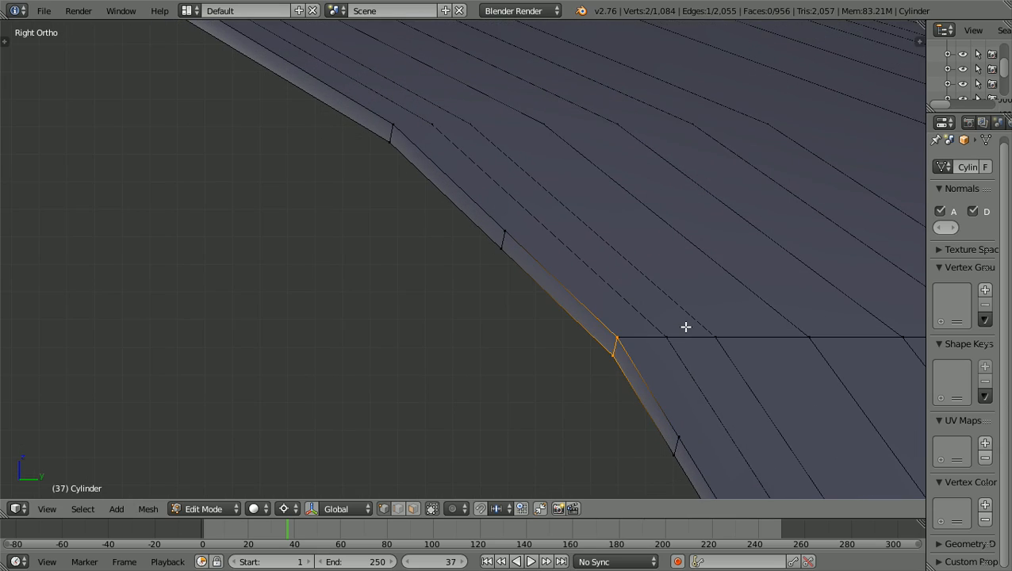
ctrl+scroll(784, 423, up, 3)
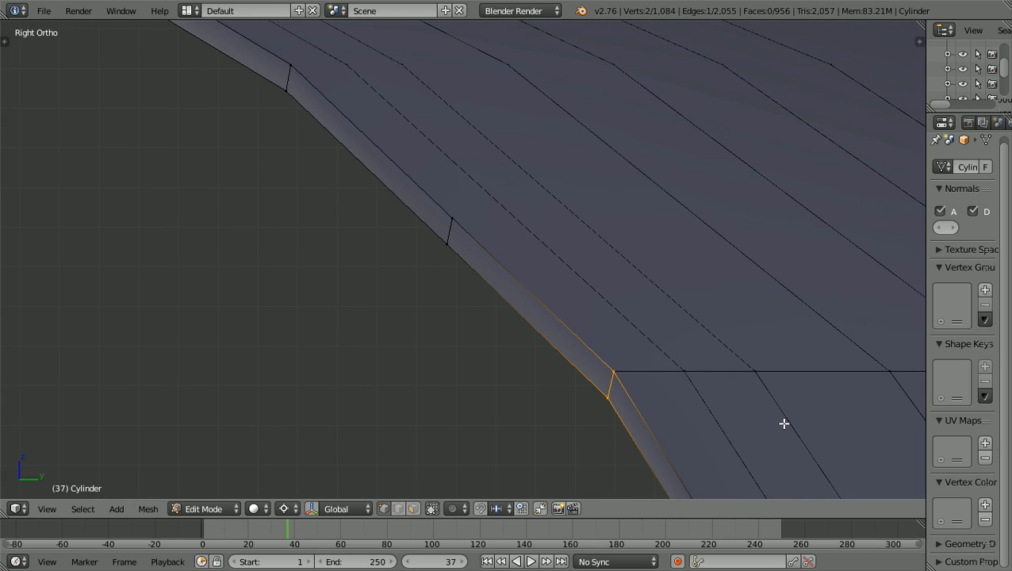
shift+scroll(784, 424, down, 3)
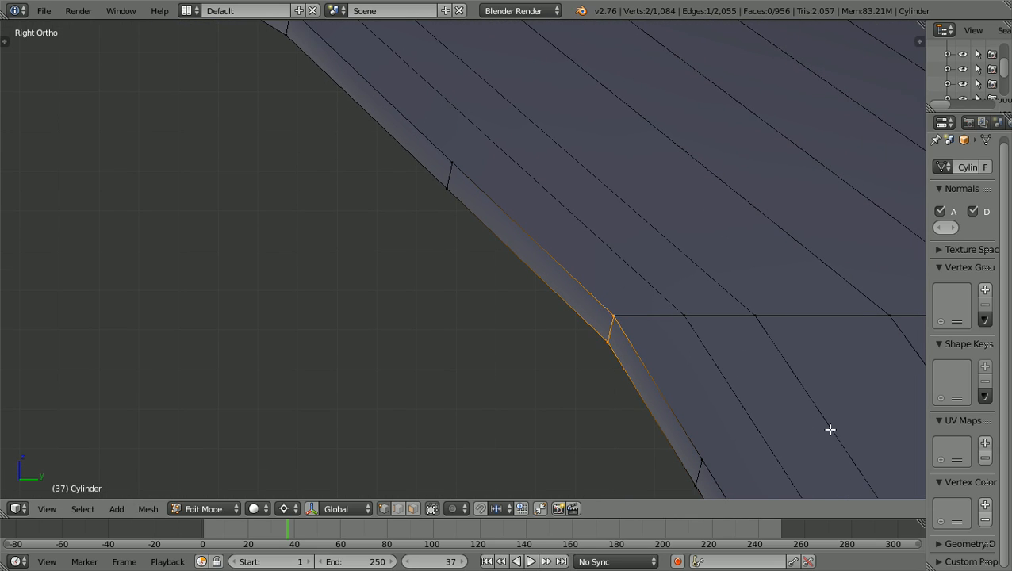
key(g)
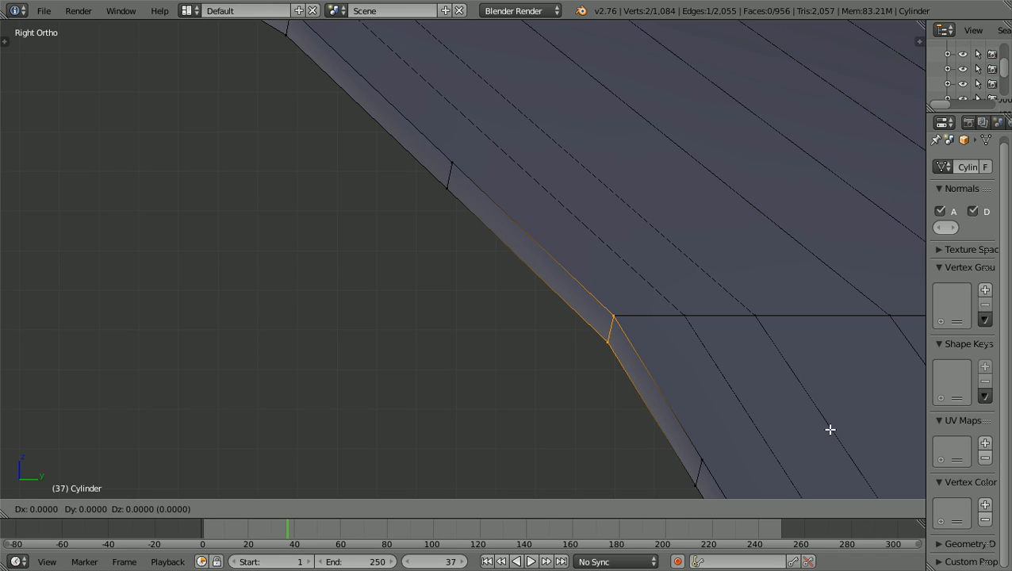
key(y)
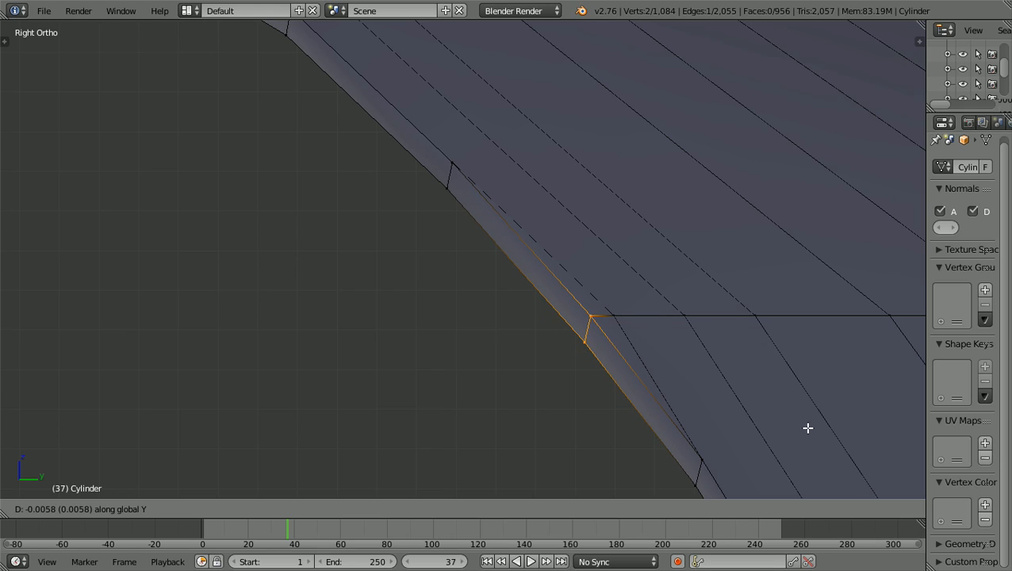
click(808, 427)
Examine the moved rim edge from both sides of the arch to judge how smoothly the curve runs
scroll(806, 427, down, 2)
middle_drag(806, 427, 477, 441)
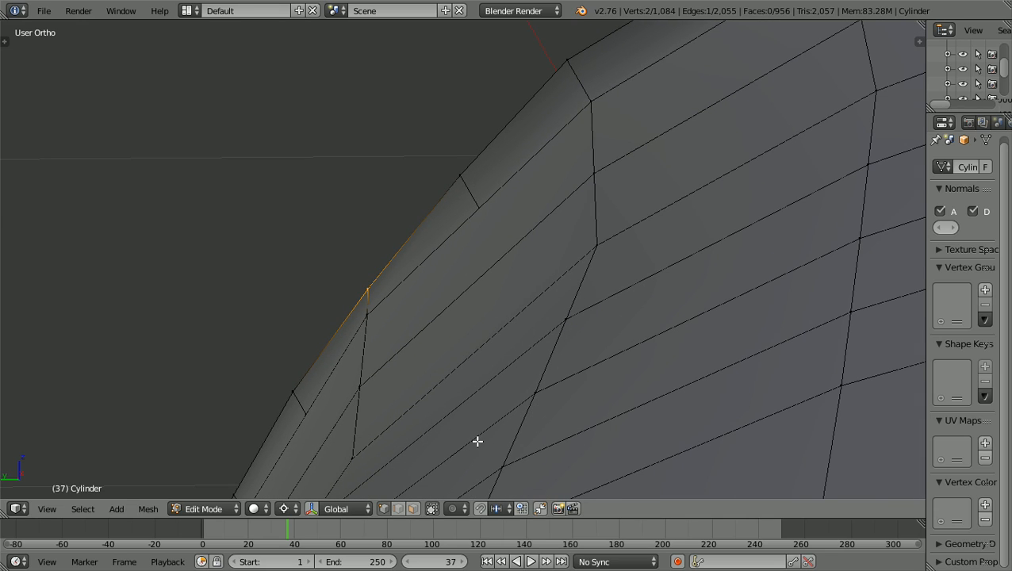
middle_drag(477, 441, 478, 441)
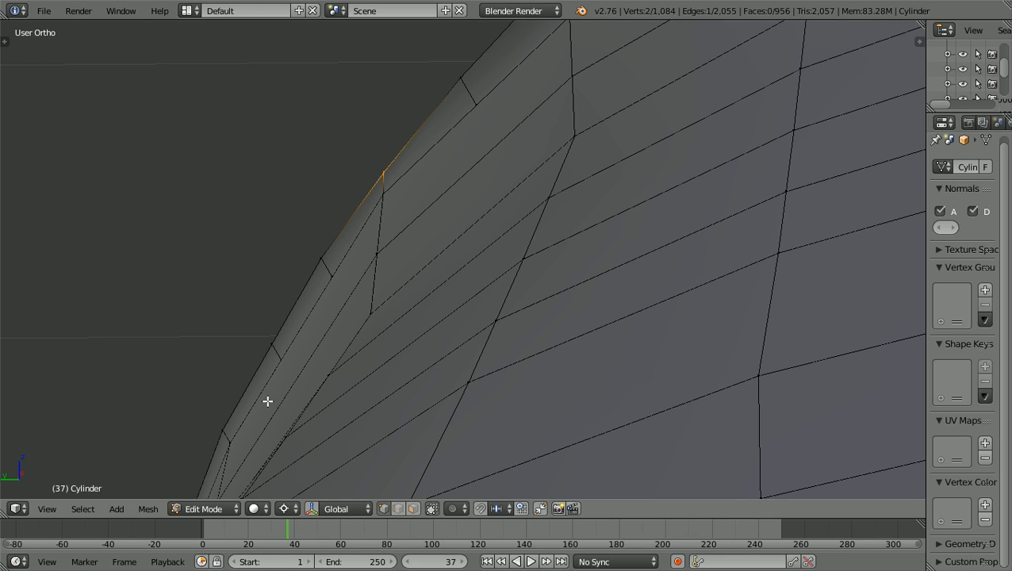
middle_drag(267, 402, 257, 386)
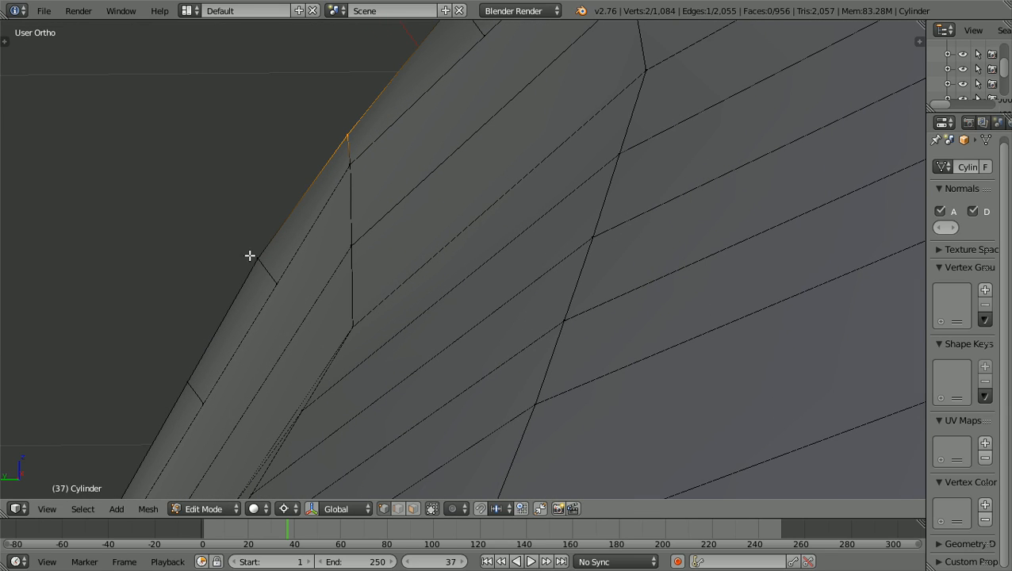
middle_drag(287, 259, 288, 267)
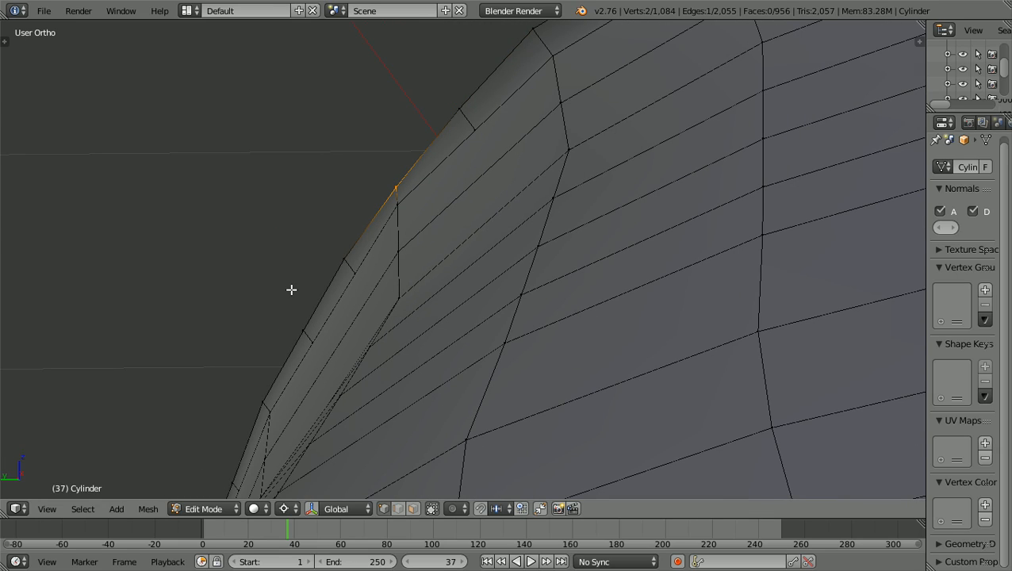
middle_drag(291, 290, 413, 282)
scroll(447, 250, down, 5)
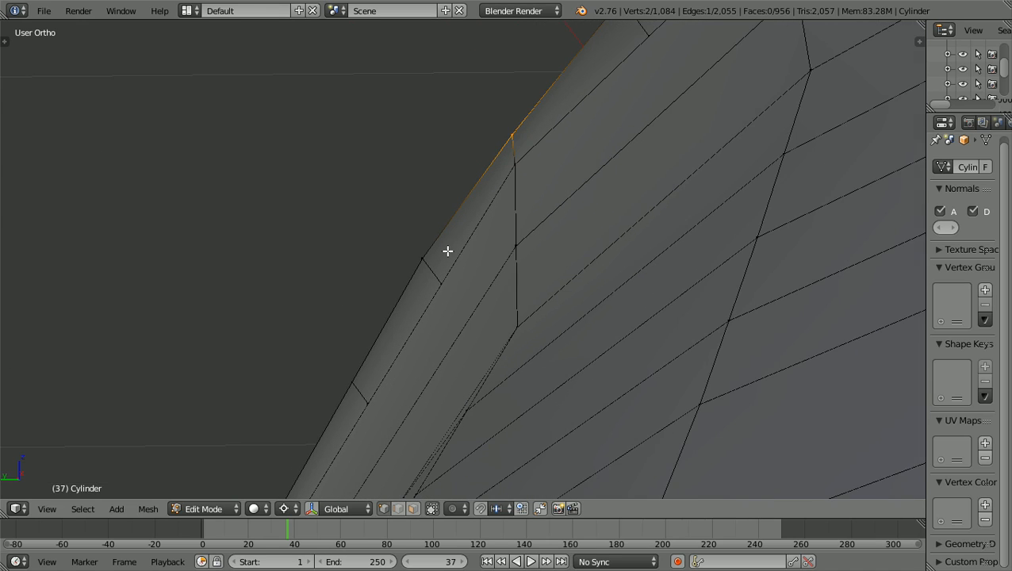
middle_drag(463, 270, 689, 309)
scroll(689, 307, up, 4)
shift+scroll(688, 310, up, 2)
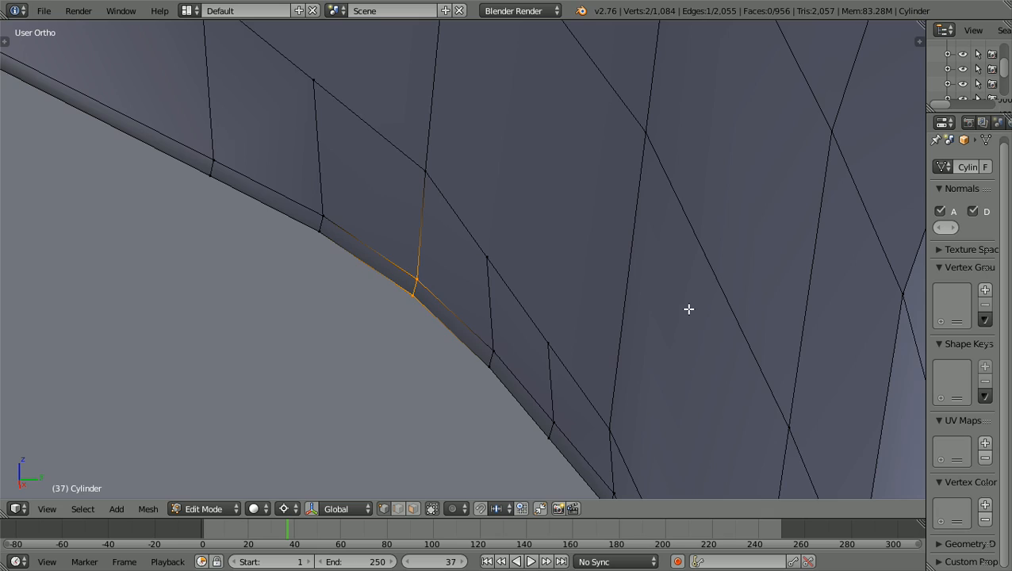
scroll(688, 309, up, 1)
shift+scroll(689, 309, up, 1)
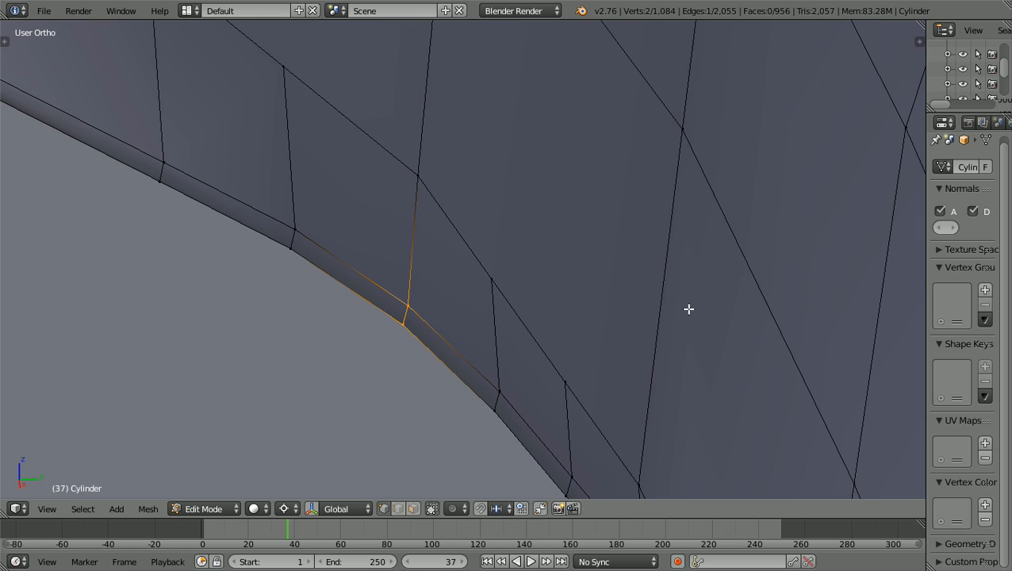
Undo the last rim edge move and clear the selection
key(ctrl+z)
key(a)
scroll(687, 309, down, 4)
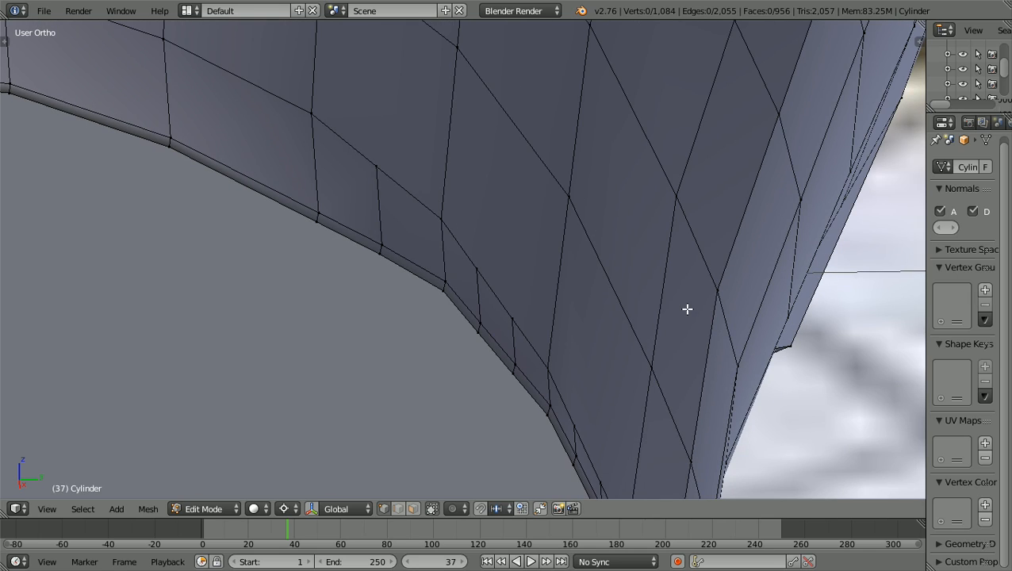
Inspect the shuttle bay opening in right and front views and from behind, comparing its profile with the blueprint
key(KP_3)
middle_drag(686, 309, 798, 337)
scroll(615, 340, down, 5)
key(KP_1)
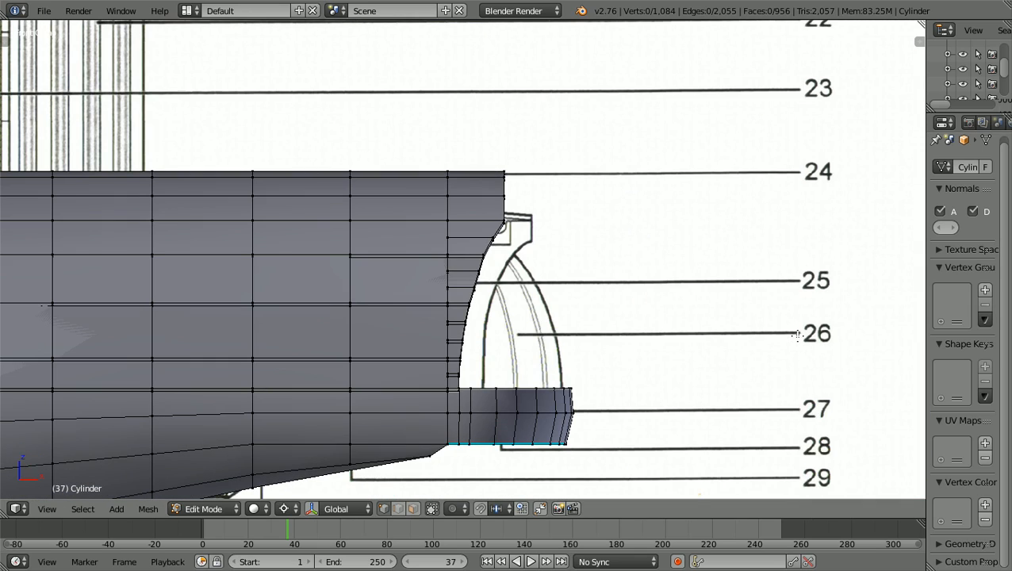
scroll(797, 334, up, 1)
scroll(622, 442, down, 3)
middle_drag(591, 444, 377, 442)
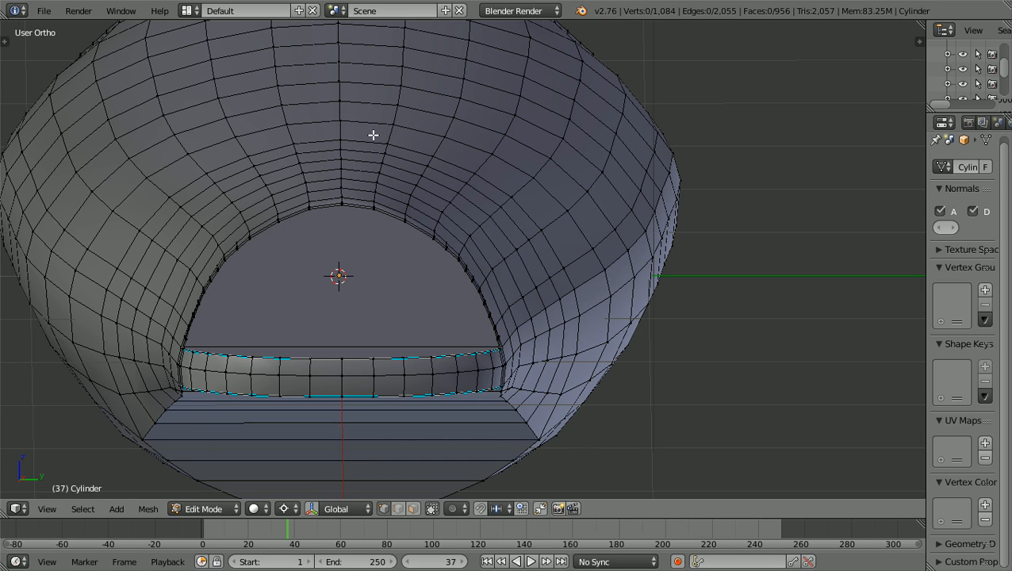
scroll(354, 224, down, 4)
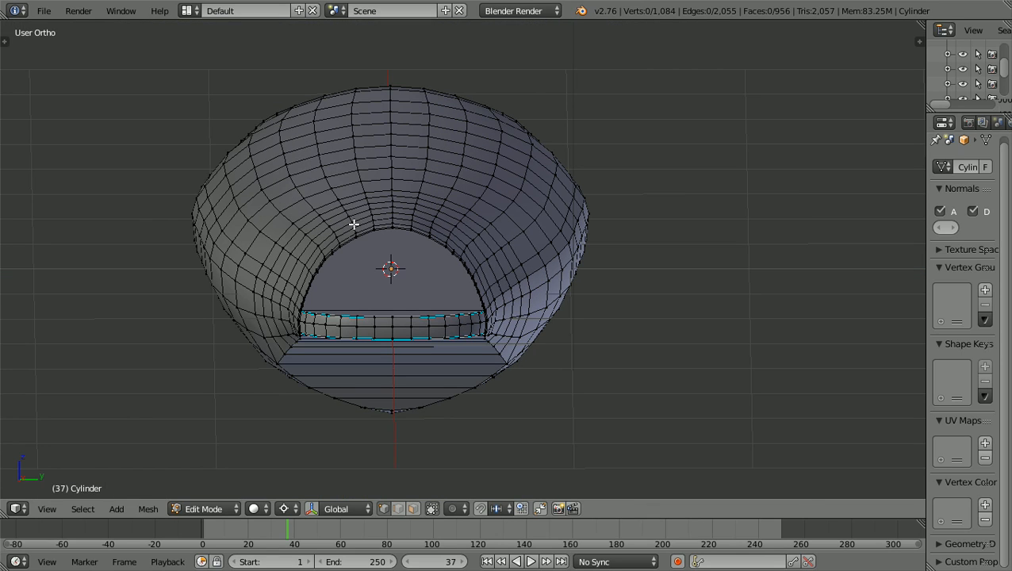
Examine the outline of the shuttle bay end and its curved lip in top view
key(KP_7)
scroll(353, 224, up, 2)
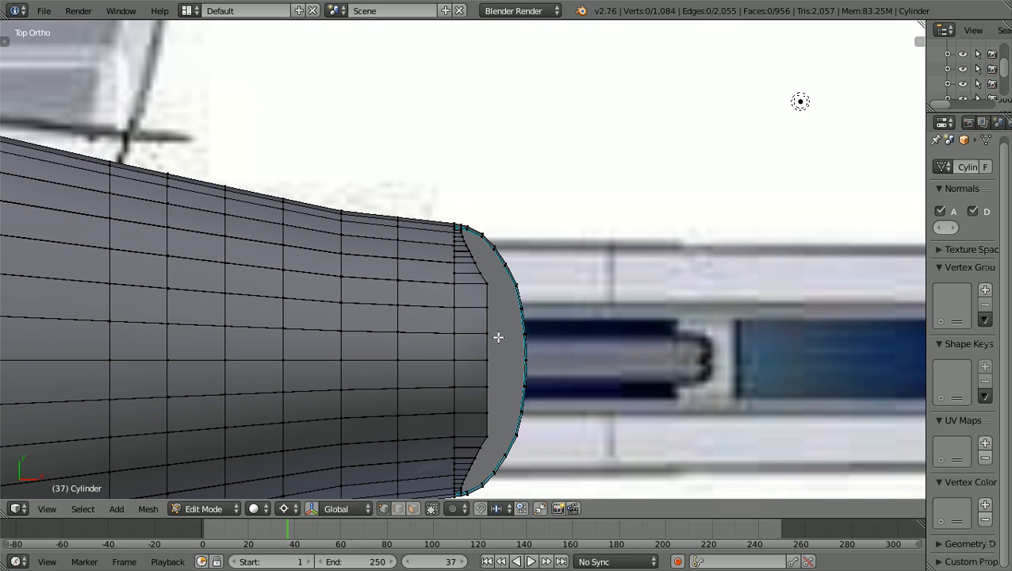
scroll(498, 336, up, 3)
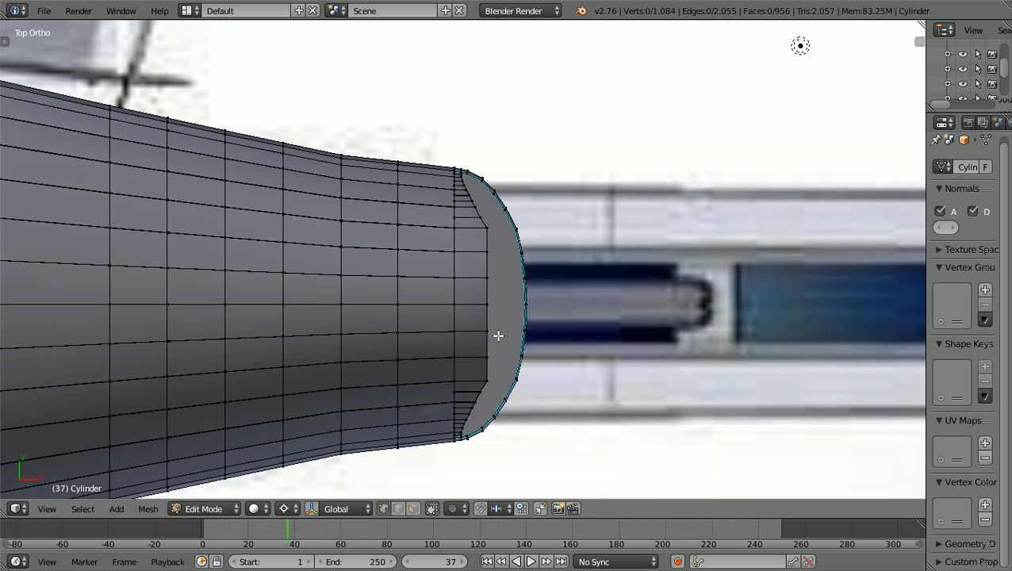
scroll(498, 336, up, 2)
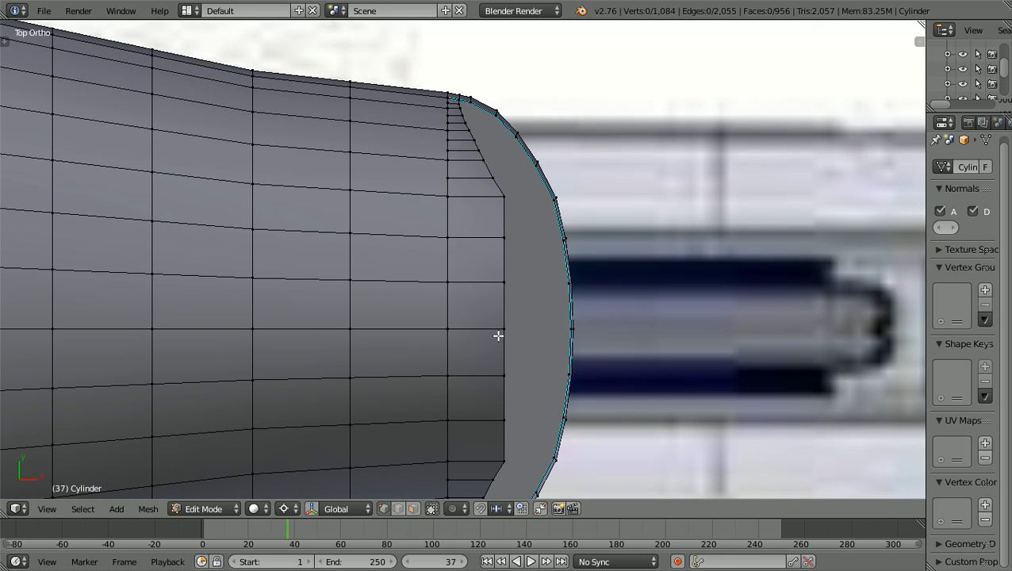
scroll(485, 193, down, 2)
shift+scroll(484, 193, down, 3)
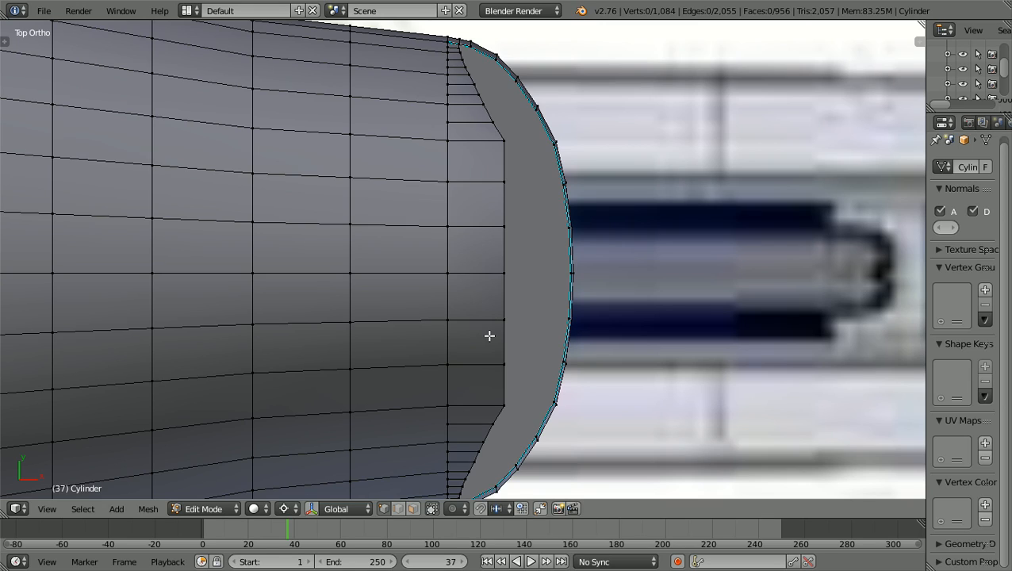
ctrl+scroll(489, 335, up, 6)
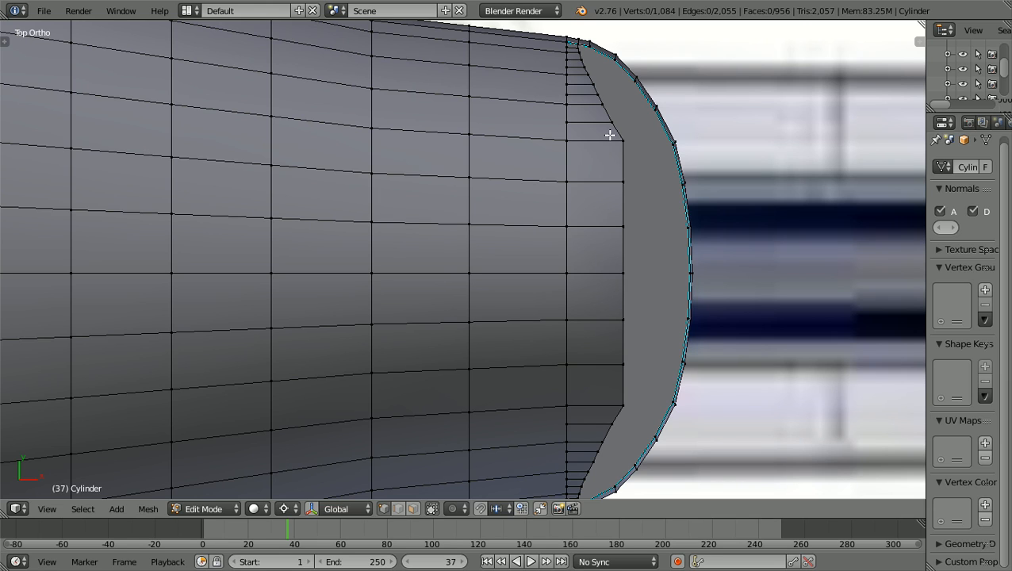
scroll(610, 135, down, 1)
scroll(613, 155, down, 1)
Switch to Object Mode and view the shaded shuttle bay end of the hull from an oblique angle
mouse_move(610, 167)
middle_down()
mouse_move(563, 160)
mouse_move(520, 131)
mouse_move(454, 59)
mouse_move(460, 84)
mouse_move(344, 365)
middle_up()
click(238, 509)
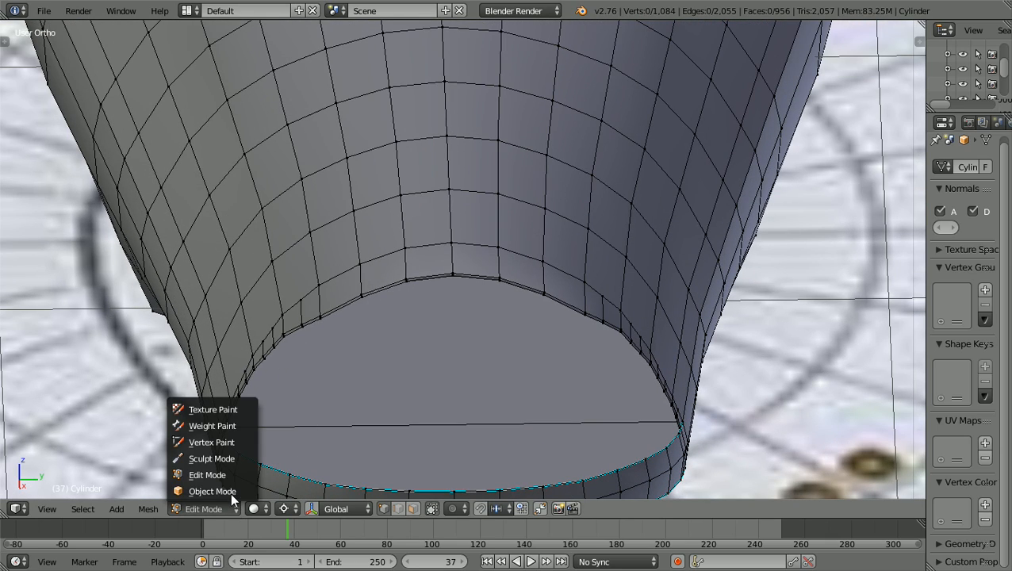
click(230, 493)
middle_drag(300, 442, 387, 383)
shift+scroll(598, 380, down, 12)
scroll(599, 380, up, 1)
shift+scroll(387, 383, up, 4)
scroll(387, 385, up, 3)
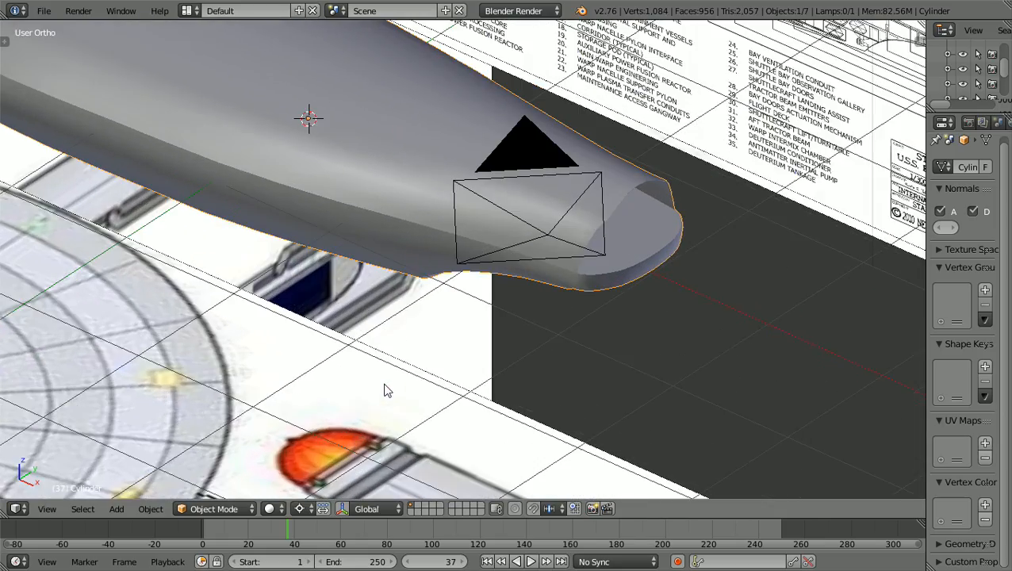
scroll(399, 394, up, 2)
middle_drag(445, 405, 404, 394)
scroll(405, 394, up, 5)
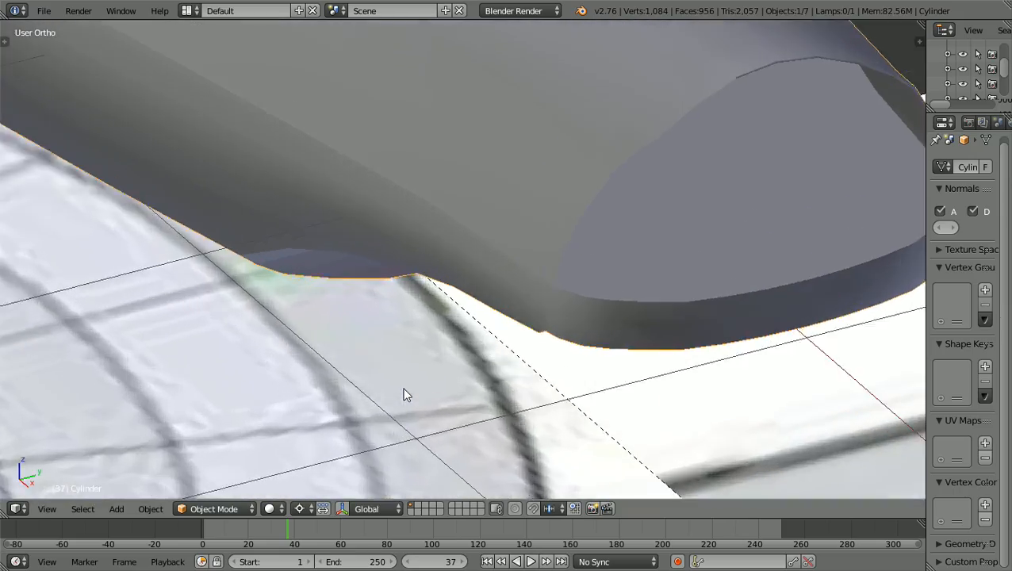
Examine the shading and rim curvature around the shuttle bay arch up close in Object Mode
scroll(529, 373, up, 1)
middle_drag(536, 373, 531, 377)
scroll(531, 377, down, 1)
scroll(531, 377, down, 1)
scroll(531, 377, up, 1)
scroll(532, 377, up, 1)
shift+scroll(531, 377, up, 4)
scroll(531, 377, up, 1)
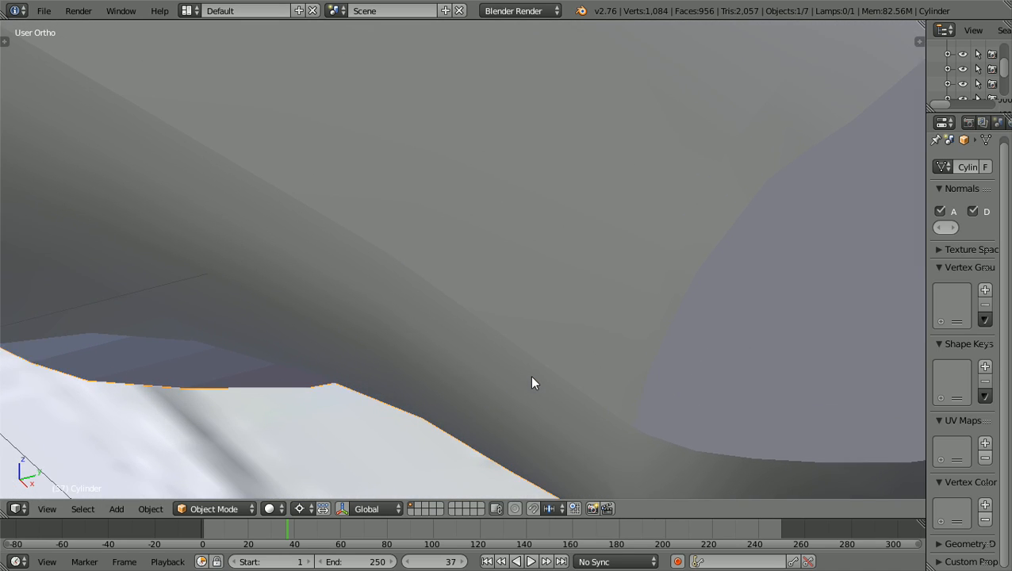
ctrl+scroll(531, 377, up, 2)
ctrl+scroll(531, 376, up, 10)
shift+scroll(531, 376, up, 6)
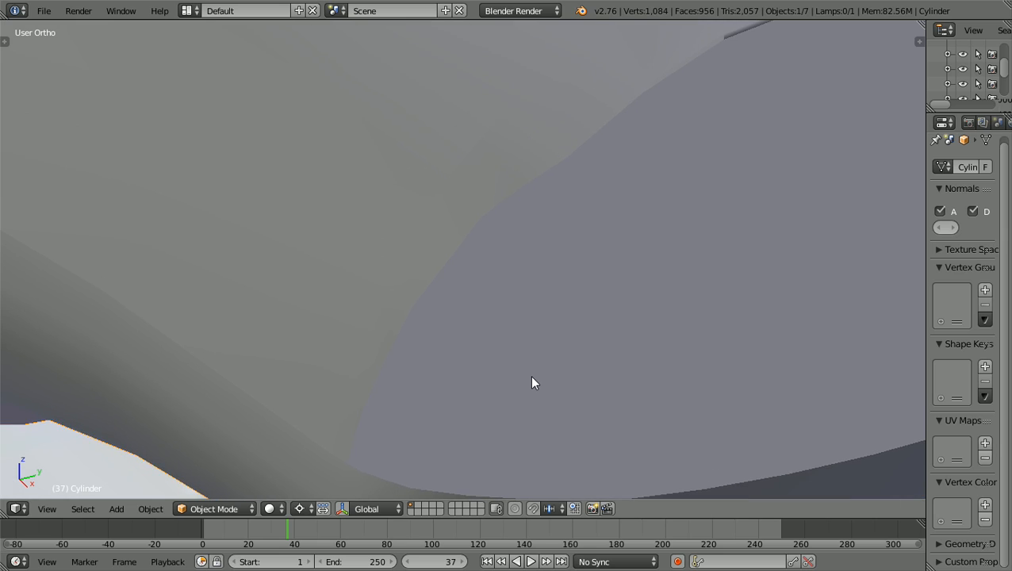
scroll(531, 376, up, 3)
scroll(531, 377, down, 6)
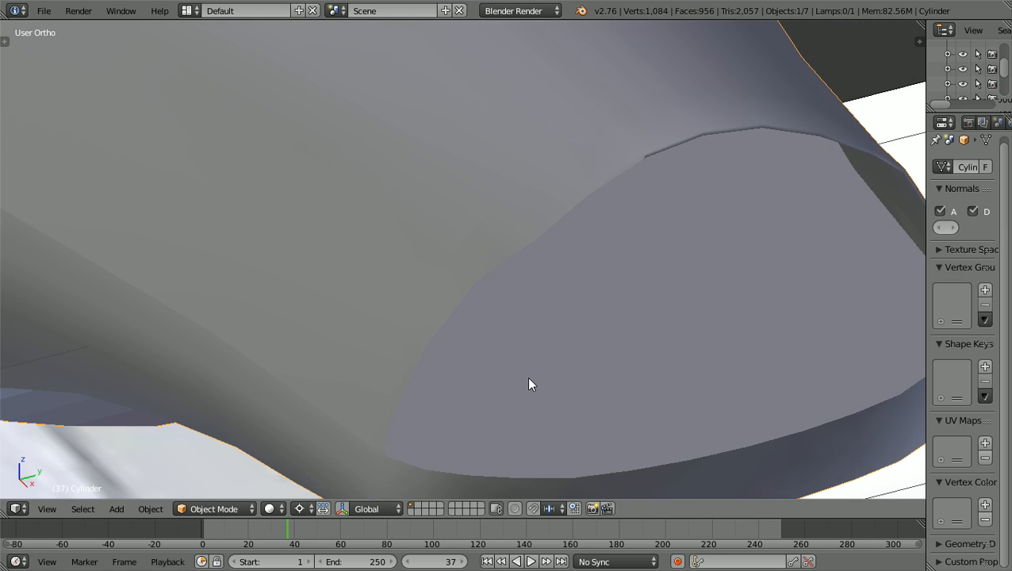
middle_drag(528, 377, 516, 377)
ctrl+scroll(515, 377, down, 3)
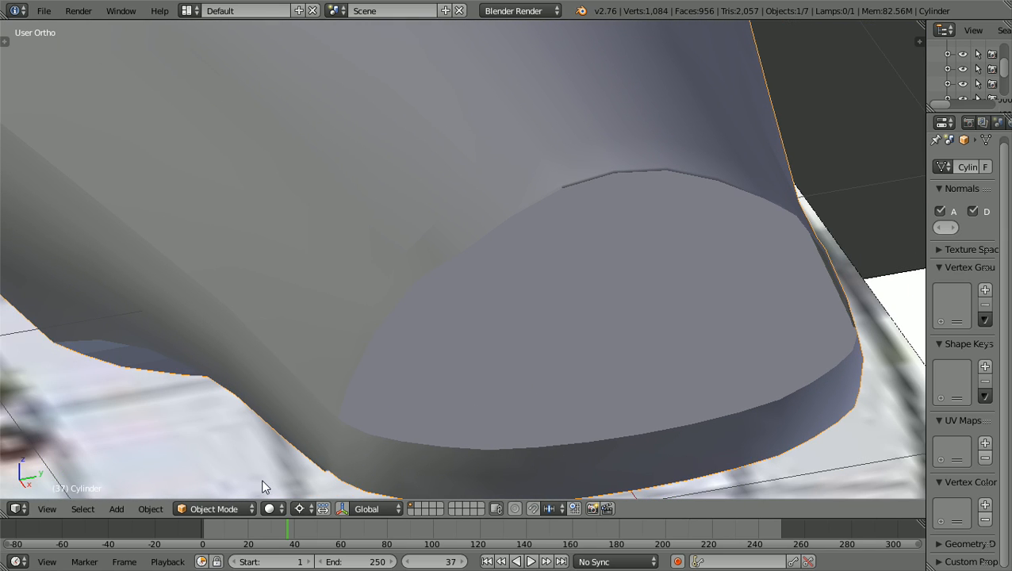
Return to Edit Mode and turn the hull around to face its deflector end
click(238, 508)
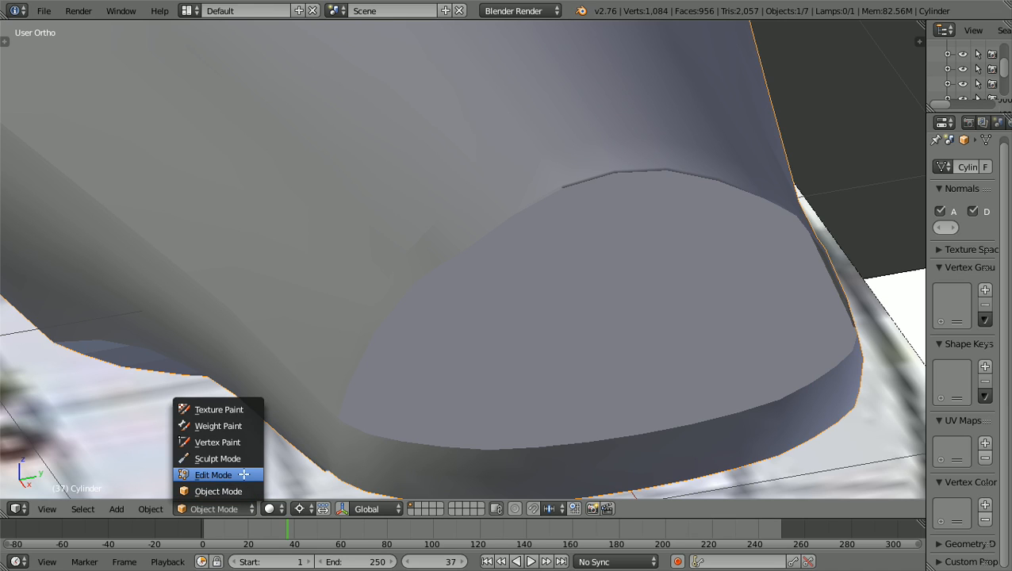
click(243, 472)
scroll(422, 381, up, 2)
scroll(575, 229, down, 4)
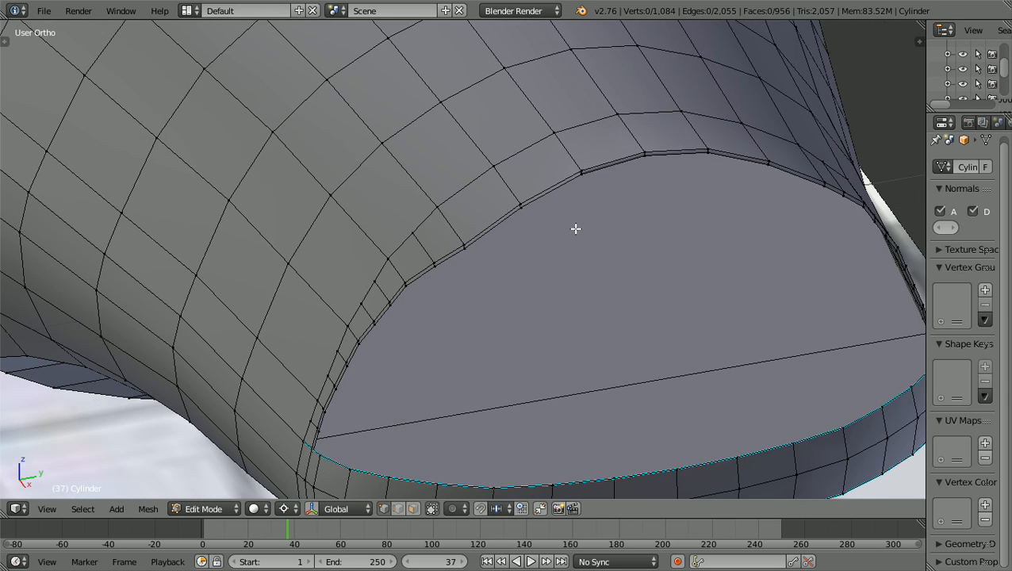
scroll(576, 236, down, 5)
middle_drag(544, 279, 850, 223)
shift+scroll(848, 223, up, 4)
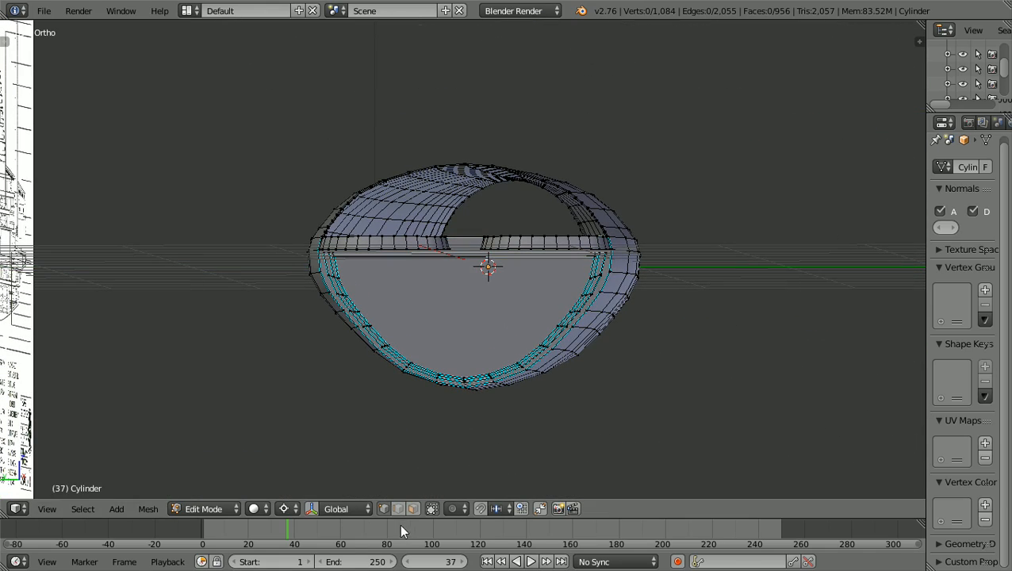
In edge select mode, select the lower rim edges of one scalloped recess from its outer corner toward the hull's centerline
click(394, 507)
scroll(501, 398, up, 4)
middle_drag(501, 397, 501, 370)
shift+scroll(501, 369, up, 10)
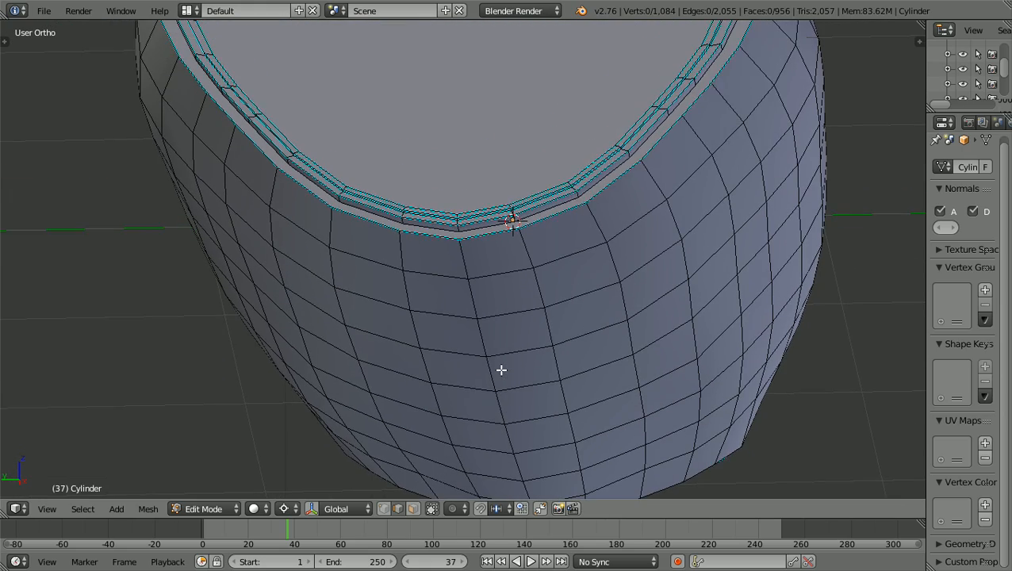
shift+scroll(501, 366, up, 4)
scroll(500, 365, up, 4)
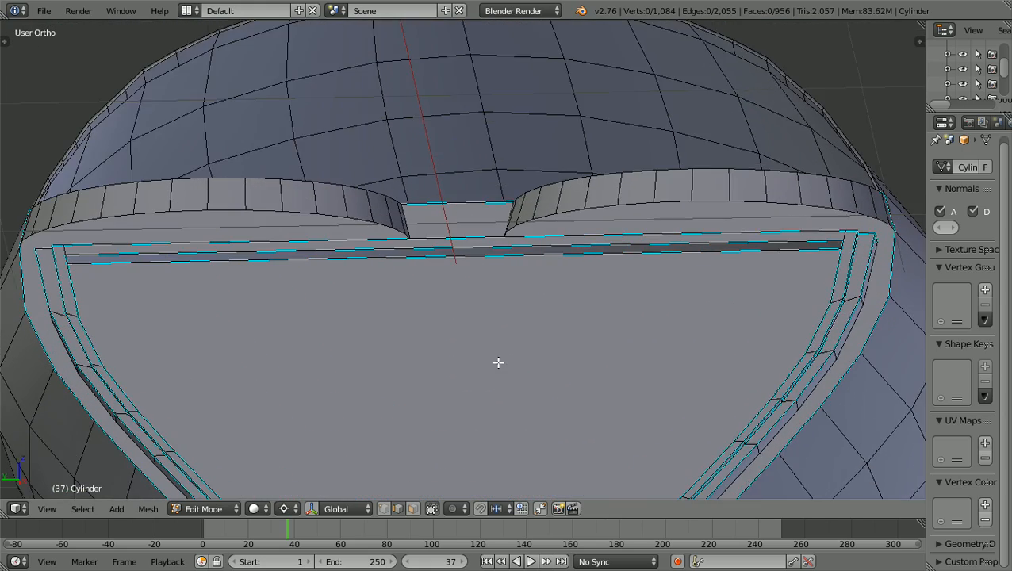
scroll(497, 362, up, 4)
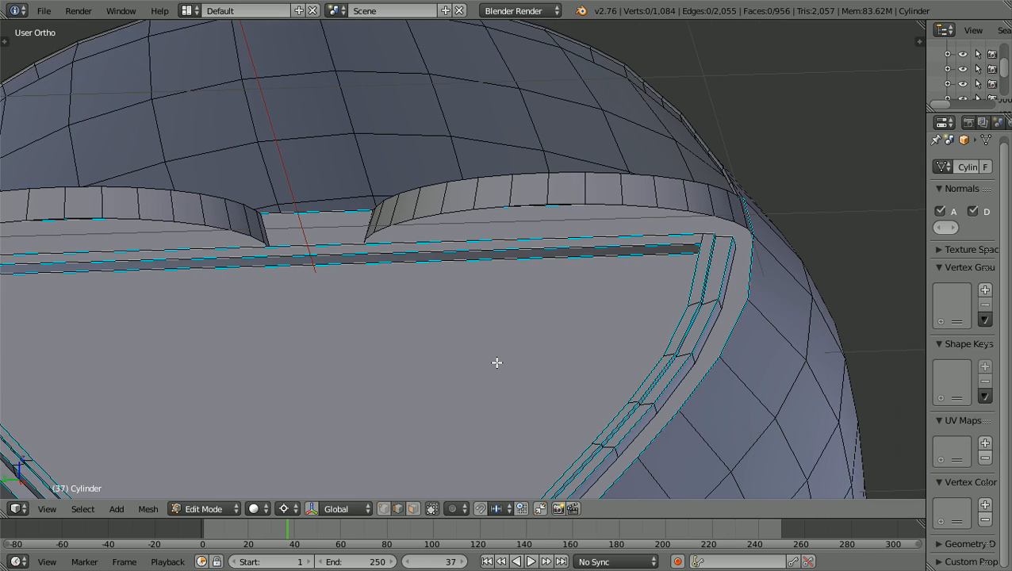
ctrl+scroll(496, 362, up, 9)
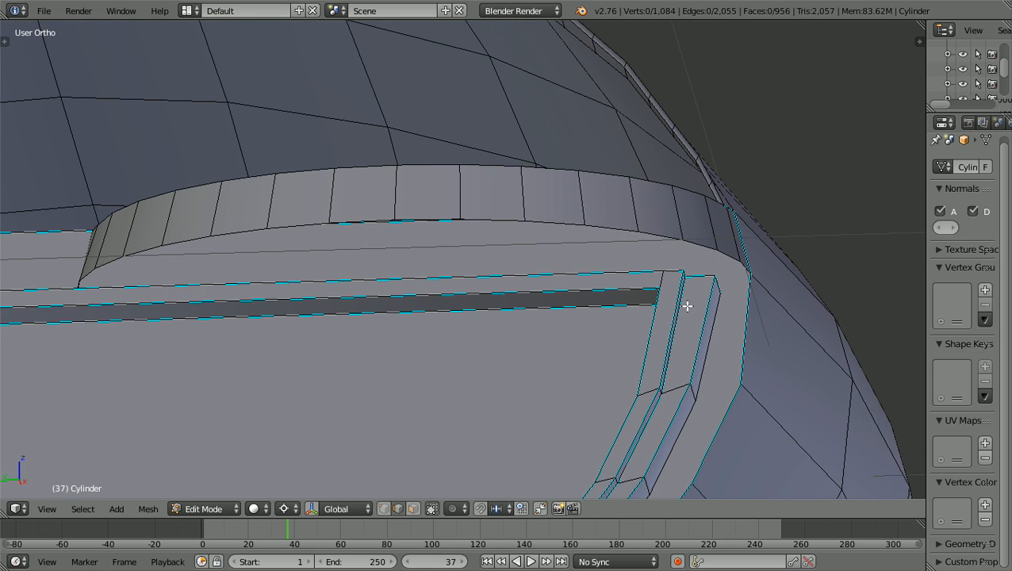
scroll(687, 306, down, 1)
middle_drag(676, 311, 673, 315)
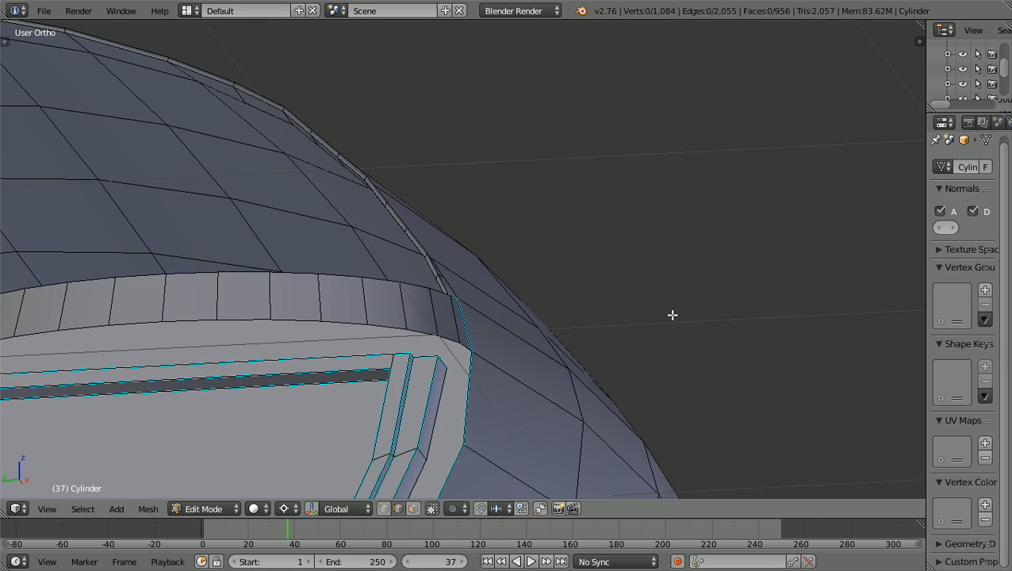
scroll(671, 315, up, 5)
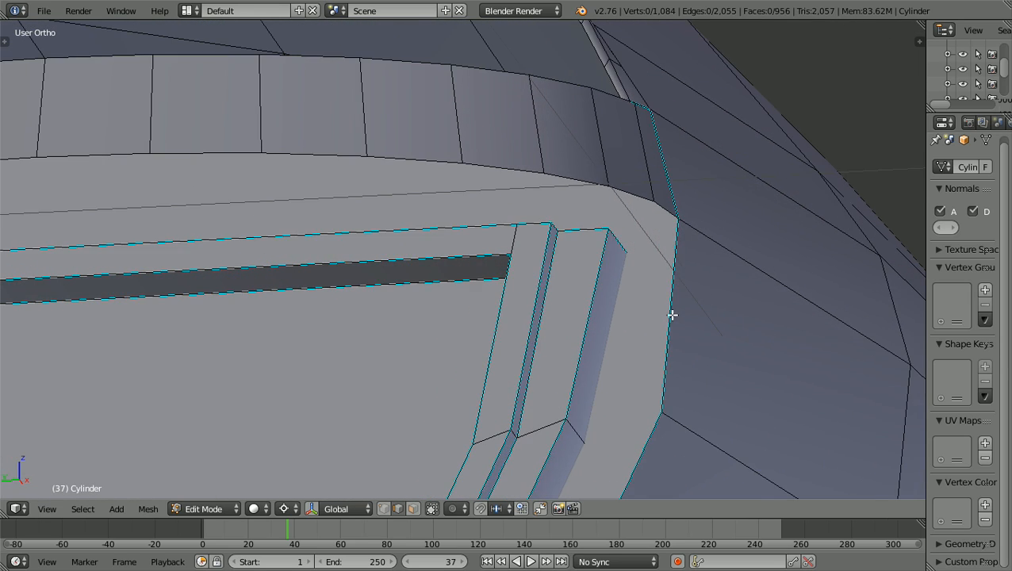
scroll(673, 315, up, 1)
shift+scroll(672, 315, up, 2)
right_click(705, 236)
scroll(582, 280, down, 2)
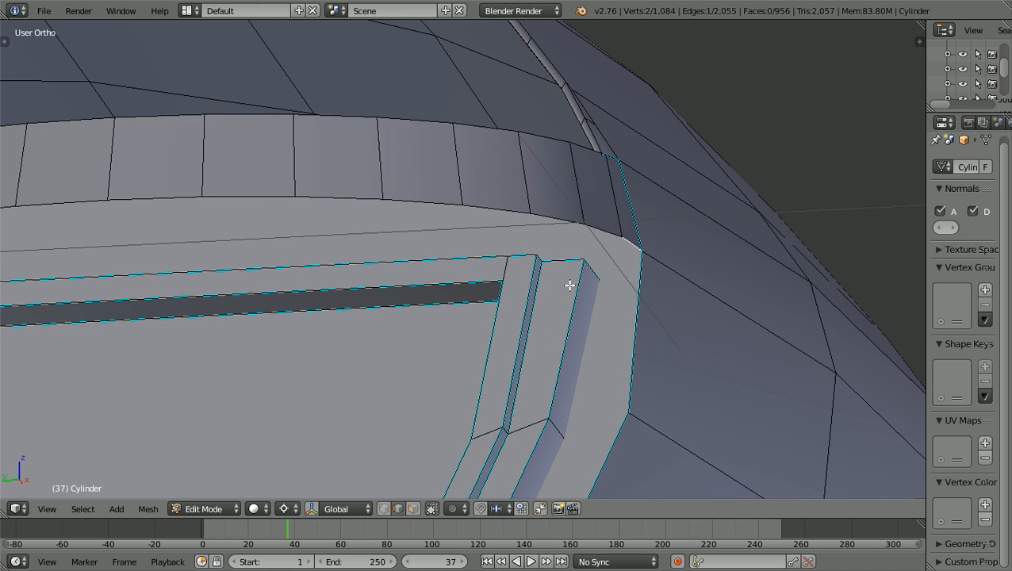
scroll(570, 285, down, 1)
middle_drag(569, 285, 582, 289)
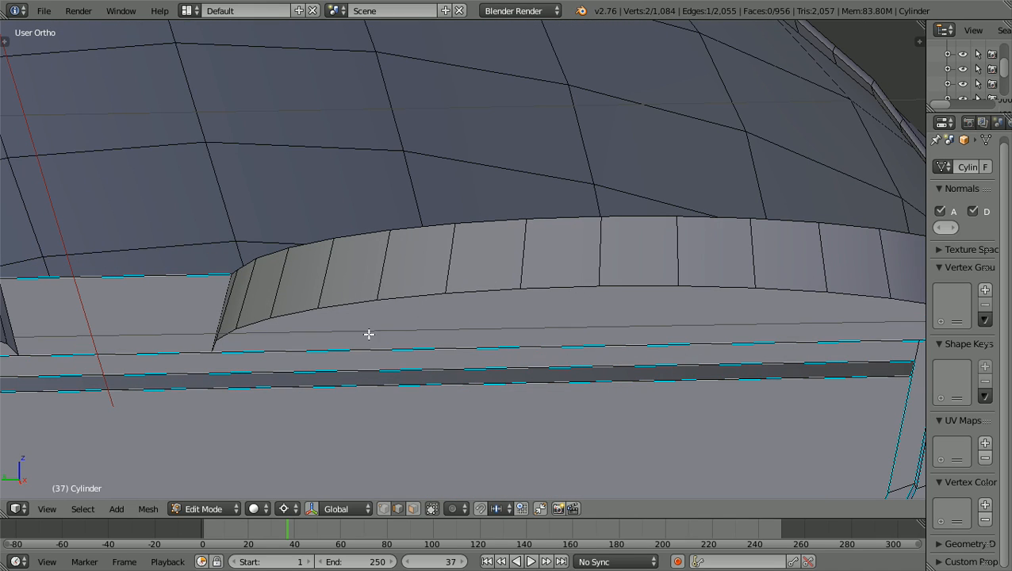
alt+right_click(341, 302)
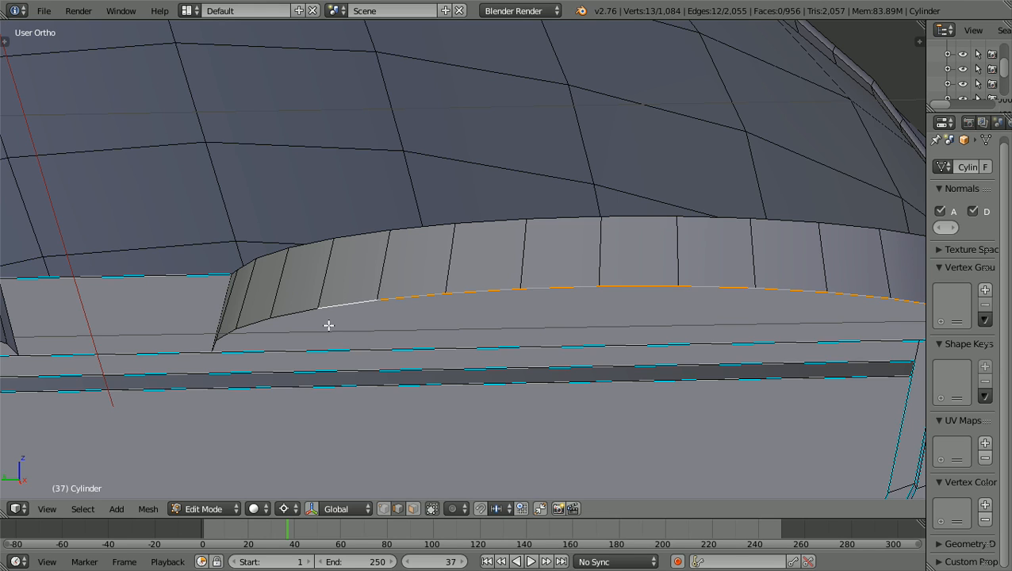
Extend the rim selection to the recess's inner end and fill the selected edges with a single face
middle_drag(316, 342, 346, 346)
shift+scroll(346, 345, down, 3)
ctrl+scroll(346, 346, up, 12)
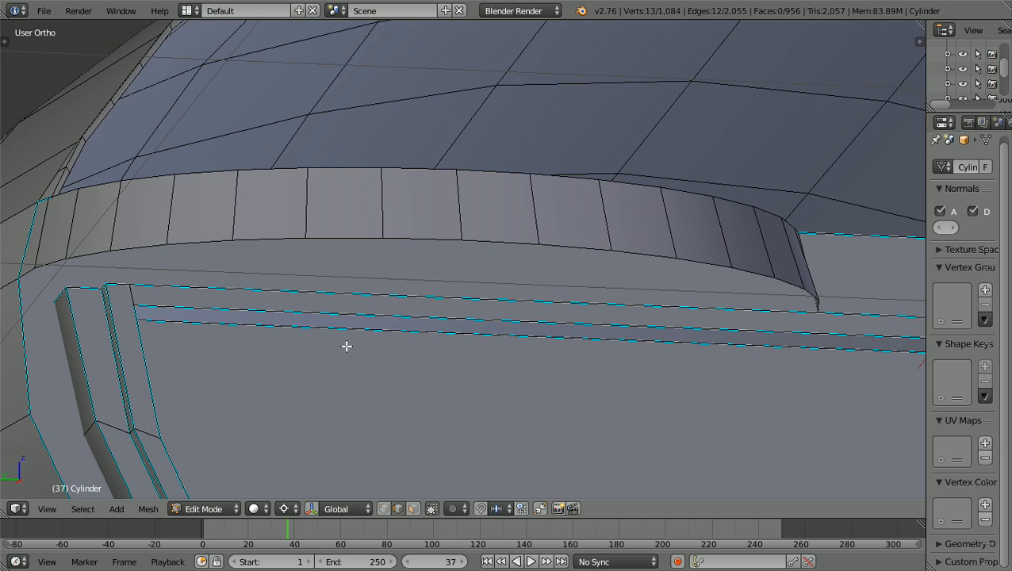
ctrl+scroll(347, 346, up, 12)
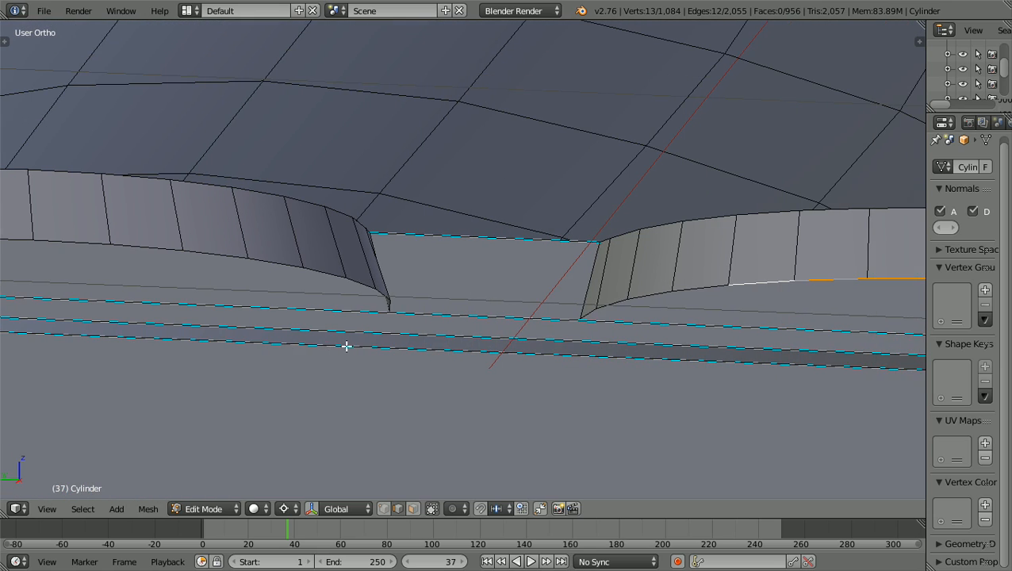
scroll(347, 345, up, 2)
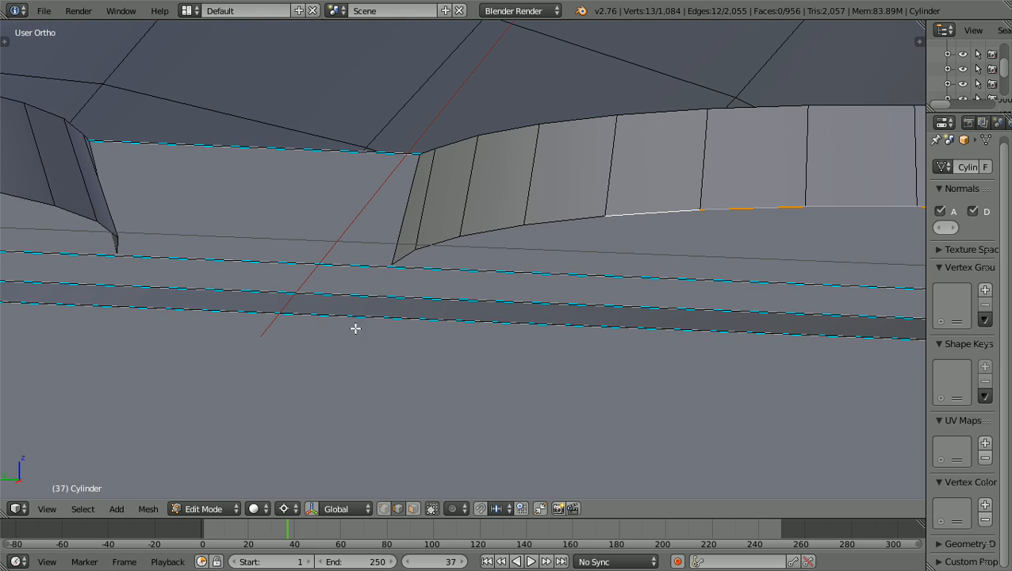
ctrl+click(399, 259)
middle_drag(400, 259, 465, 334)
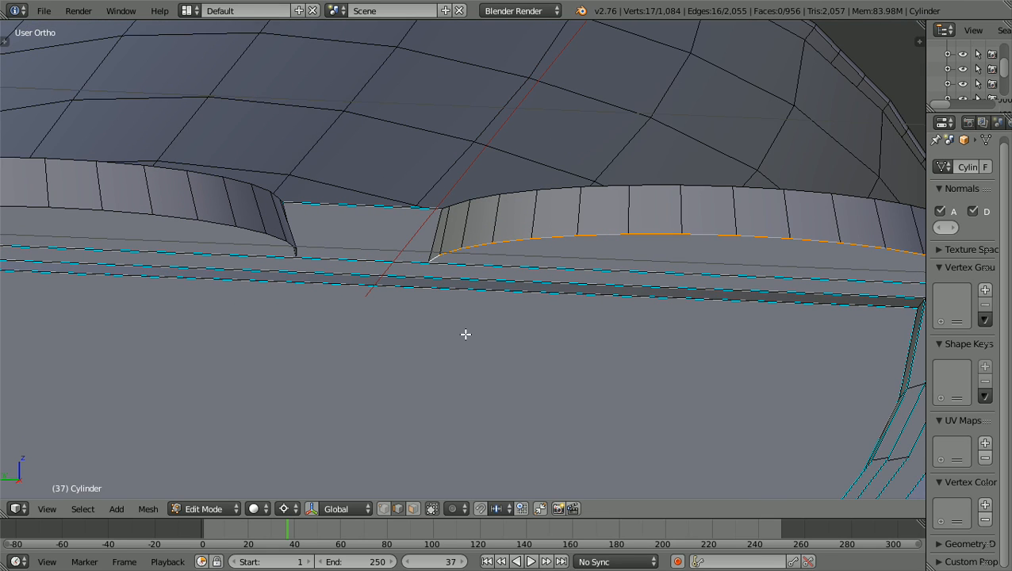
scroll(465, 334, down, 1)
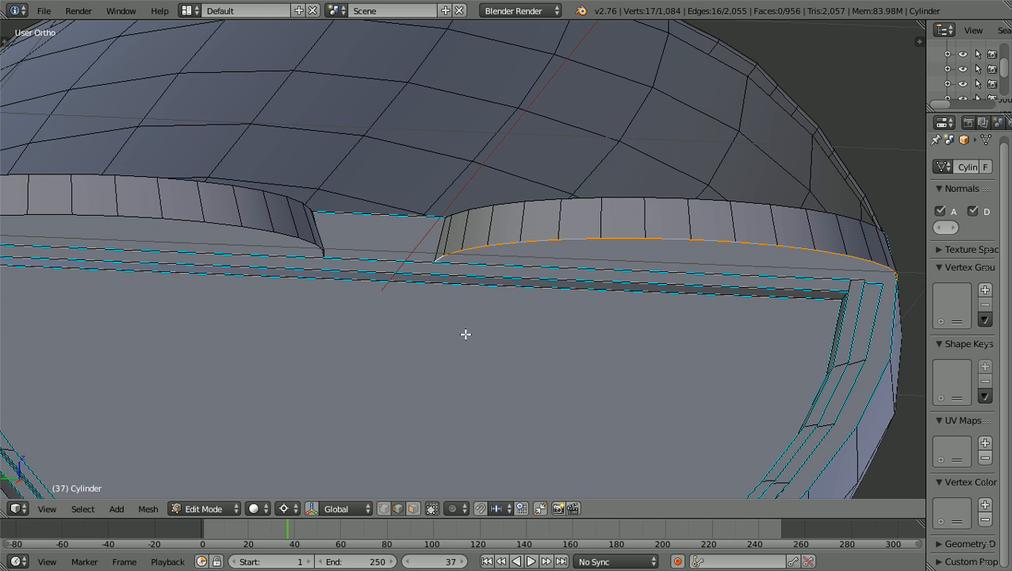
scroll(481, 360, down, 1)
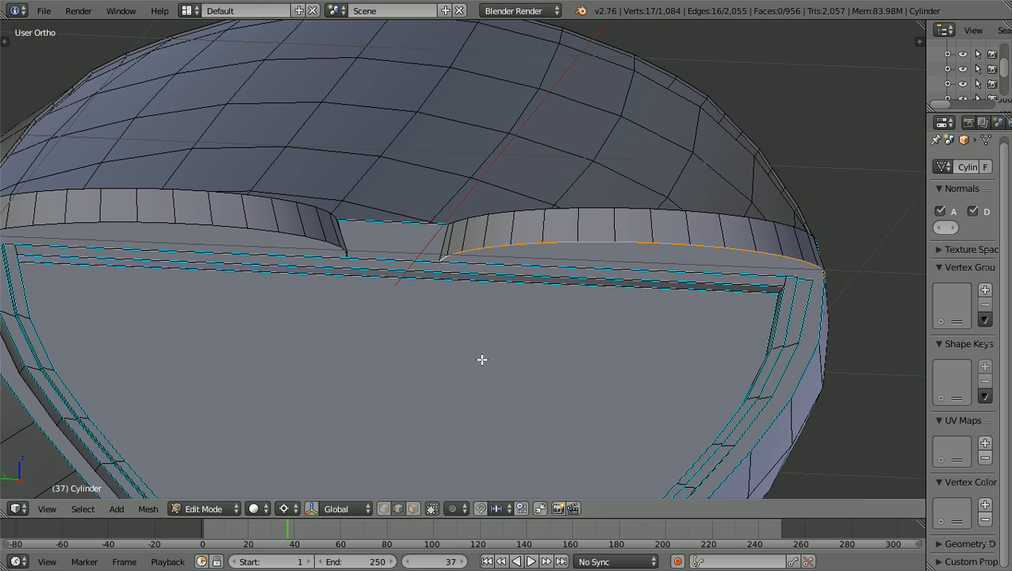
key(f)
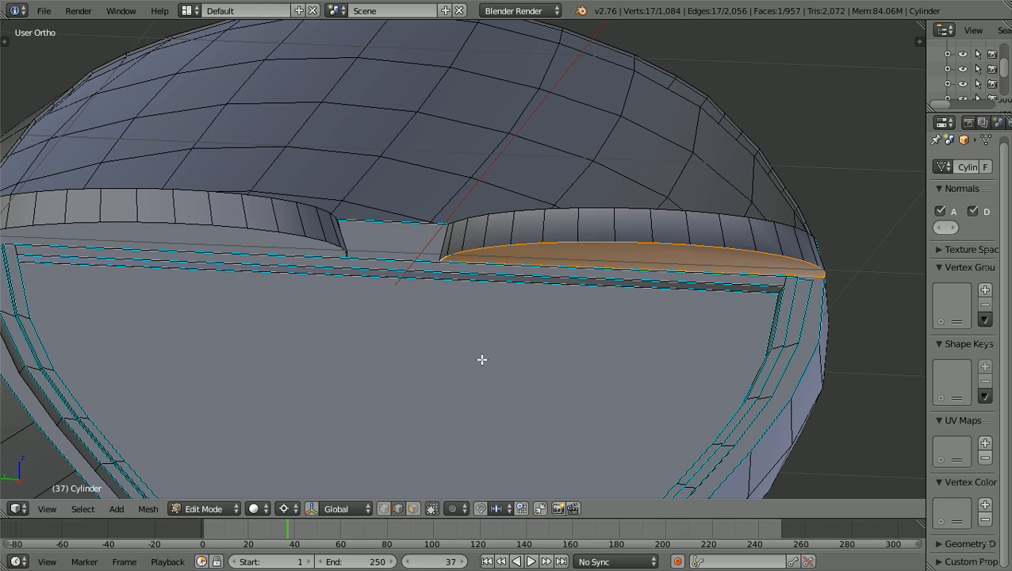
key(a)
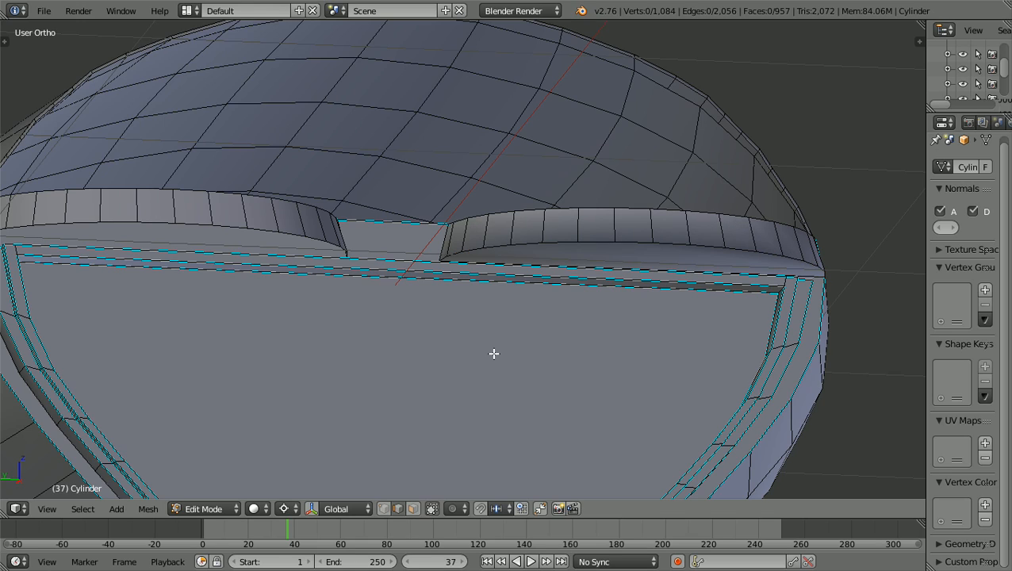
Set the shading of the new face beneath the scalloped recess to Flat
scroll(493, 353, down, 1)
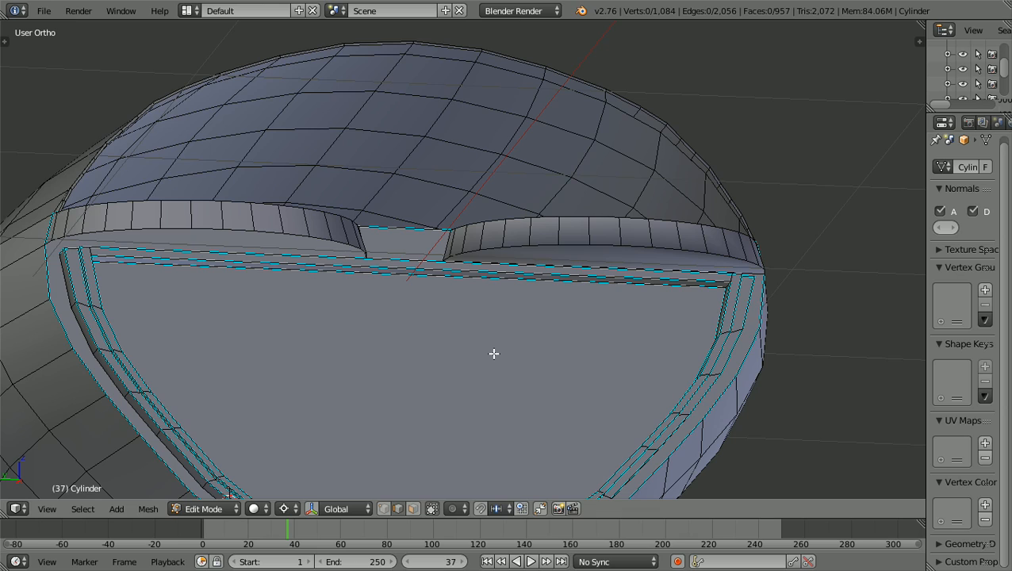
ctrl+scroll(494, 354, up, 4)
scroll(493, 353, up, 4)
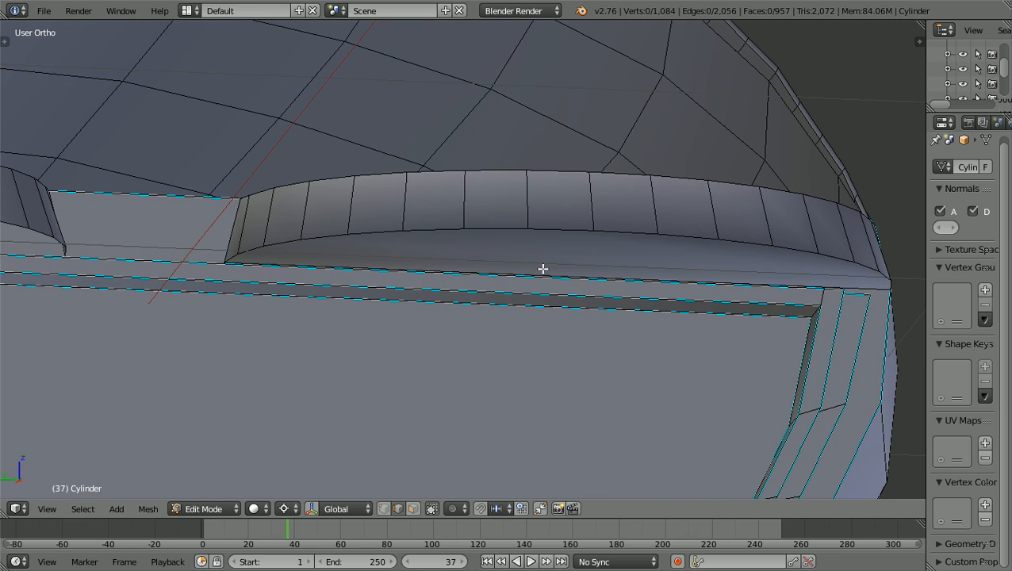
click(414, 509)
right_click(581, 261)
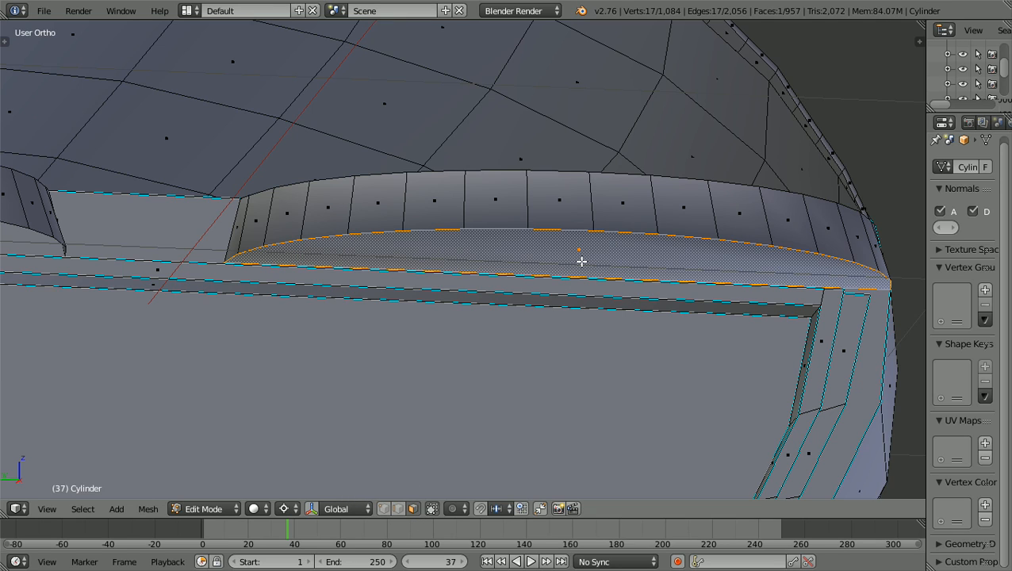
scroll(581, 261, down, 2)
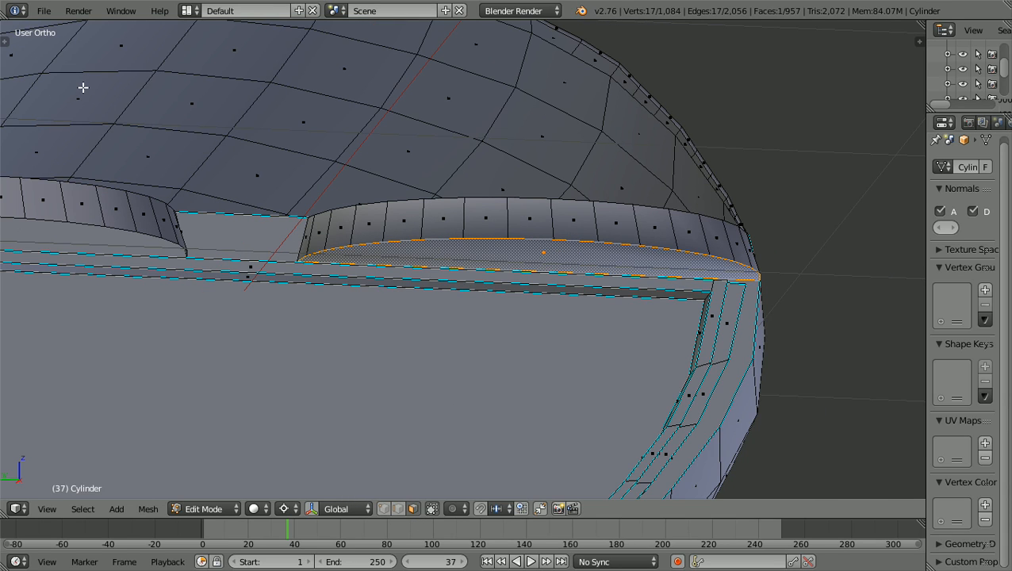
key(t)
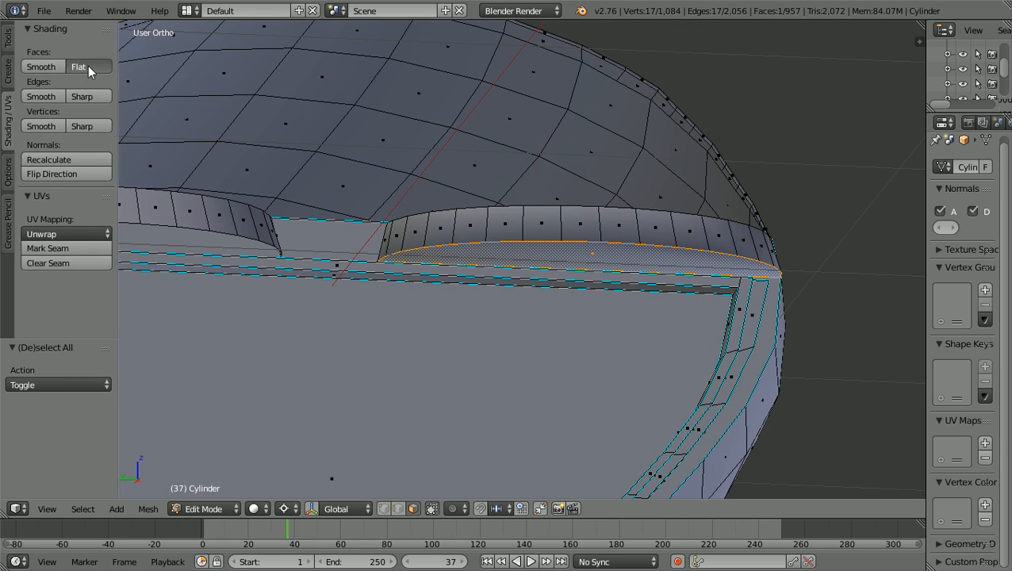
click(88, 65)
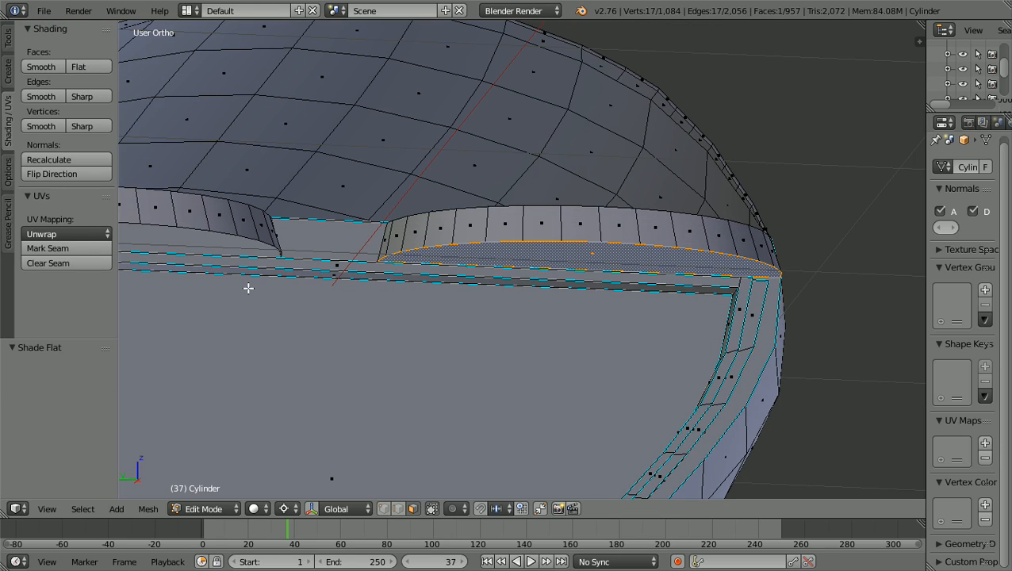
key(a)
scroll(248, 288, down, 2)
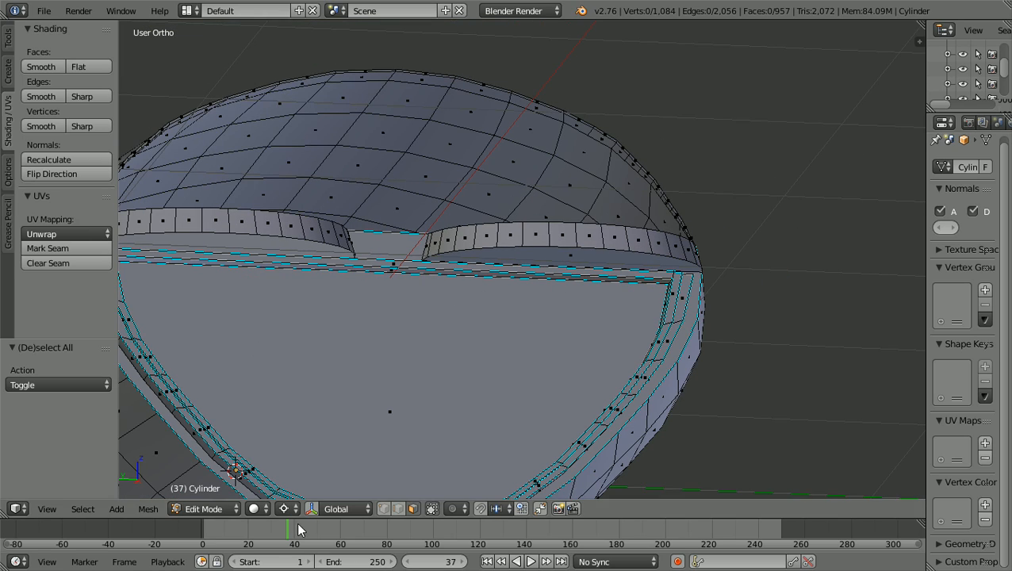
Switch to Object Mode and examine the shading of the filled recess and the surrounding flat end of the hull
click(237, 514)
click(231, 491)
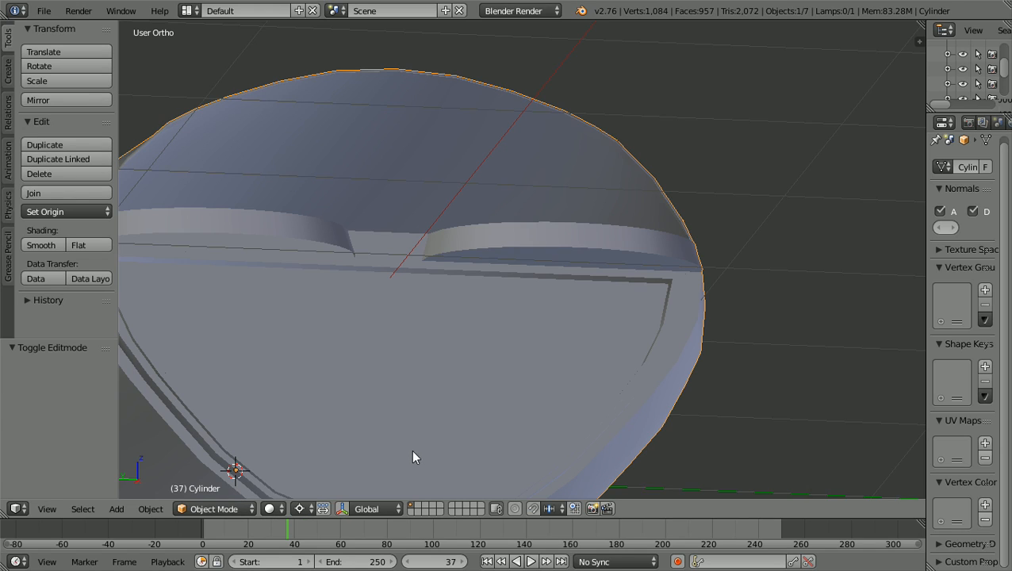
scroll(417, 456, down, 1)
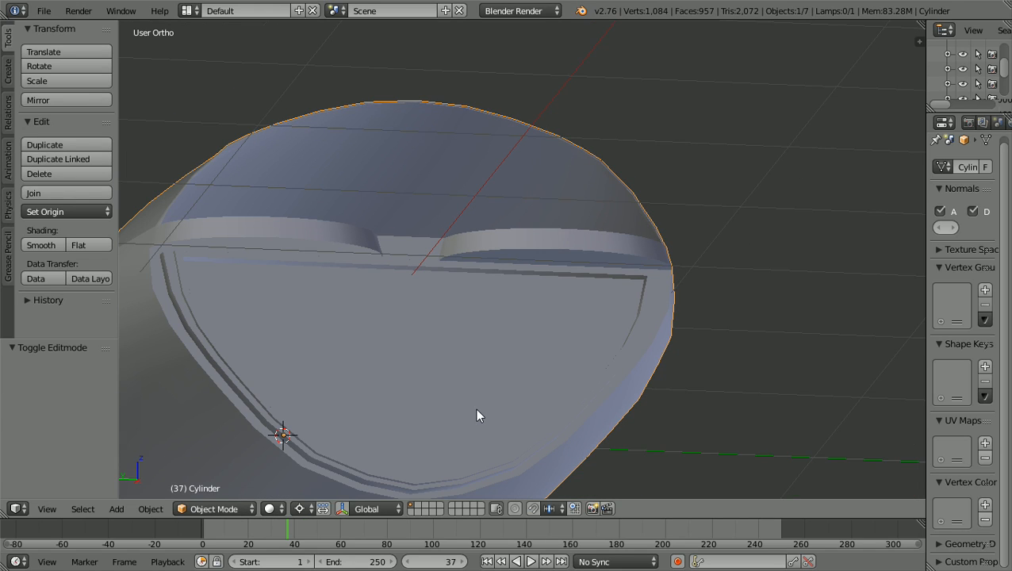
scroll(476, 409, down, 1)
middle_drag(472, 412, 493, 412)
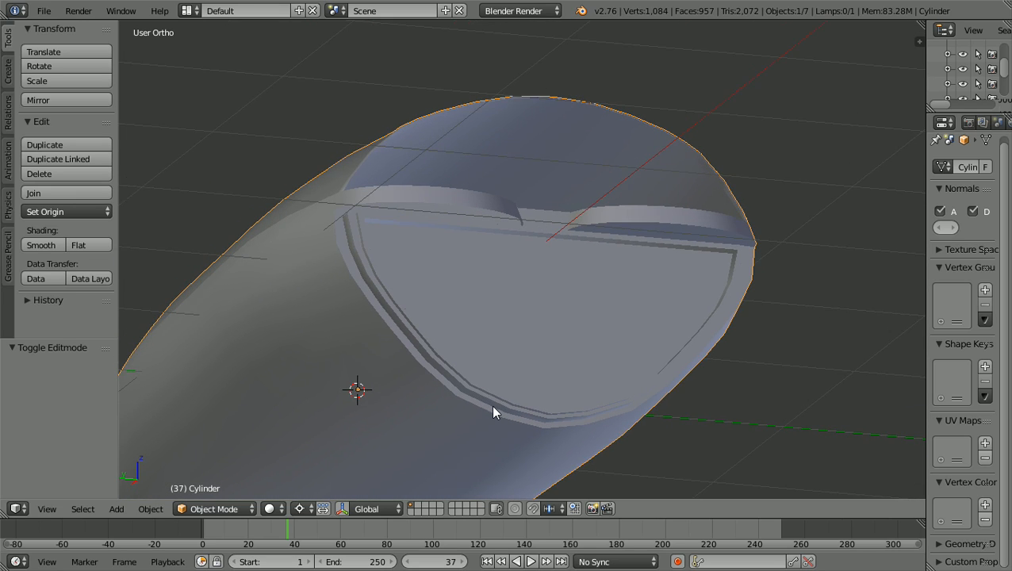
scroll(493, 412, up, 4)
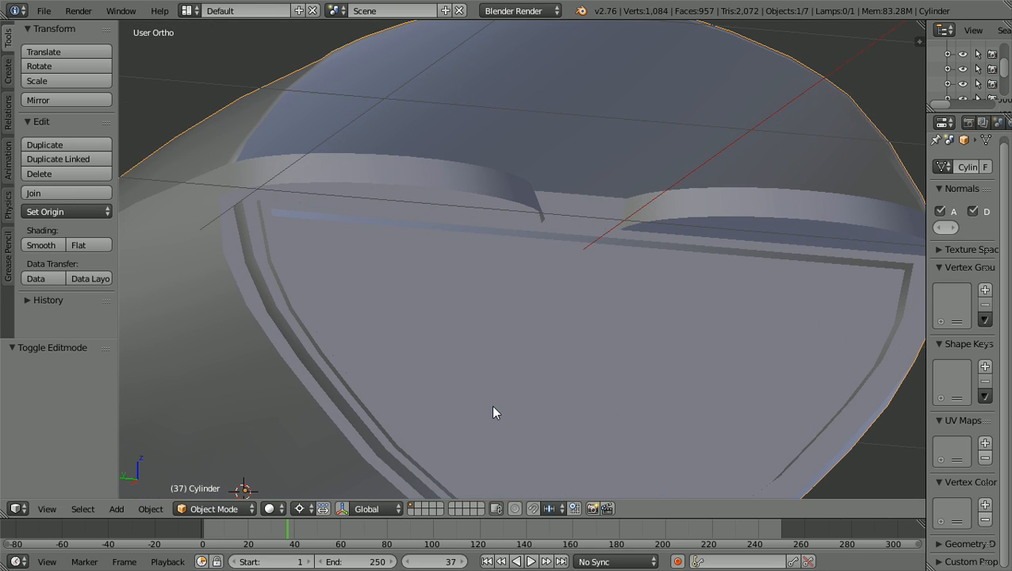
scroll(492, 409, down, 3)
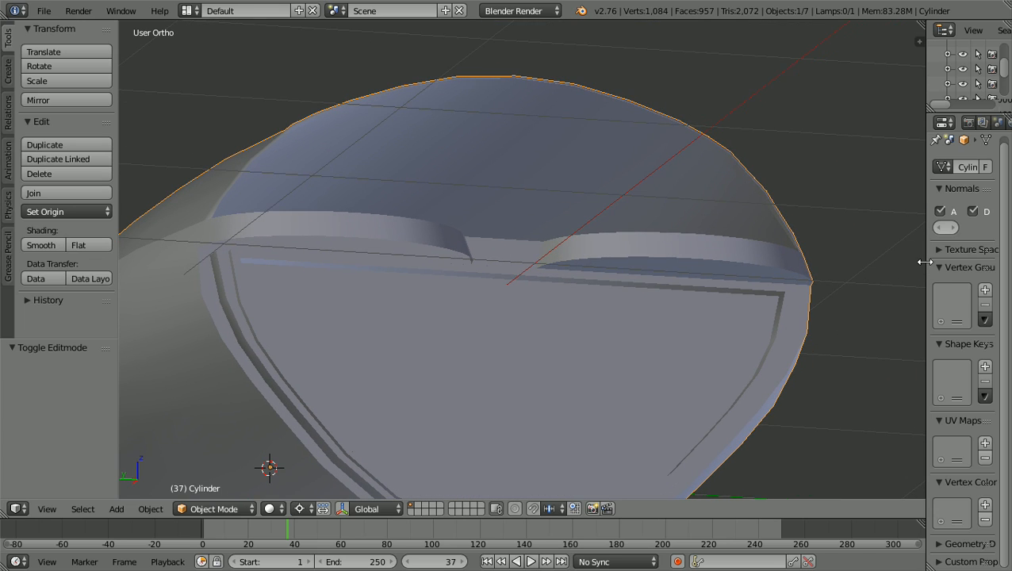
mouse_move(923, 269)
mouse_down()
mouse_move(827, 273)
mouse_move(932, 279)
mouse_up()
scroll(905, 289, up, 3)
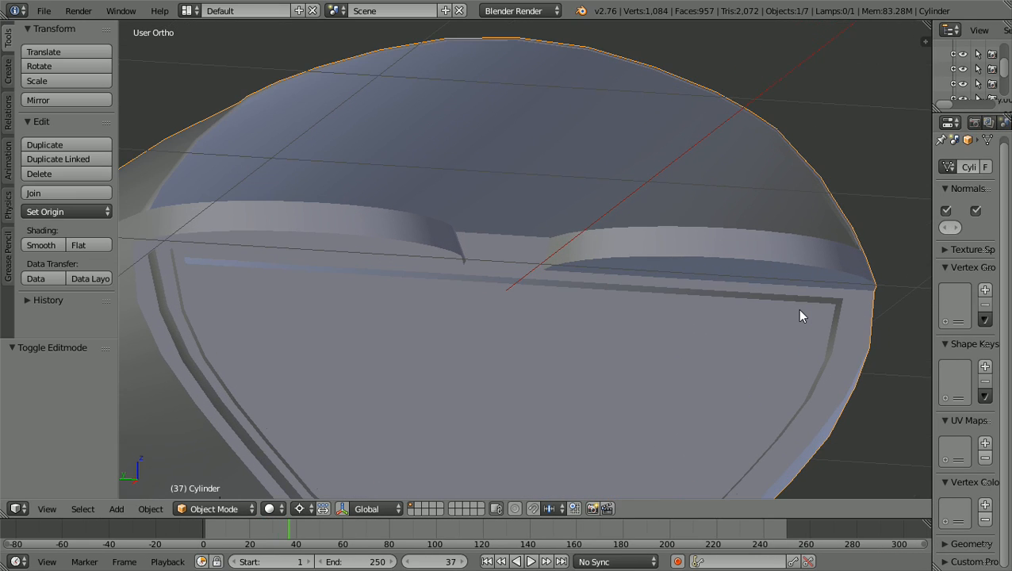
scroll(794, 313, up, 3)
scroll(504, 334, down, 2)
In Edit Mode with edge selection, select the lower rim edge at the outer corner of the unfilled scalloped recess
click(247, 508)
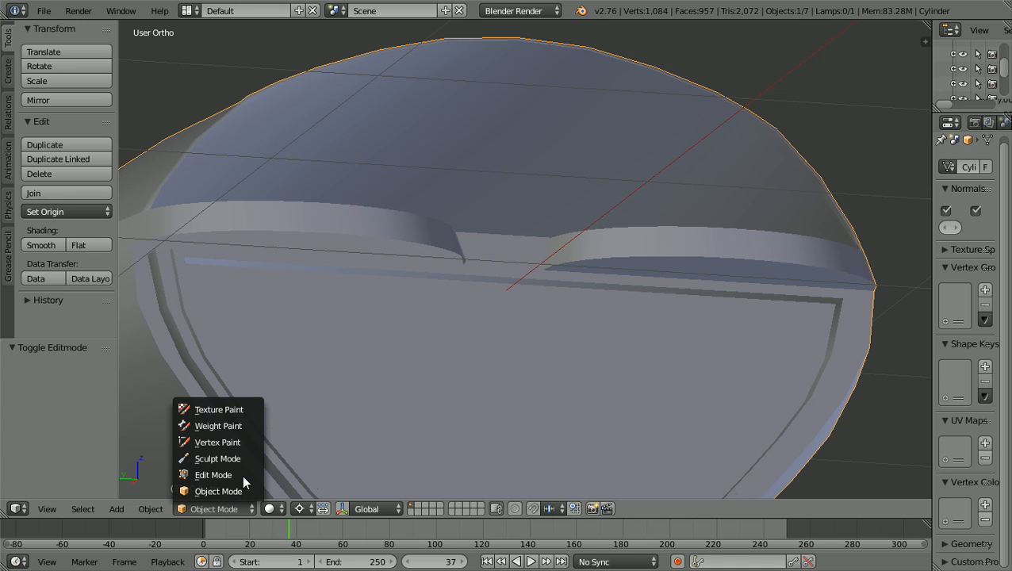
click(242, 476)
scroll(349, 418, up, 3)
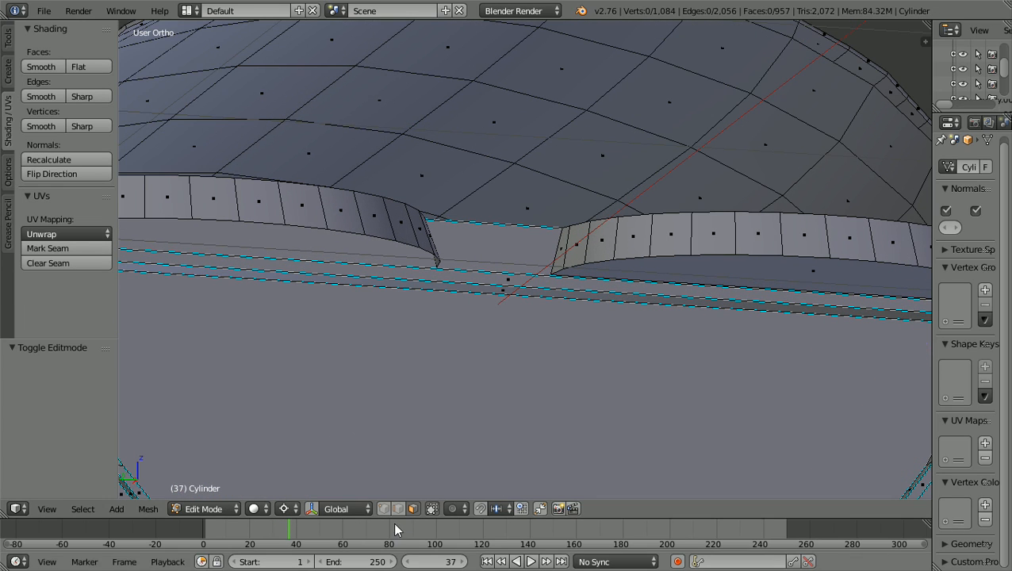
scroll(442, 468, down, 2)
middle_drag(443, 467, 467, 464)
shift+scroll(467, 465, up, 3)
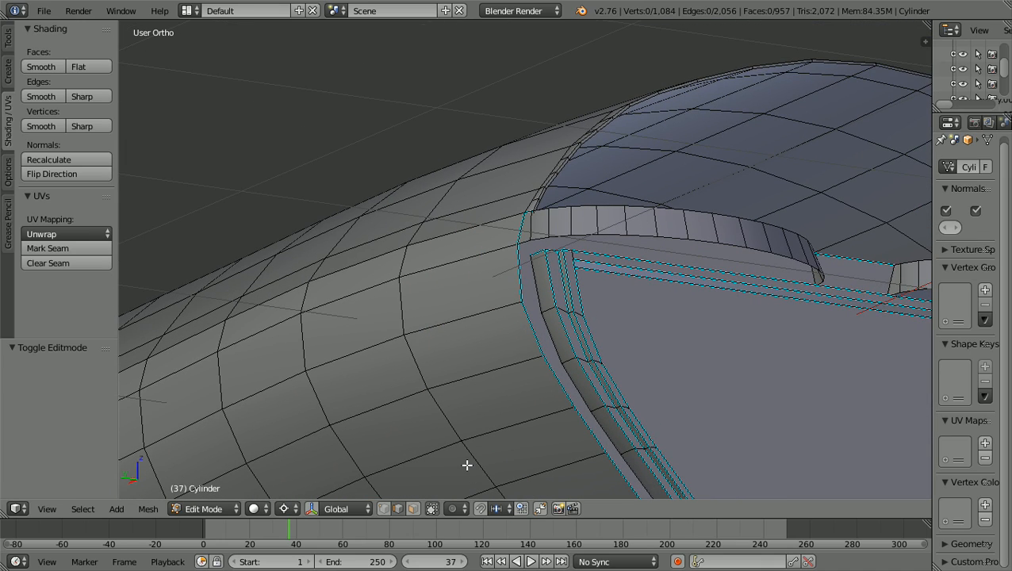
ctrl+scroll(467, 465, up, 3)
scroll(467, 465, up, 5)
shift+scroll(467, 464, up, 6)
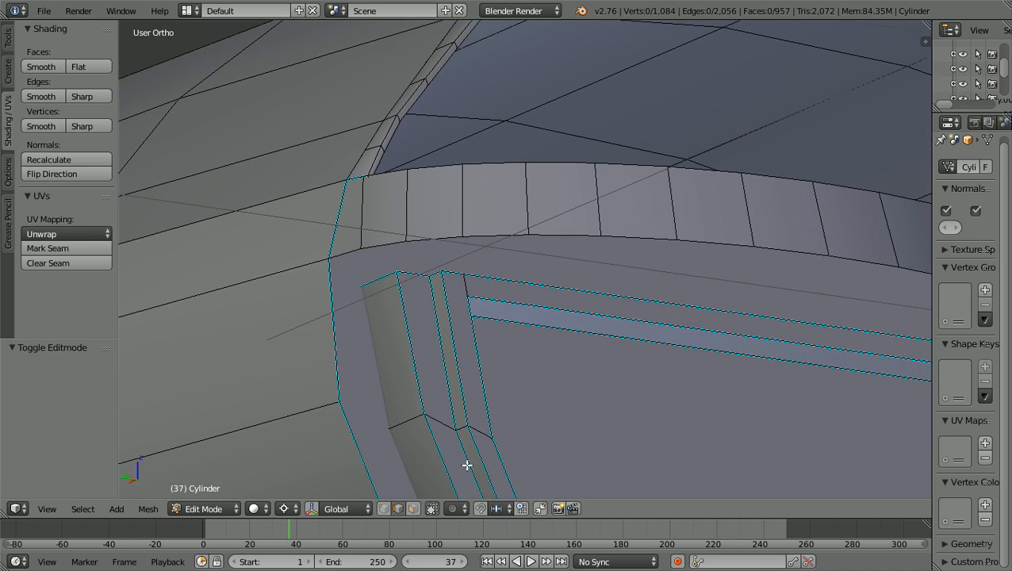
scroll(452, 451, up, 1)
scroll(452, 450, down, 2)
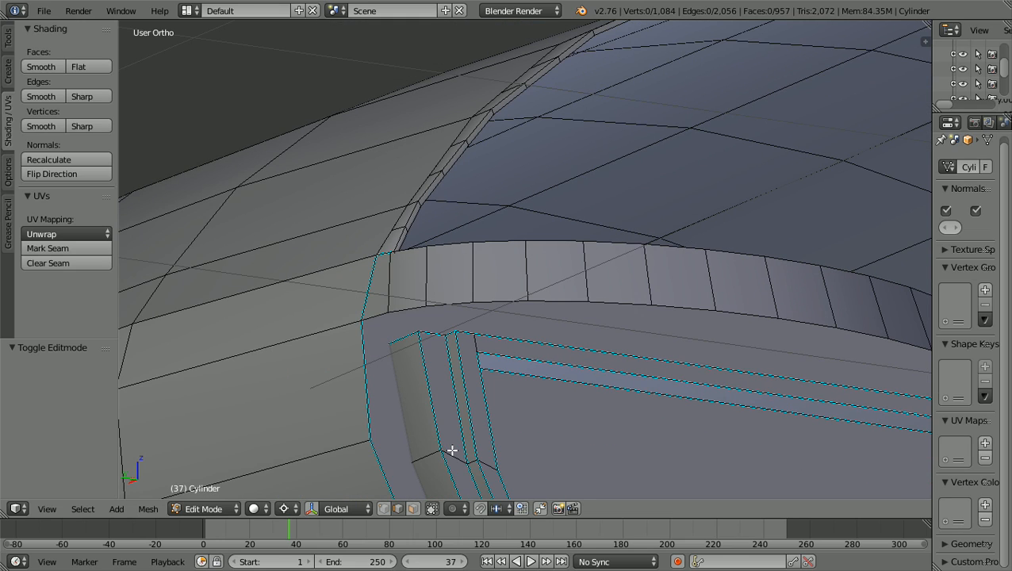
scroll(452, 450, up, 1)
scroll(452, 451, down, 1)
scroll(452, 451, up, 1)
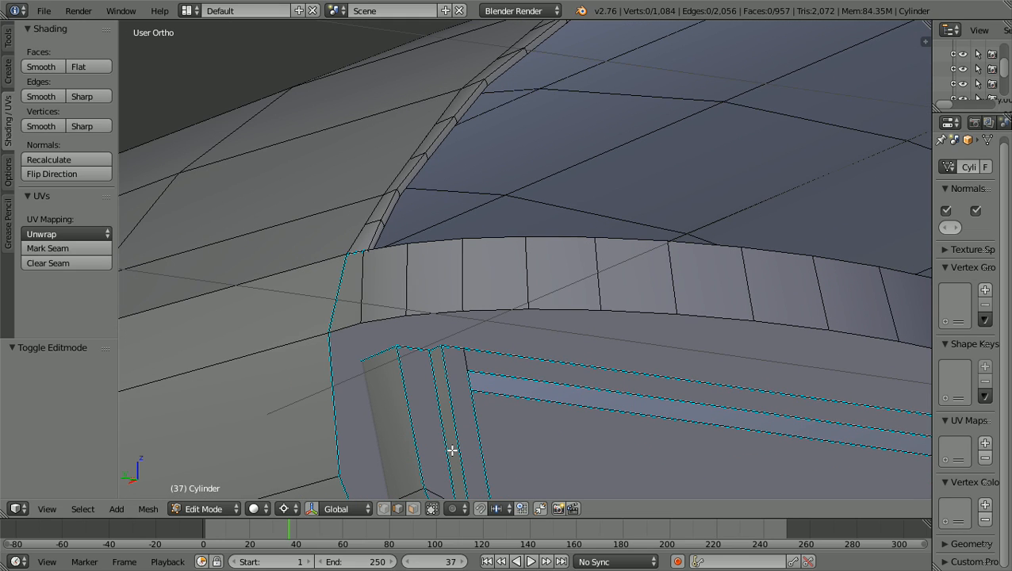
right_click(346, 327)
Extend the selection along the second recess's lower rim to its inner end and fill it with a single face
scroll(346, 328, down, 2)
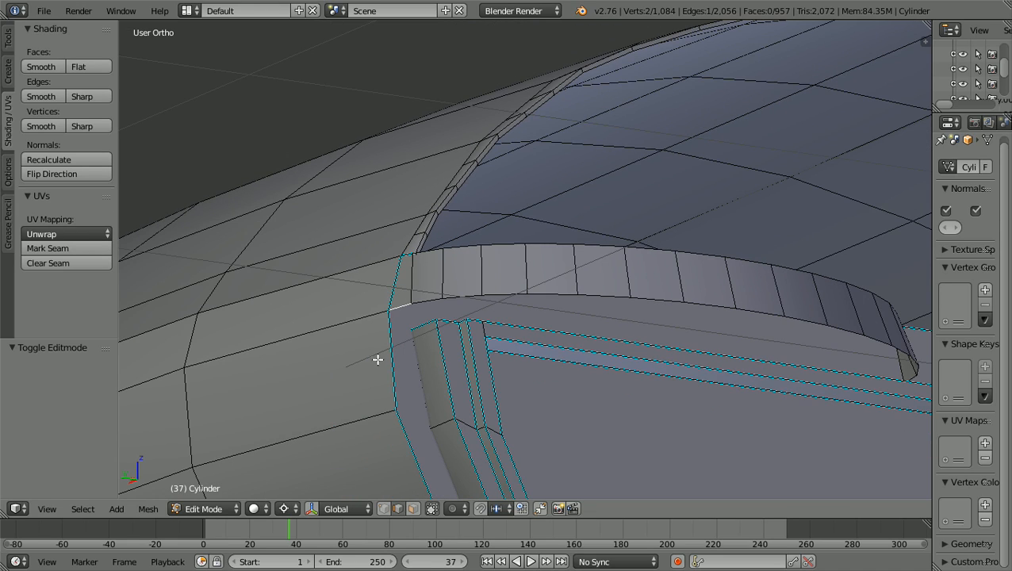
mouse_move(375, 362)
middle_down()
mouse_move(355, 364)
mouse_move(362, 353)
middle_up()
scroll(362, 353, up, 1)
scroll(493, 257, up, 2)
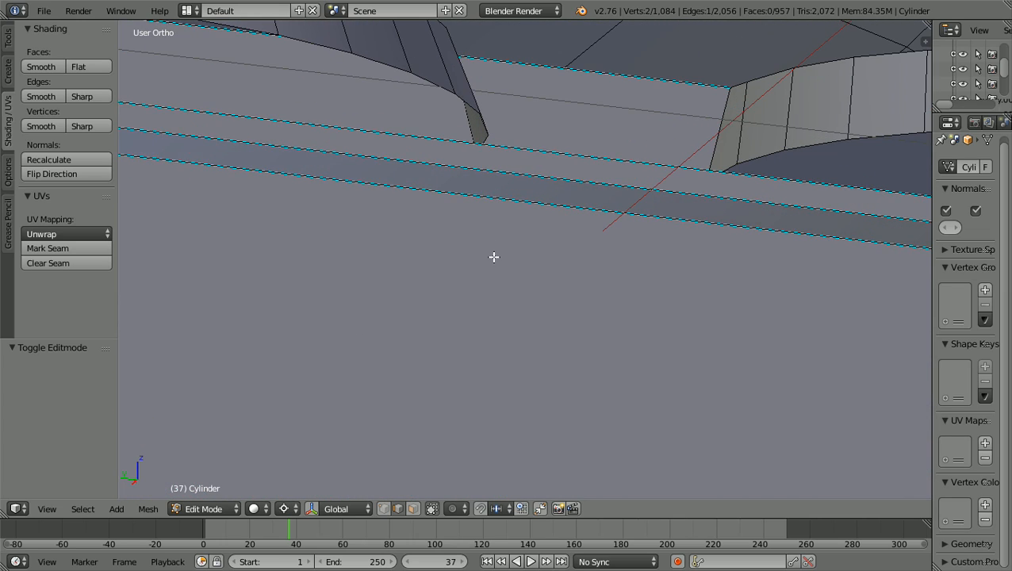
shift+scroll(494, 257, up, 2)
scroll(494, 257, up, 2)
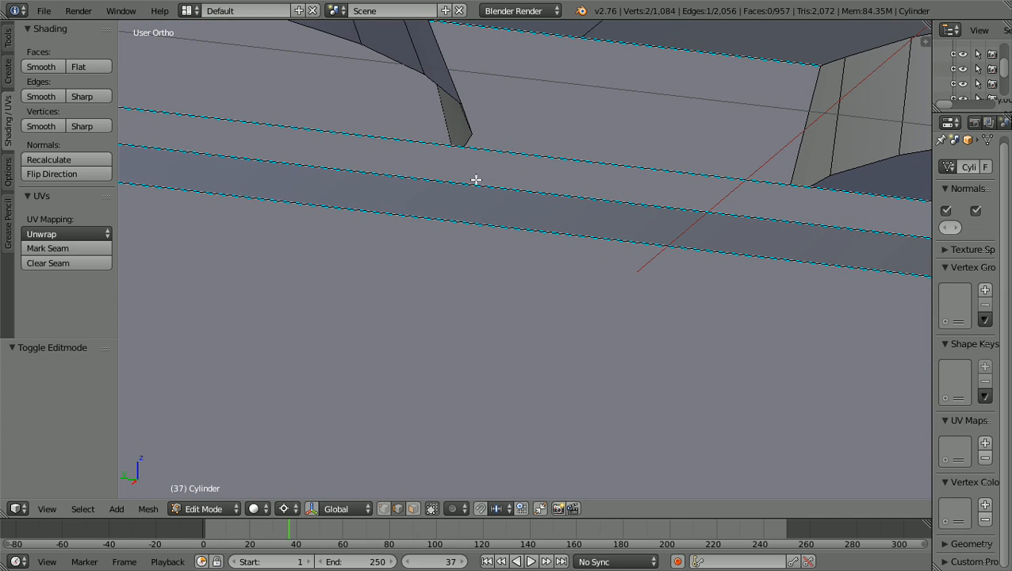
ctrl+click(465, 139)
middle_drag(465, 139, 471, 172)
scroll(472, 172, down, 8)
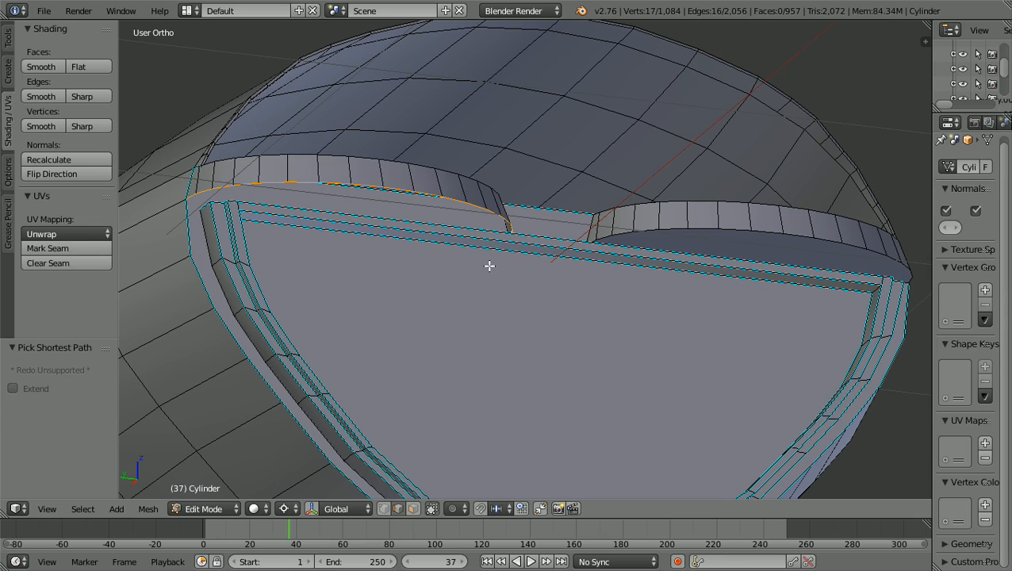
key(f)
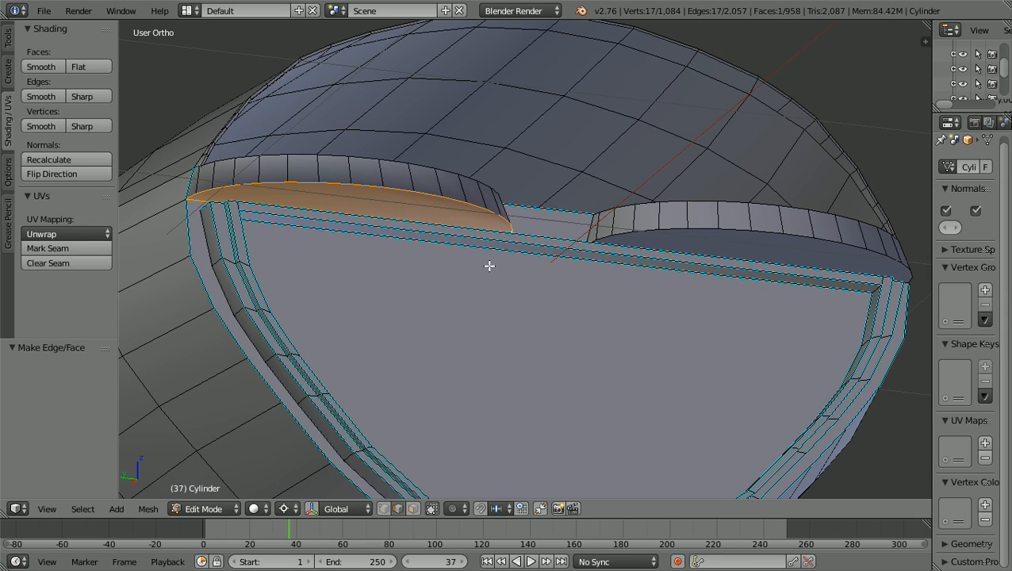
Set the new face beneath the second recess to Flat shading, hide the tool shelf and switch to vertex selection
key(a)
click(411, 508)
right_click(371, 201)
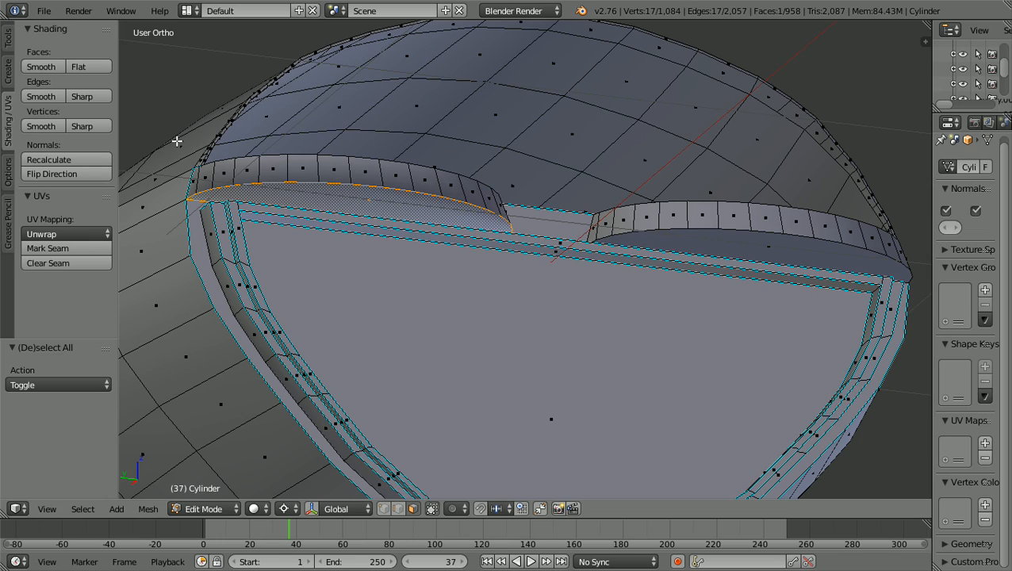
click(85, 65)
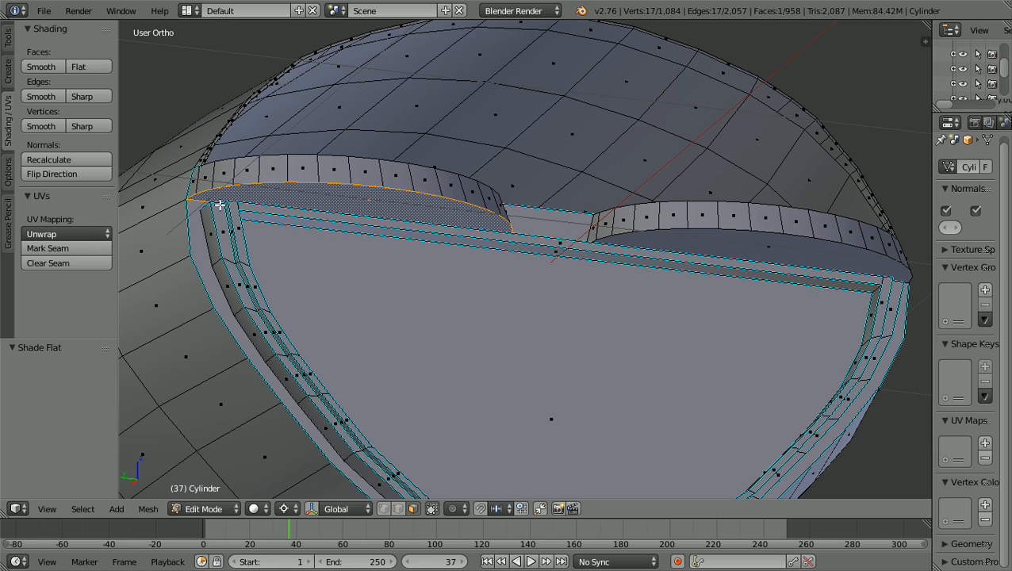
key(t)
click(380, 507)
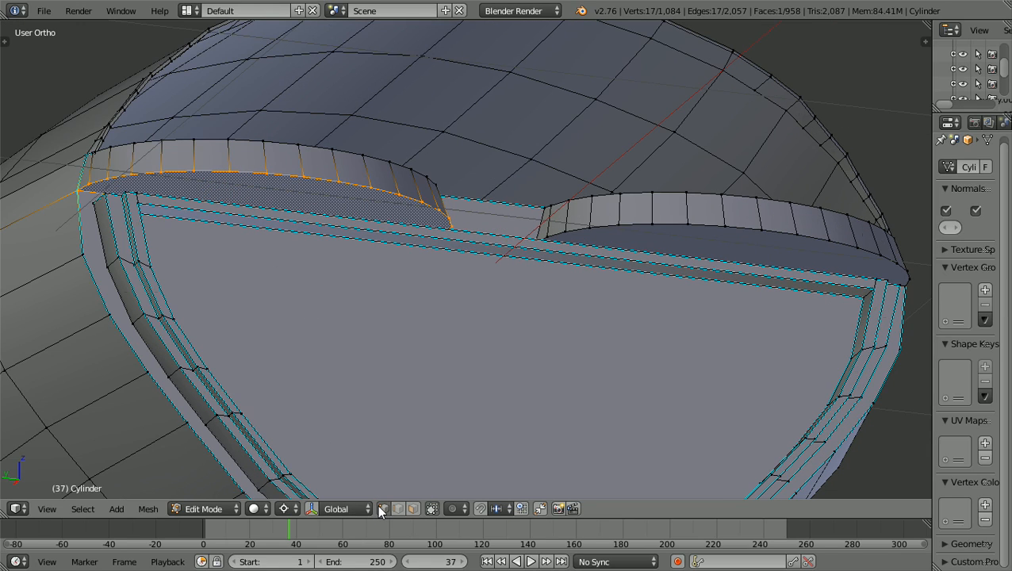
Switch to Object Mode and examine both filled recesses and the overall shape of the hull's deflector end
click(235, 510)
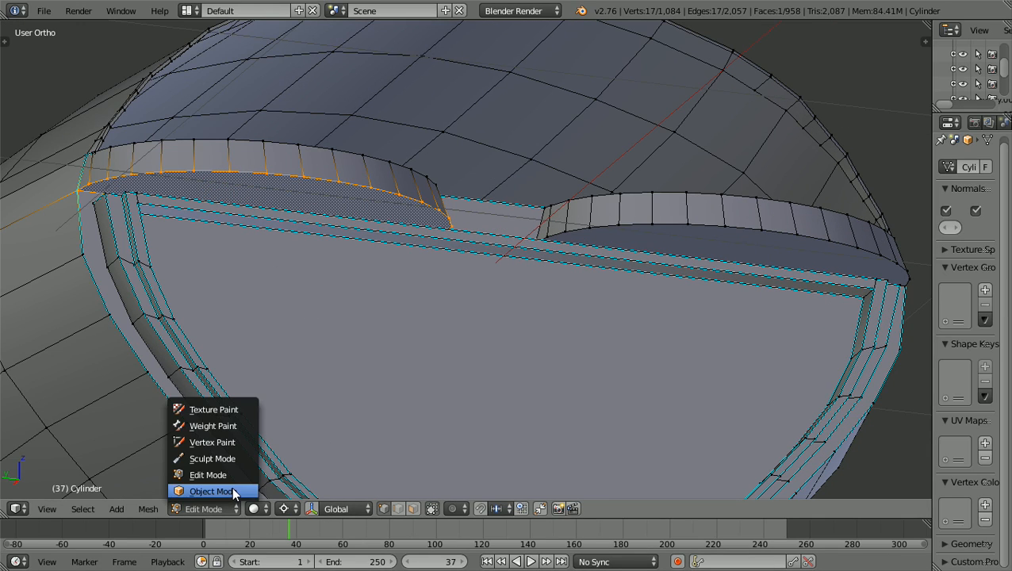
click(232, 492)
scroll(306, 460, down, 10)
middle_drag(574, 386, 562, 366)
scroll(562, 366, up, 2)
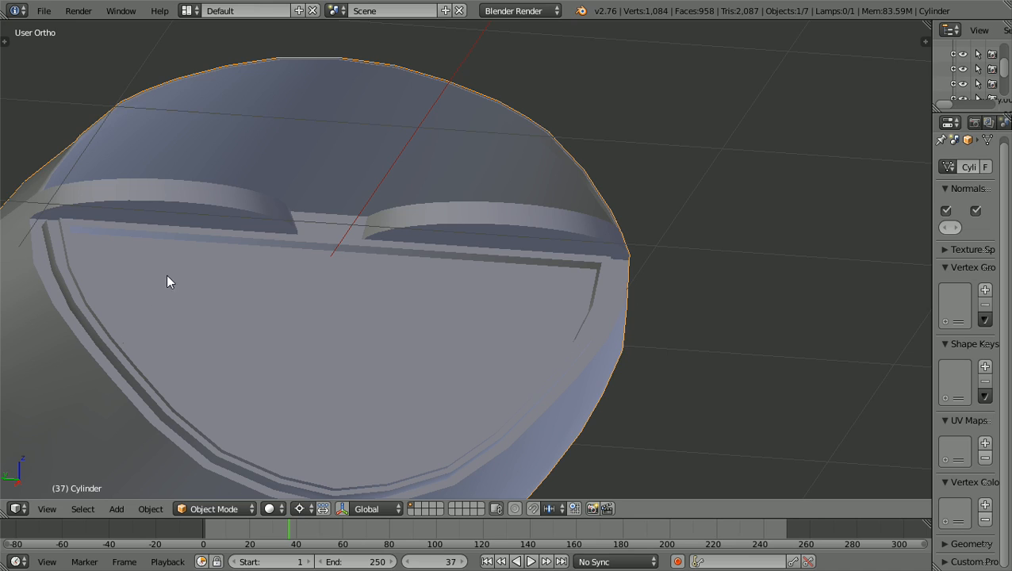
scroll(171, 287, down, 4)
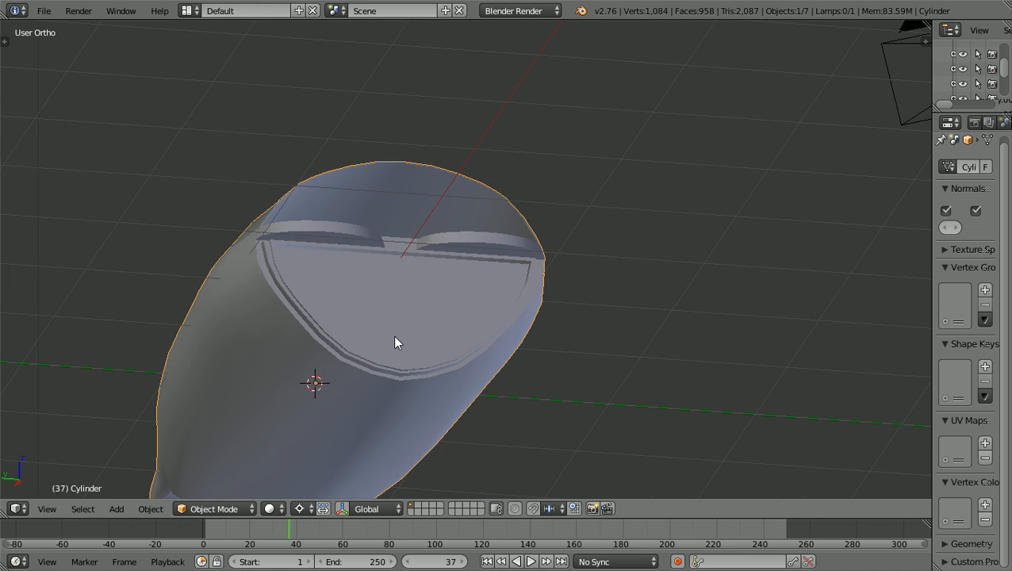
middle_drag(393, 338, 398, 387)
scroll(402, 362, down, 3)
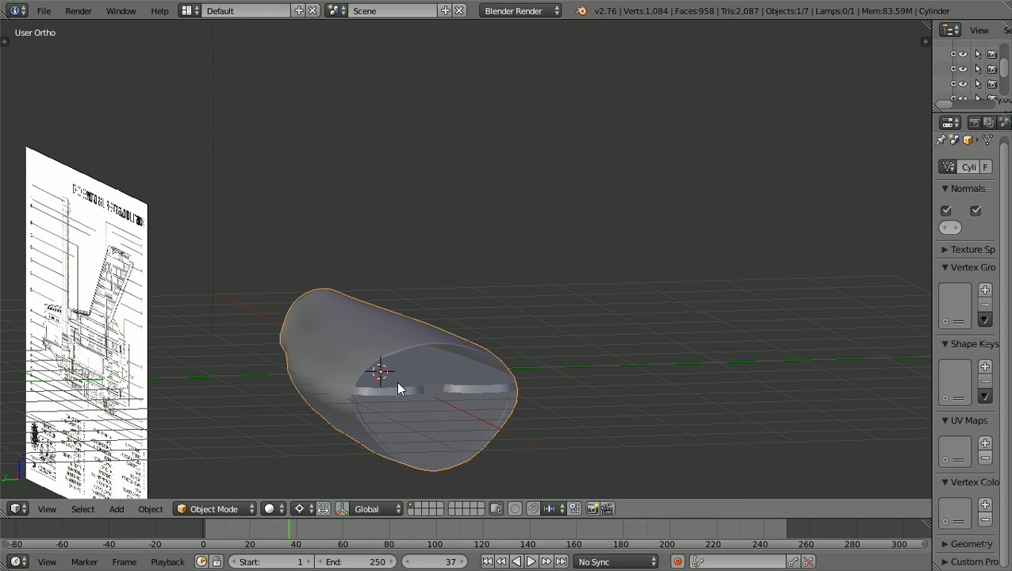
scroll(398, 387, down, 1)
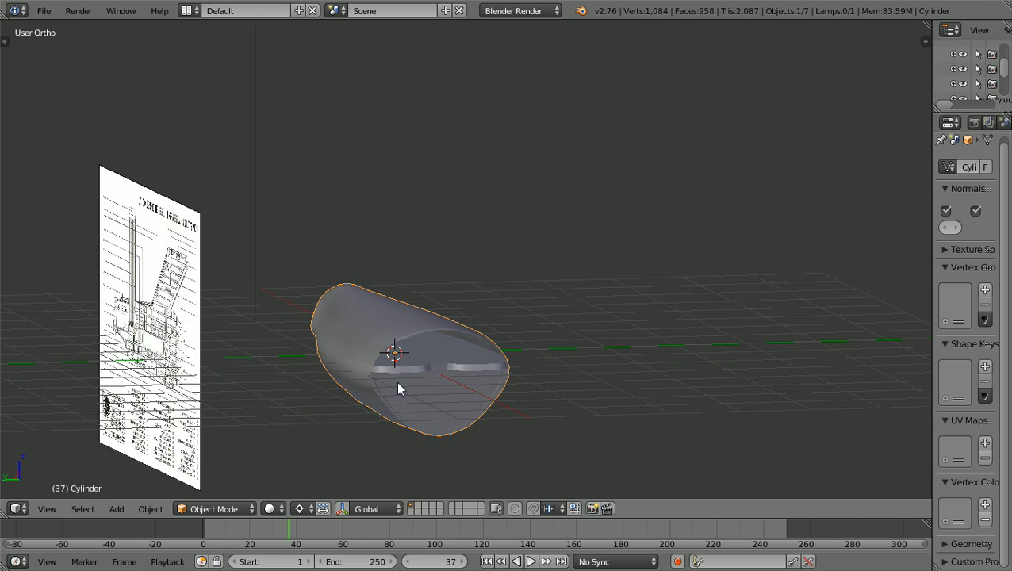
shift+scroll(398, 383, down, 6)
scroll(398, 383, up, 4)
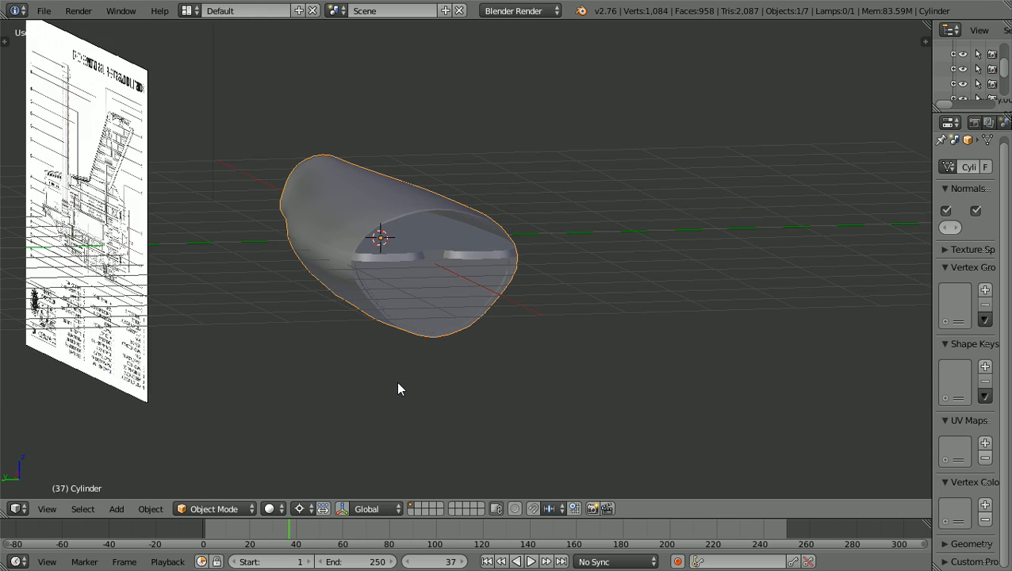
scroll(398, 388, up, 3)
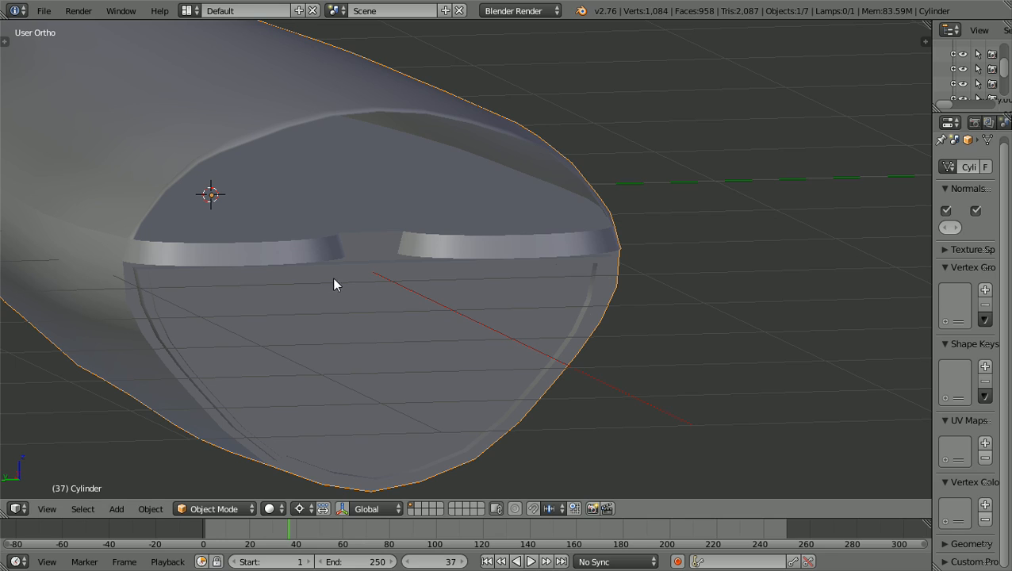
Examine the outer corner of the recess rim up close, the hull's upper surface and the shuttle bay end
scroll(361, 291, down, 1)
middle_drag(361, 318, 450, 318)
scroll(353, 320, up, 4)
scroll(504, 325, up, 1)
scroll(483, 295, down, 2)
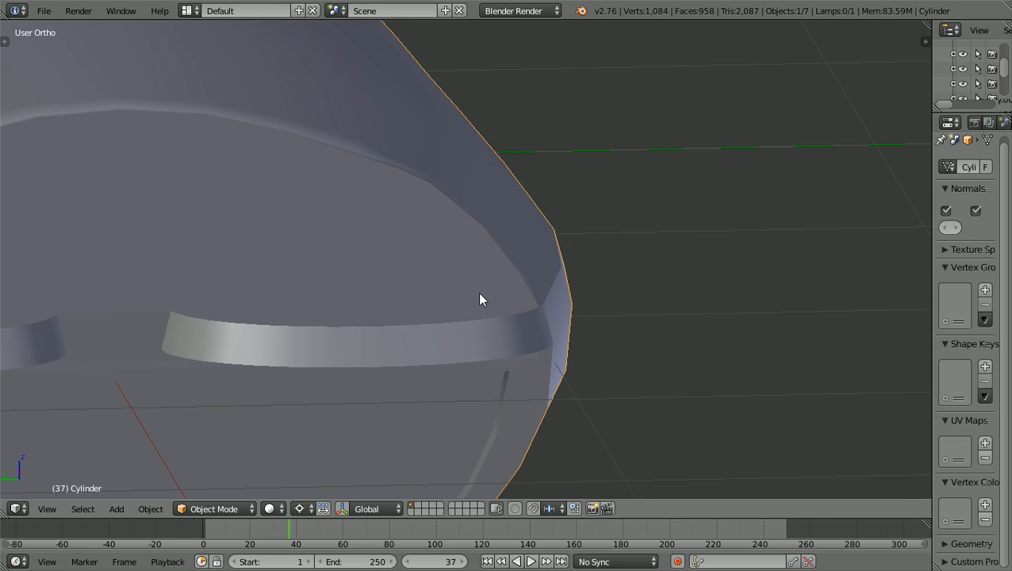
scroll(479, 298, down, 3)
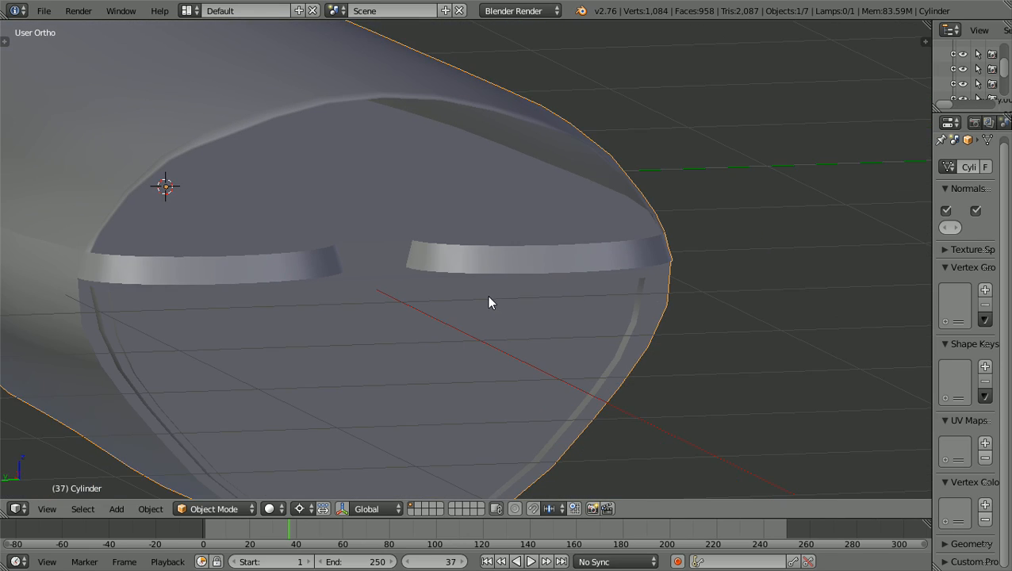
scroll(479, 302, down, 5)
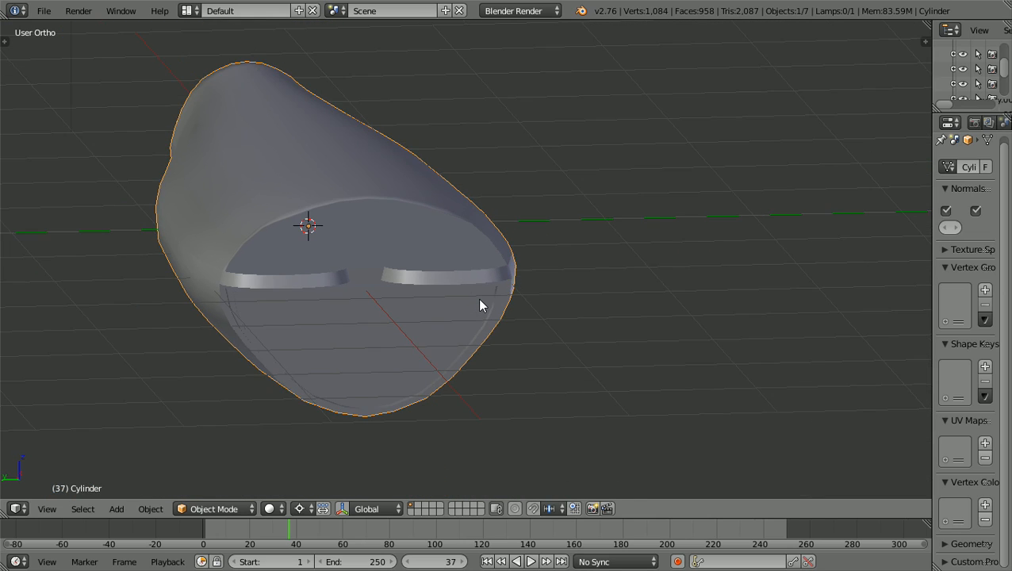
scroll(479, 300, down, 2)
scroll(464, 341, up, 2)
middle_drag(464, 341, 418, 354)
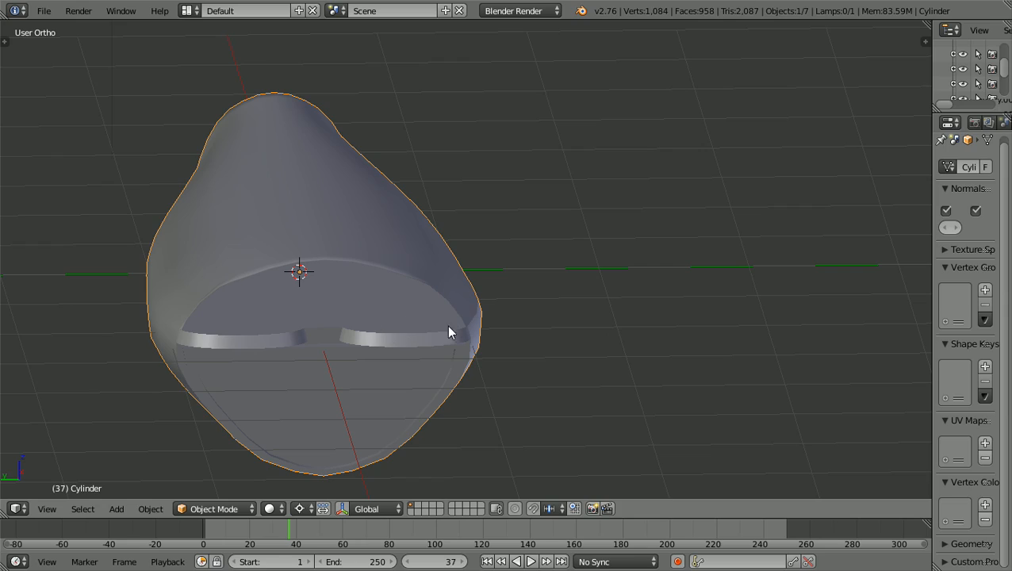
middle_drag(325, 277, 437, 400)
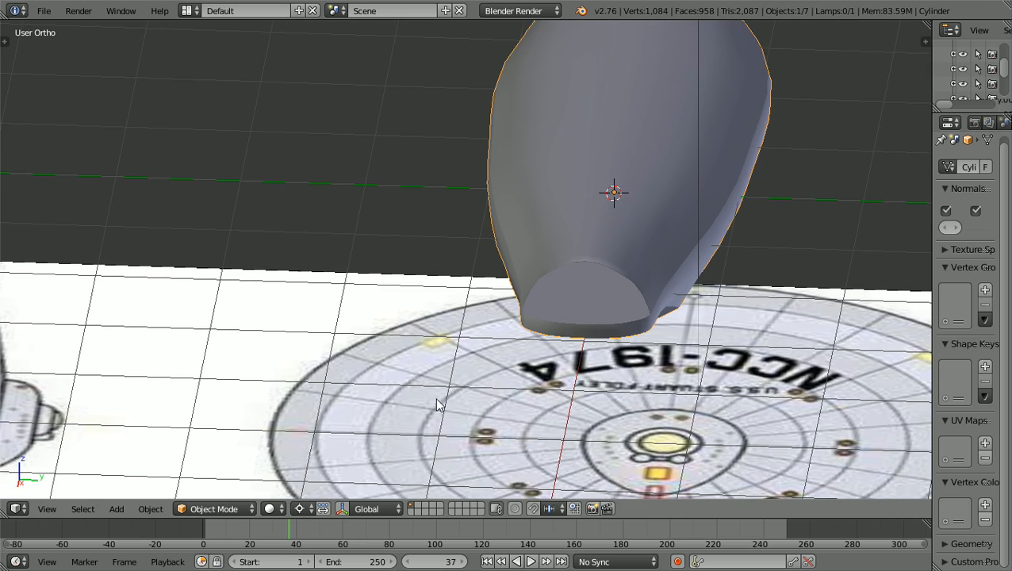
Check the hull mesh at both ends in Edit Mode, clear the selection and return to Object Mode
click(260, 509)
click(238, 478)
scroll(565, 387, up, 1)
shift+middle_drag(566, 387, 399, 386)
scroll(446, 375, up, 2)
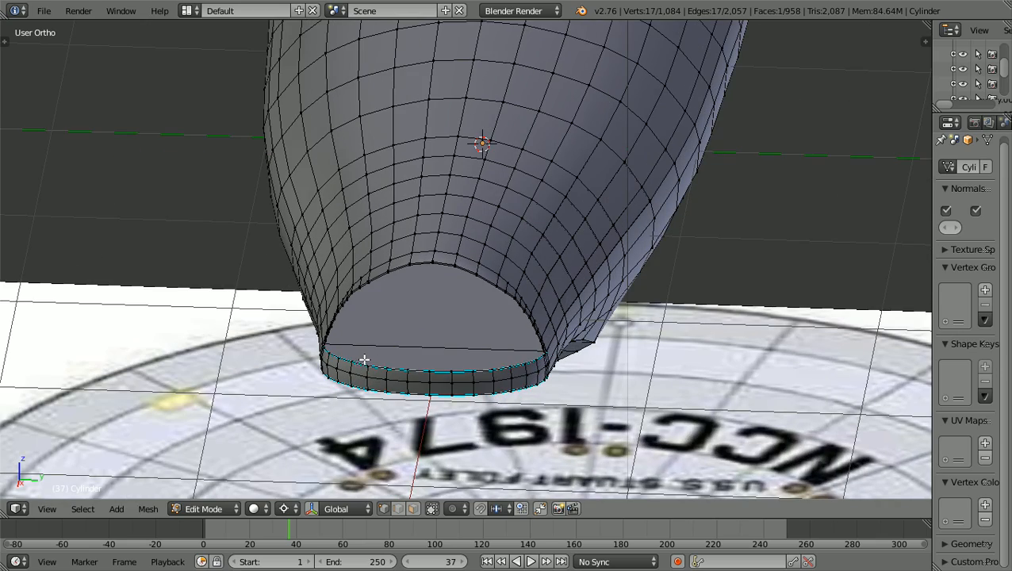
scroll(446, 305, down, 3)
middle_drag(452, 319, 510, 420)
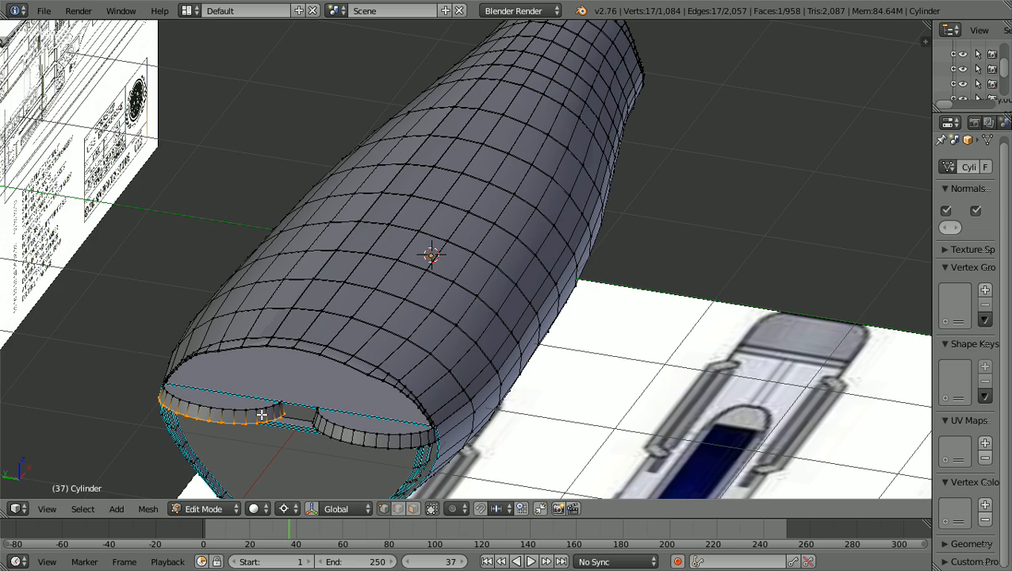
key(a)
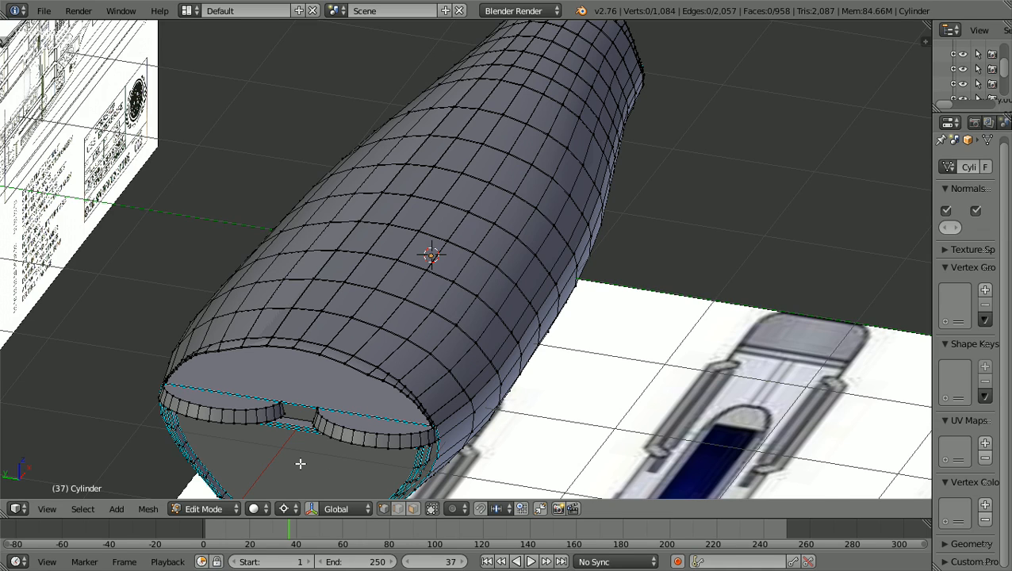
scroll(300, 463, up, 2)
scroll(300, 463, down, 3)
click(204, 508)
click(225, 491)
Examine the finished deflector end from the front and compare the hull's side profile with the reference blueprint
scroll(281, 460, down, 1)
middle_drag(274, 459, 303, 429)
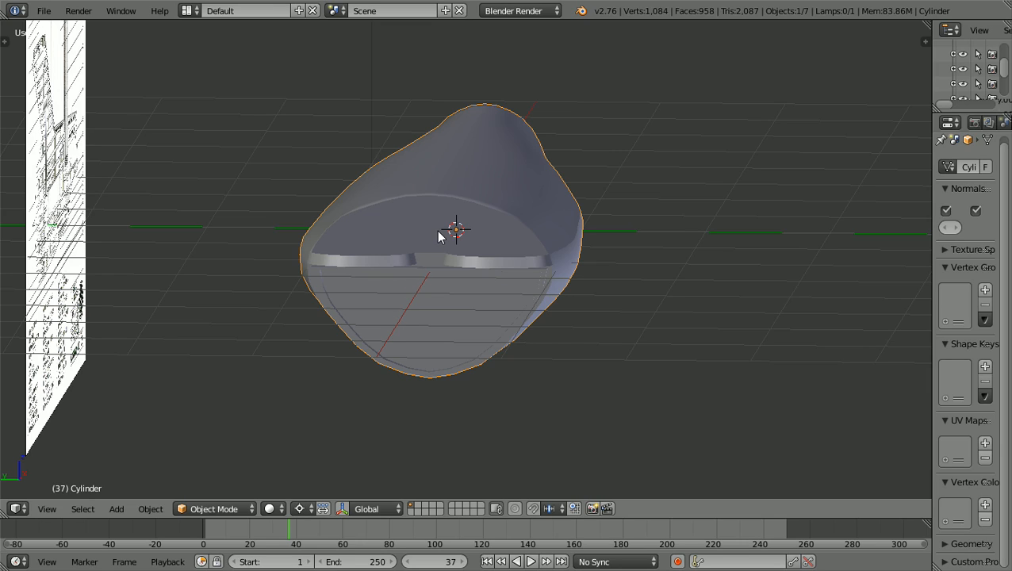
scroll(438, 235, up, 6)
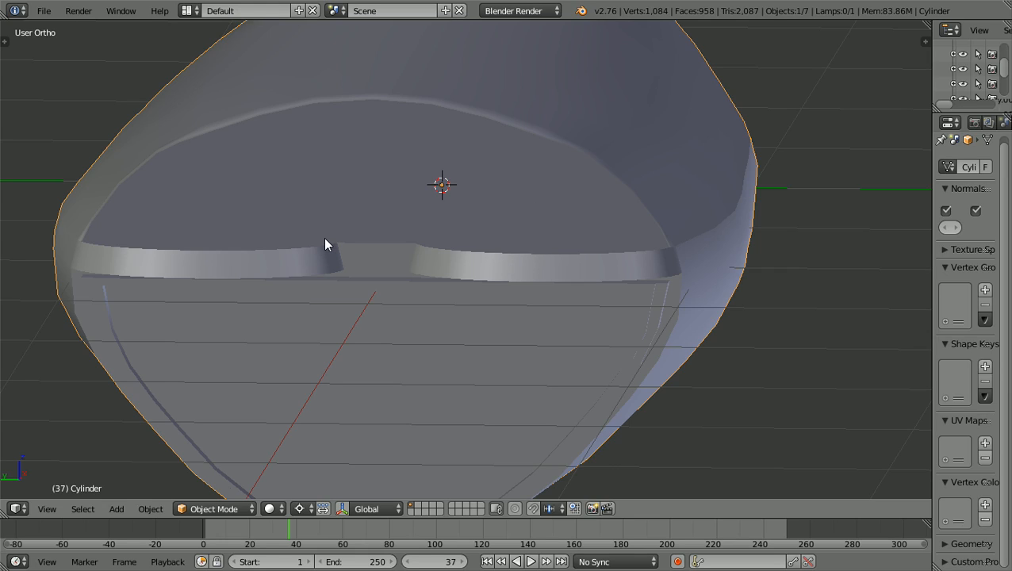
scroll(327, 241, down, 2)
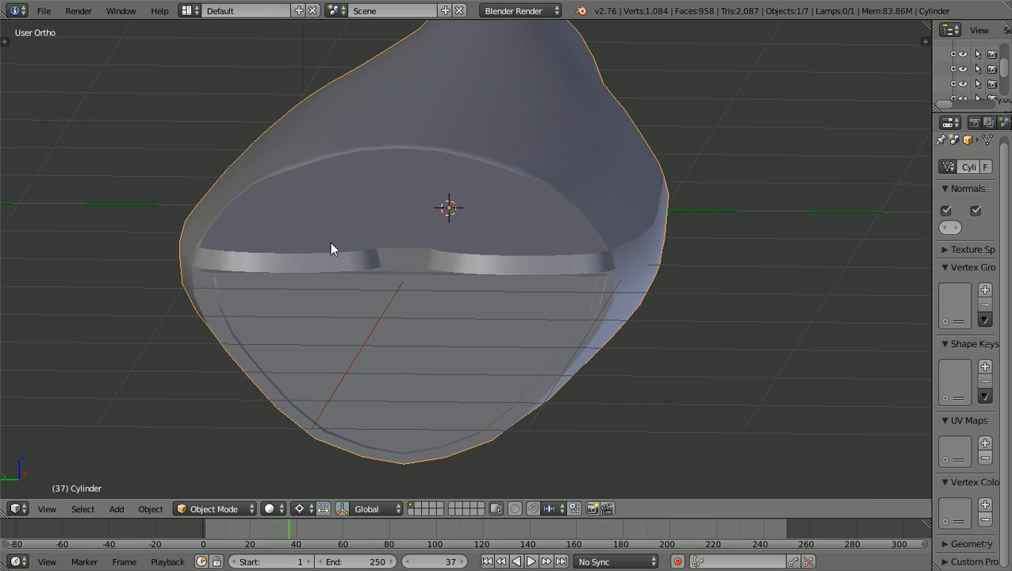
scroll(373, 277, up, 2)
scroll(373, 273, down, 3)
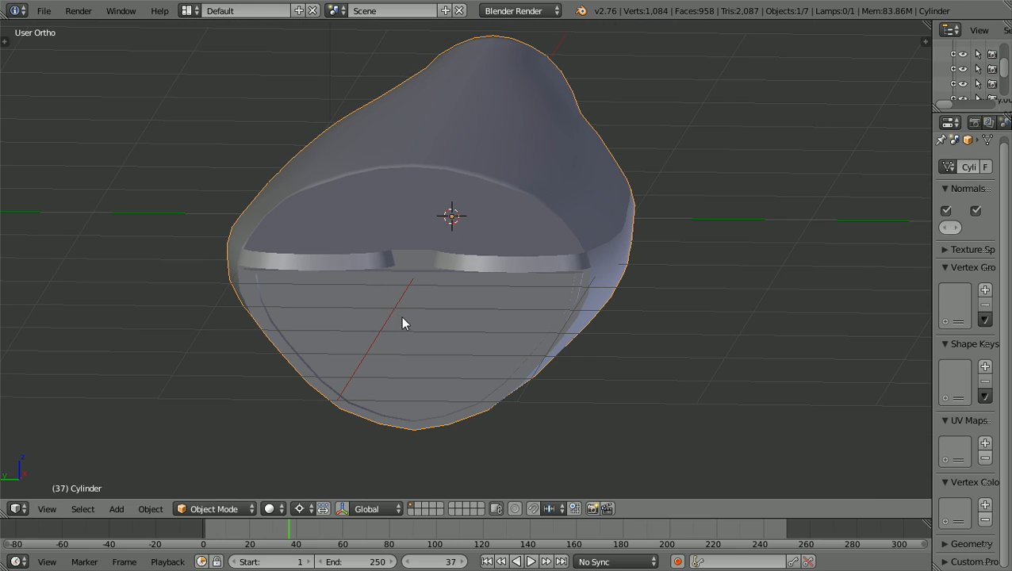
scroll(399, 320, down, 2)
middle_drag(394, 323, 184, 310)
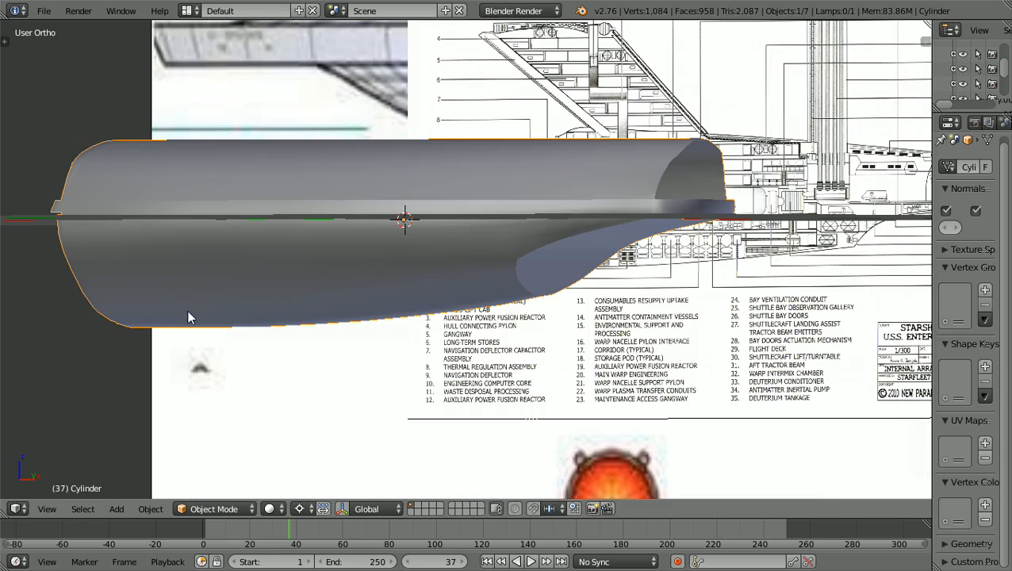
scroll(426, 323, up, 1)
shift+scroll(428, 339, up, 4)
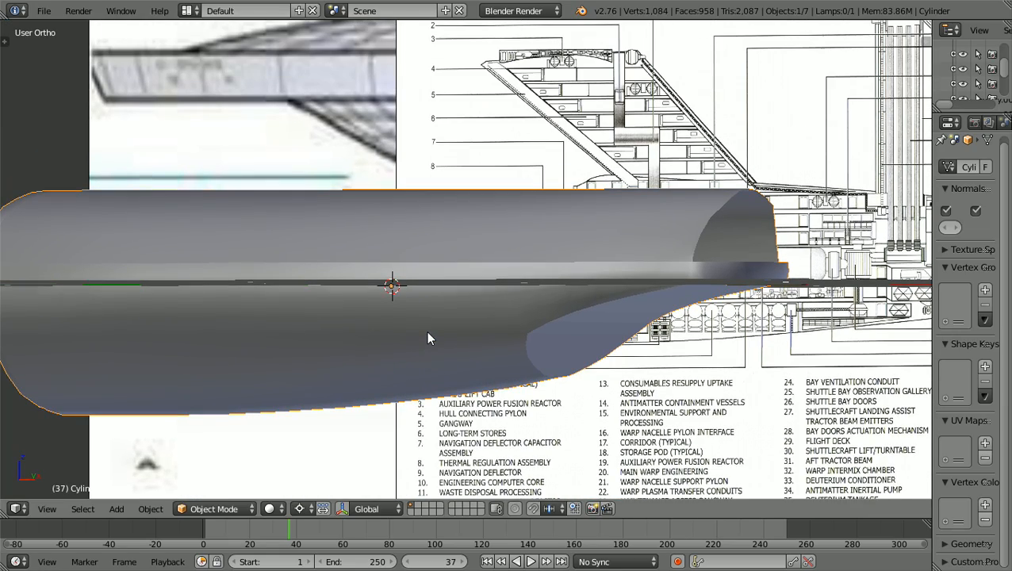
Examine the shading around the shuttle bay opening and its lower rim up close
ctrl+scroll(426, 333, up, 8)
scroll(678, 367, up, 2)
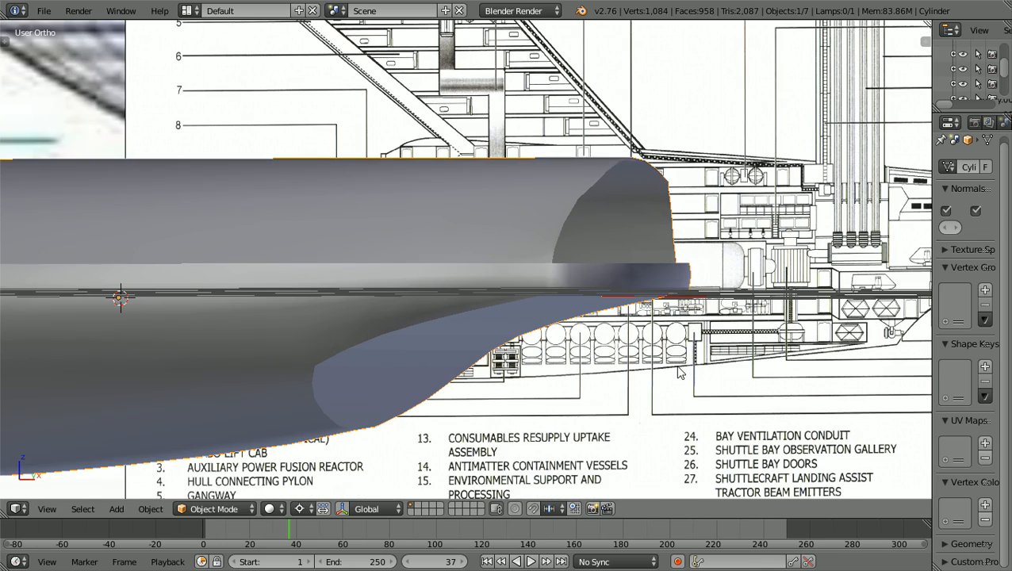
ctrl+scroll(678, 371, up, 8)
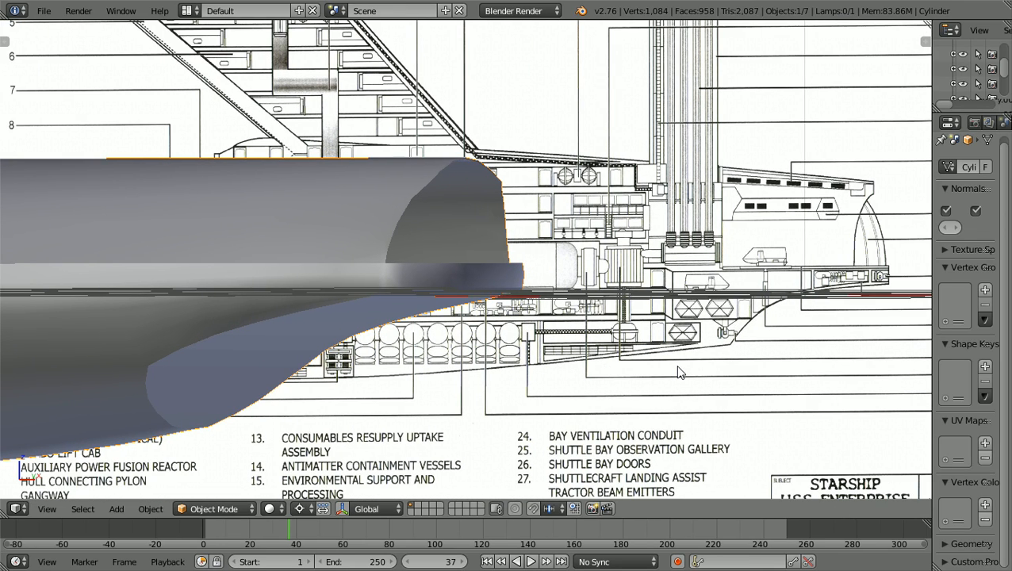
shift+scroll(678, 371, up, 3)
scroll(678, 371, up, 2)
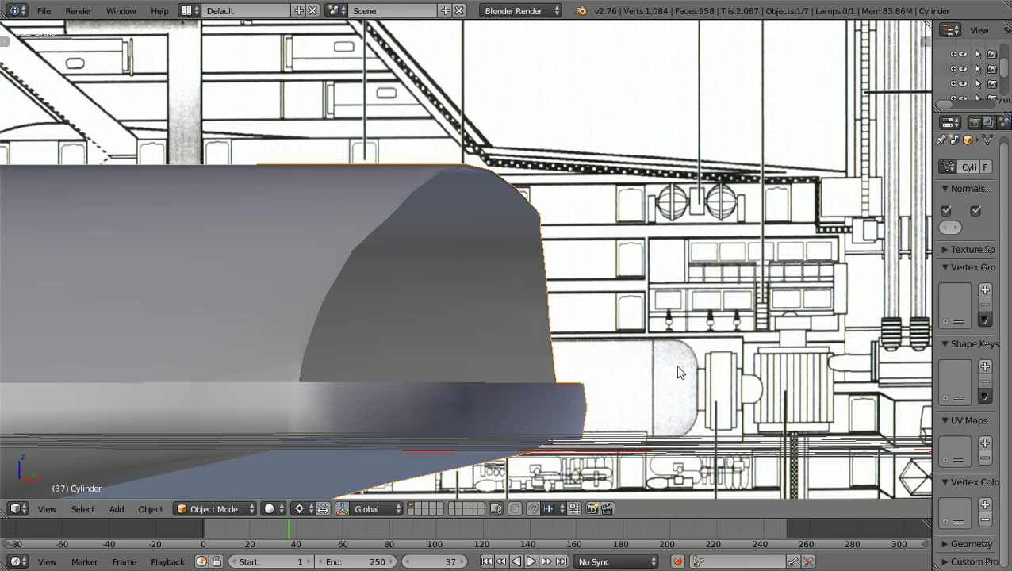
middle_drag(674, 369, 671, 375)
scroll(671, 375, up, 1)
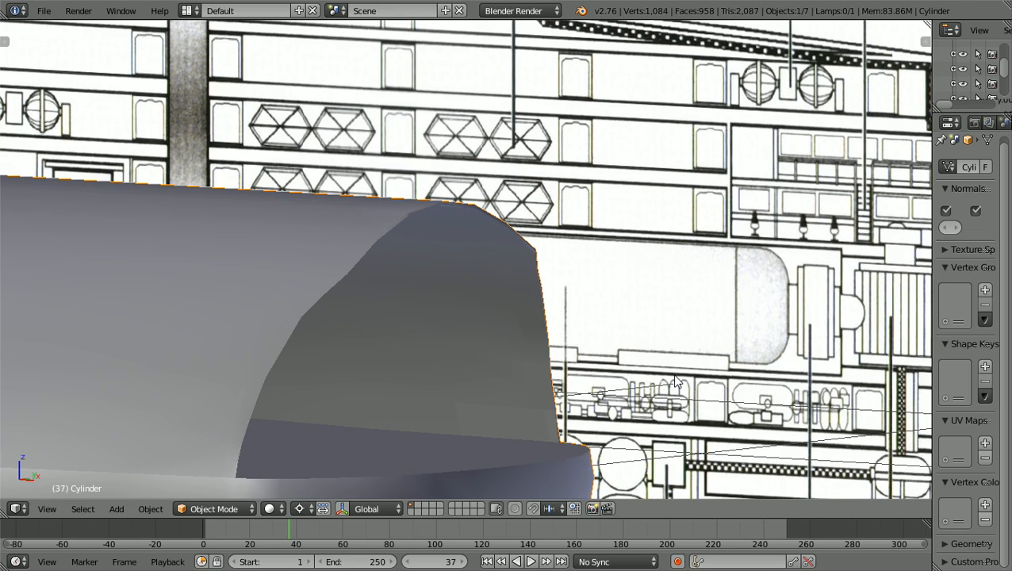
scroll(499, 430, down, 2)
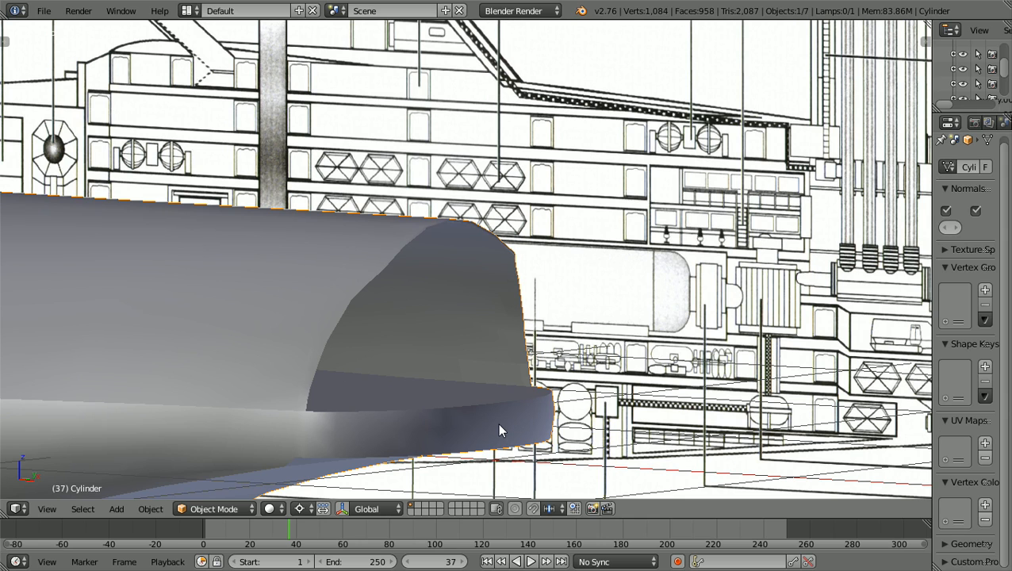
scroll(500, 387, up, 2)
scroll(501, 380, down, 2)
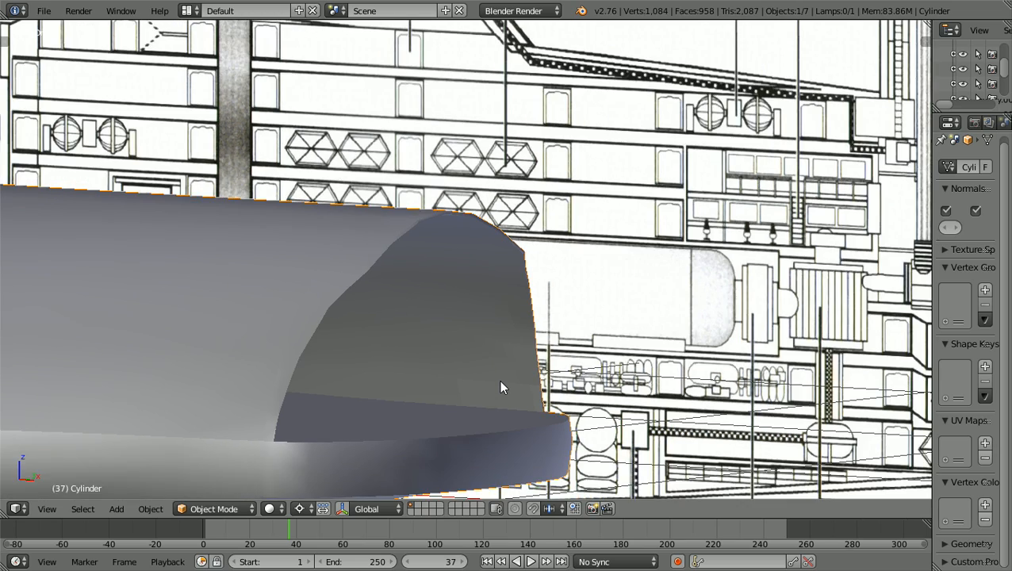
In Edit Mode, select the hull face above the lower rim on each side of the shuttle bay opening and shade both faces smooth
click(254, 508)
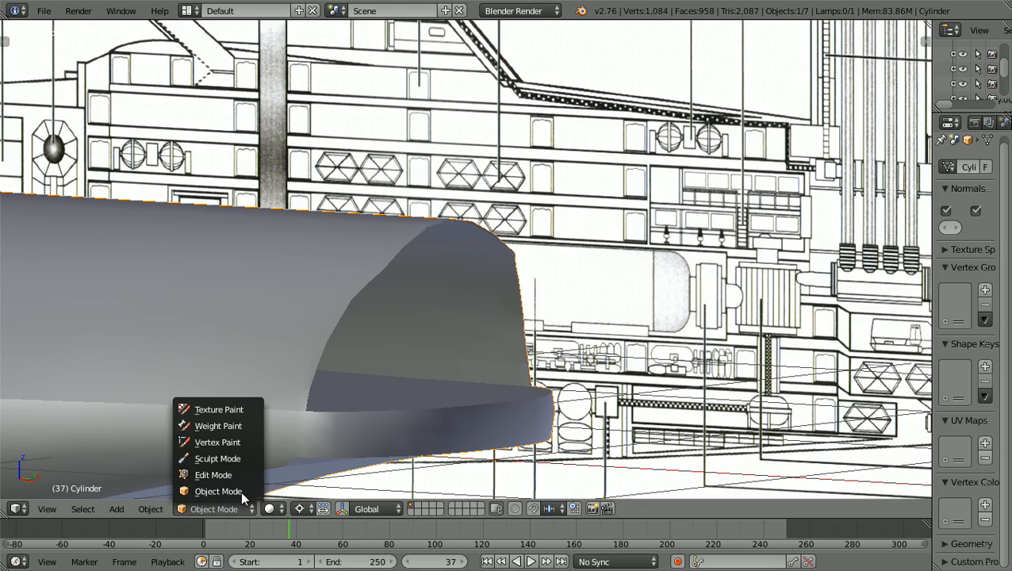
click(239, 478)
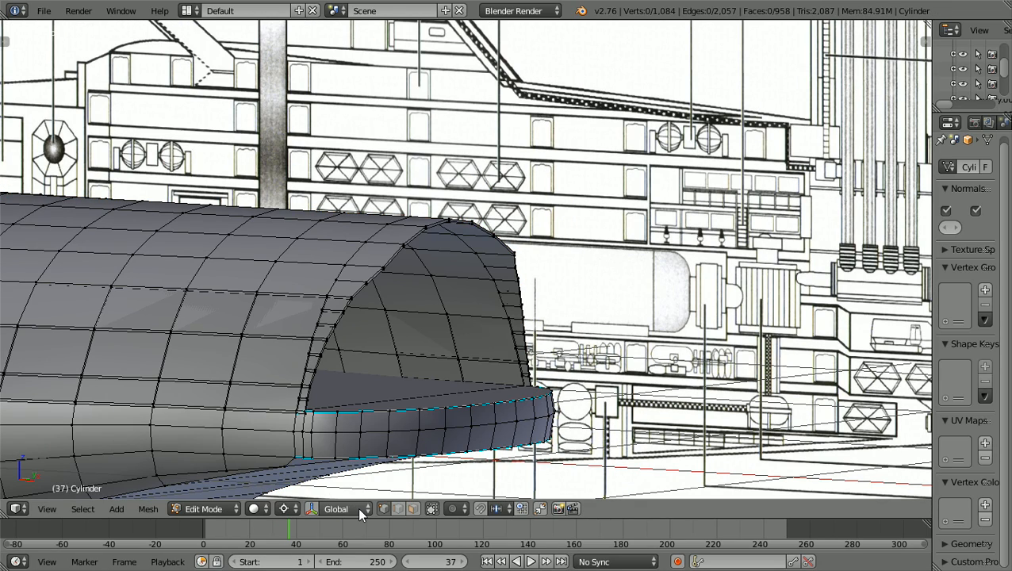
click(413, 508)
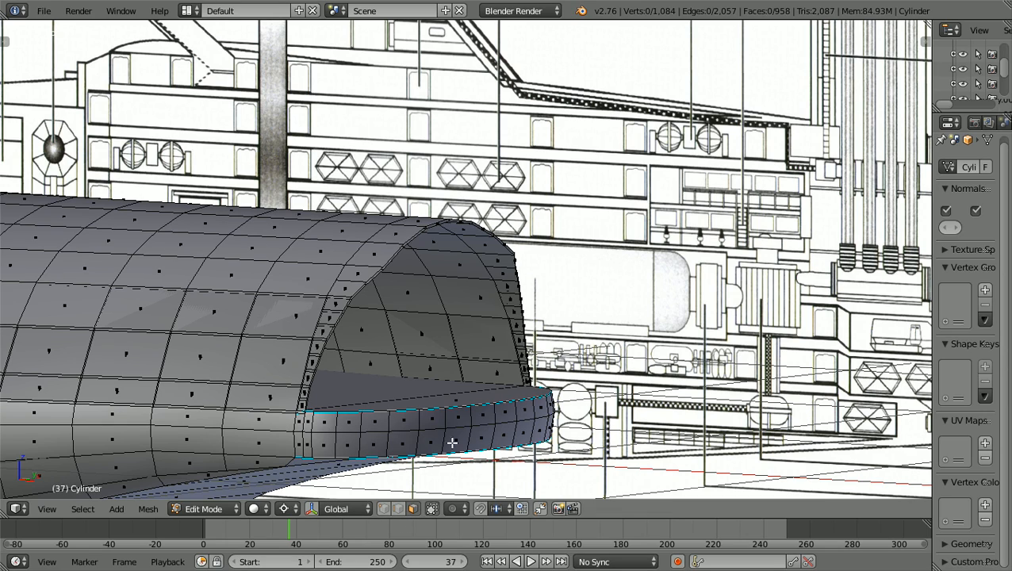
right_click(500, 375)
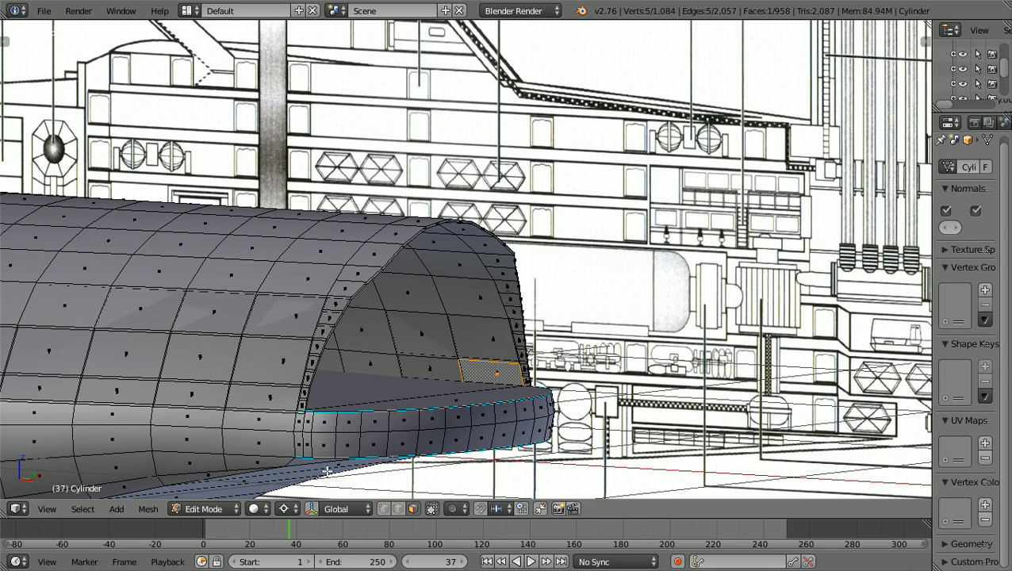
scroll(327, 471, down, 1)
middle_drag(312, 471, 193, 471)
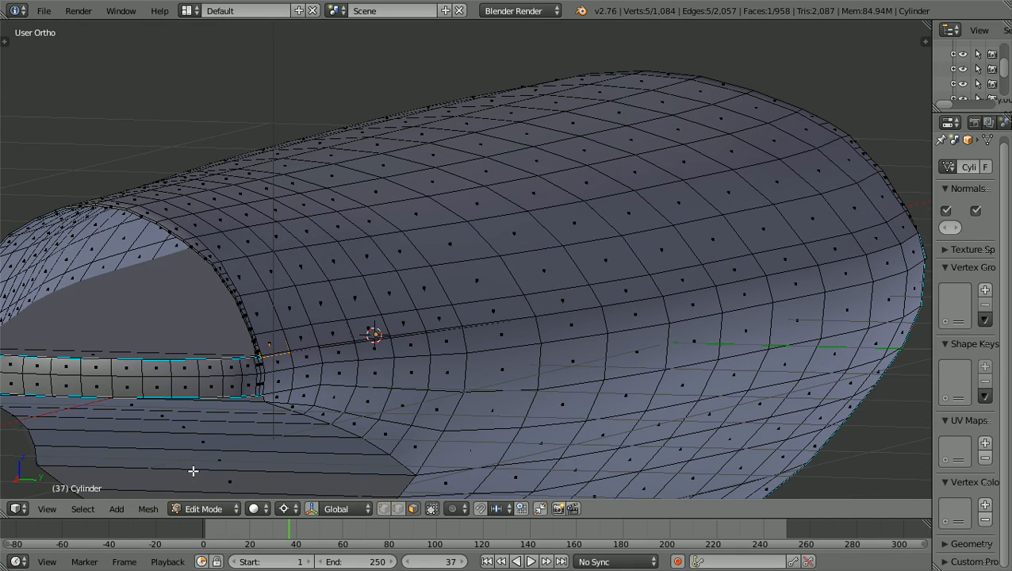
ctrl+scroll(192, 470, down, 6)
scroll(217, 467, up, 1)
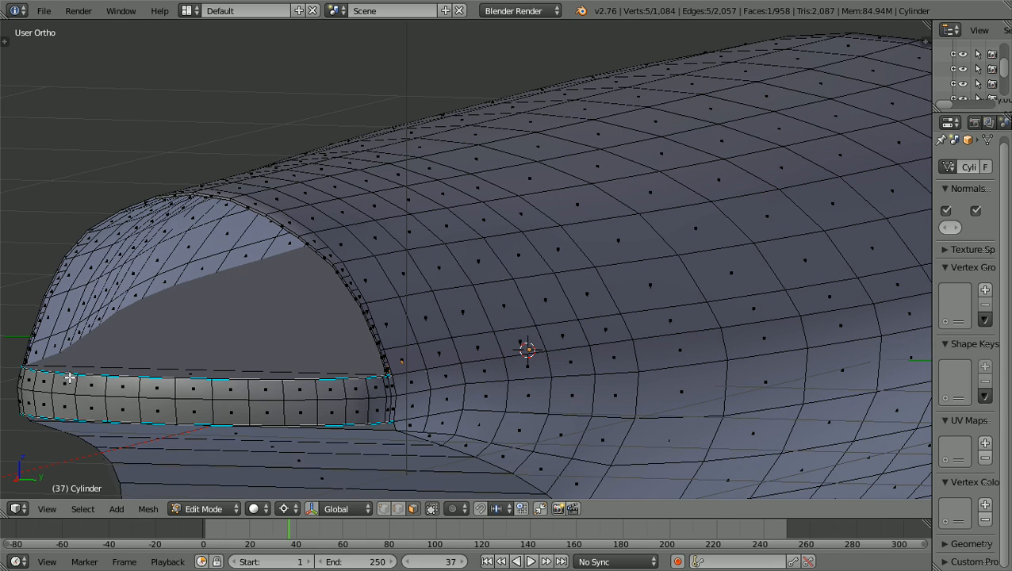
right_click(37, 349)
middle_drag(91, 384, 219, 412)
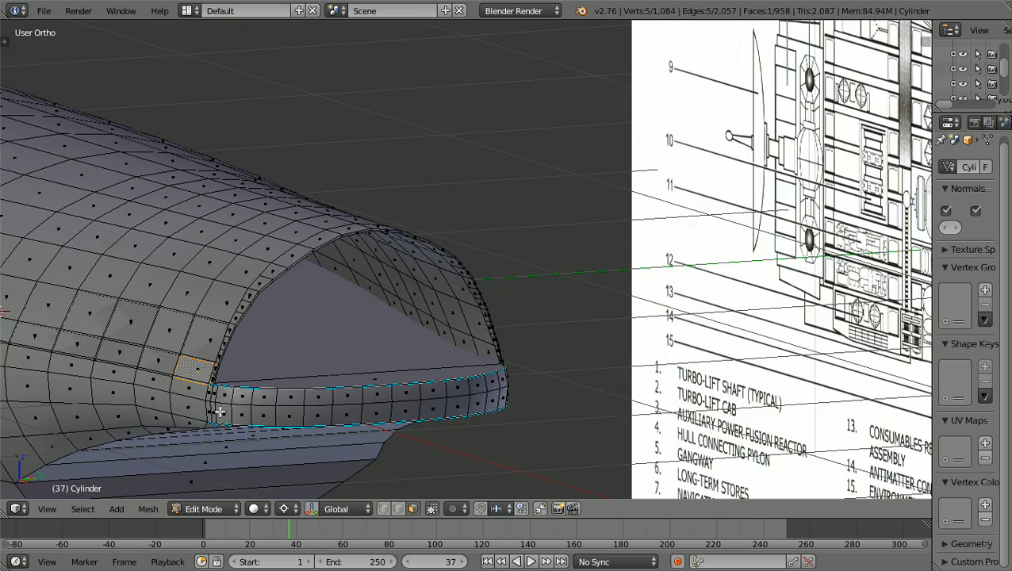
shift+right_click(499, 346)
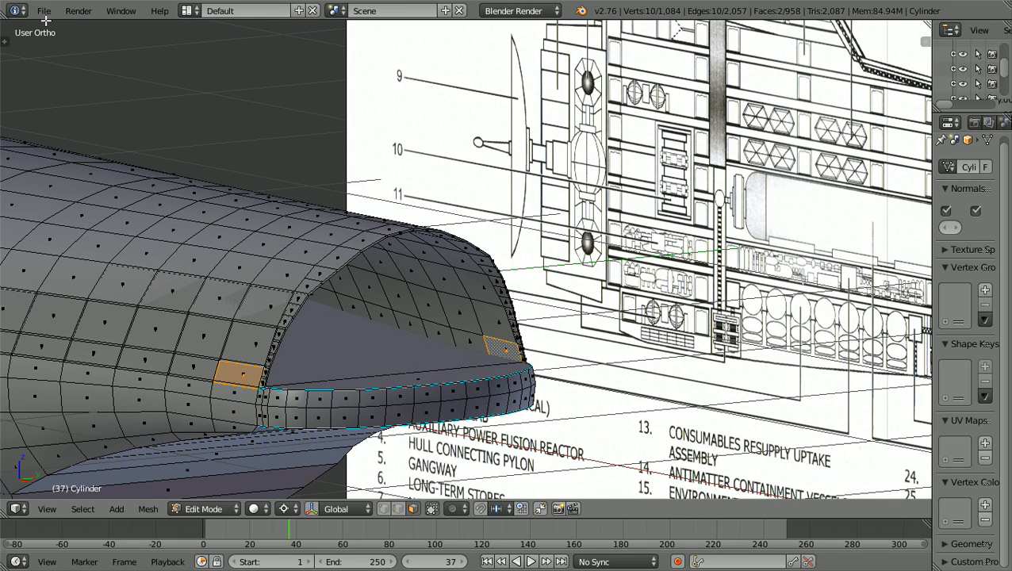
key(t)
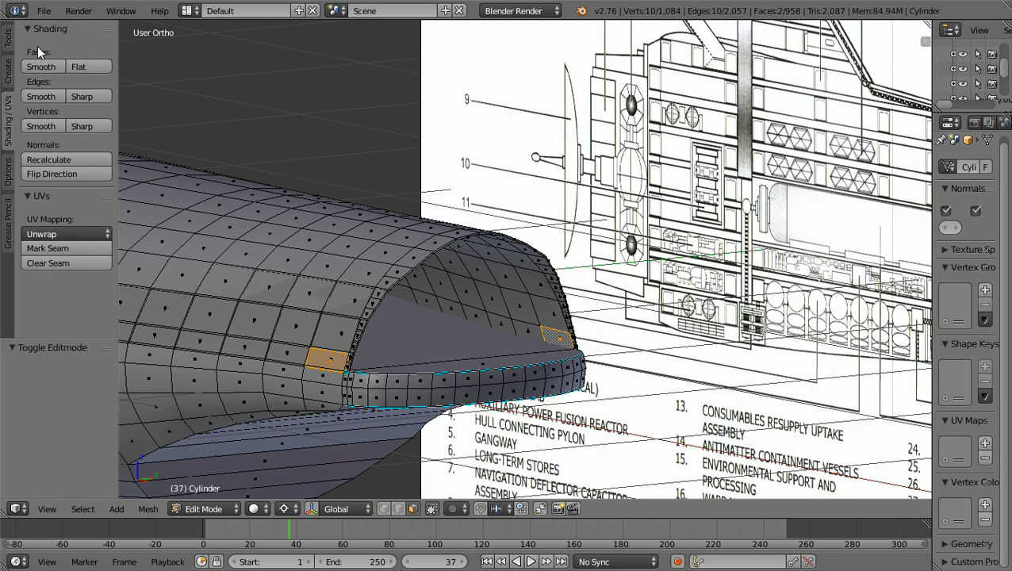
click(42, 69)
key(t)
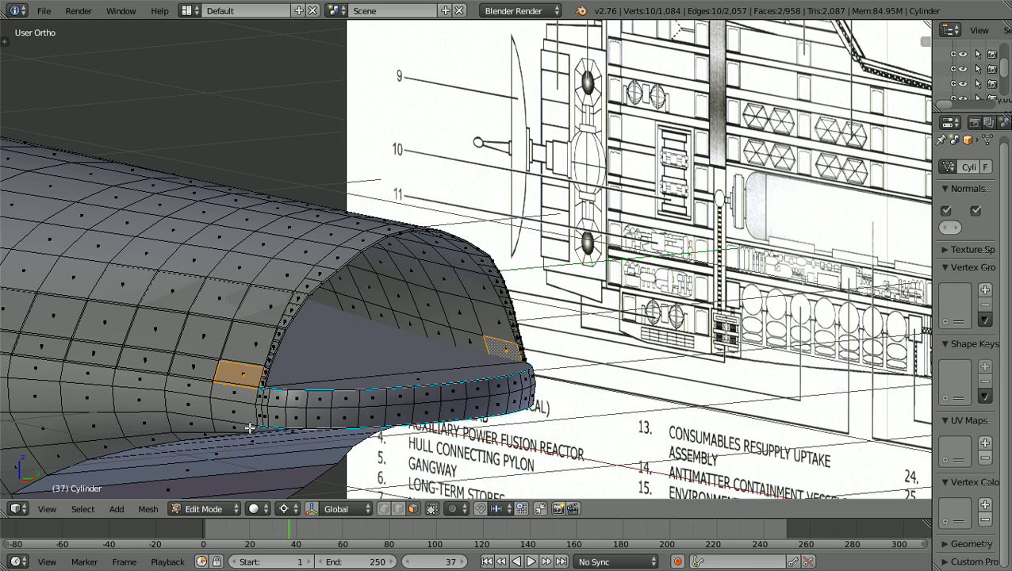
Clear the face selection, restore vertex selection and return to Object Mode
key(a)
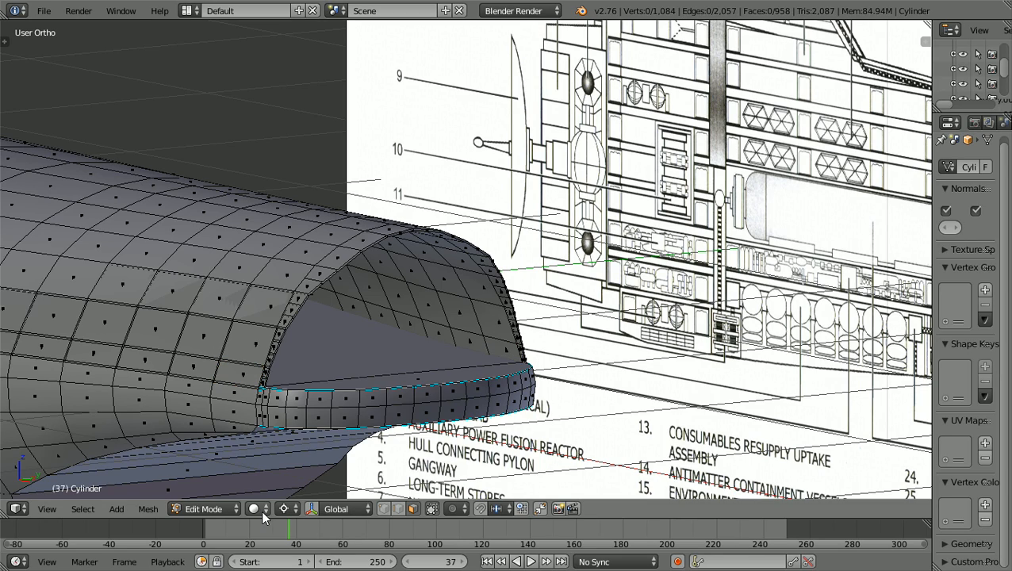
click(383, 508)
click(235, 511)
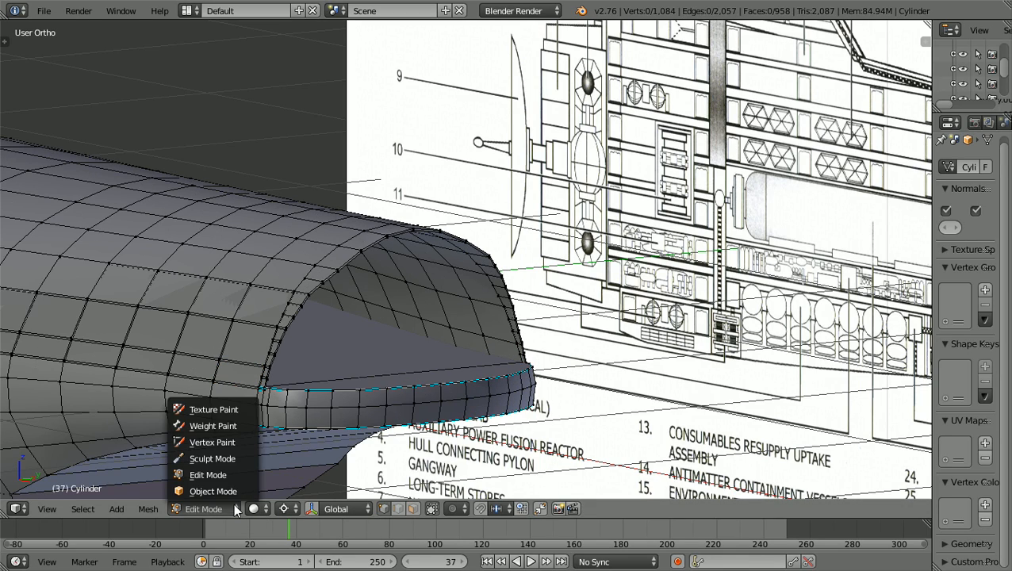
click(211, 488)
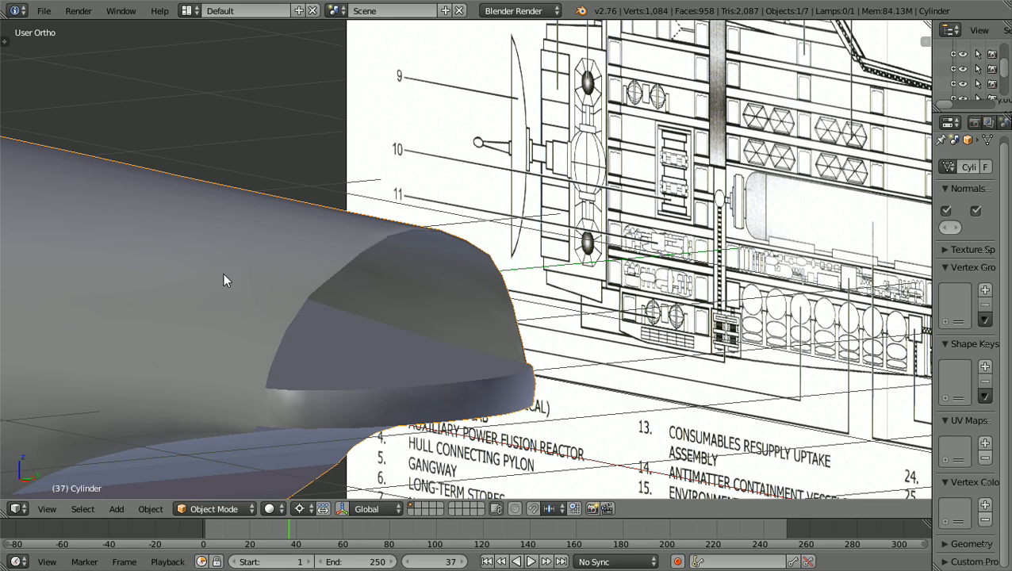
Examine the hull's smoothed shuttle bay end and the recessed deflector end from the opposite direction
scroll(297, 321, down, 4)
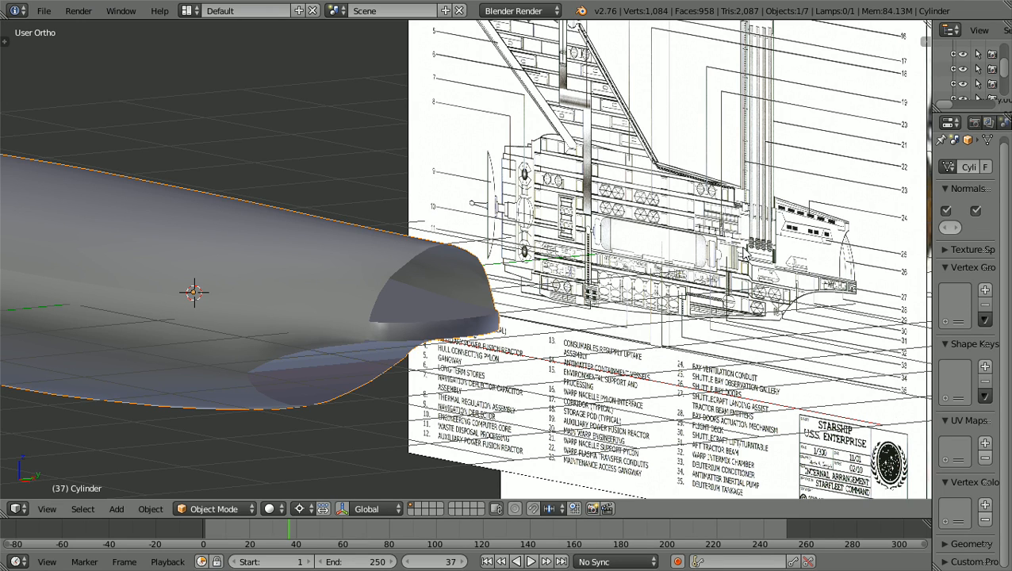
scroll(745, 252, down, 2)
middle_drag(588, 309, 815, 309)
shift+scroll(814, 302, down, 5)
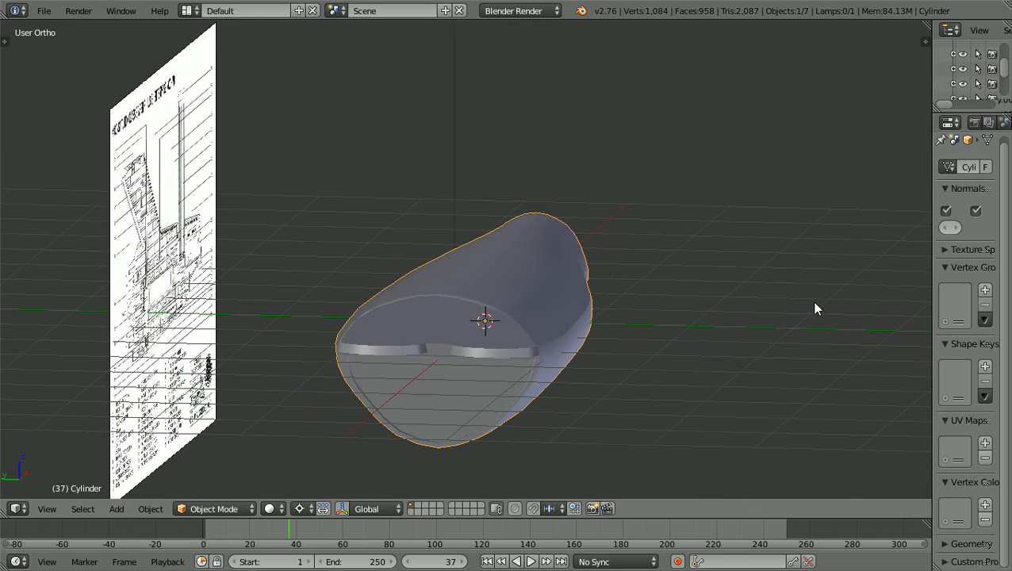
scroll(814, 302, up, 4)
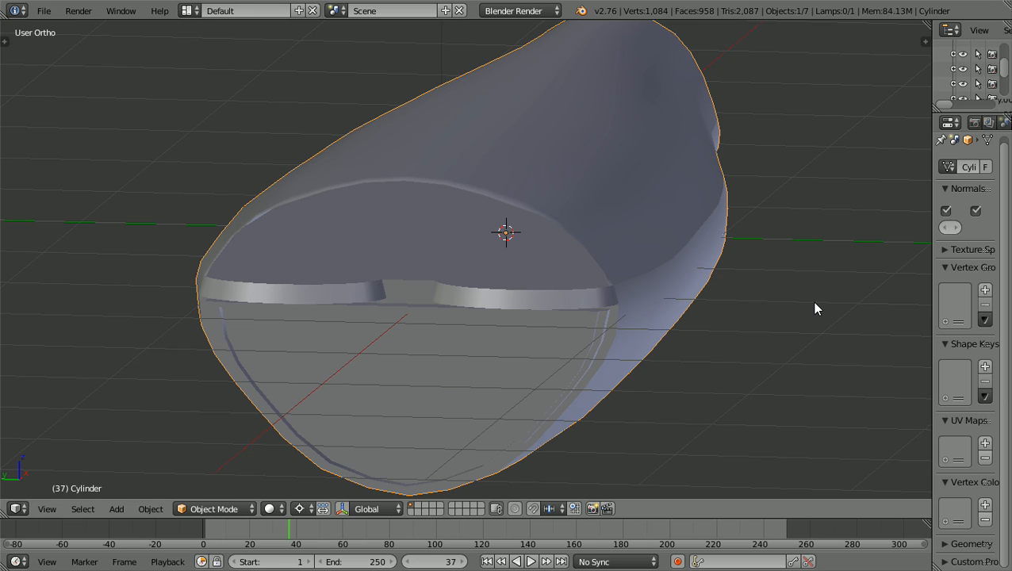
shift+scroll(815, 309, up, 3)
scroll(815, 308, down, 2)
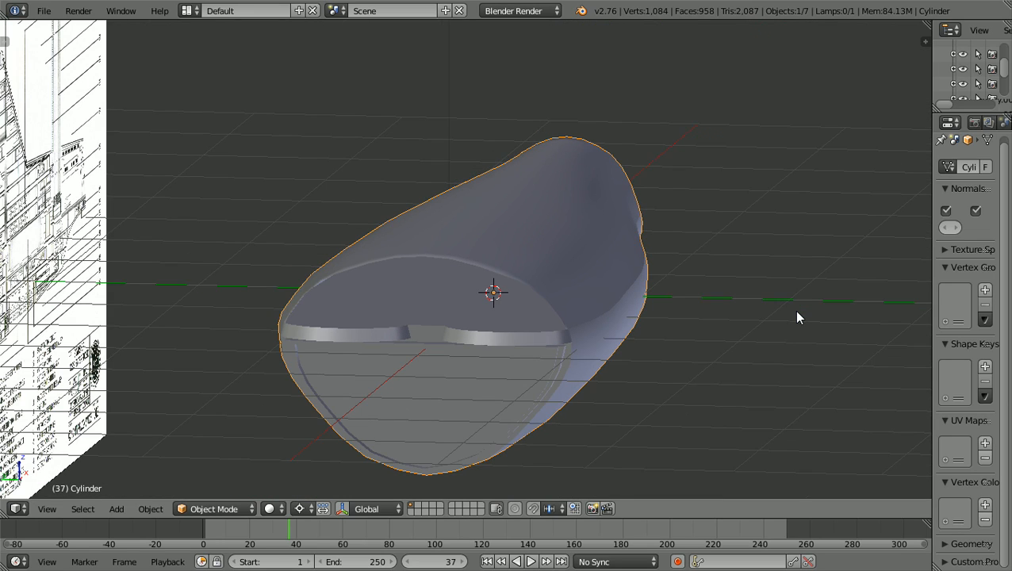
Compare the hull's side profile at the shuttle bay and deflector ends with the reference blueprints in front orthographic view
key(KP_1)
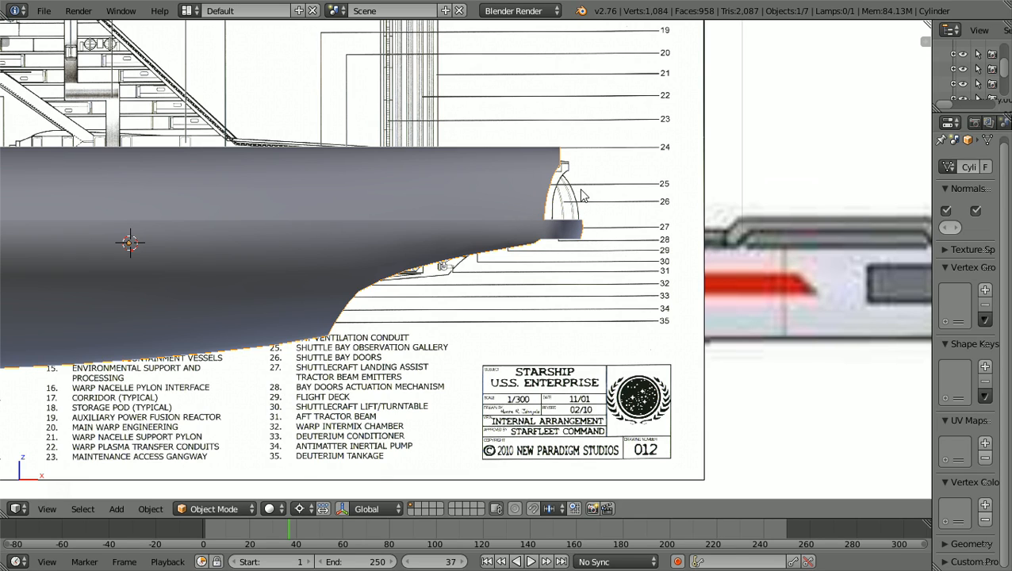
ctrl+scroll(547, 178, down, 17)
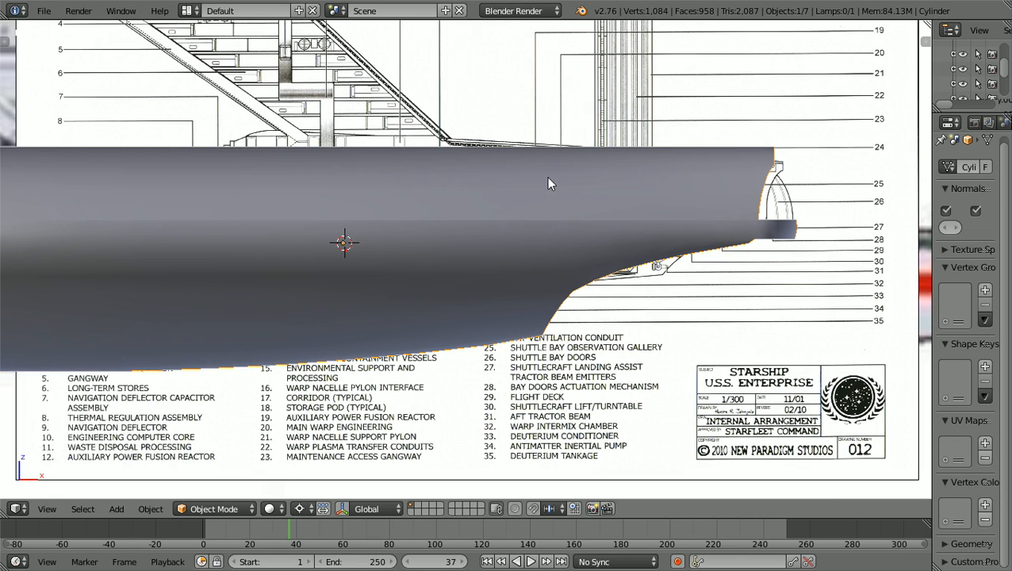
ctrl+scroll(544, 184, down, 4)
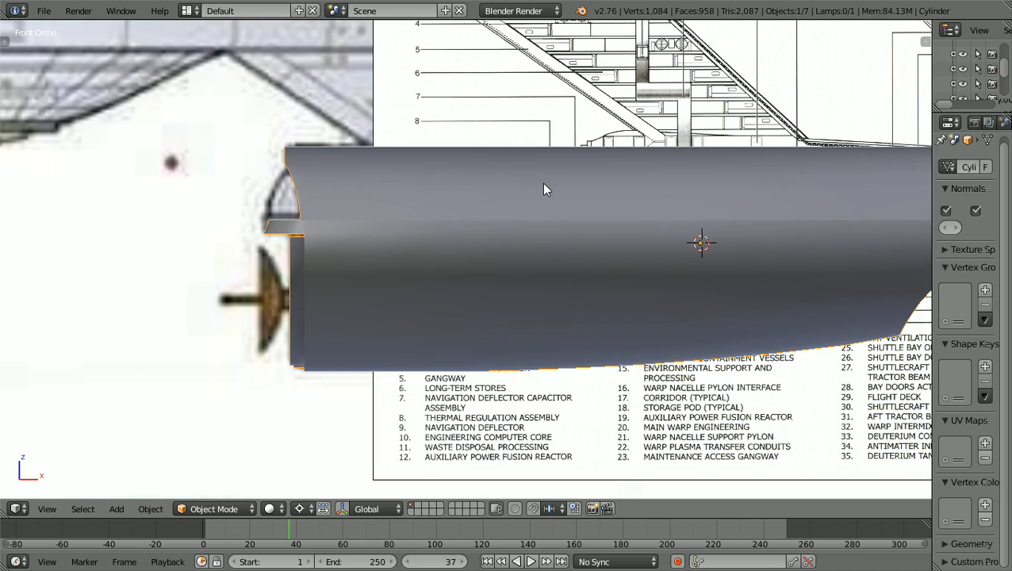
scroll(544, 186, up, 2)
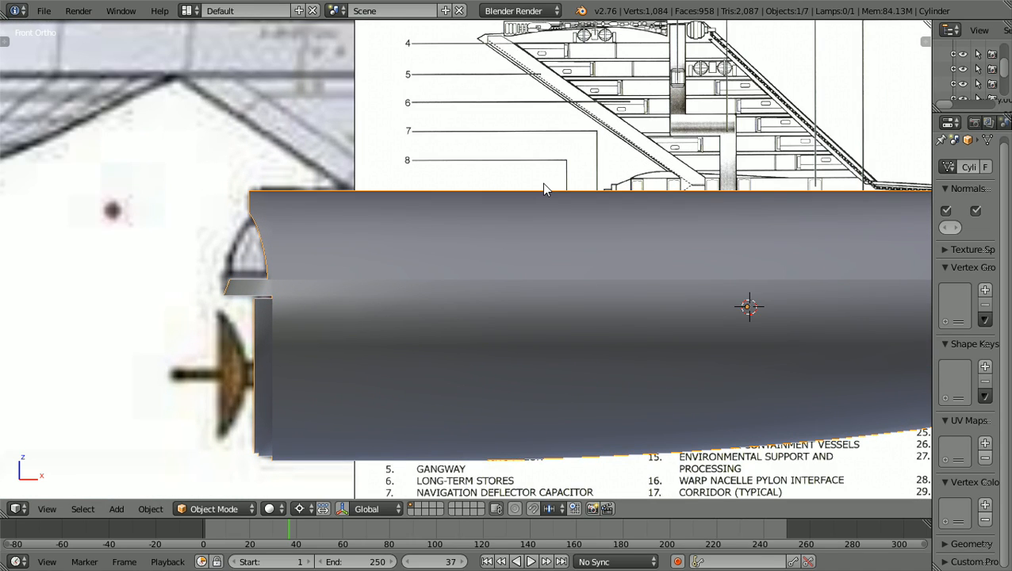
scroll(544, 189, down, 3)
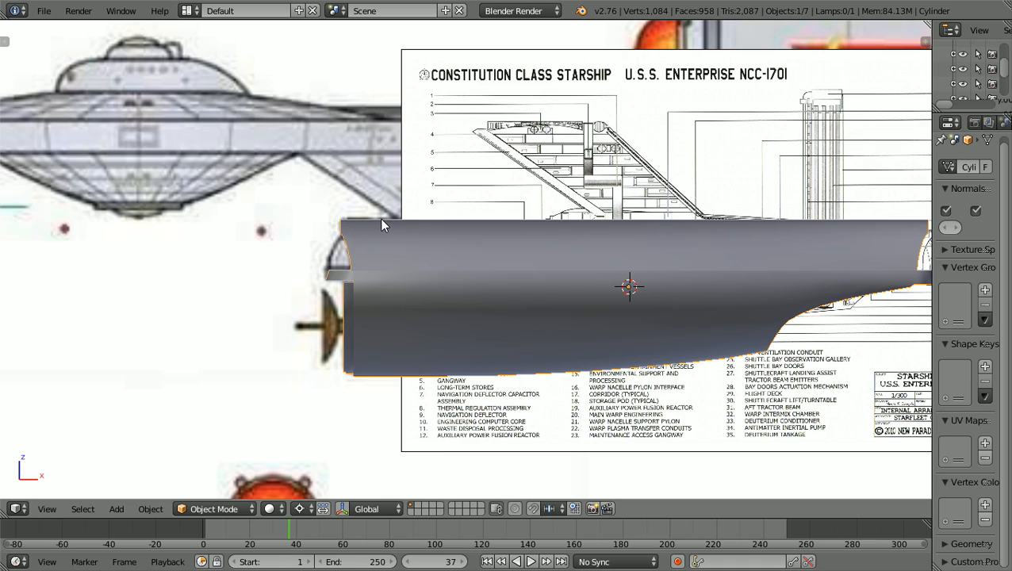
scroll(387, 235, down, 1)
ctrl+scroll(387, 236, down, 3)
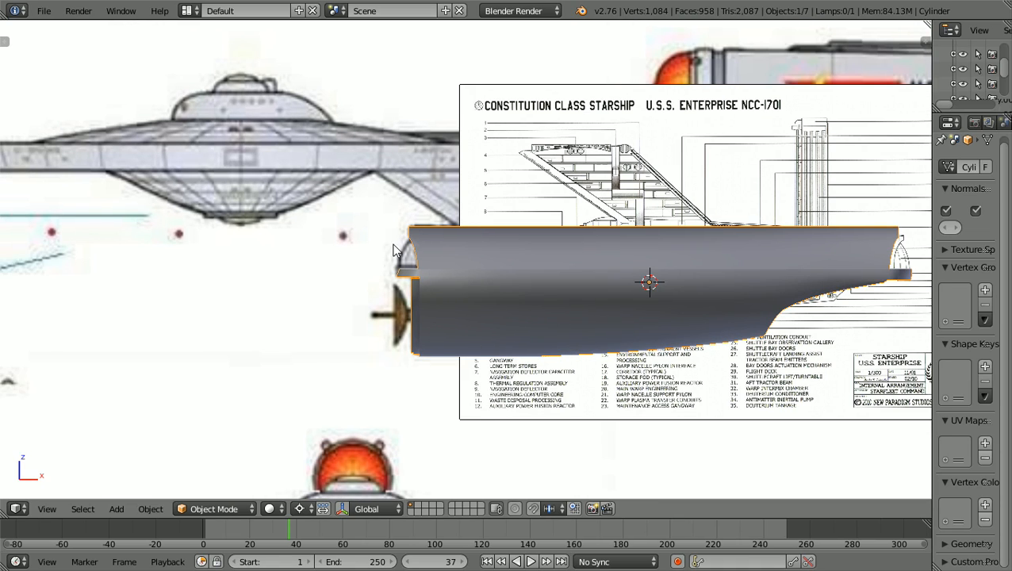
Study the ship's head-on reference drawing beneath the hull, focusing on the domes and deflector area
scroll(393, 245, down, 2)
shift+scroll(393, 251, down, 9)
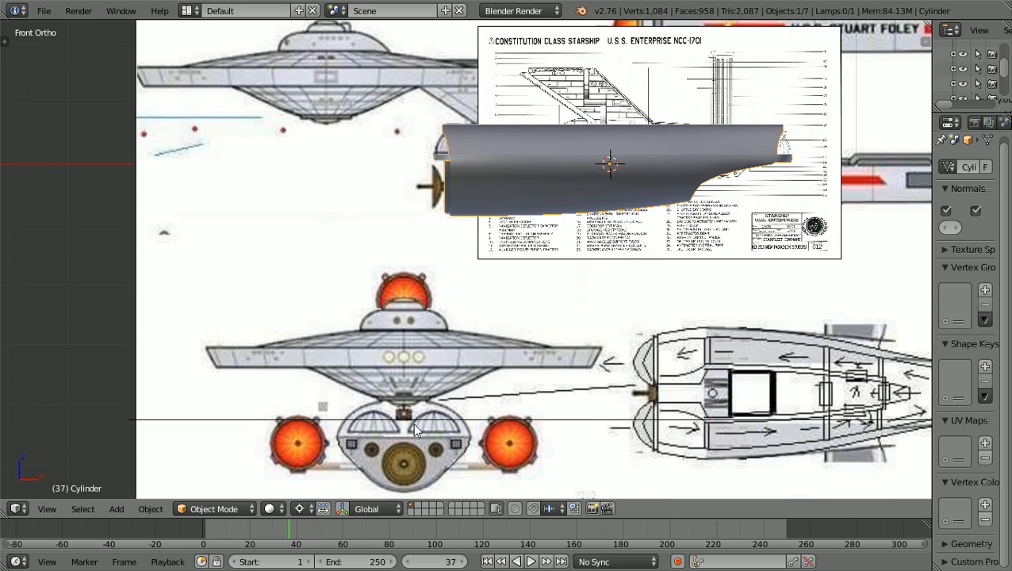
scroll(412, 421, up, 1)
scroll(413, 428, up, 1)
shift+scroll(406, 393, up, 3)
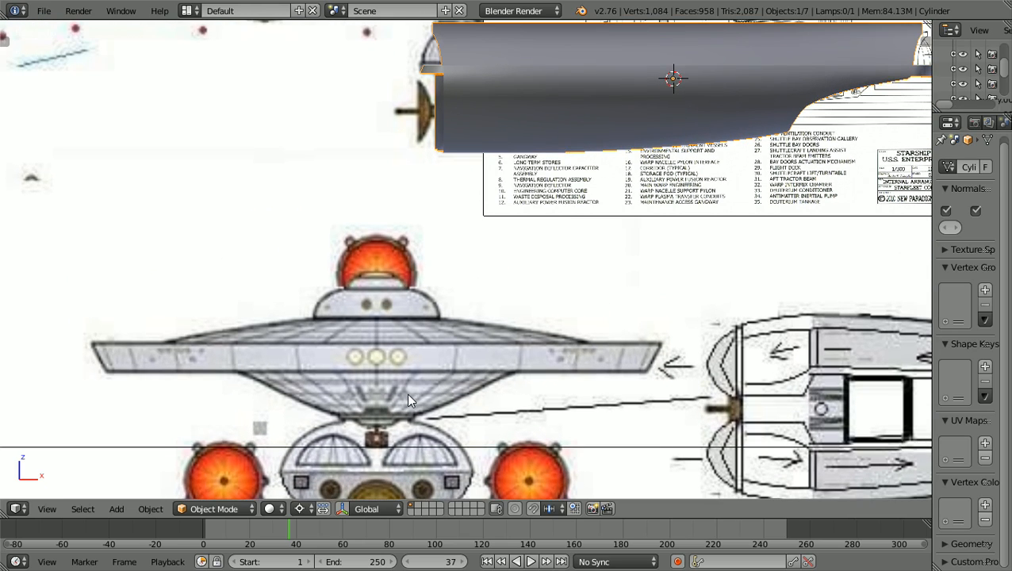
shift+scroll(447, 315, down, 2)
scroll(447, 314, down, 3)
Examine the hull's deflector end at an angle, checking the curved ledge with its central notch and the recesses
middle_drag(447, 315, 559, 359)
scroll(559, 359, up, 6)
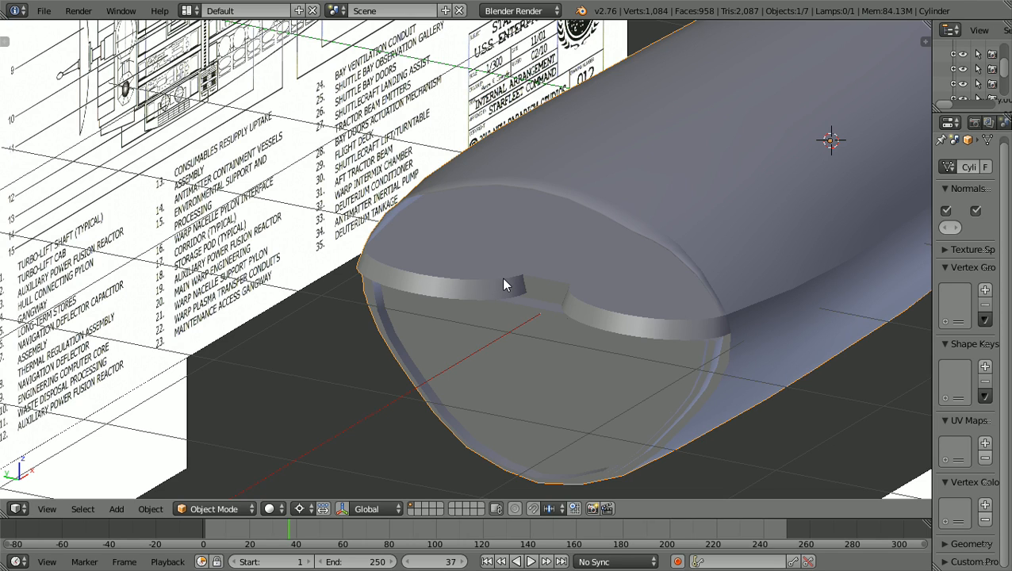
scroll(503, 285, down, 2)
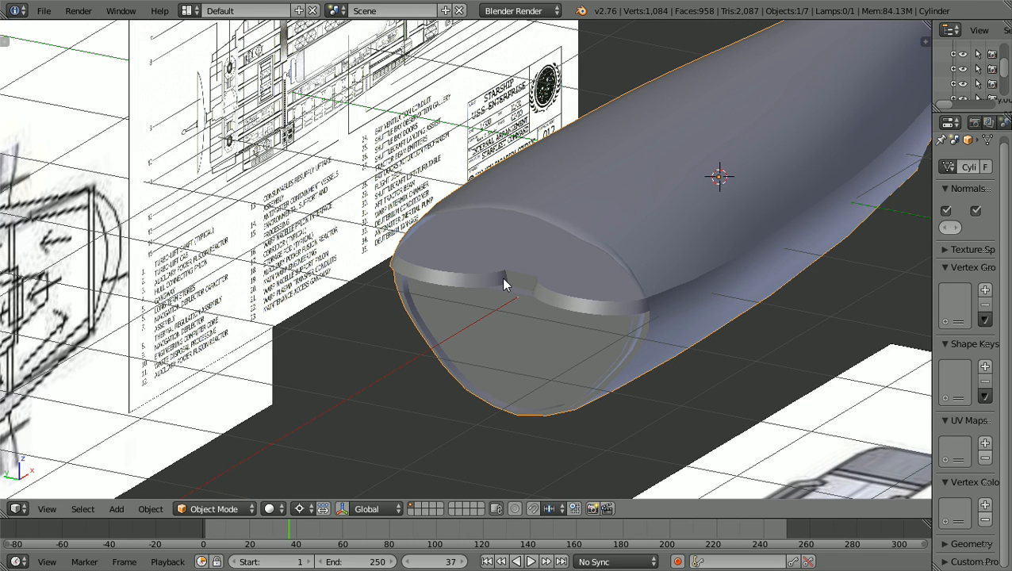
scroll(503, 279, up, 4)
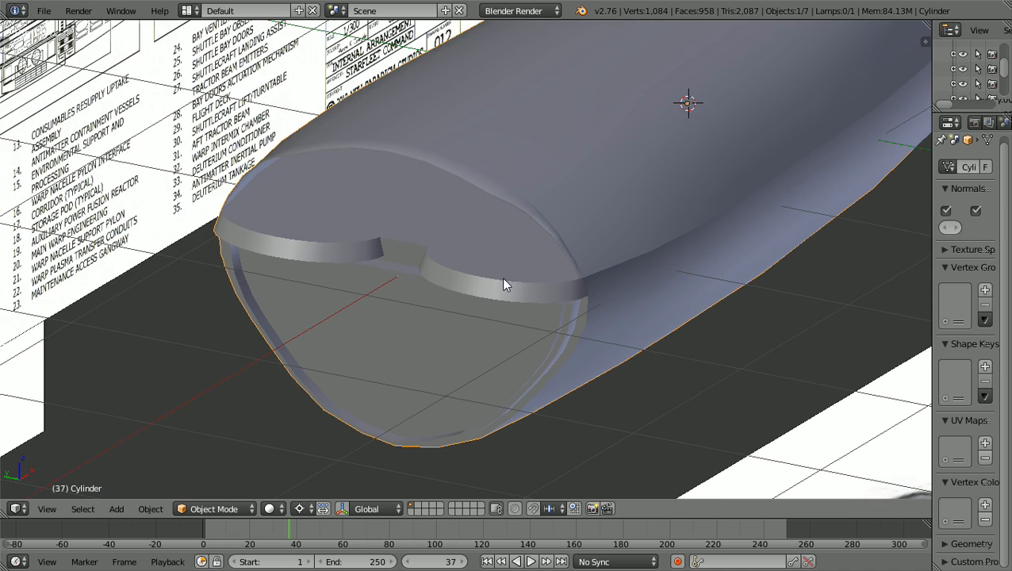
scroll(503, 282, down, 4)
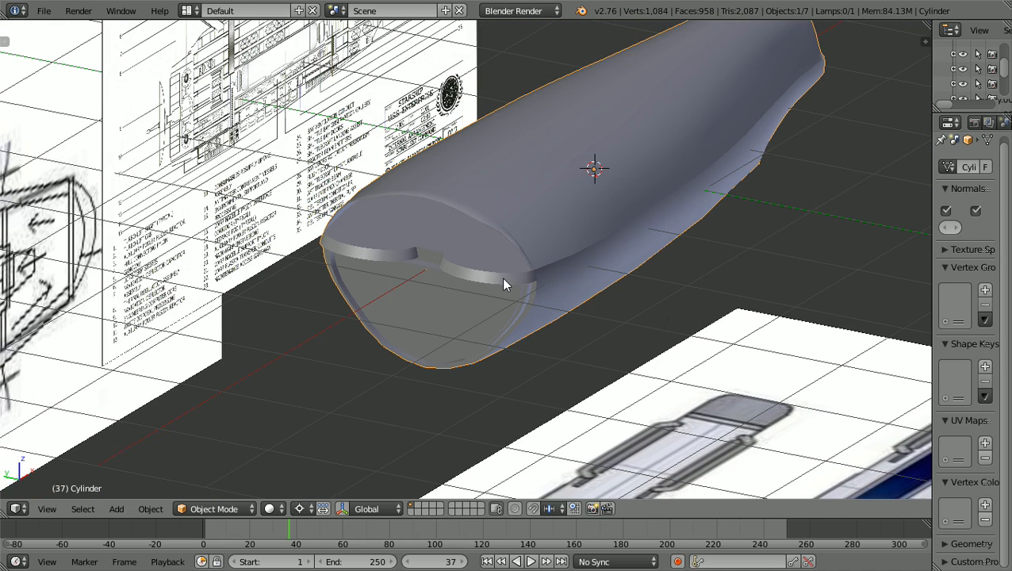
Inspect the hull's deflector end up close in orthographic projection, focusing on the upper face, the notched ledge and the recessed rim
scroll(502, 284, up, 1)
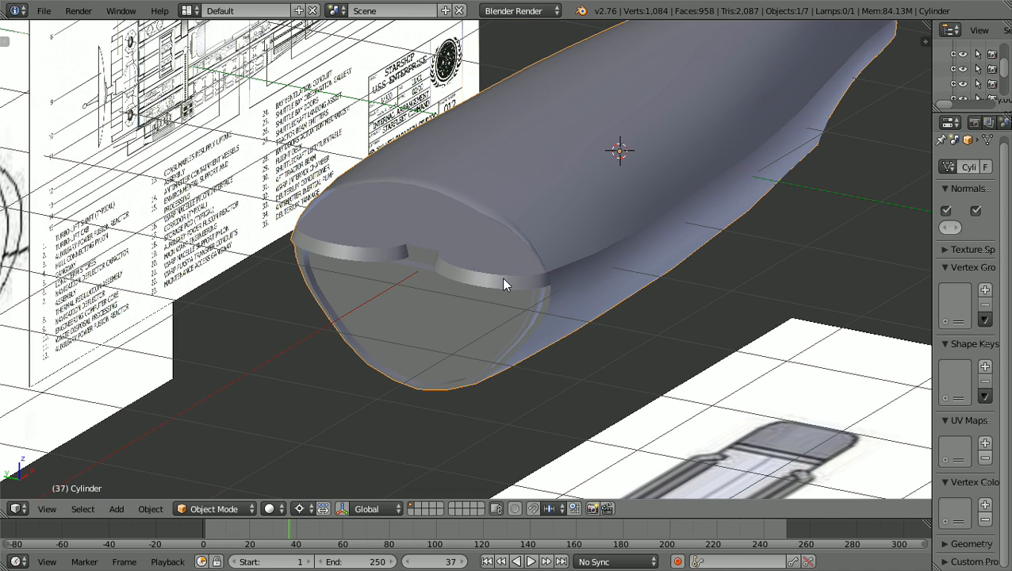
scroll(490, 277, up, 2)
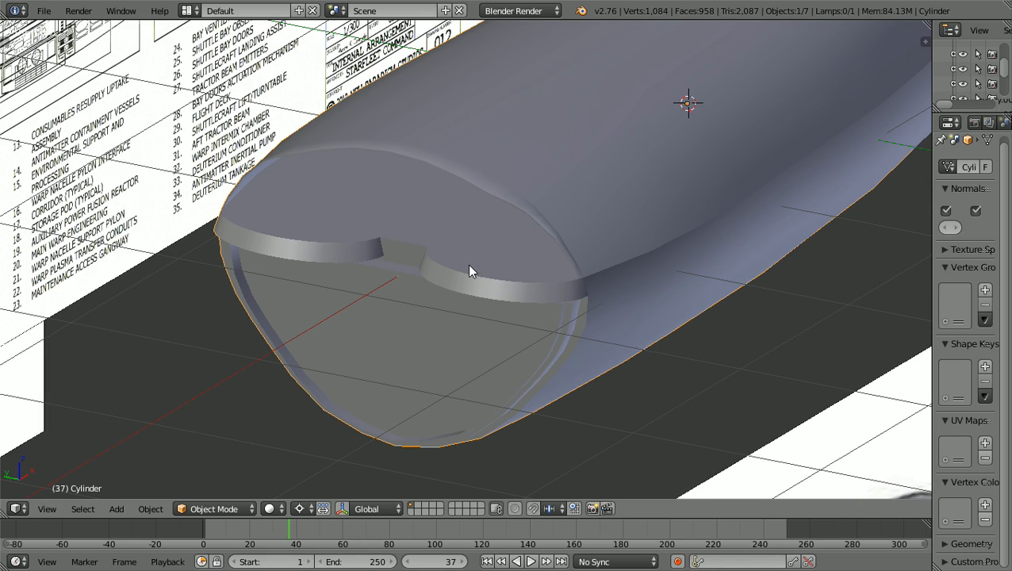
scroll(483, 252, up, 1)
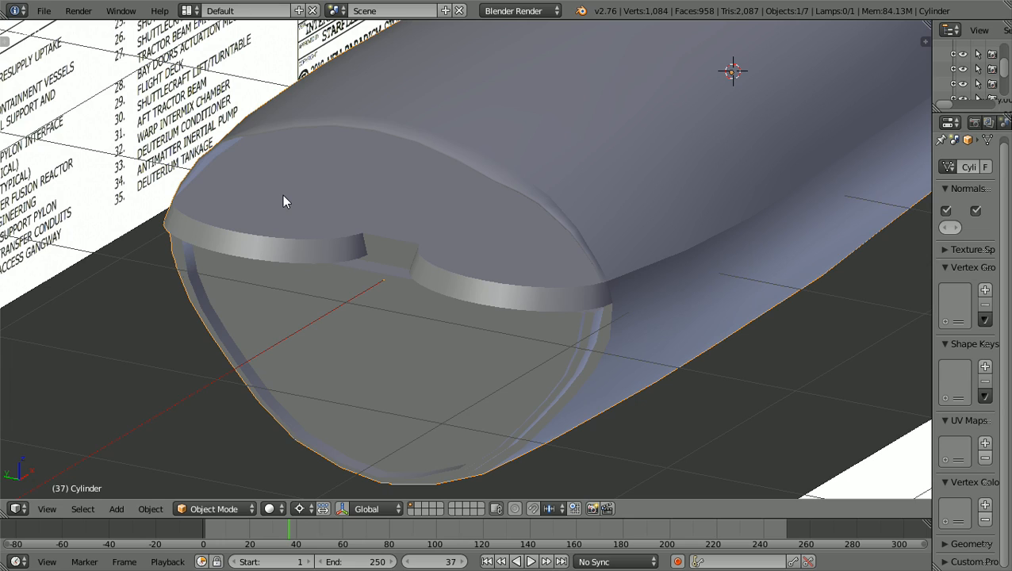
middle_drag(282, 202, 351, 202)
key(KP_5)
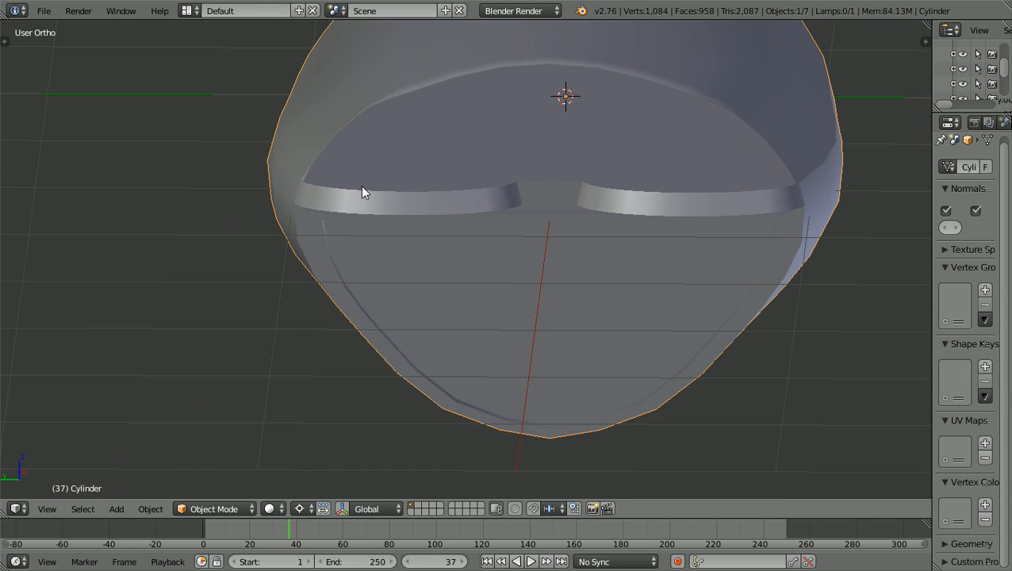
shift+scroll(362, 185, up, 8)
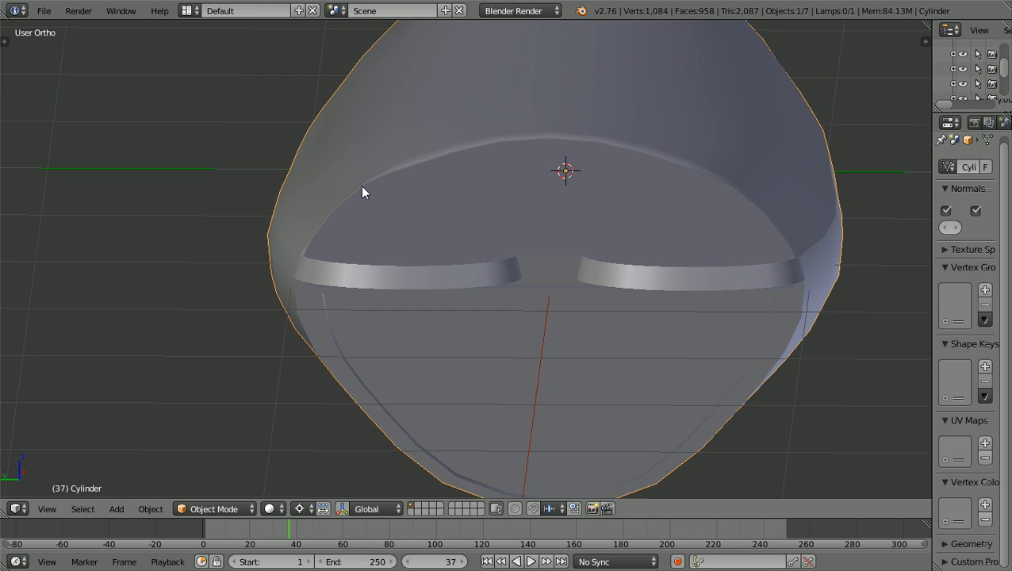
scroll(361, 186, up, 2)
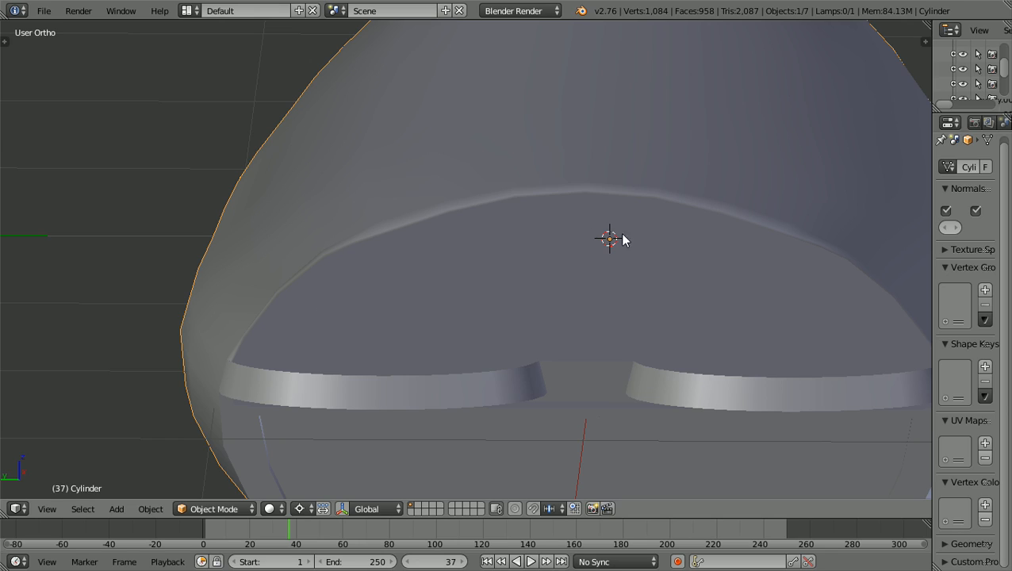
scroll(666, 319, down, 2)
scroll(666, 320, down, 8)
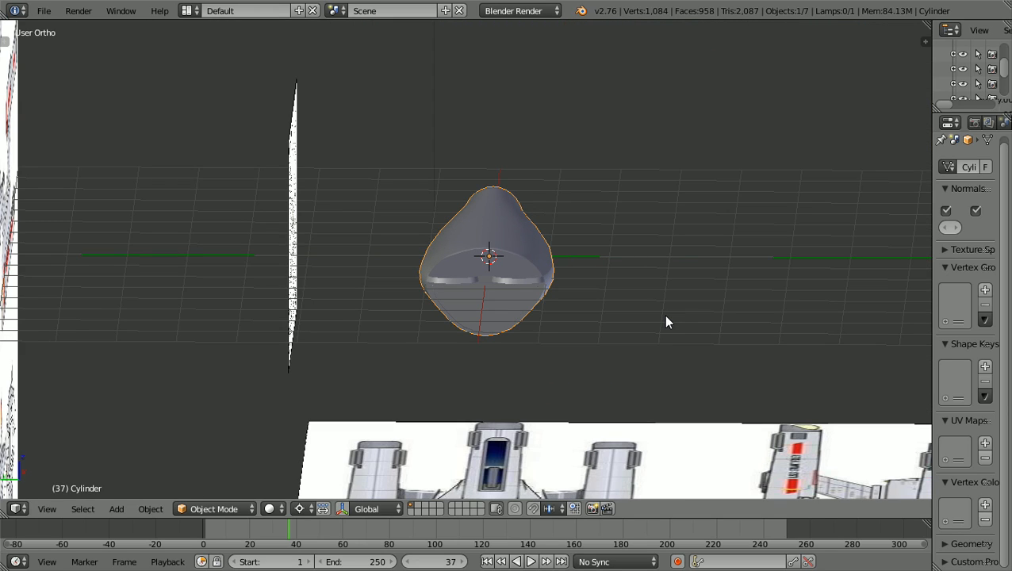
Study the head-on reference drawing in left orthographic view, focusing on the twin domes, the notch between them and the deflector dish
key(KP_3)
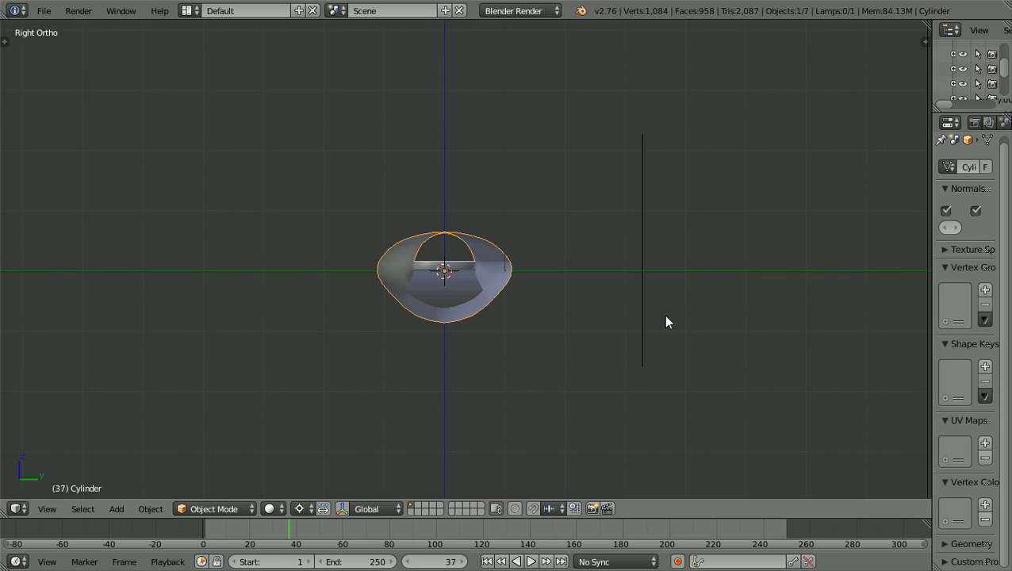
key(ctrl+KP_3)
scroll(666, 321, down, 4)
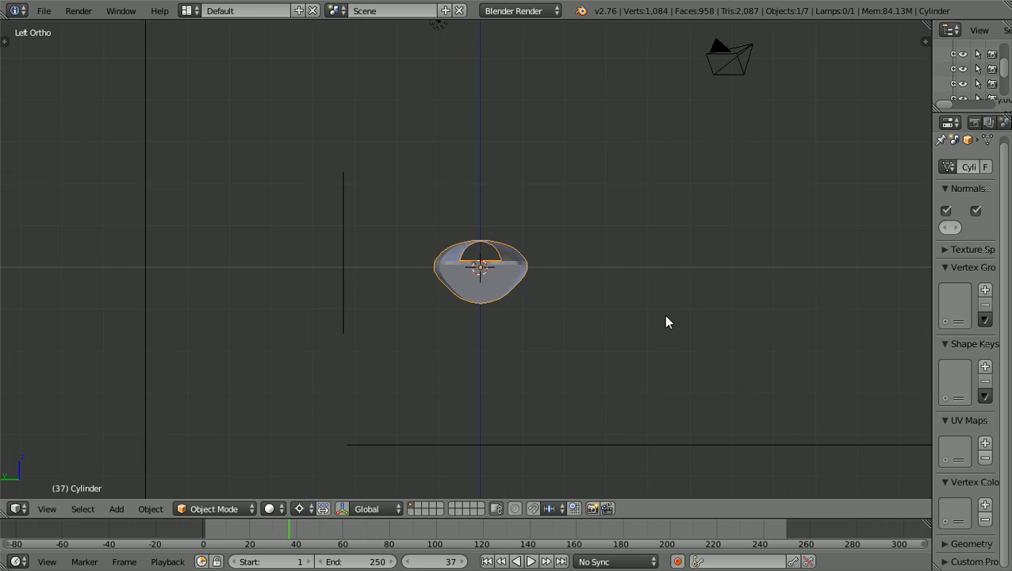
shift+scroll(666, 321, down, 10)
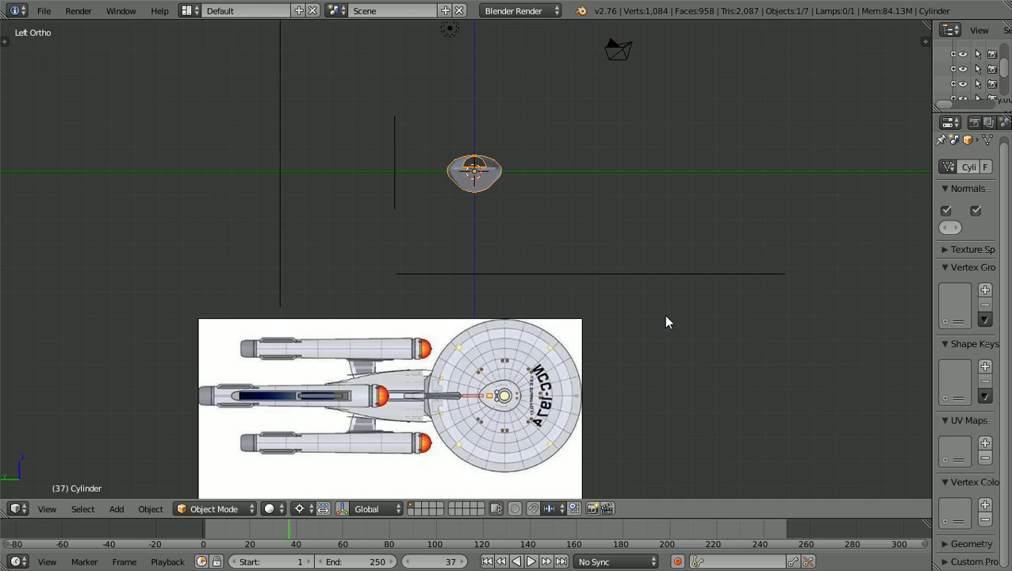
shift+scroll(666, 321, down, 5)
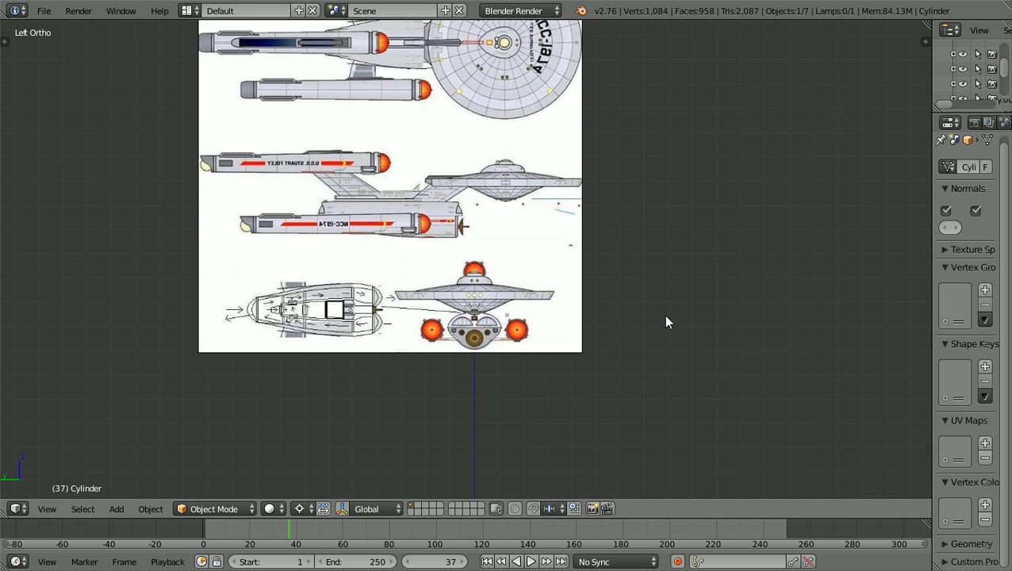
scroll(666, 321, up, 5)
scroll(666, 321, up, 6)
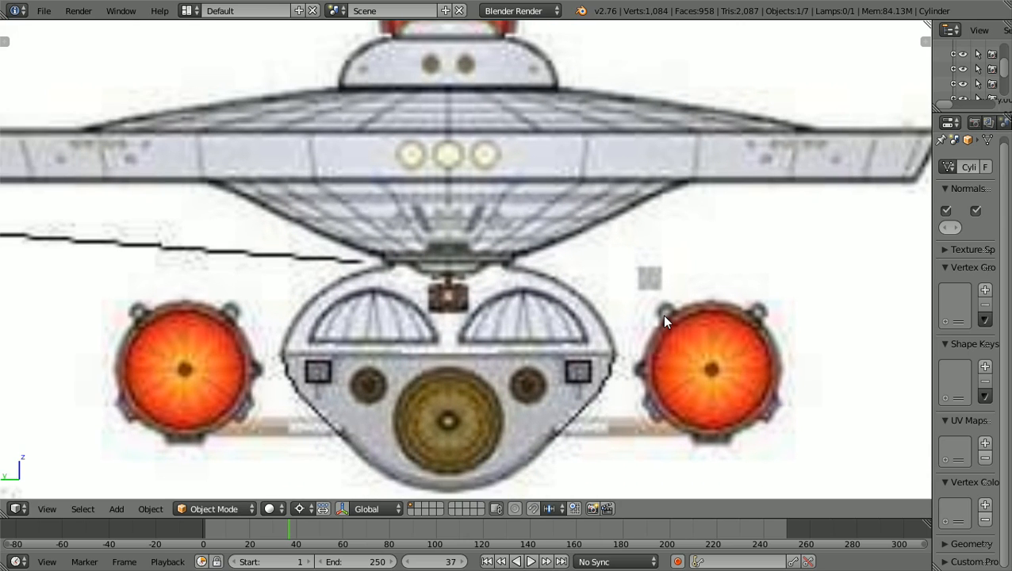
scroll(661, 321, up, 4)
scroll(445, 347, down, 3)
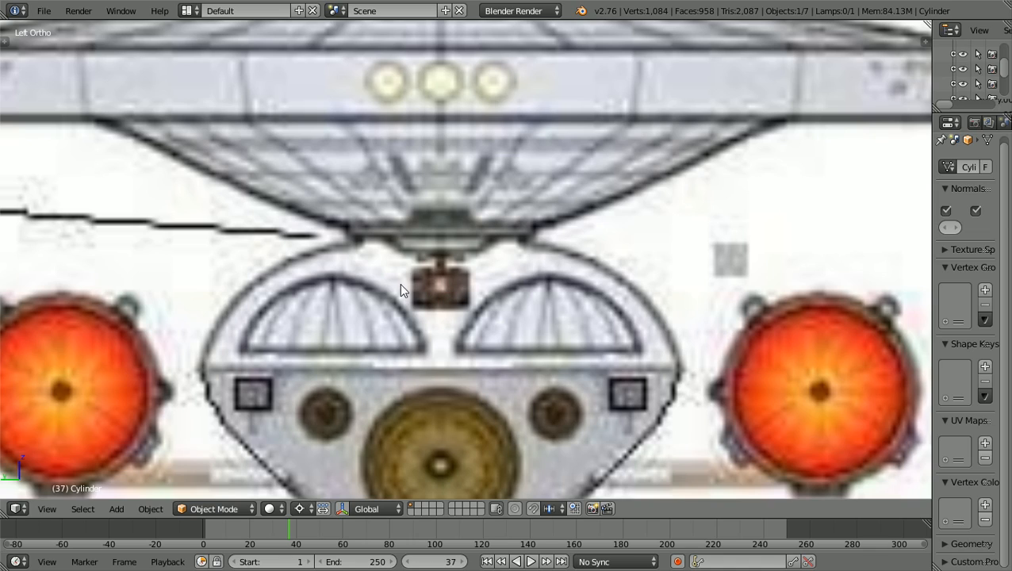
scroll(442, 315, down, 6)
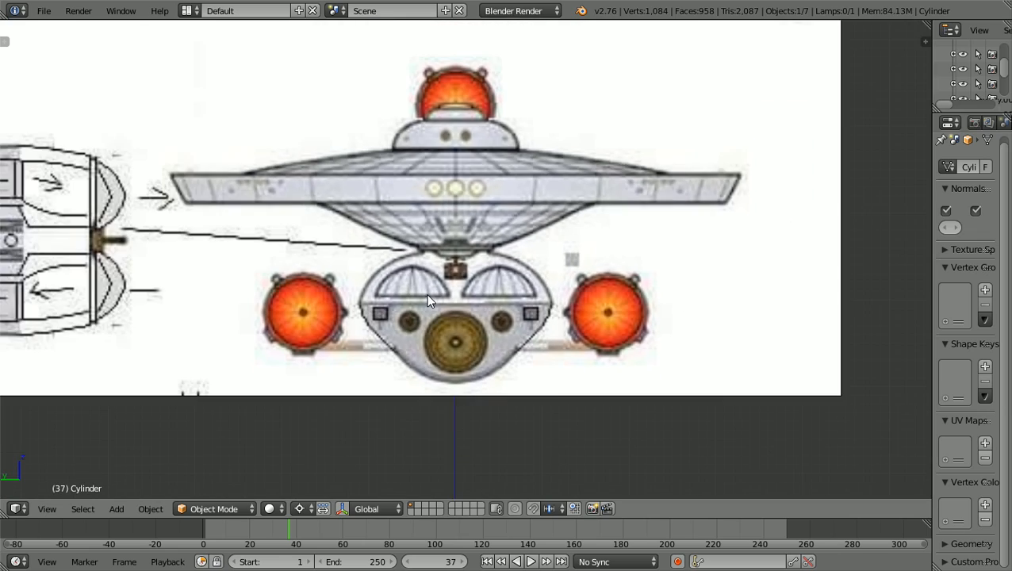
scroll(428, 301, down, 2)
scroll(458, 301, up, 2)
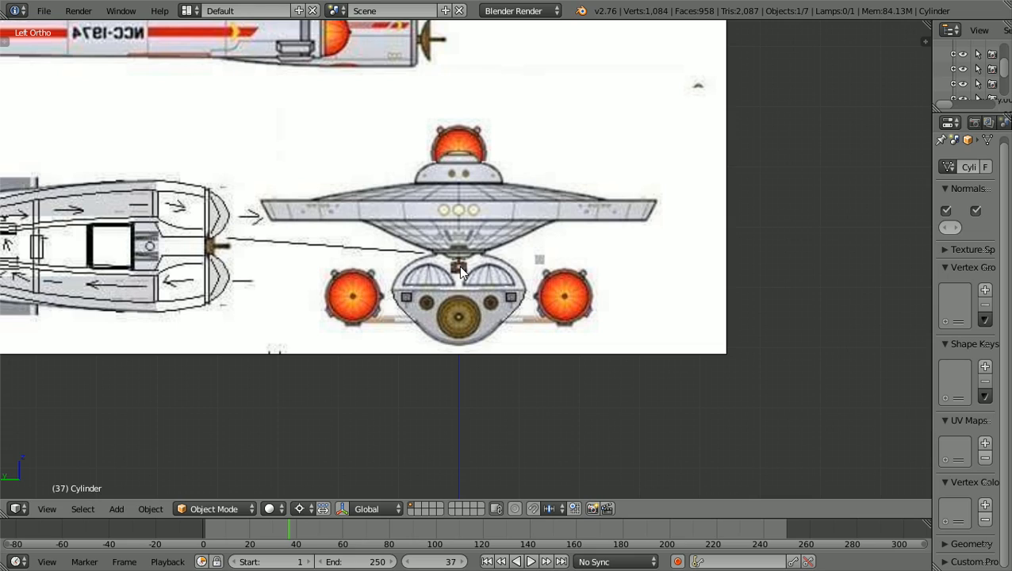
scroll(465, 272, down, 3)
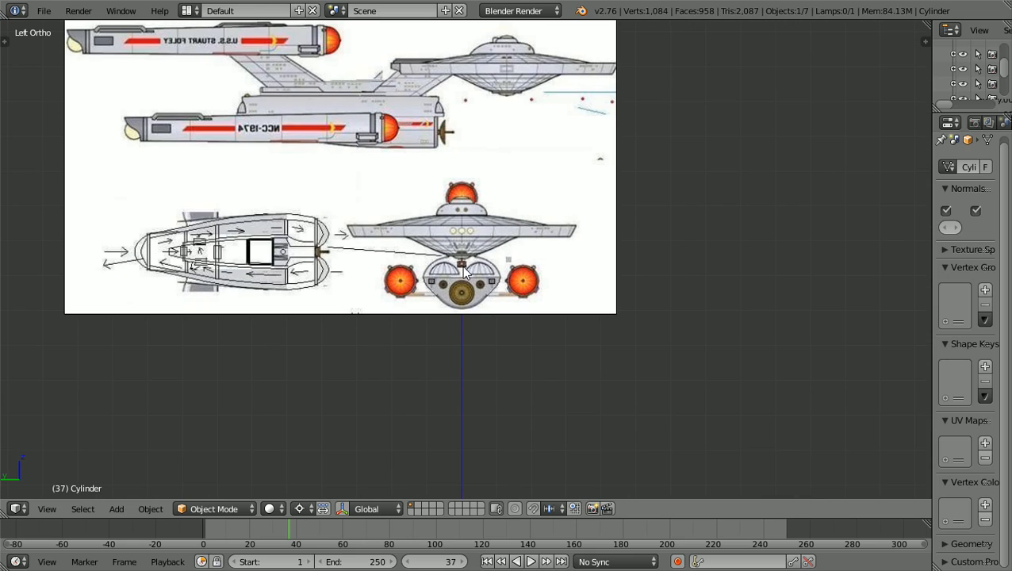
scroll(465, 272, up, 2)
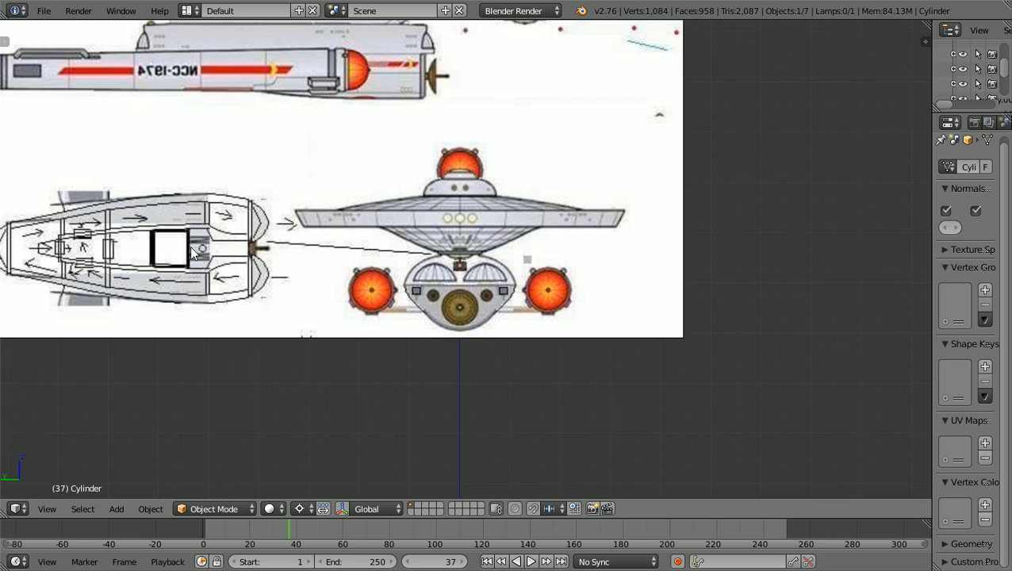
Examine the reference plan of the secondary hull's interior, following the arrowed path from the shuttle bay to the forward domes
ctrl+scroll(185, 252, down, 9)
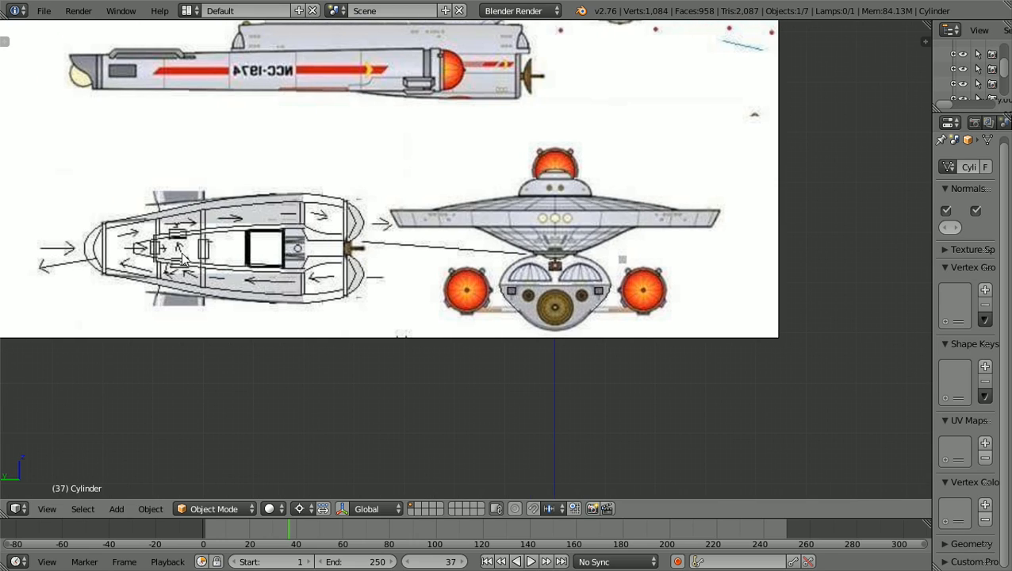
scroll(441, 267, up, 1)
scroll(441, 268, up, 1)
ctrl+scroll(441, 270, down, 6)
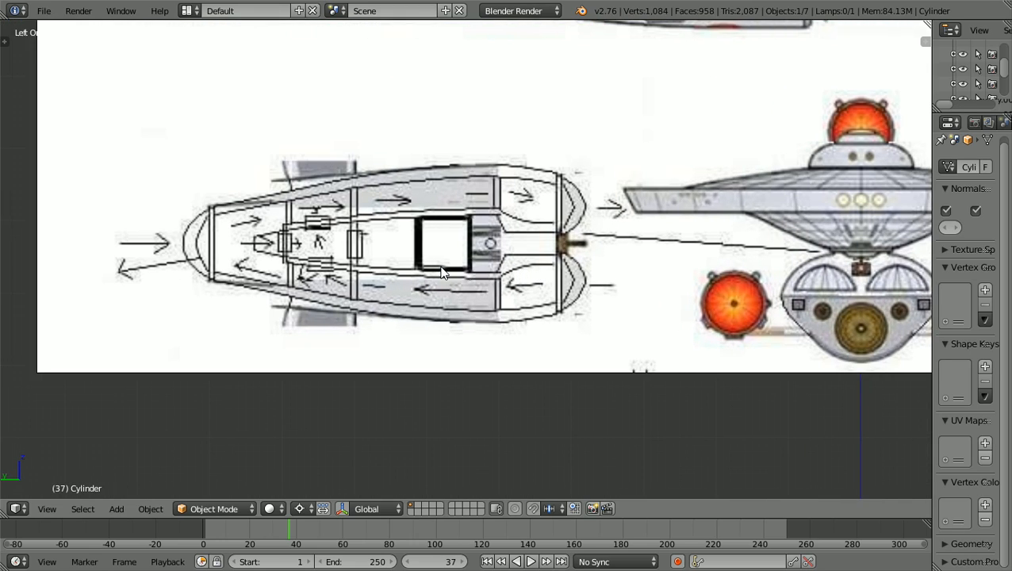
scroll(441, 269, up, 3)
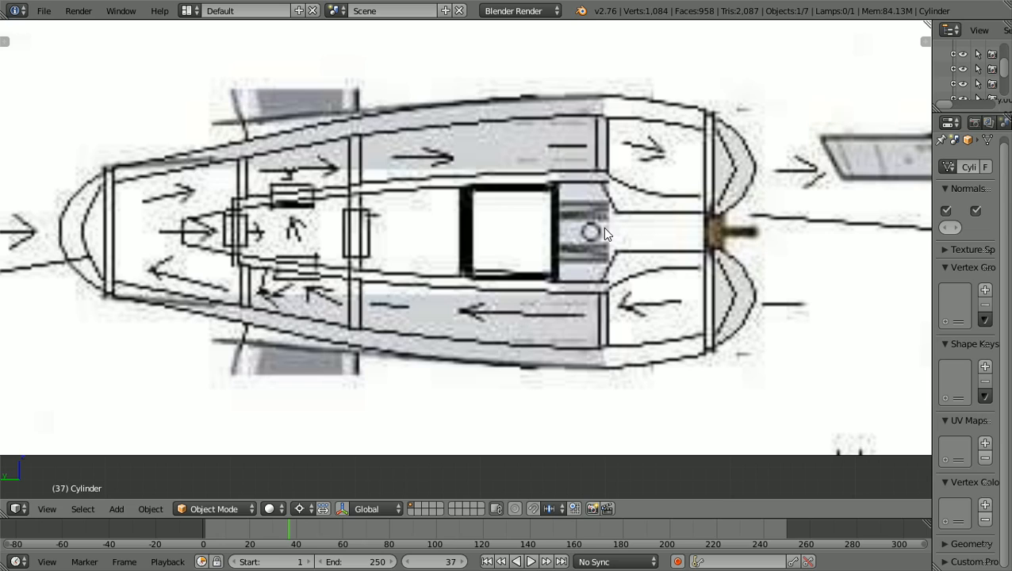
scroll(604, 227, down, 8)
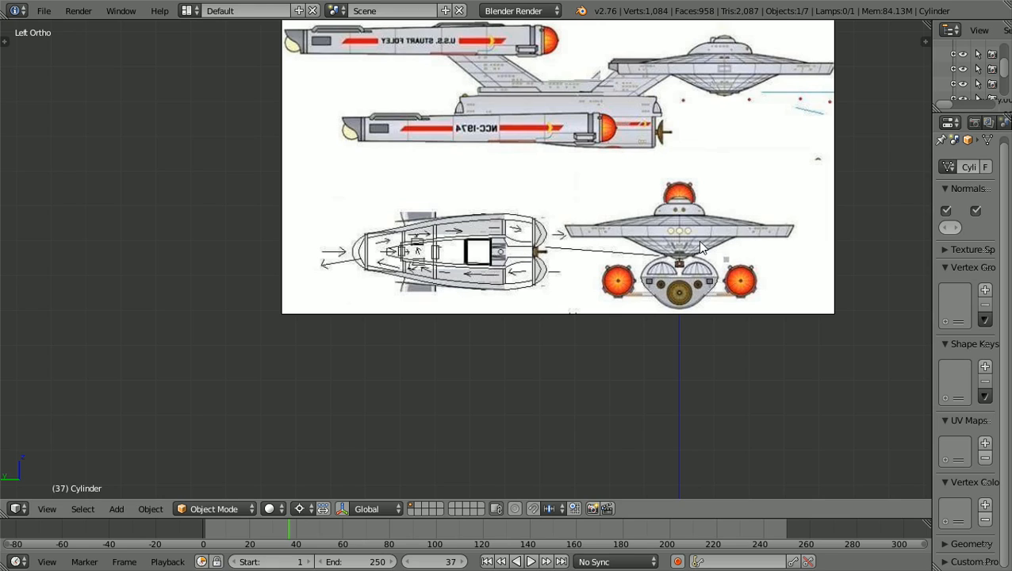
Compare the hull's outline with the ship's plan drawing in top orthographic view
scroll(634, 127, down, 1)
scroll(634, 126, down, 3)
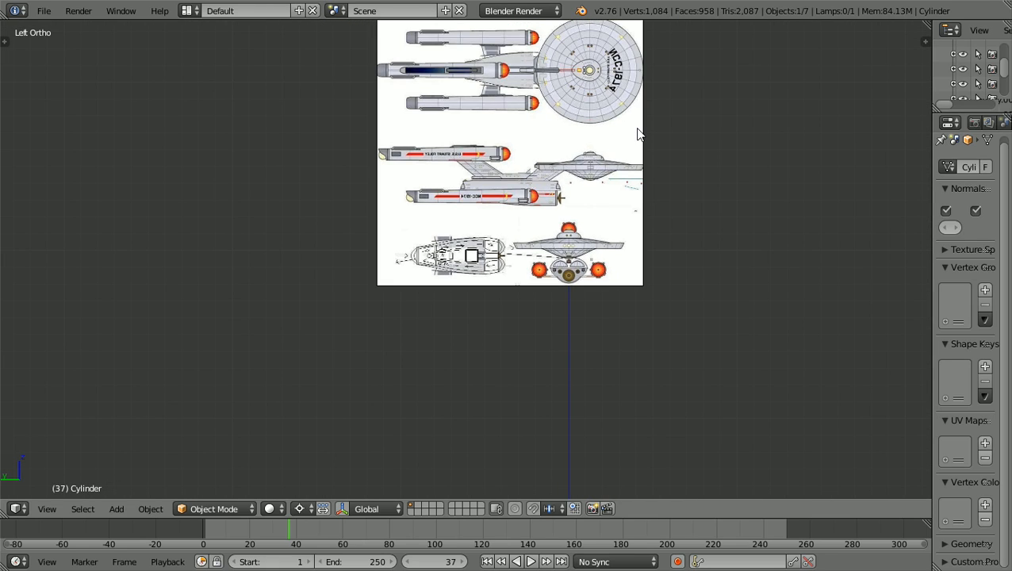
shift+scroll(639, 135, up, 4)
scroll(640, 135, down, 1)
scroll(639, 135, up, 1)
scroll(639, 135, up, 1)
shift+scroll(639, 134, up, 3)
scroll(640, 135, up, 1)
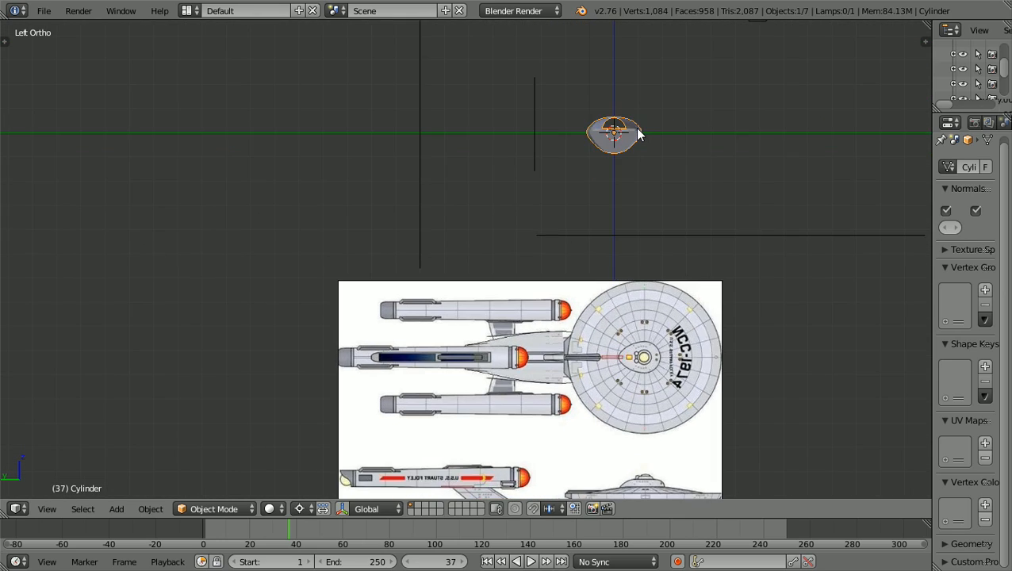
scroll(640, 134, up, 1)
key(KP_7)
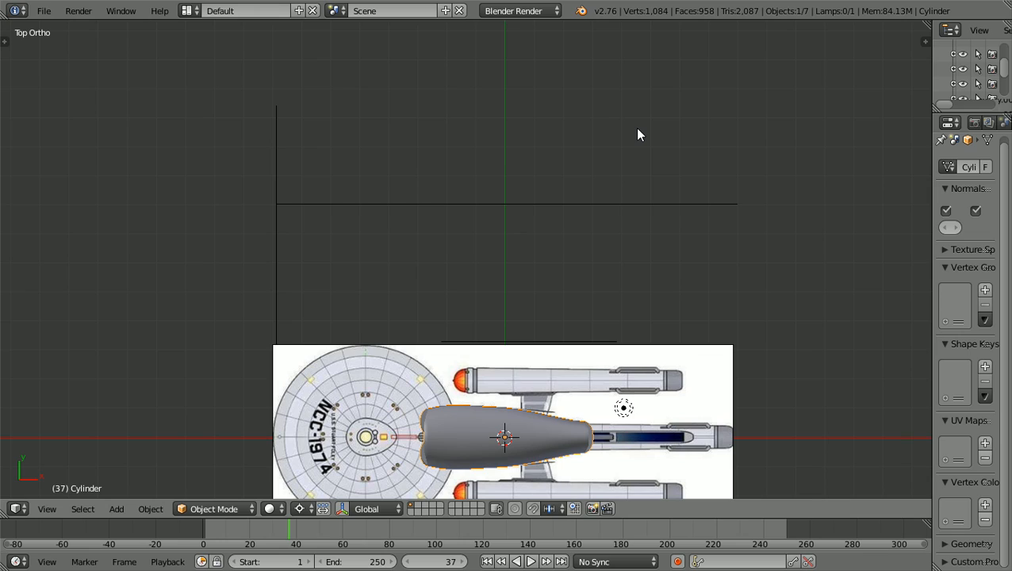
shift+scroll(639, 135, down, 5)
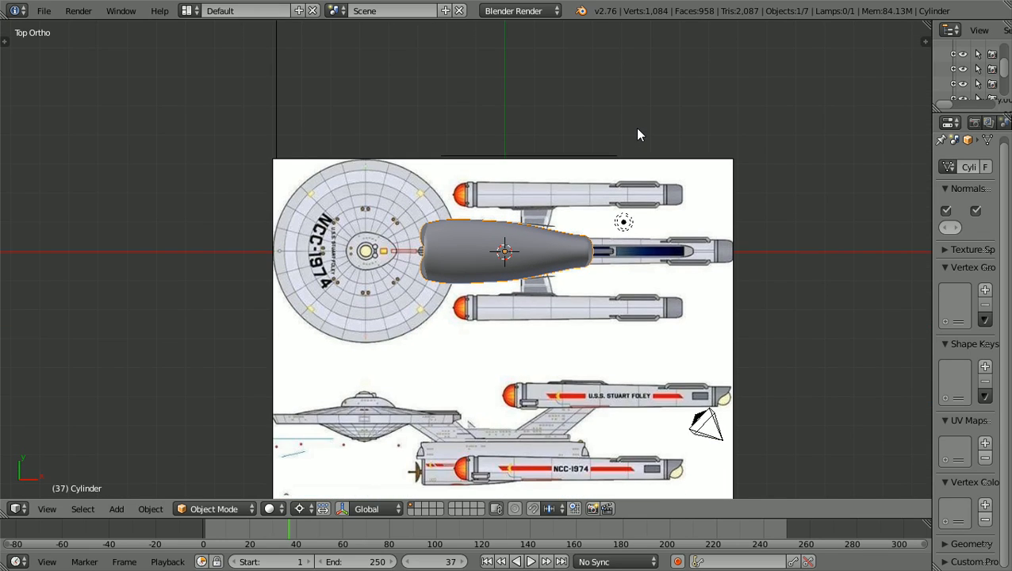
scroll(639, 135, up, 4)
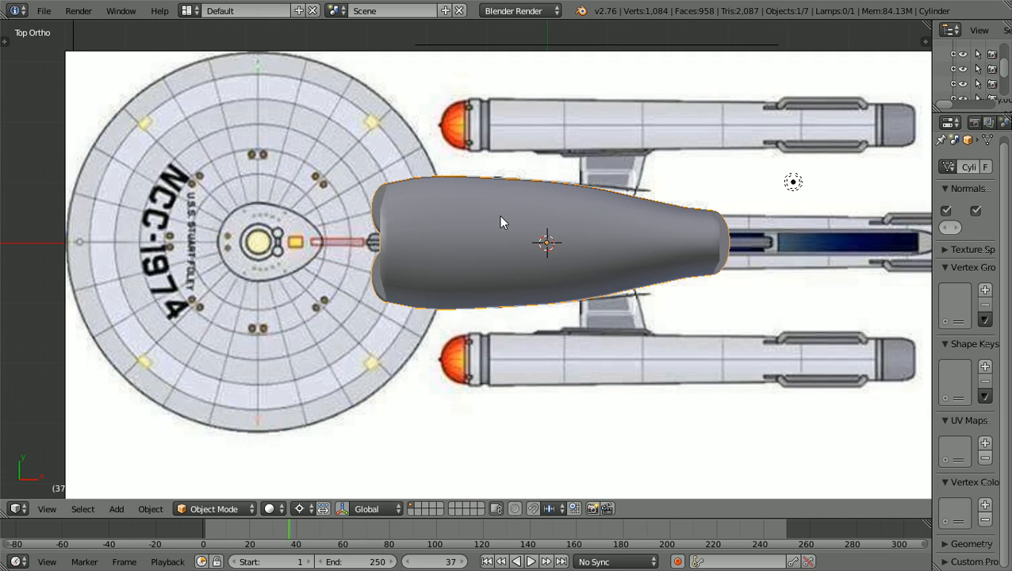
ctrl+scroll(501, 216, up, 2)
scroll(500, 216, down, 2)
scroll(501, 217, up, 1)
Review the whole hull from an oblique angle above the reference planes, checking its deflector end and taper towards the shuttle bay
middle_drag(534, 219, 622, 155)
scroll(626, 151, up, 3)
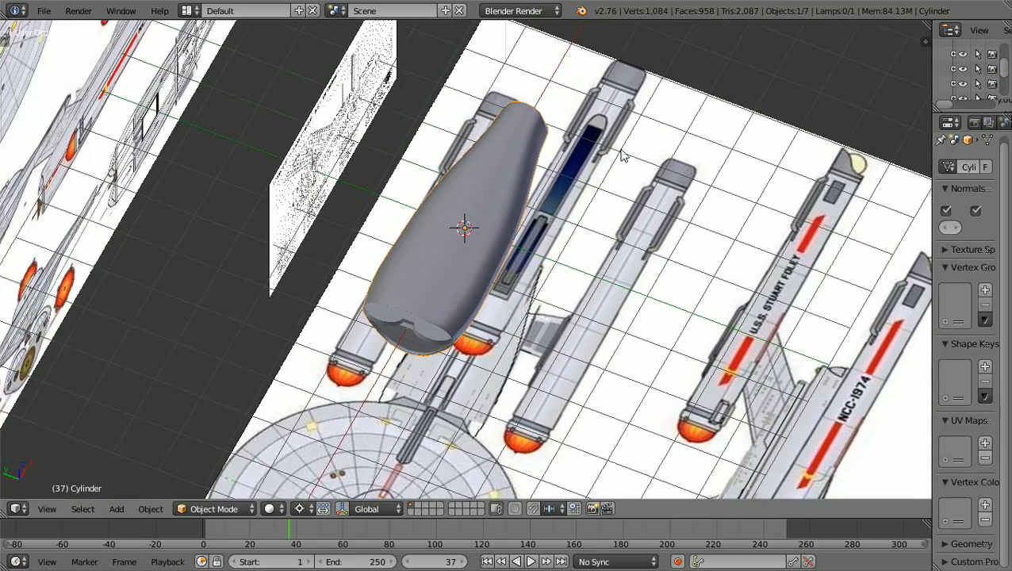
scroll(635, 143, up, 2)
scroll(634, 139, down, 6)
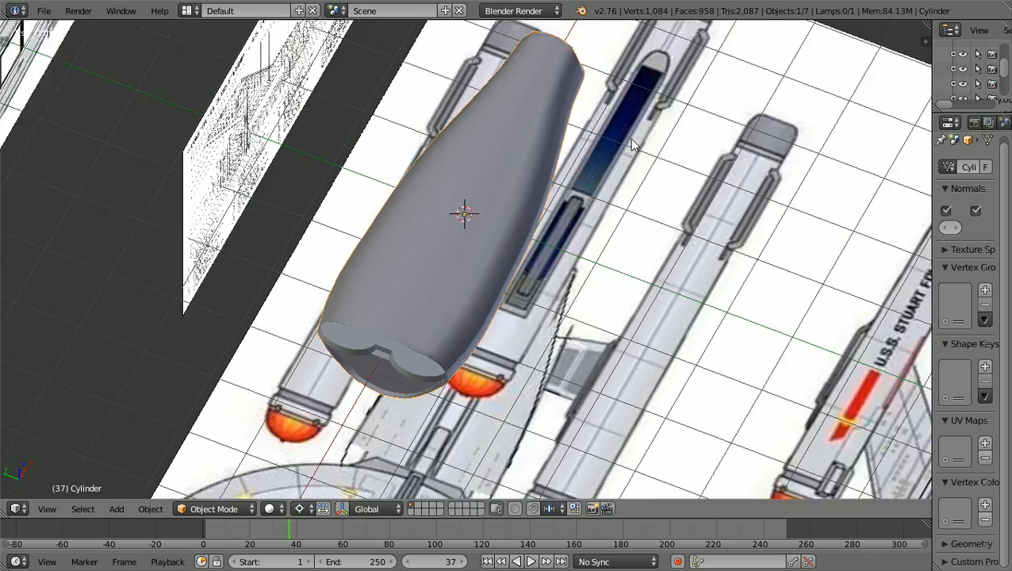
scroll(624, 150, down, 2)
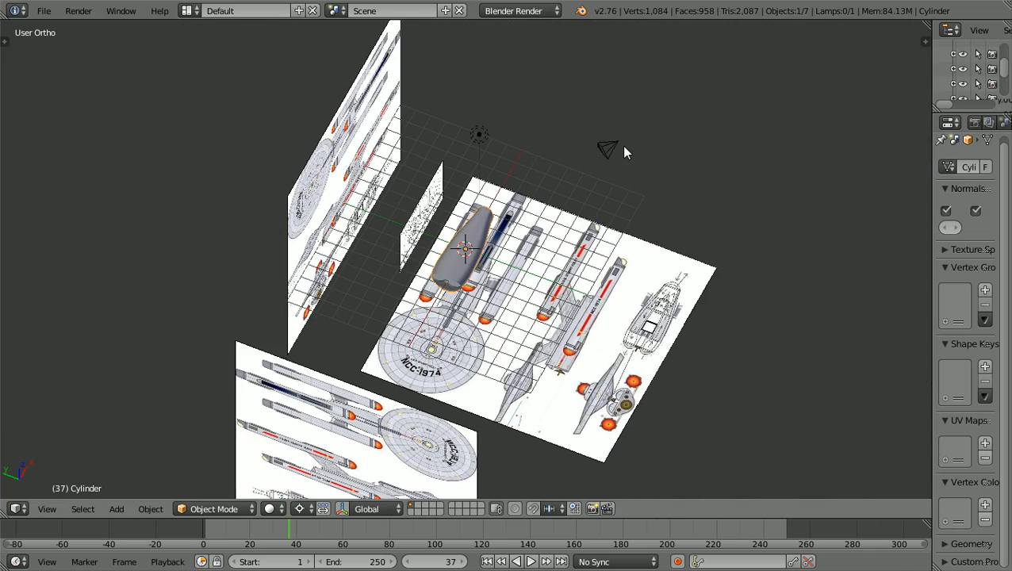
scroll(624, 151, up, 2)
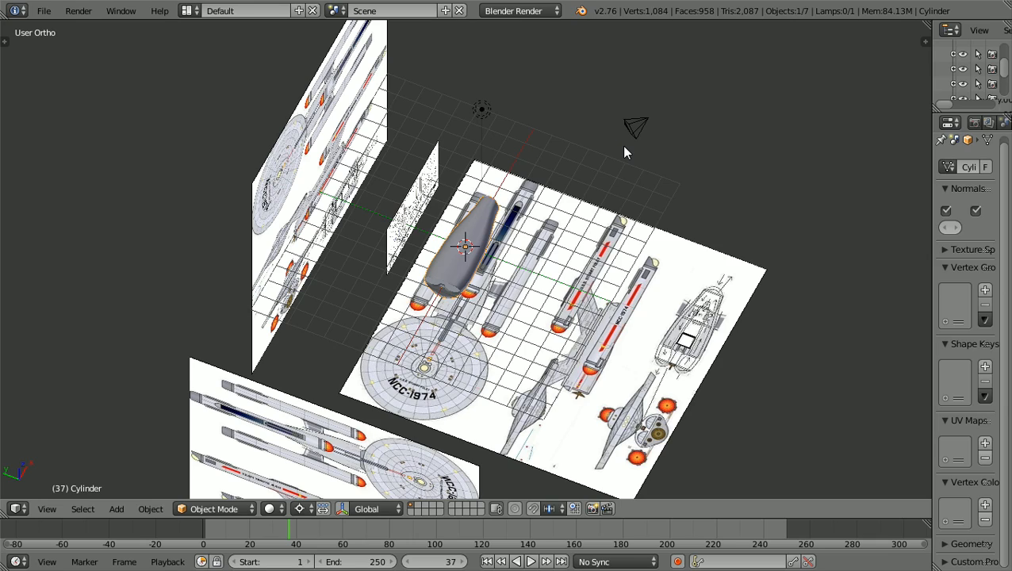
scroll(624, 151, up, 6)
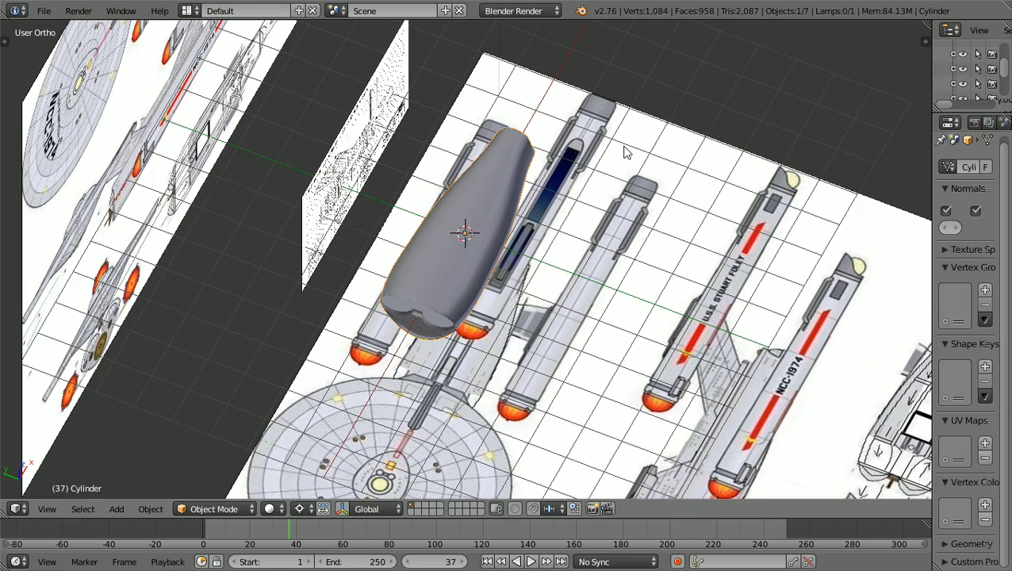
scroll(409, 302, down, 2)
scroll(408, 293, down, 2)
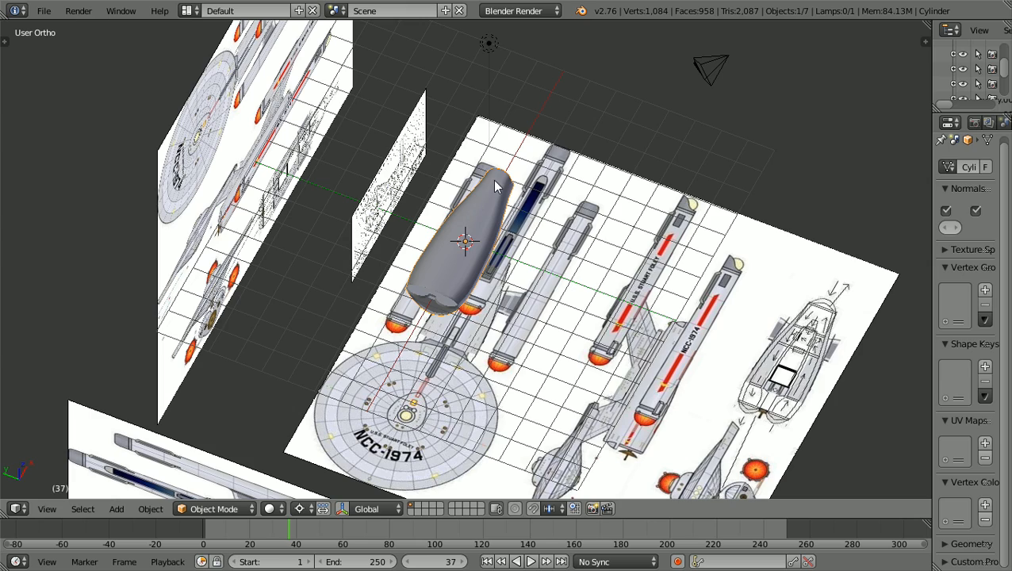
scroll(433, 273, up, 1)
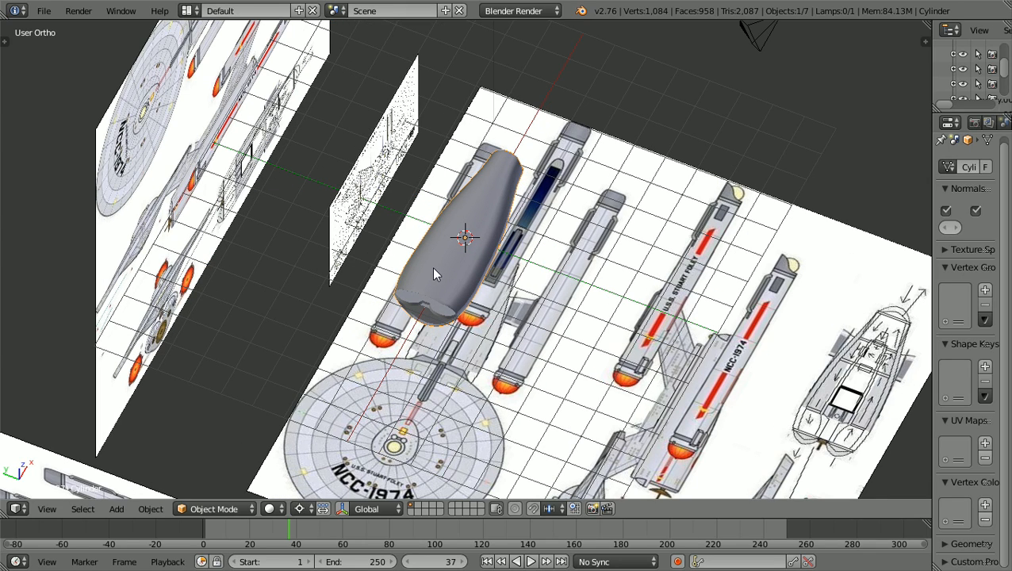
scroll(538, 328, up, 1)
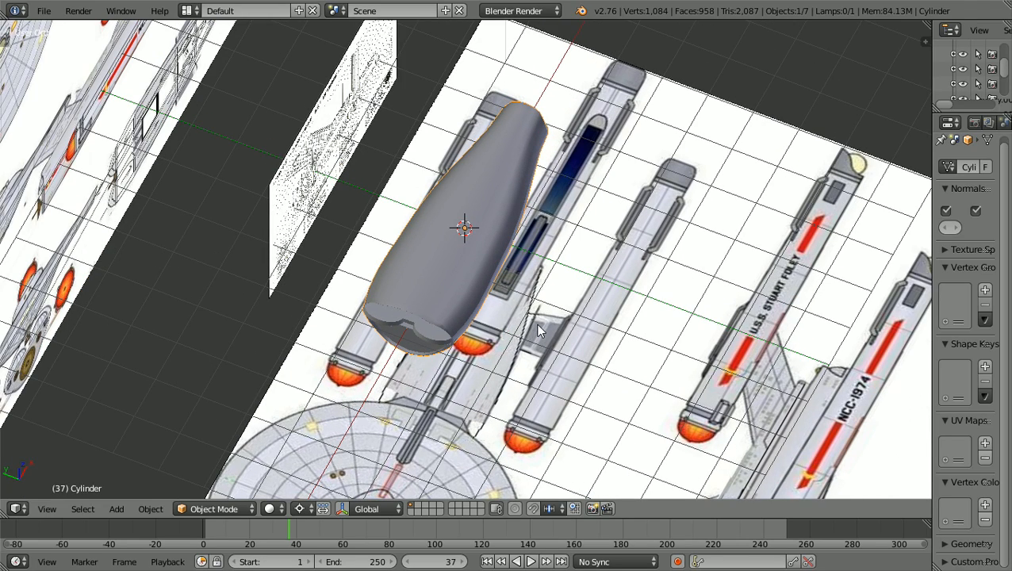
scroll(536, 324, down, 2)
scroll(536, 324, up, 1)
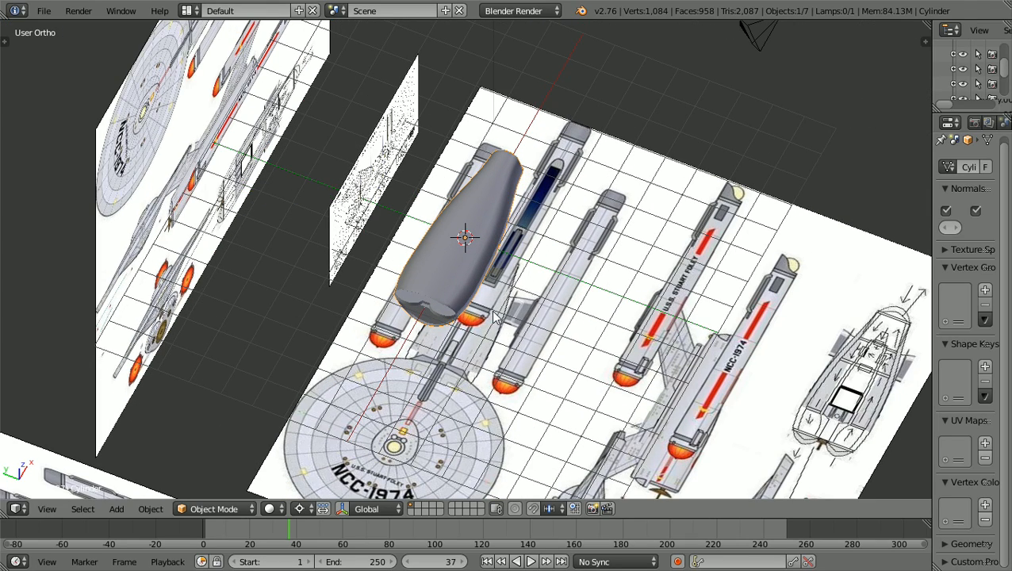
Compare the hull's outline with the saucer and nacelles of the ship's plan drawing in top orthographic view
scroll(493, 312, down, 2)
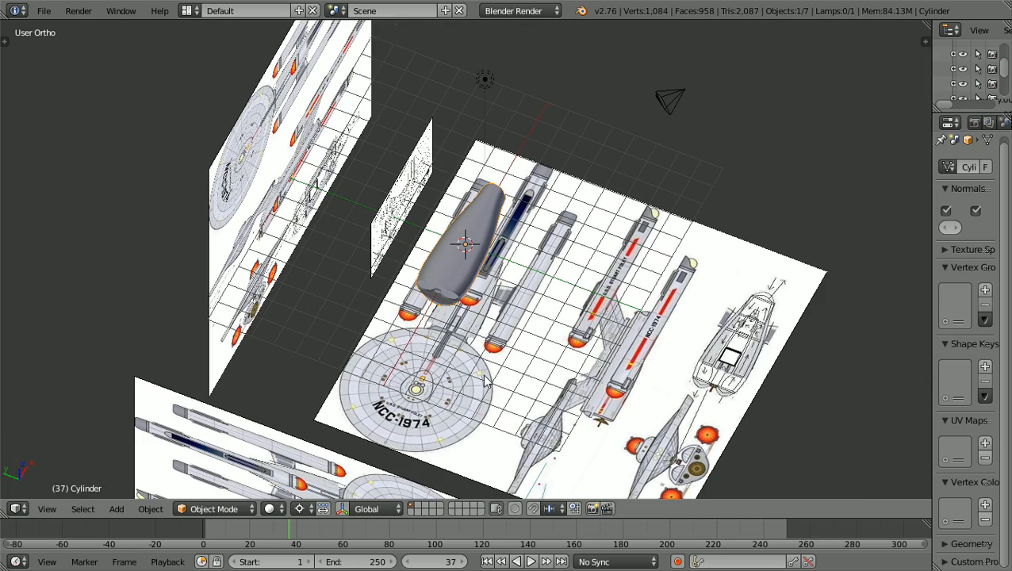
scroll(486, 381, up, 4)
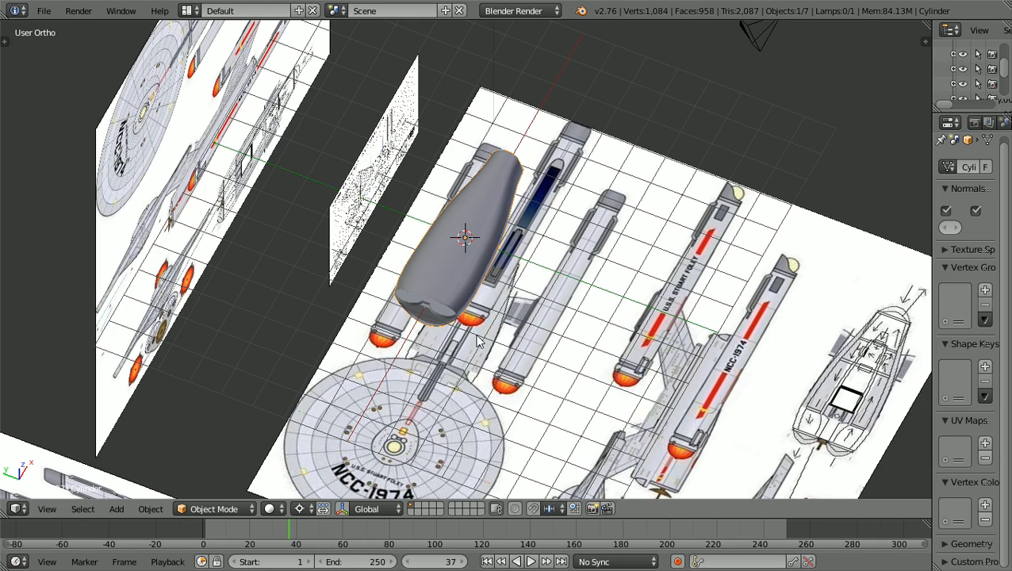
key(KP_7)
scroll(477, 341, up, 3)
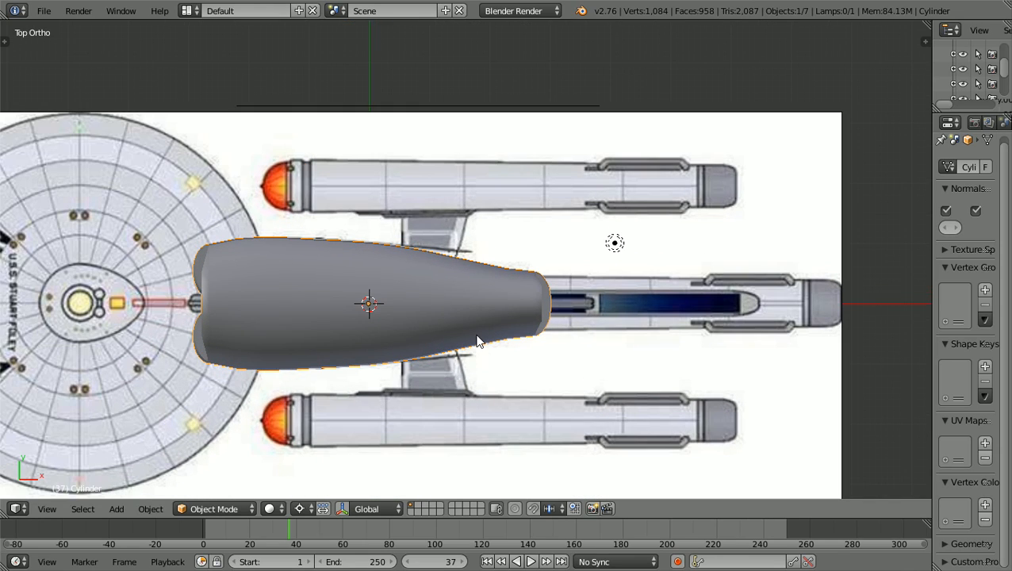
ctrl+scroll(477, 341, down, 9)
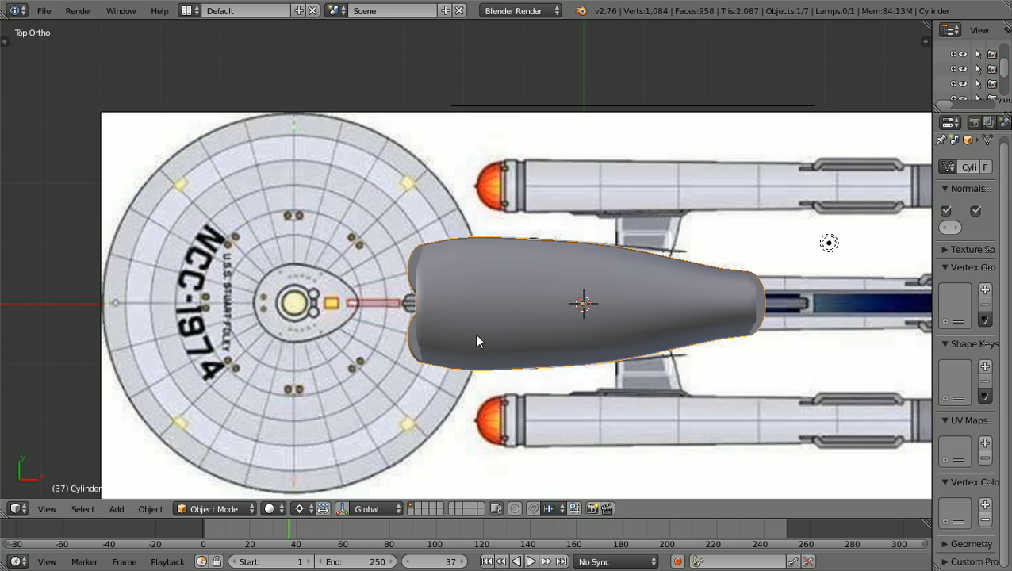
Examine the hull's side profile in front orthographic view against the Constitution class cutaway and the surrounding head-on and interior reference drawings
key(KP_1)
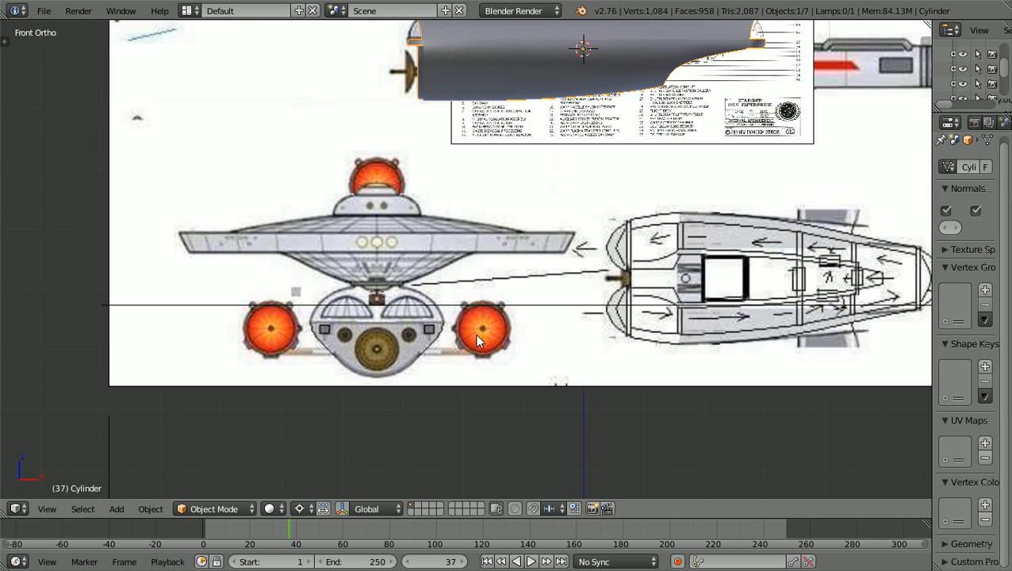
scroll(477, 335, down, 3)
shift+scroll(476, 334, up, 3)
scroll(477, 335, up, 2)
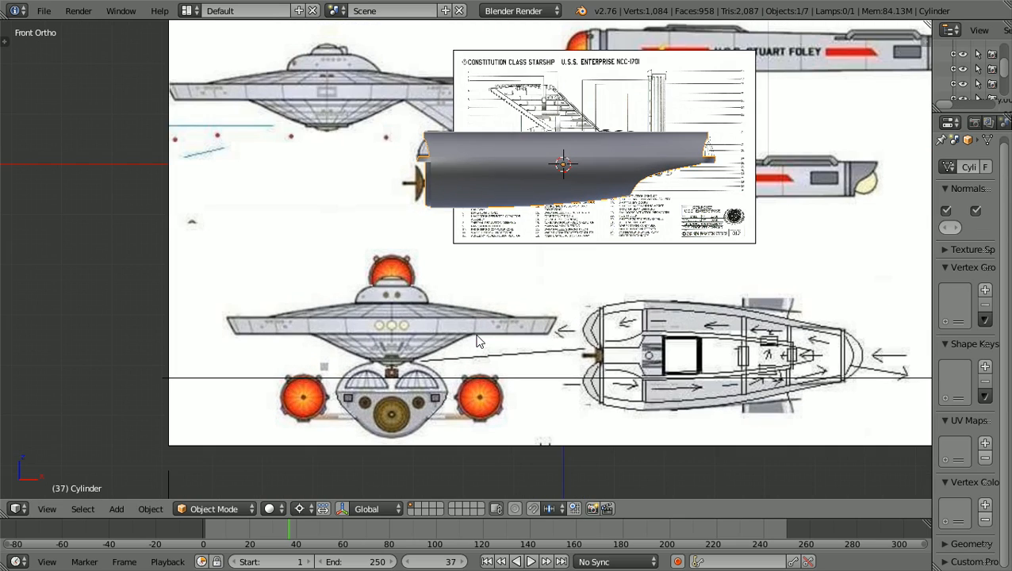
ctrl+scroll(477, 334, up, 2)
shift+scroll(477, 335, up, 3)
scroll(514, 408, up, 1)
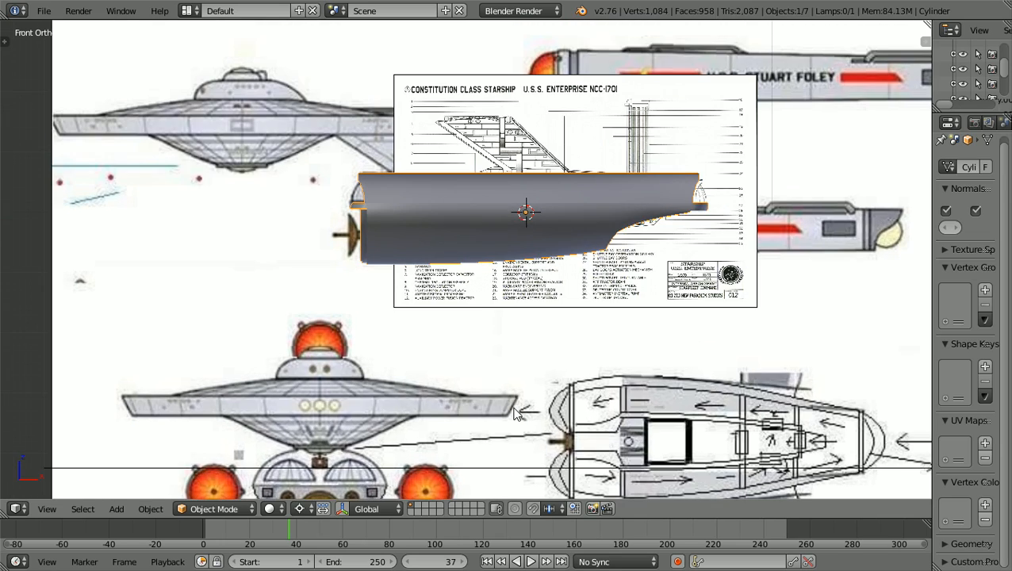
scroll(514, 408, up, 1)
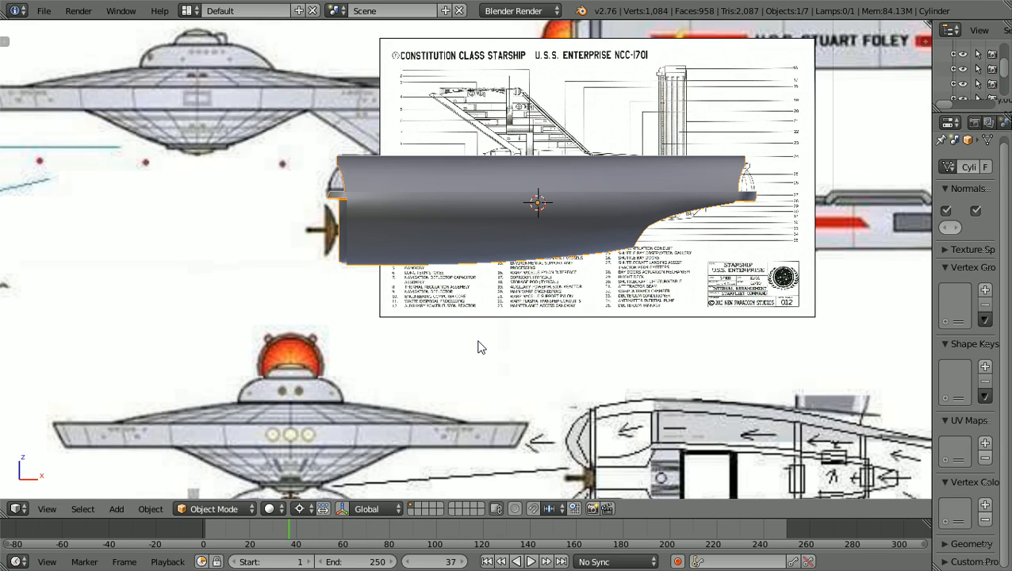
scroll(478, 346, down, 3)
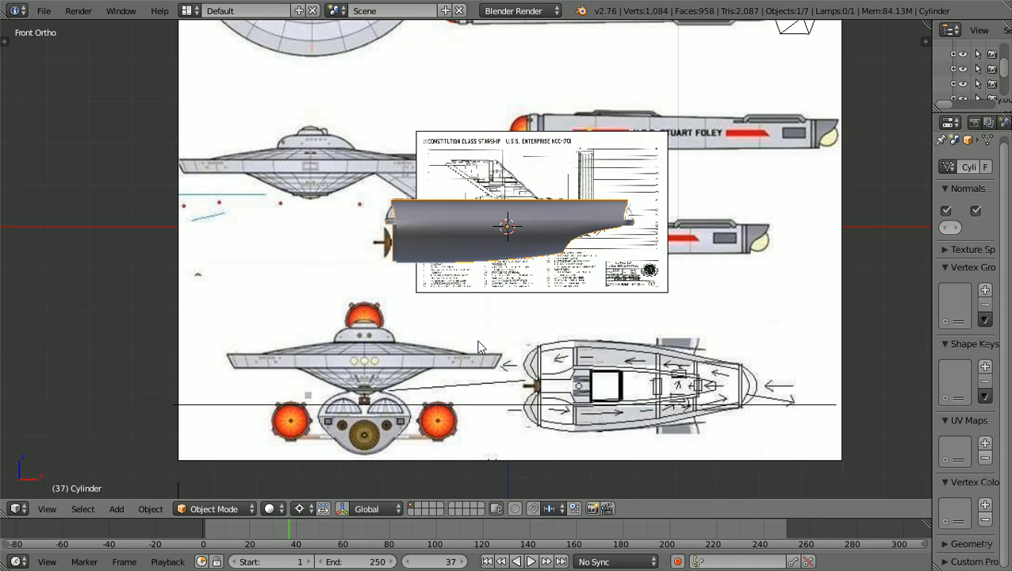
scroll(478, 346, up, 1)
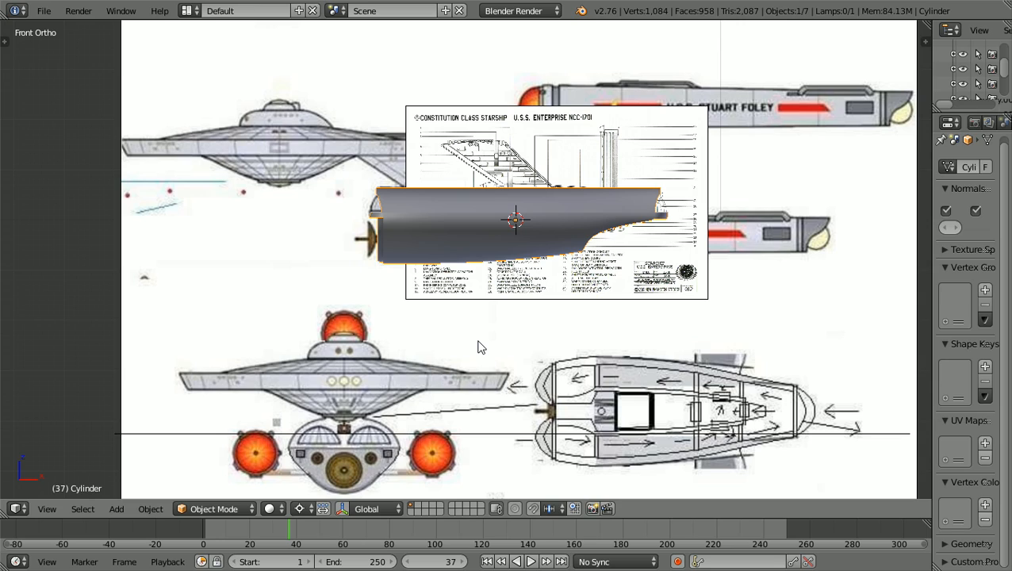
scroll(478, 346, up, 1)
scroll(478, 346, down, 1)
scroll(478, 346, up, 2)
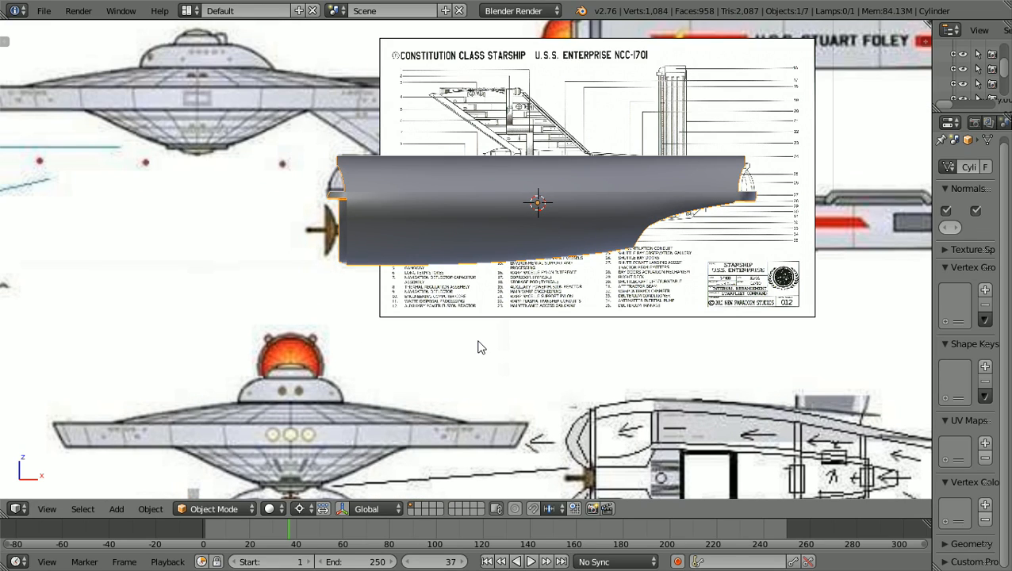
scroll(506, 415, down, 2)
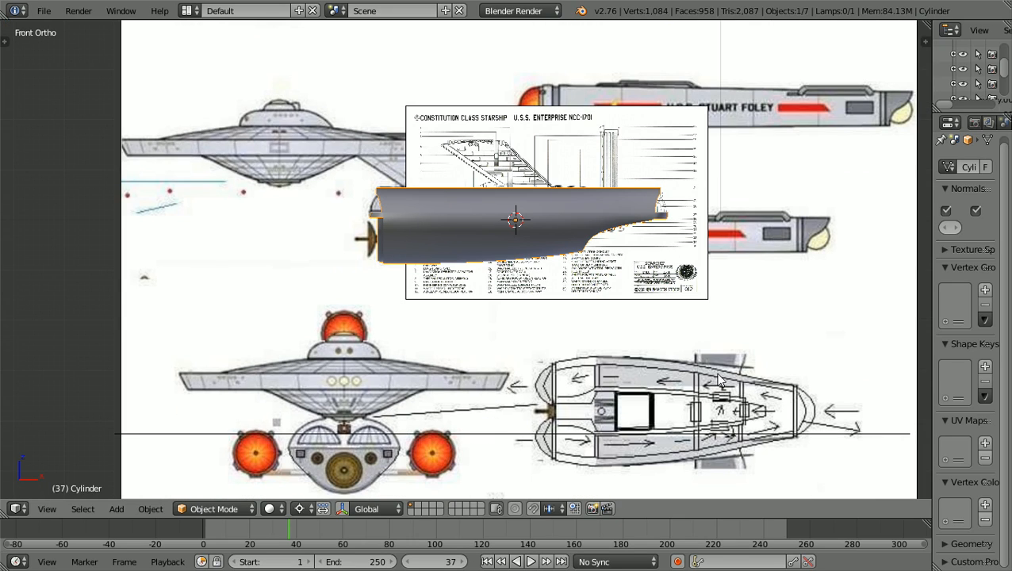
Inspect the hull's shuttle bay end and stepped underside from an oblique angle, comparing them with the aft section of the U.S.S. Enterprise cutaway
scroll(710, 367, down, 3)
middle_drag(691, 352, 678, 358)
scroll(678, 358, up, 3)
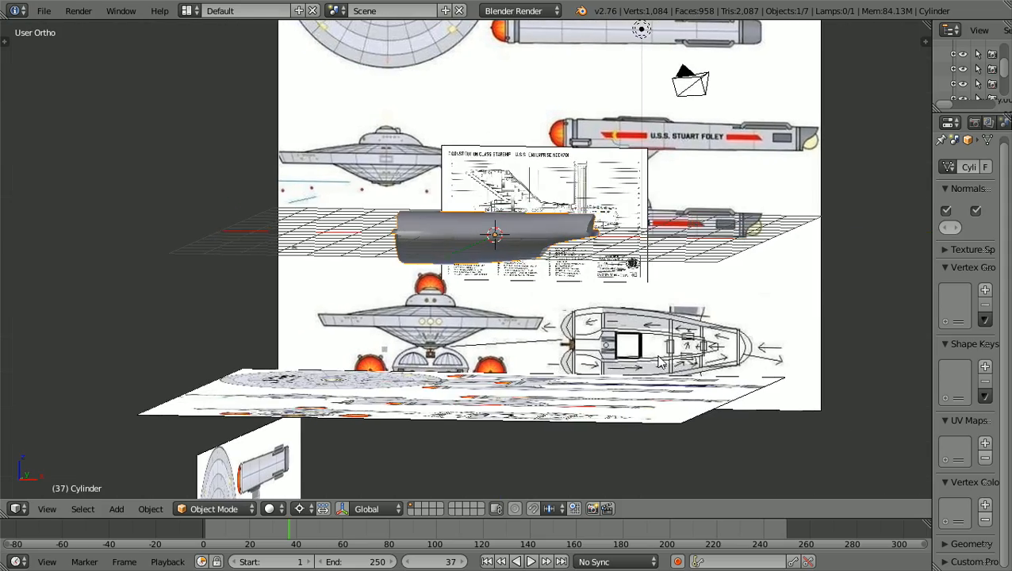
scroll(825, 316, up, 4)
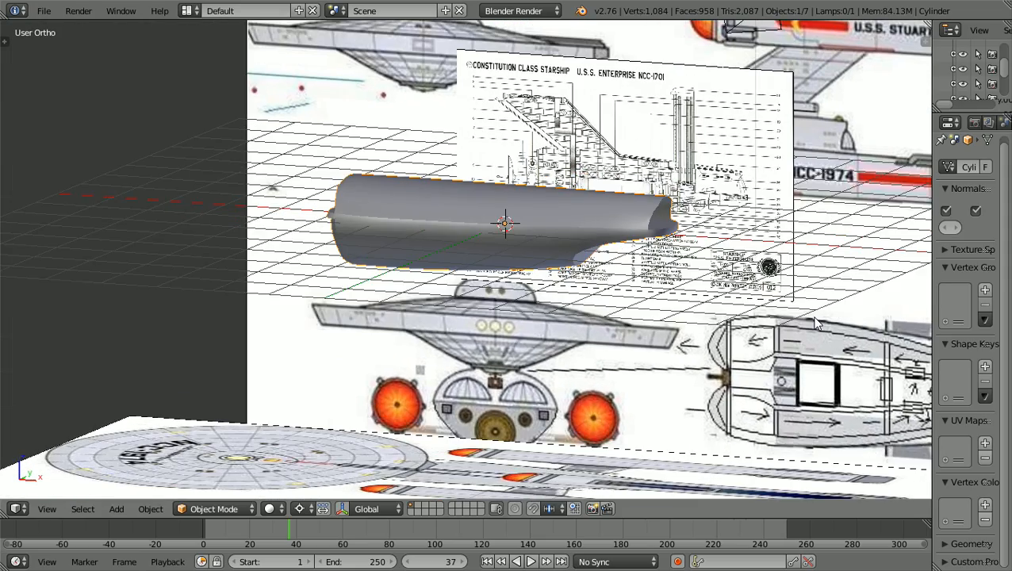
shift+scroll(815, 317, up, 2)
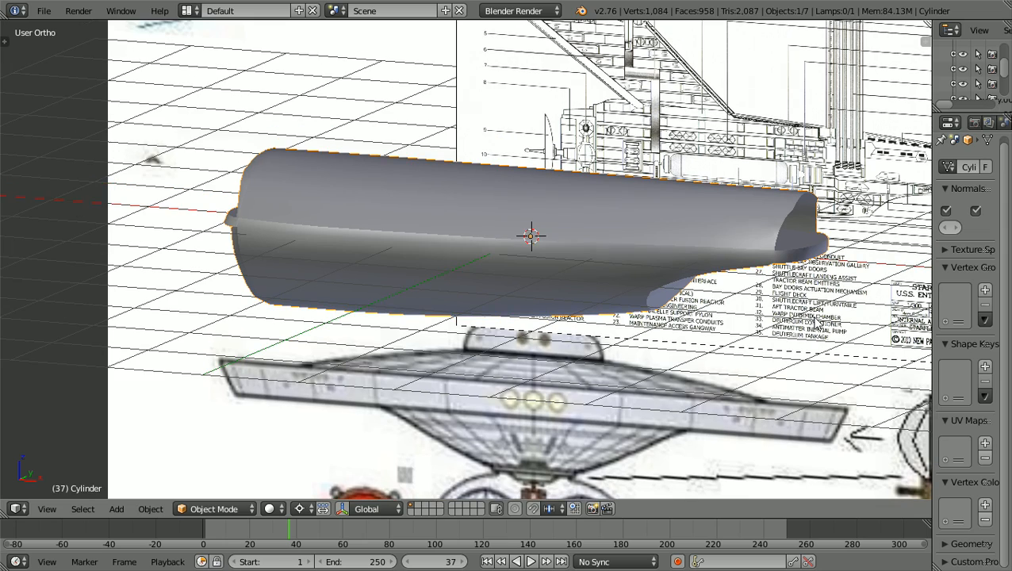
ctrl+scroll(815, 319, down, 4)
scroll(815, 320, up, 3)
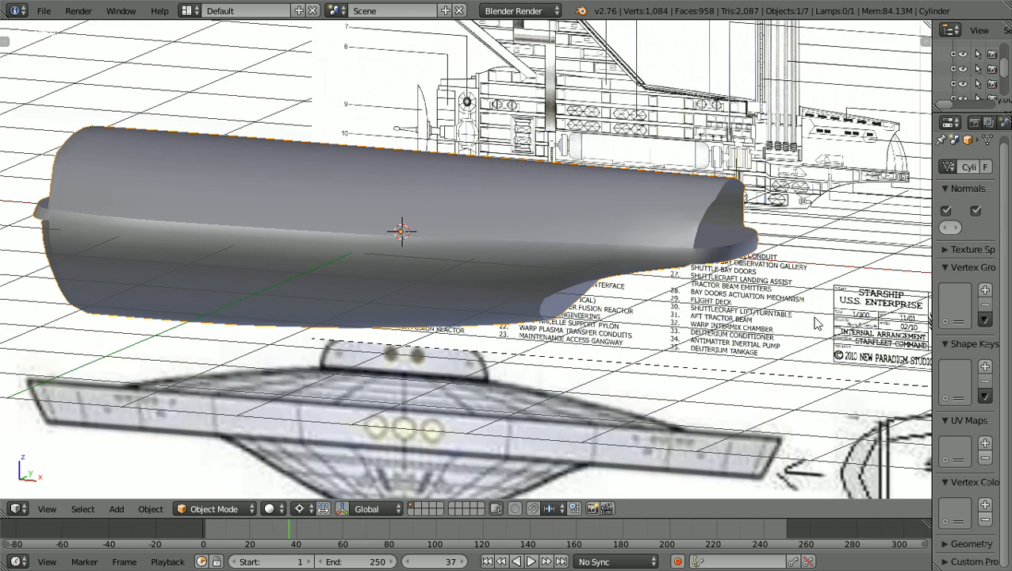
scroll(815, 319, down, 1)
ctrl+scroll(814, 320, down, 4)
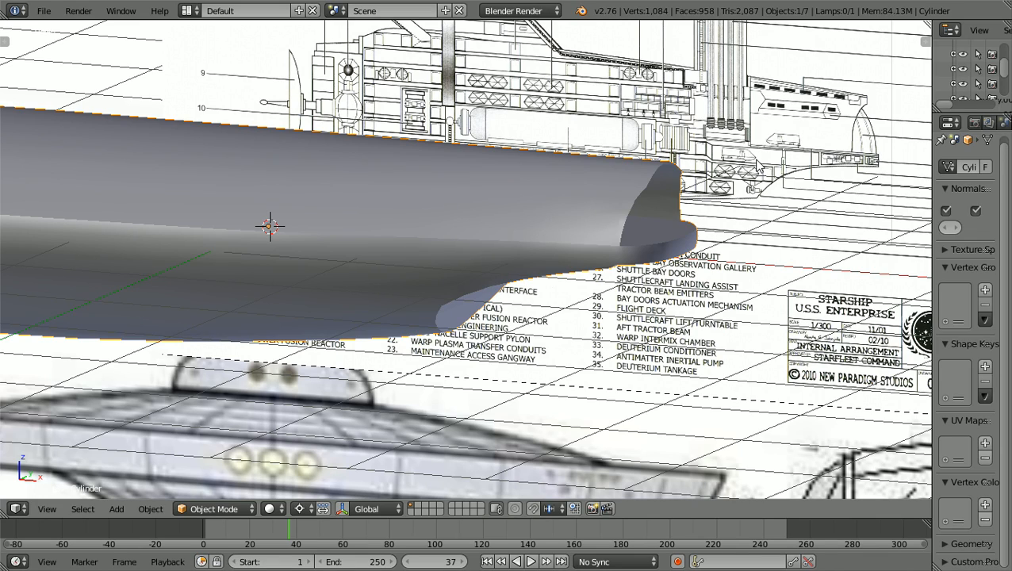
scroll(758, 165, down, 1)
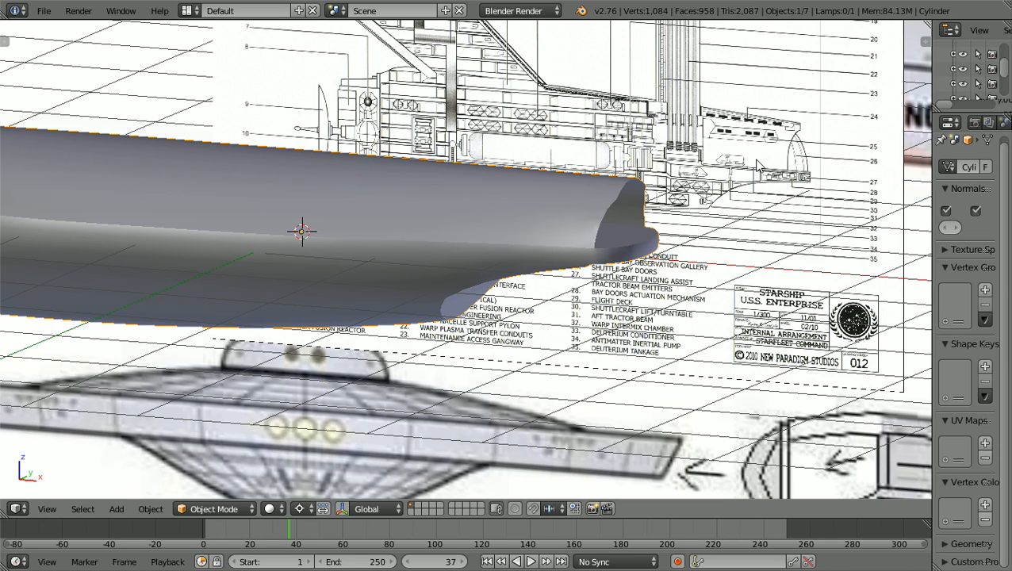
scroll(757, 164, down, 2)
Check the hull's aft undercut and shuttle bay lip against the Constitution class cutaway in front orthographic view
key(KP_1)
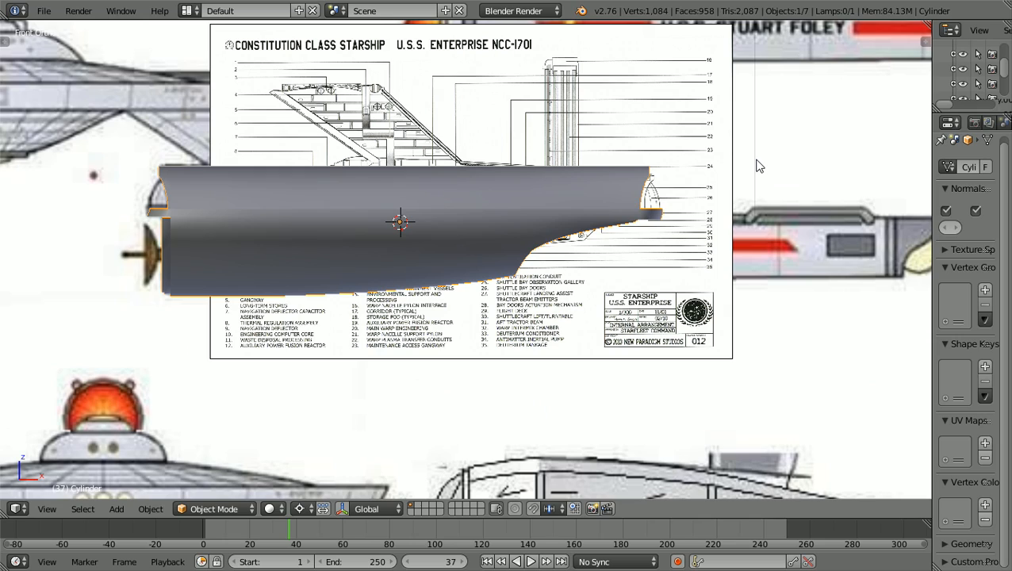
ctrl+scroll(755, 175, down, 6)
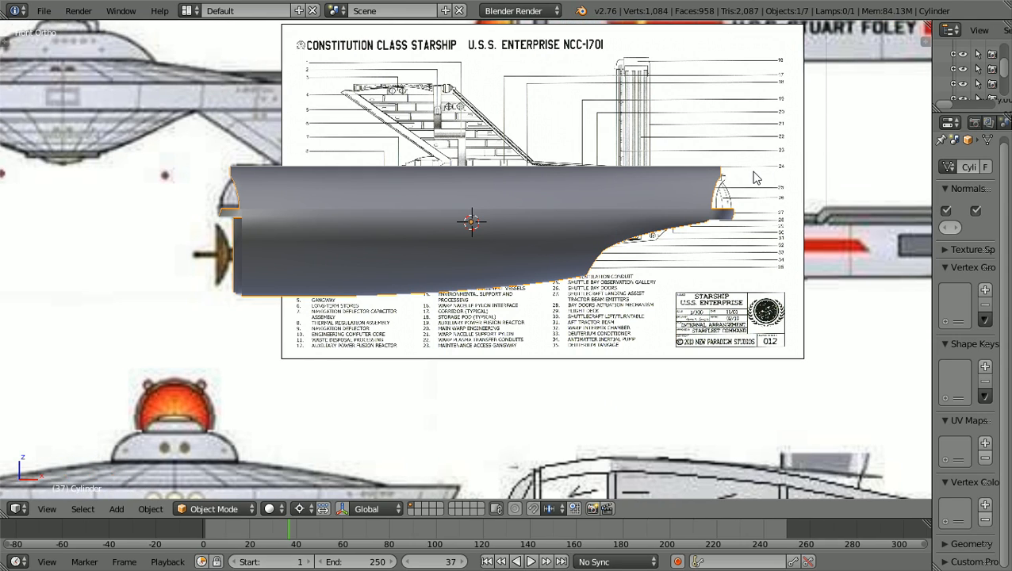
scroll(754, 176, up, 1)
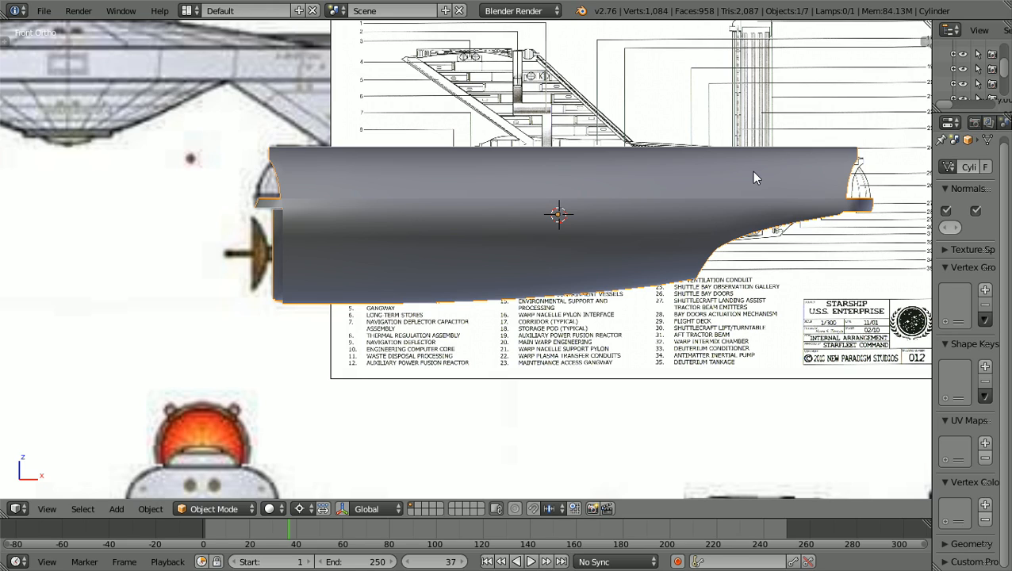
scroll(753, 179, down, 2)
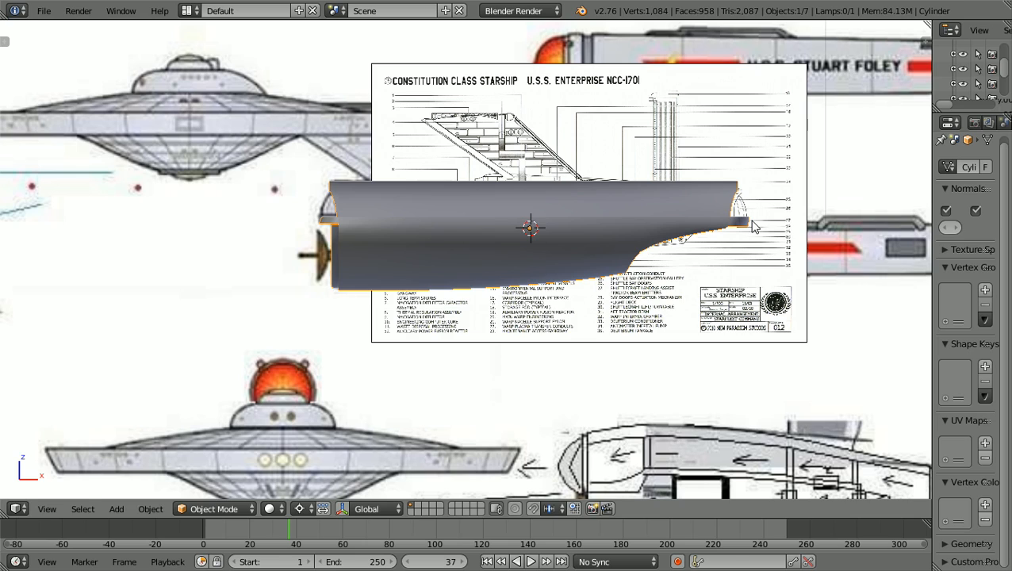
scroll(766, 252, down, 2)
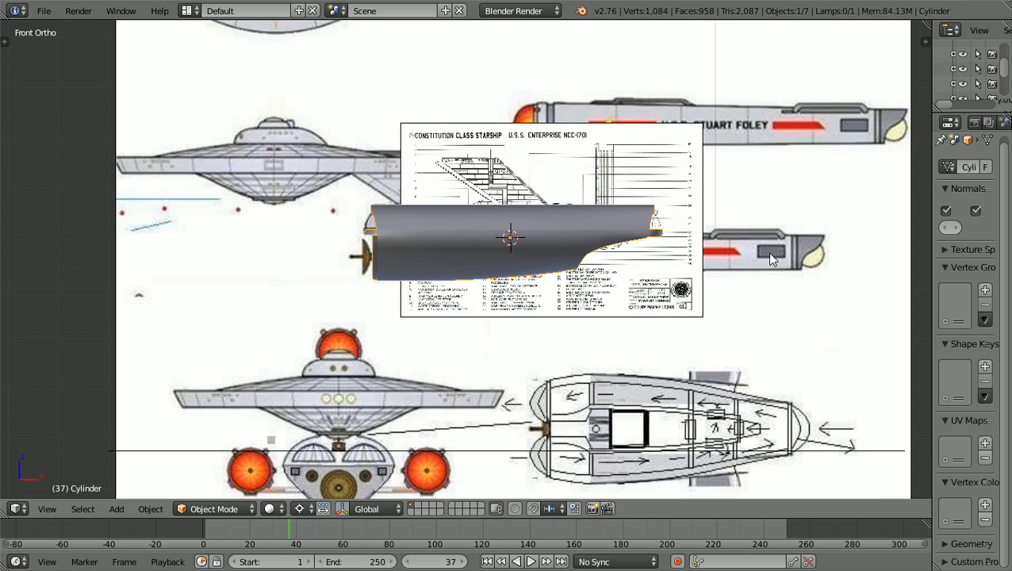
Review the deflector end from a slightly turned angle, and recheck the full side profile in front orthographic view
scroll(767, 252, up, 1)
scroll(397, 340, up, 3)
scroll(400, 337, down, 2)
middle_drag(405, 338, 408, 338)
scroll(408, 343, up, 2)
scroll(408, 342, down, 2)
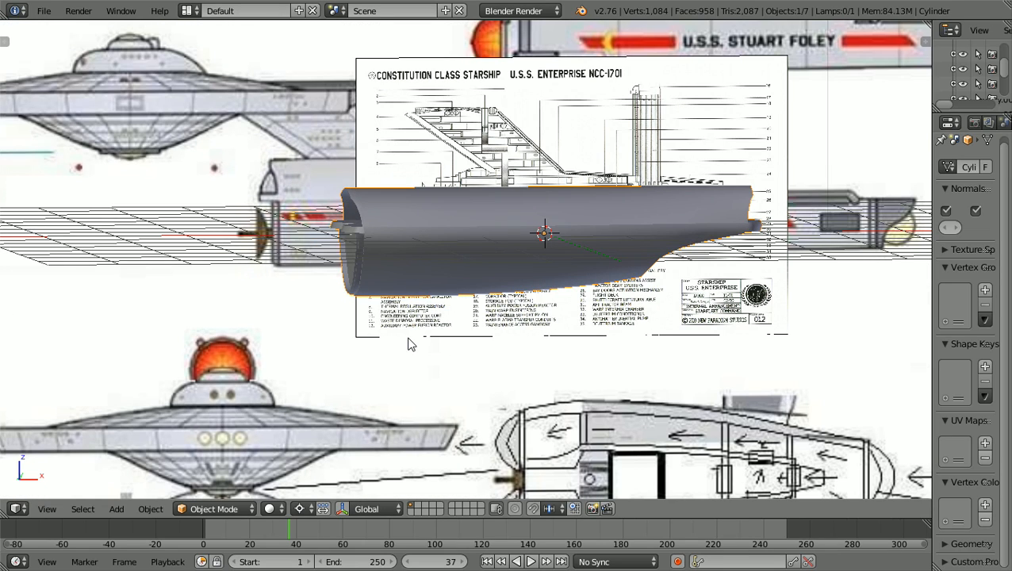
key(KP_1)
scroll(410, 342, up, 2)
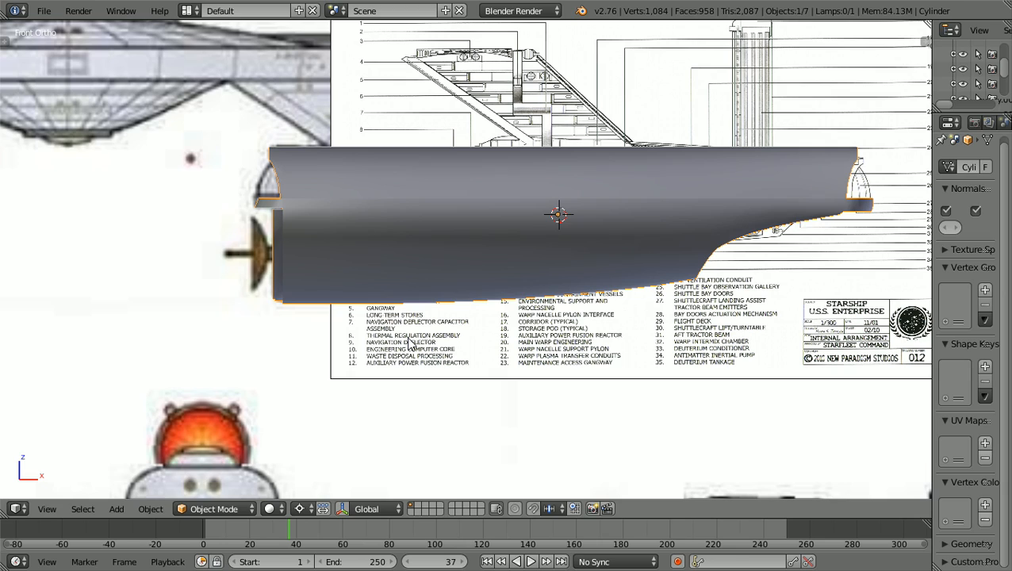
ctrl+scroll(408, 338, up, 3)
shift+scroll(408, 337, up, 5)
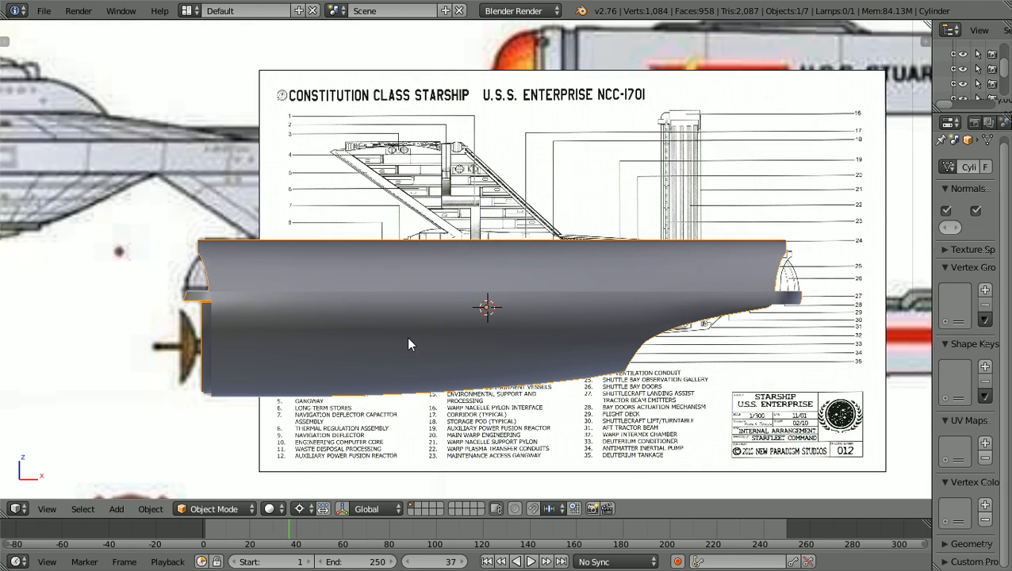
scroll(408, 343, up, 1)
Save the model as NCC-1974USS-STUART-FOLEY9a.blend in D:\Documents\, overwriting the existing file
click(44, 10)
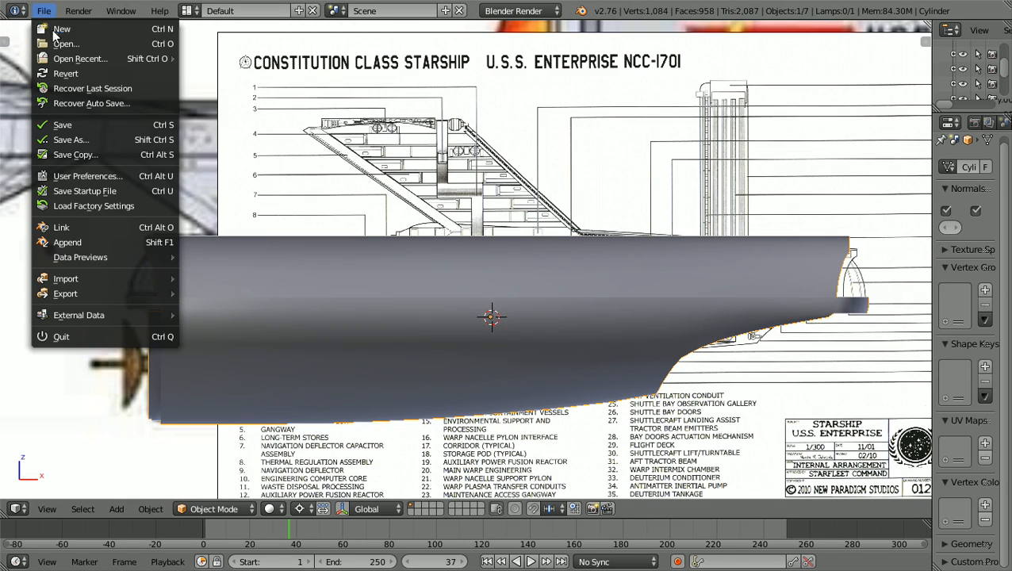
click(102, 139)
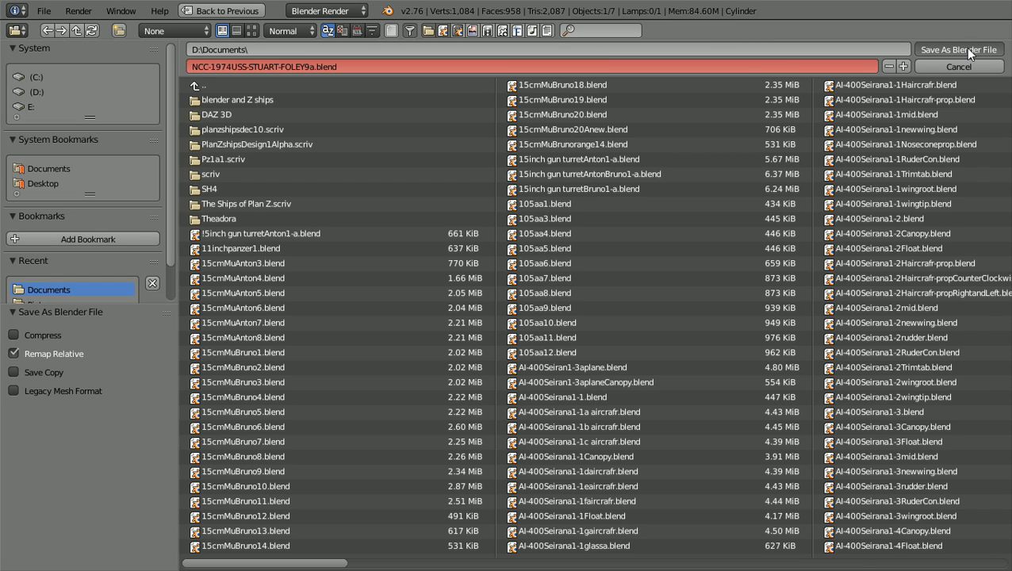
click(972, 52)
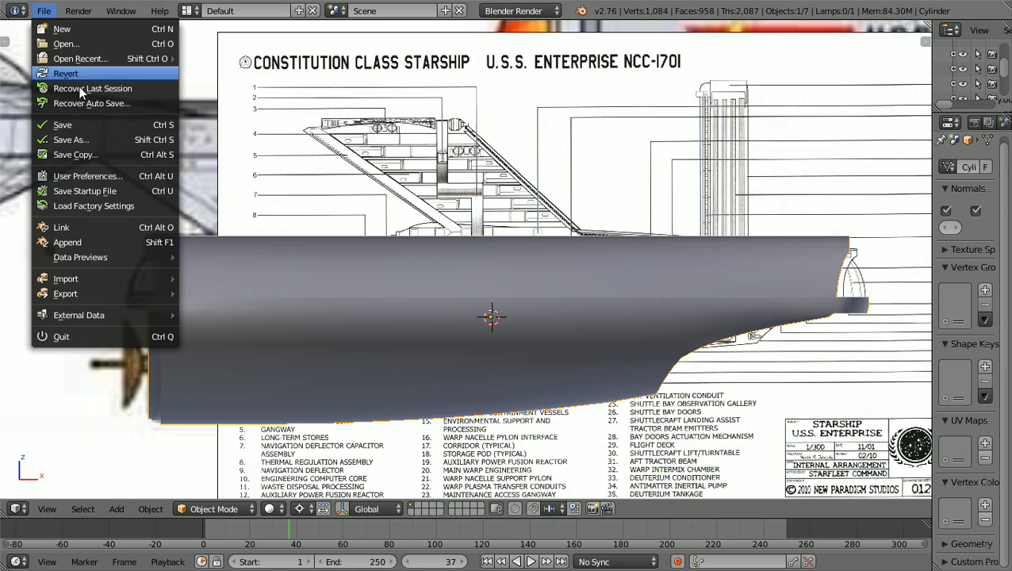
click(99, 140)
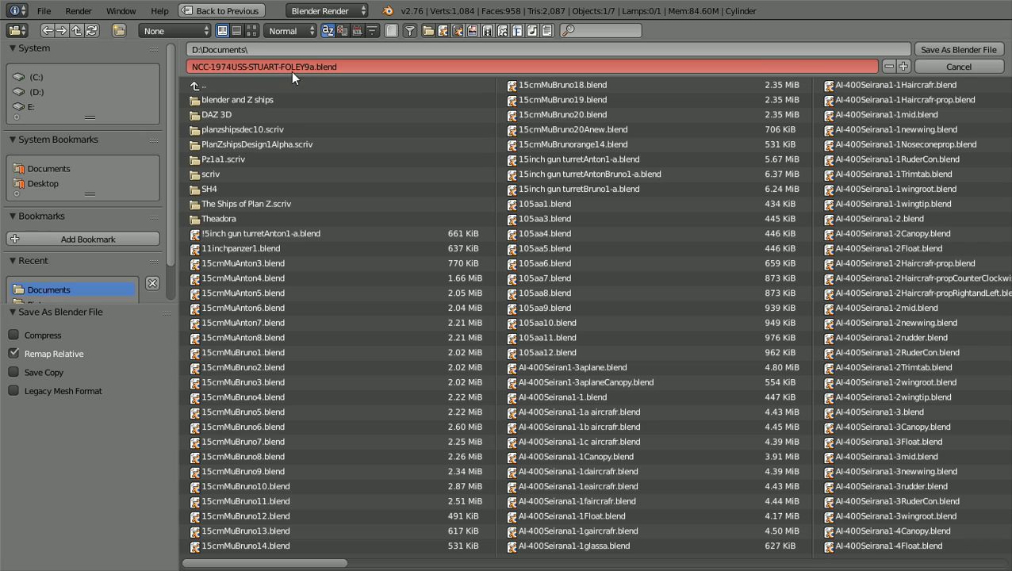
click(951, 49)
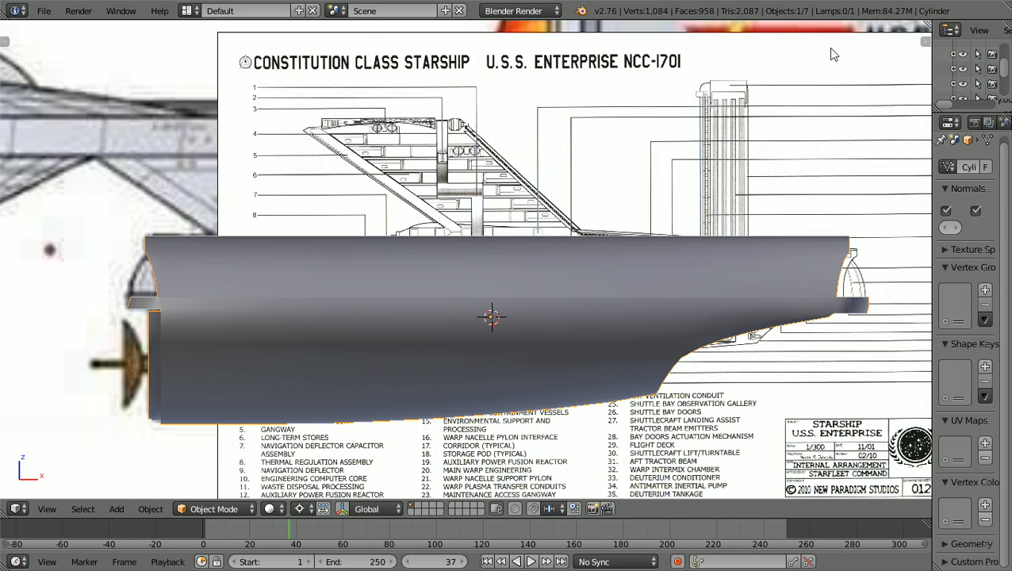